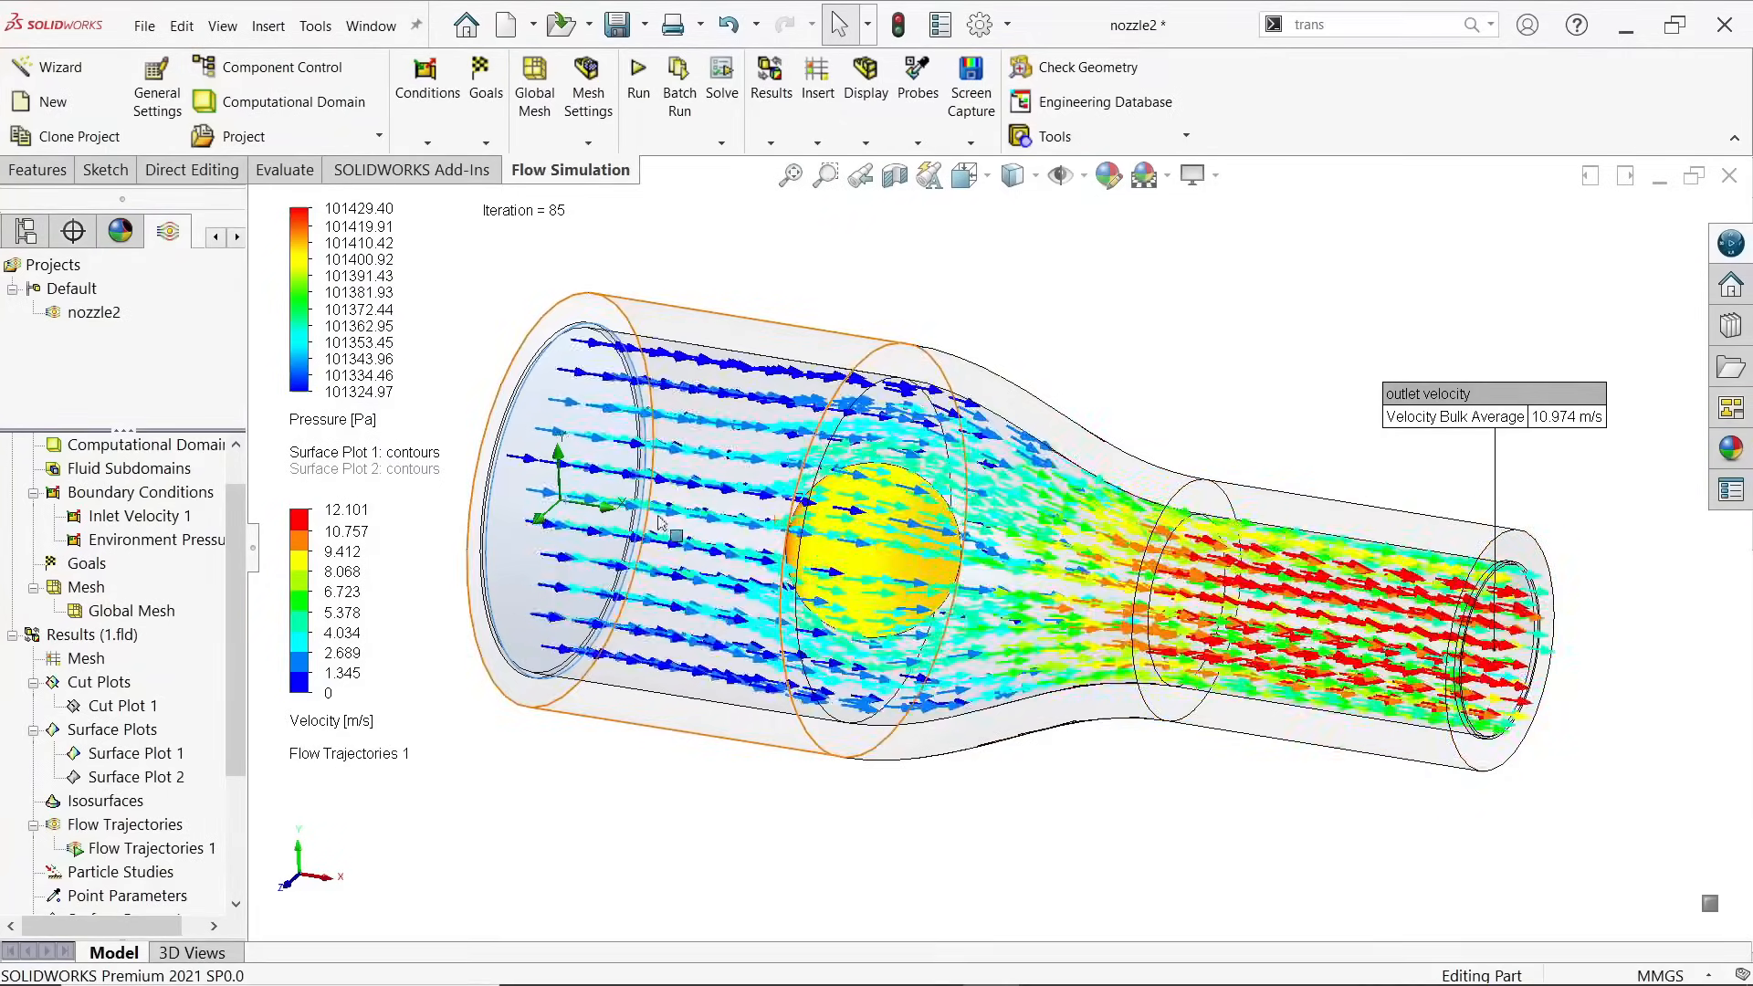
Step: Review the example flow result, the flow simulation question sheet and the nozzle dimension drawing, and return to the empty part in SOLIDWORKS
mouse_move(673, 759)
middle_down()
mouse_move(766, 765)
mouse_move(678, 778)
middle_up()
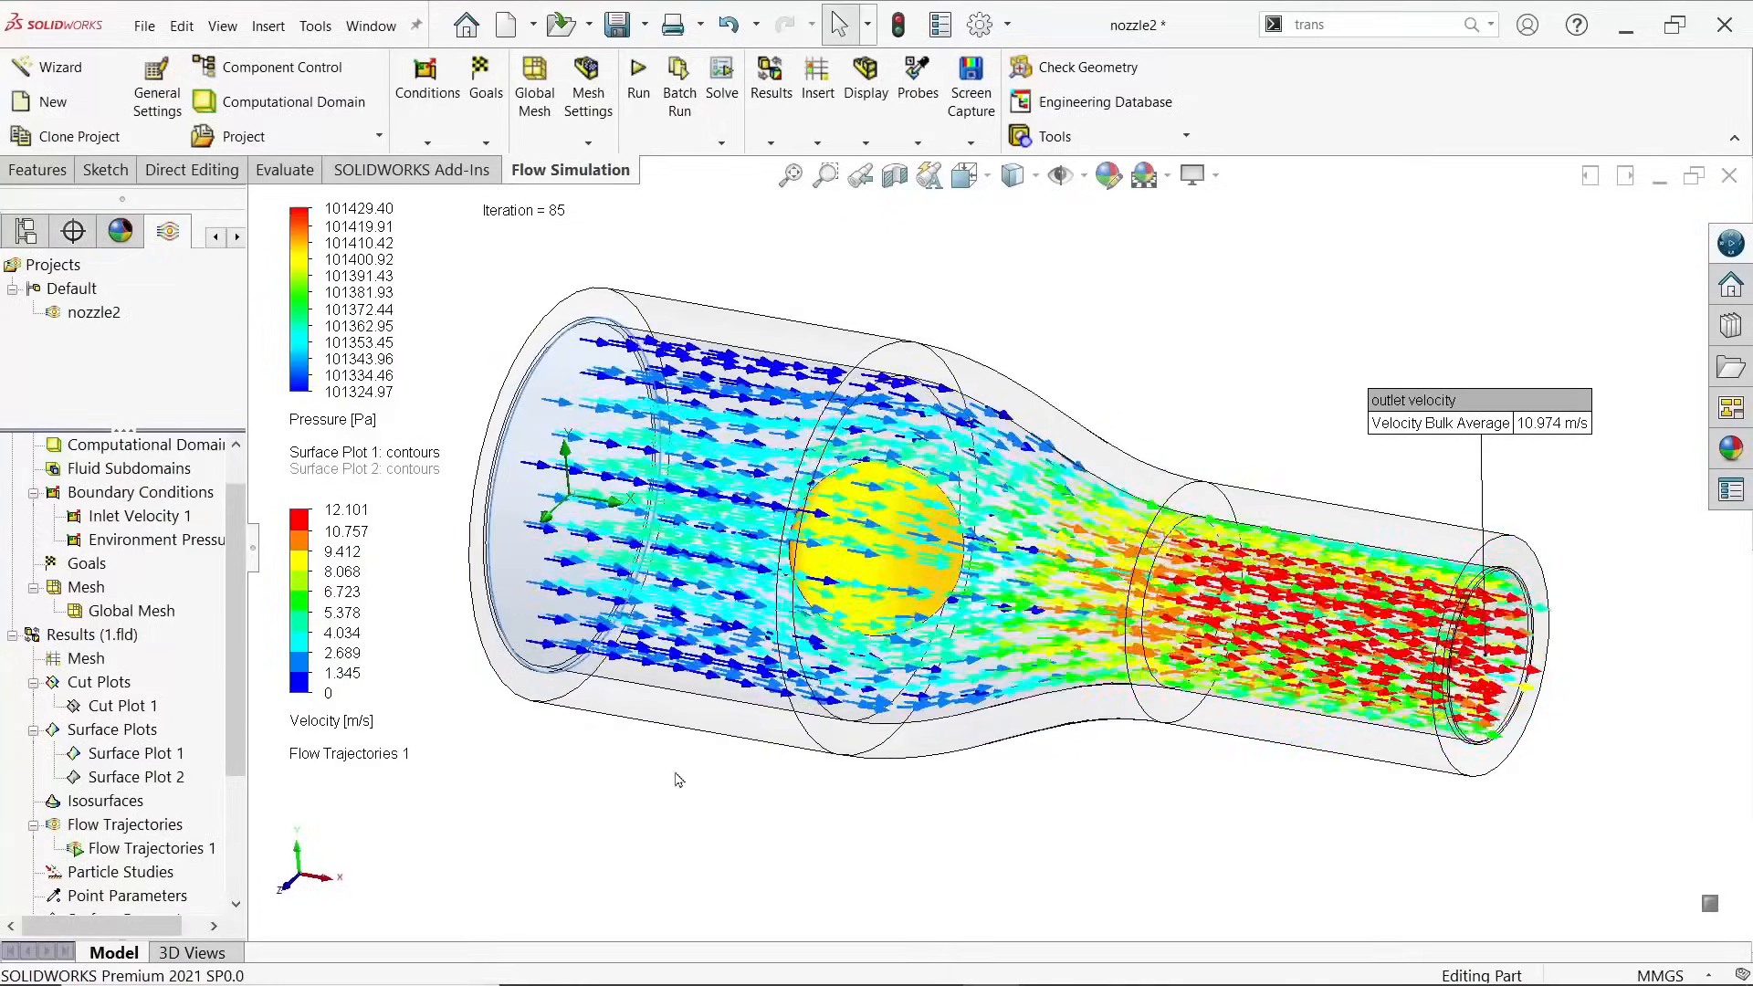
key(alt+Tab)
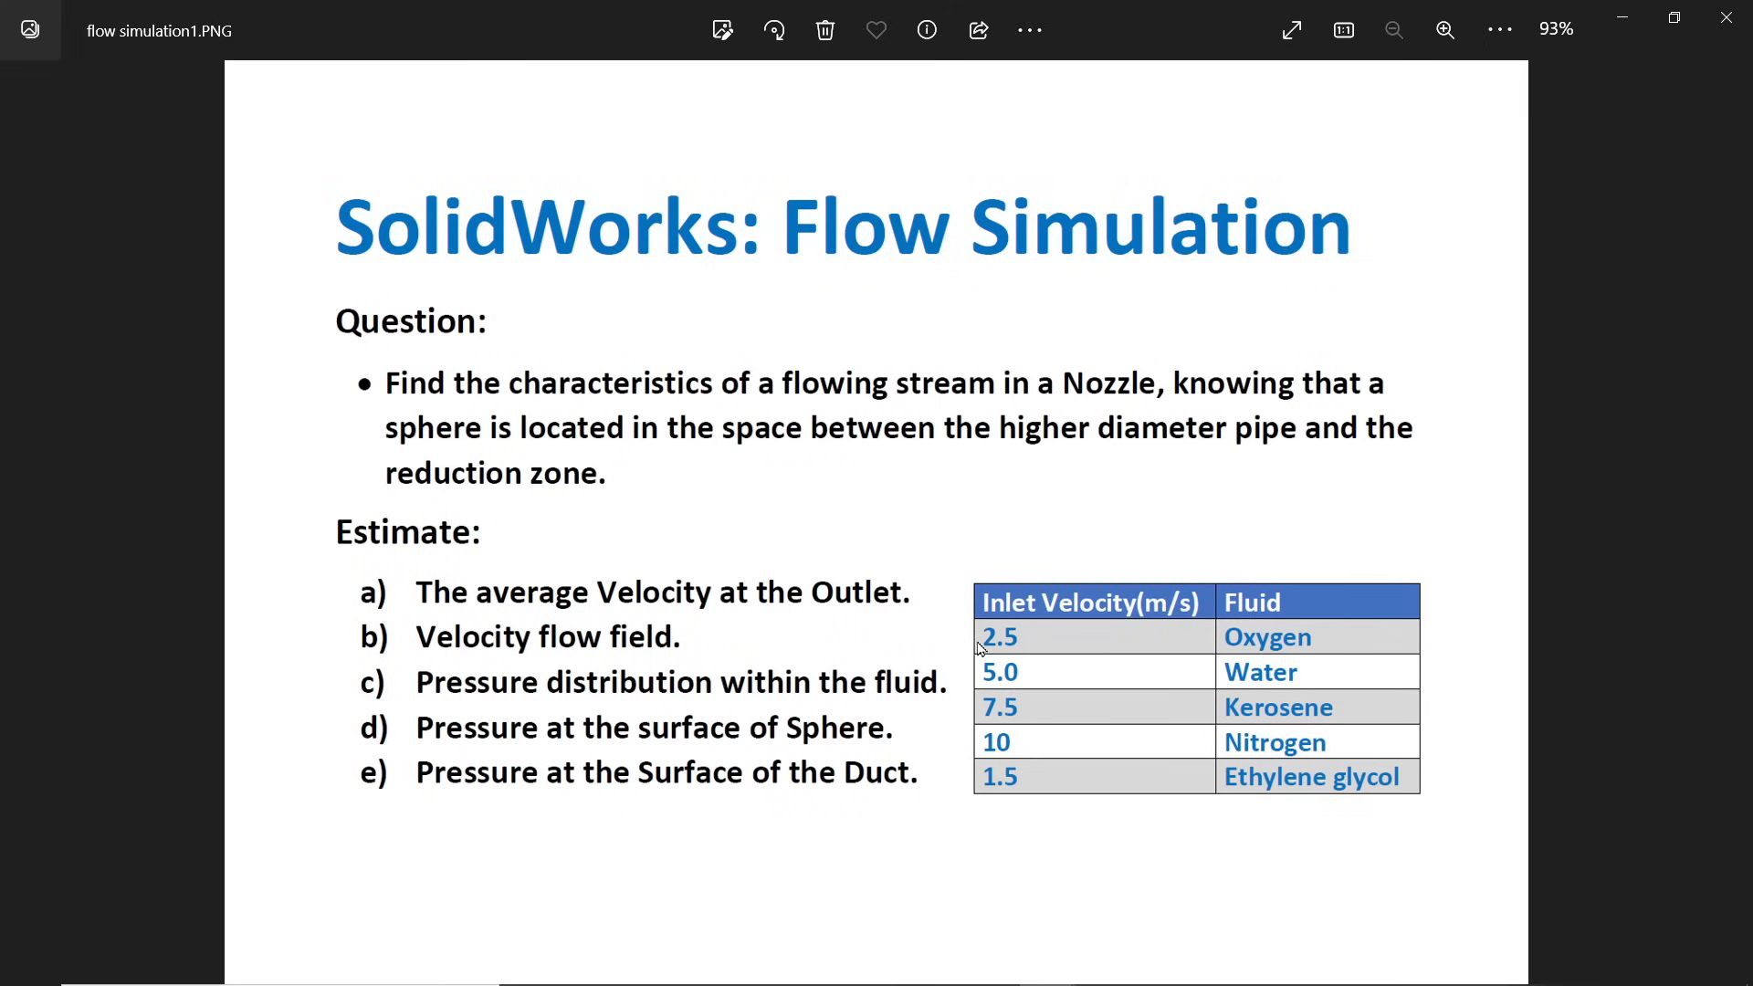
key(Right)
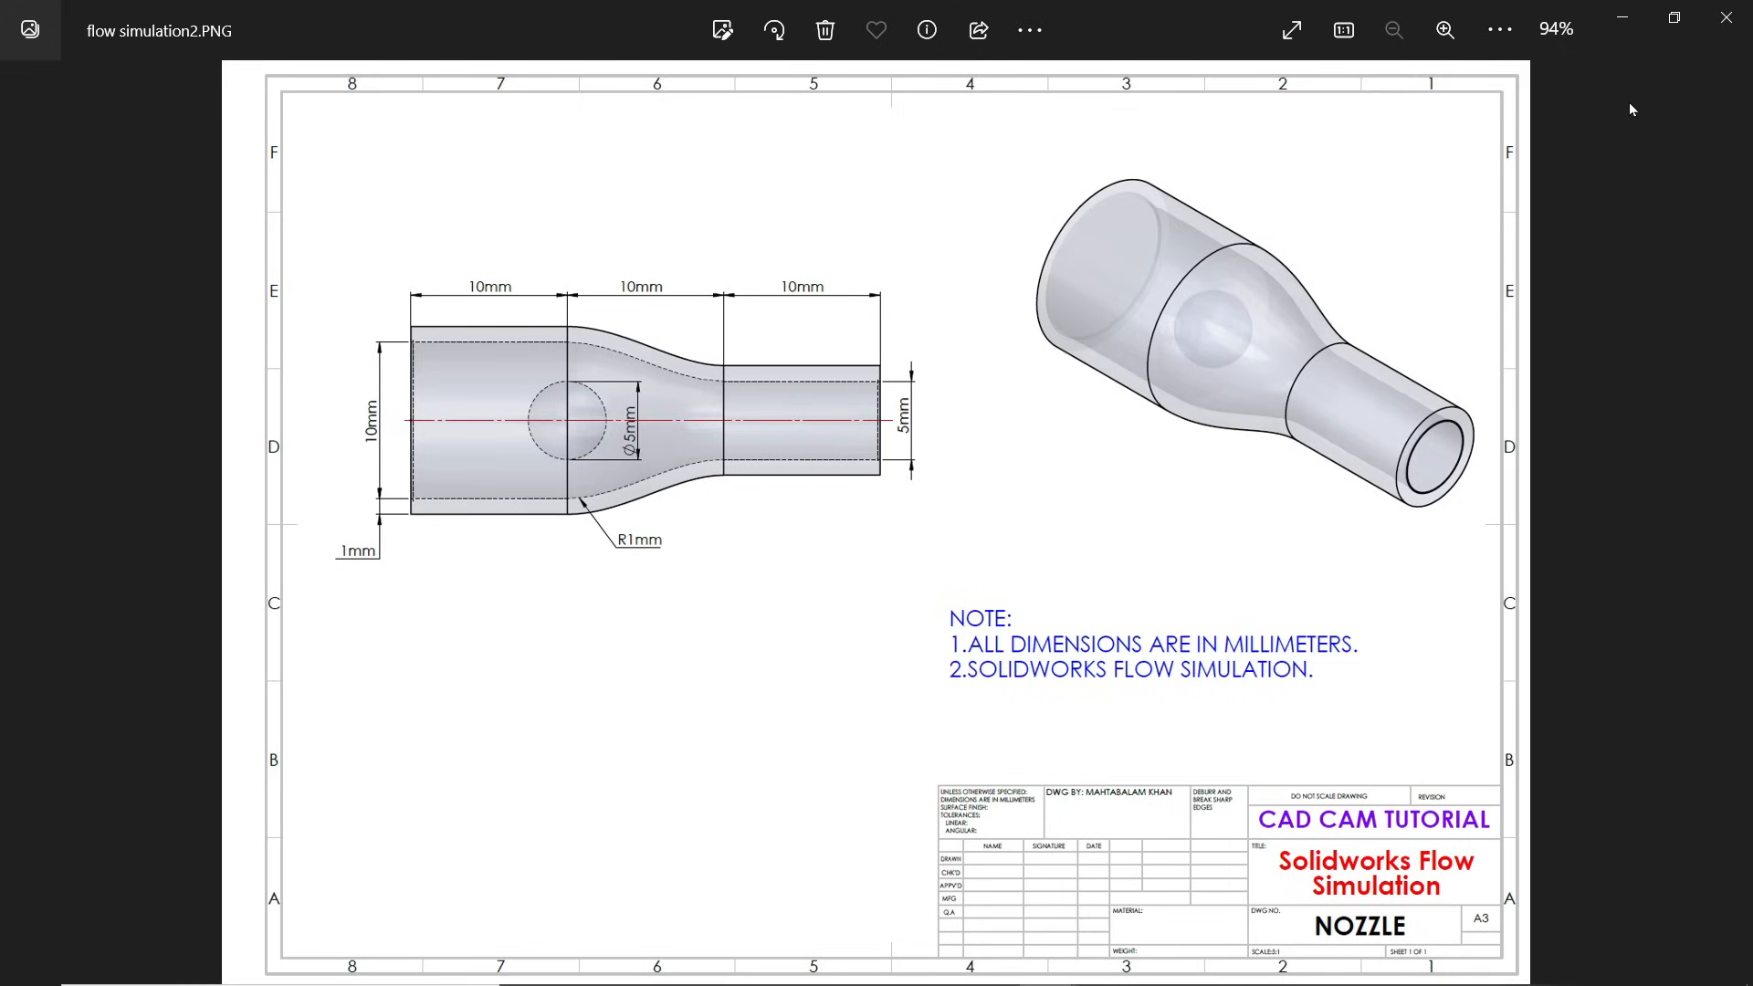
click(1622, 17)
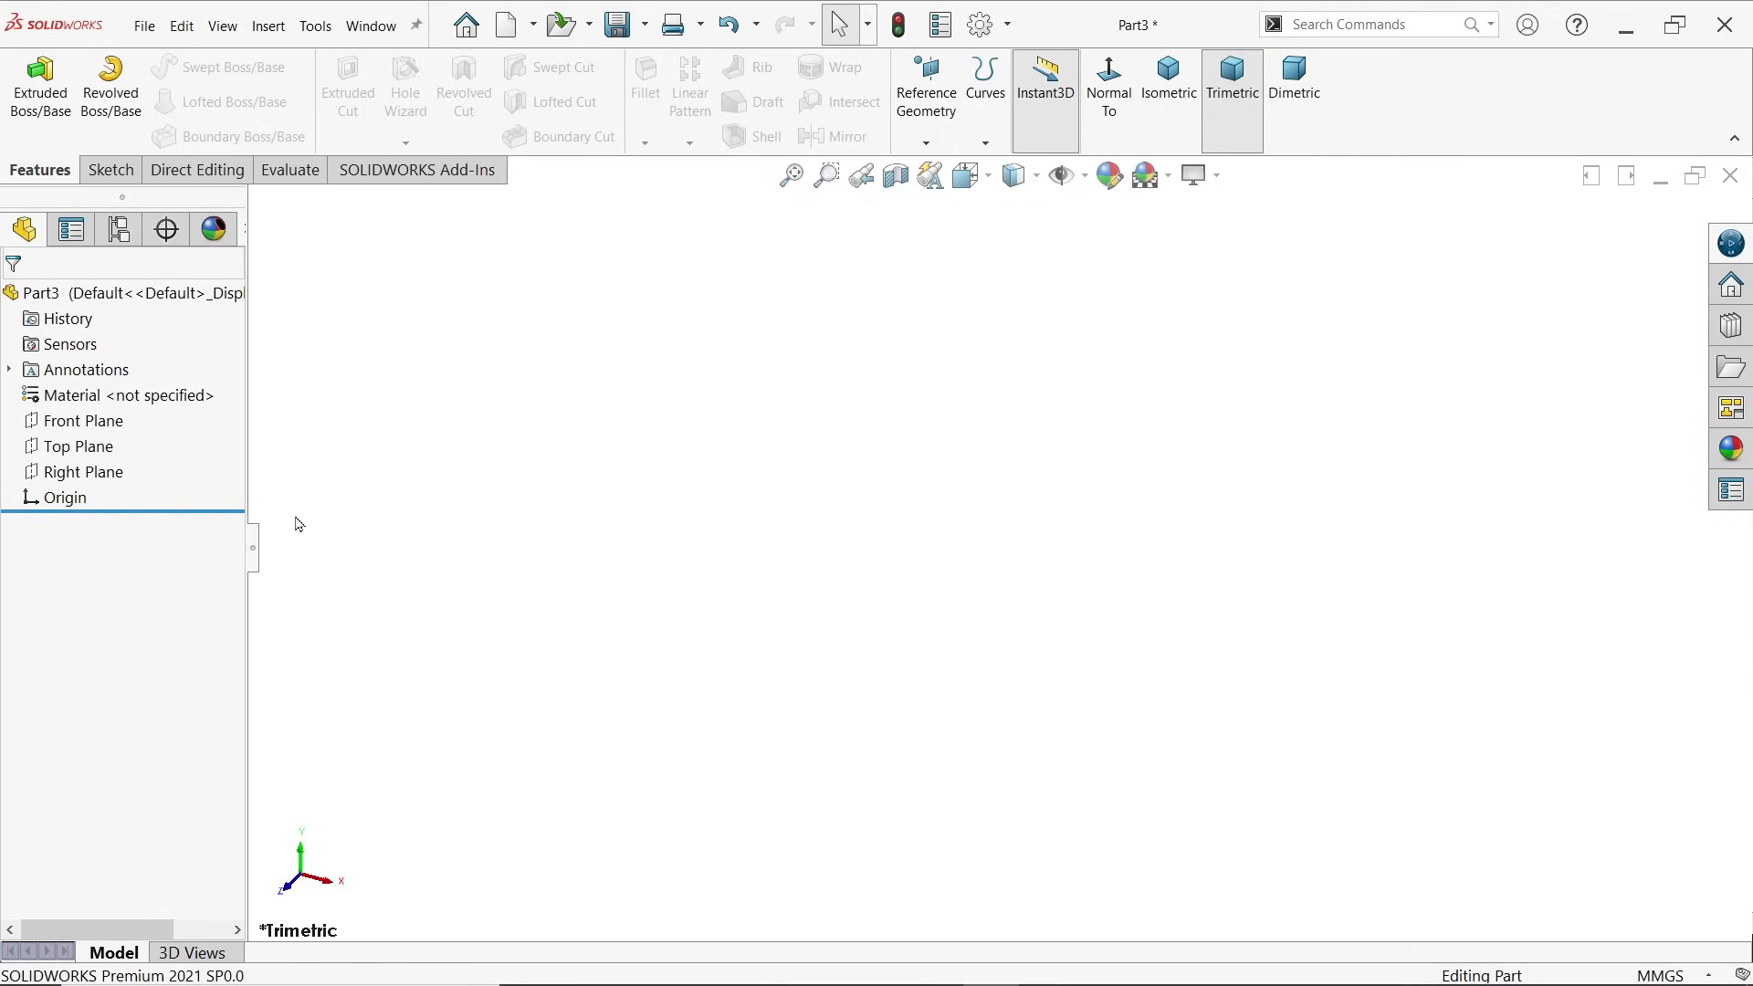
Step: Start a sketch on the Front Plane and draw a vertical construction line from above down to the origin
click(92, 421)
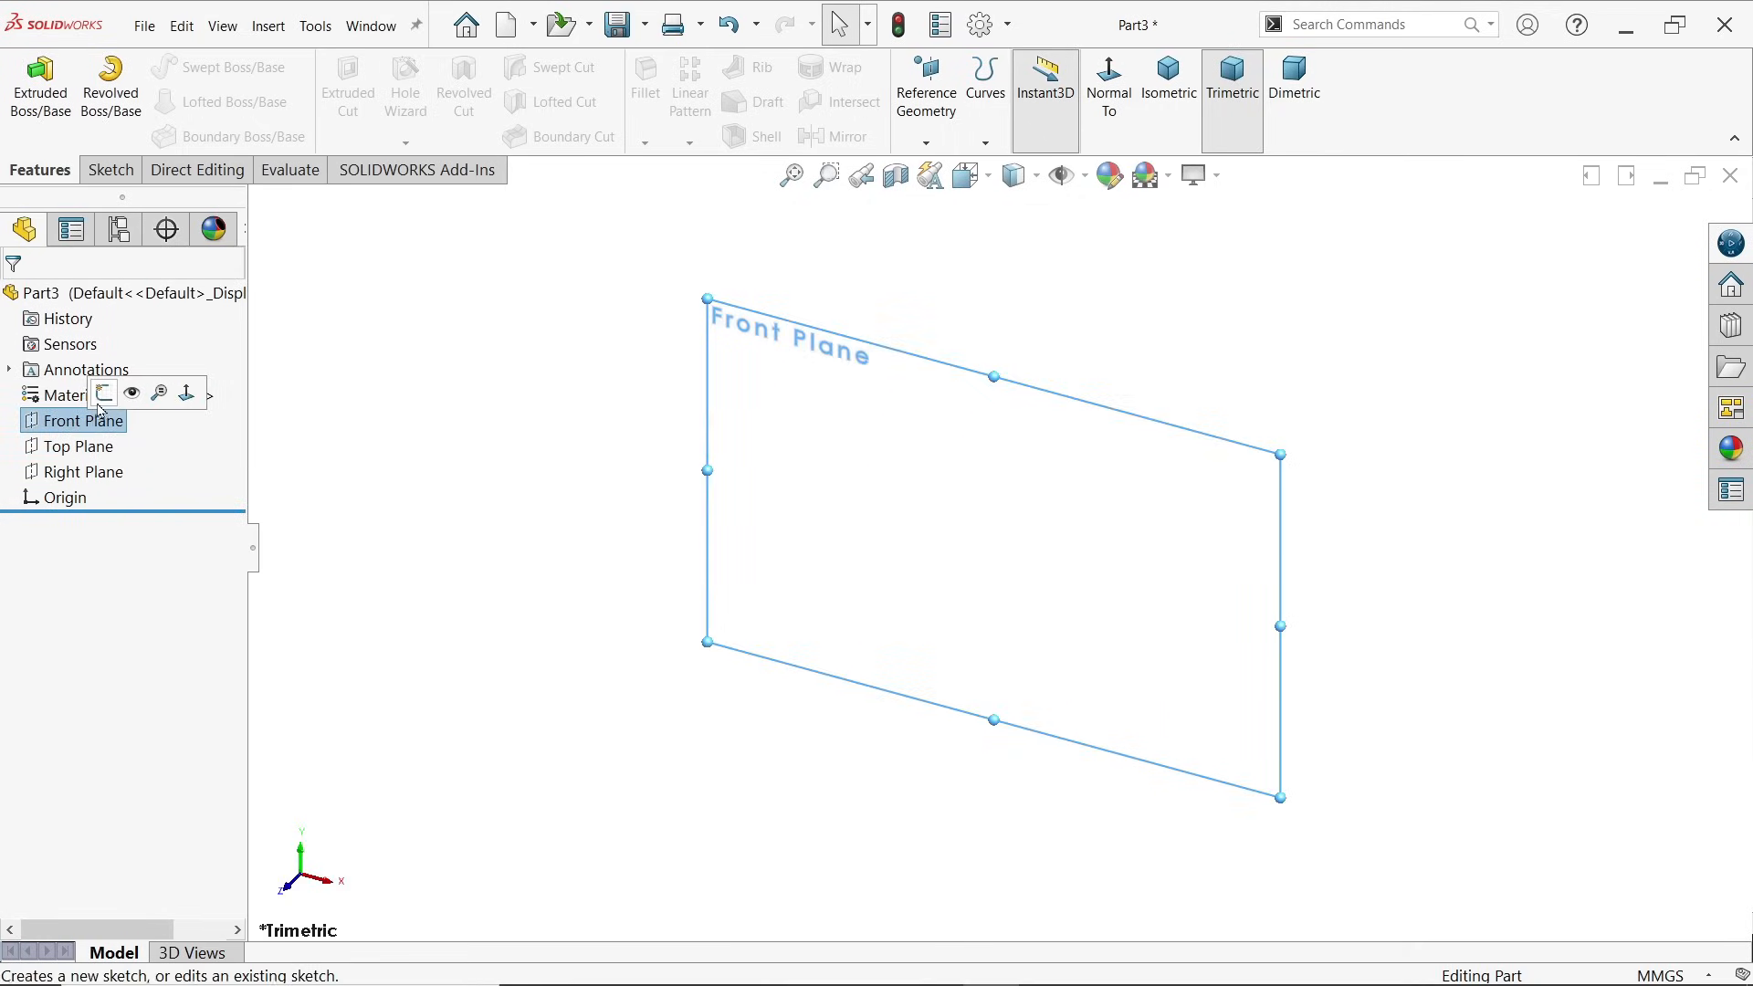
click(105, 399)
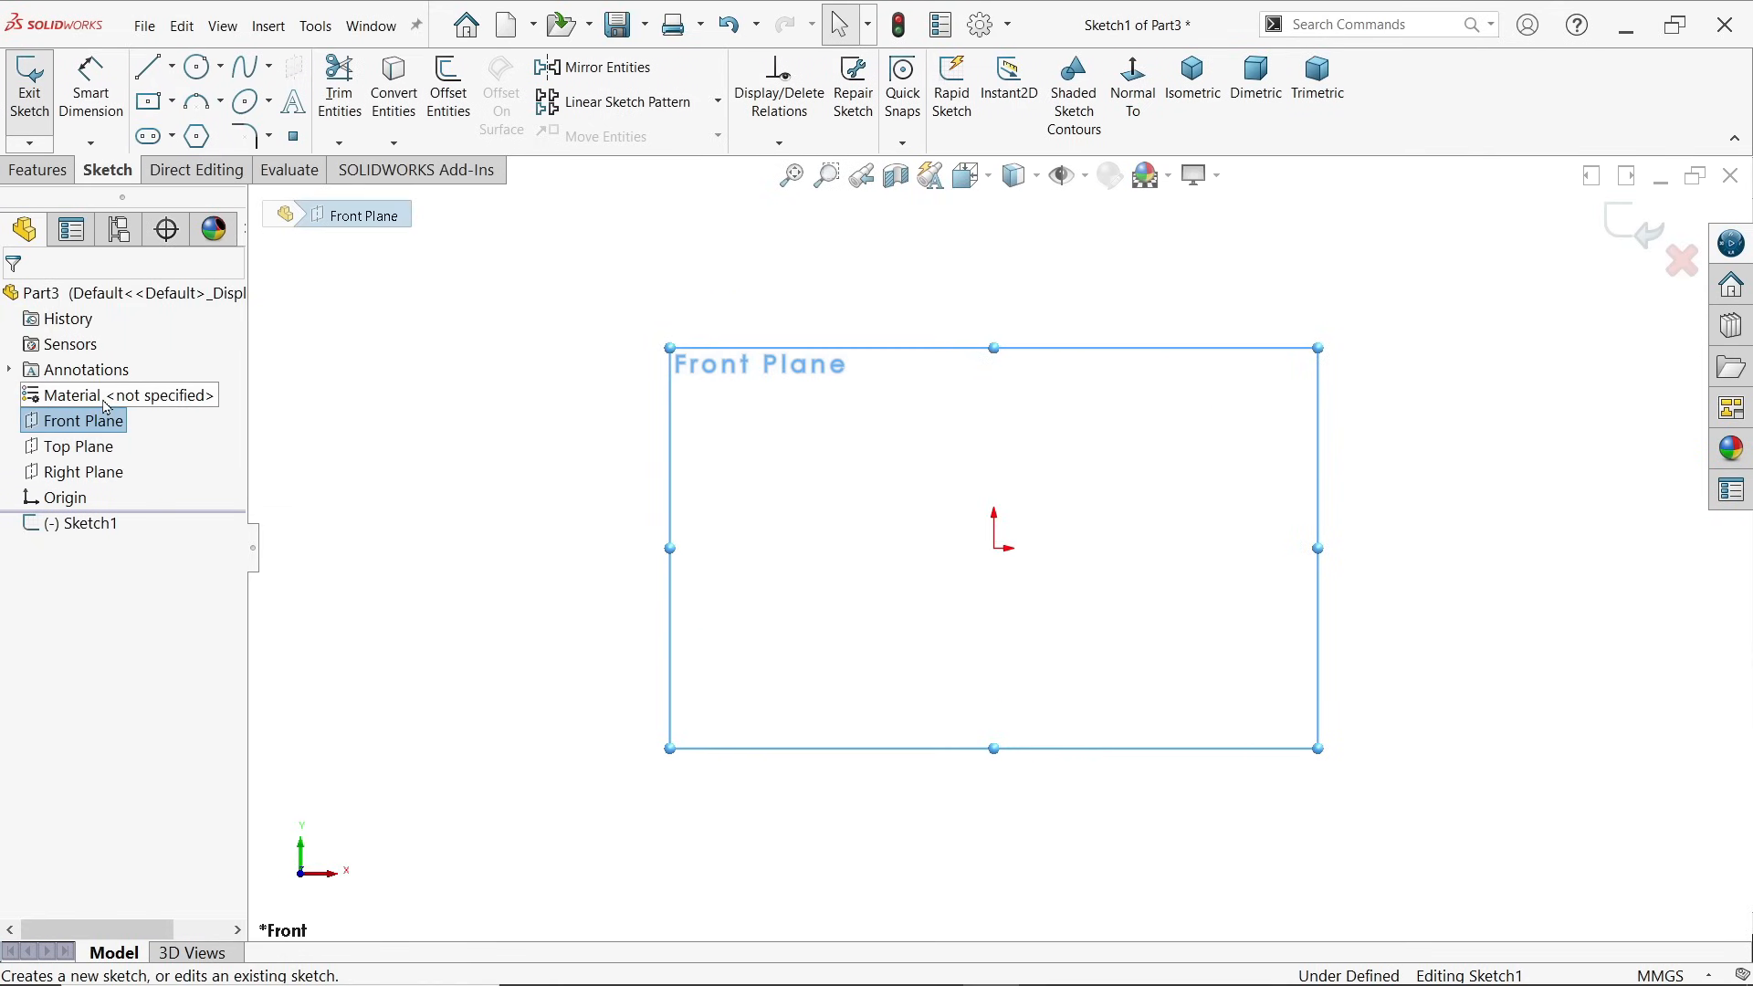
click(171, 66)
click(178, 125)
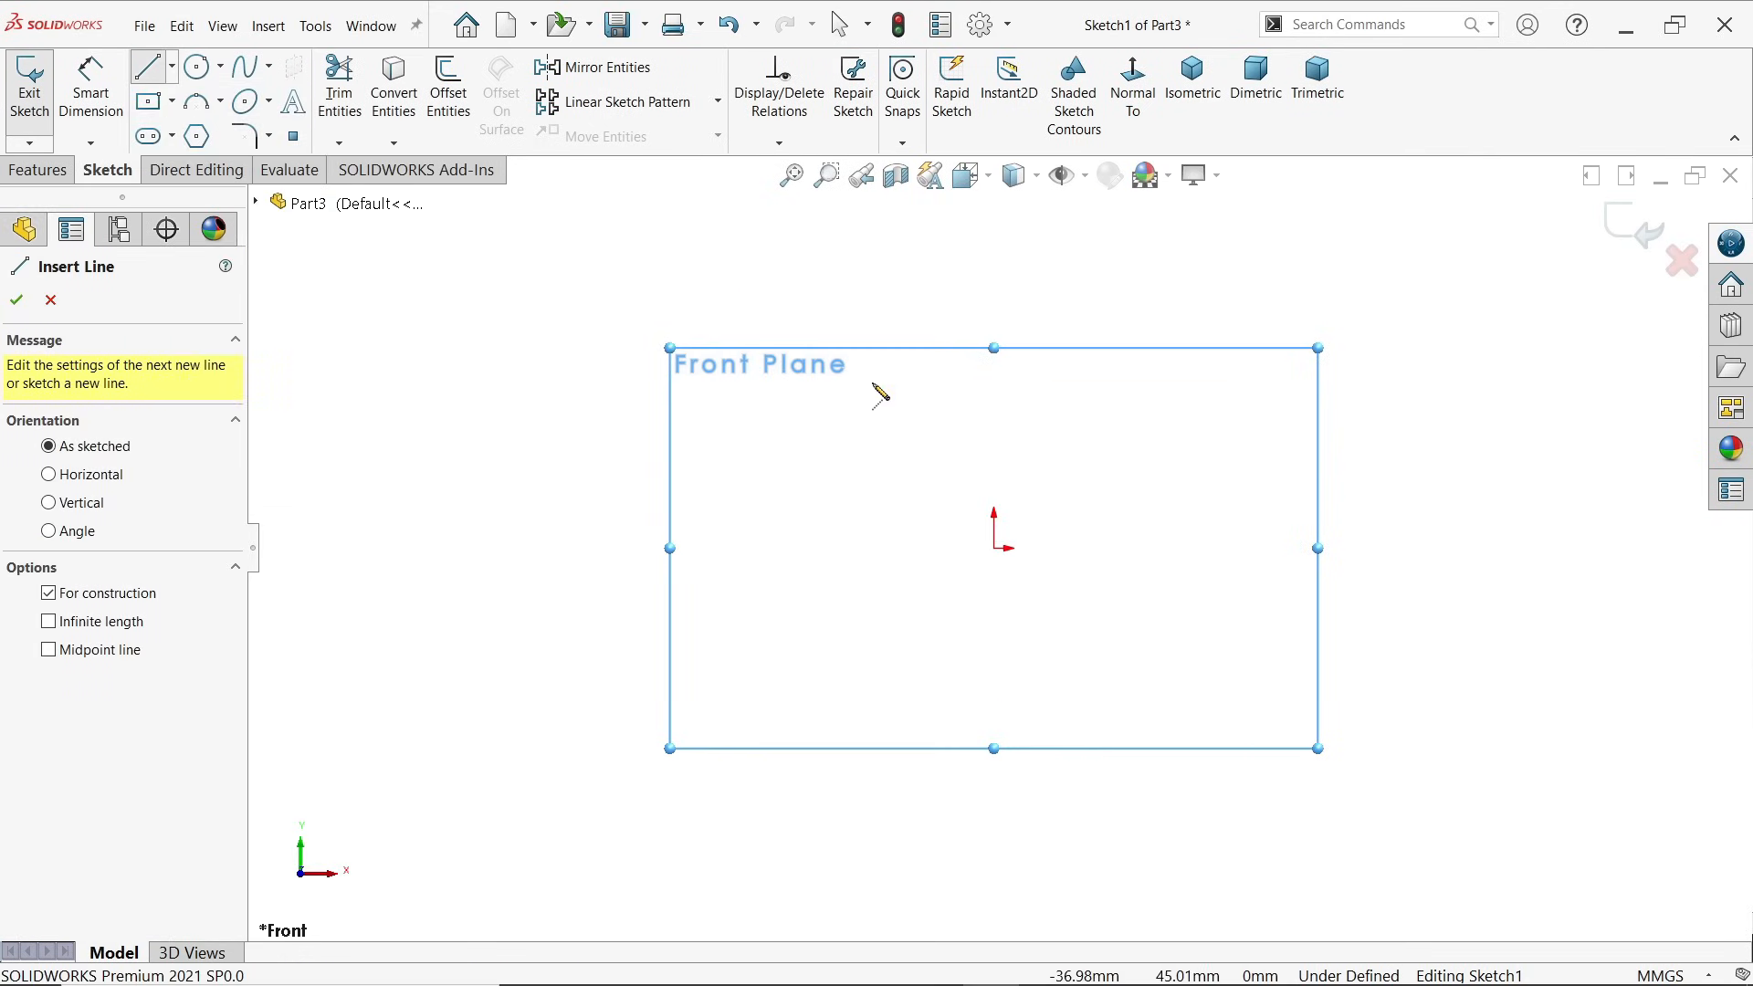
click(995, 385)
click(994, 548)
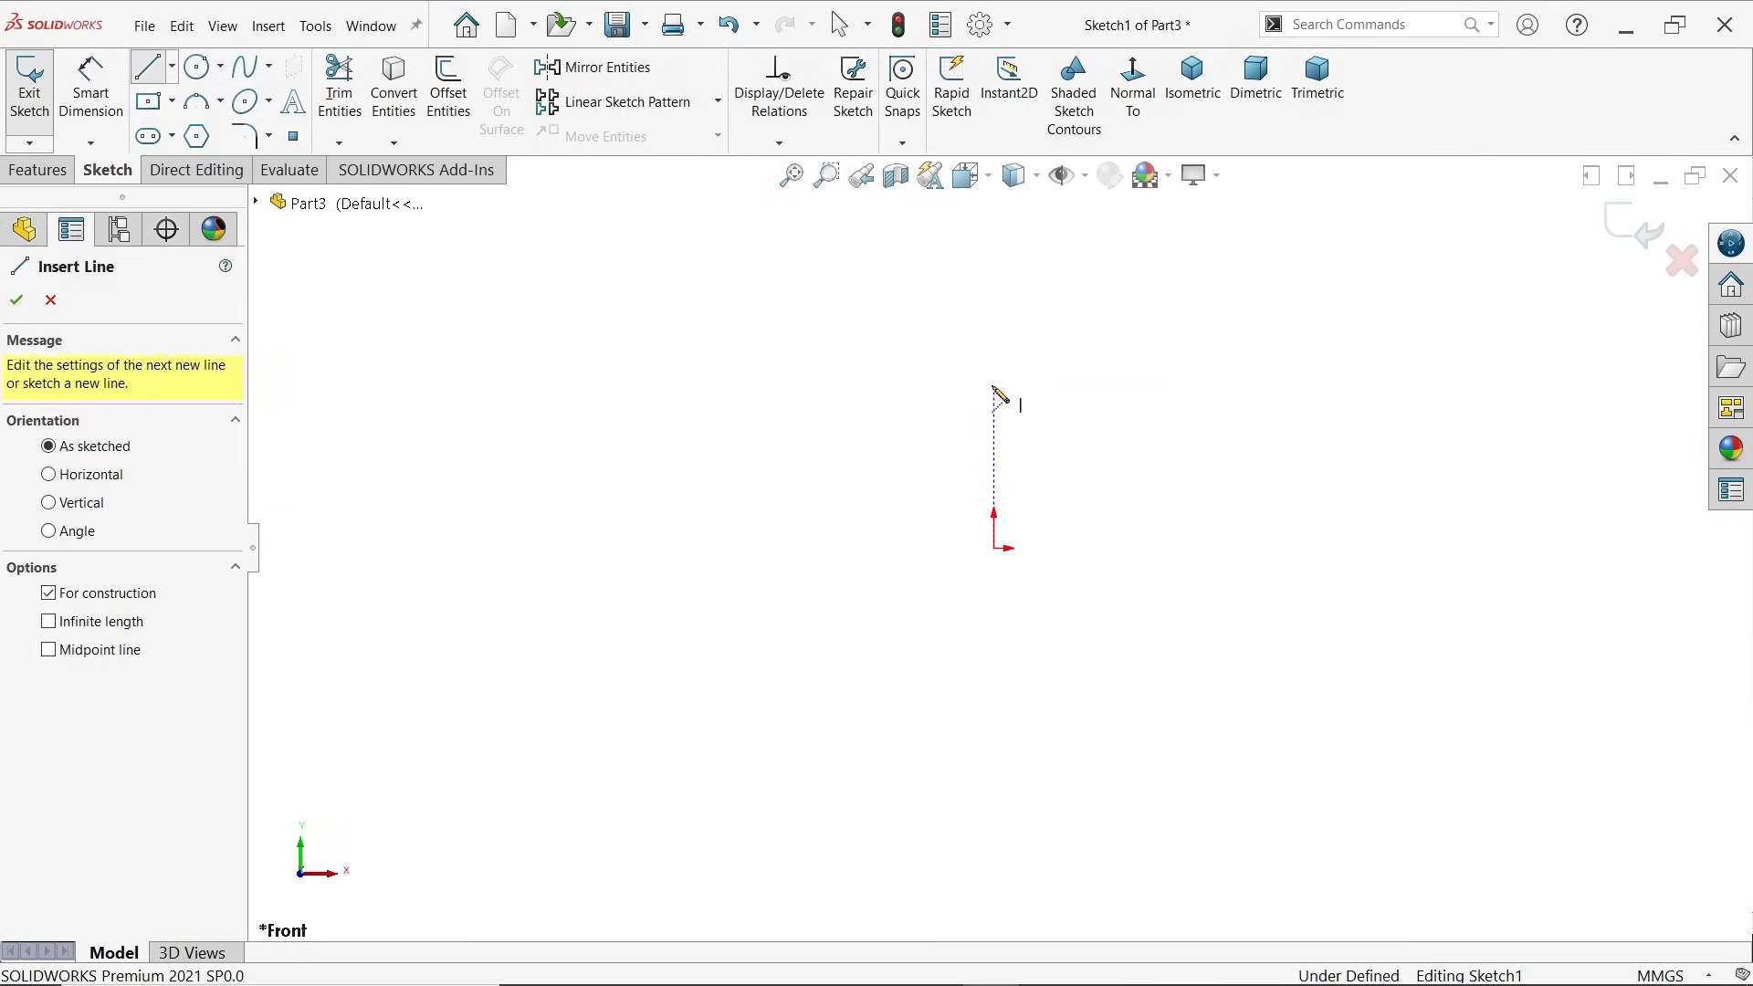
Step: Continue the construction chain with a long horizontal line, a short vertical line upward and a horizontal line about 45 mm long running back
click(995, 556)
click(1596, 555)
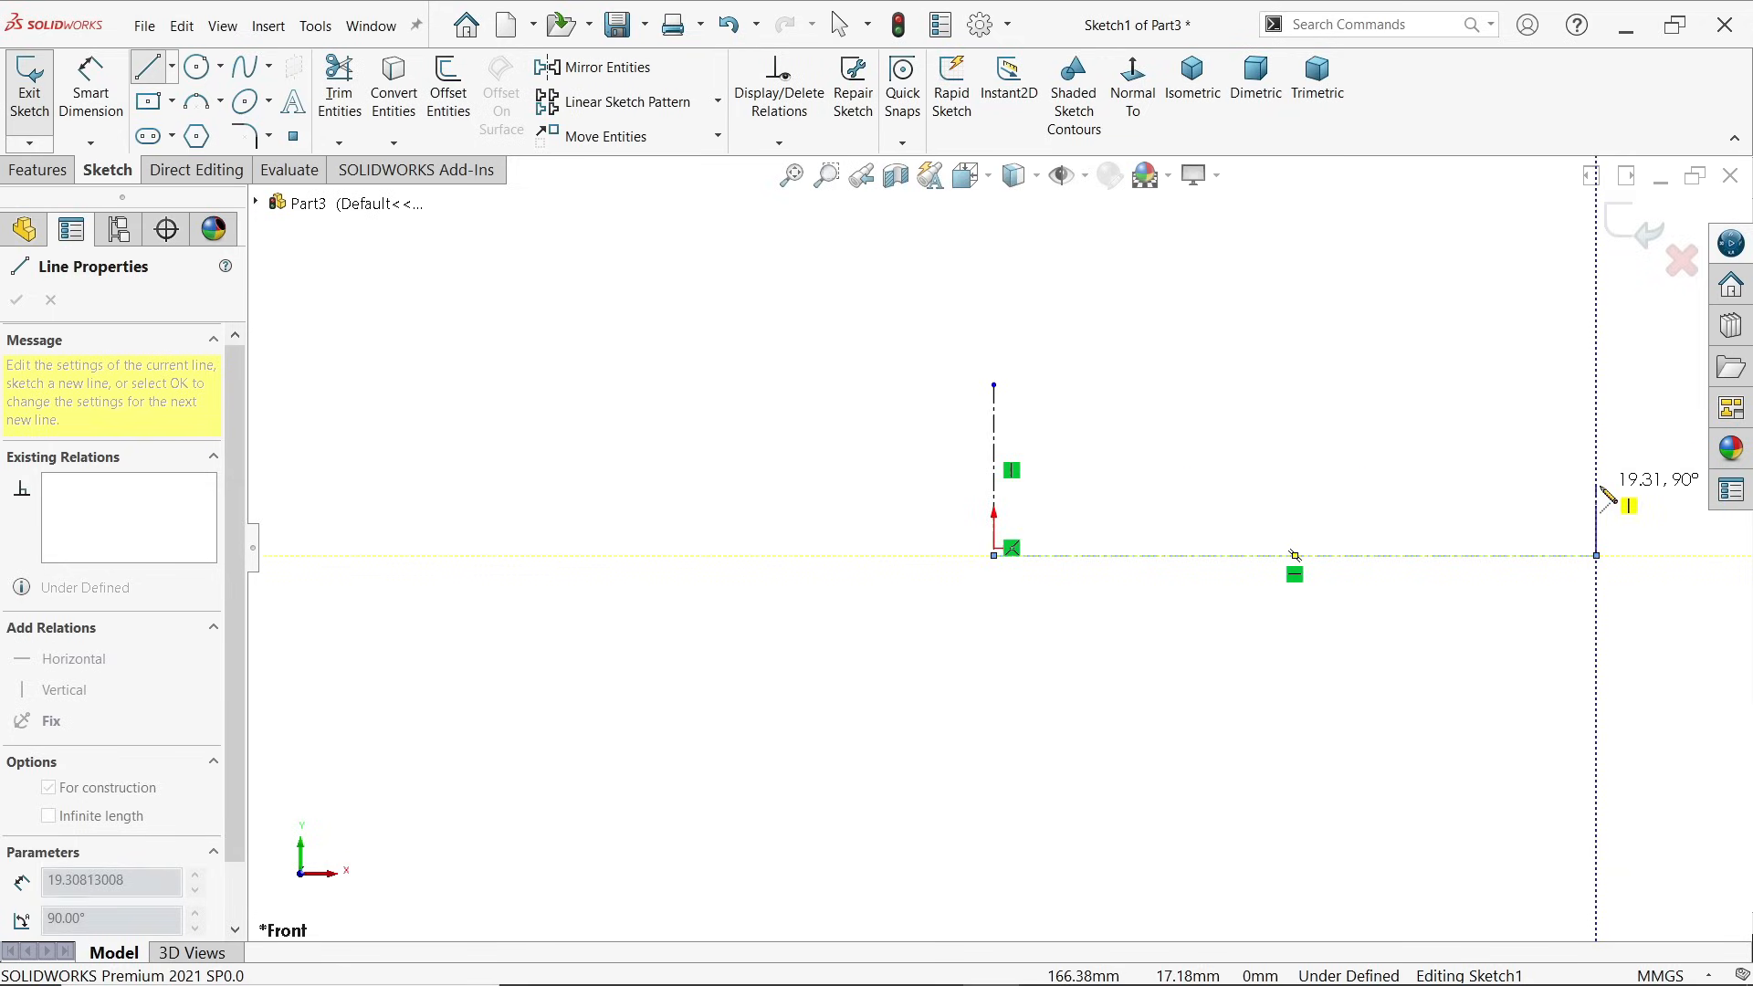
click(1596, 470)
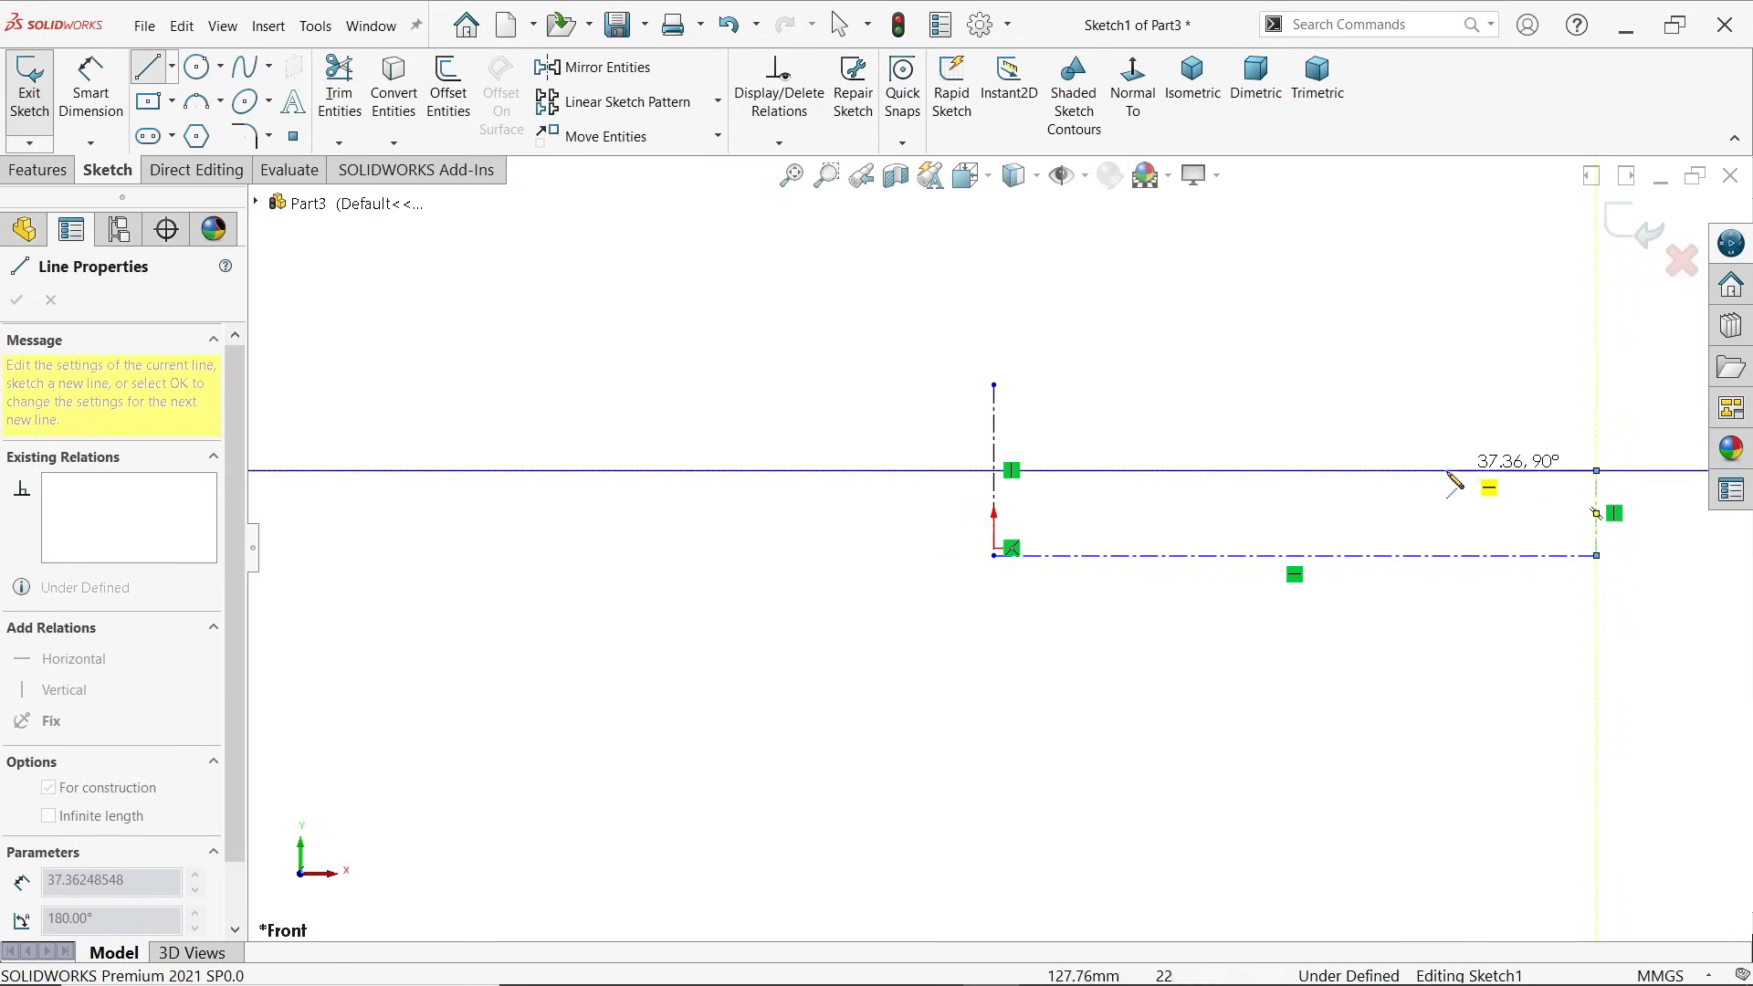
right_click(1417, 390)
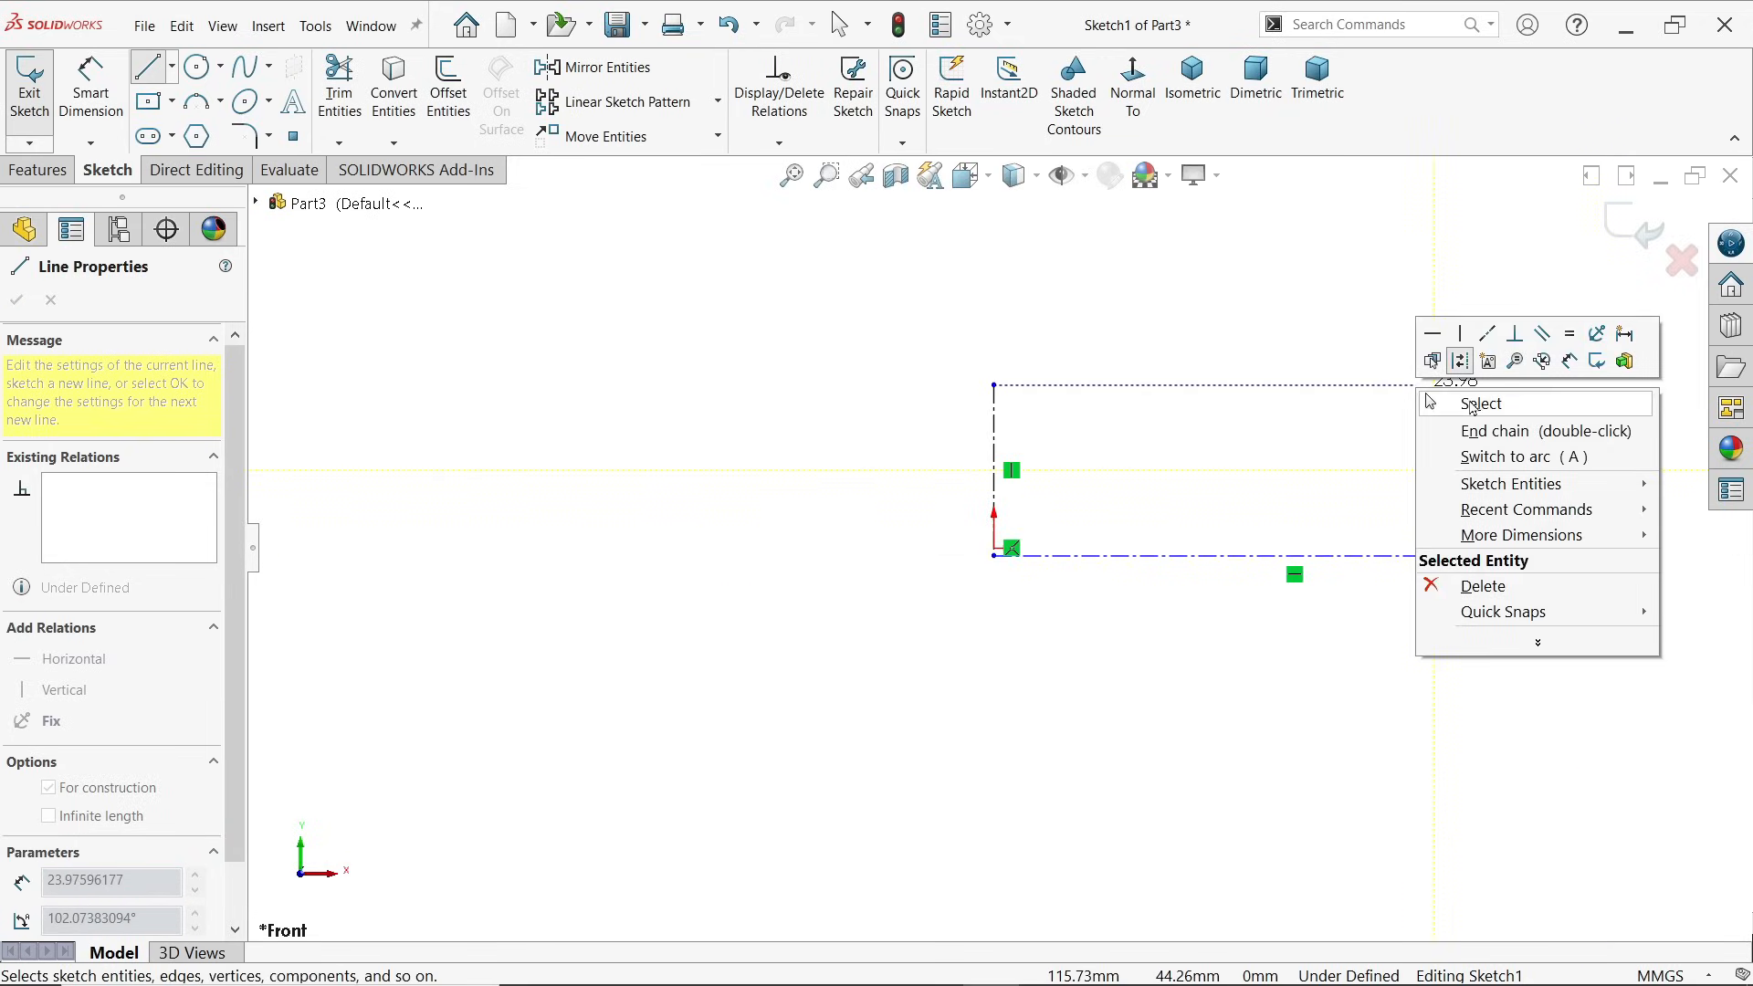
click(1470, 403)
Step: Draw a solid horizontal line about 60 mm long from the left construction line's upper end, and make the short upper construction line solid
scroll(1594, 434, down, 5)
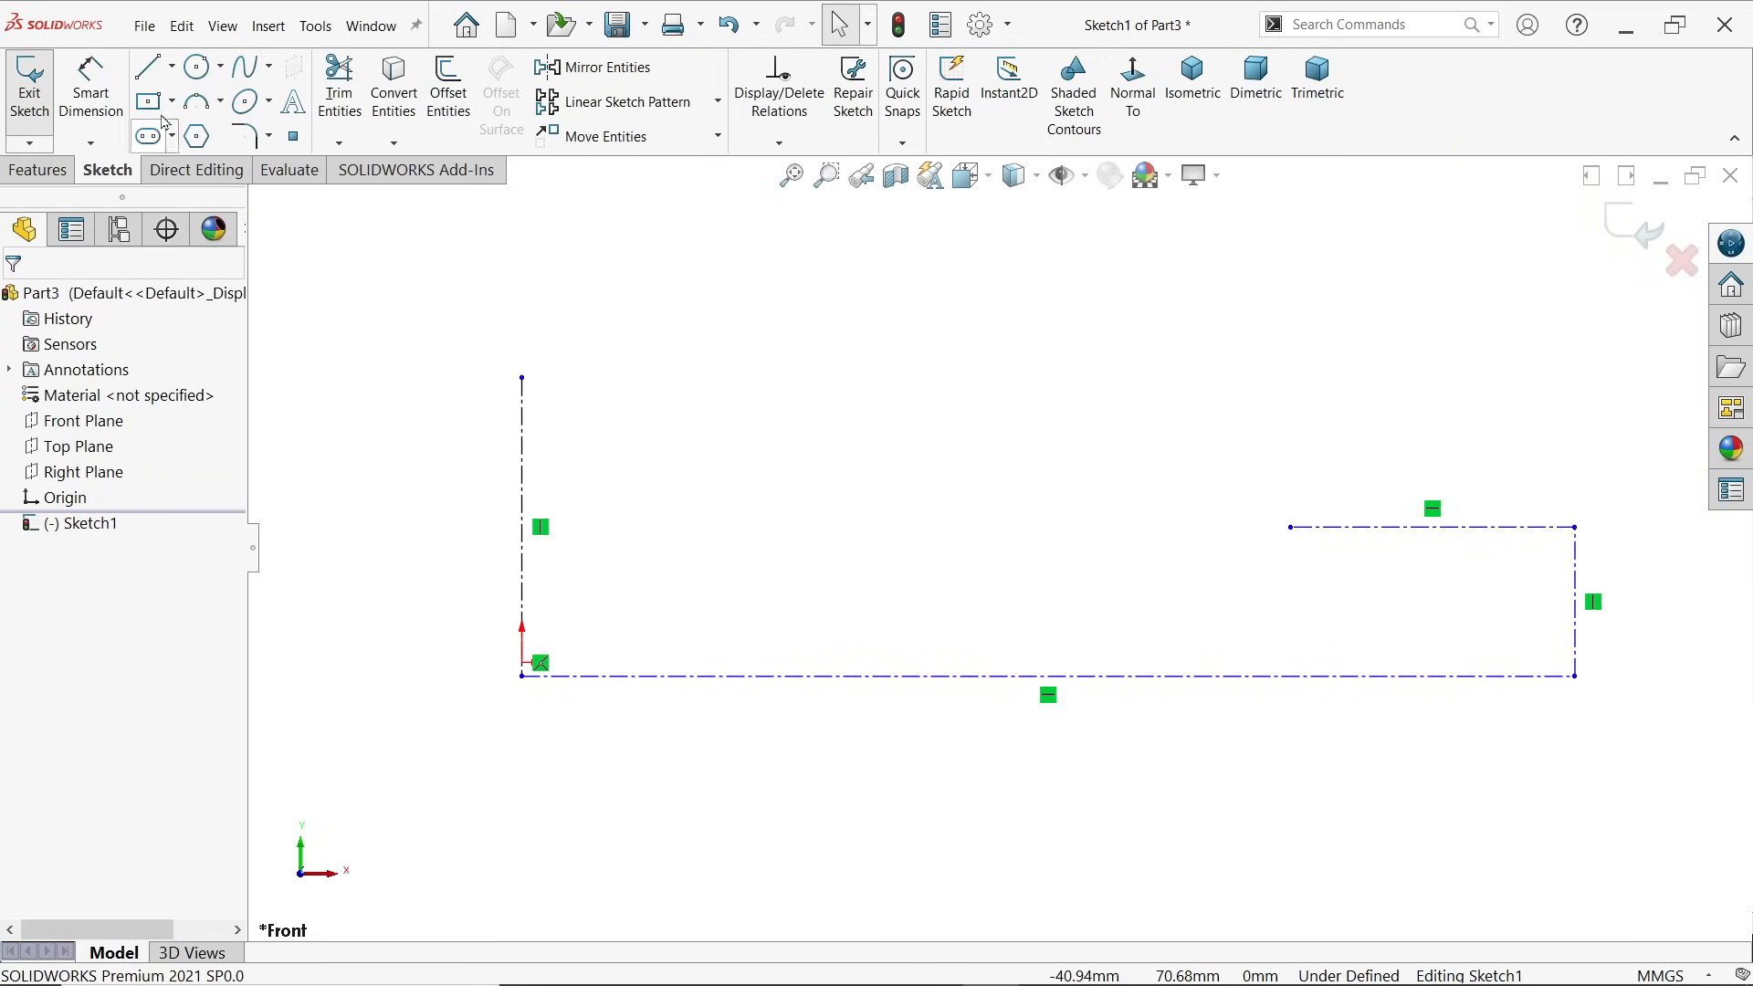
click(149, 67)
click(523, 378)
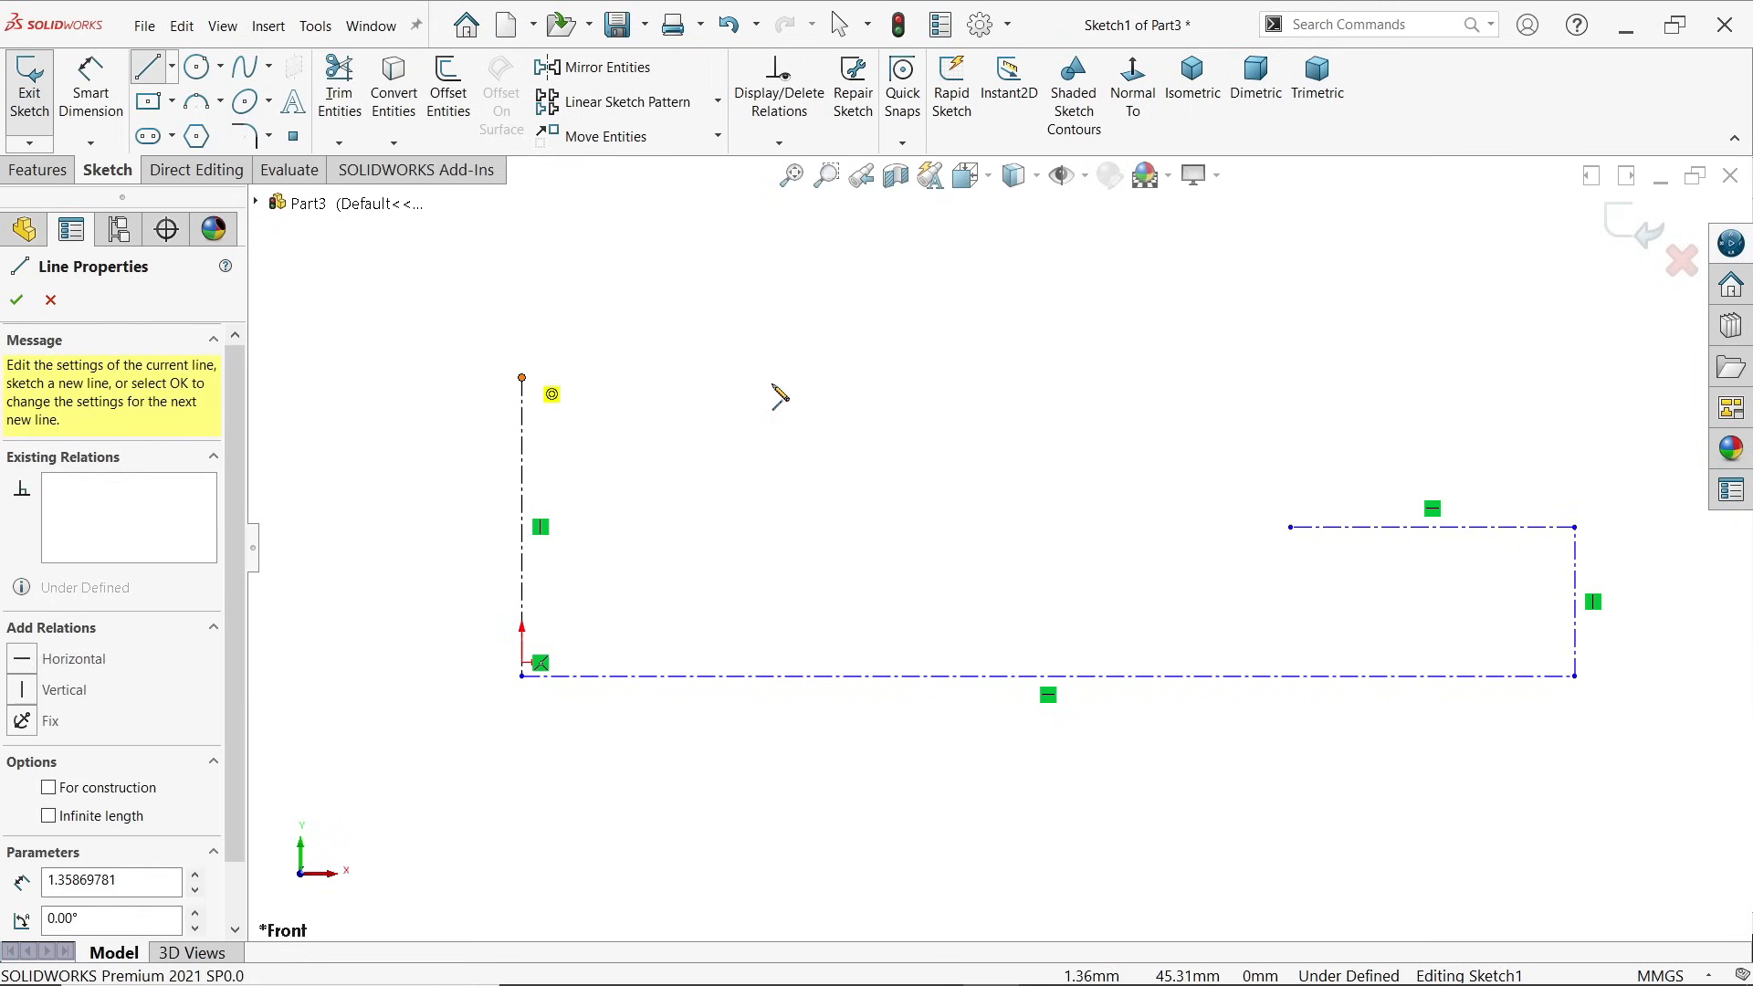
click(908, 378)
right_click(920, 329)
click(1007, 338)
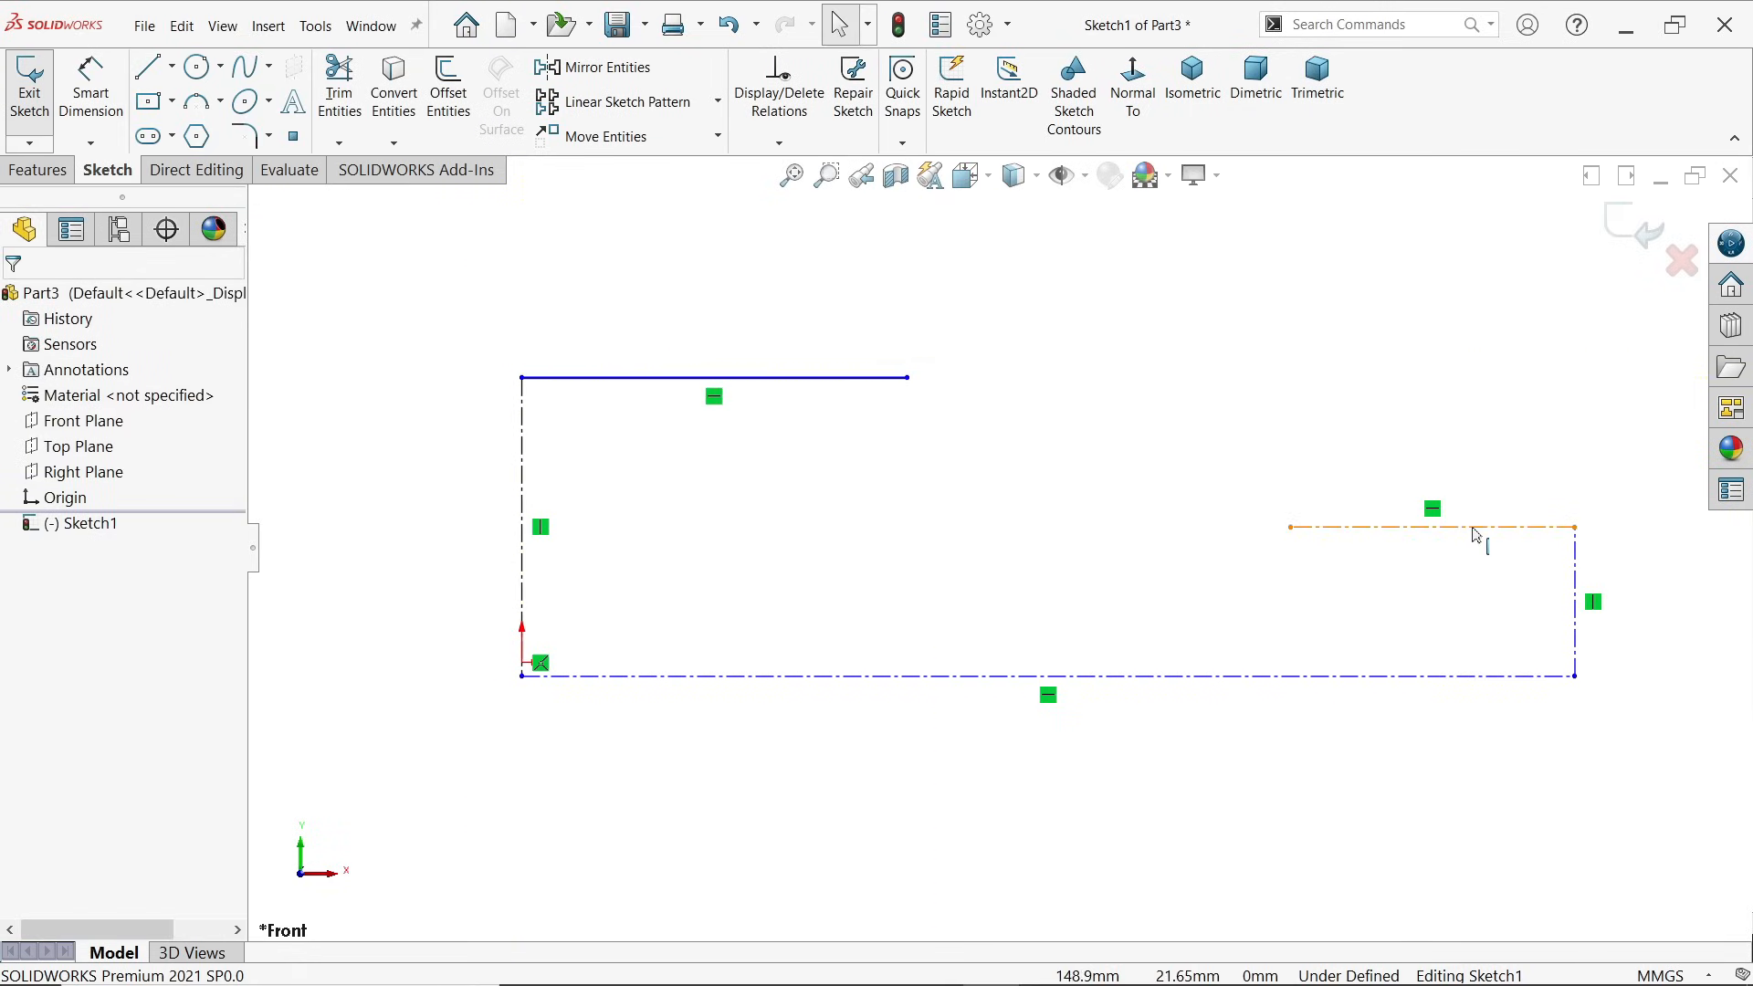
click(1459, 539)
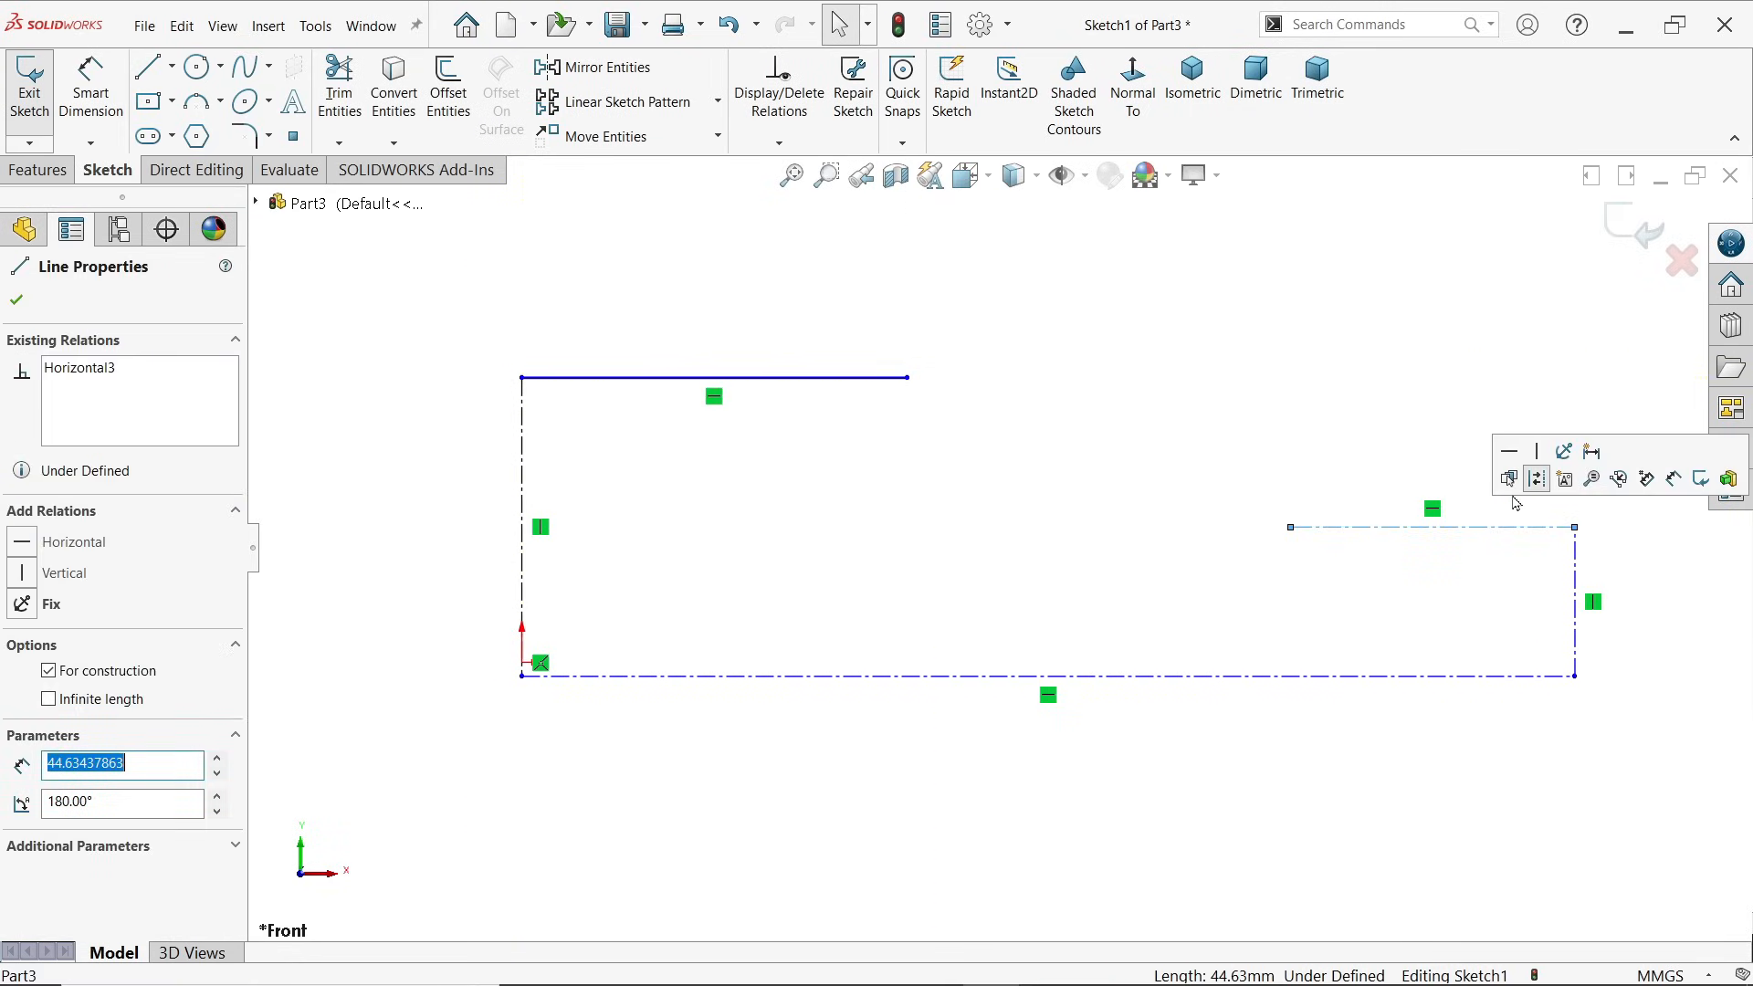
click(1538, 481)
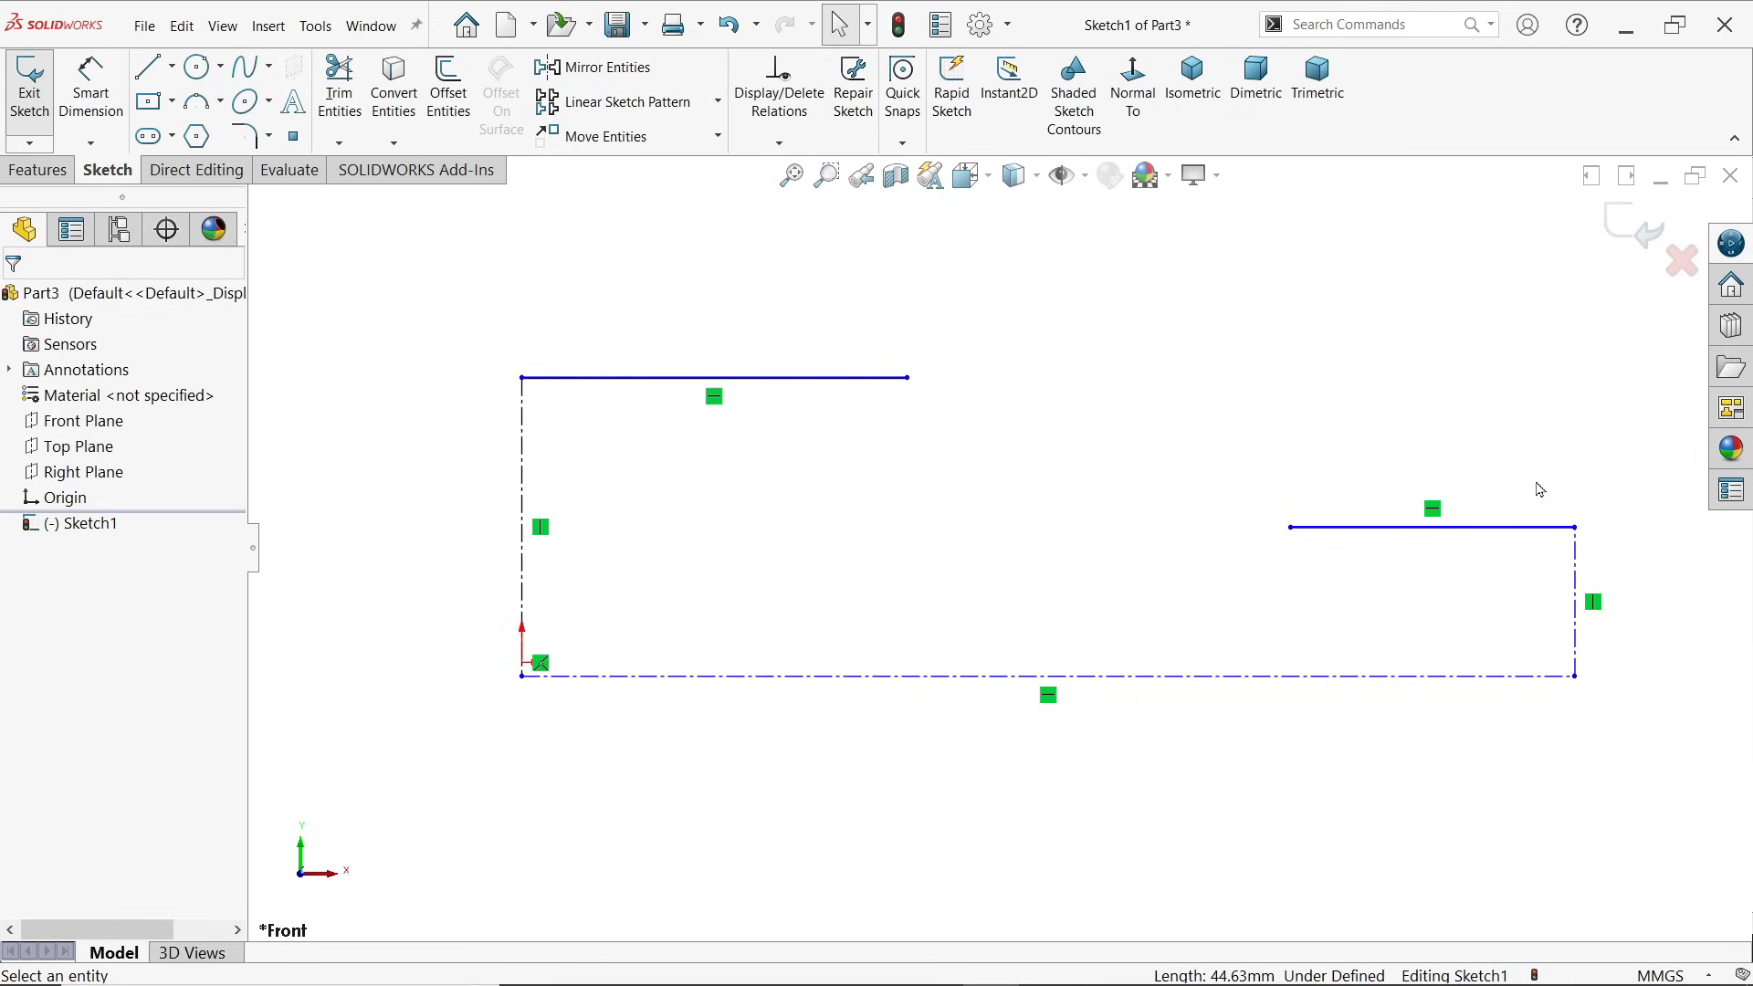
Step: Dimension the two solid horizontal lines to a length of 10 mm each
click(91, 87)
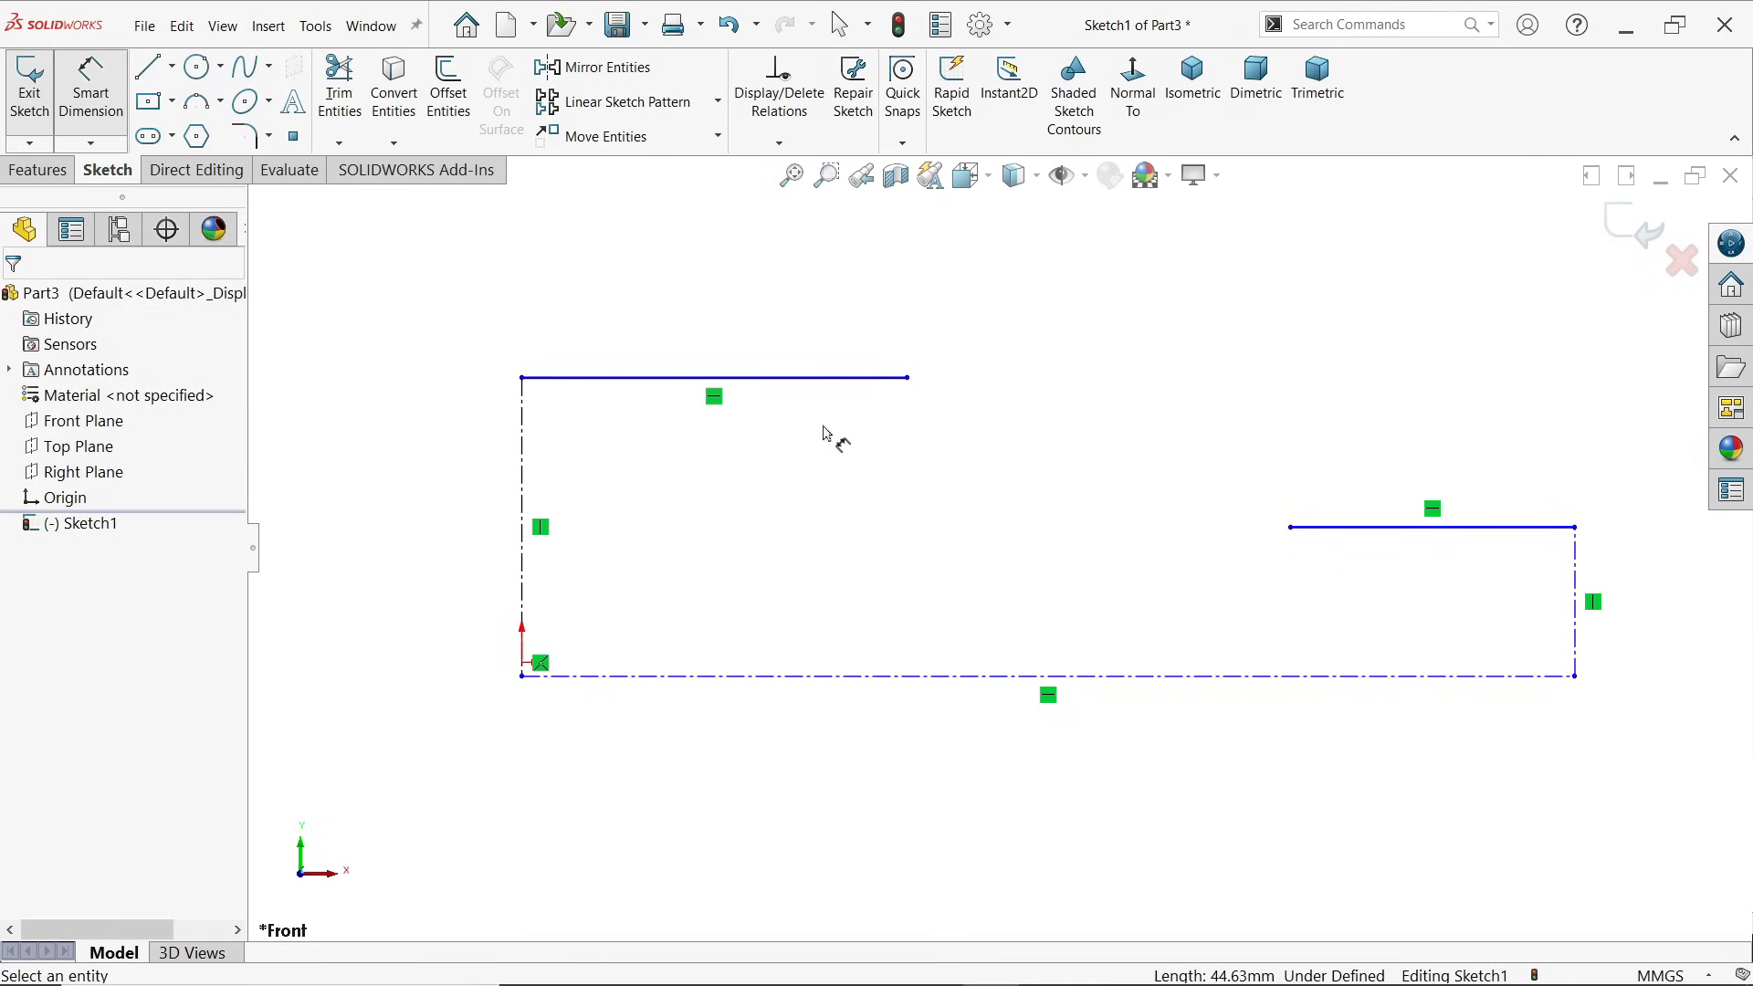
click(834, 378)
click(753, 299)
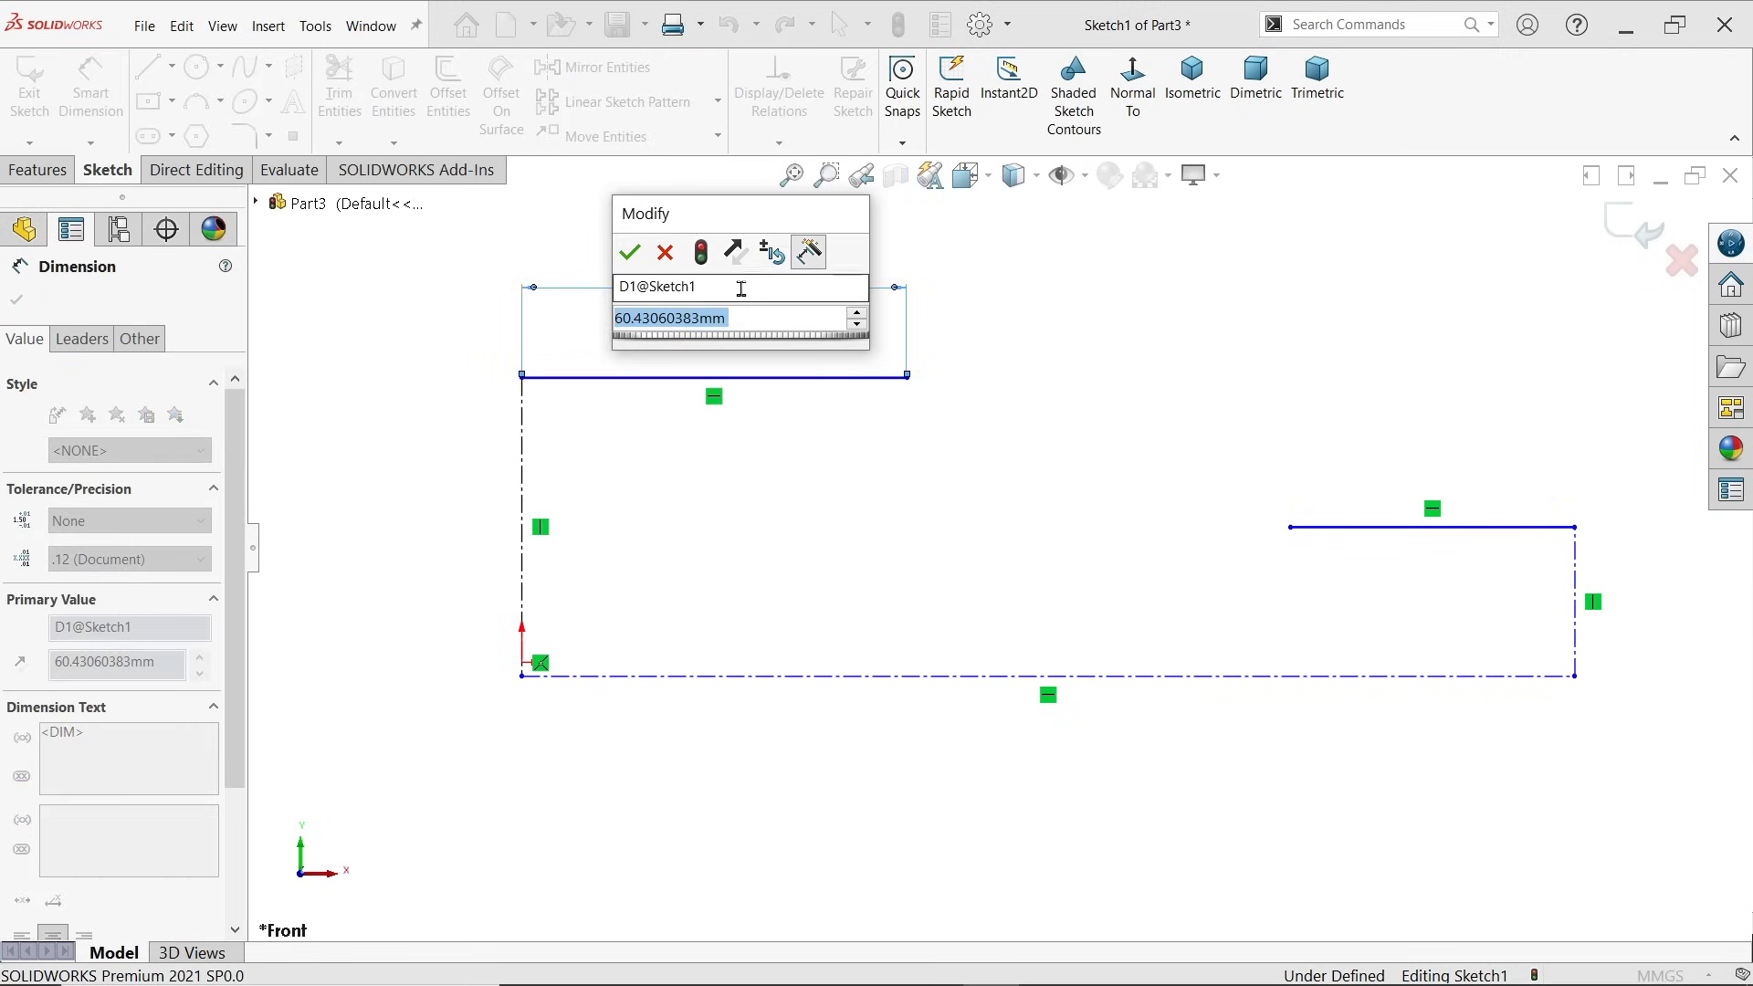
text(10)
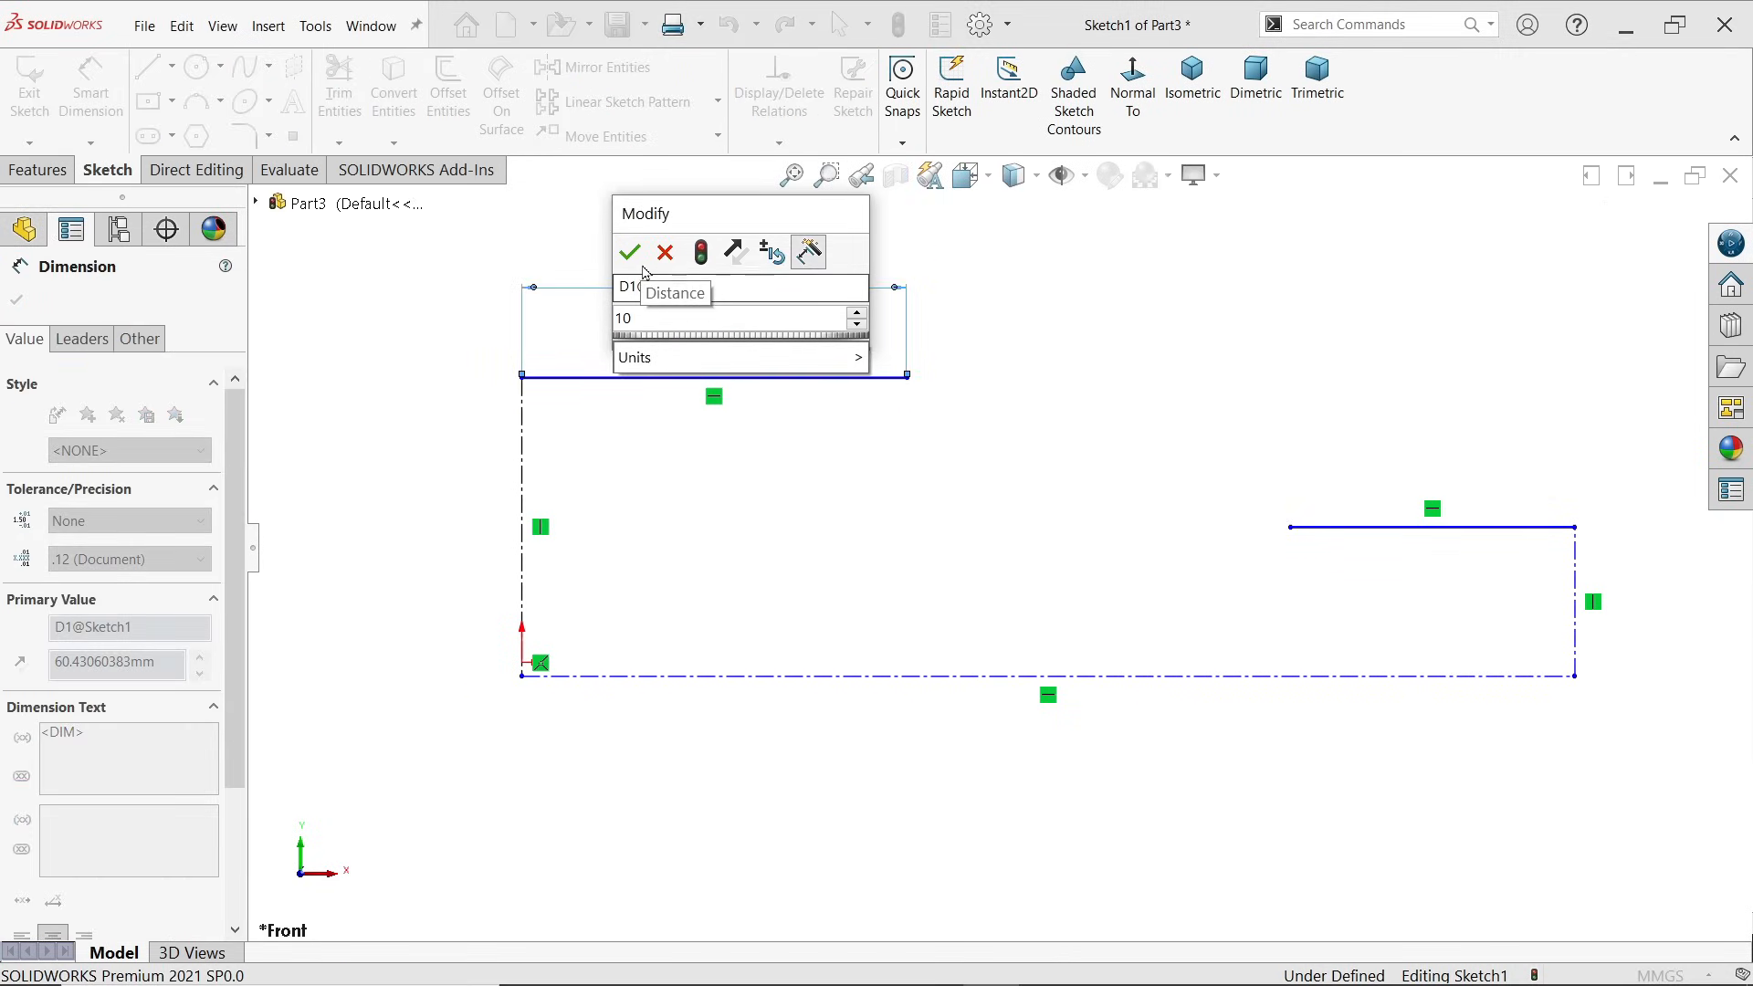
key(Return)
click(1506, 527)
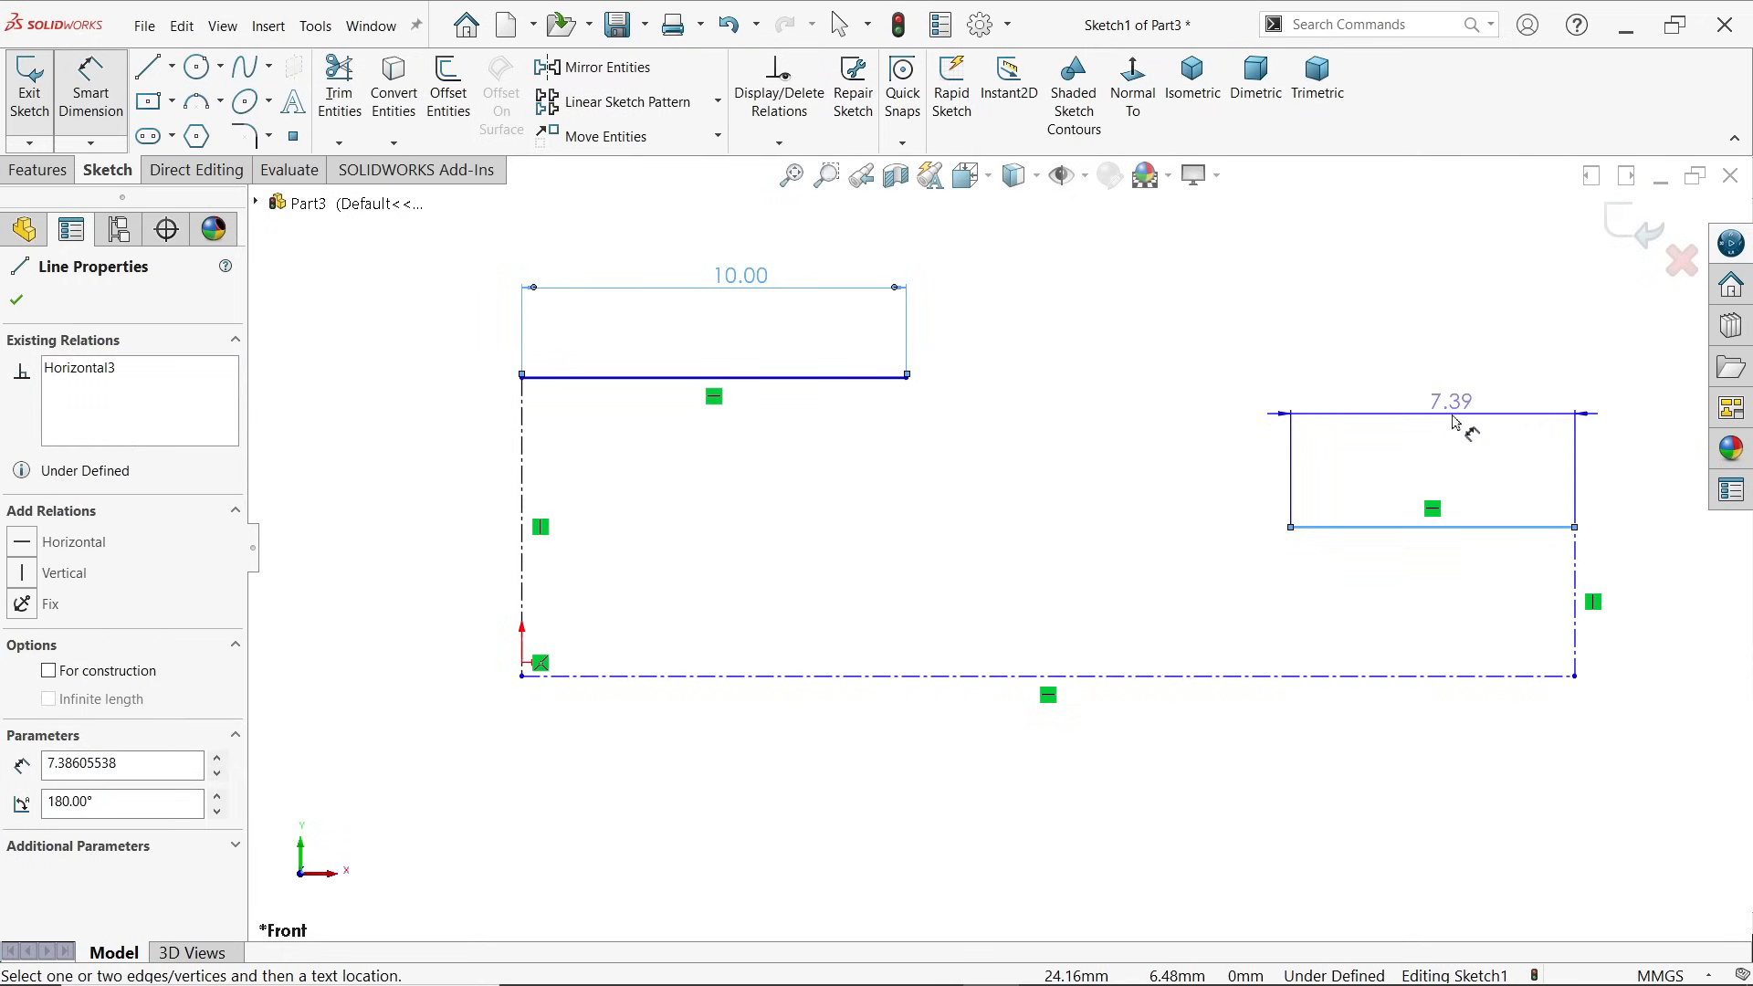
click(1459, 423)
text(10)
key(Return)
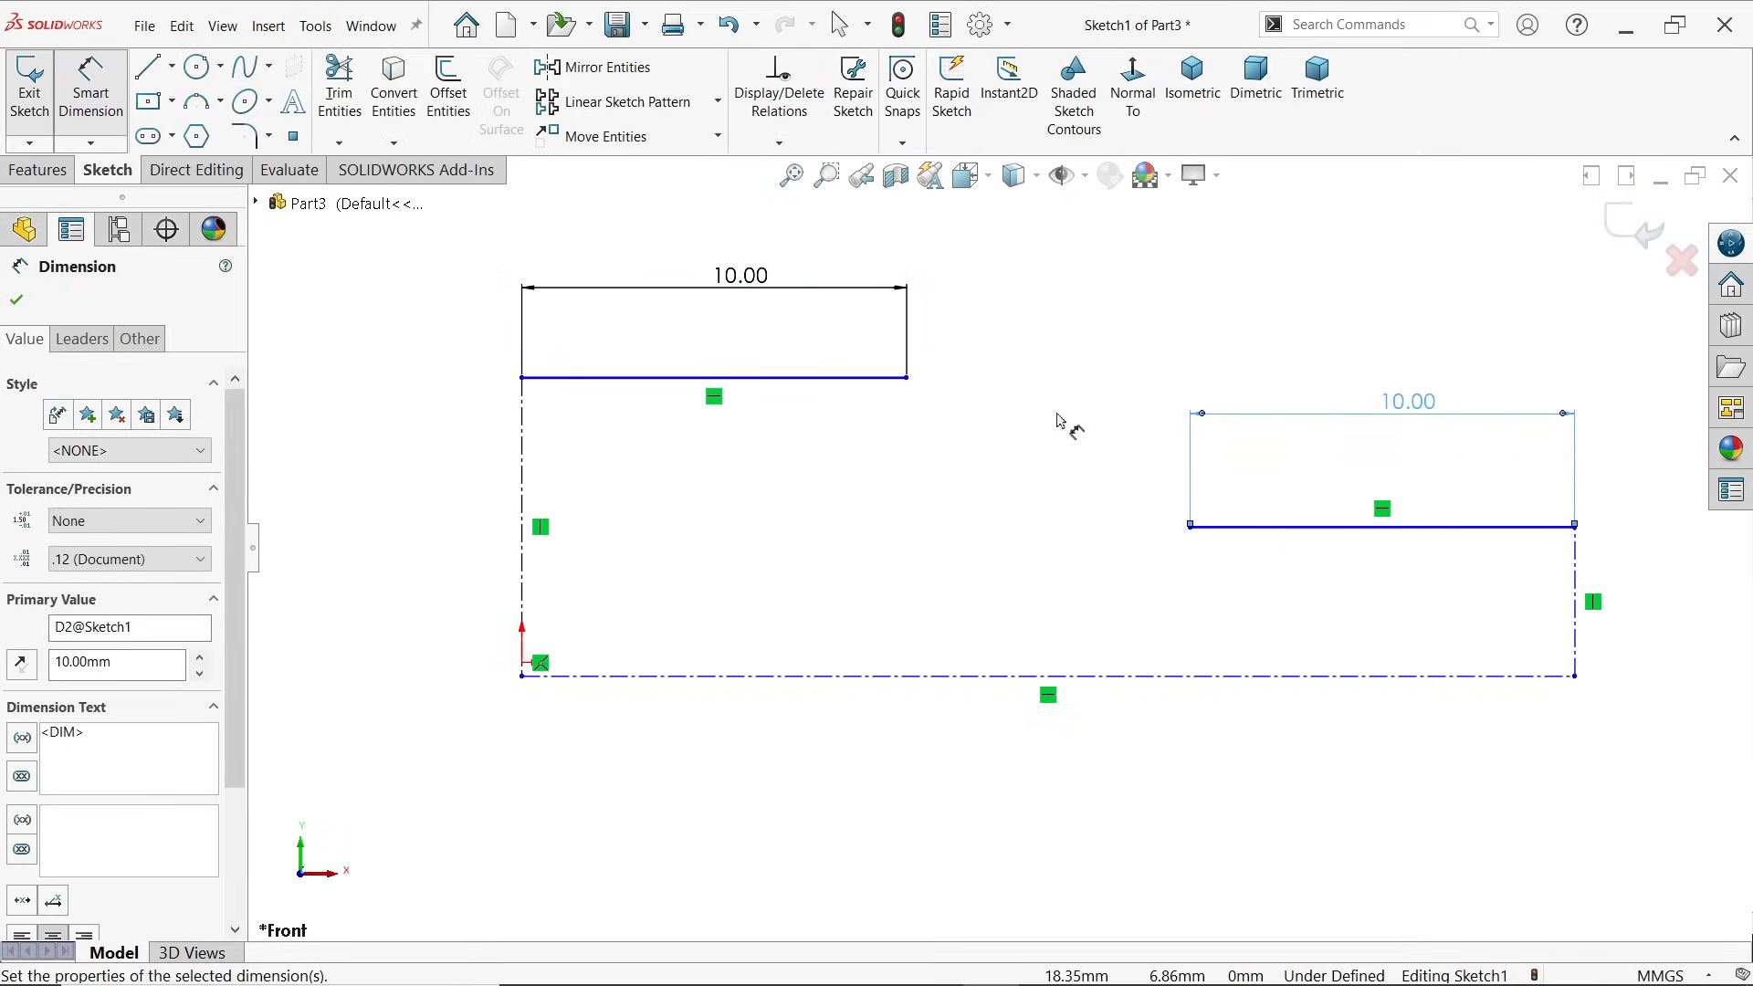
Step: Dimension the horizontal distance between the facing endpoints of the two solid lines to 10 mm
click(1191, 530)
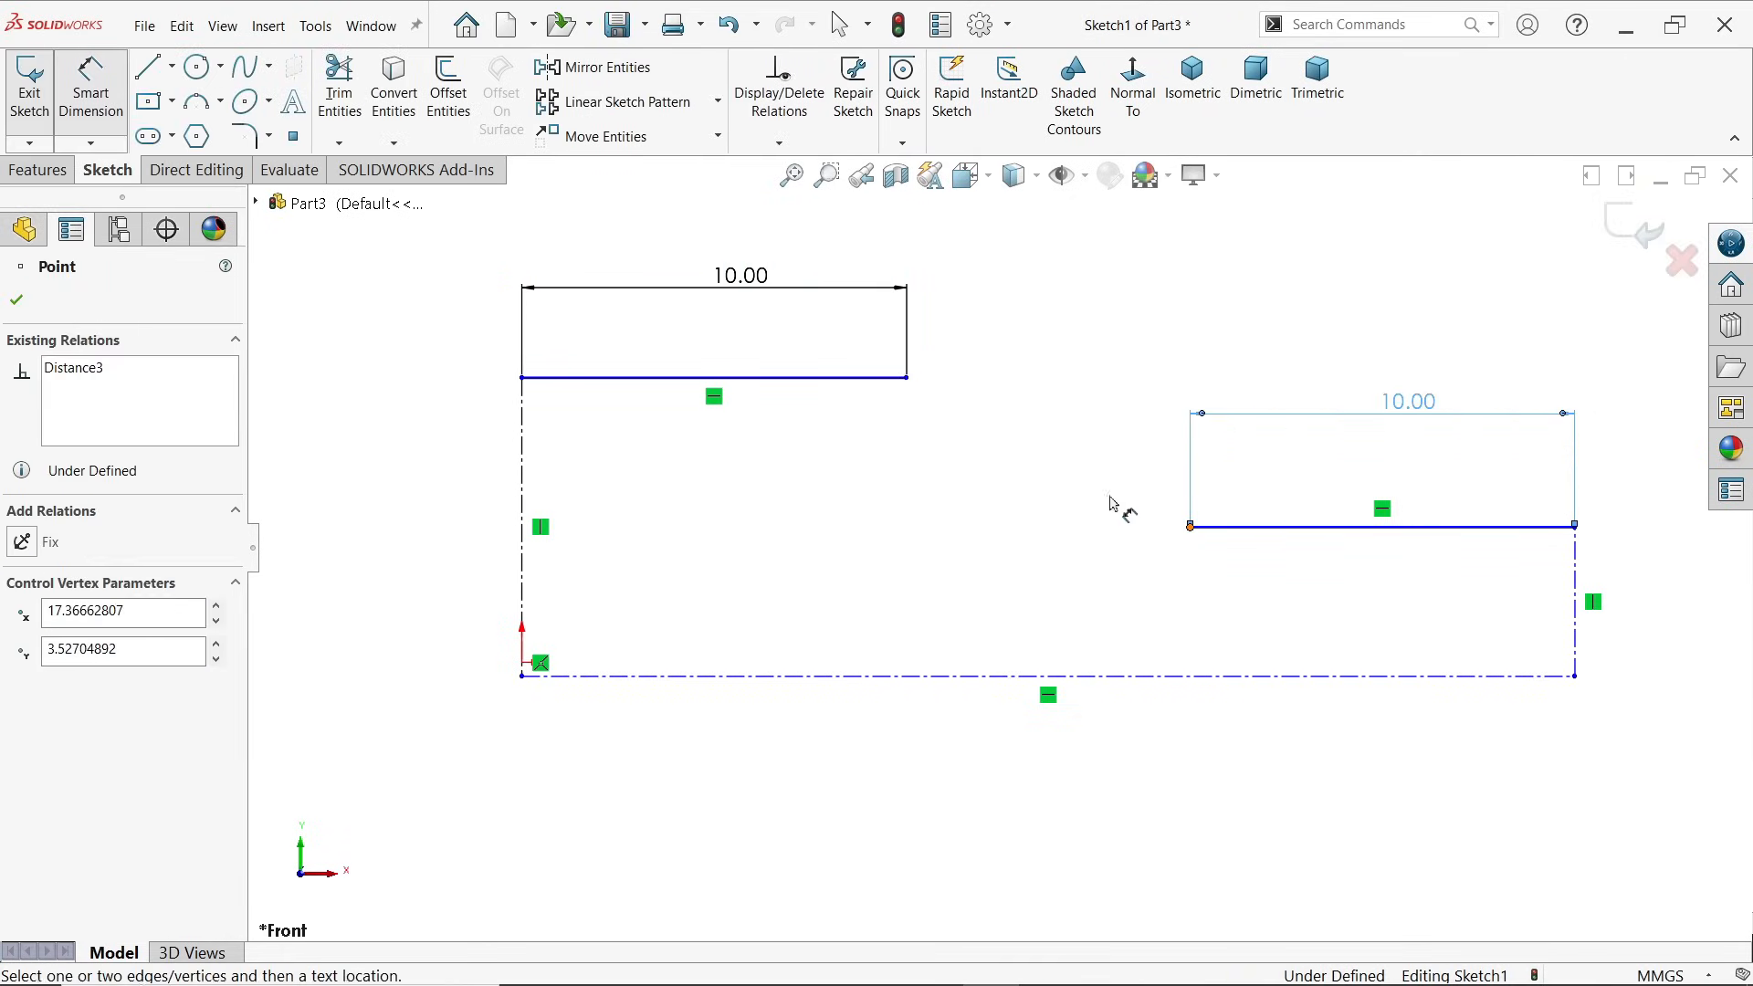
click(909, 378)
click(1025, 290)
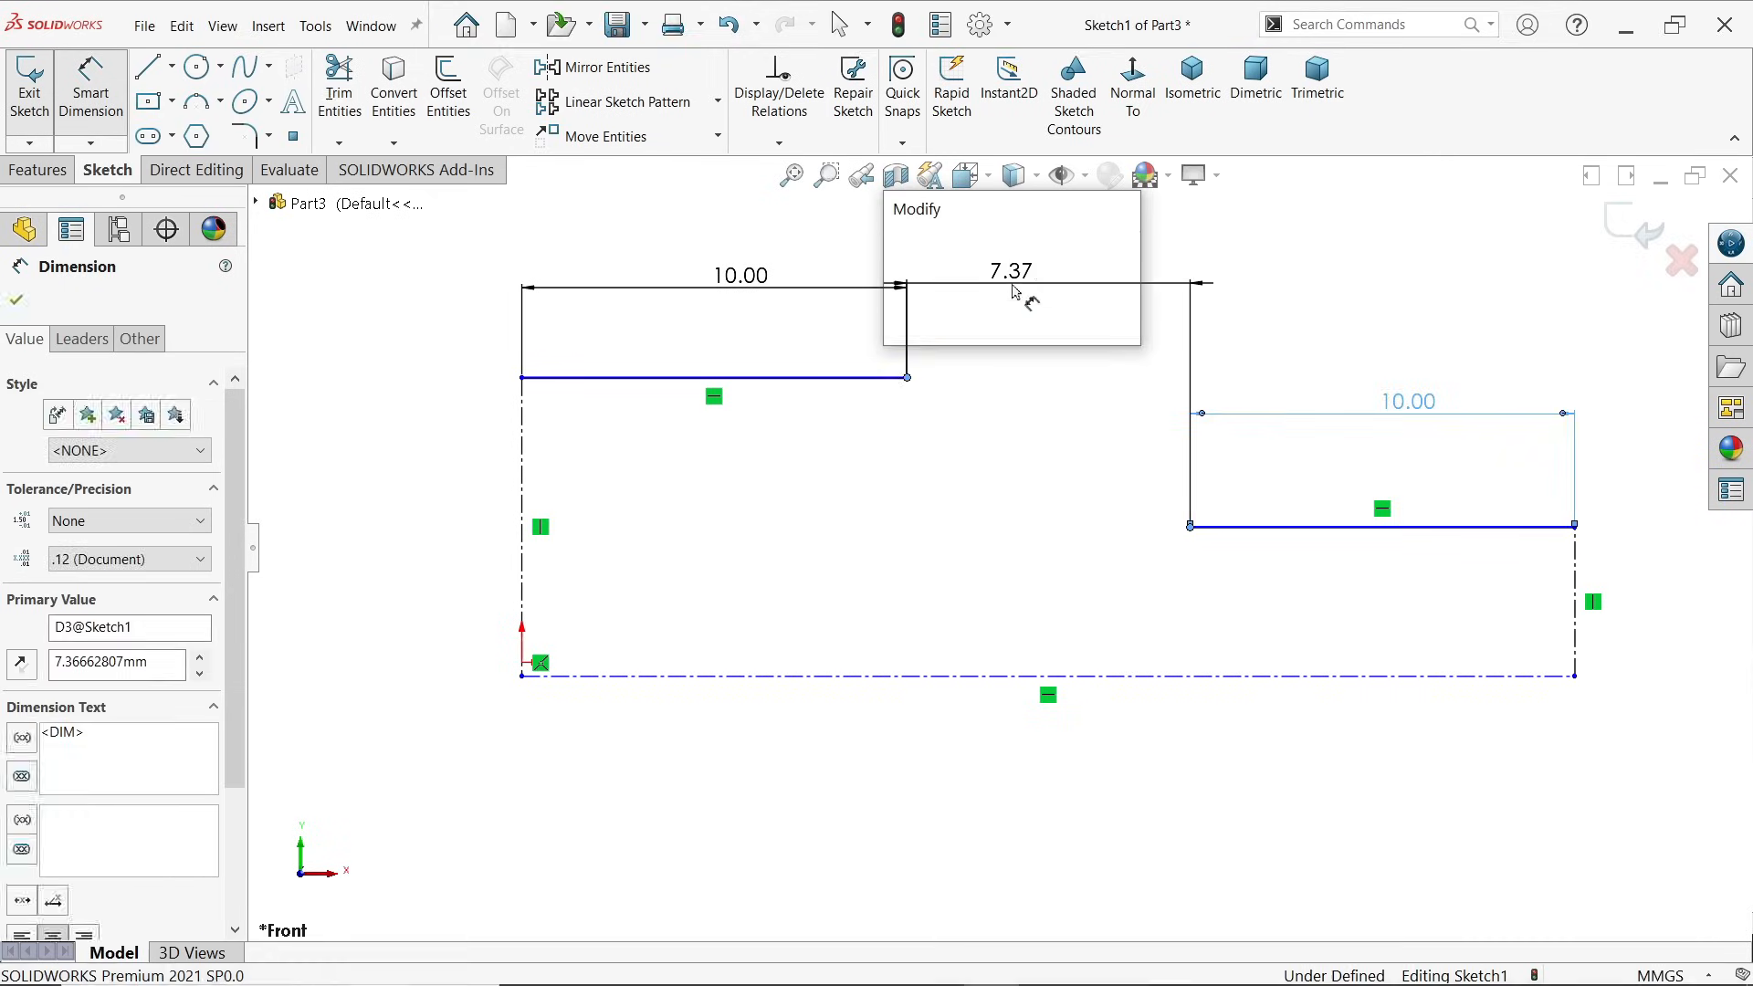
text(10)
click(913, 253)
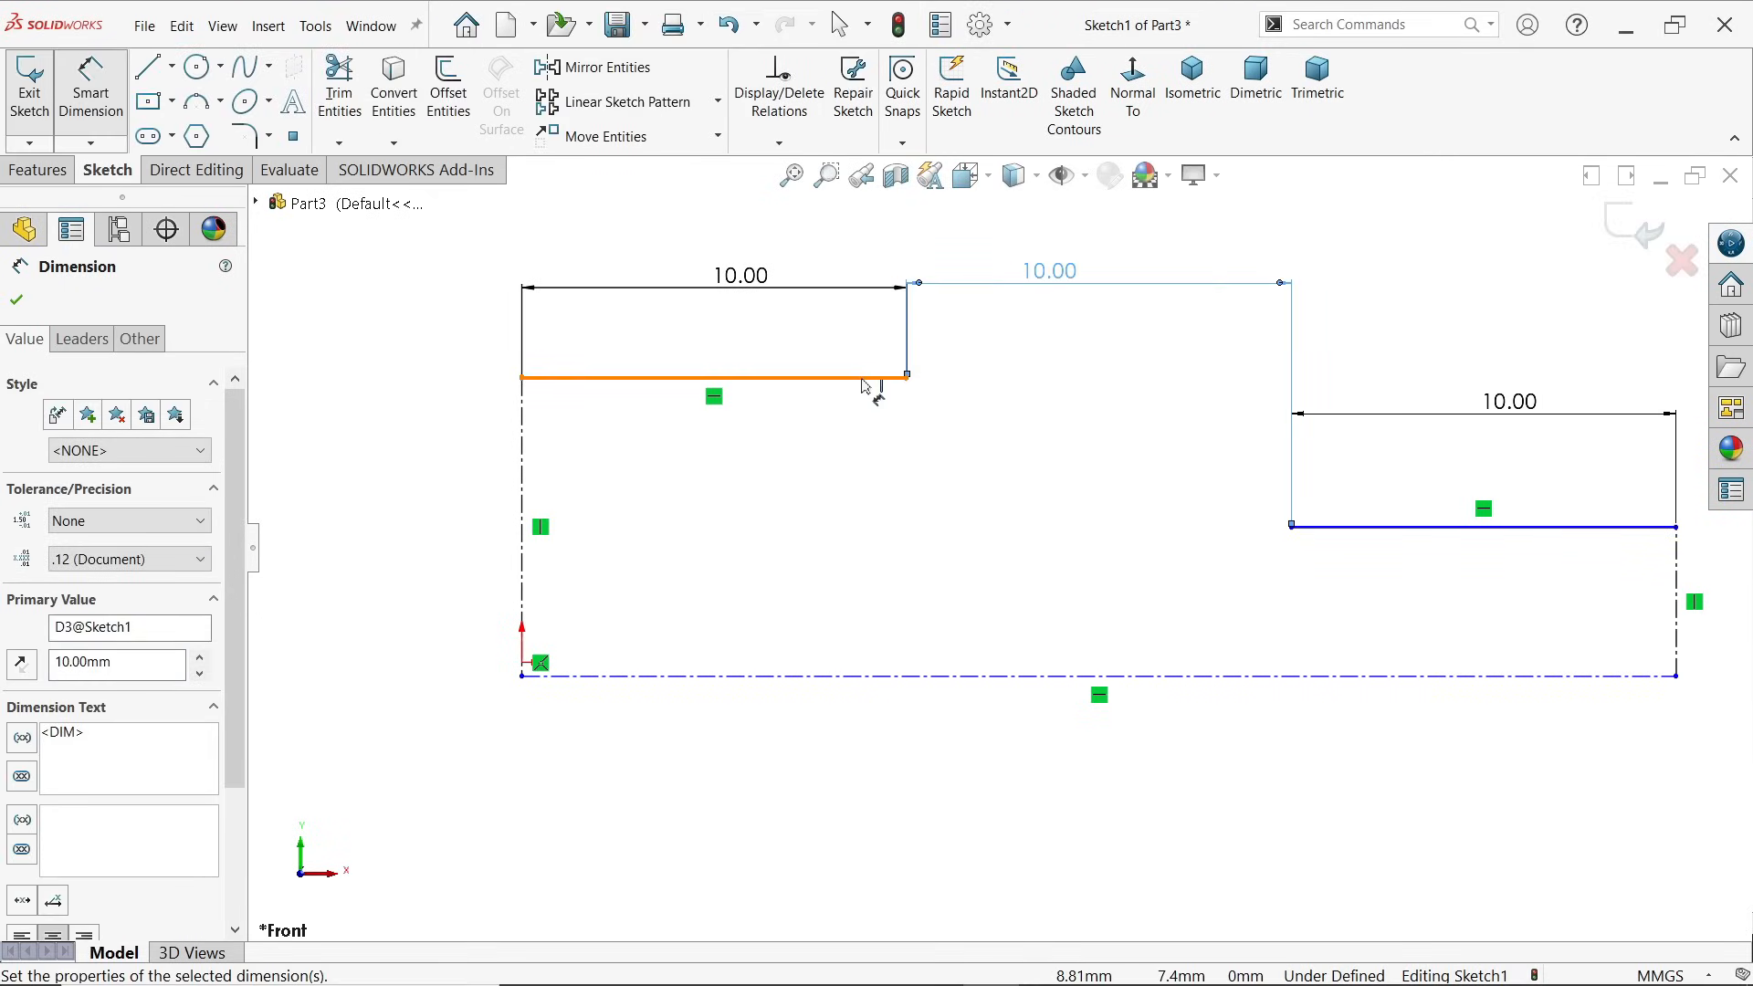
Step: Add a doubled diameter dimension of 10 mm between the upper-left solid line and the horizontal centreline
click(869, 380)
click(730, 677)
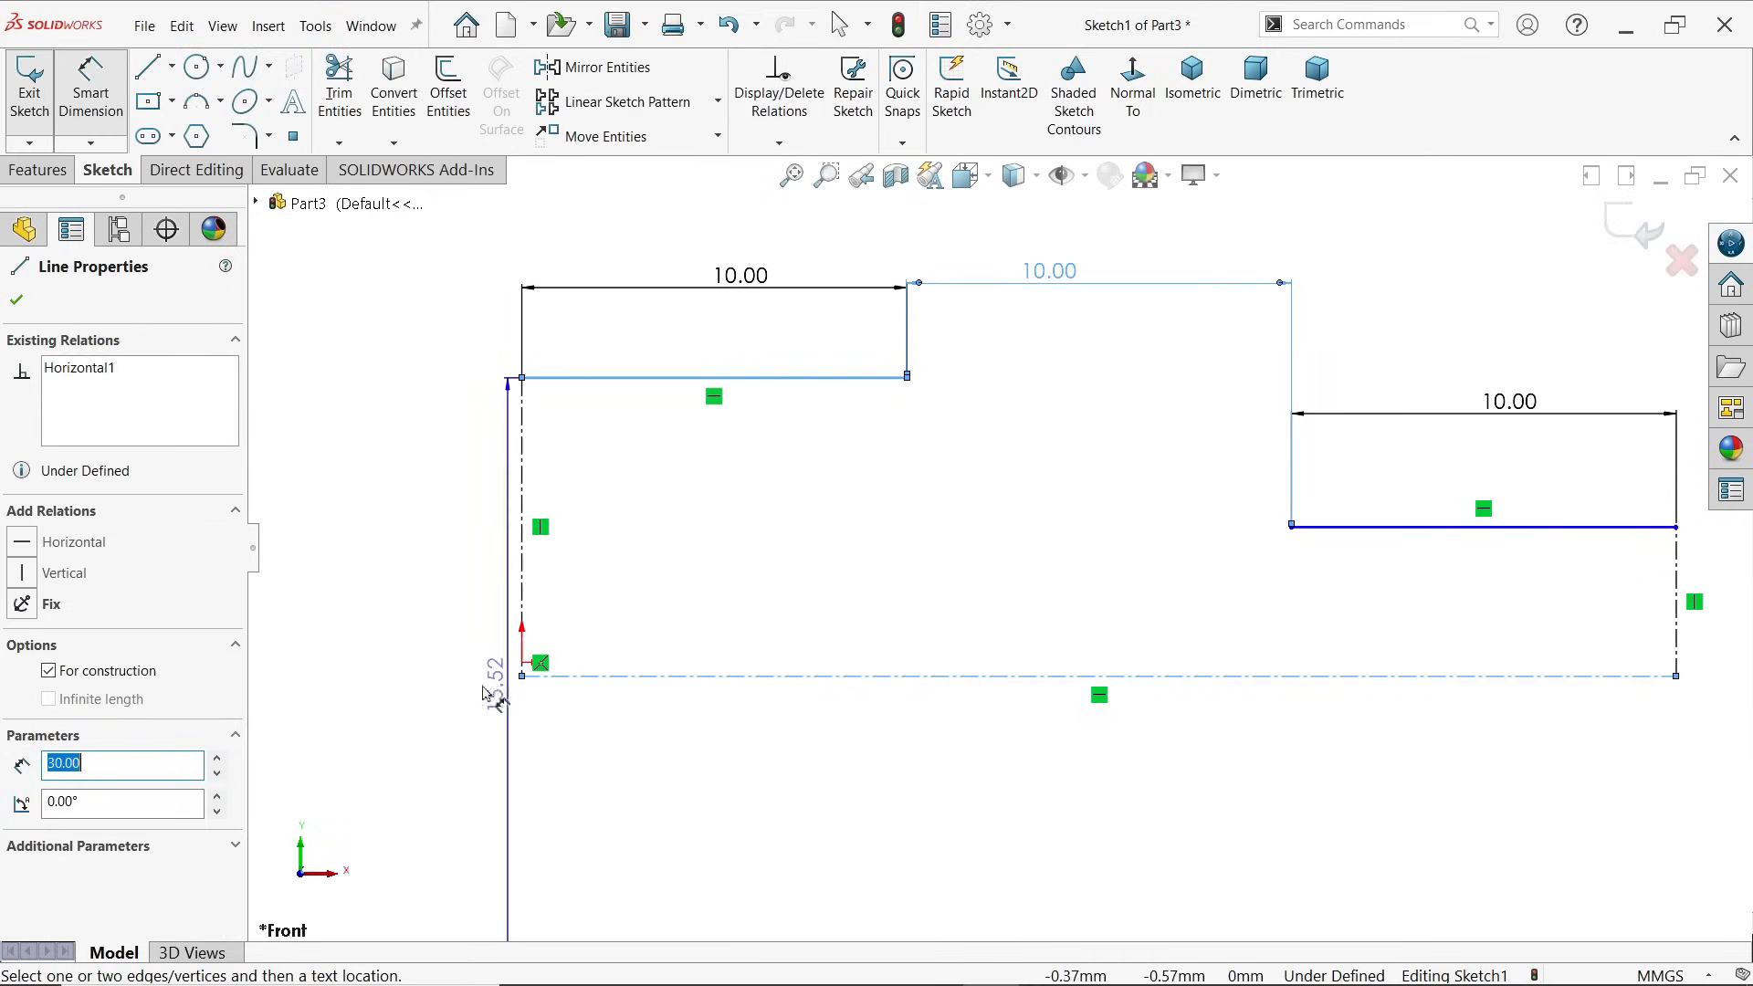
scroll(459, 685, up, 2)
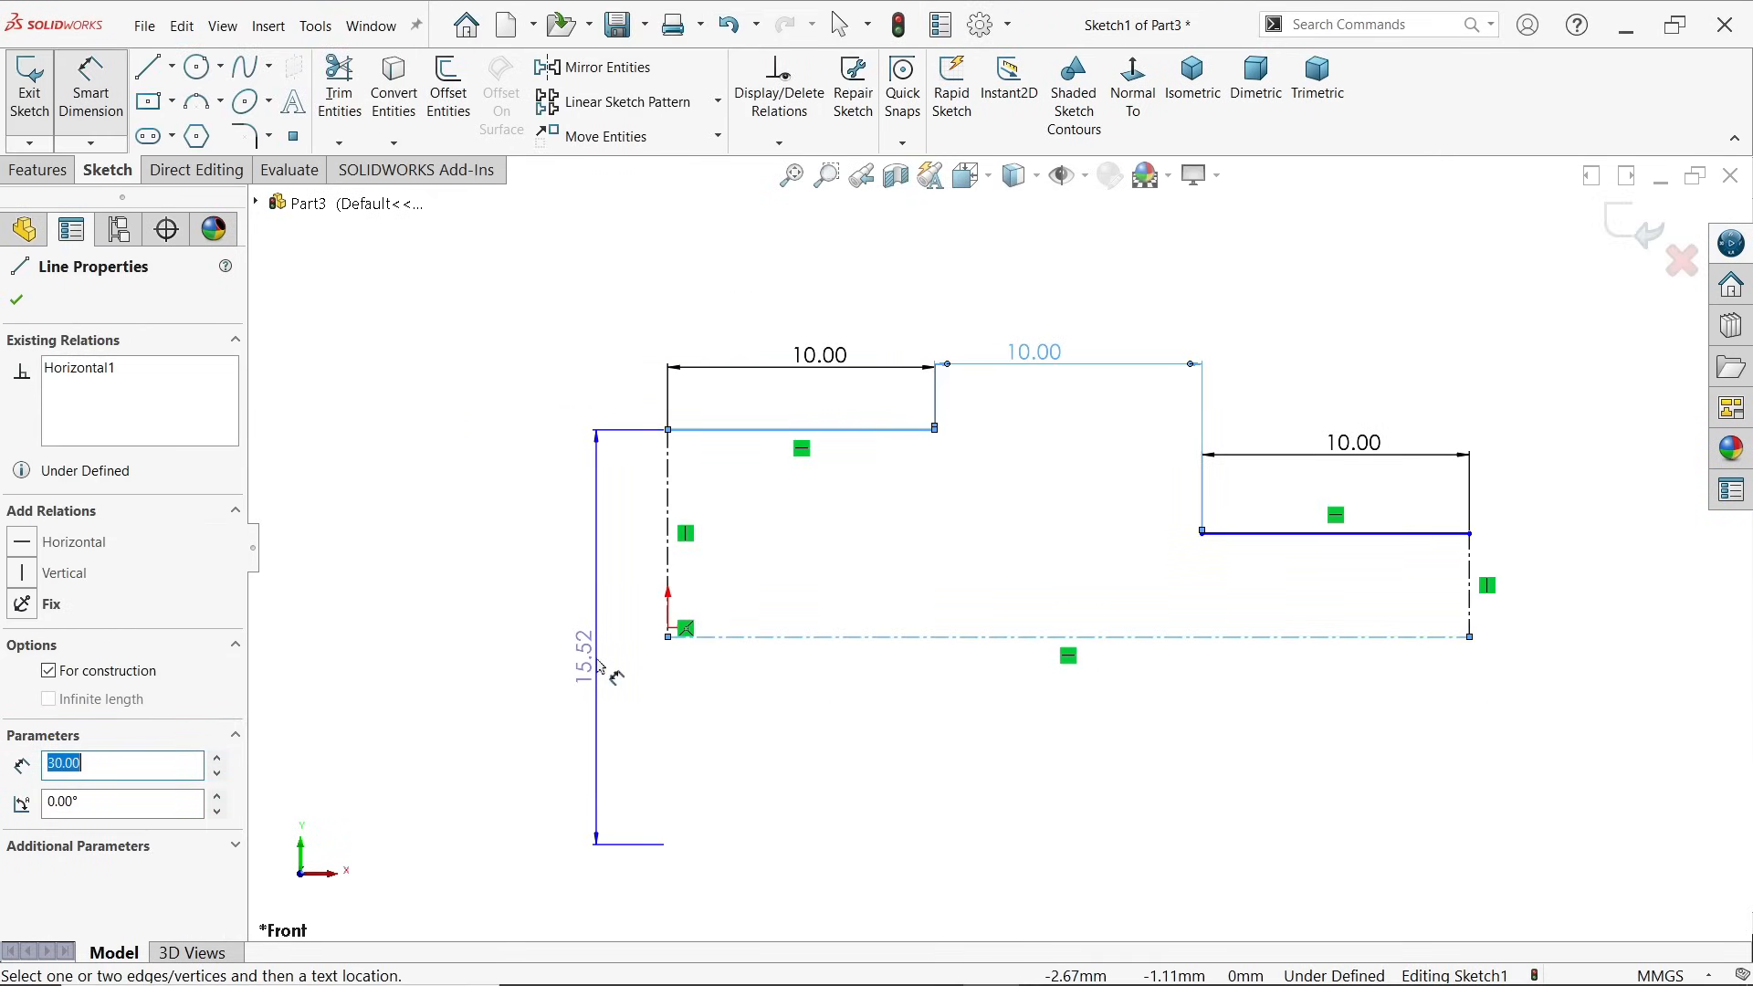
click(600, 668)
text(1)
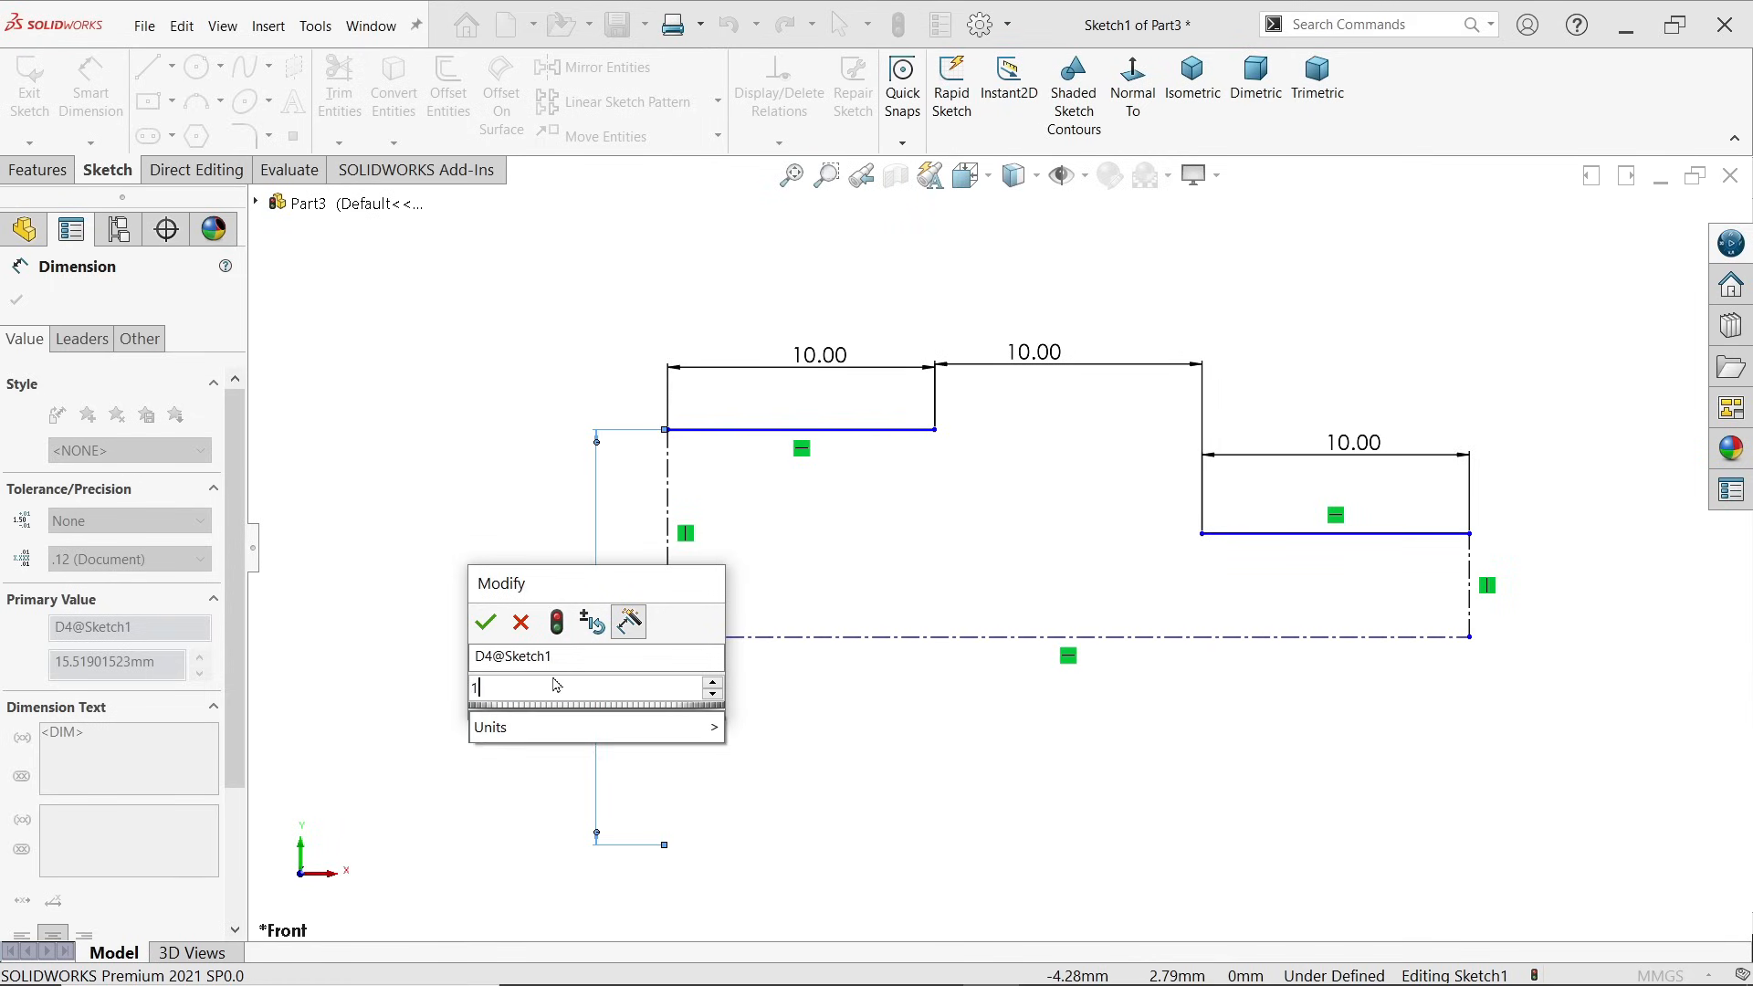
text(0)
key(Return)
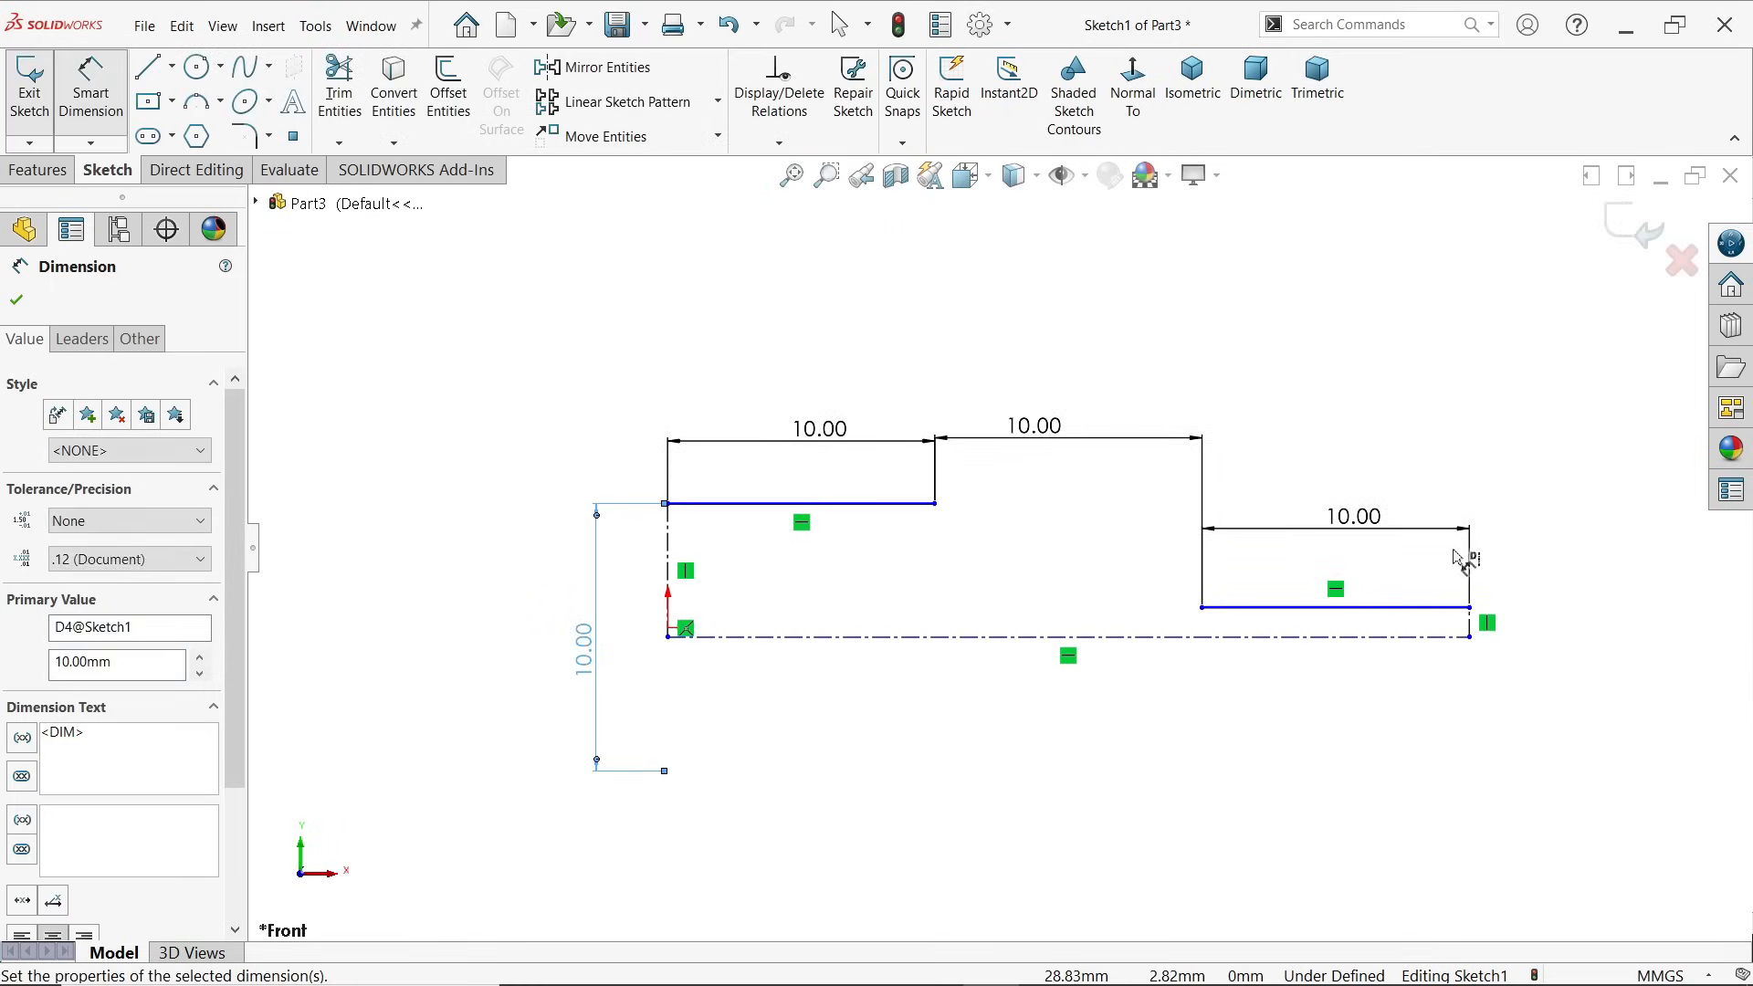
Step: Add a doubled diameter dimension of 5 mm between the lower-right solid line and the horizontal centreline, and leave dimensioning
click(1403, 610)
click(1607, 650)
text(5)
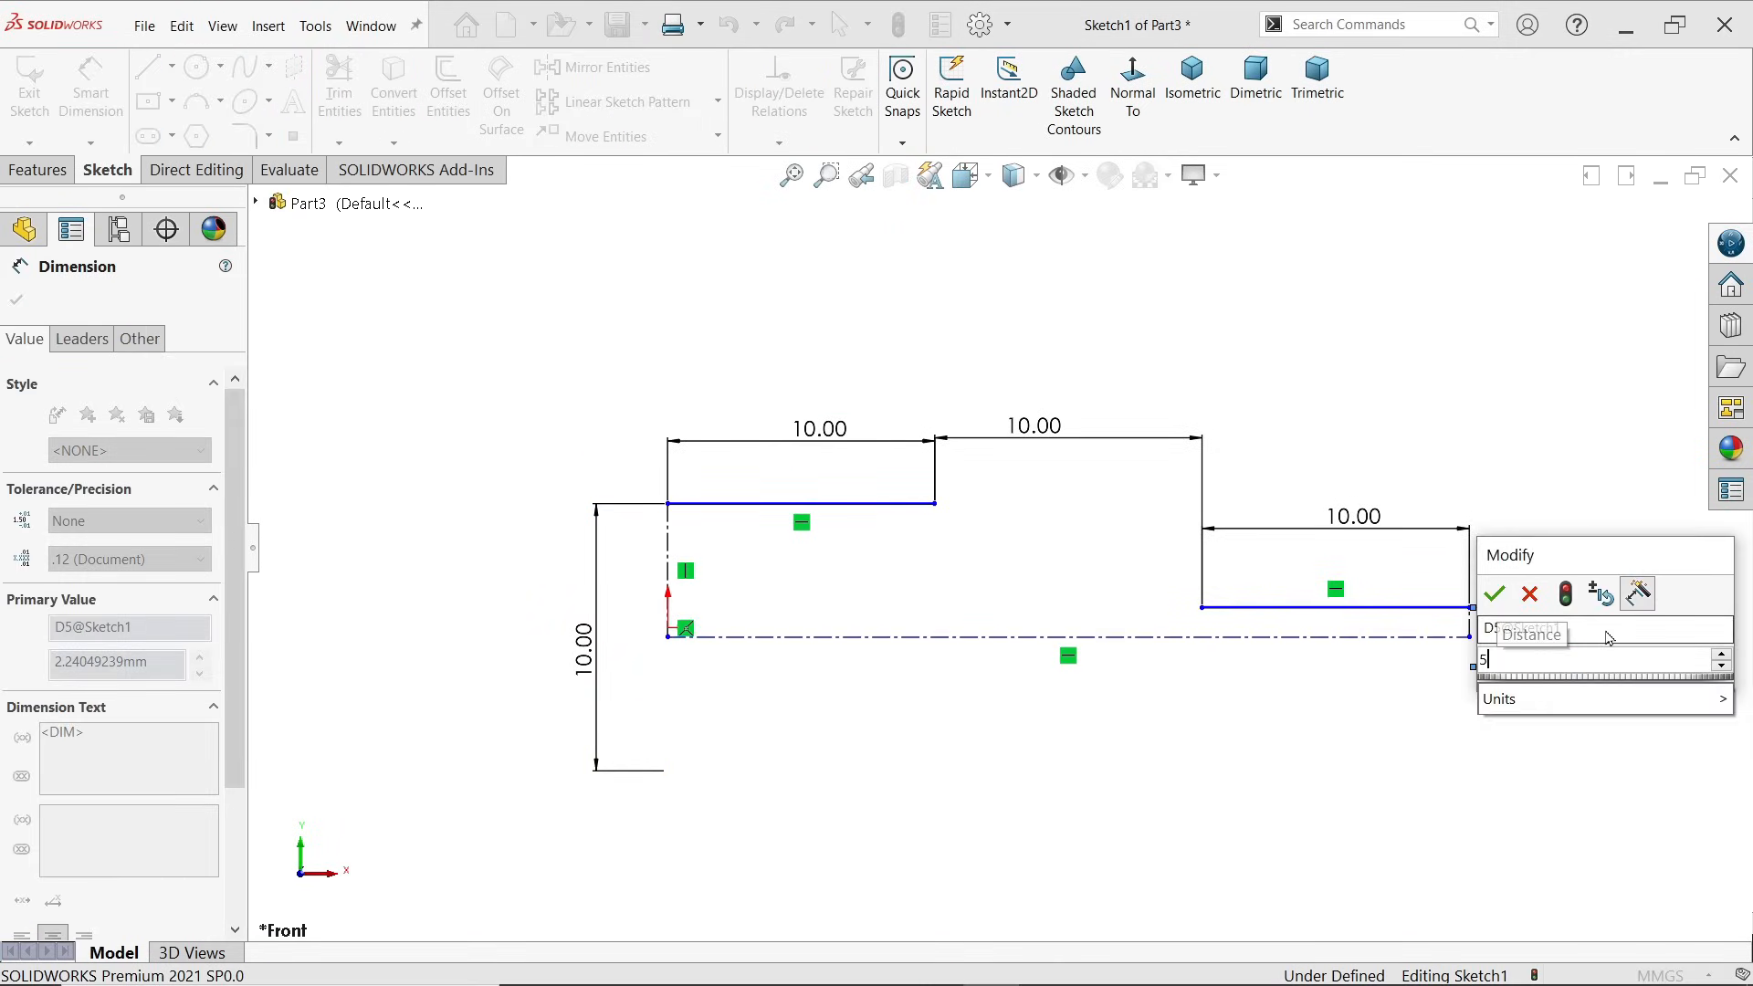
key(Return)
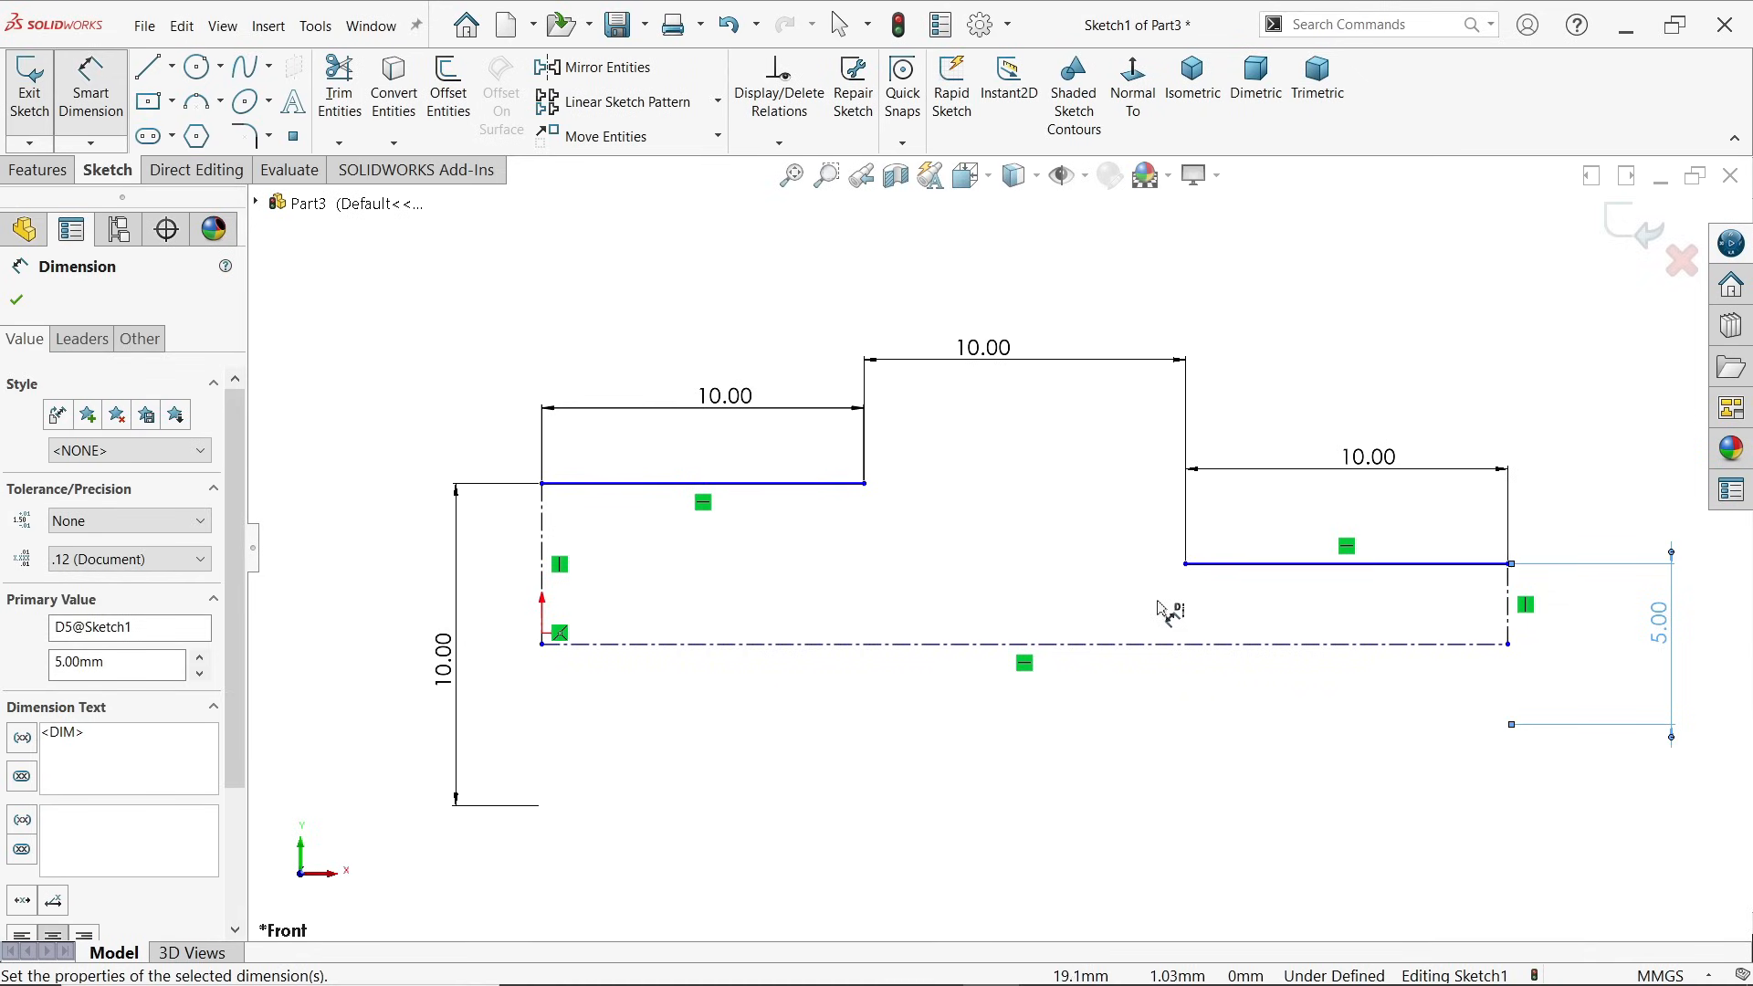
scroll(1171, 611, down, 1)
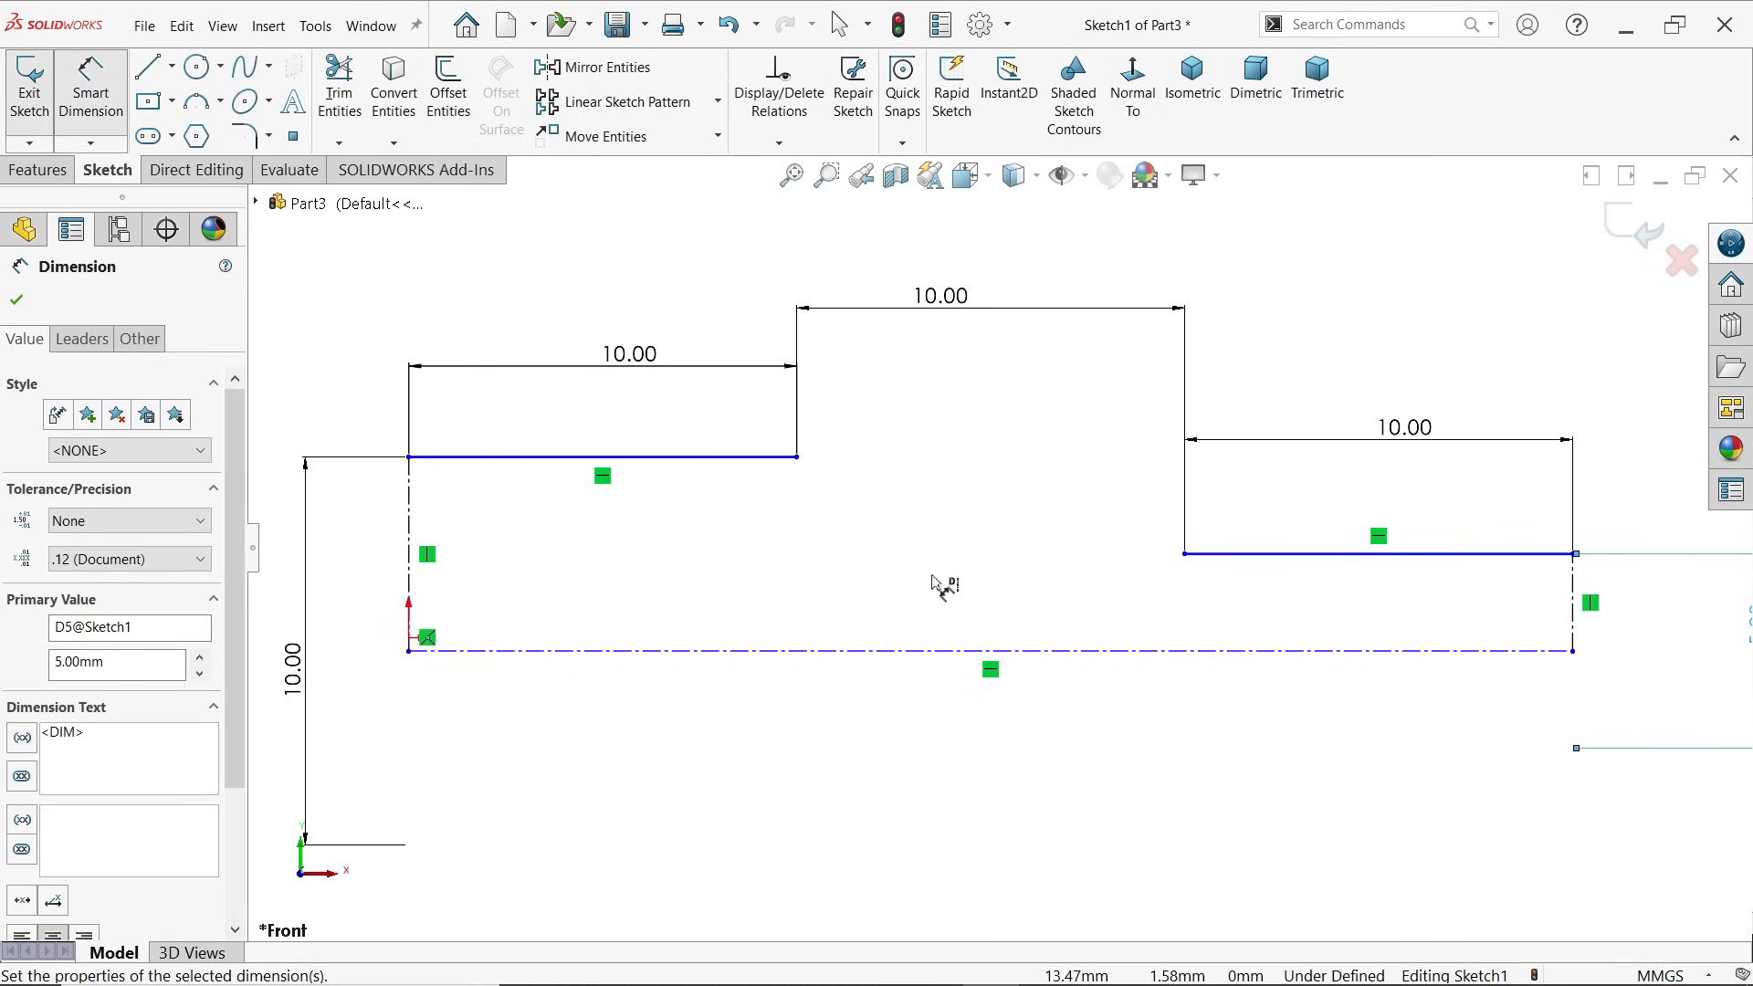
scroll(904, 582, up, 1)
key(Escape)
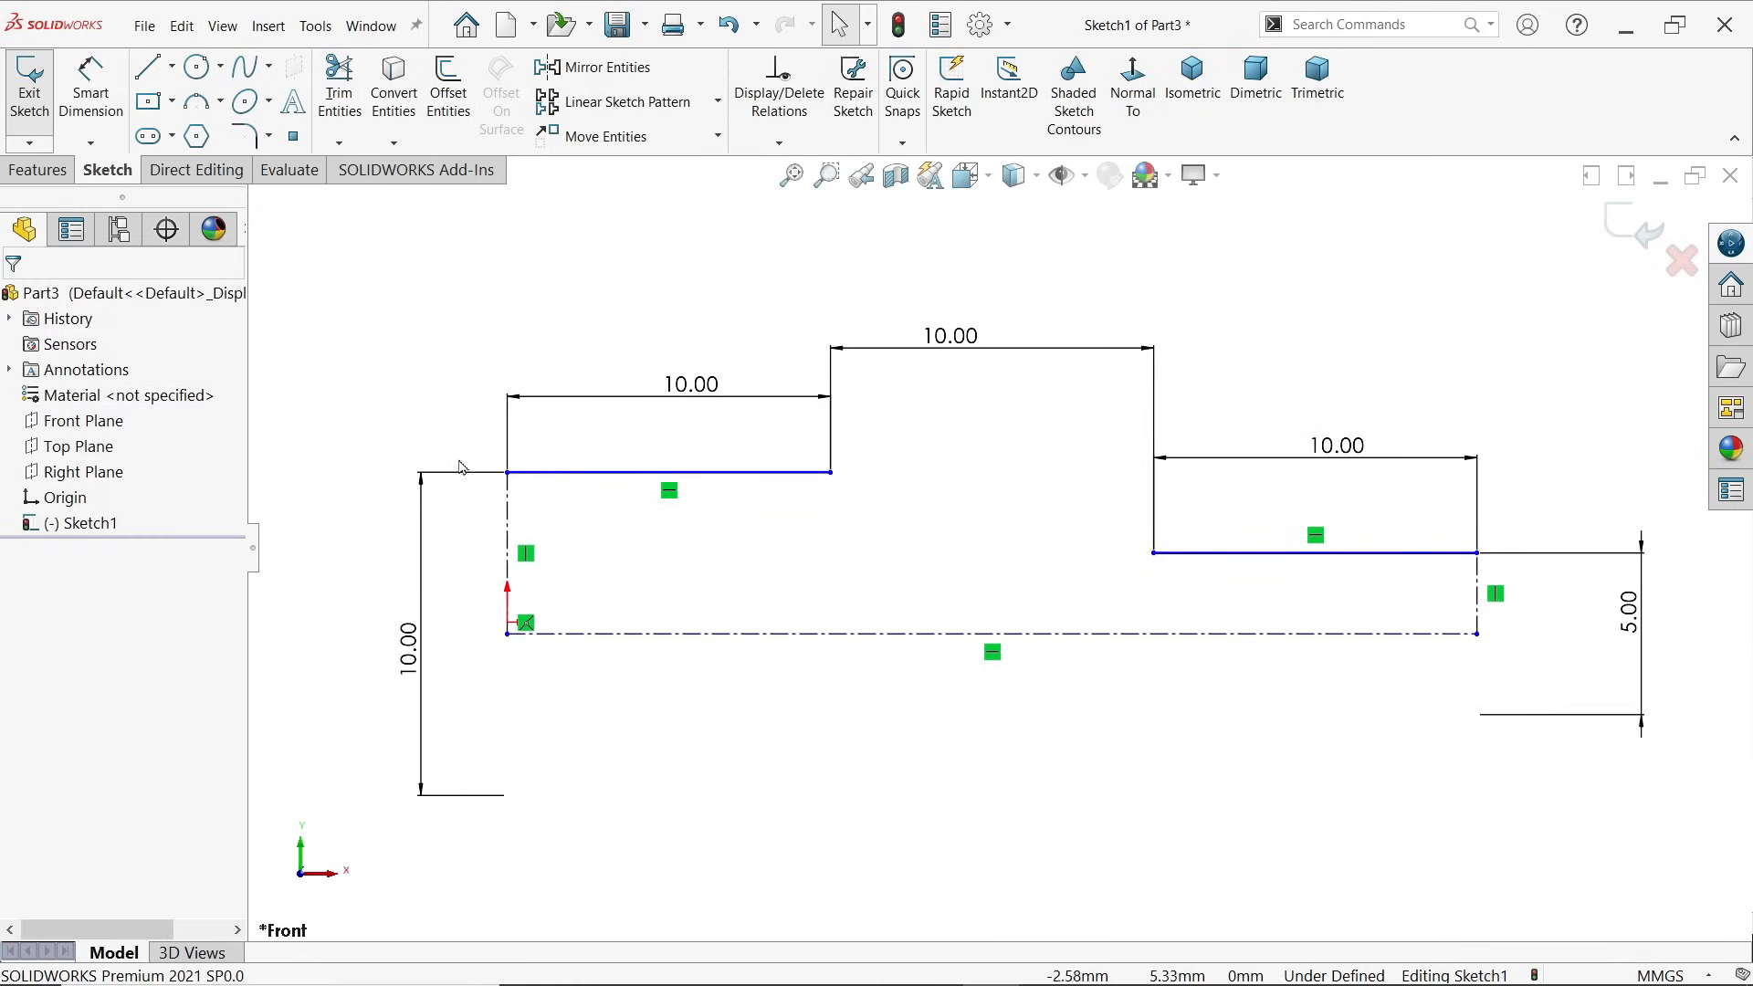
Step: Make the left endpoint of the horizontal centreline coincident with the origin
mouse_move(764, 474)
mouse_down()
mouse_move(773, 459)
mouse_move(782, 477)
mouse_move(779, 419)
mouse_up()
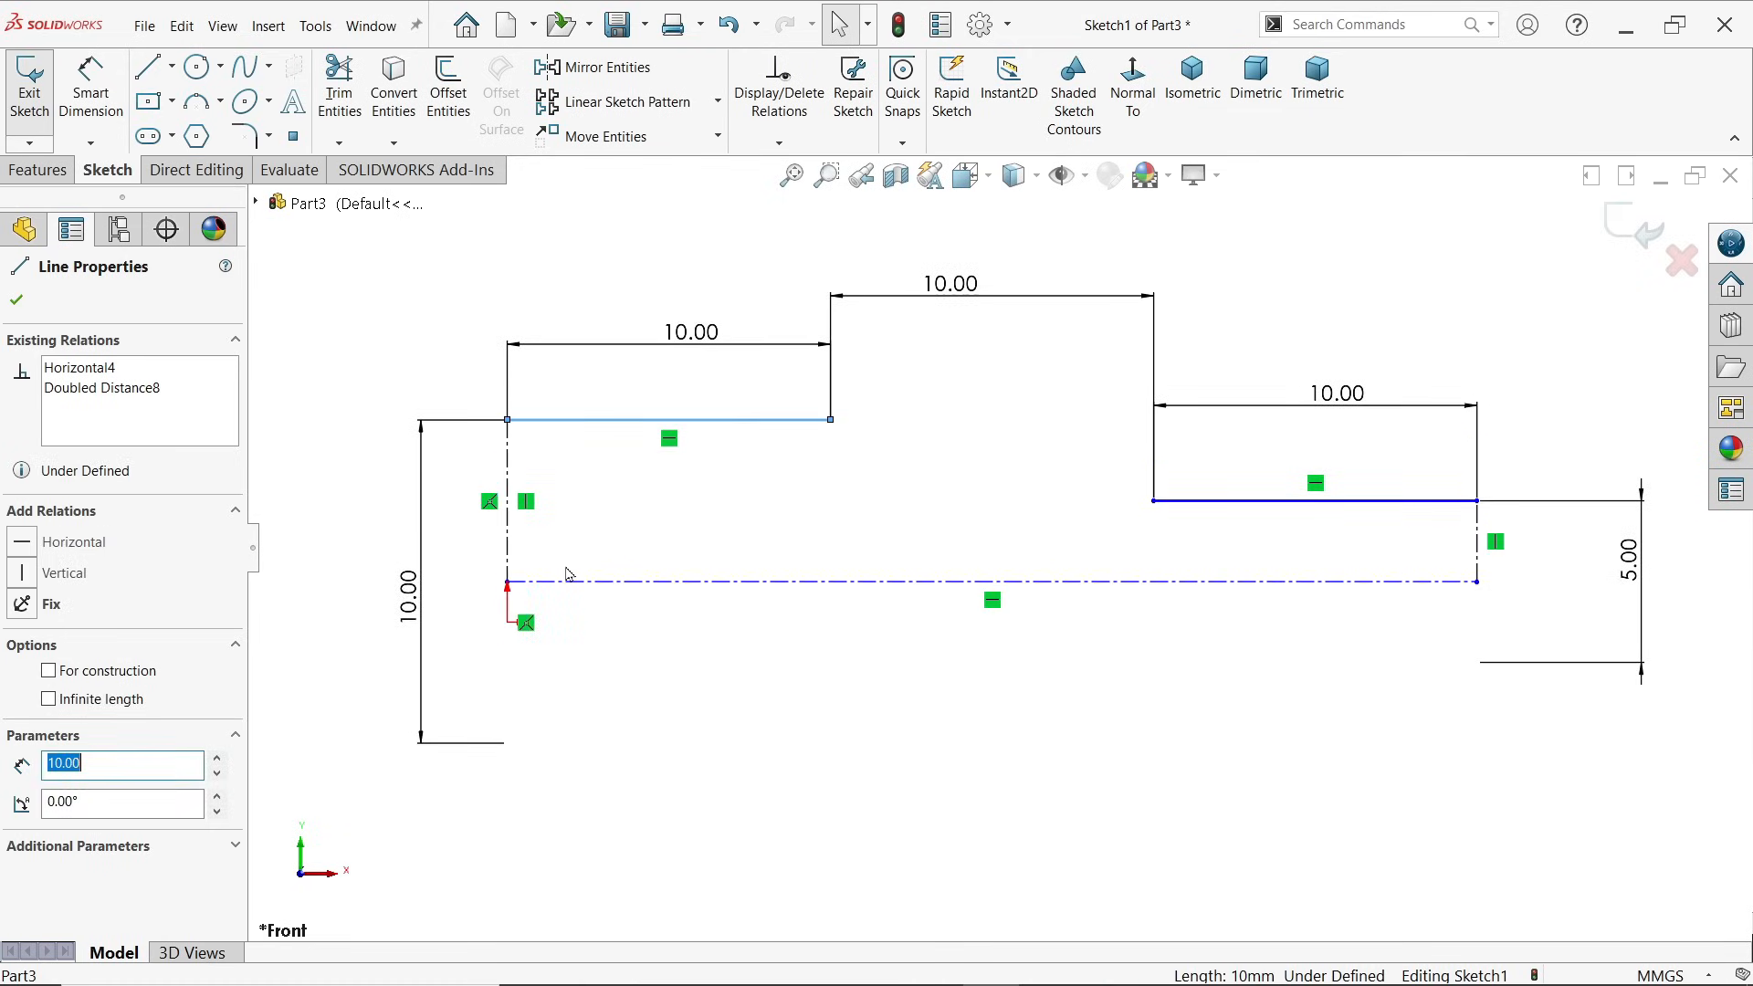
scroll(568, 574, down, 2)
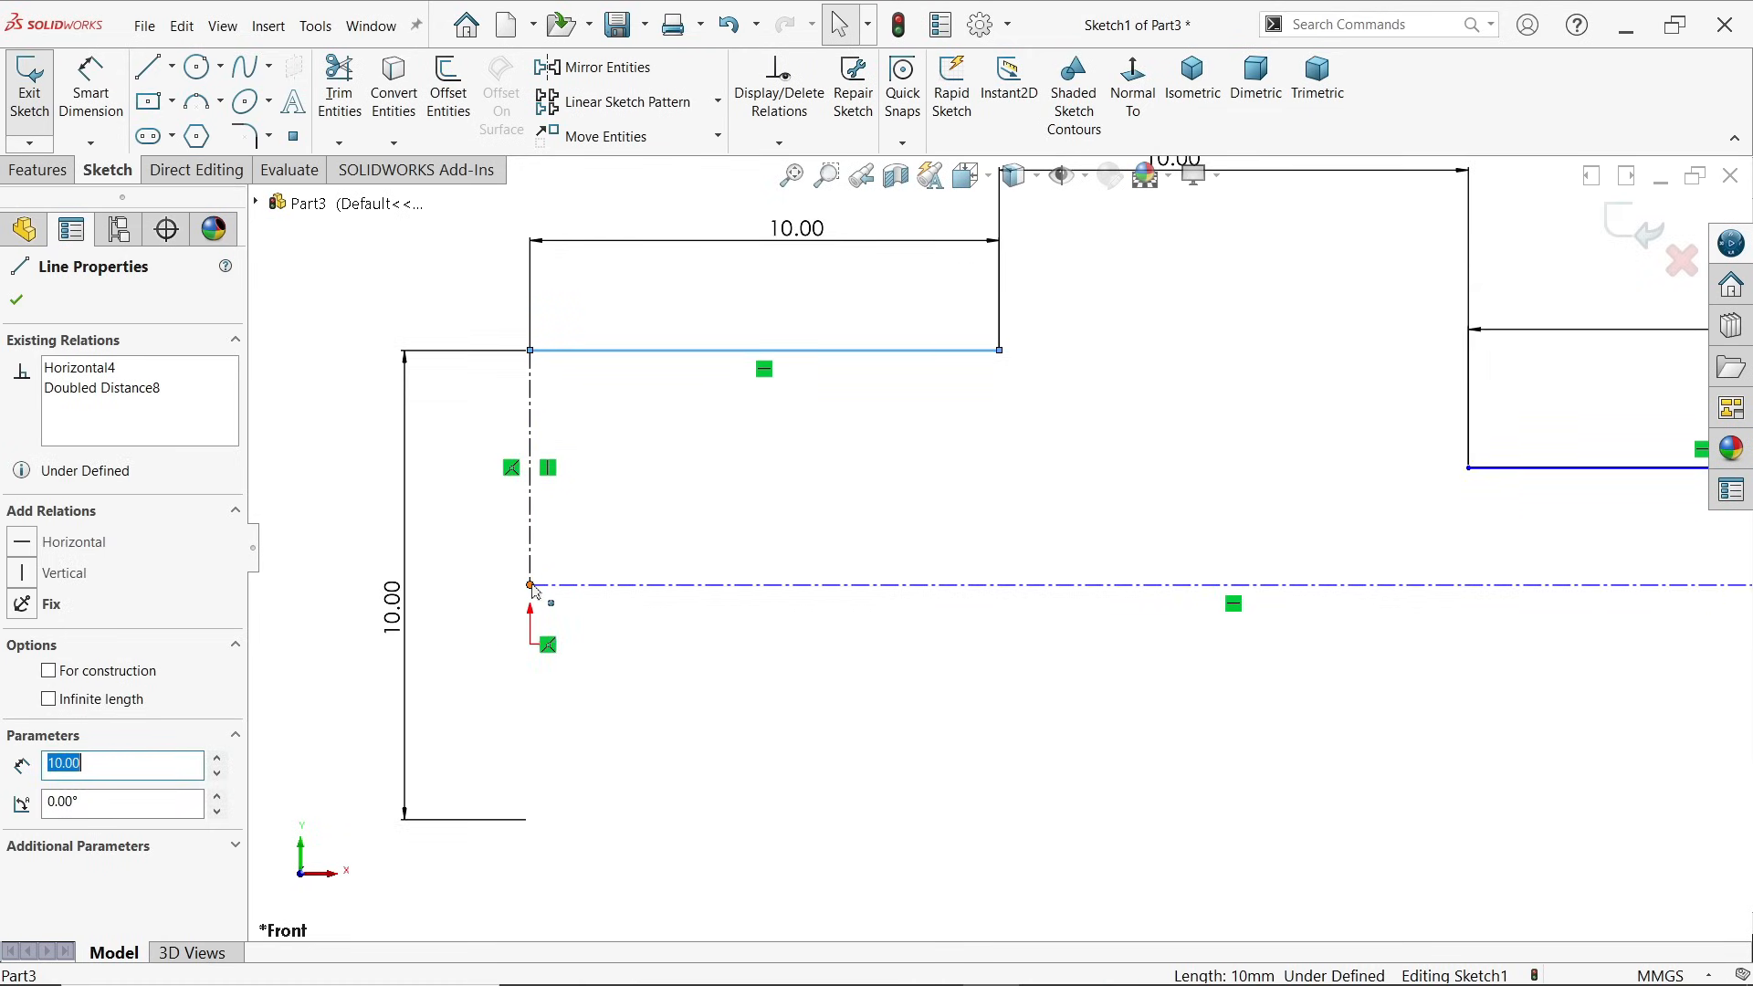
click(531, 585)
ctrl+click(532, 647)
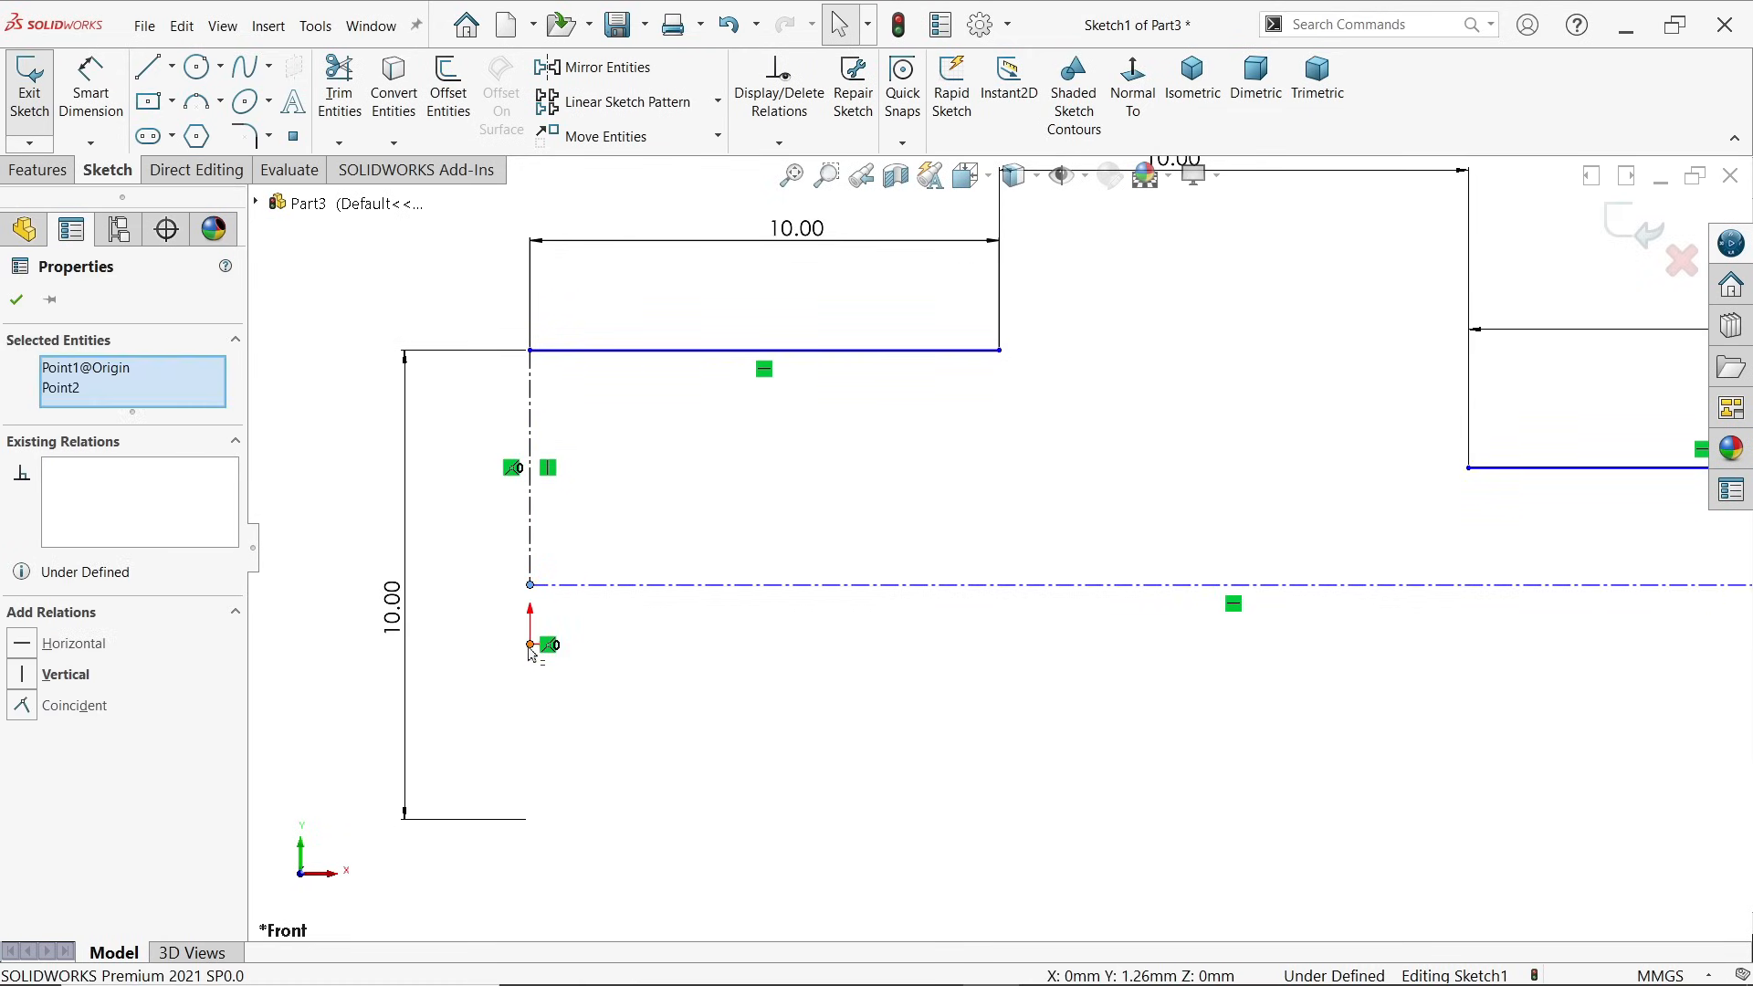
click(640, 571)
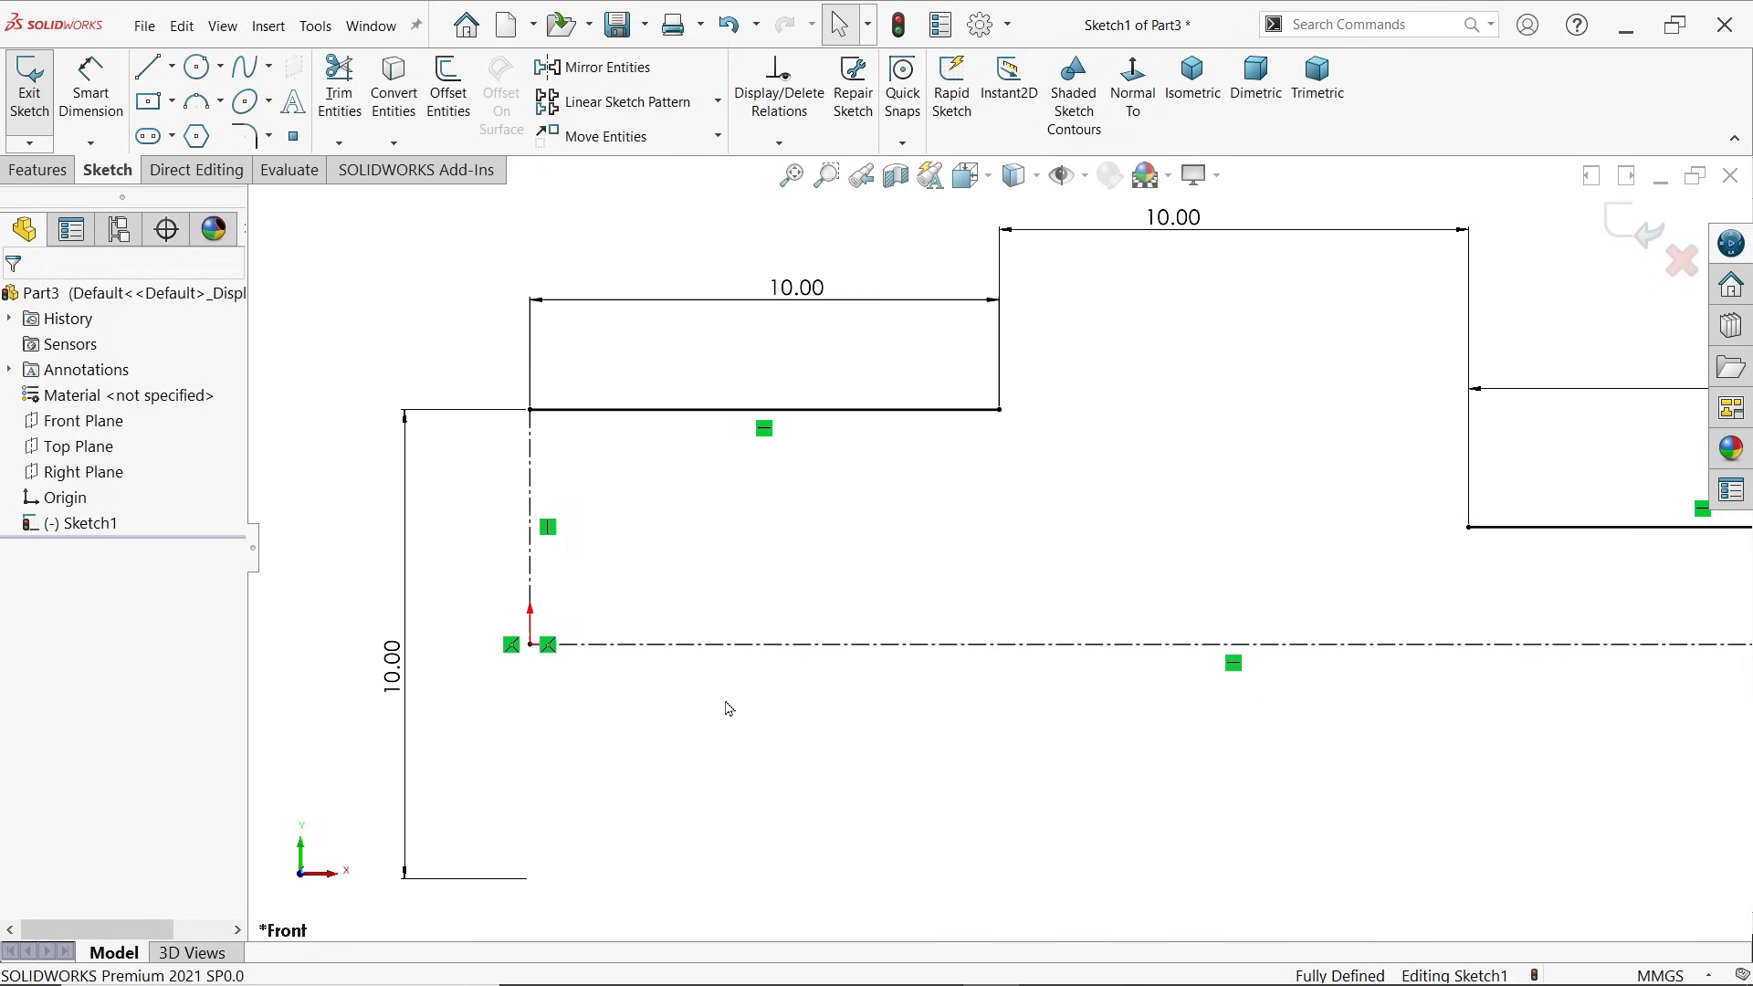
scroll(821, 712, up, 2)
scroll(1416, 548, down, 2)
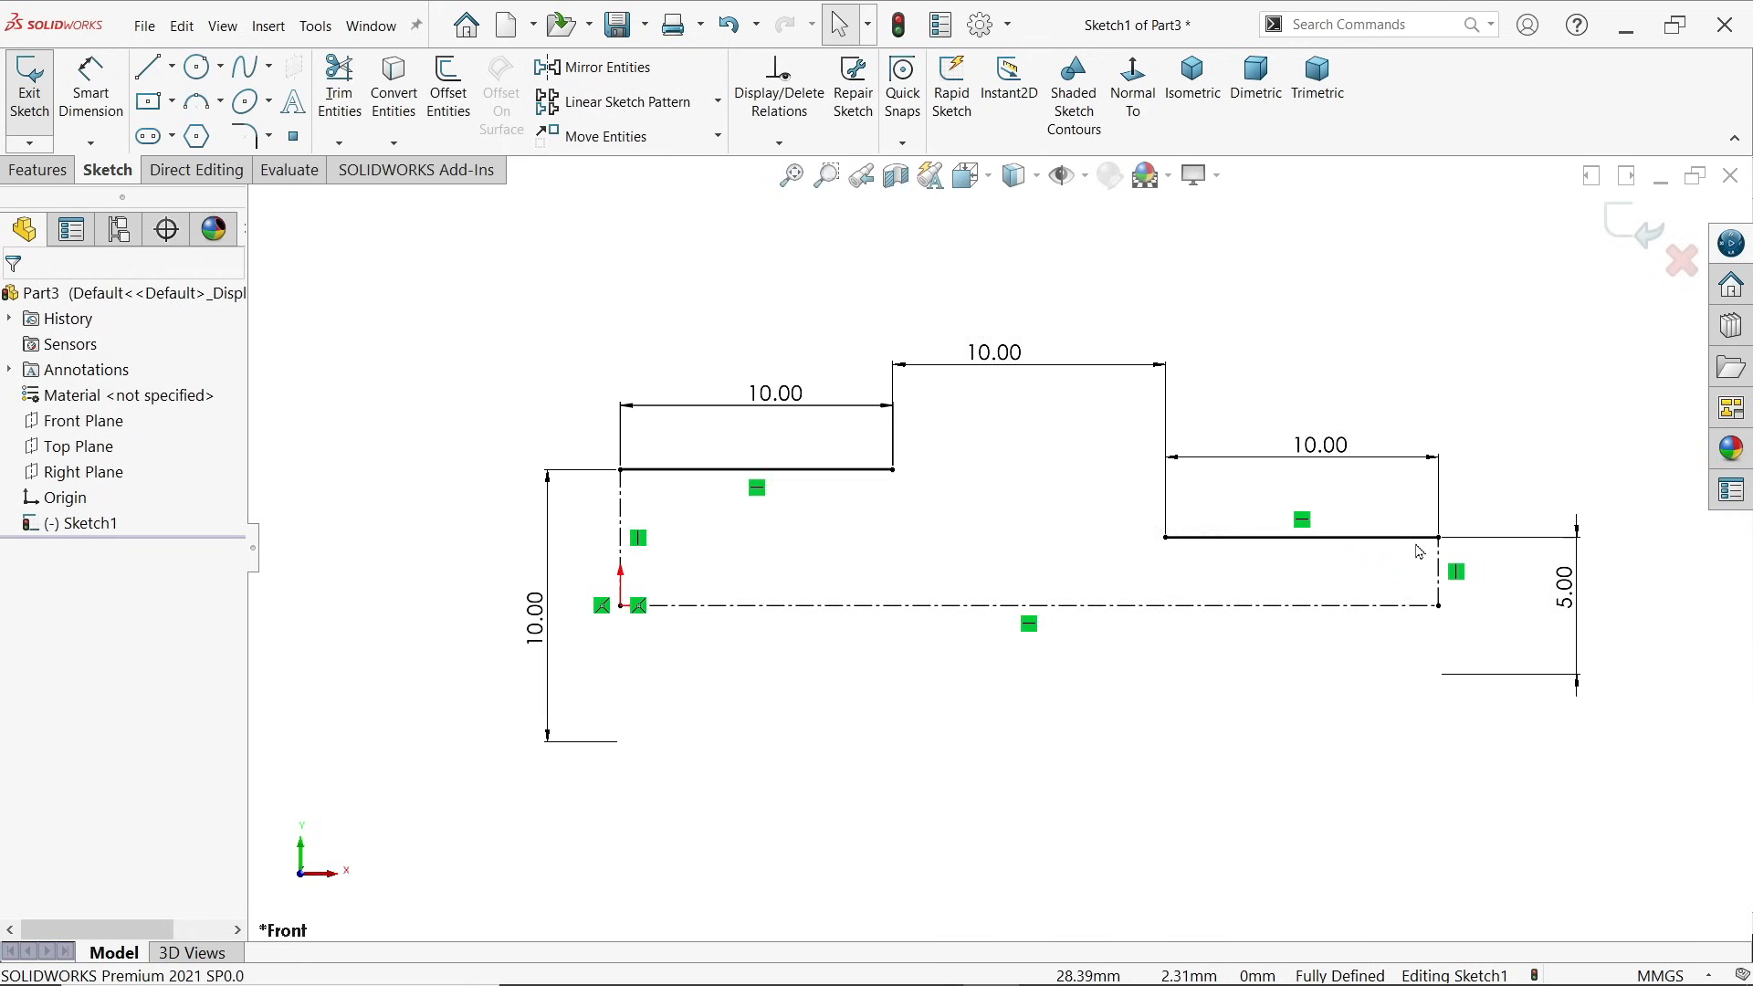
Step: Start a 360° Blind revolve of the sketch about the horizontal centreline, using only the upper-left solid line as its contour
click(38, 170)
click(112, 91)
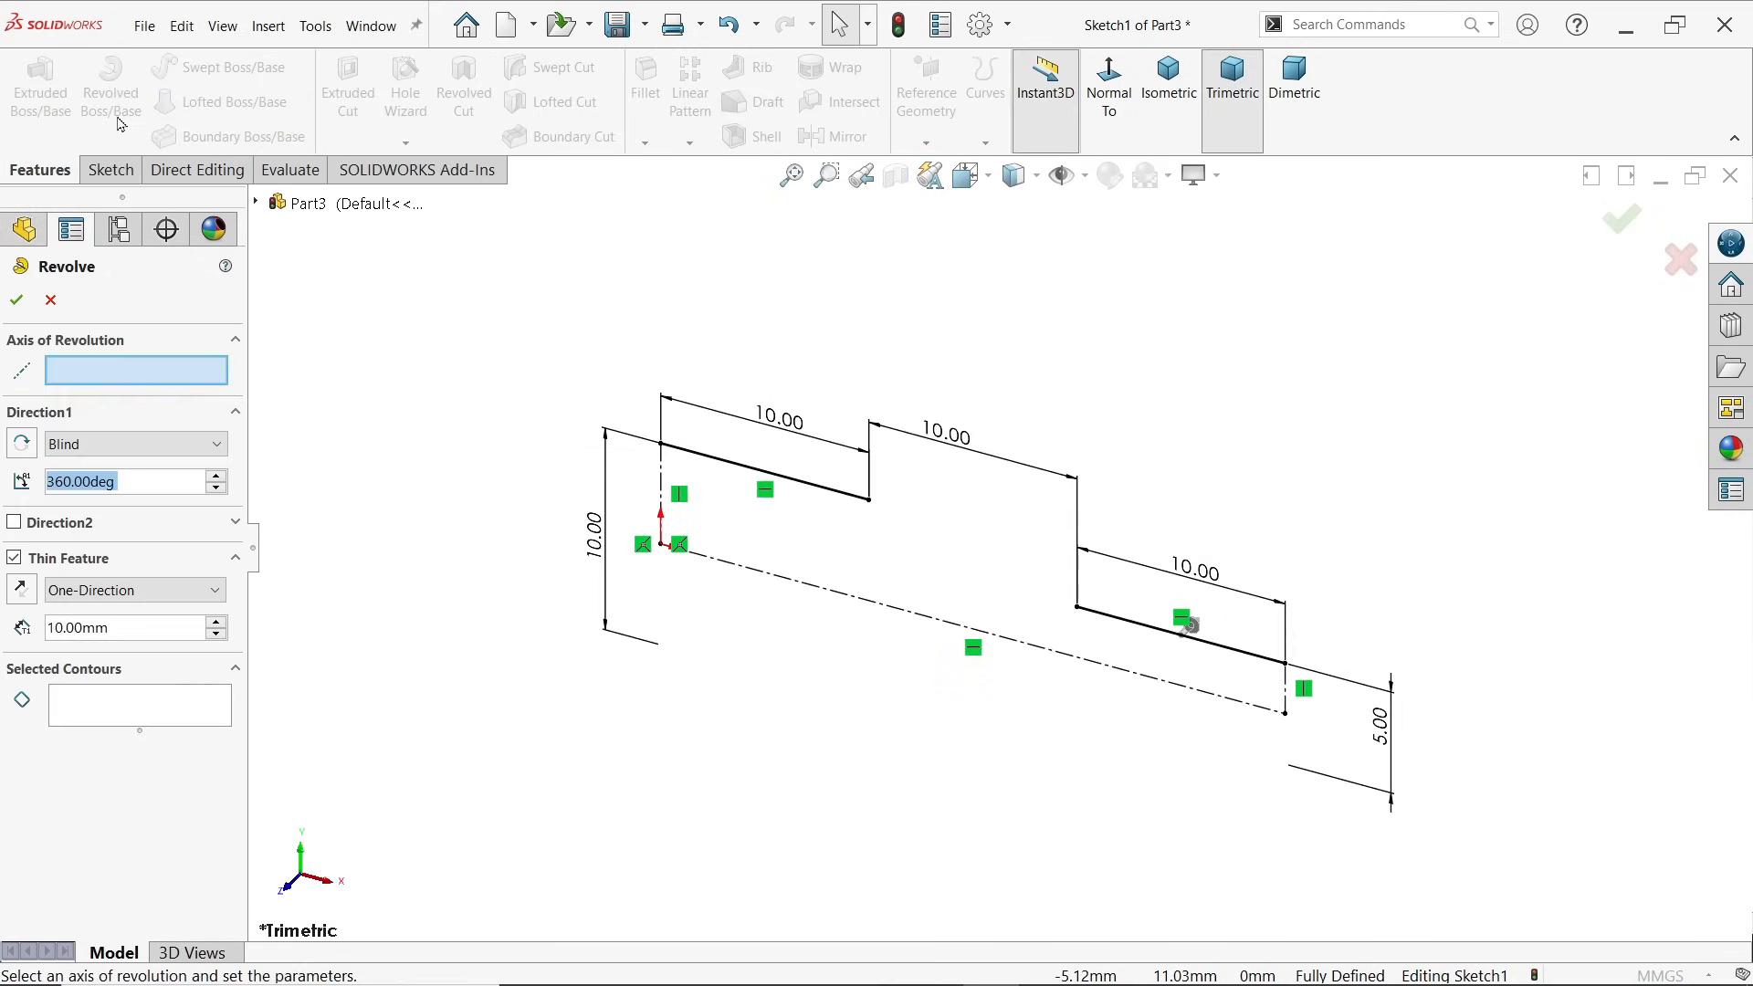
click(842, 594)
click(97, 716)
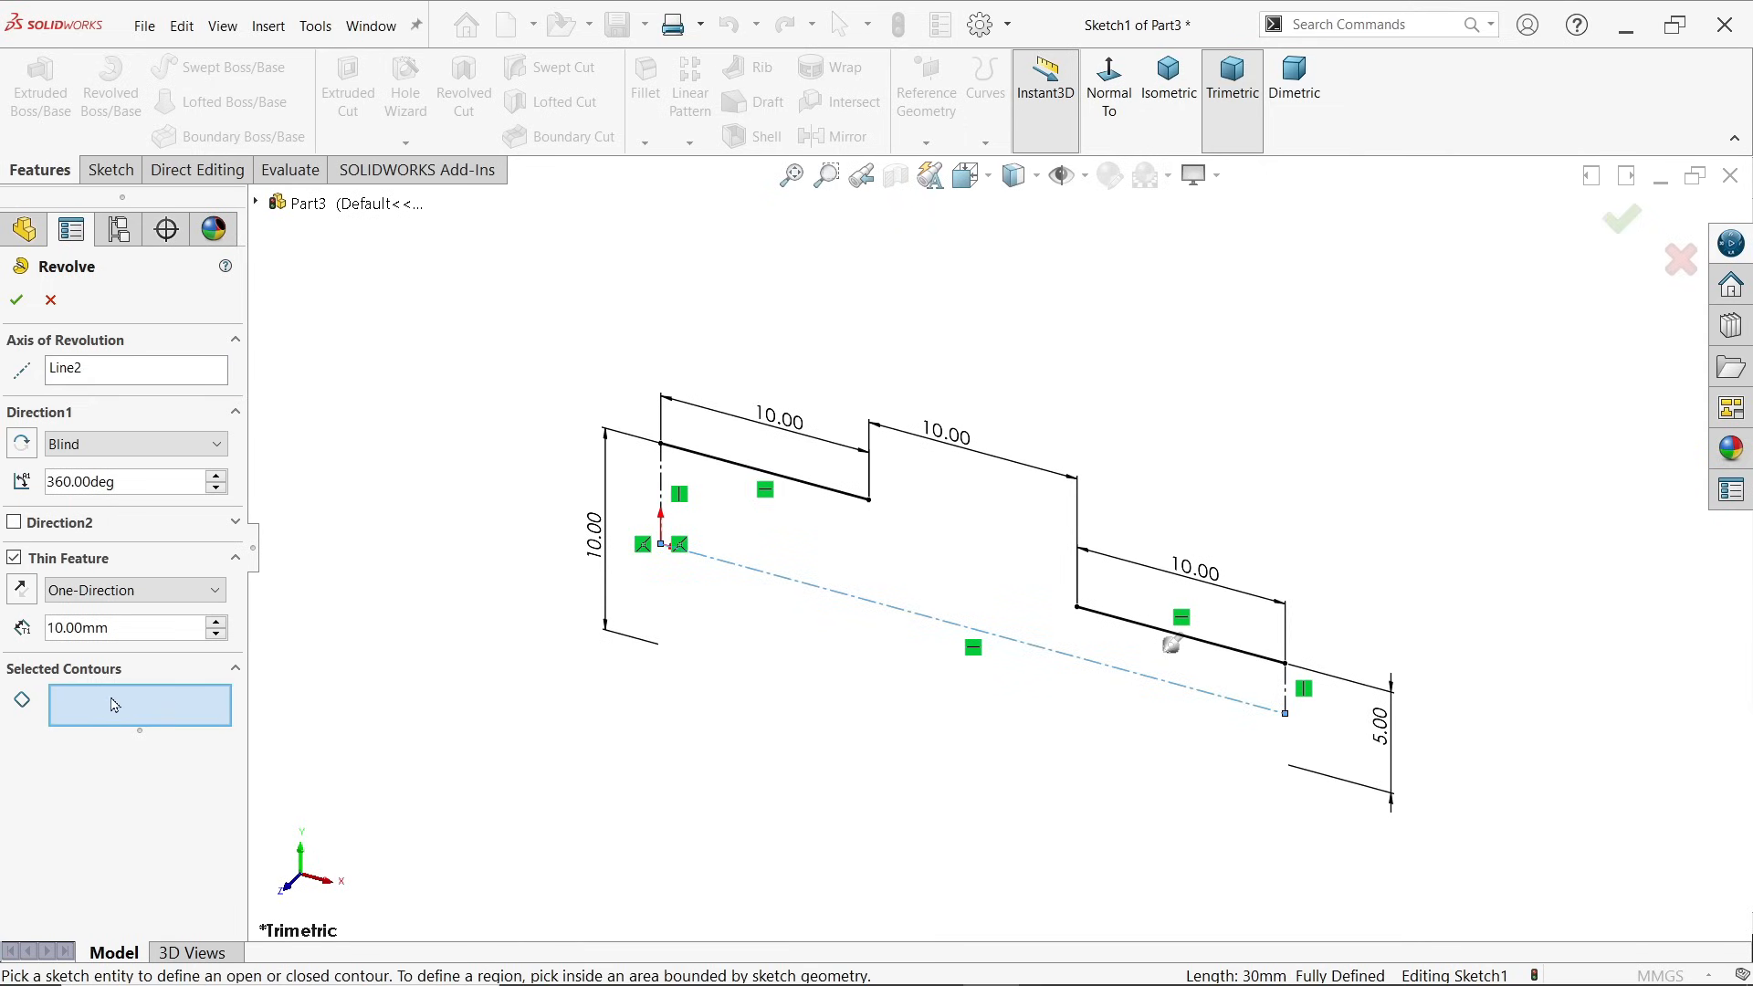
click(815, 488)
scroll(911, 559, down, 2)
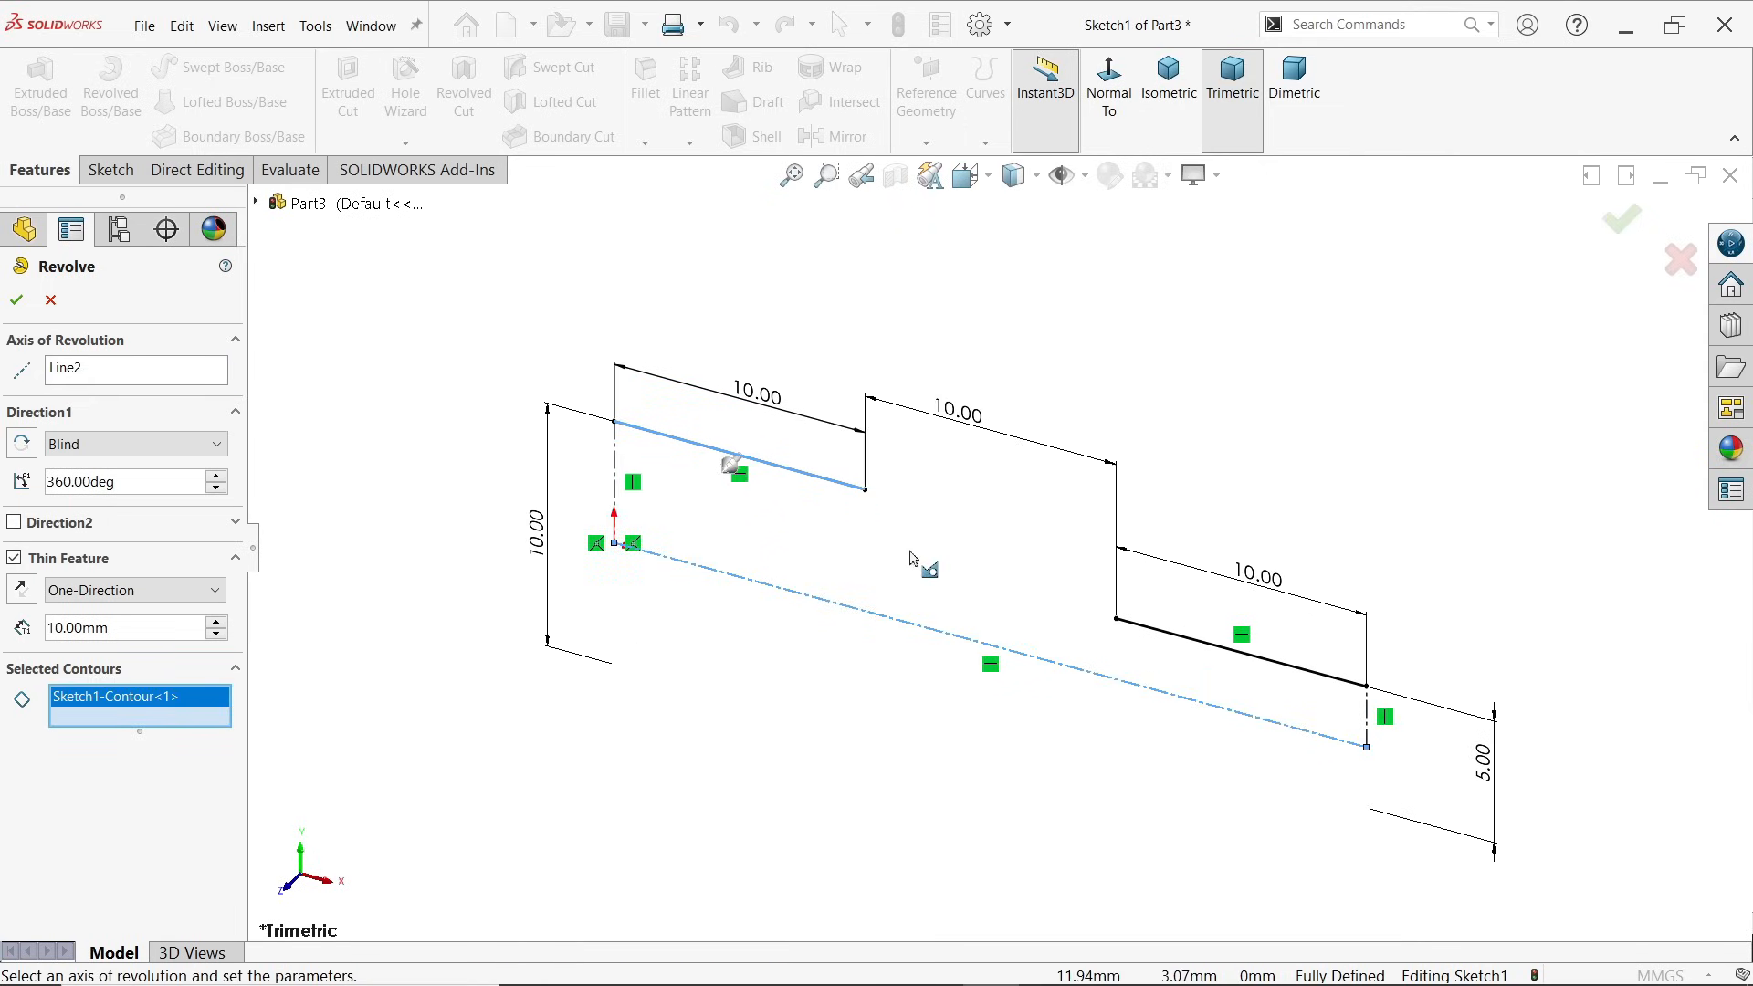
click(109, 450)
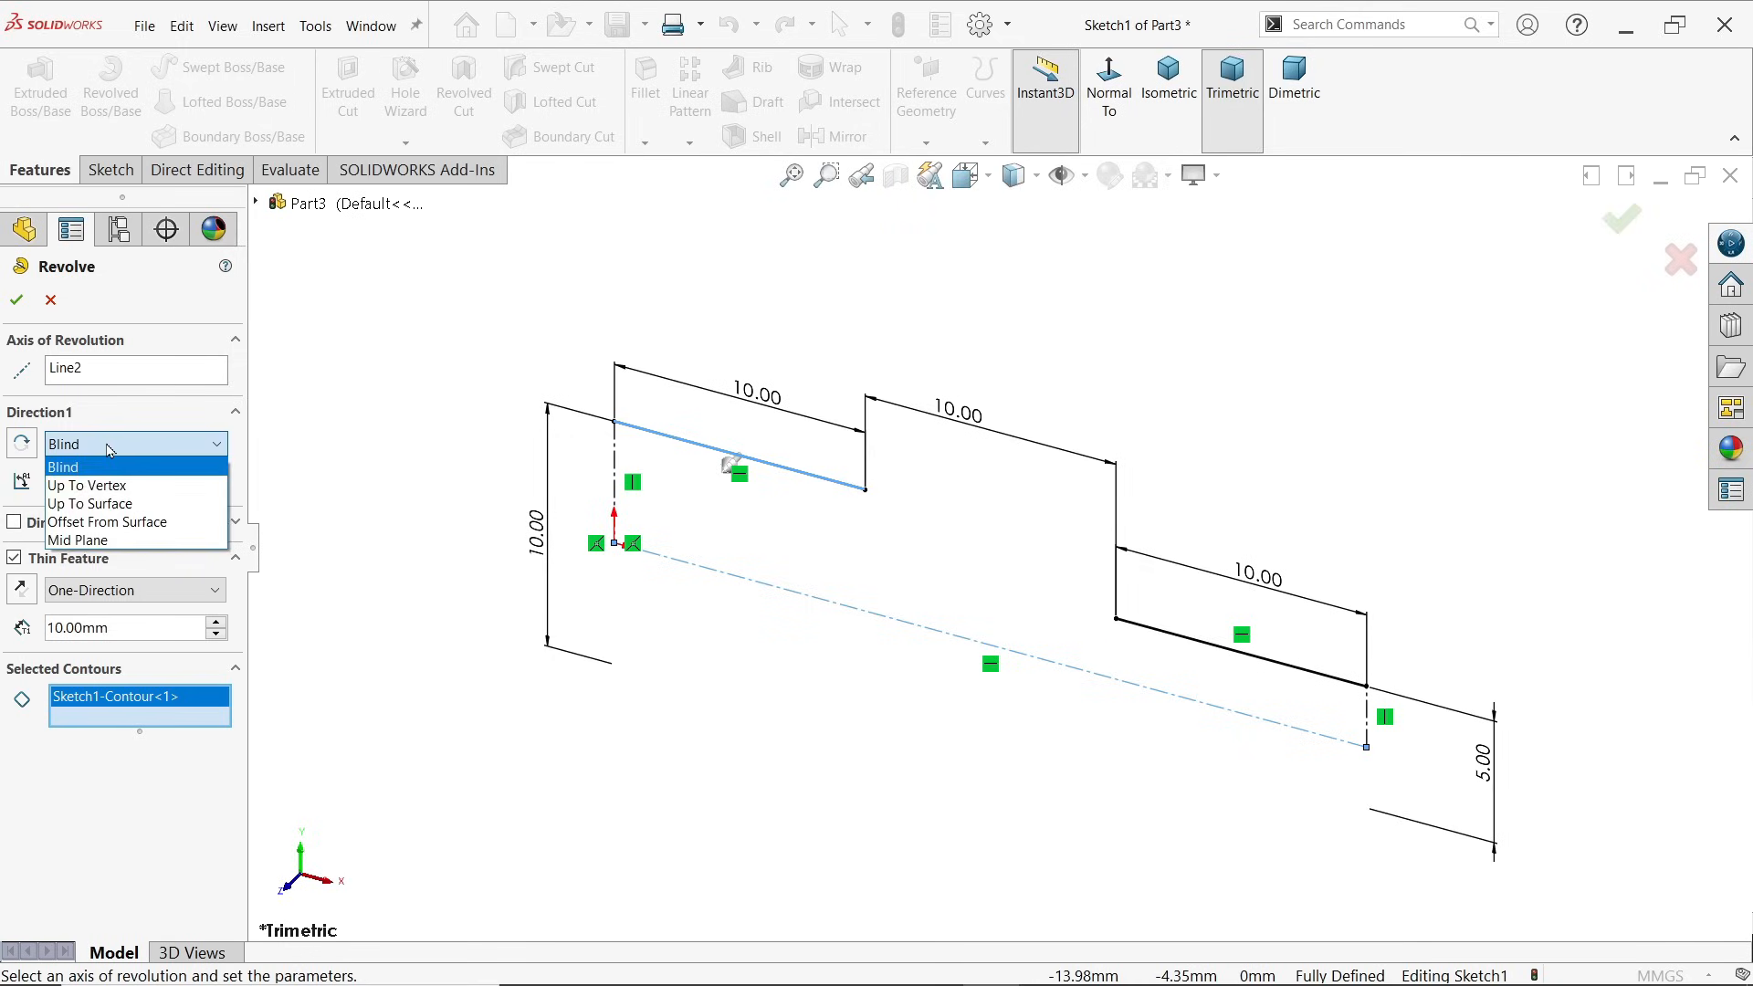
click(110, 449)
drag(133, 481, 43, 484)
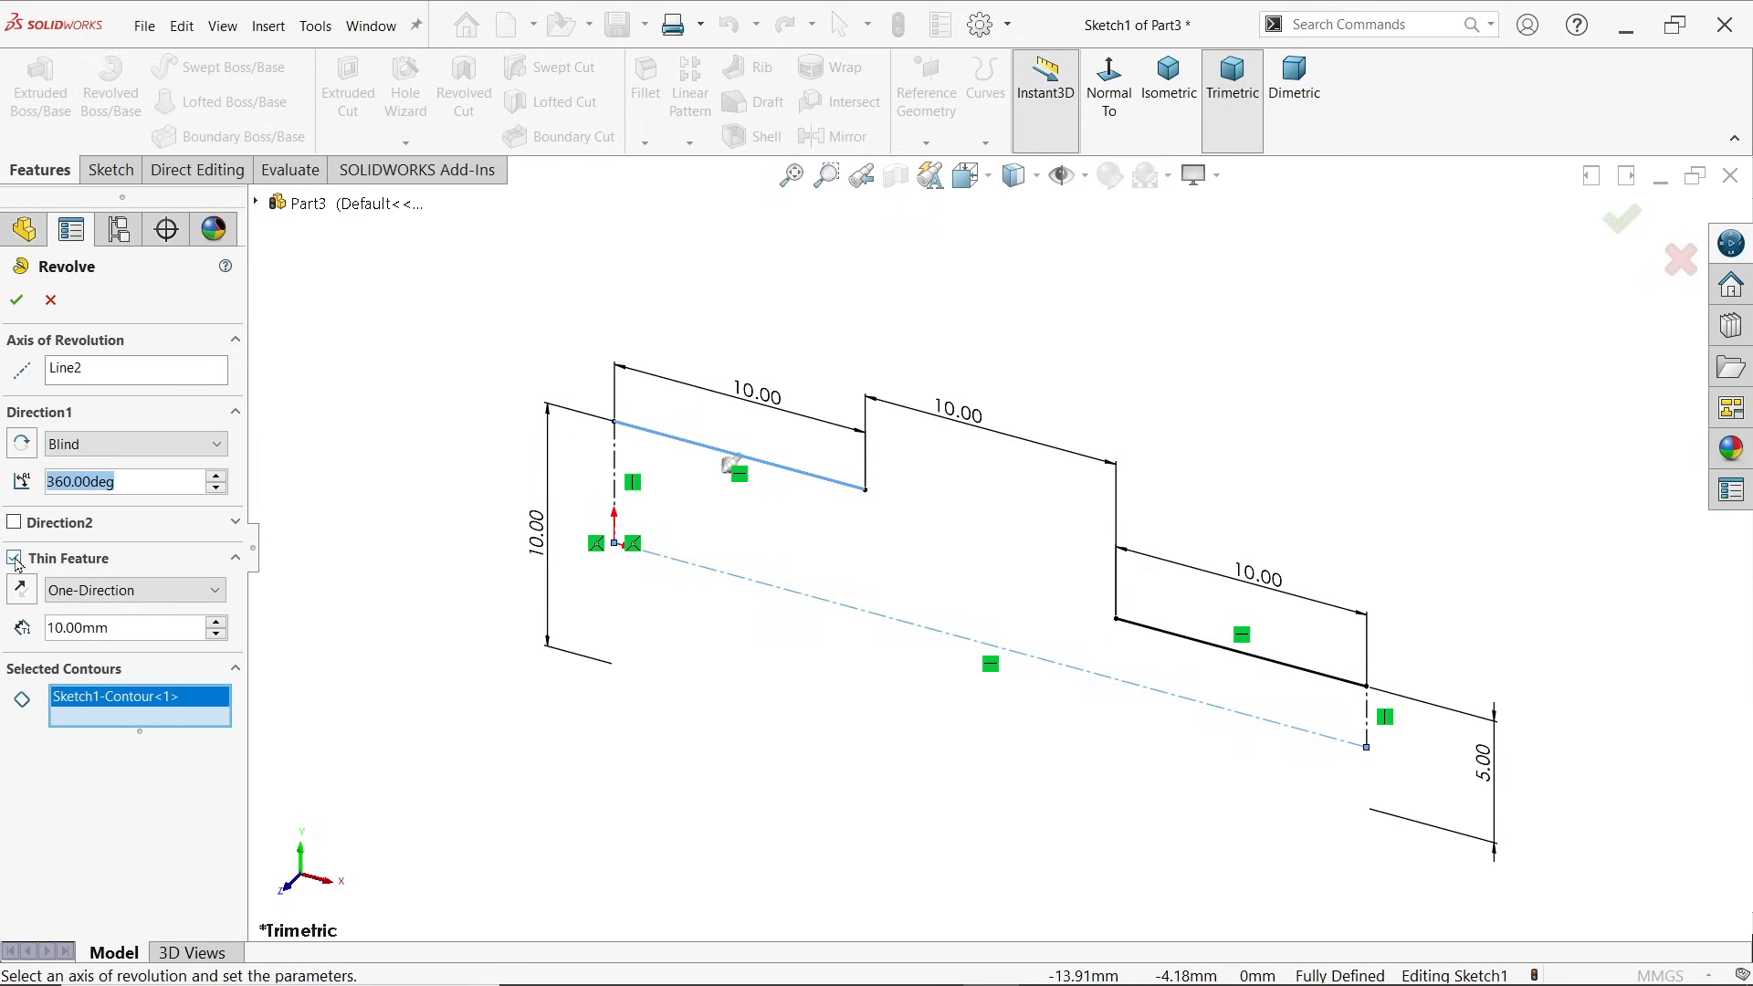
Step: Set the revolve's thin wall to 1 mm, reverse it to the outside of the line, and complete the feature
drag(145, 628, 17, 610)
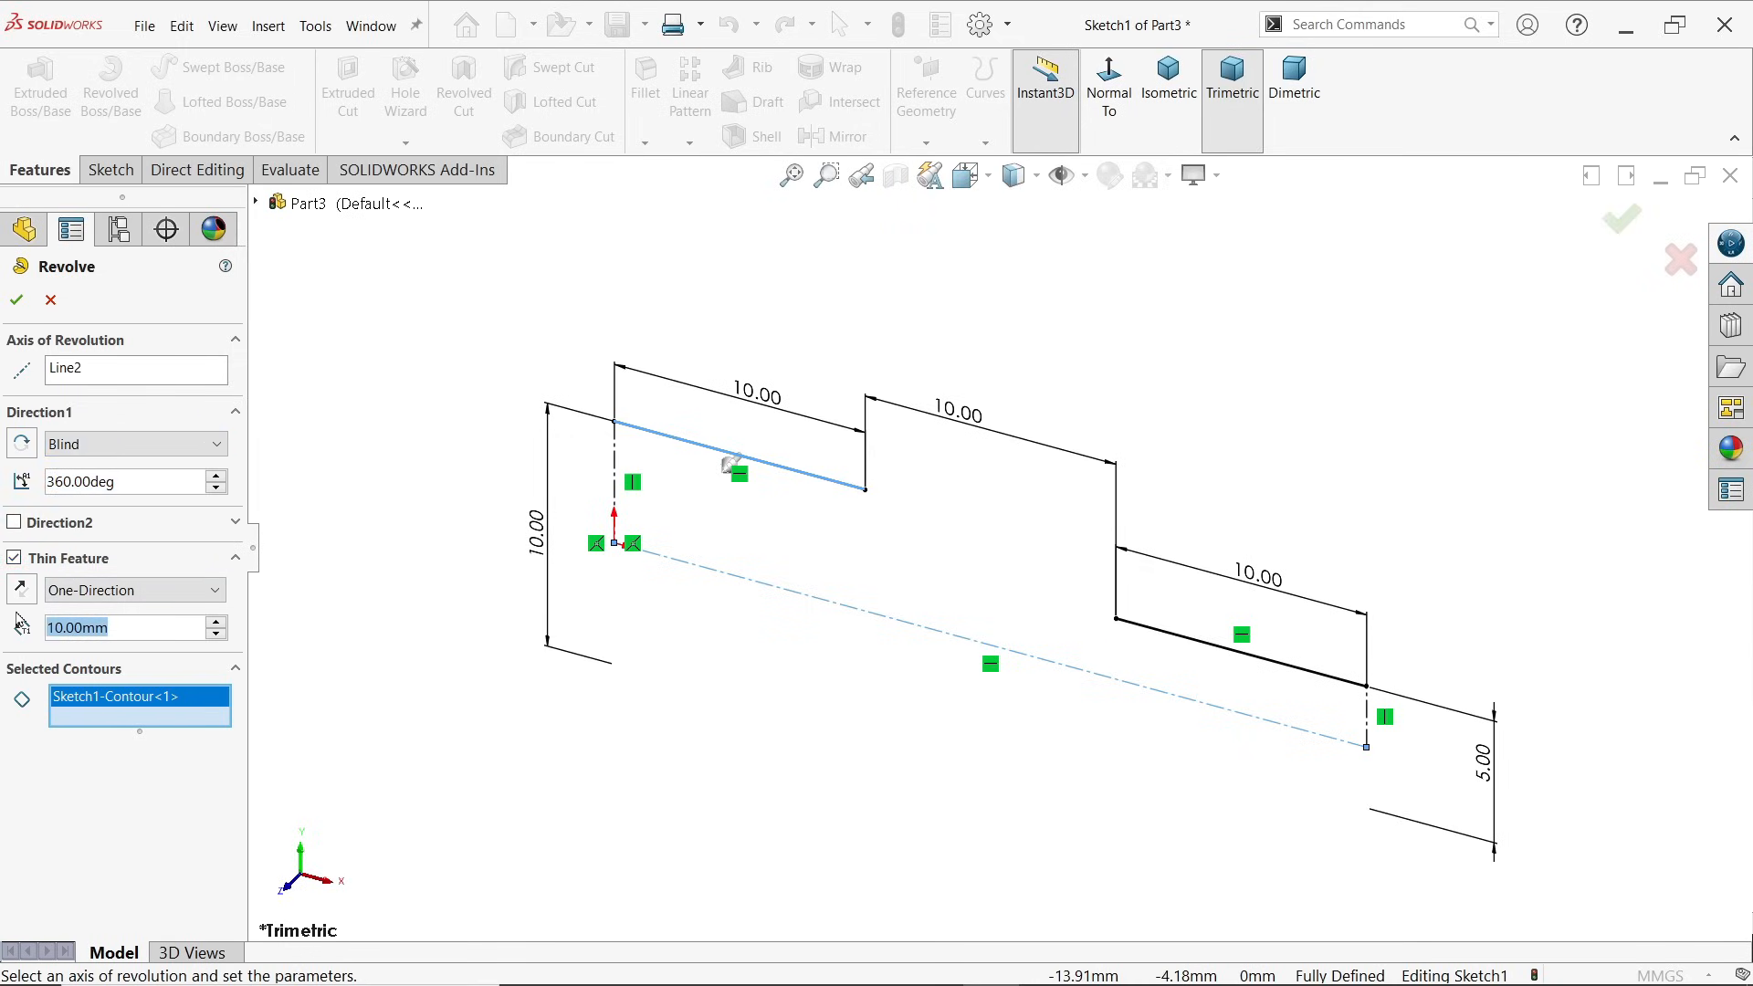
text(1)
key(Return)
middle_drag(749, 538, 1067, 380)
scroll(882, 470, down, 2)
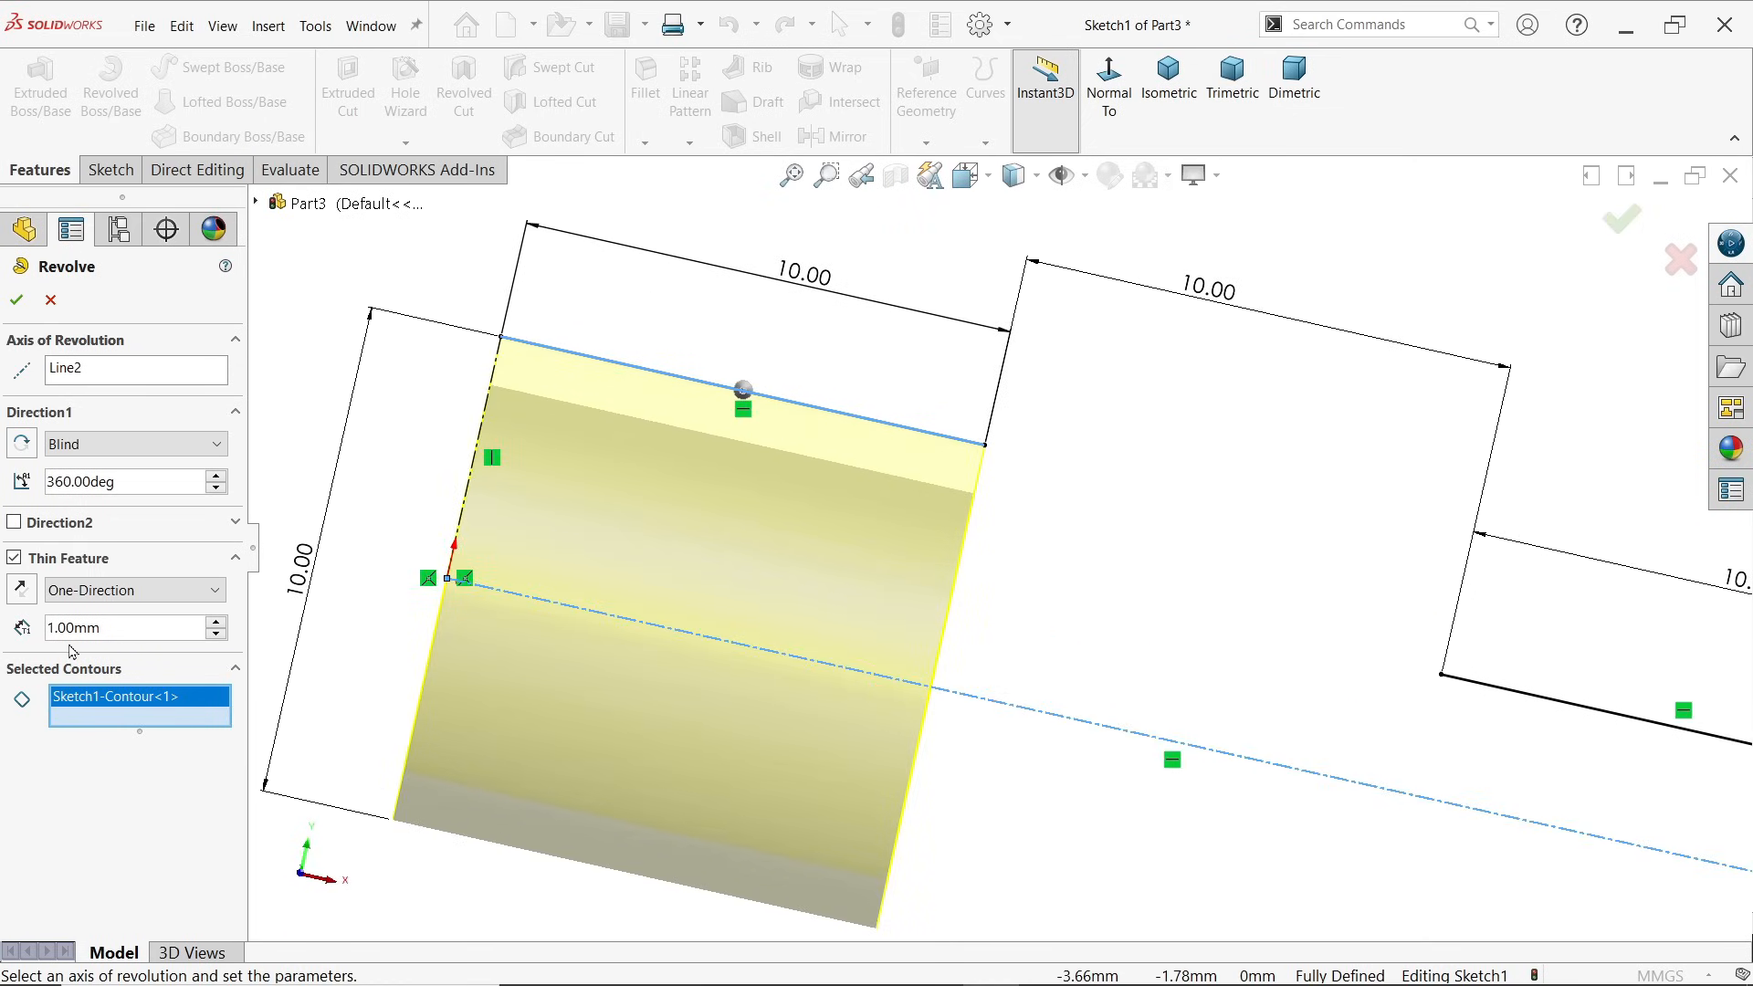
click(22, 589)
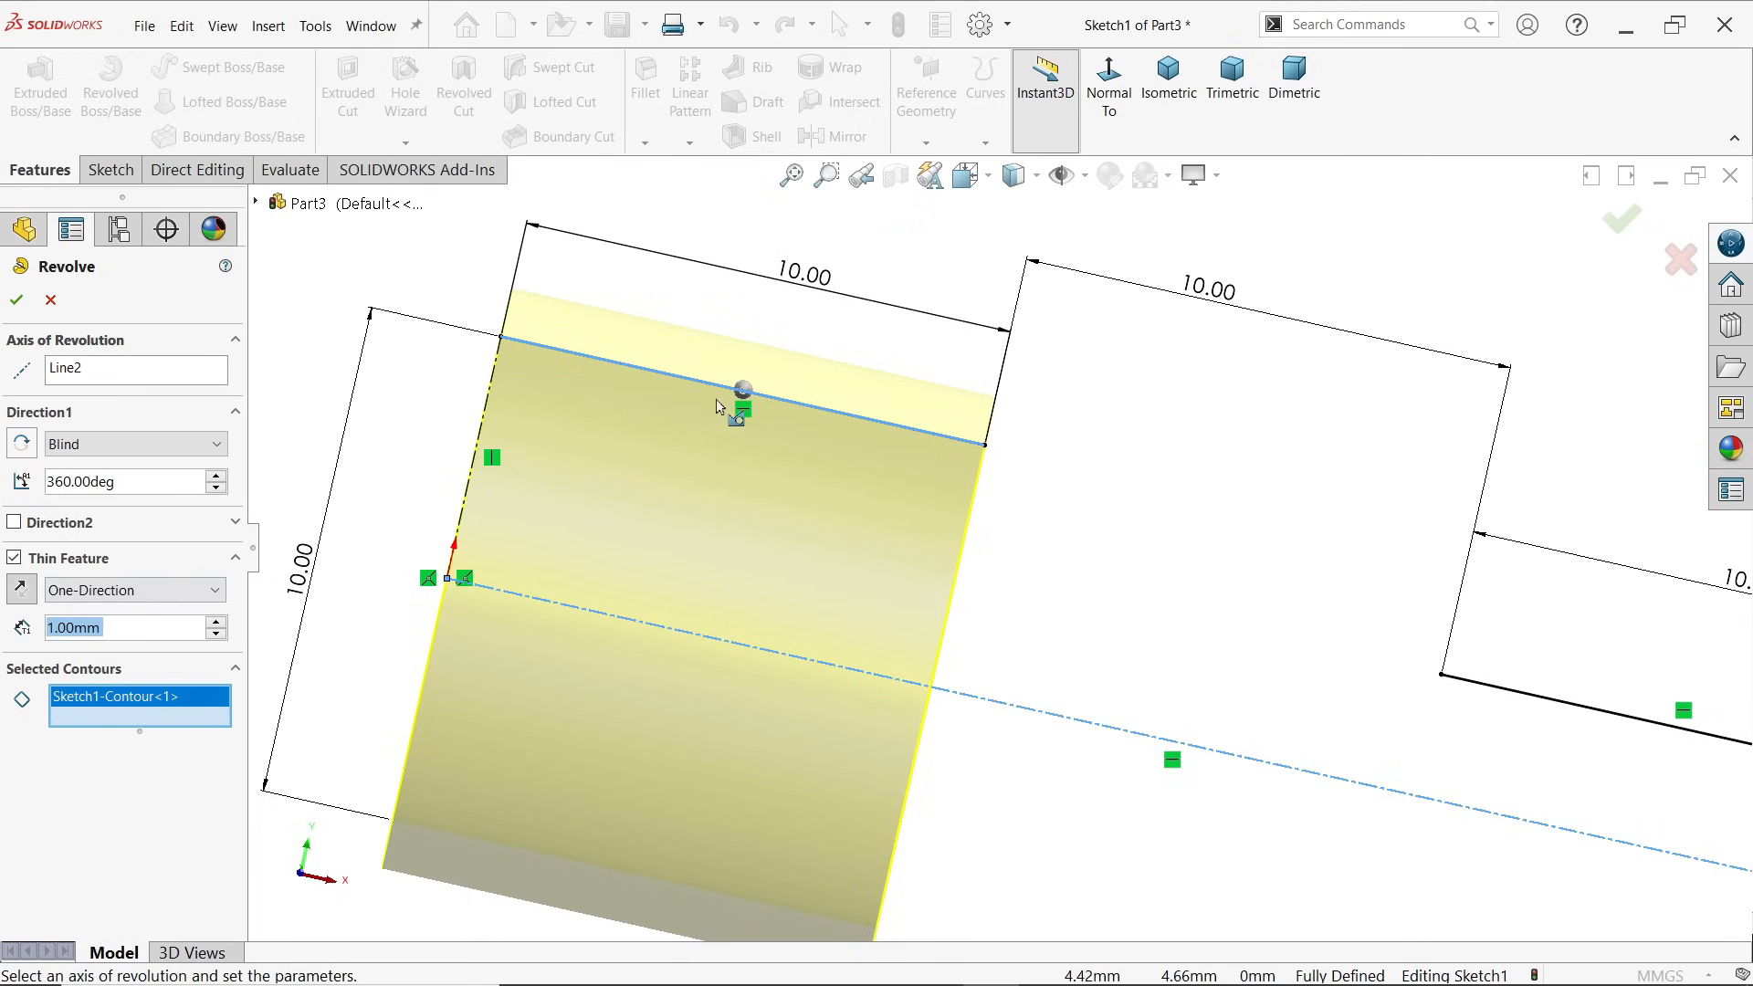
middle_drag(1082, 431, 899, 508)
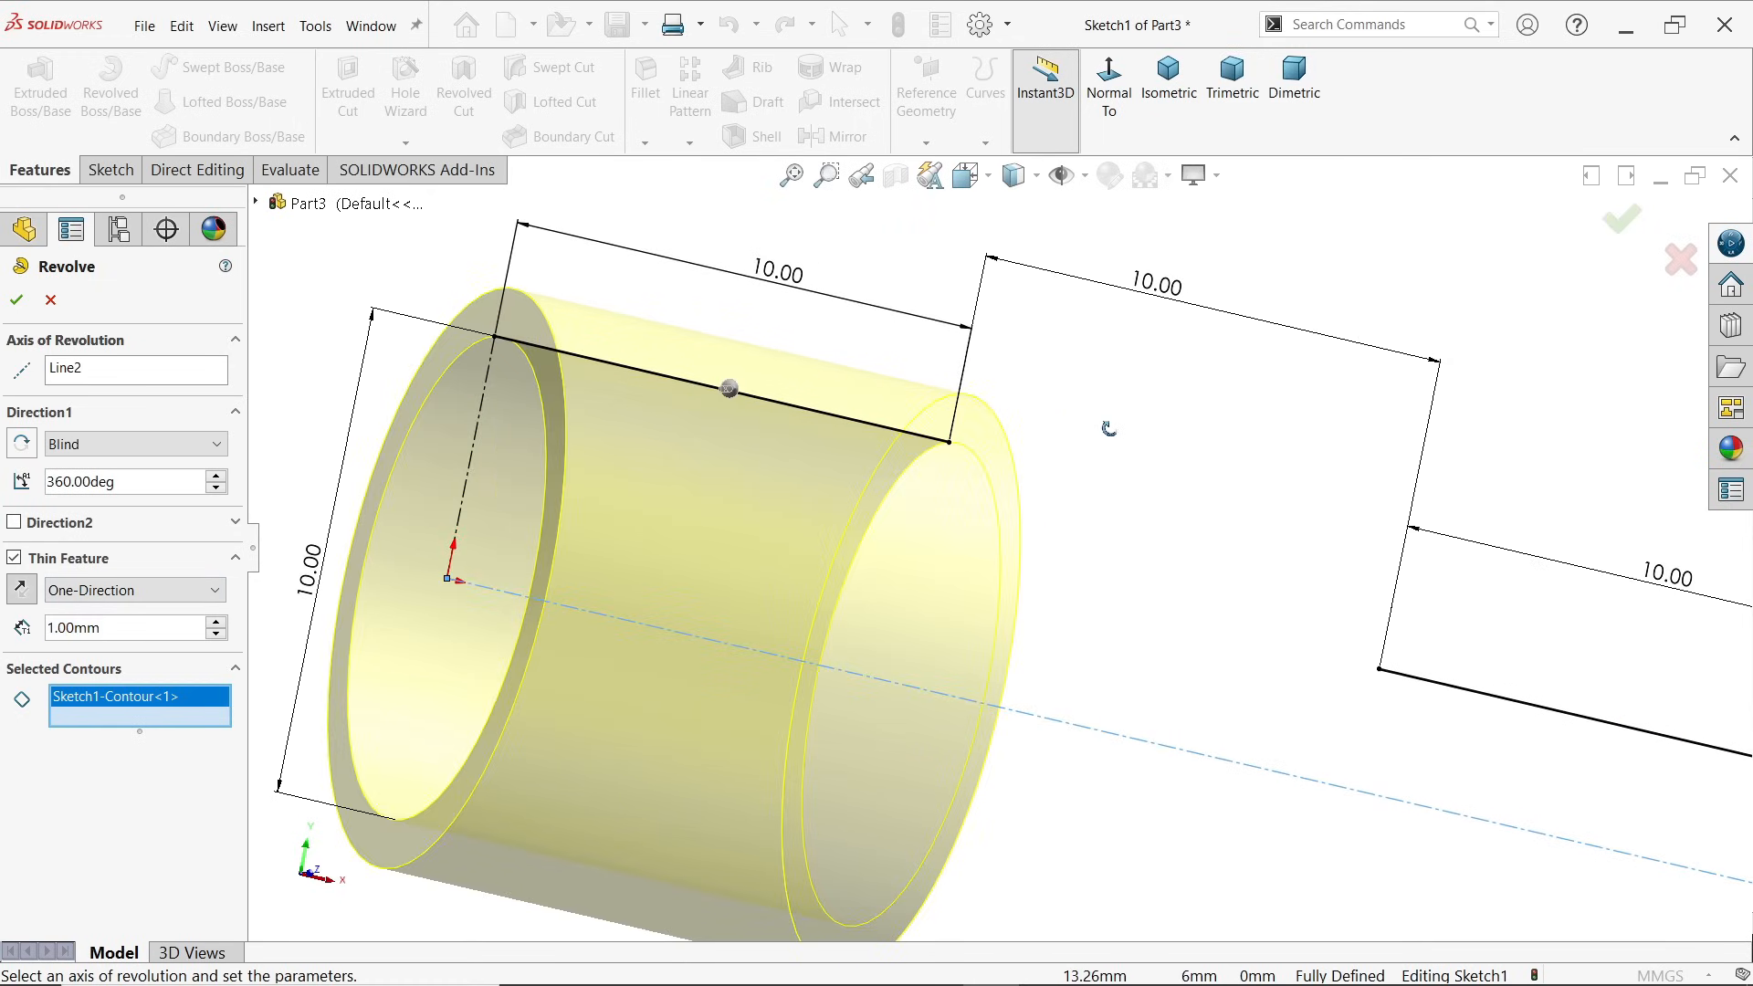
click(17, 299)
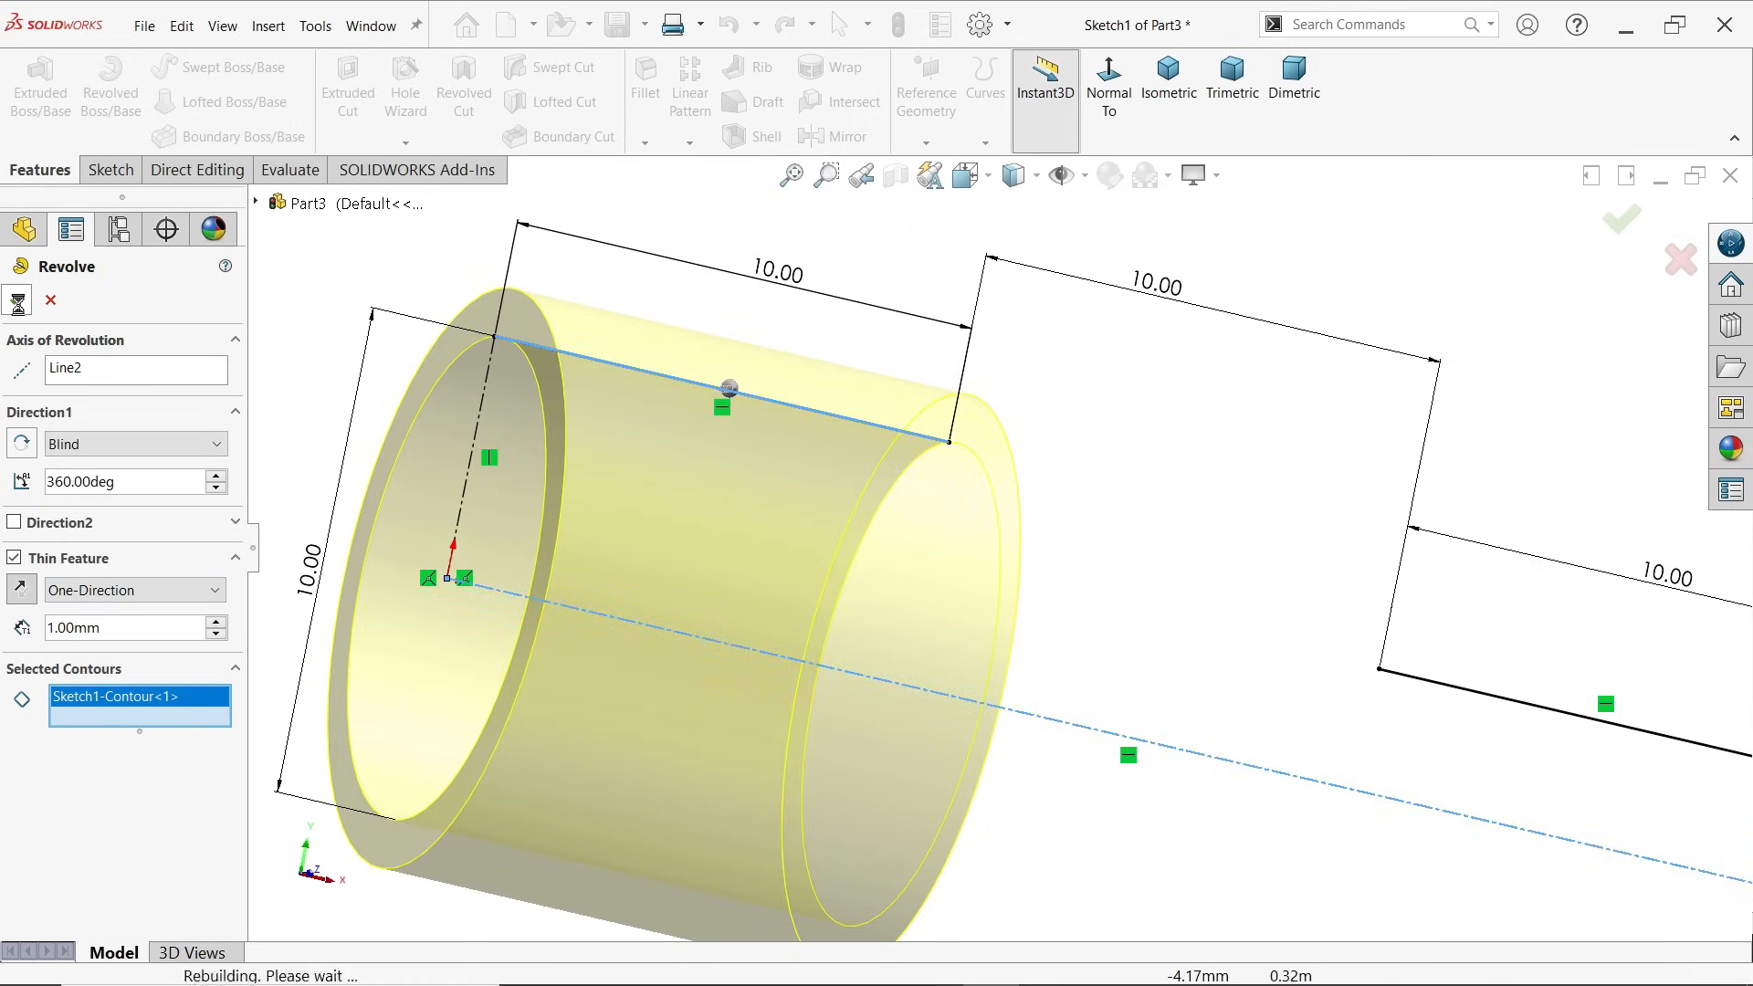
Step: Start a second revolve from the same sketch about the horizontal centreline, using the lower-right solid line as its contour
click(9, 547)
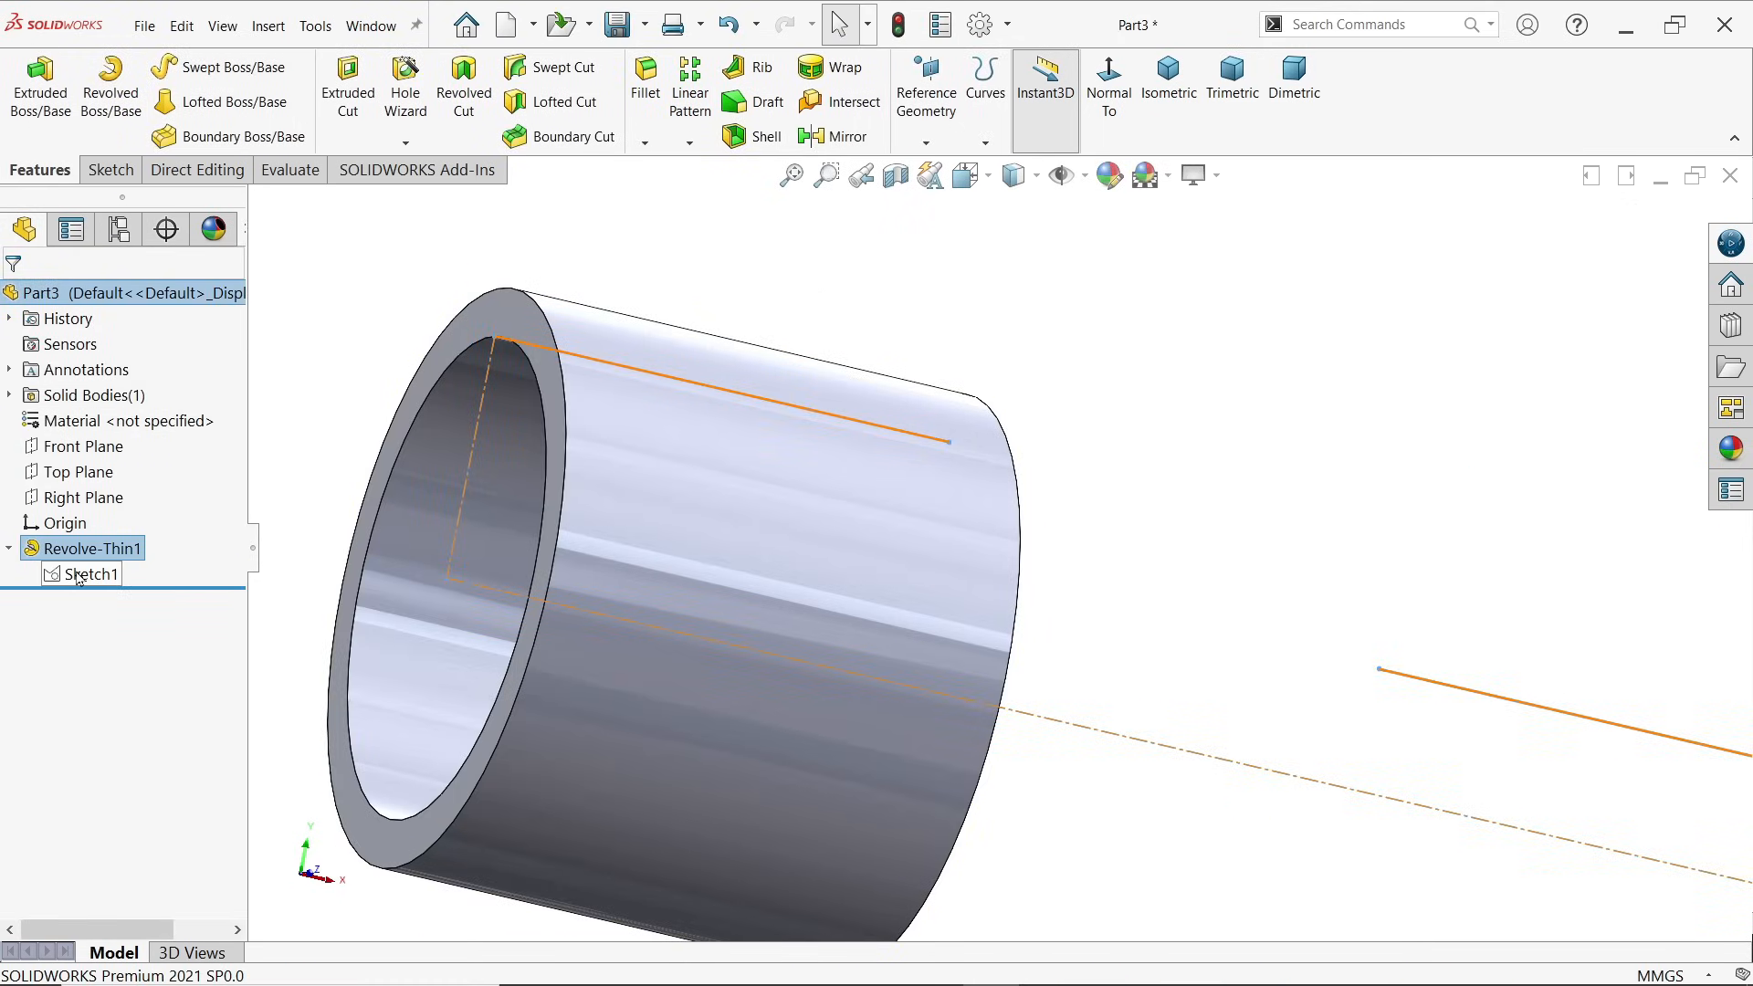
click(82, 574)
click(114, 111)
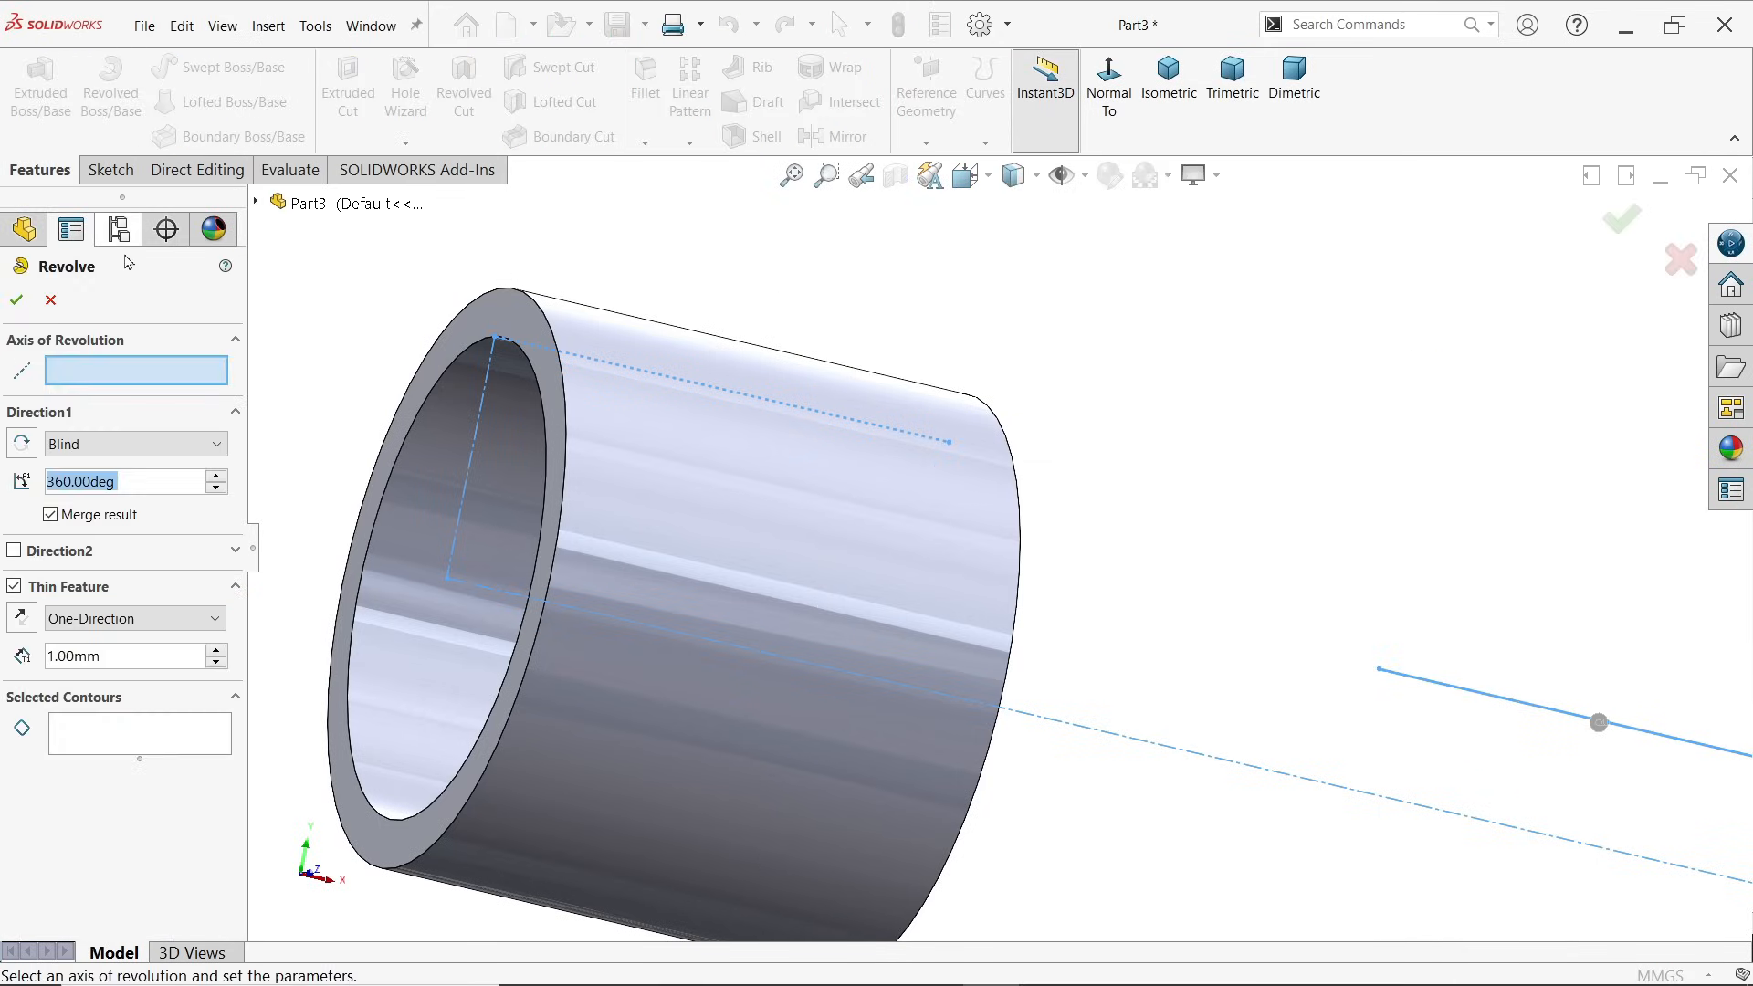
click(1064, 724)
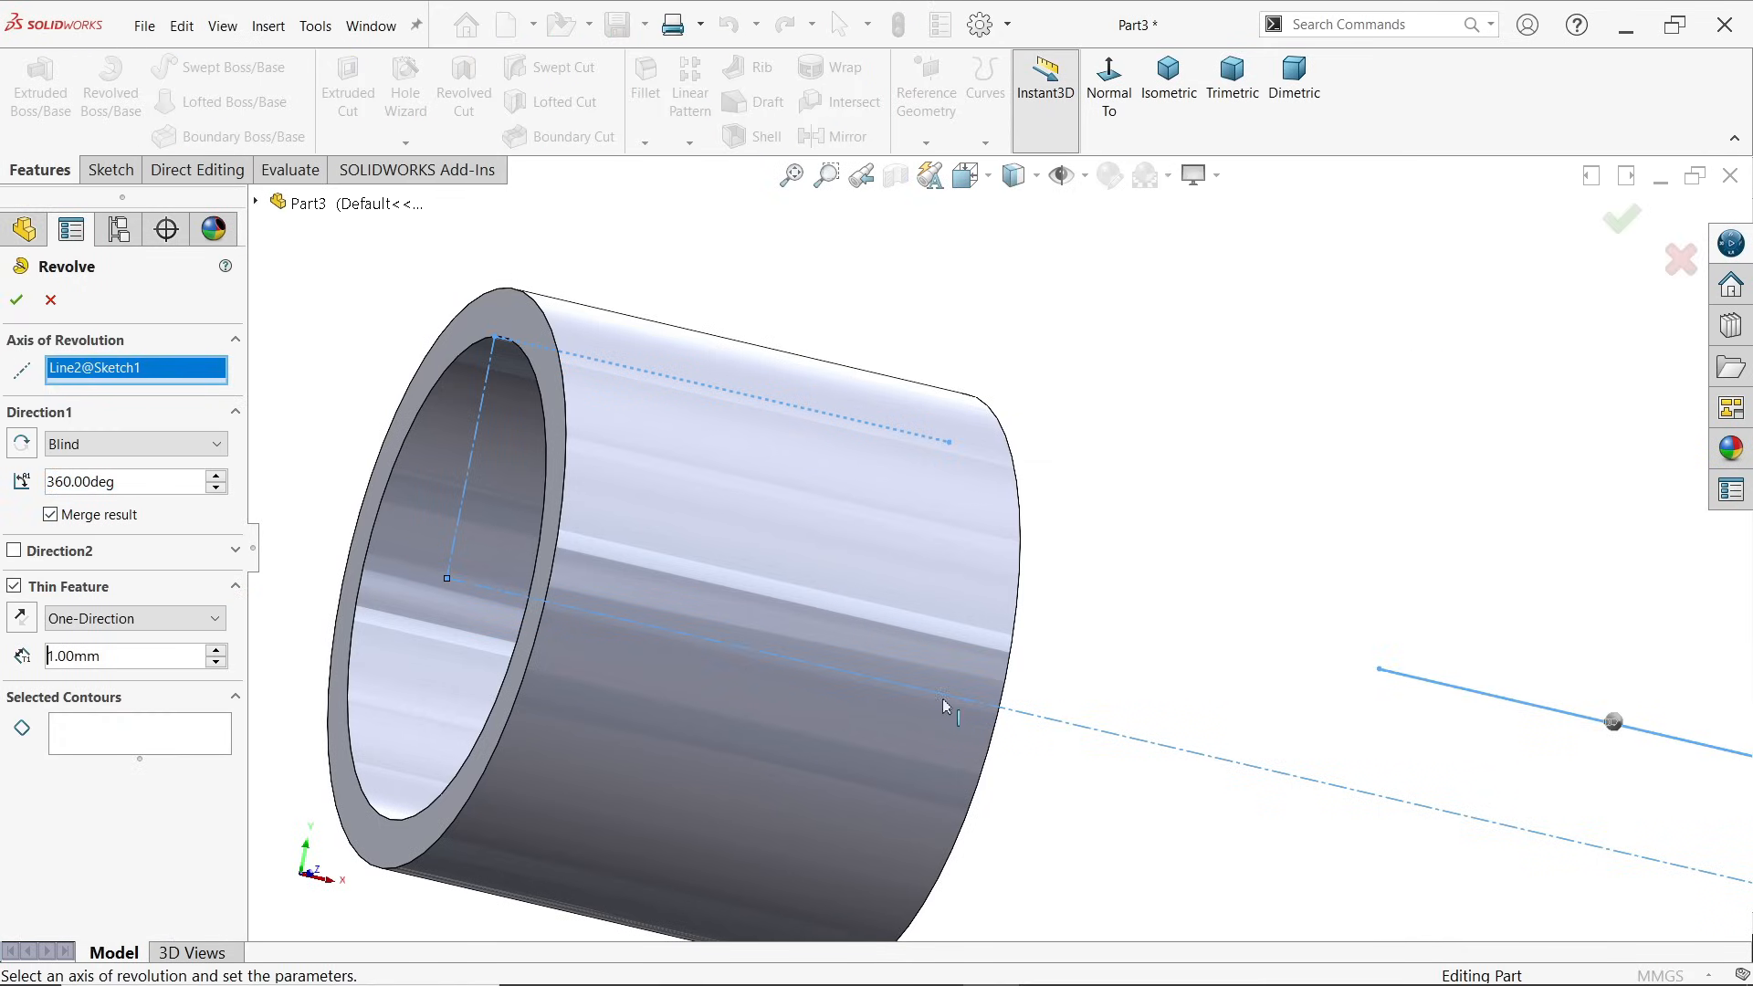
click(84, 744)
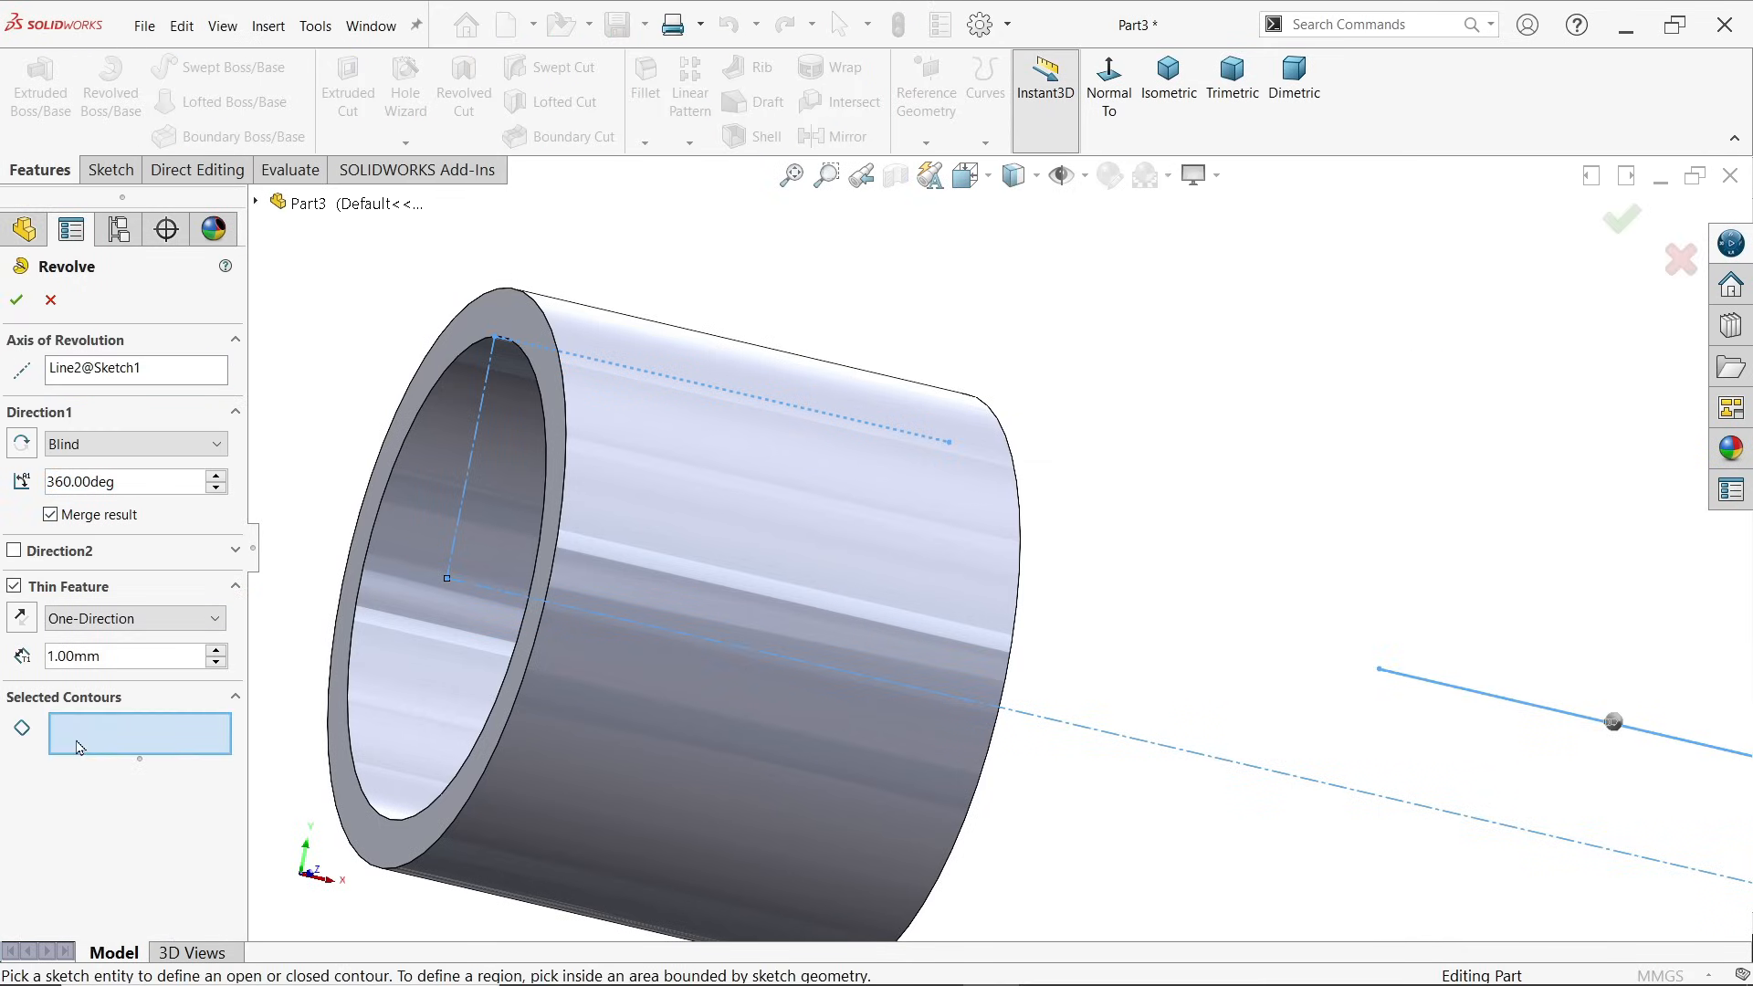
click(1429, 687)
scroll(1230, 649, up, 2)
scroll(1169, 635, down, 6)
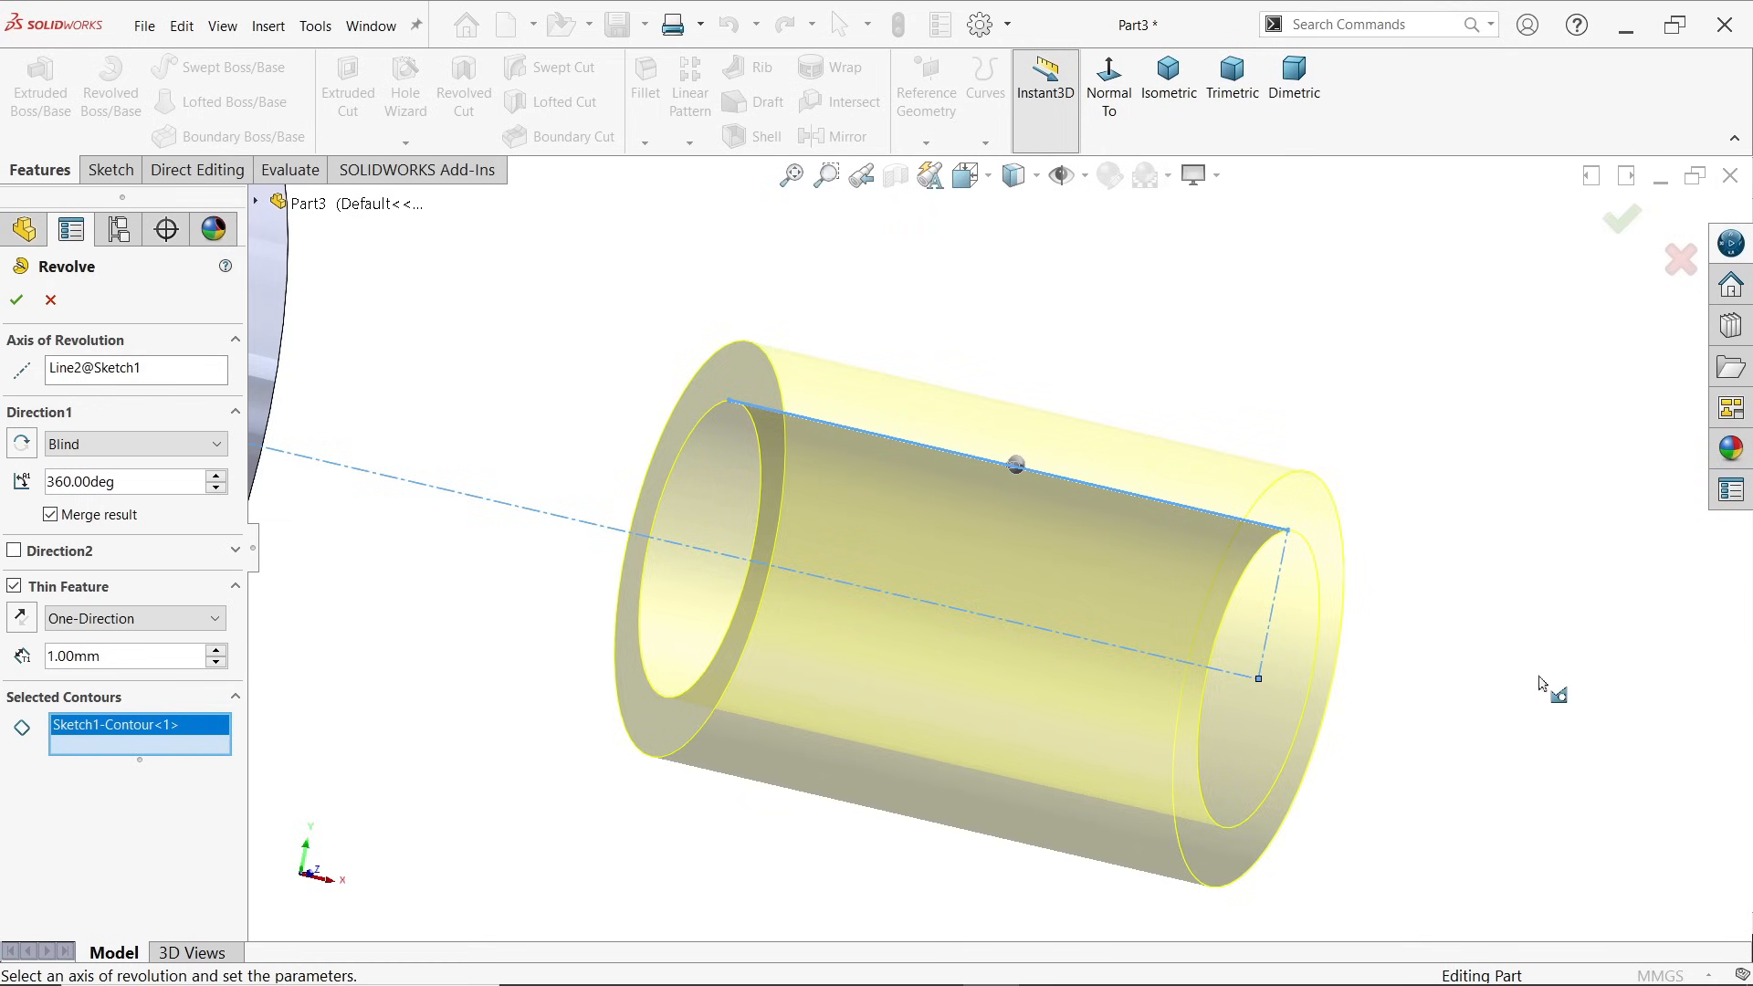
middle_drag(1501, 632, 1448, 634)
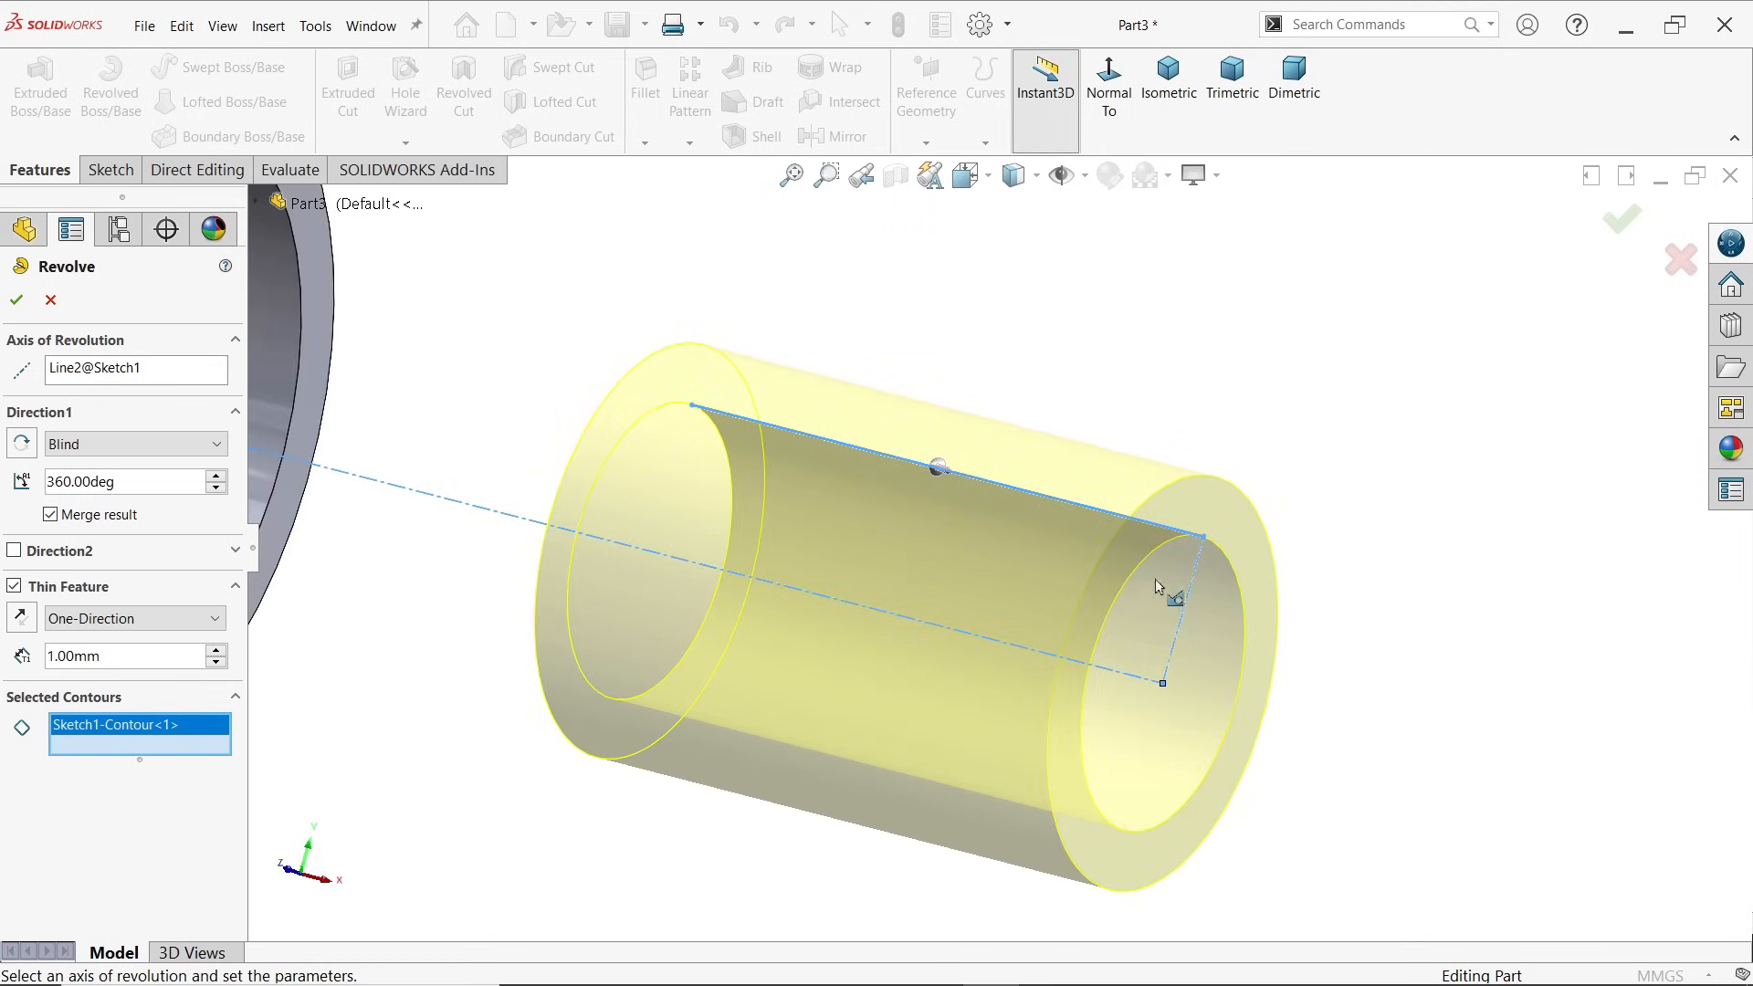
Step: Complete the second revolve as a Blind 360° thin feature with a 1 mm wall, and clear the selection
double_click(108, 655)
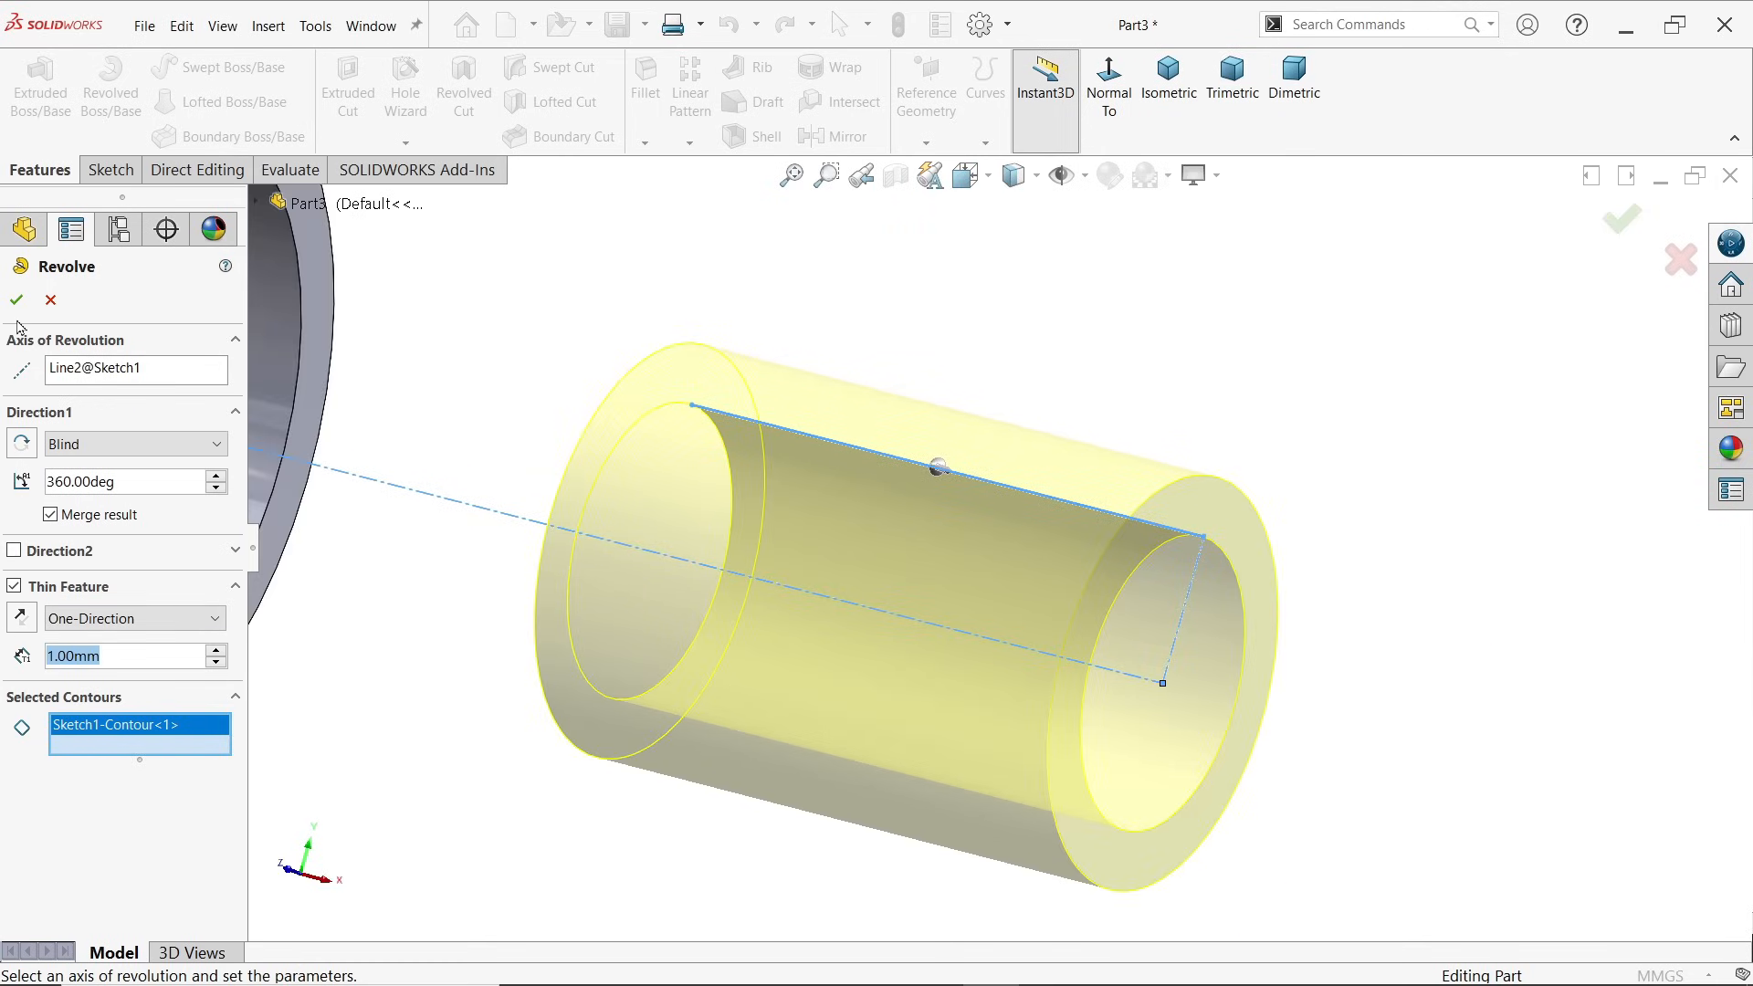
click(76, 454)
click(80, 466)
click(20, 297)
scroll(950, 344, up, 3)
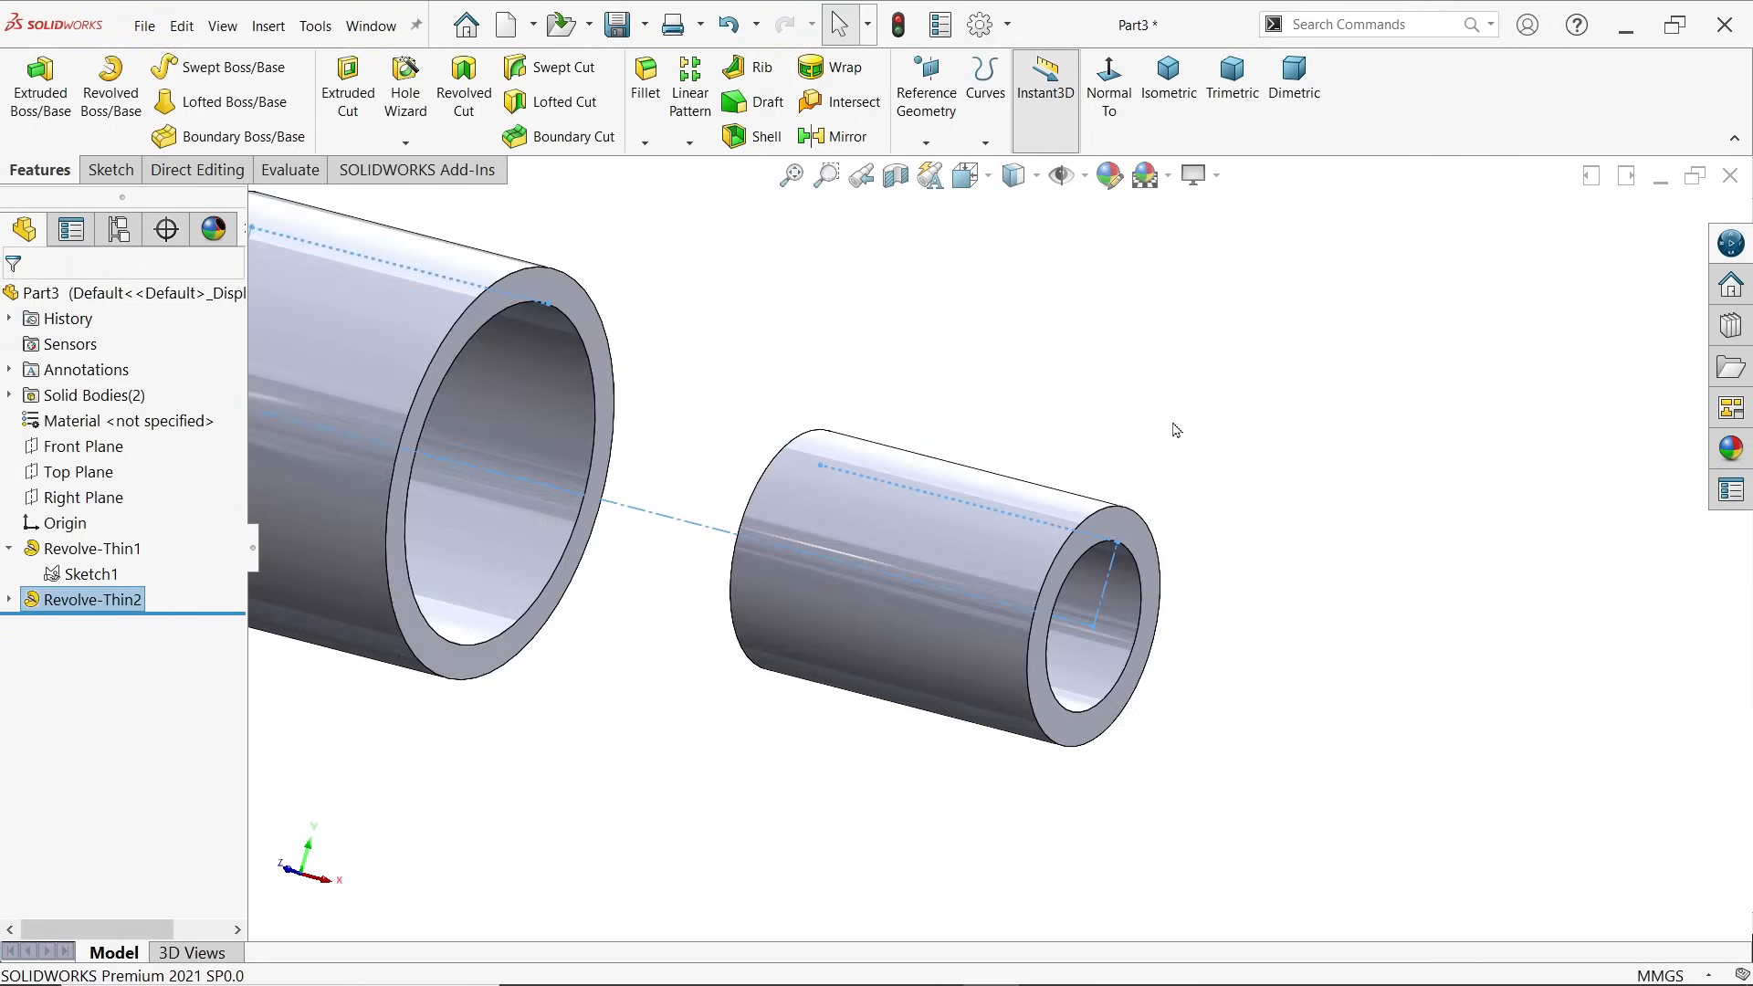
scroll(949, 344, up, 2)
click(877, 329)
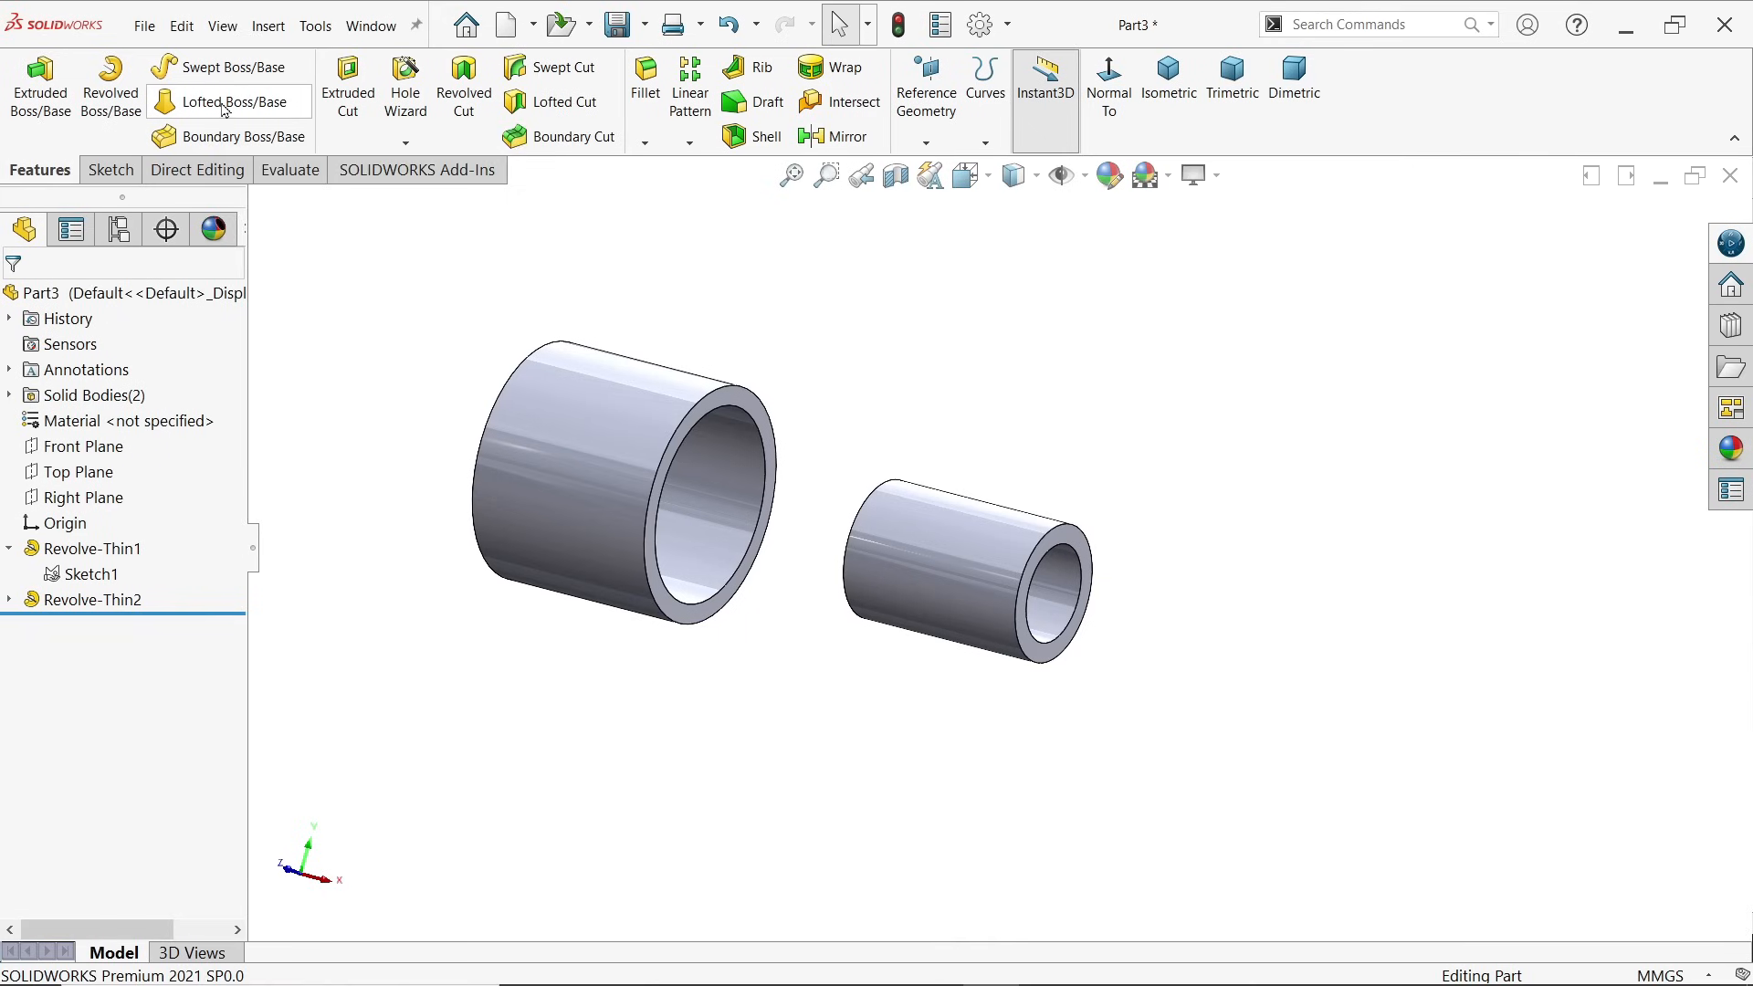
Step: Start a boss loft between the facing inner circular edges of the large and small tubes
click(225, 109)
scroll(721, 365, down, 3)
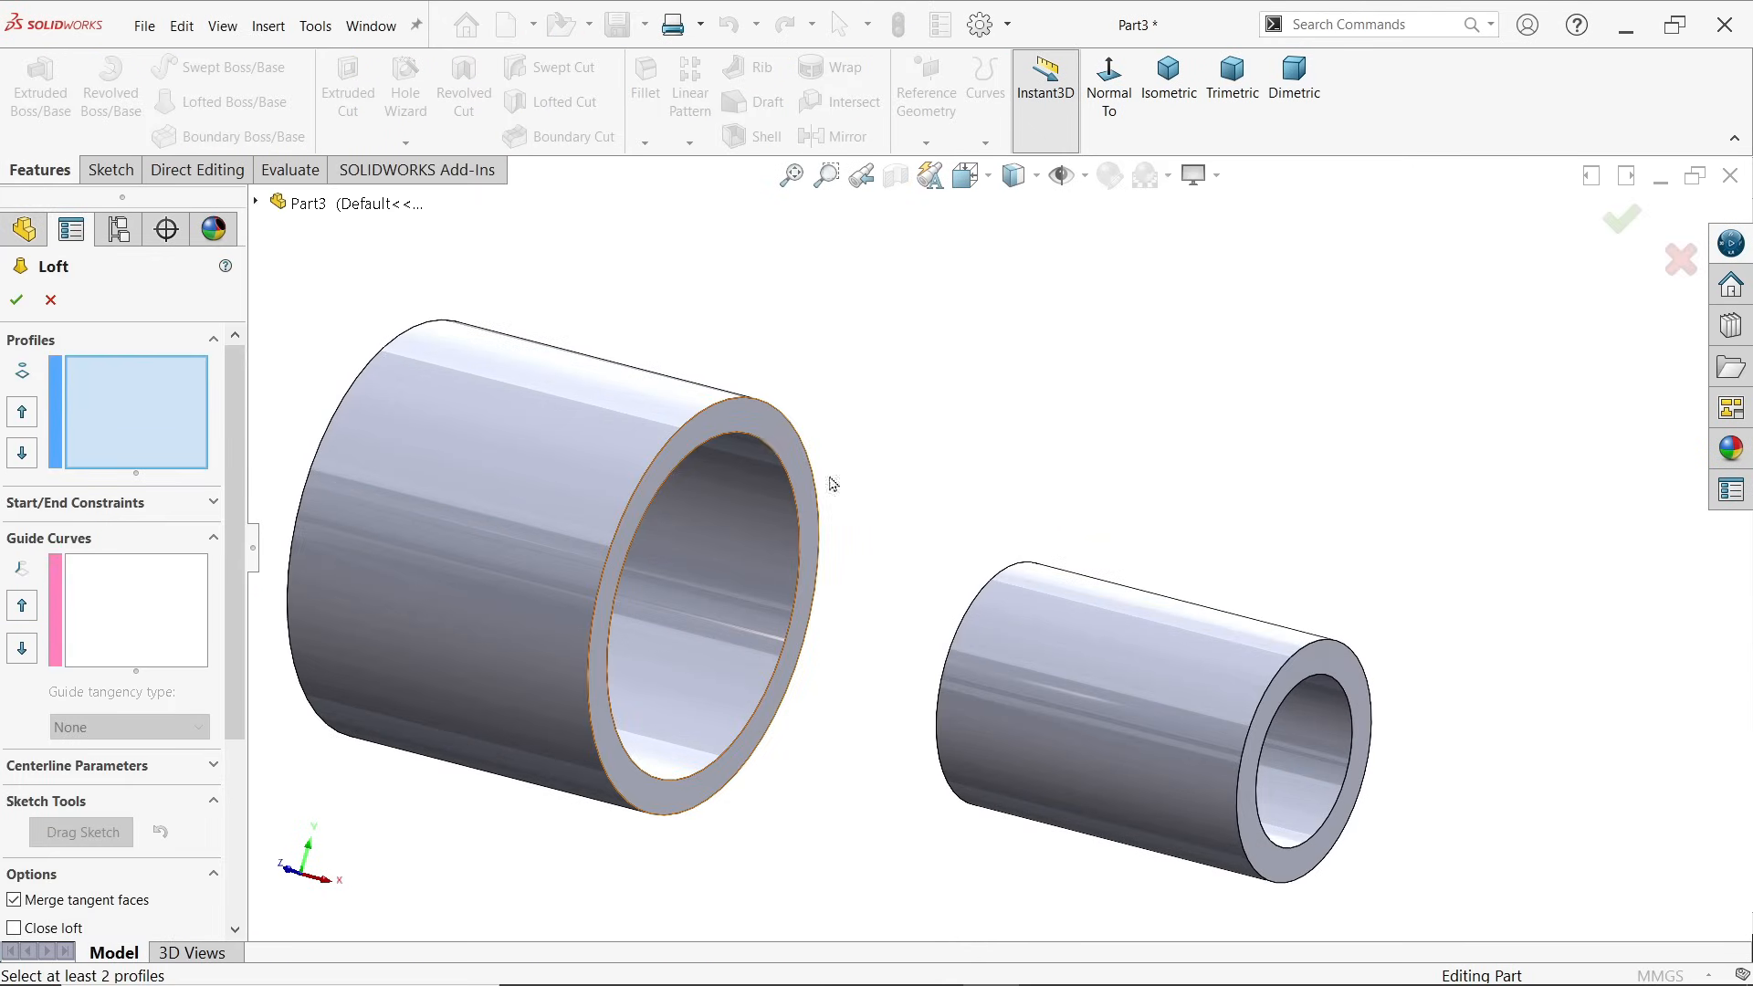
click(804, 484)
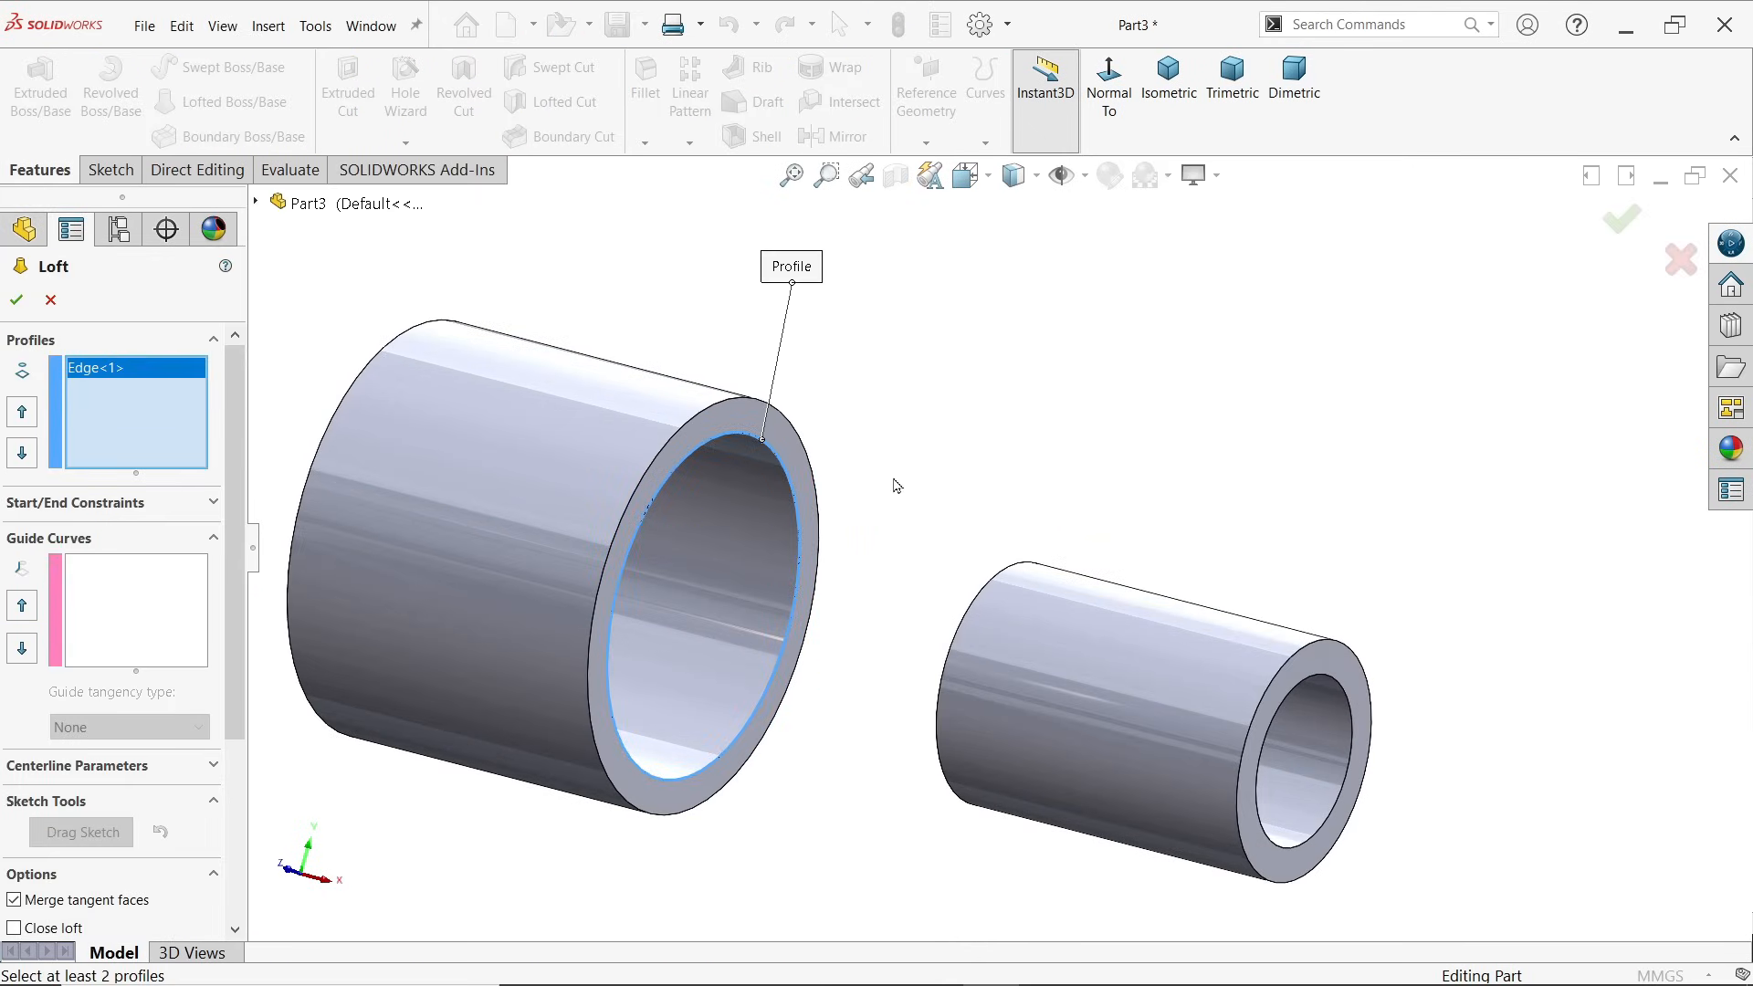
middle_drag(895, 485, 1068, 547)
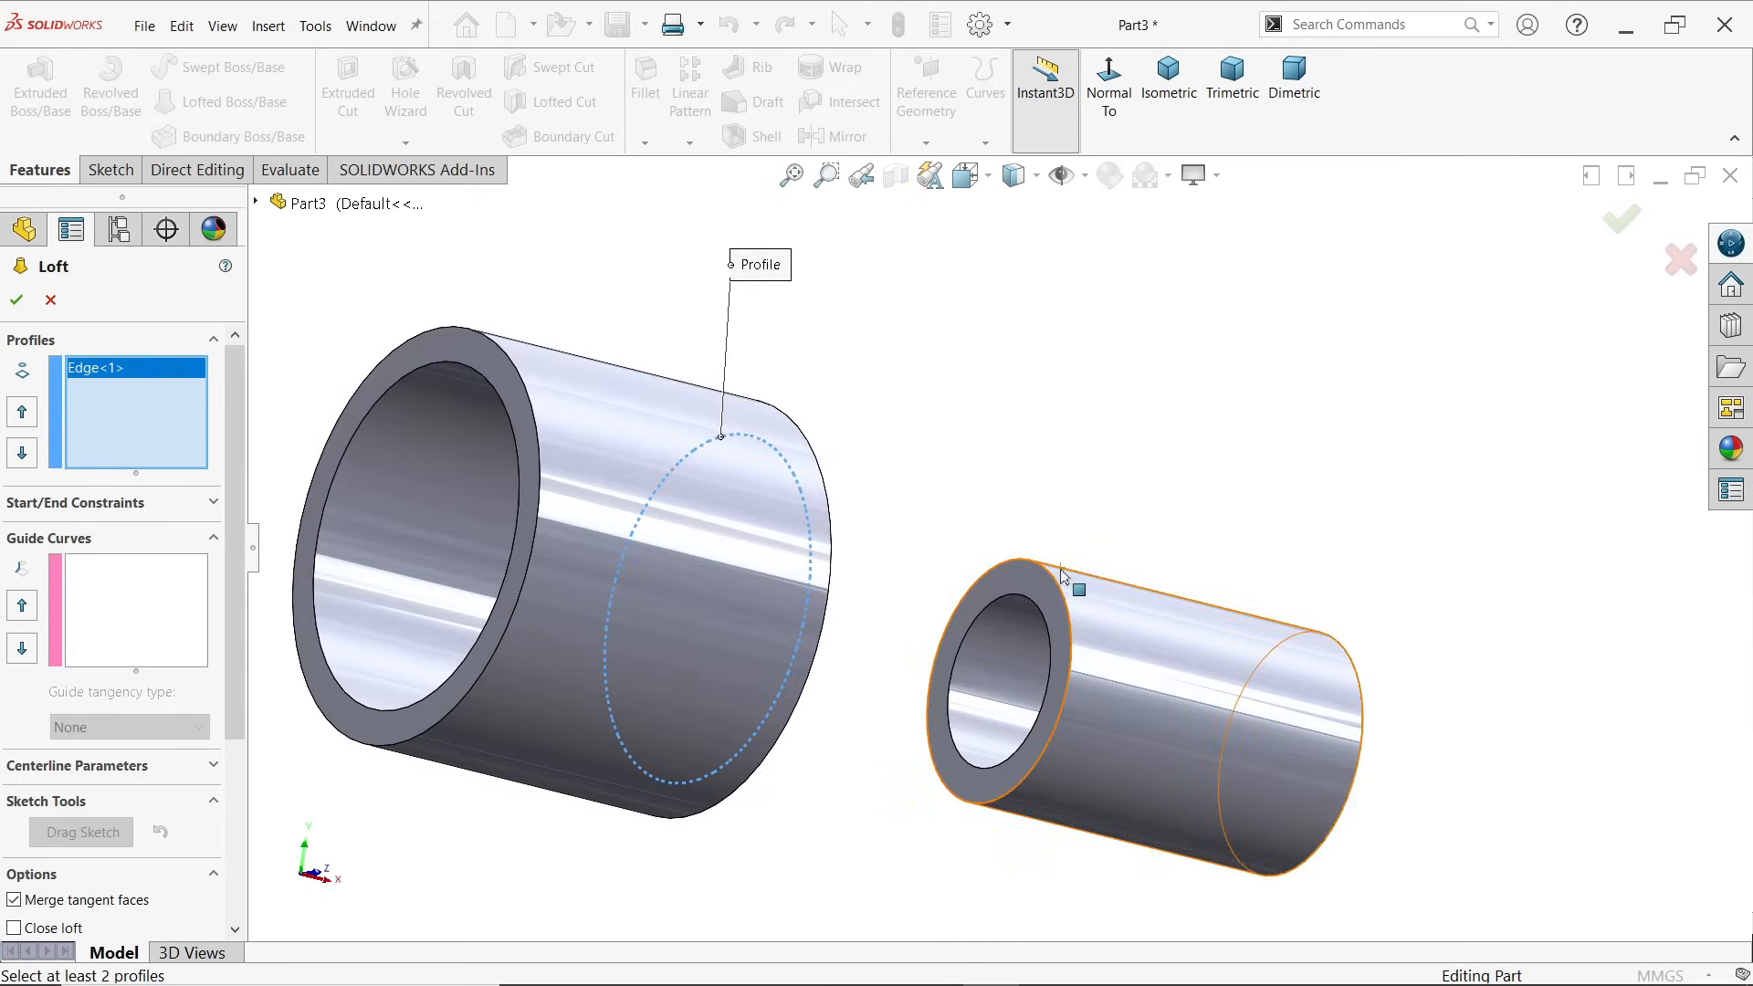
click(1034, 607)
middle_drag(1041, 612, 766, 628)
Step: Set both the start and end constraints of the loft to Tangency To Face, and check the transition between the tubes
click(102, 504)
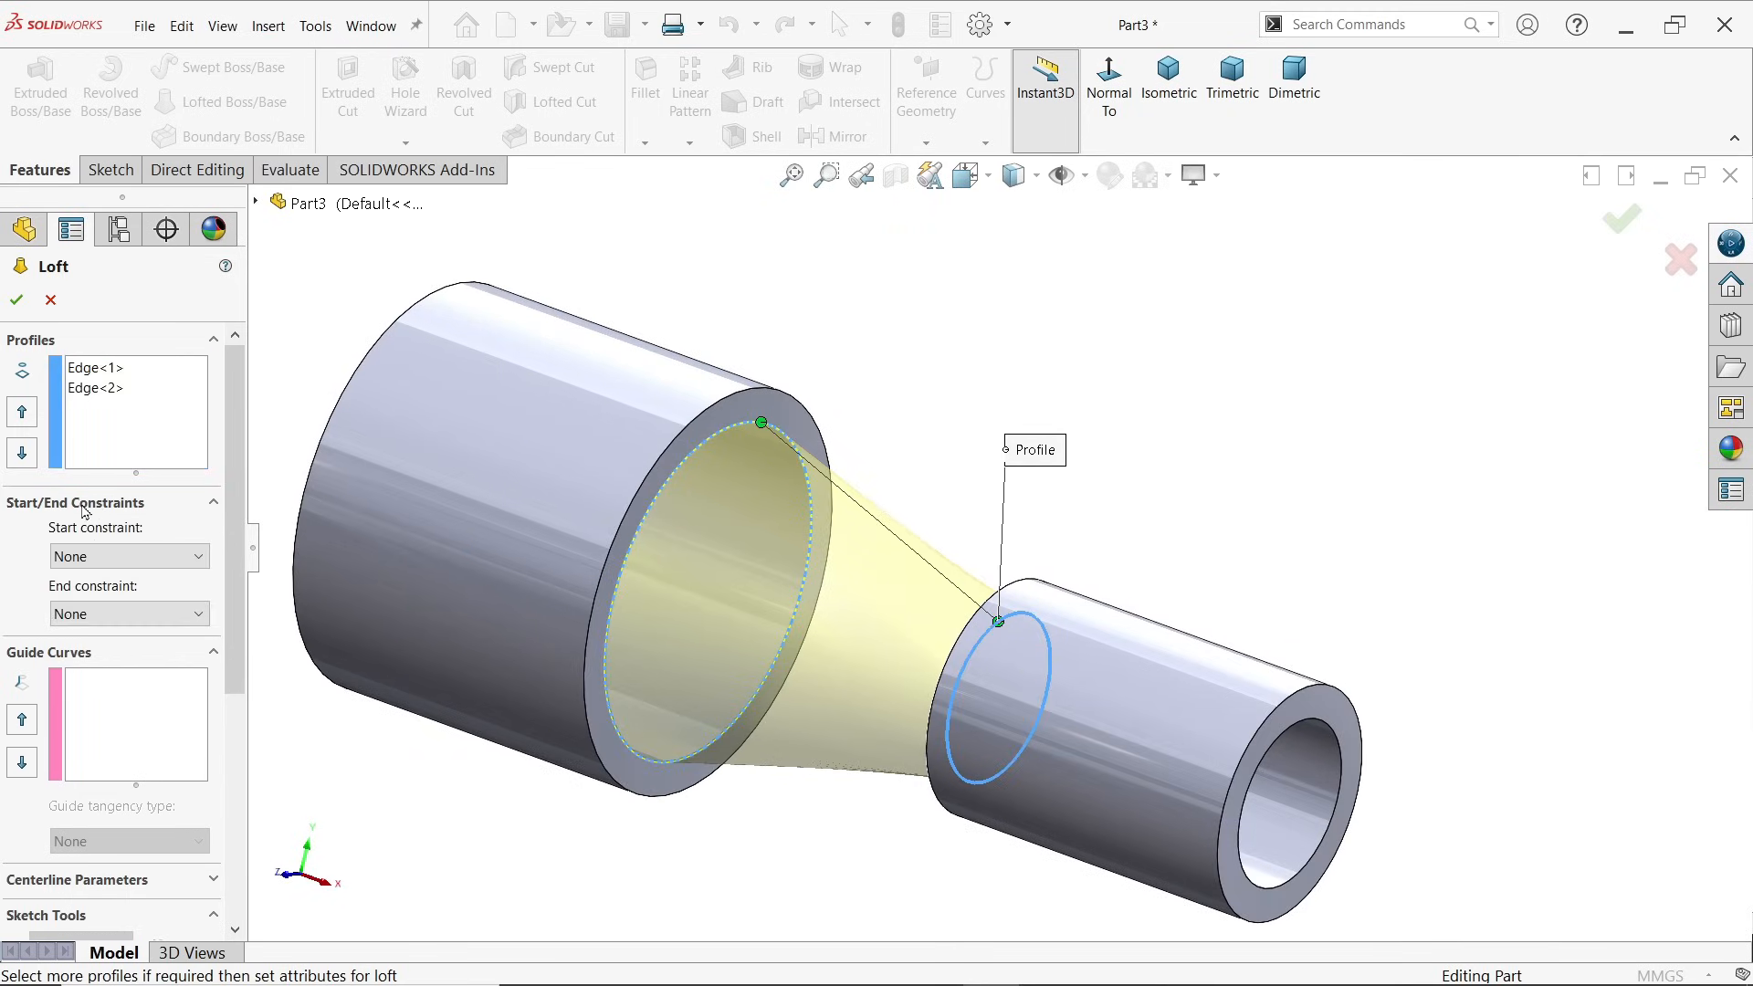
click(96, 556)
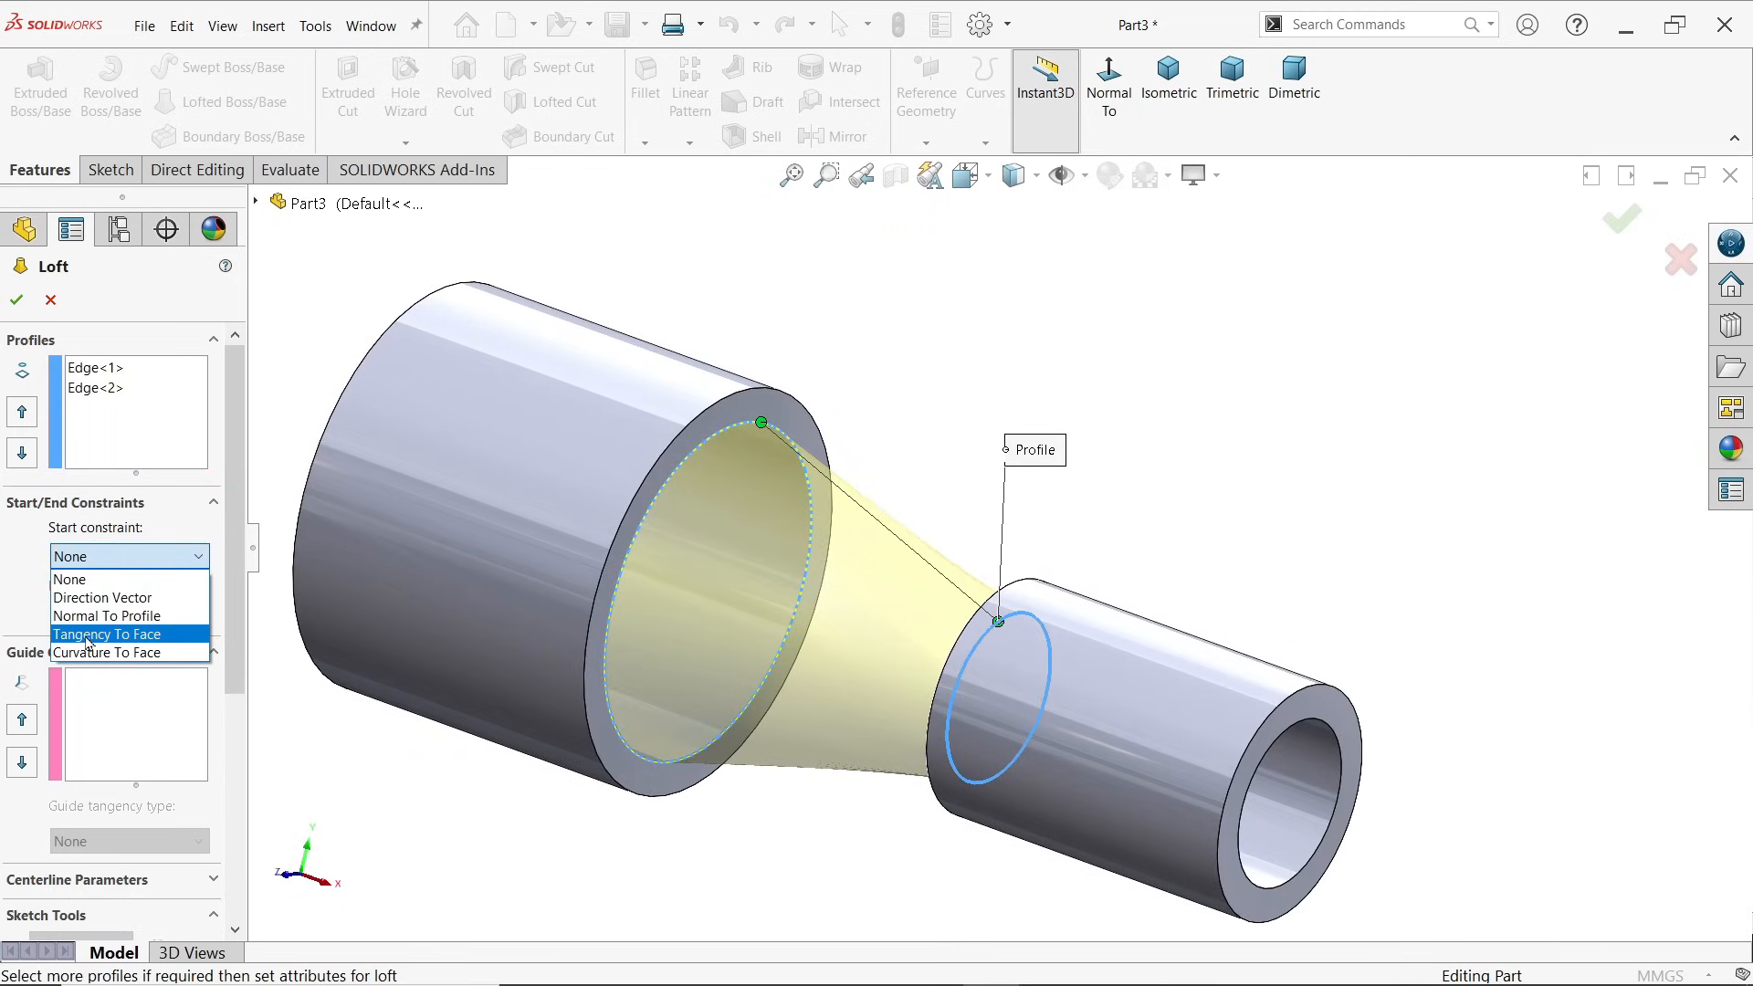
click(87, 634)
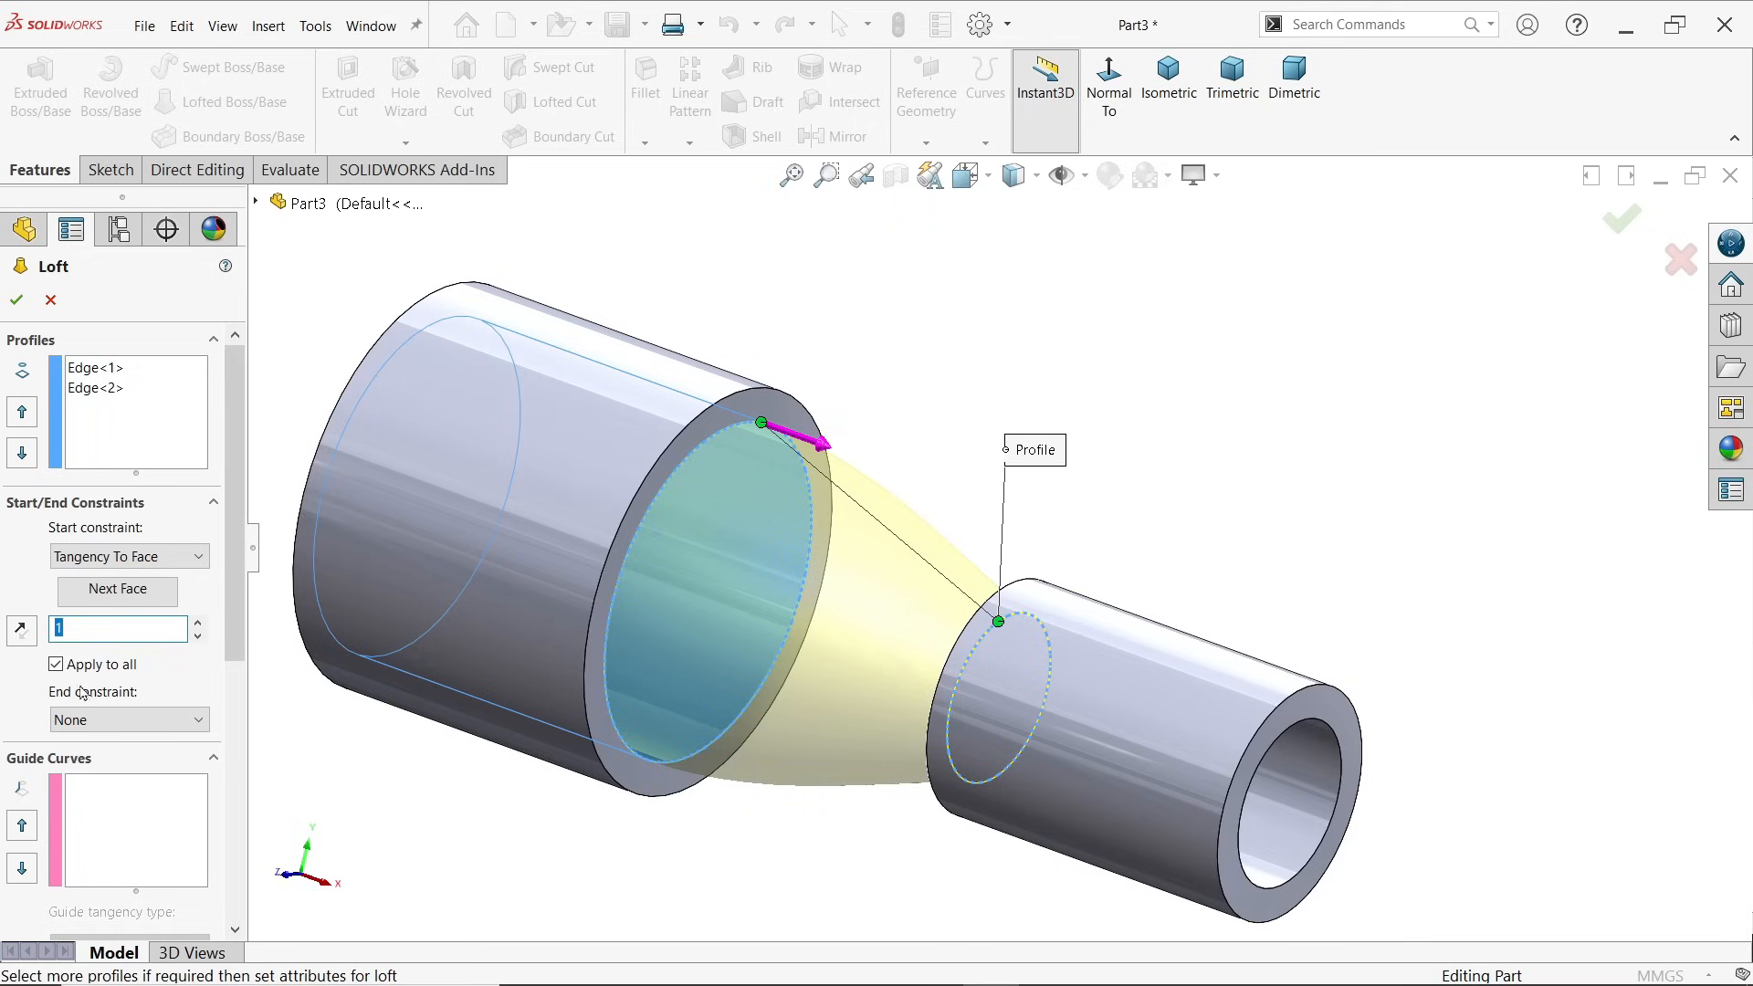
click(112, 721)
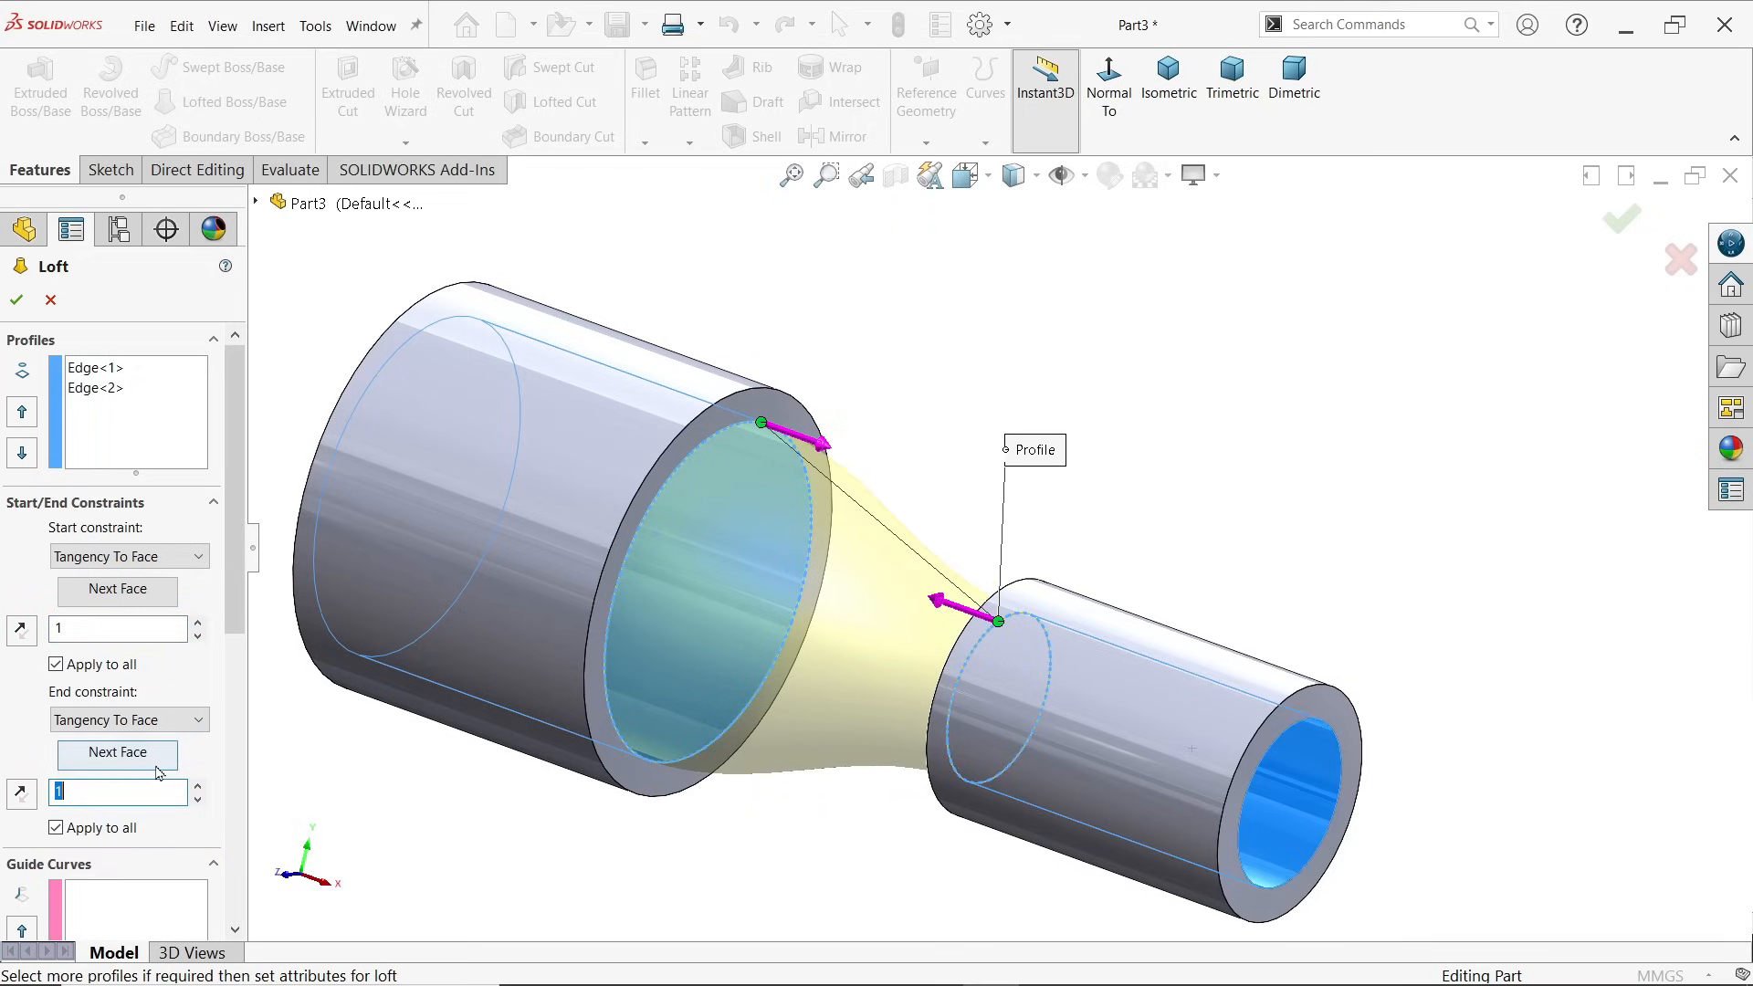
middle_drag(1209, 435, 1265, 374)
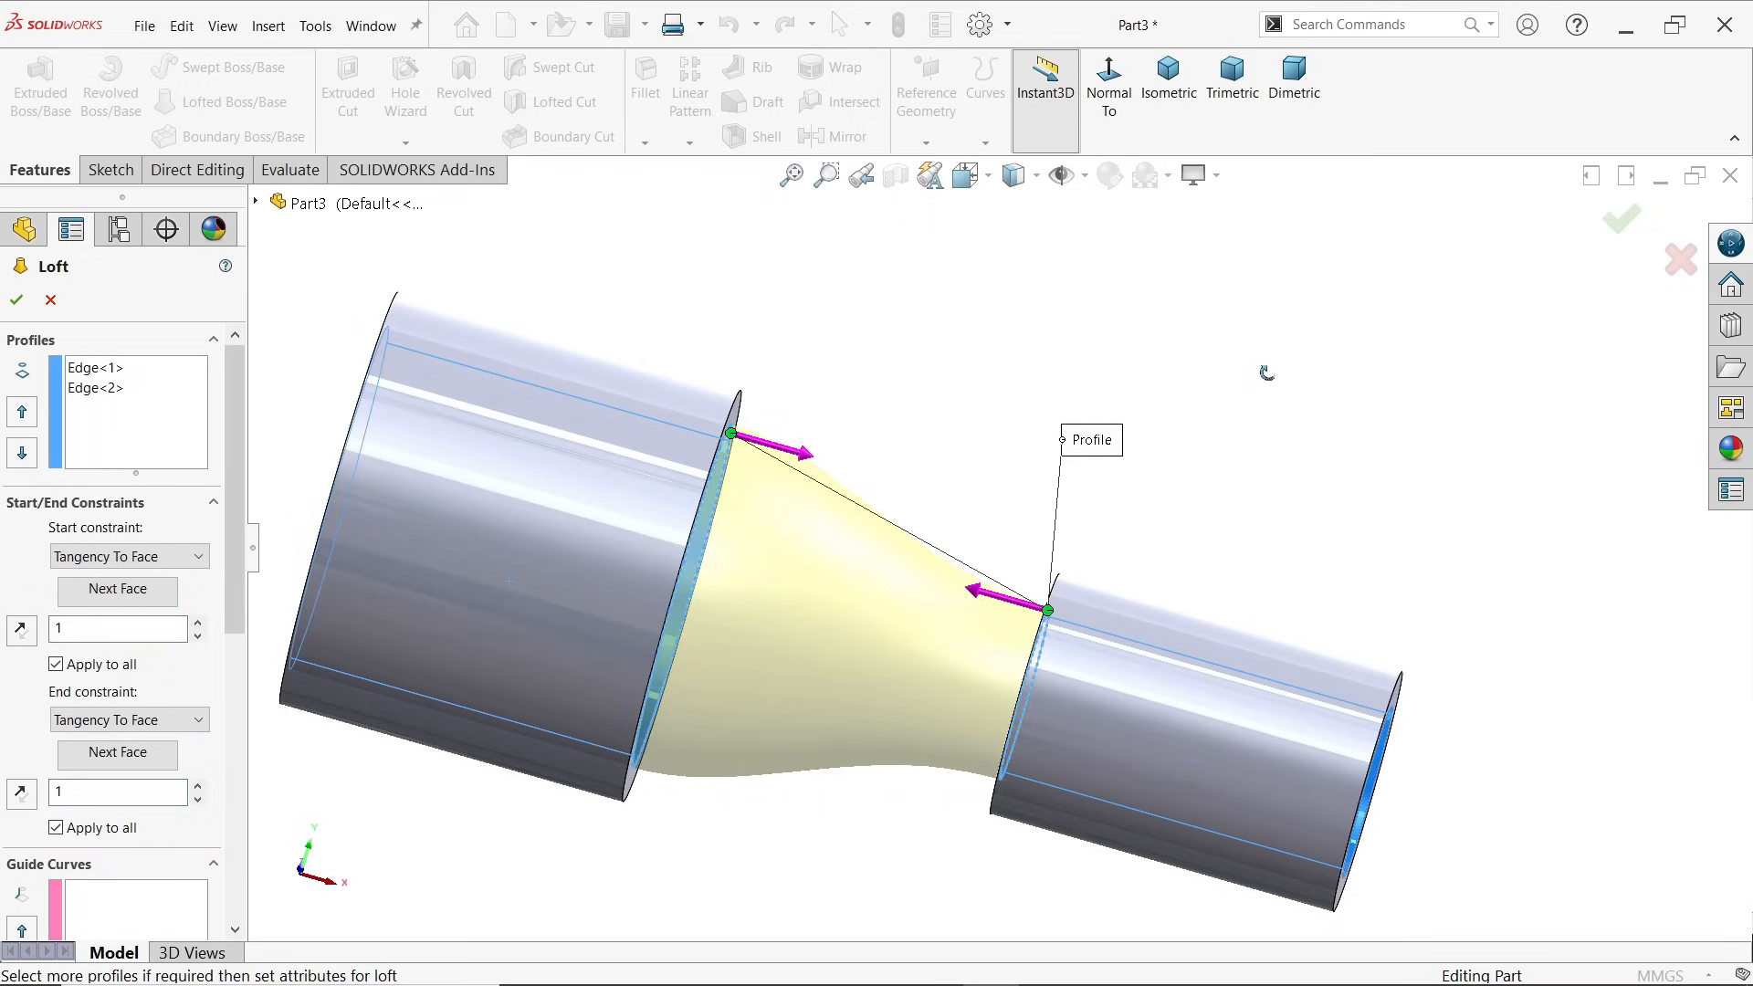
scroll(774, 455, down, 4)
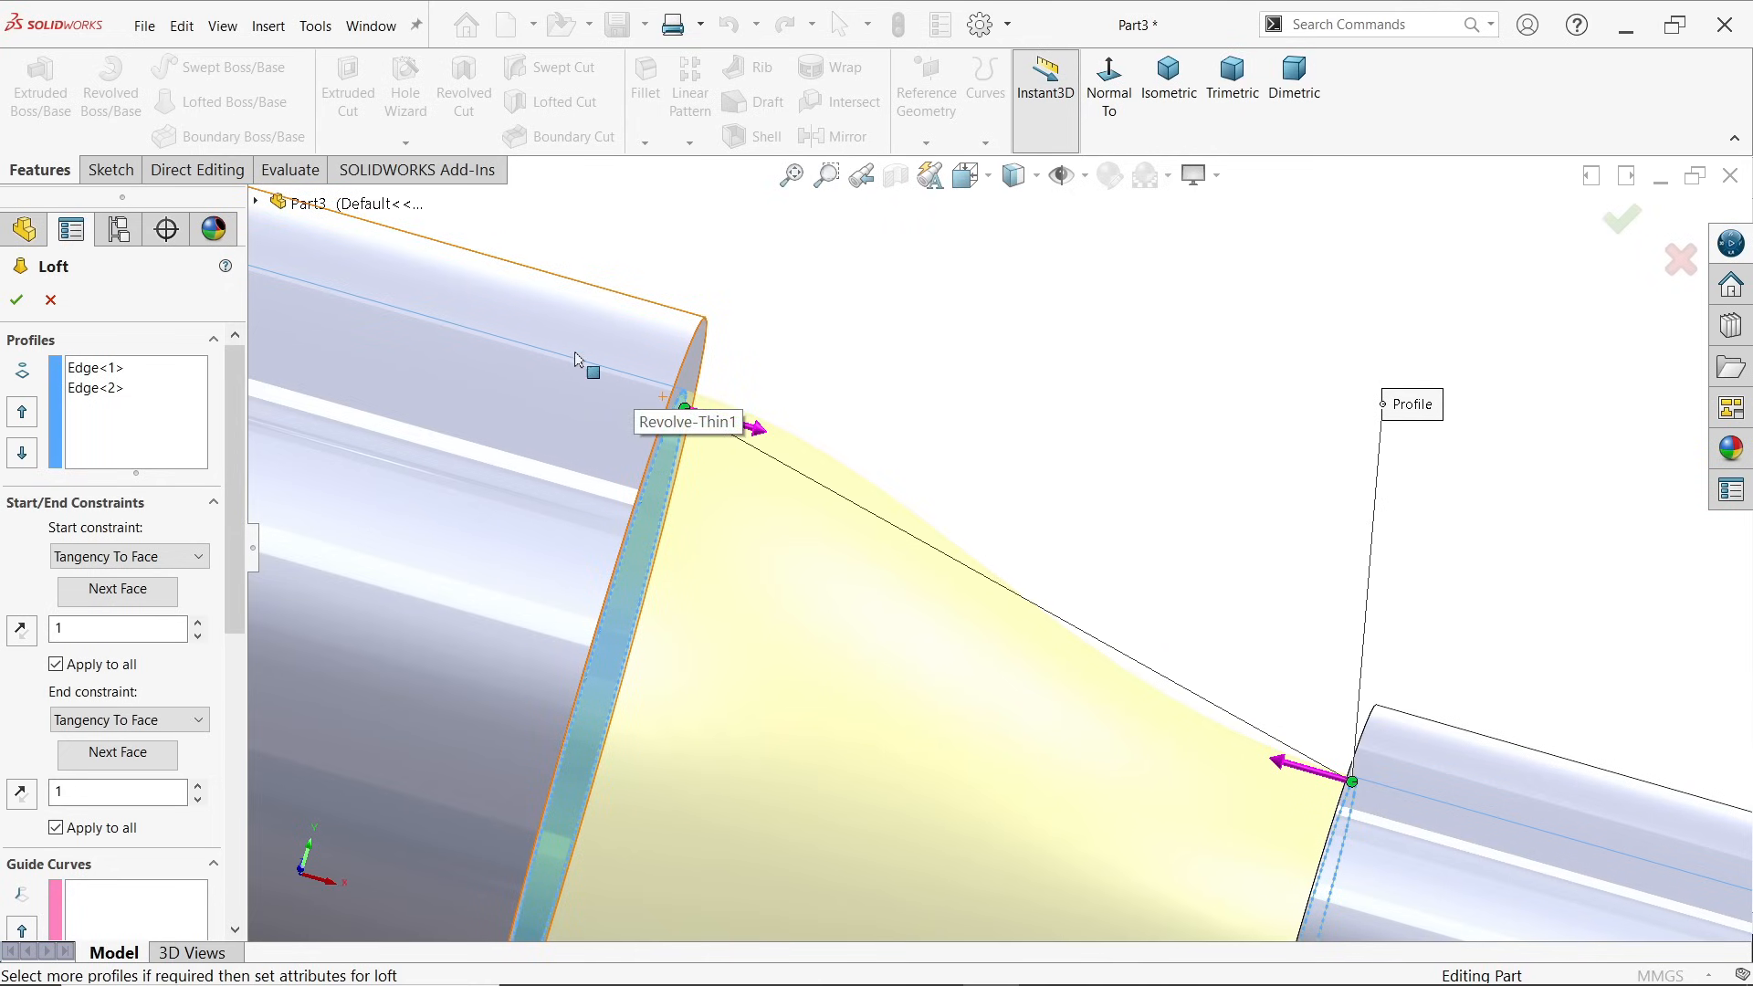
scroll(886, 566, up, 6)
scroll(1233, 684, down, 3)
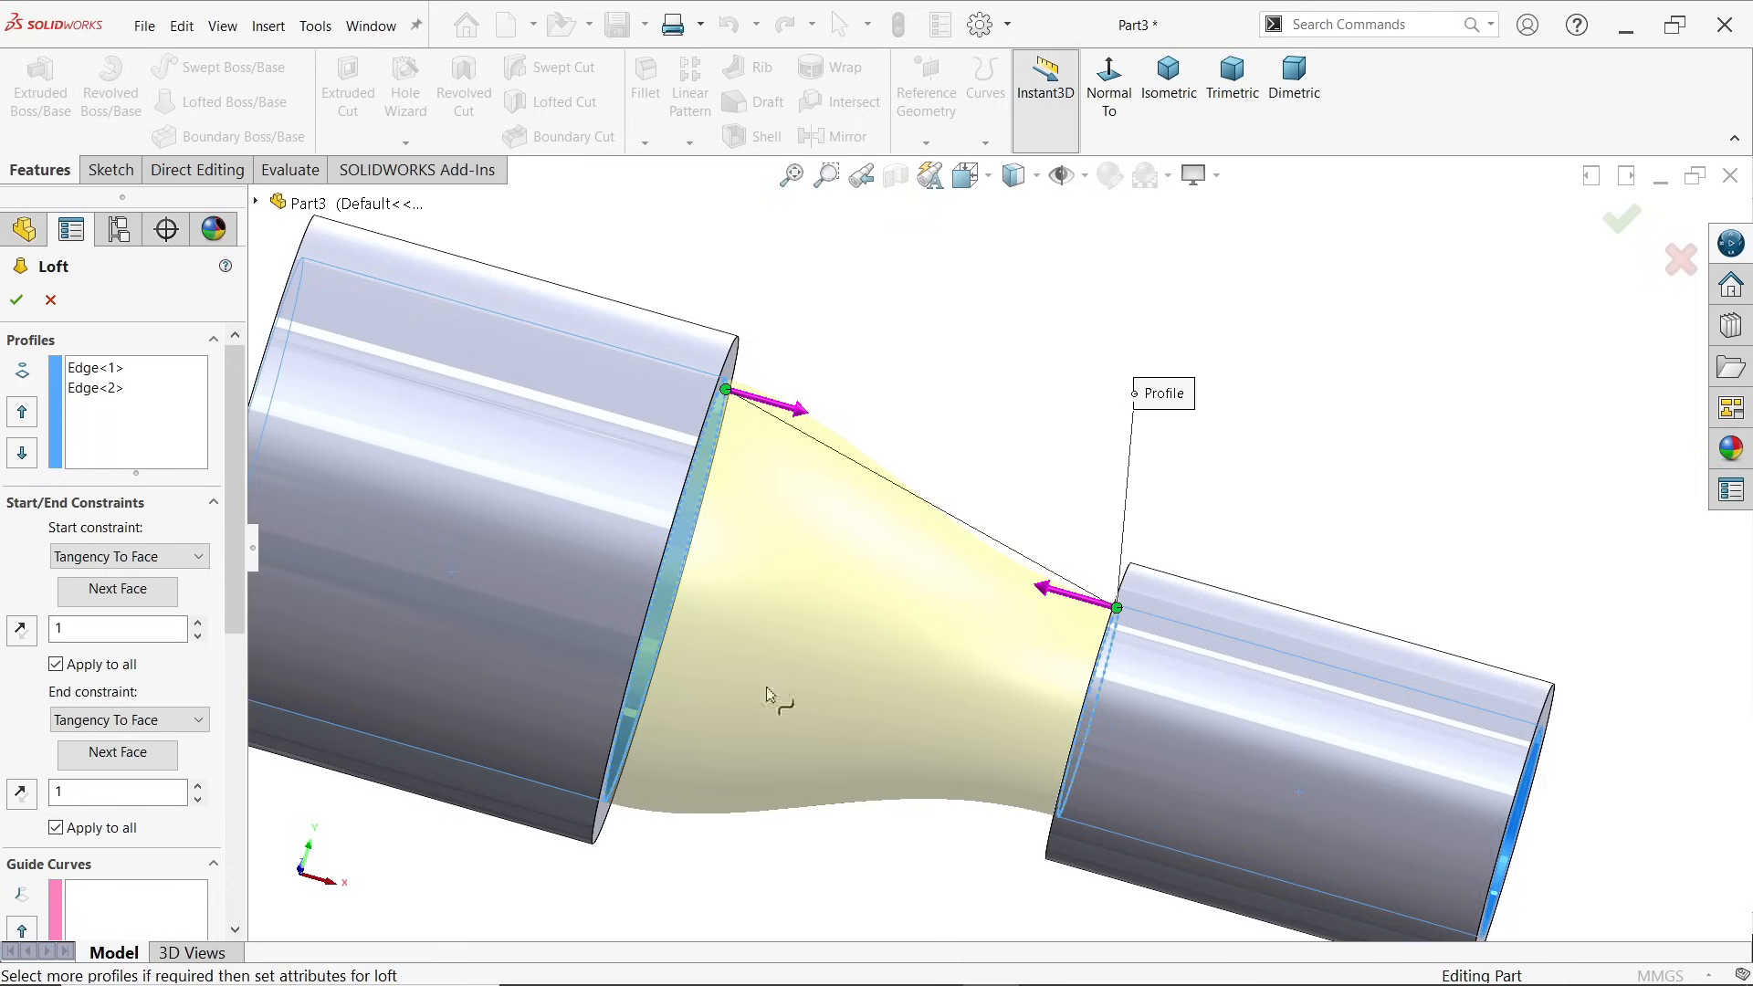
scroll(216, 746, down, 6)
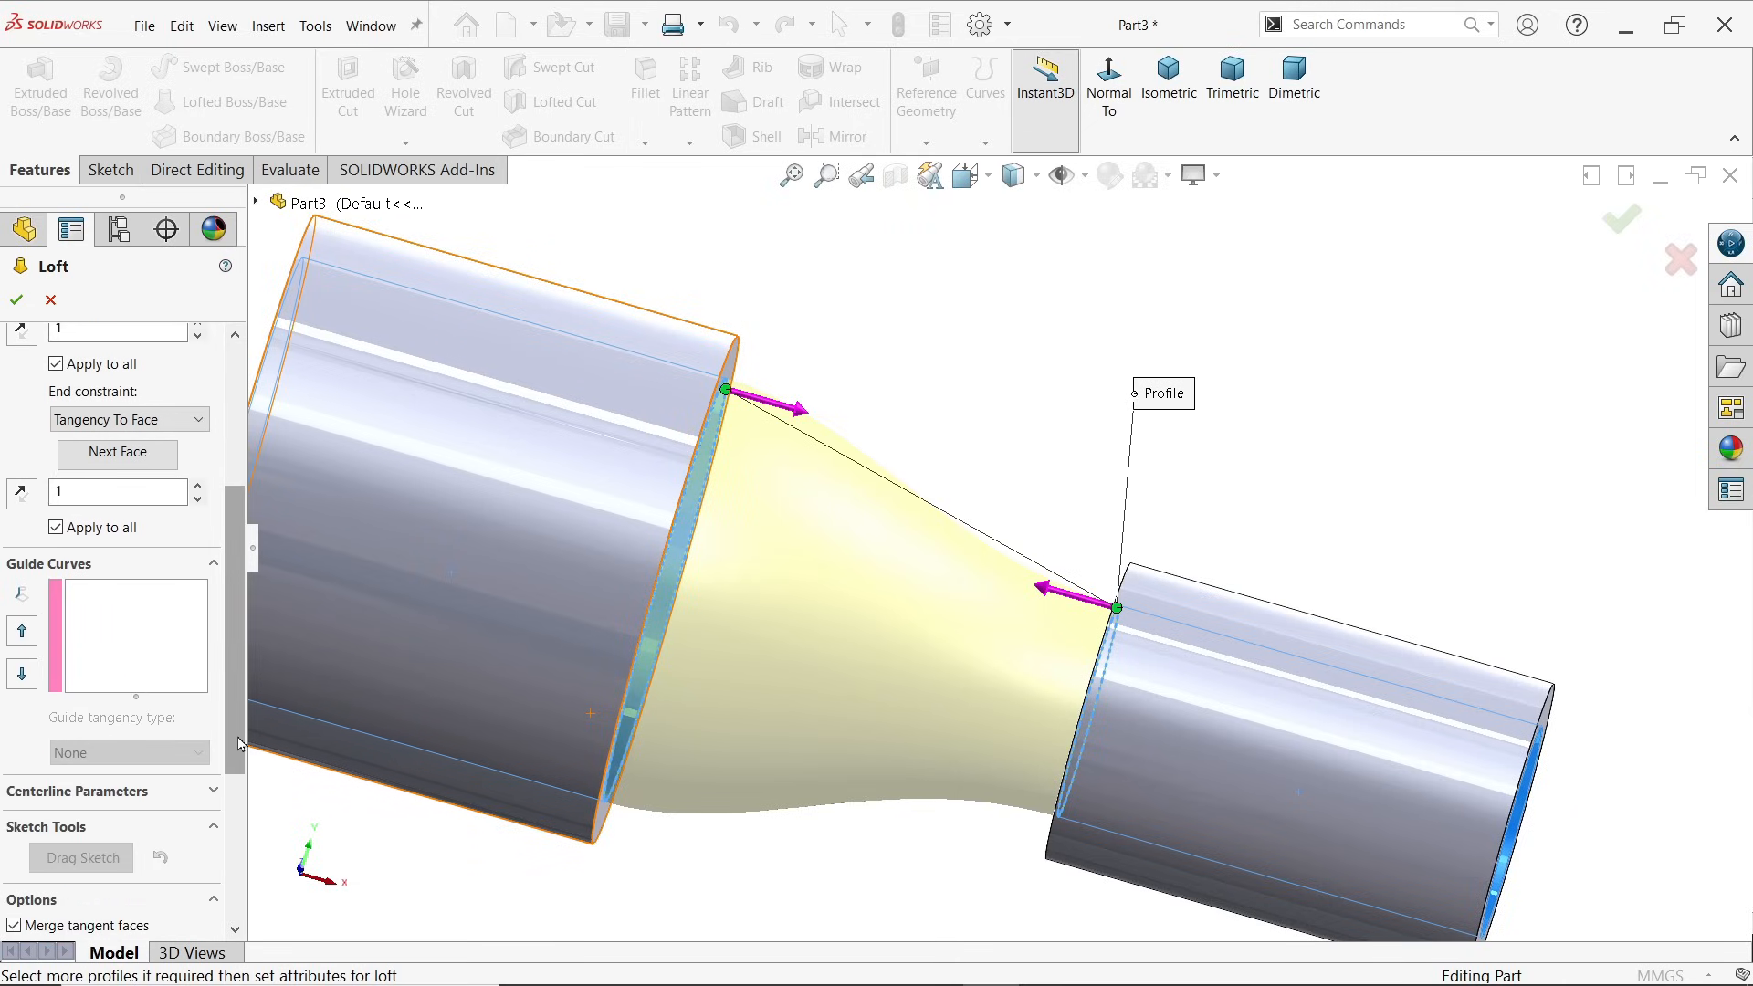
Step: Complete the loft between the tubes as a one-direction thin feature with a 1 mm wall, and clear the selection
drag(237, 744, 206, 874)
click(47, 792)
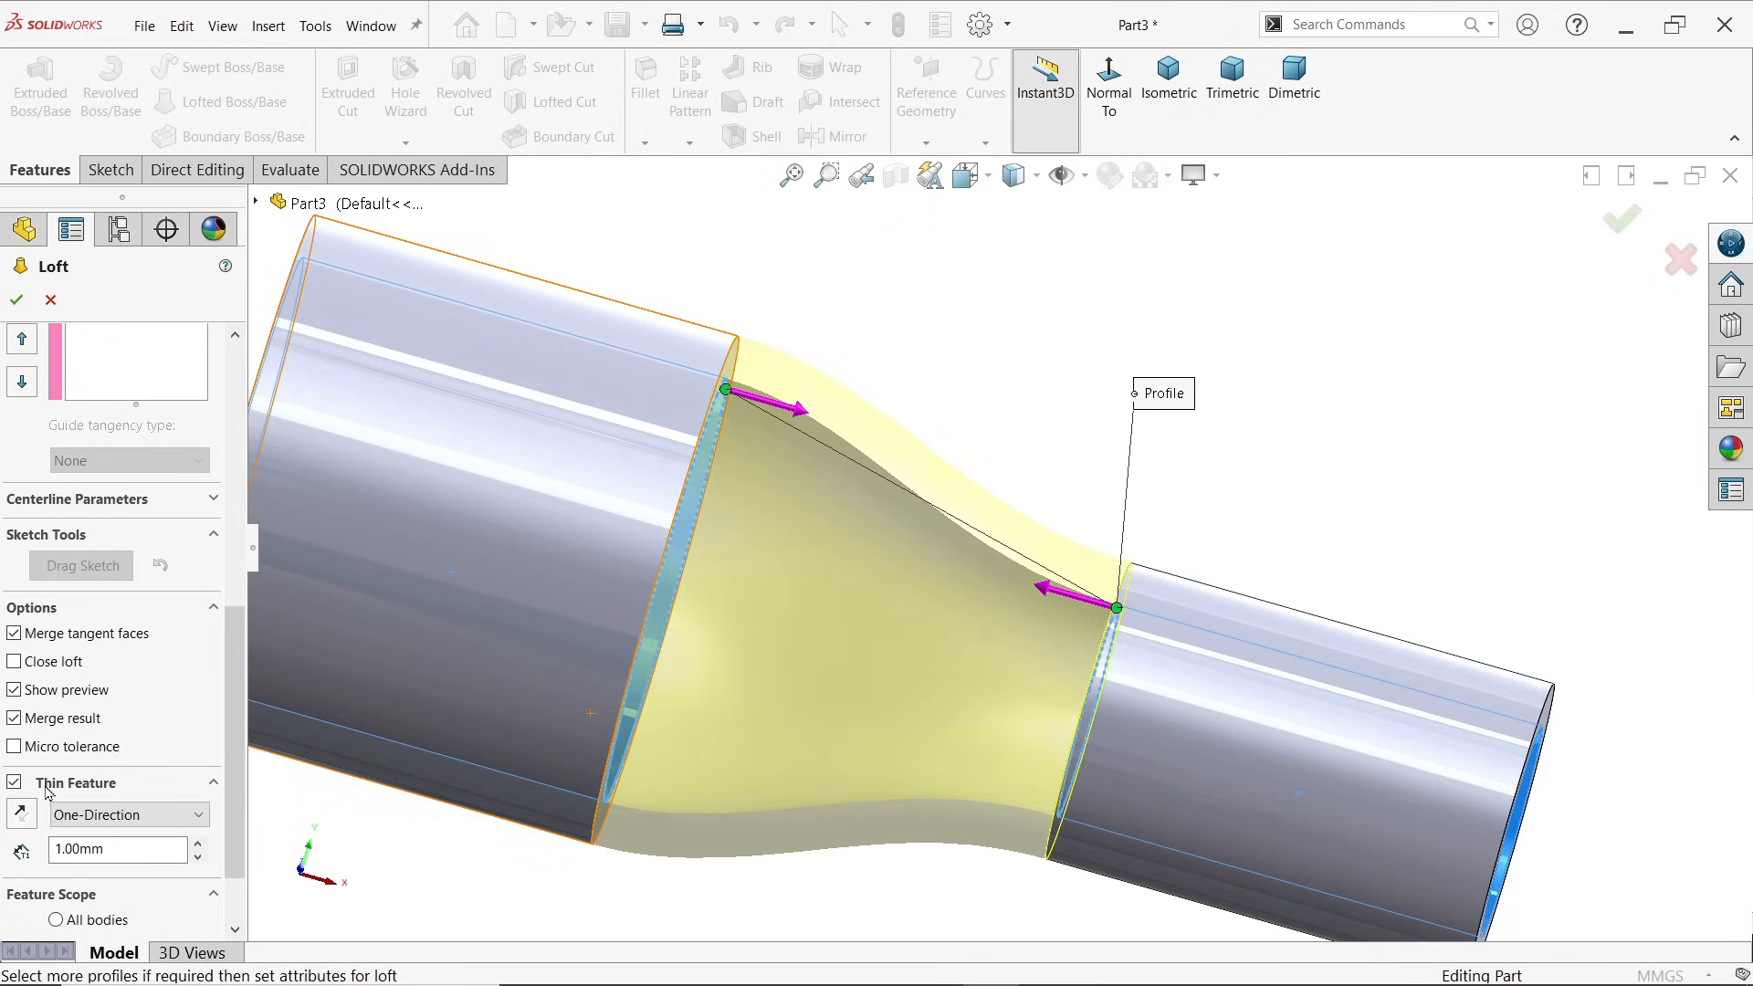
scroll(694, 388, down, 3)
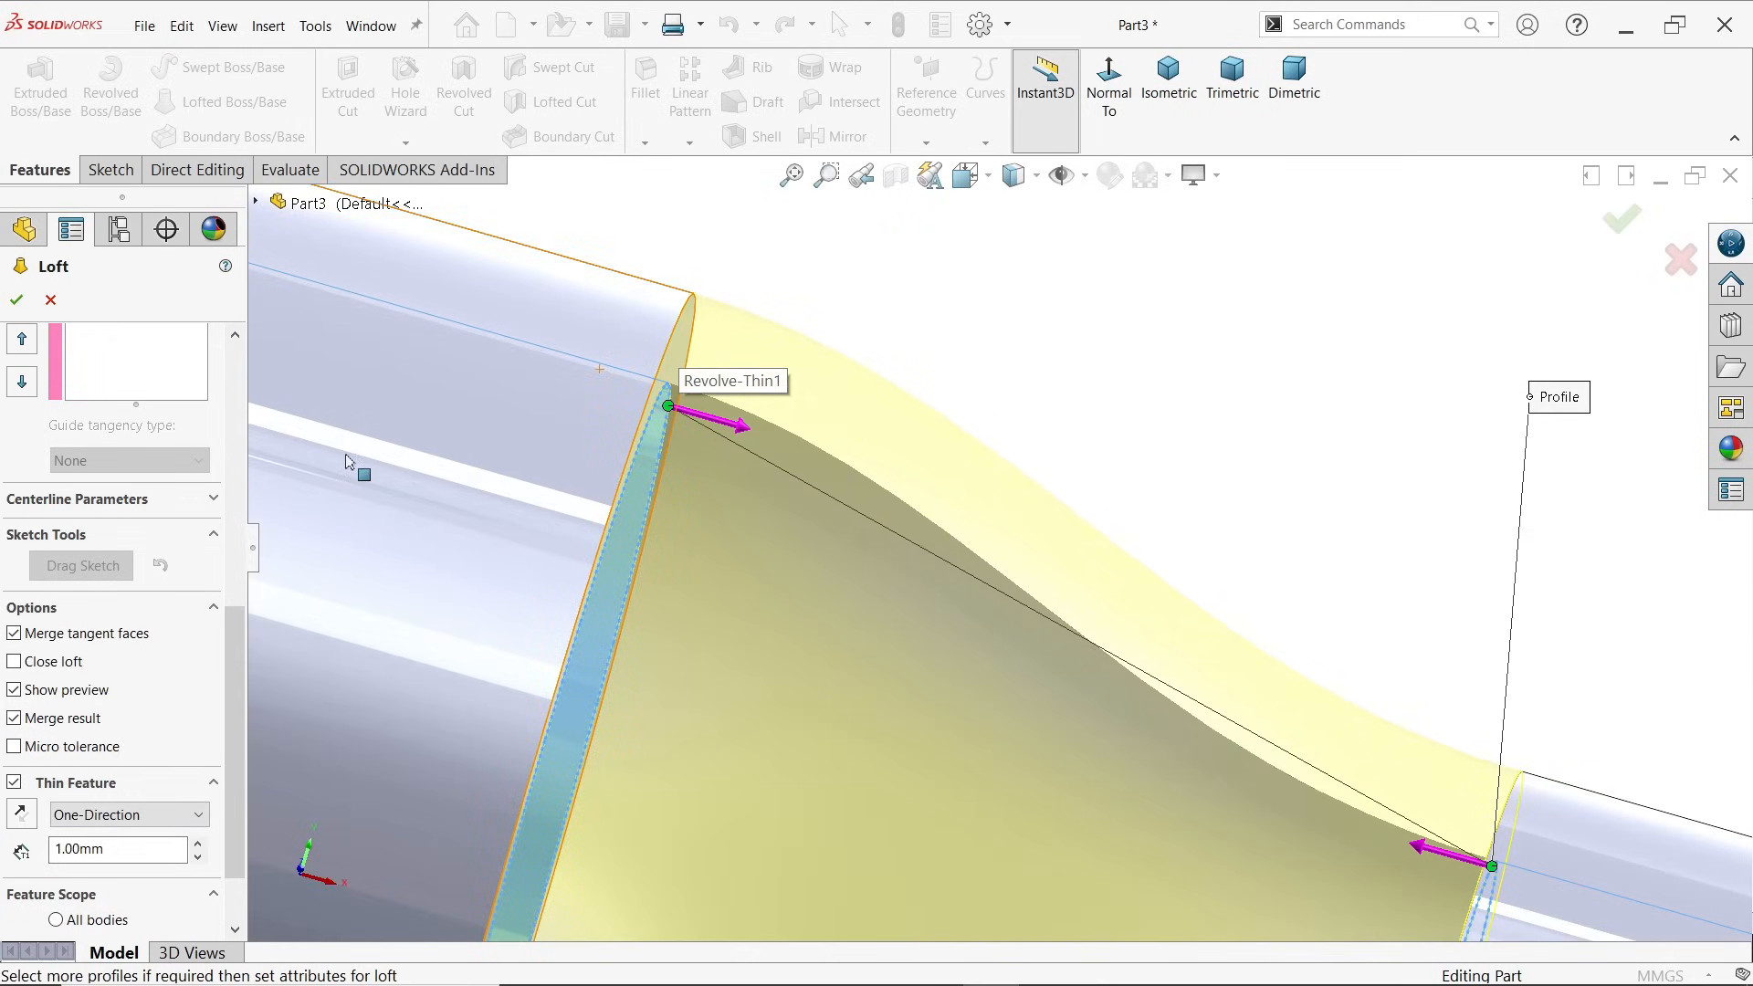
click(94, 815)
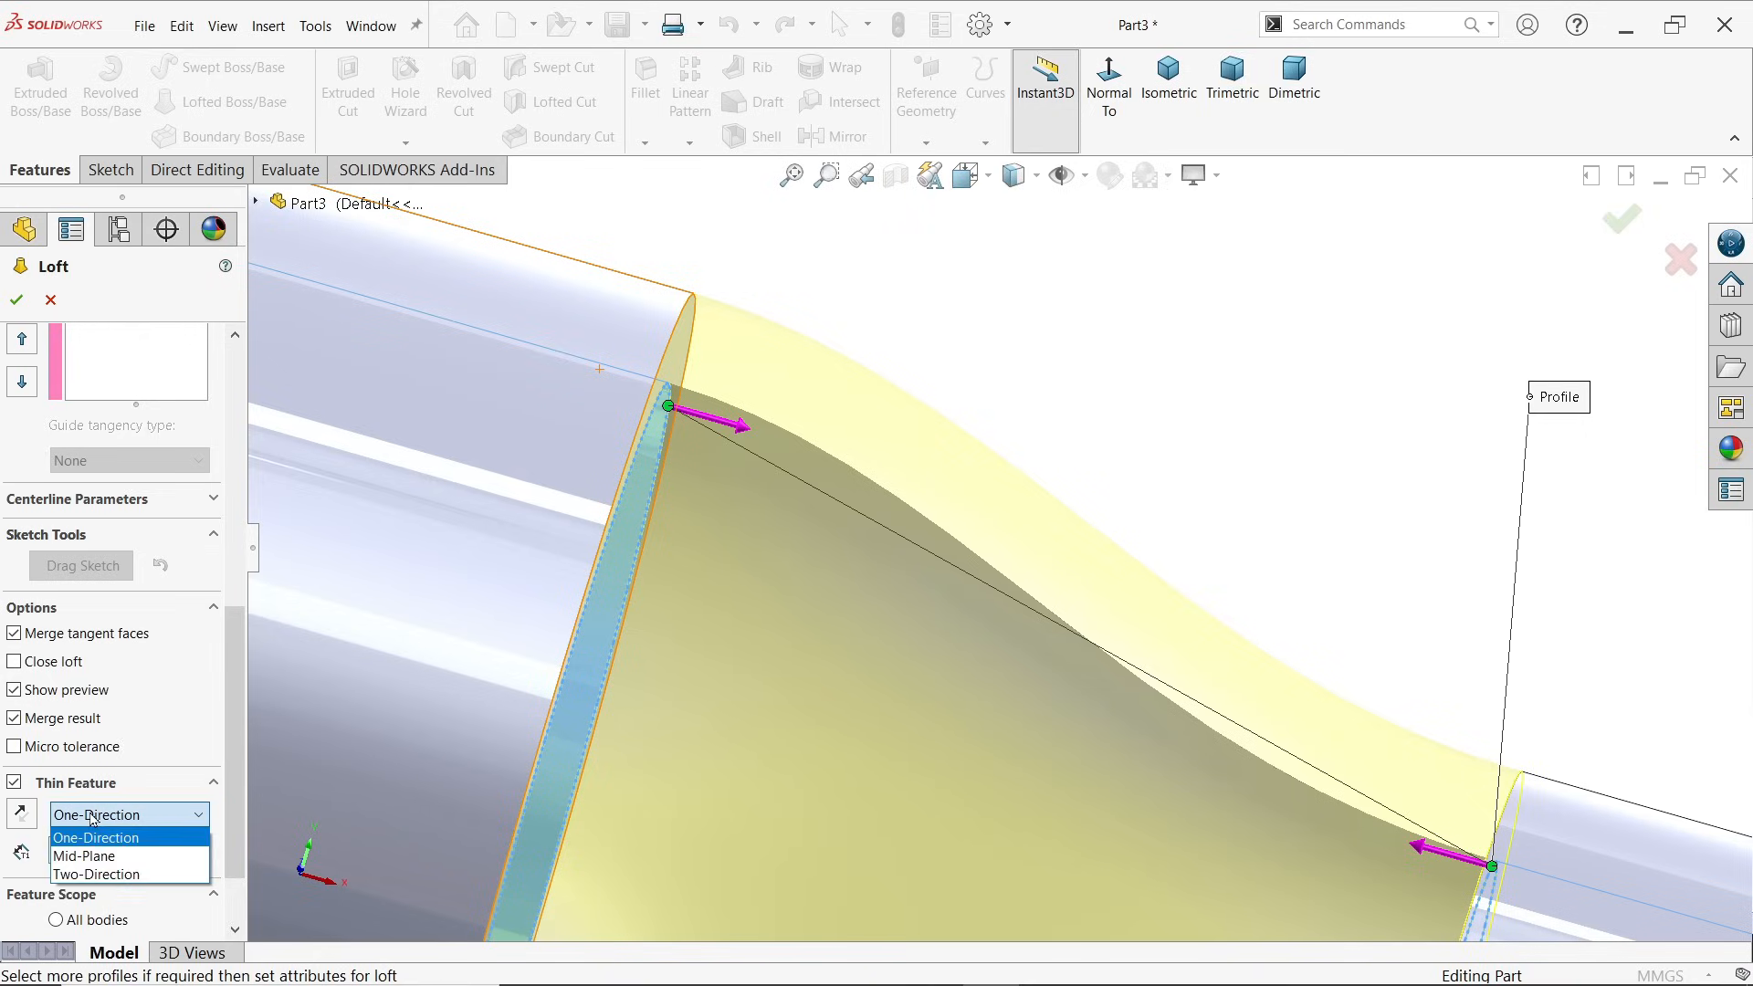
click(91, 835)
click(17, 299)
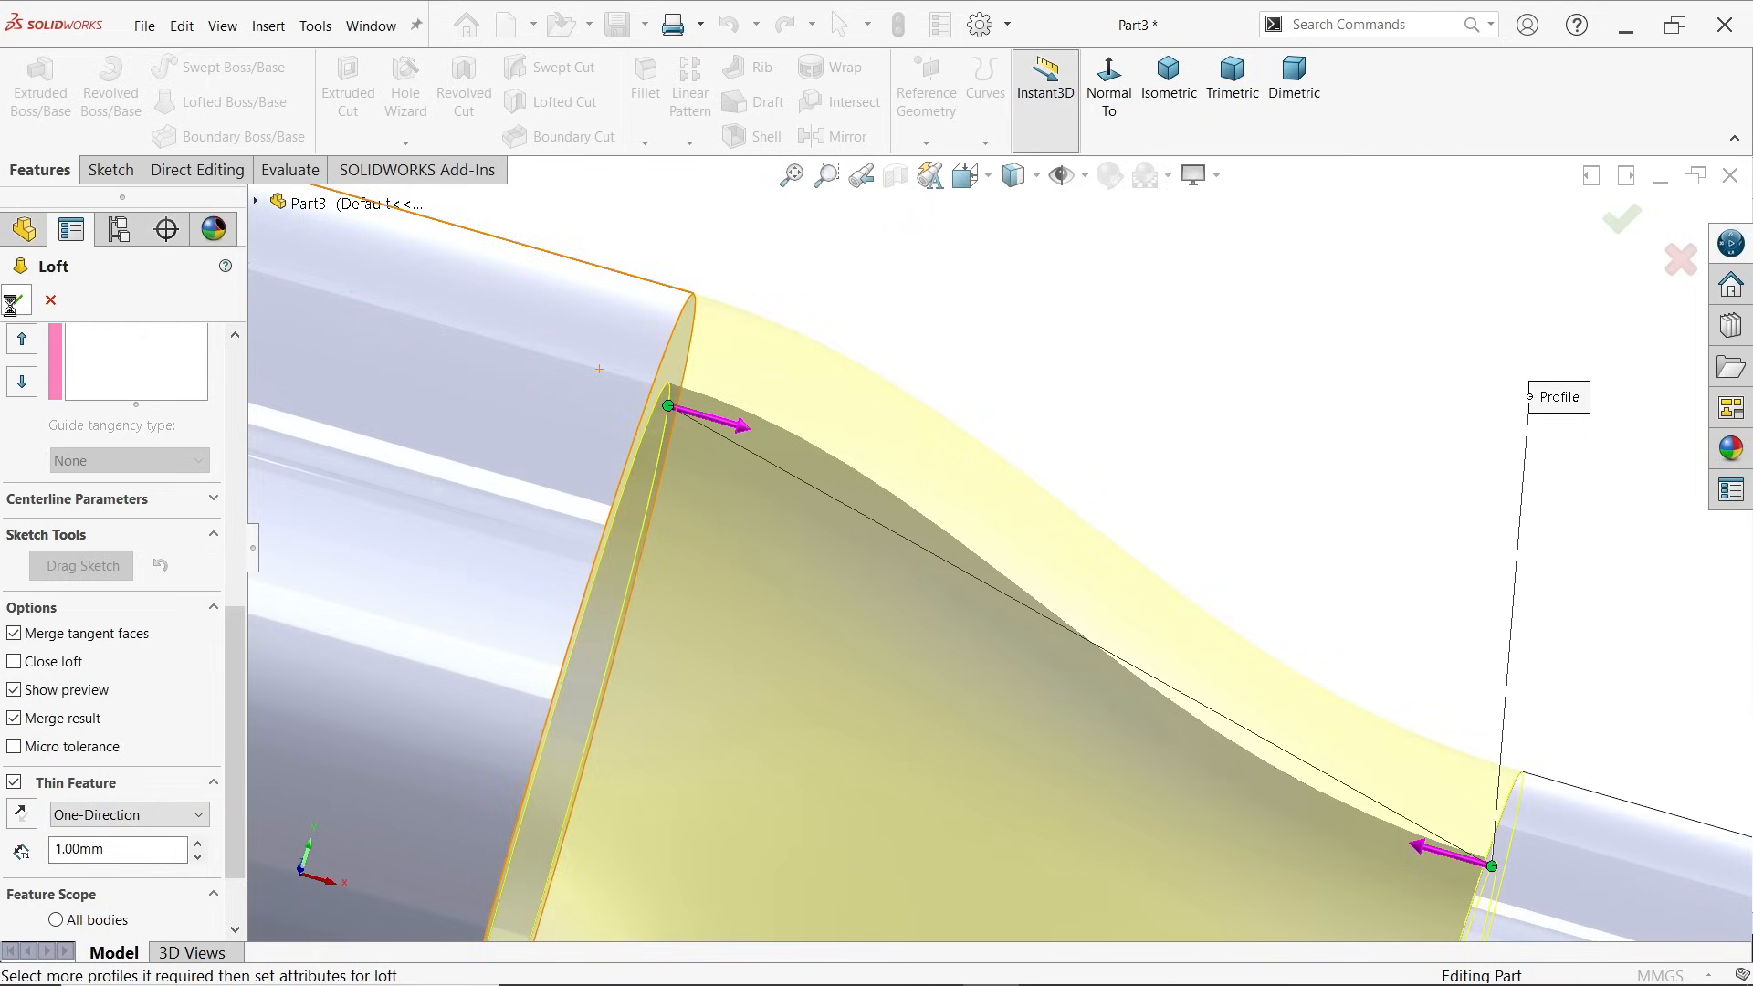
key(f)
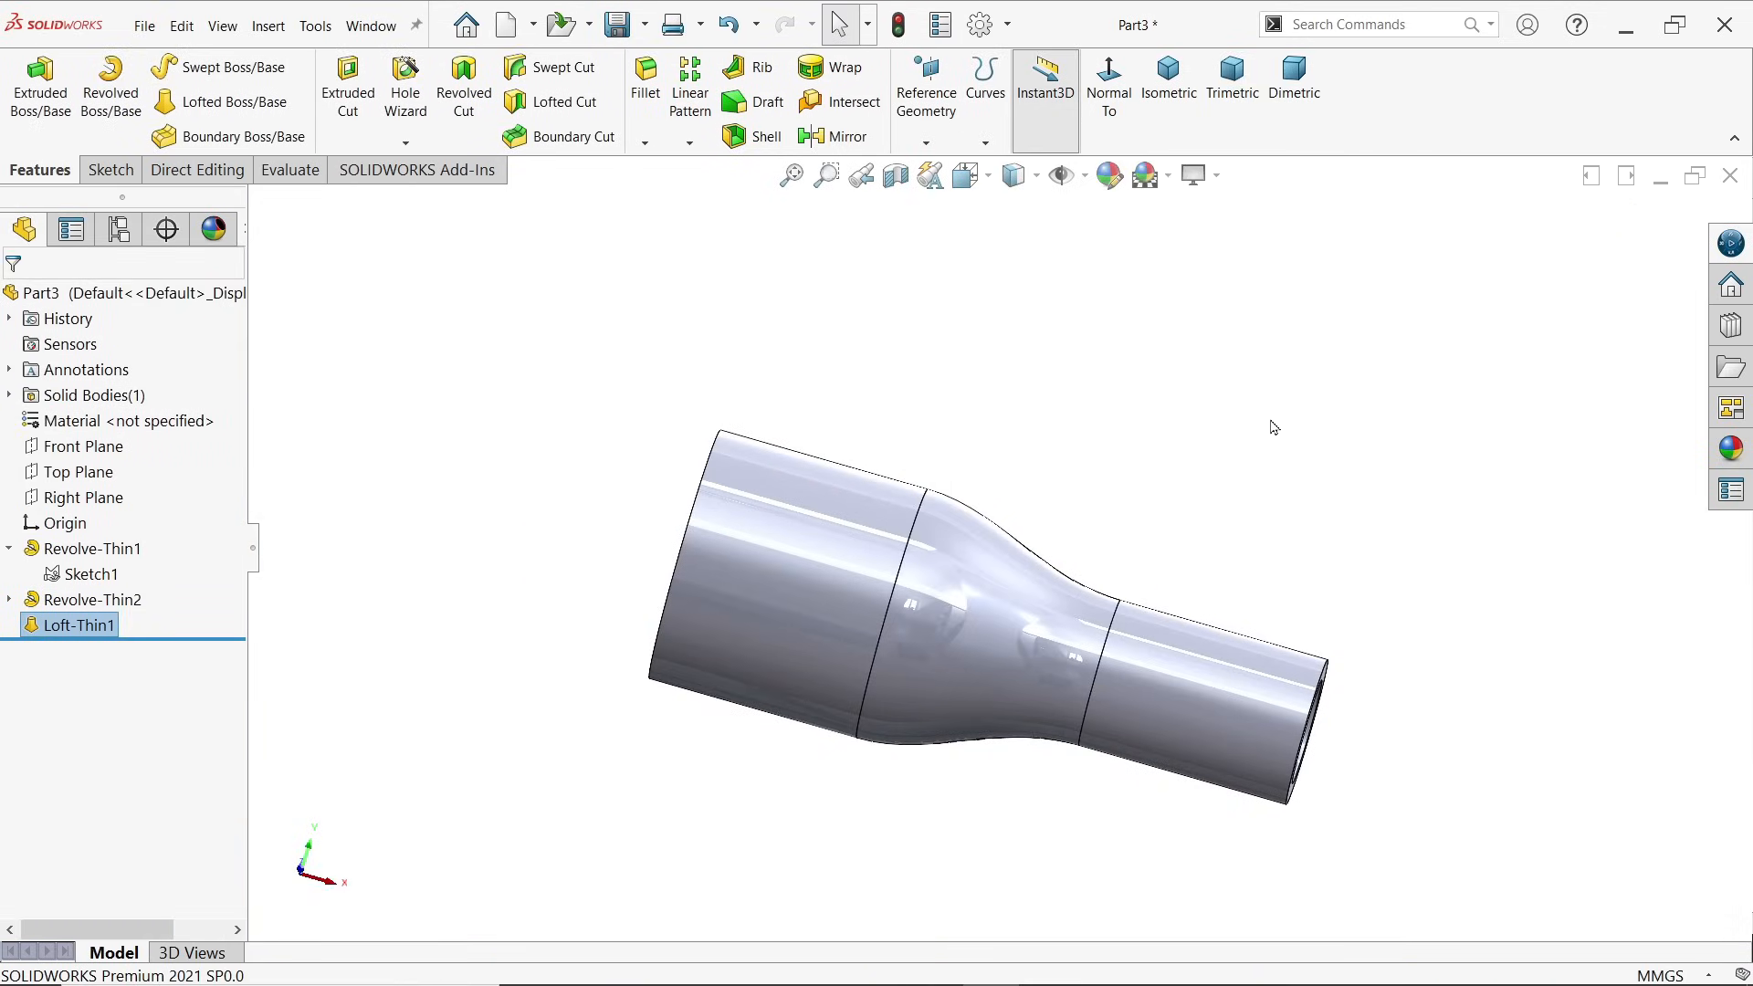
click(1278, 419)
middle_drag(1278, 419, 1096, 516)
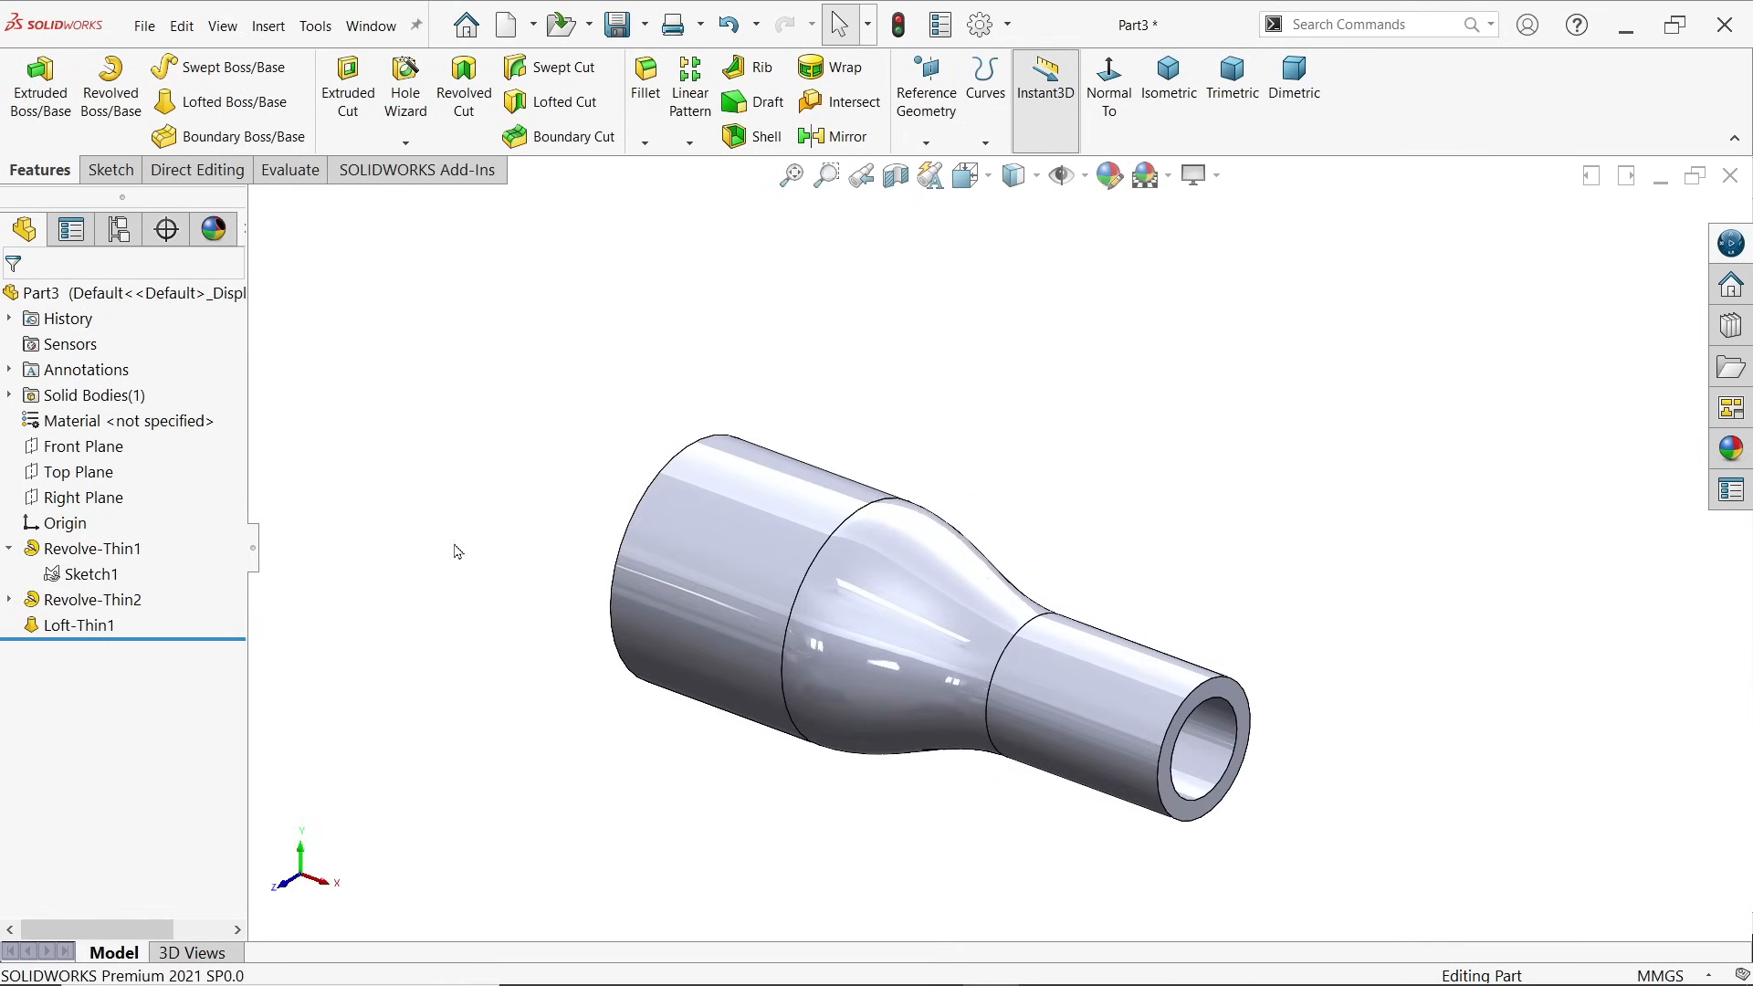
Step: Start a sketch on the Front Plane and draw a circle of about 5.35 mm diameter centred on the axis where the large tube meets the loft
click(71, 447)
click(84, 422)
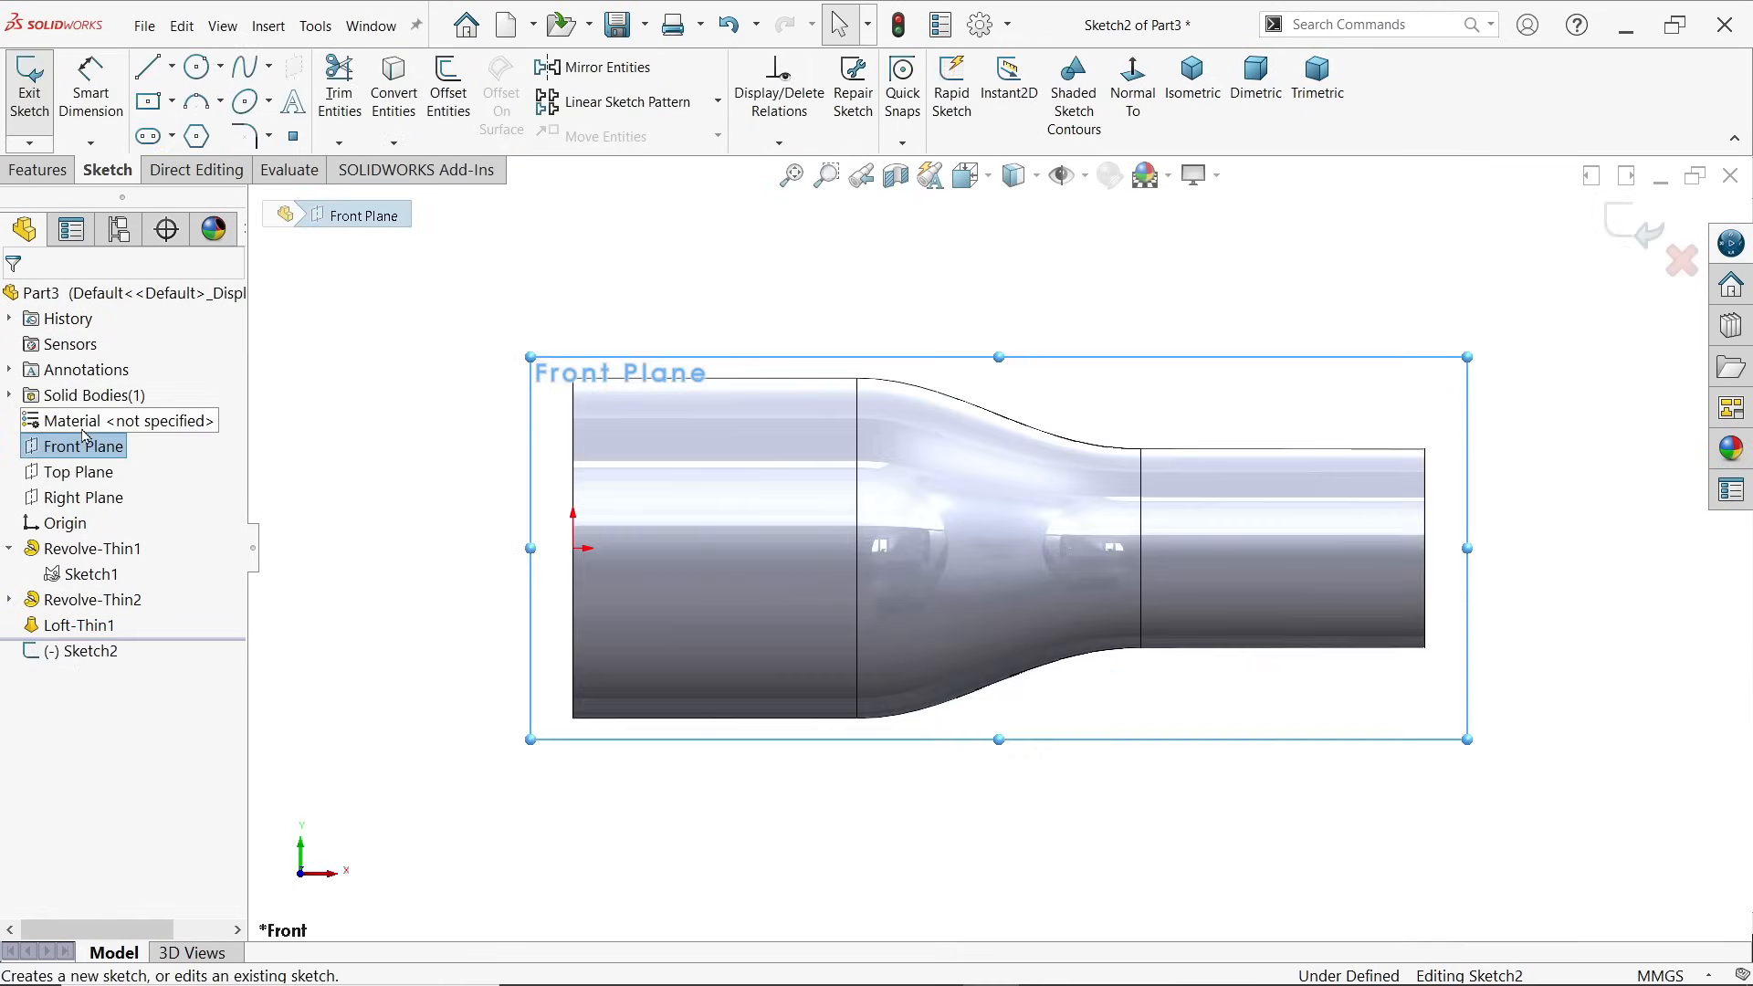
click(197, 71)
scroll(883, 571, down, 2)
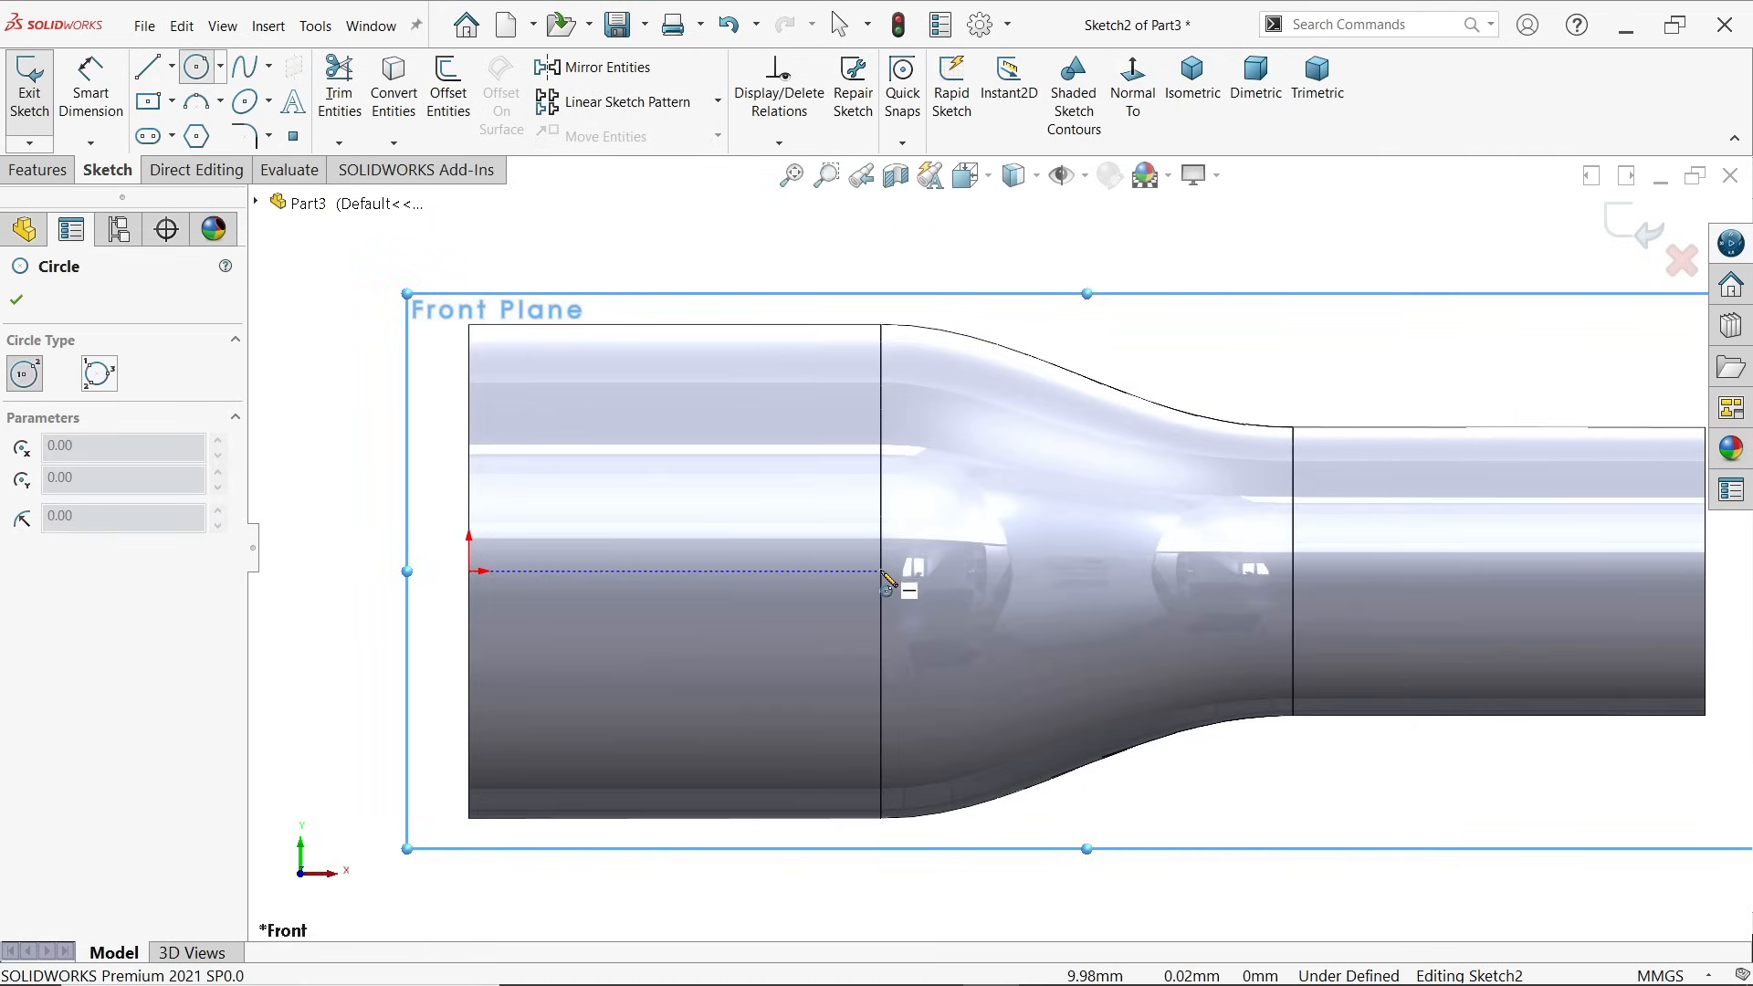
click(881, 571)
click(960, 485)
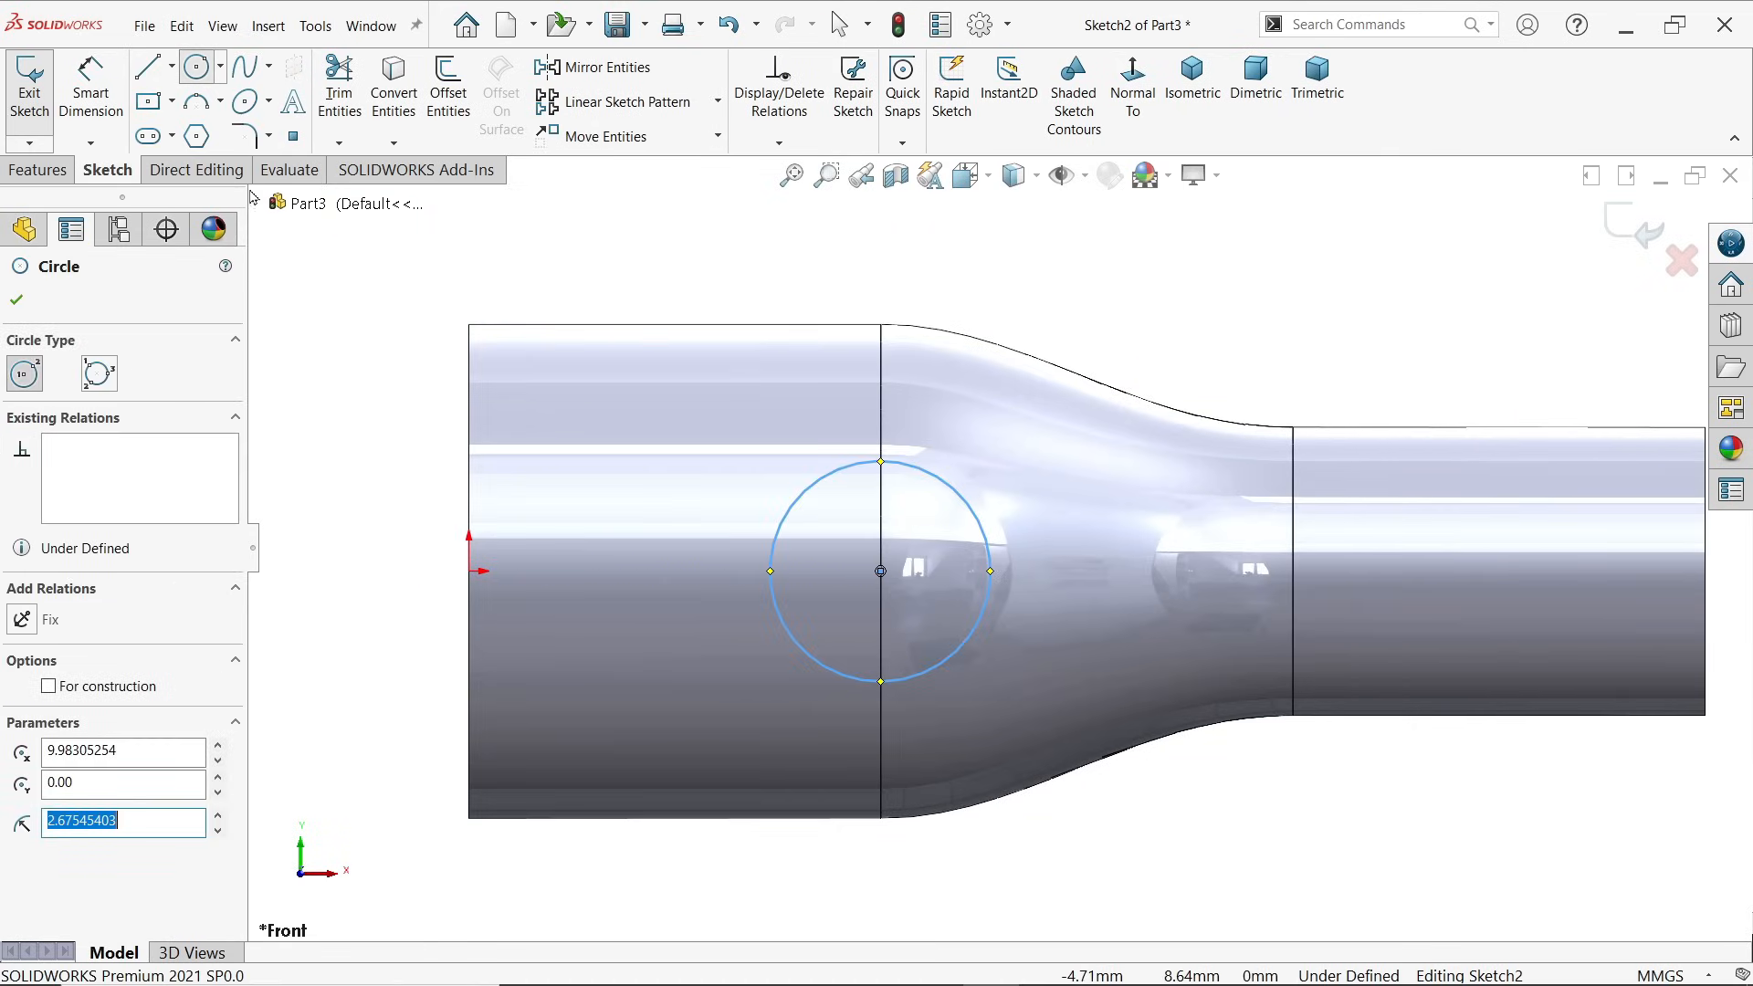
Step: Draw a horizontal line through the circle's centre, joining its two opposite quadrant points, and end the line chain
click(147, 67)
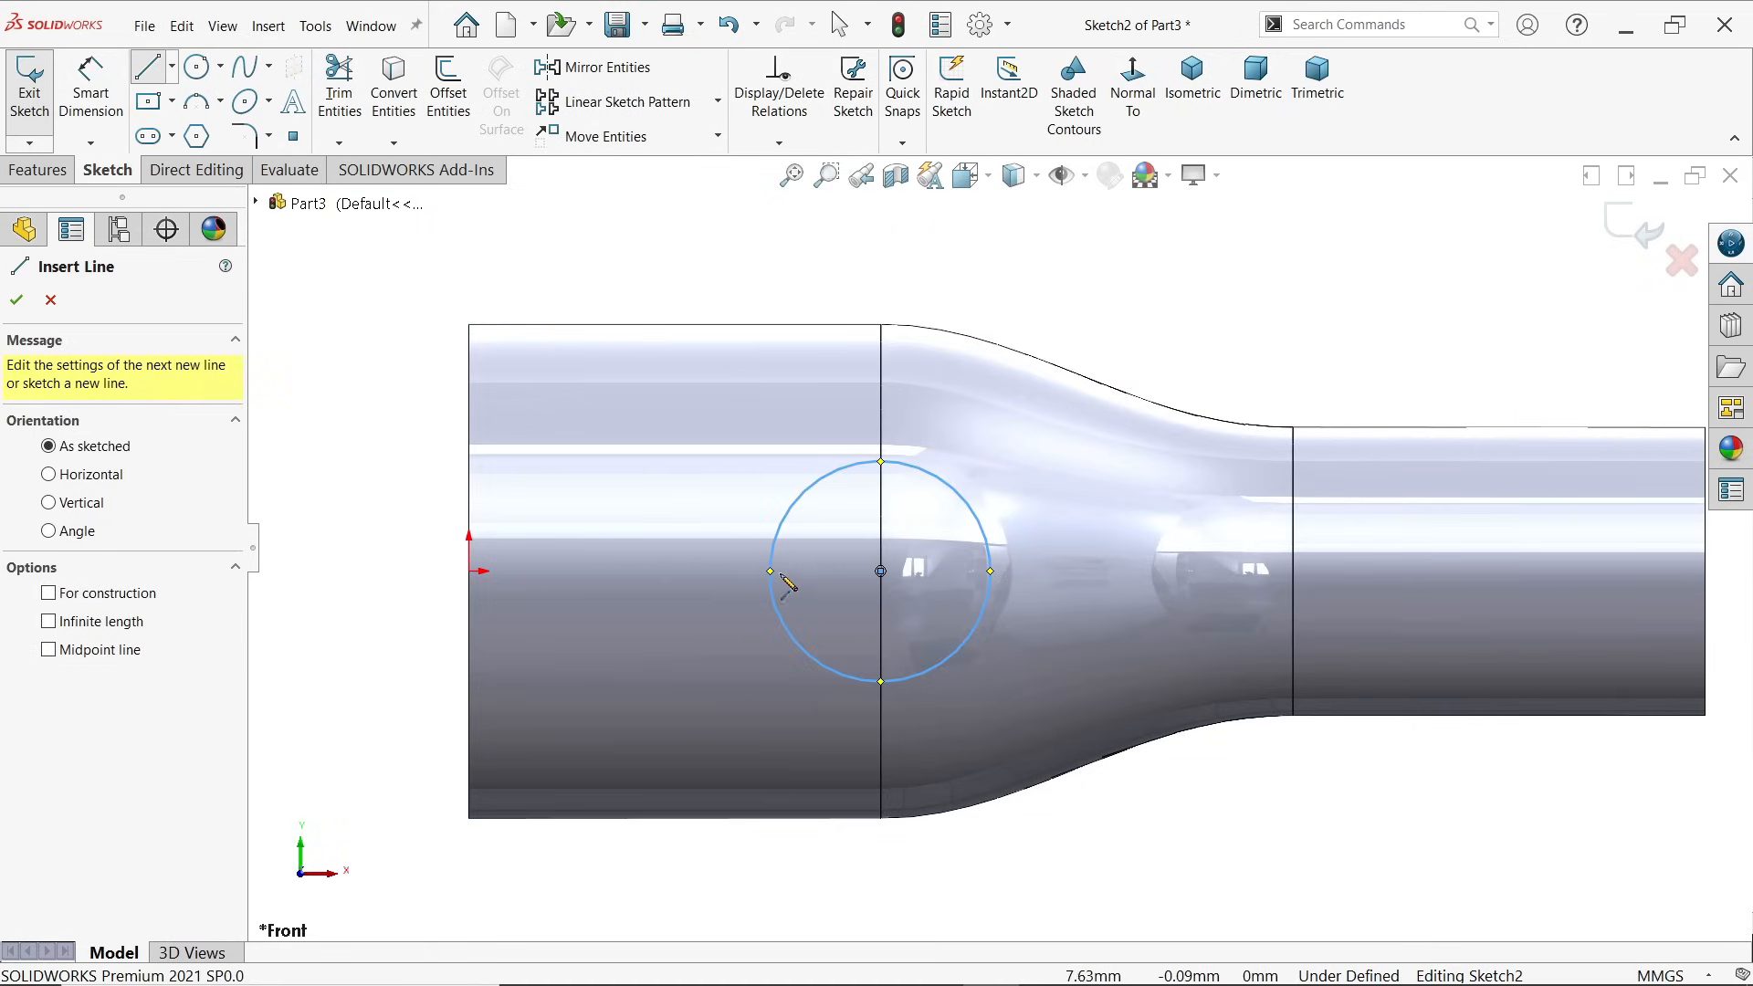
click(770, 571)
click(991, 570)
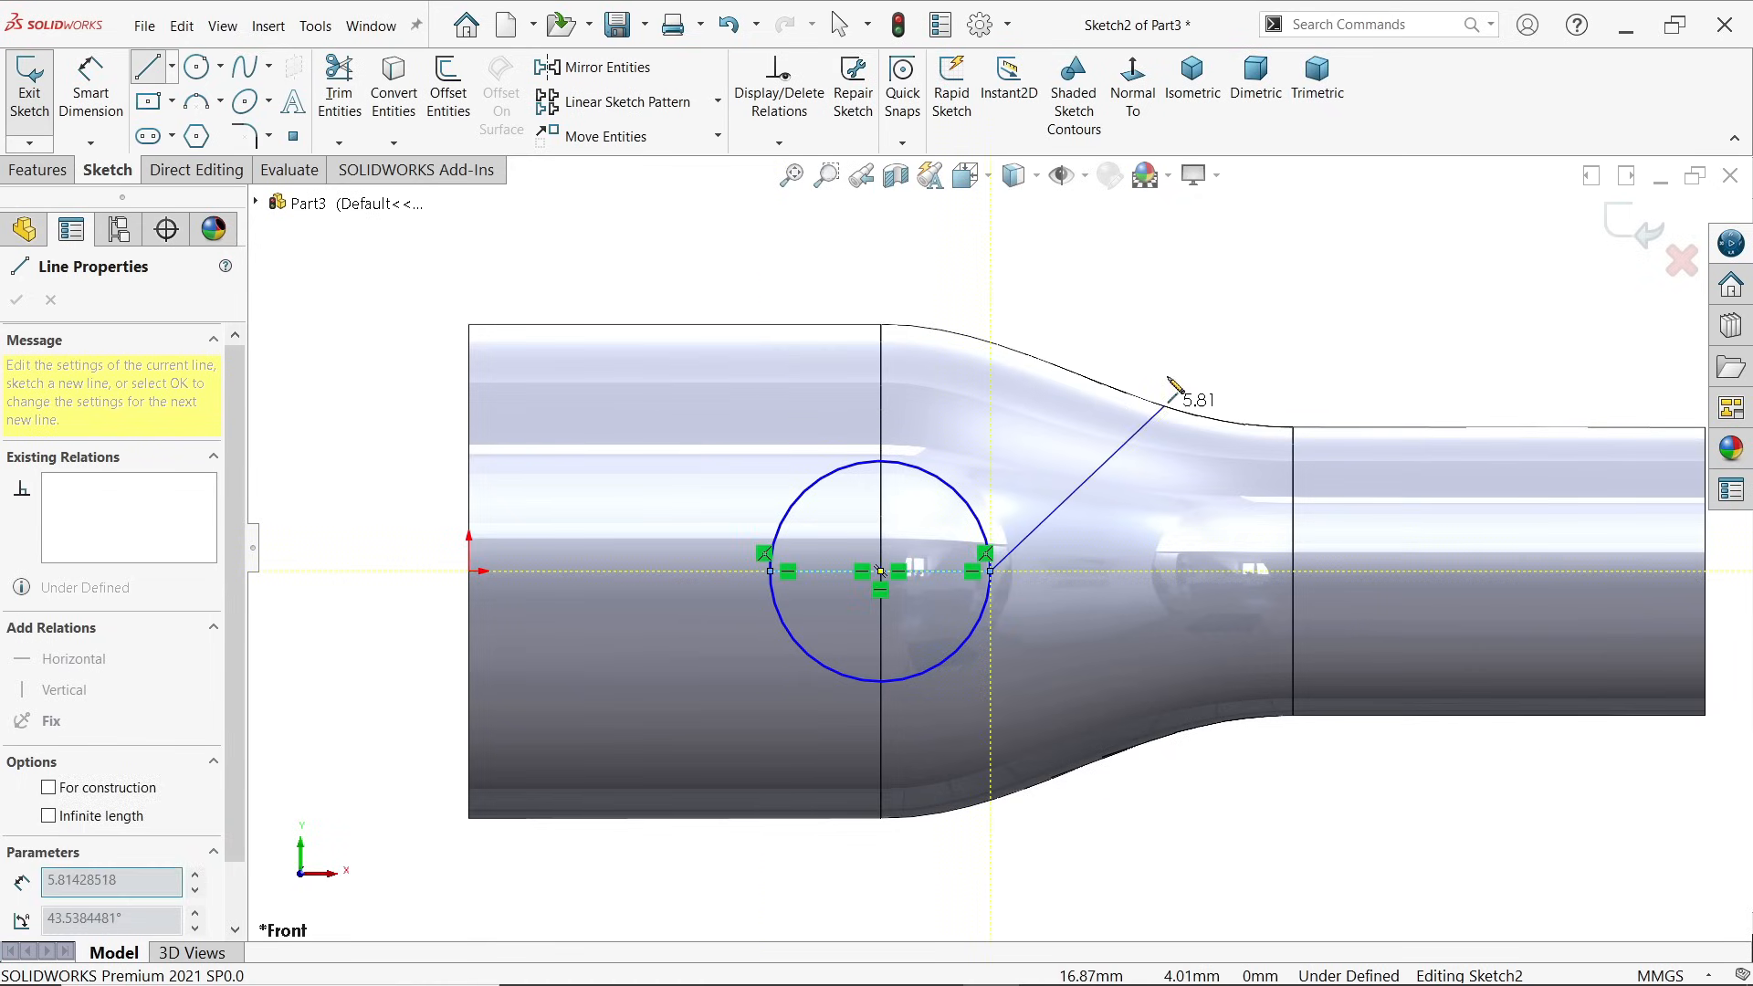
right_click(1168, 362)
click(1232, 376)
Step: Dimension the circle's diameter at 2 mm, and change that dimension to 5 mm
click(92, 86)
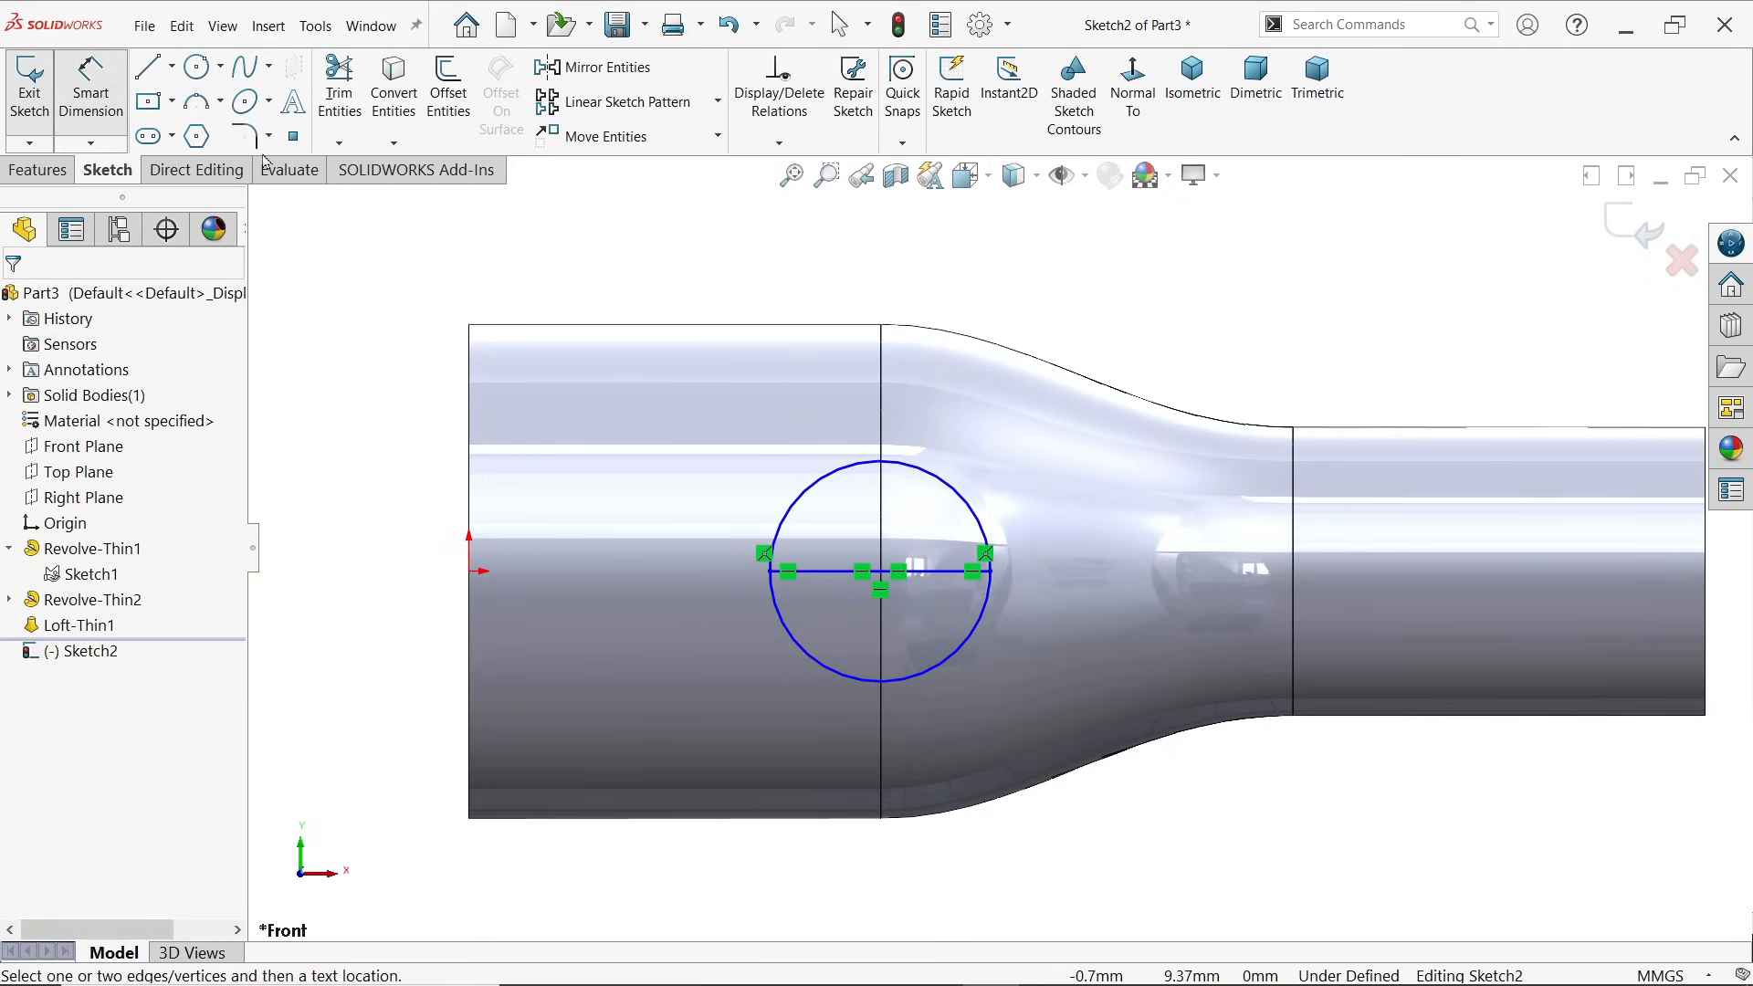
click(826, 470)
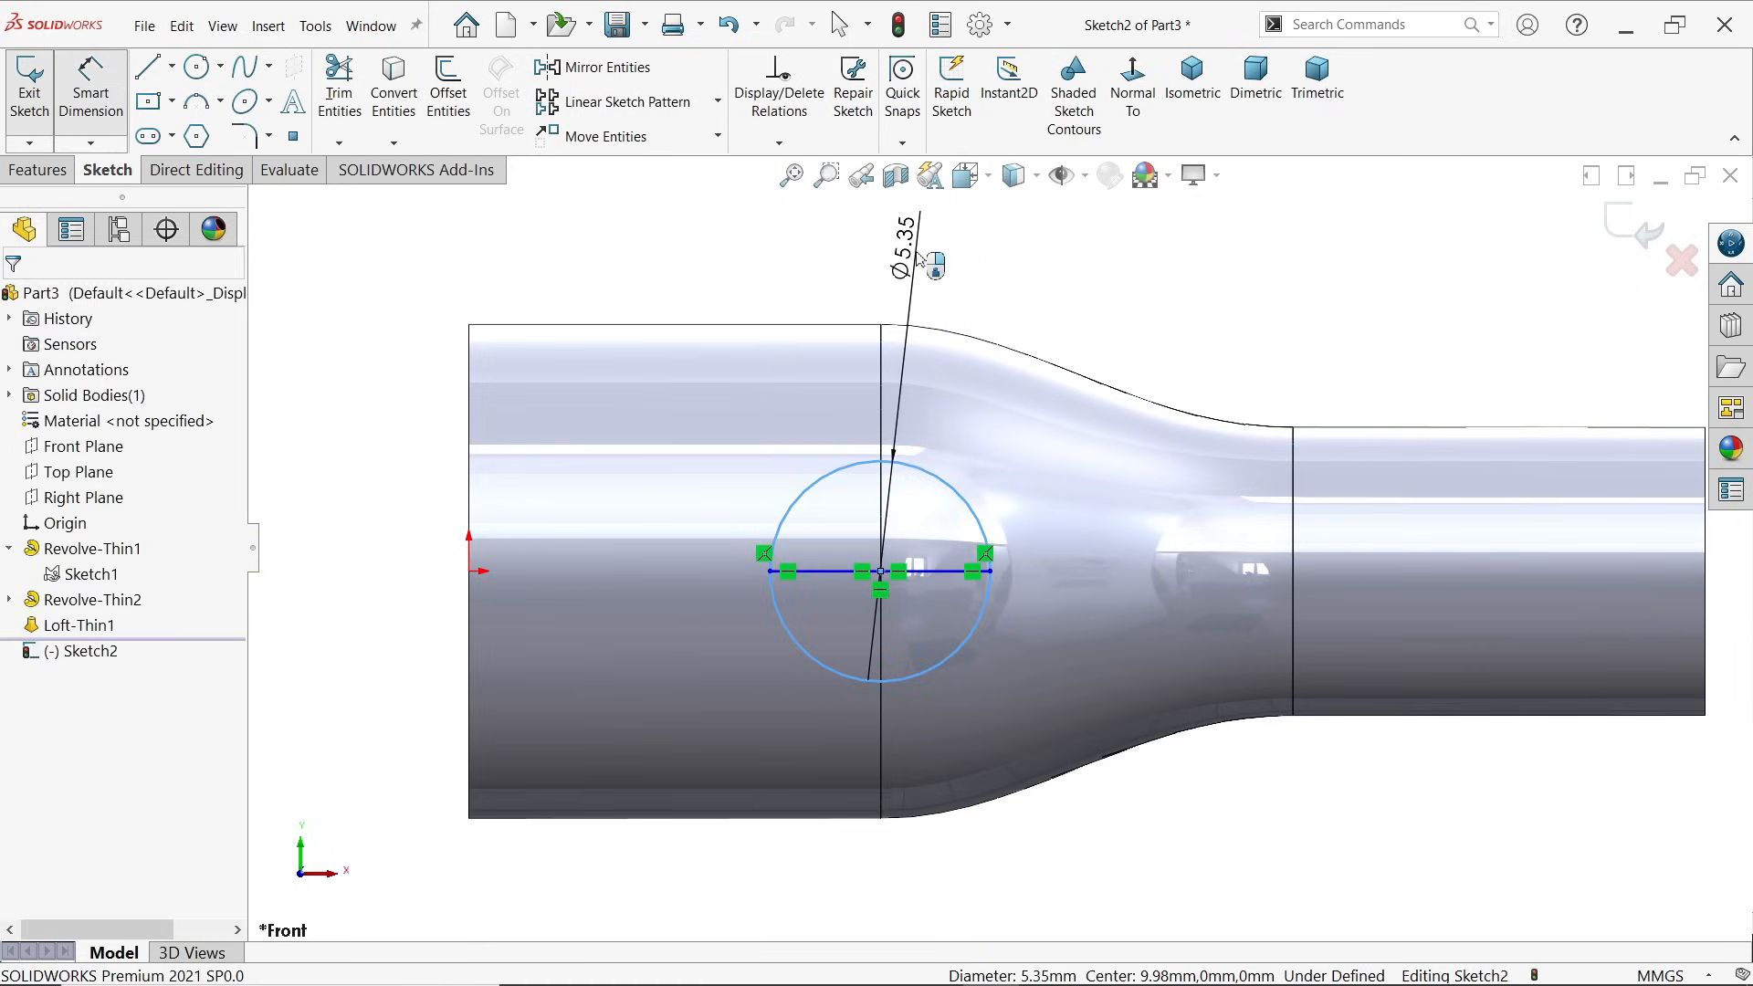
click(909, 242)
text(2)
key(Return)
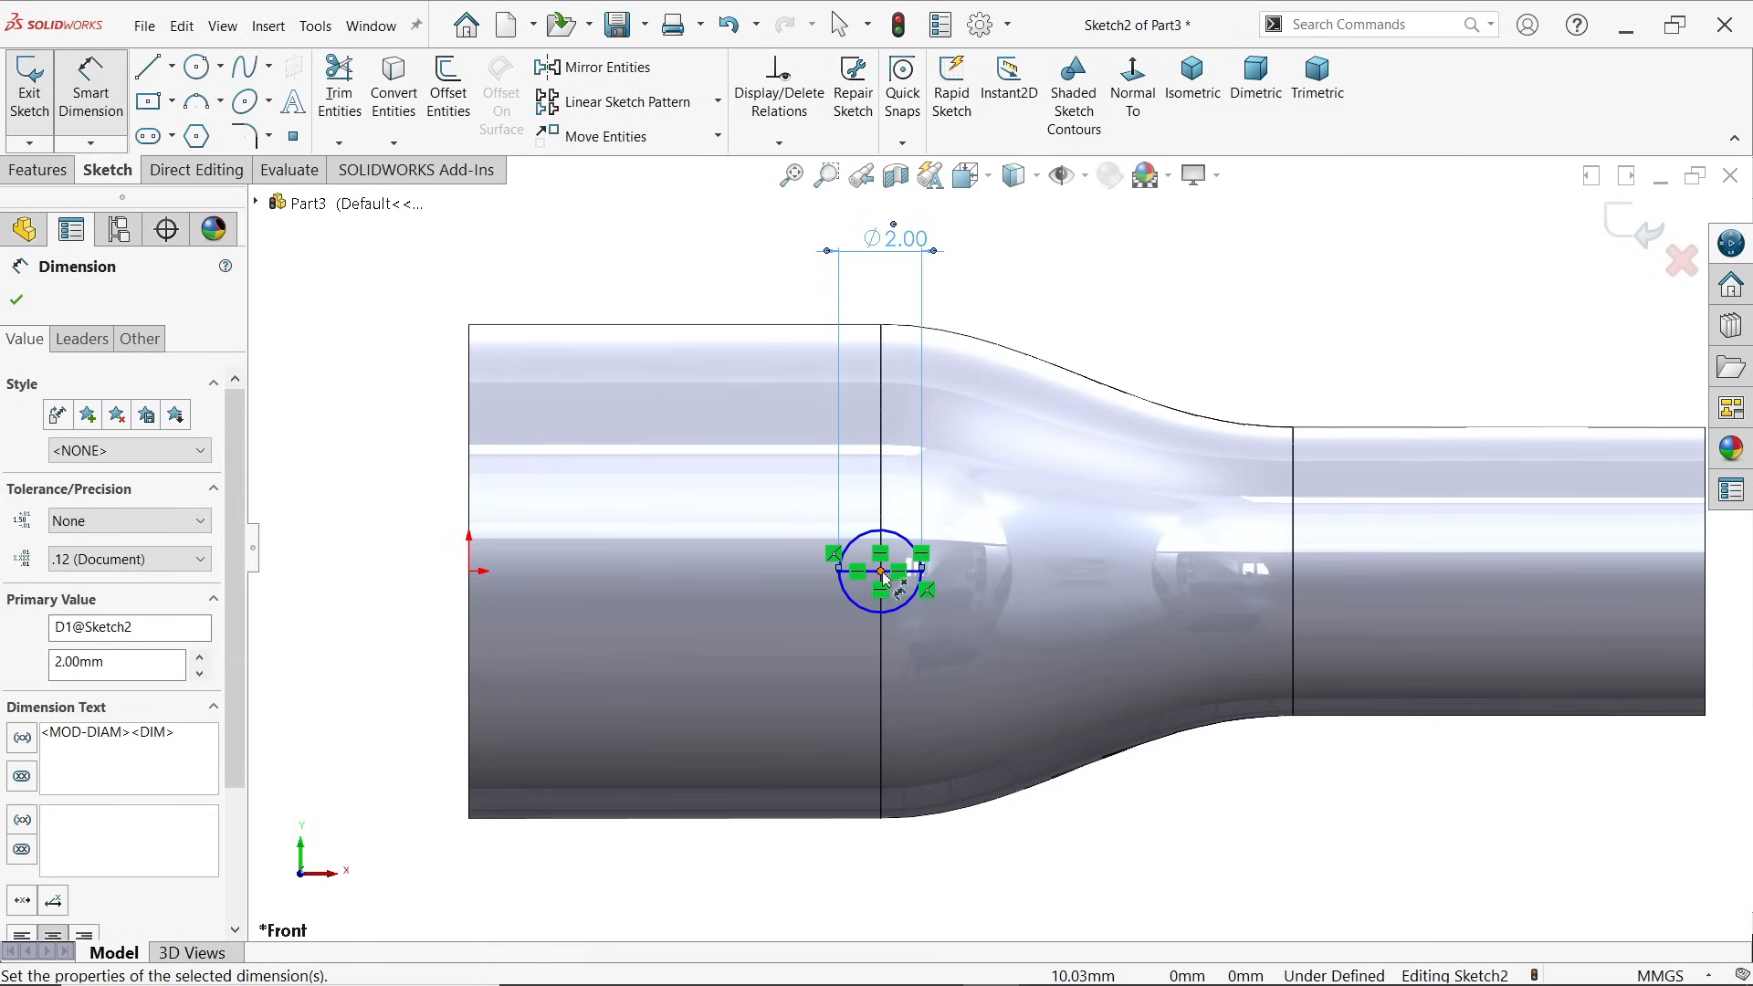
double_click(897, 240)
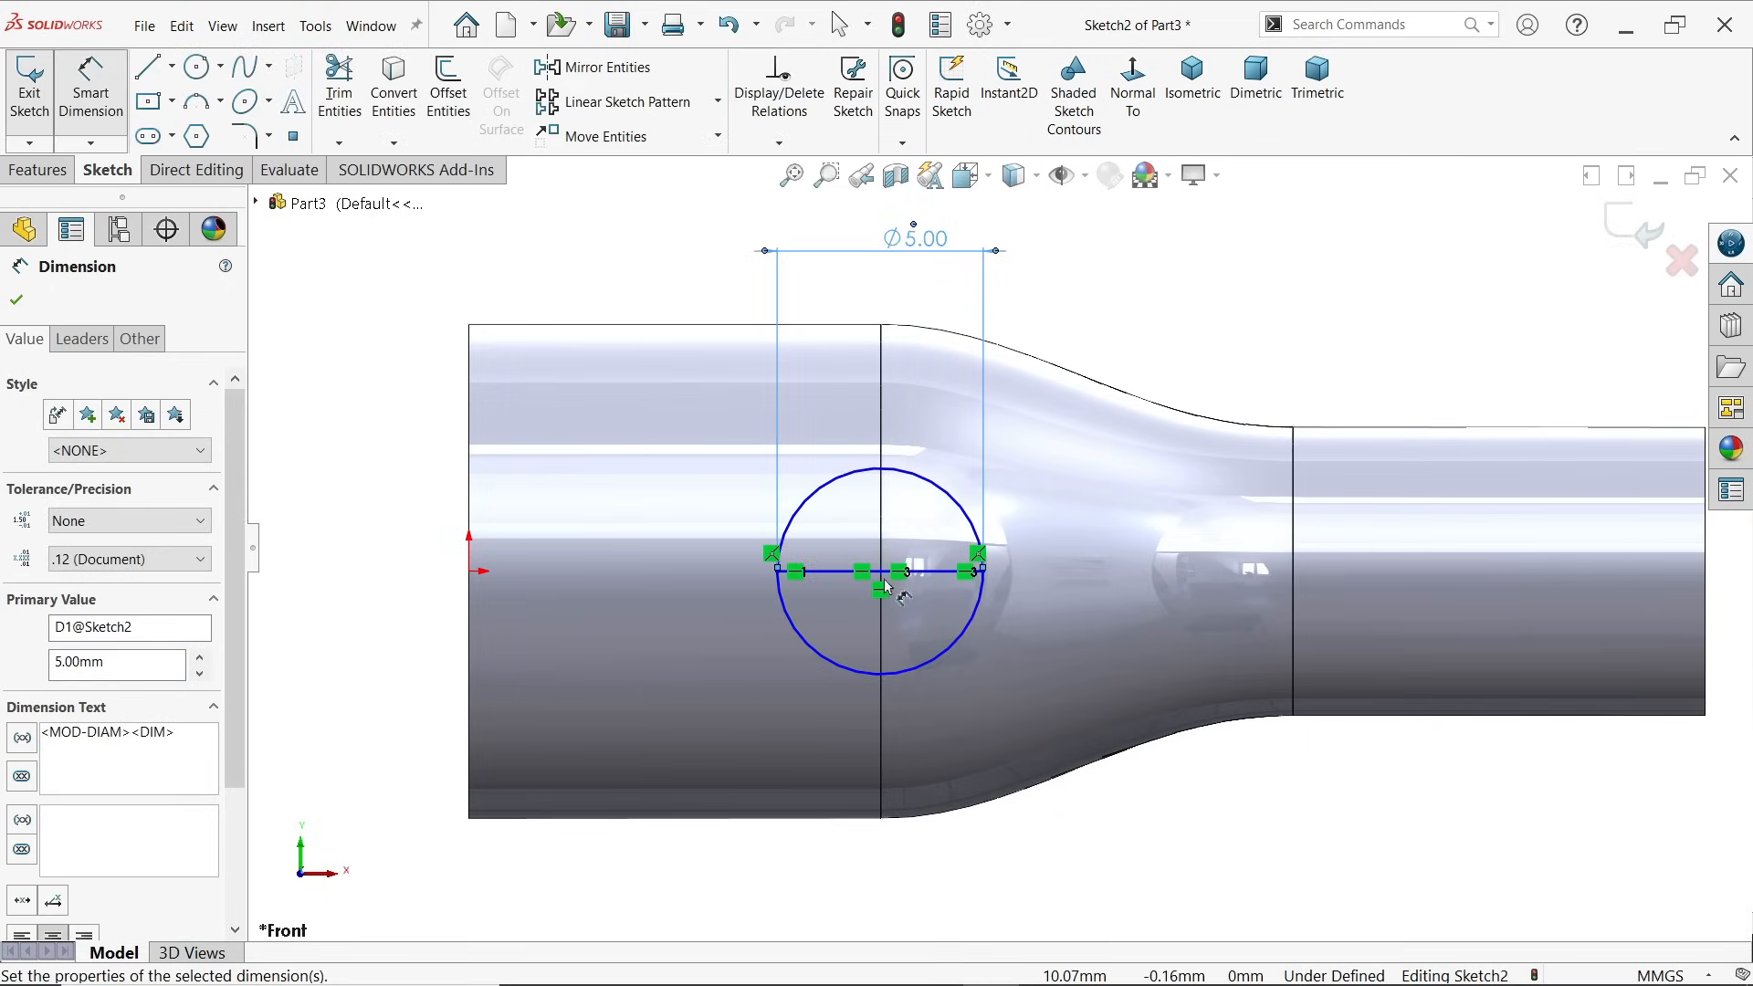
Step: Dimension the horizontal distance from the origin to the circle's centre as 10 mm
click(884, 575)
click(469, 573)
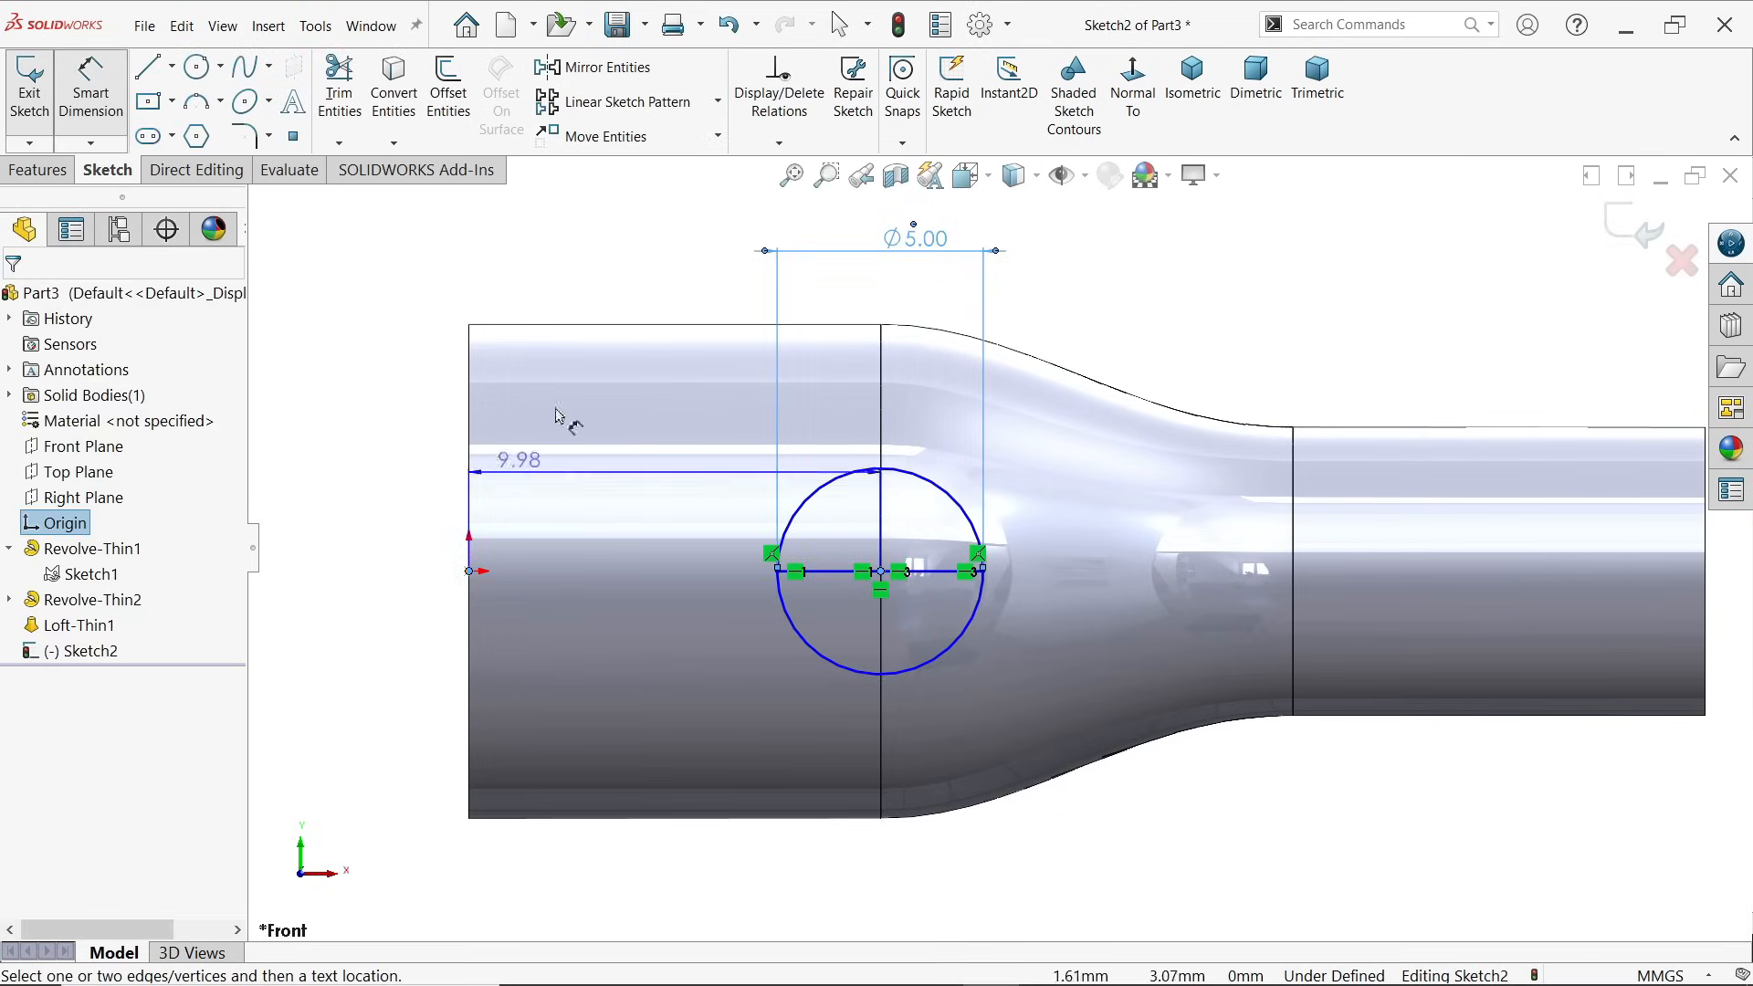
click(676, 266)
text(10)
key(Return)
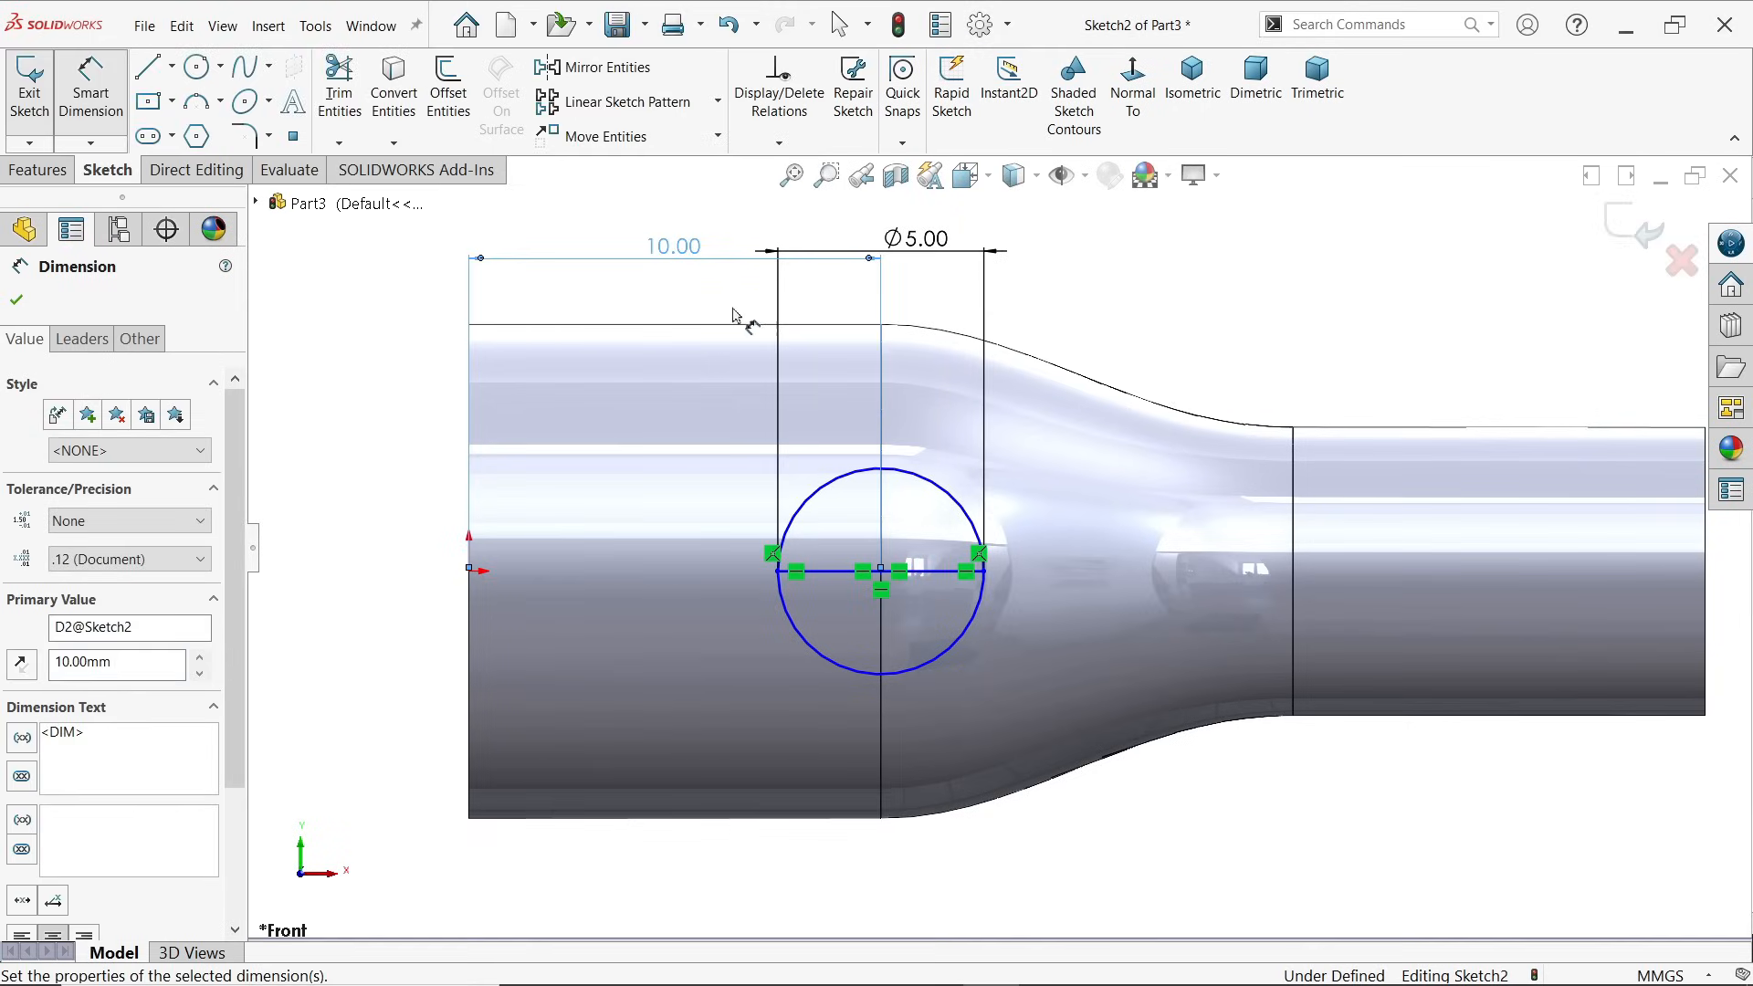
click(16, 299)
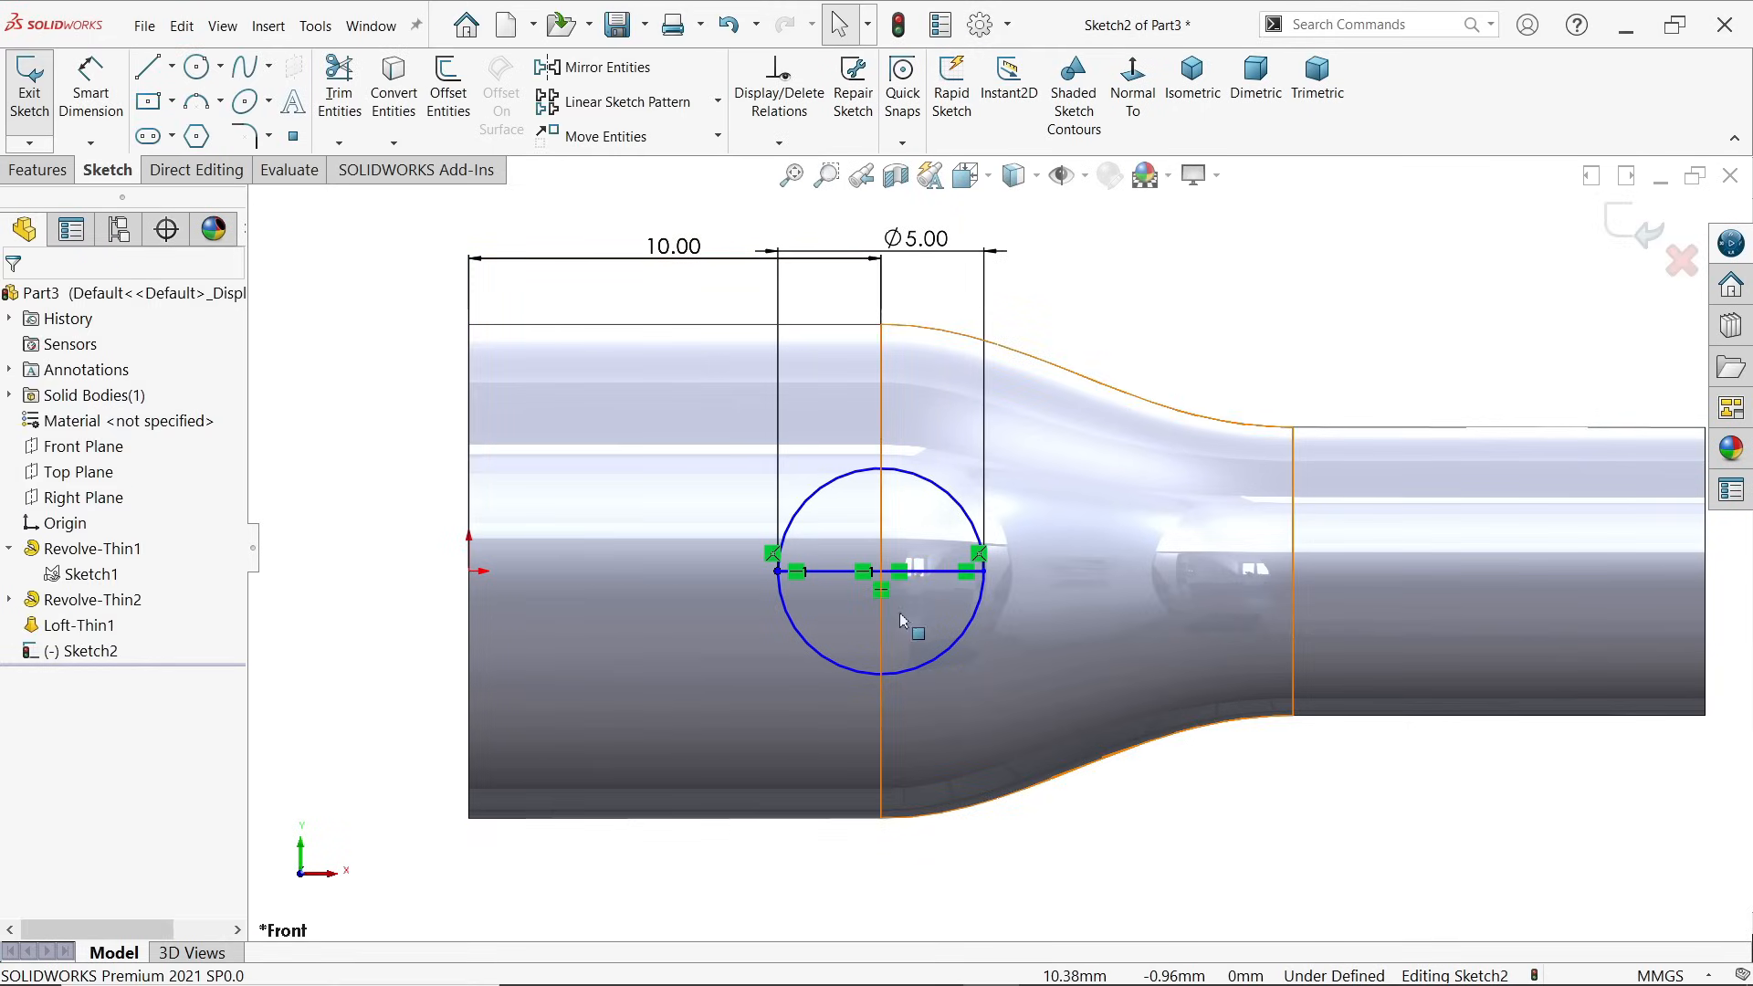
Step: Add a Horizontal relation between the circle's centre point and the origin
click(880, 572)
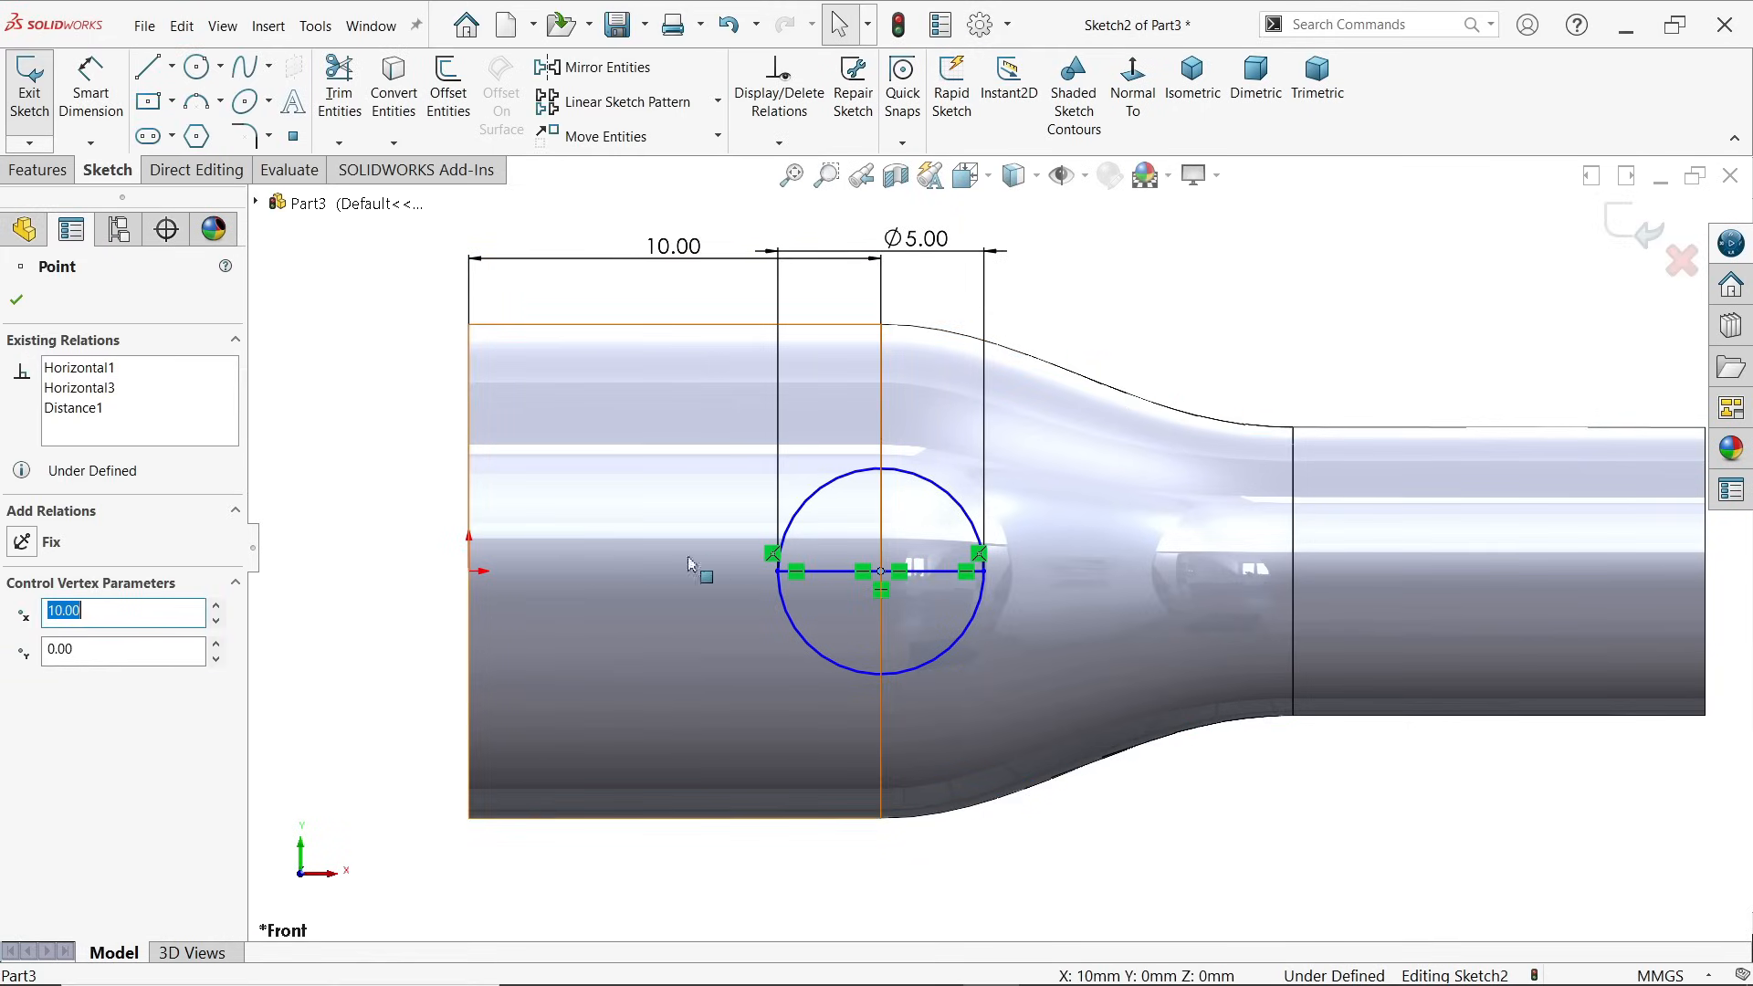
ctrl+click(470, 572)
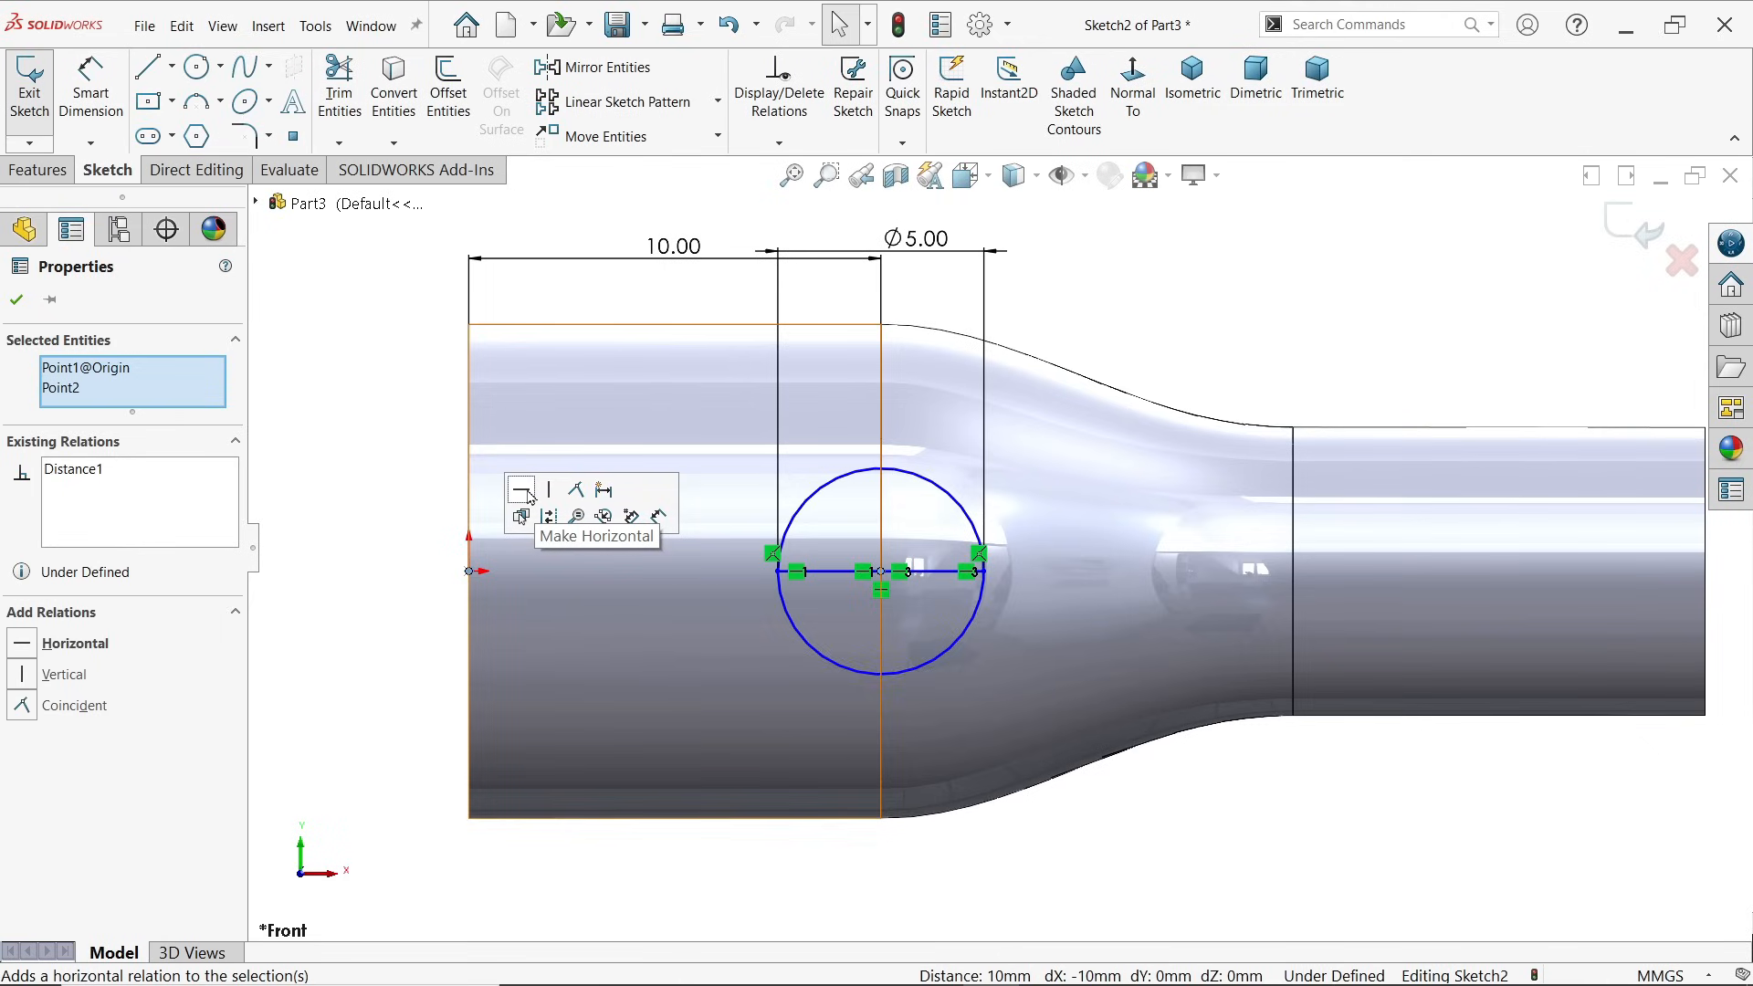
click(529, 497)
click(406, 438)
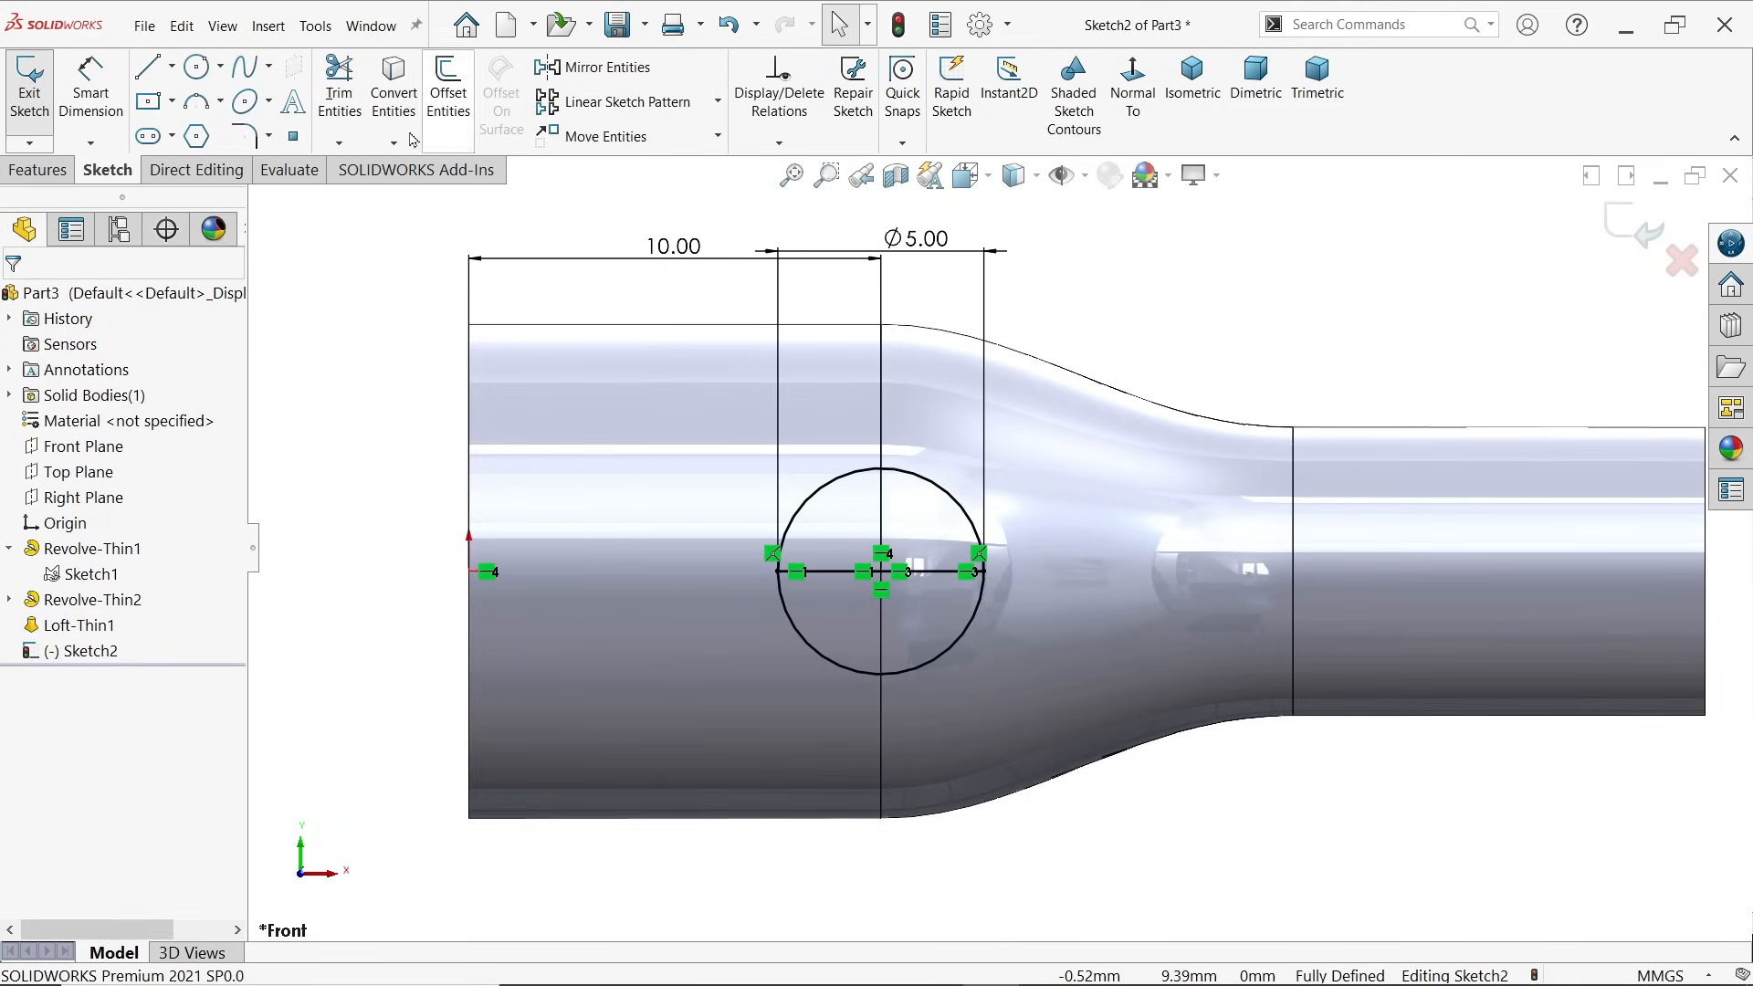
Step: Trim away the lower half of the circle, leaving a semicircle closed by the horizontal line
click(339, 89)
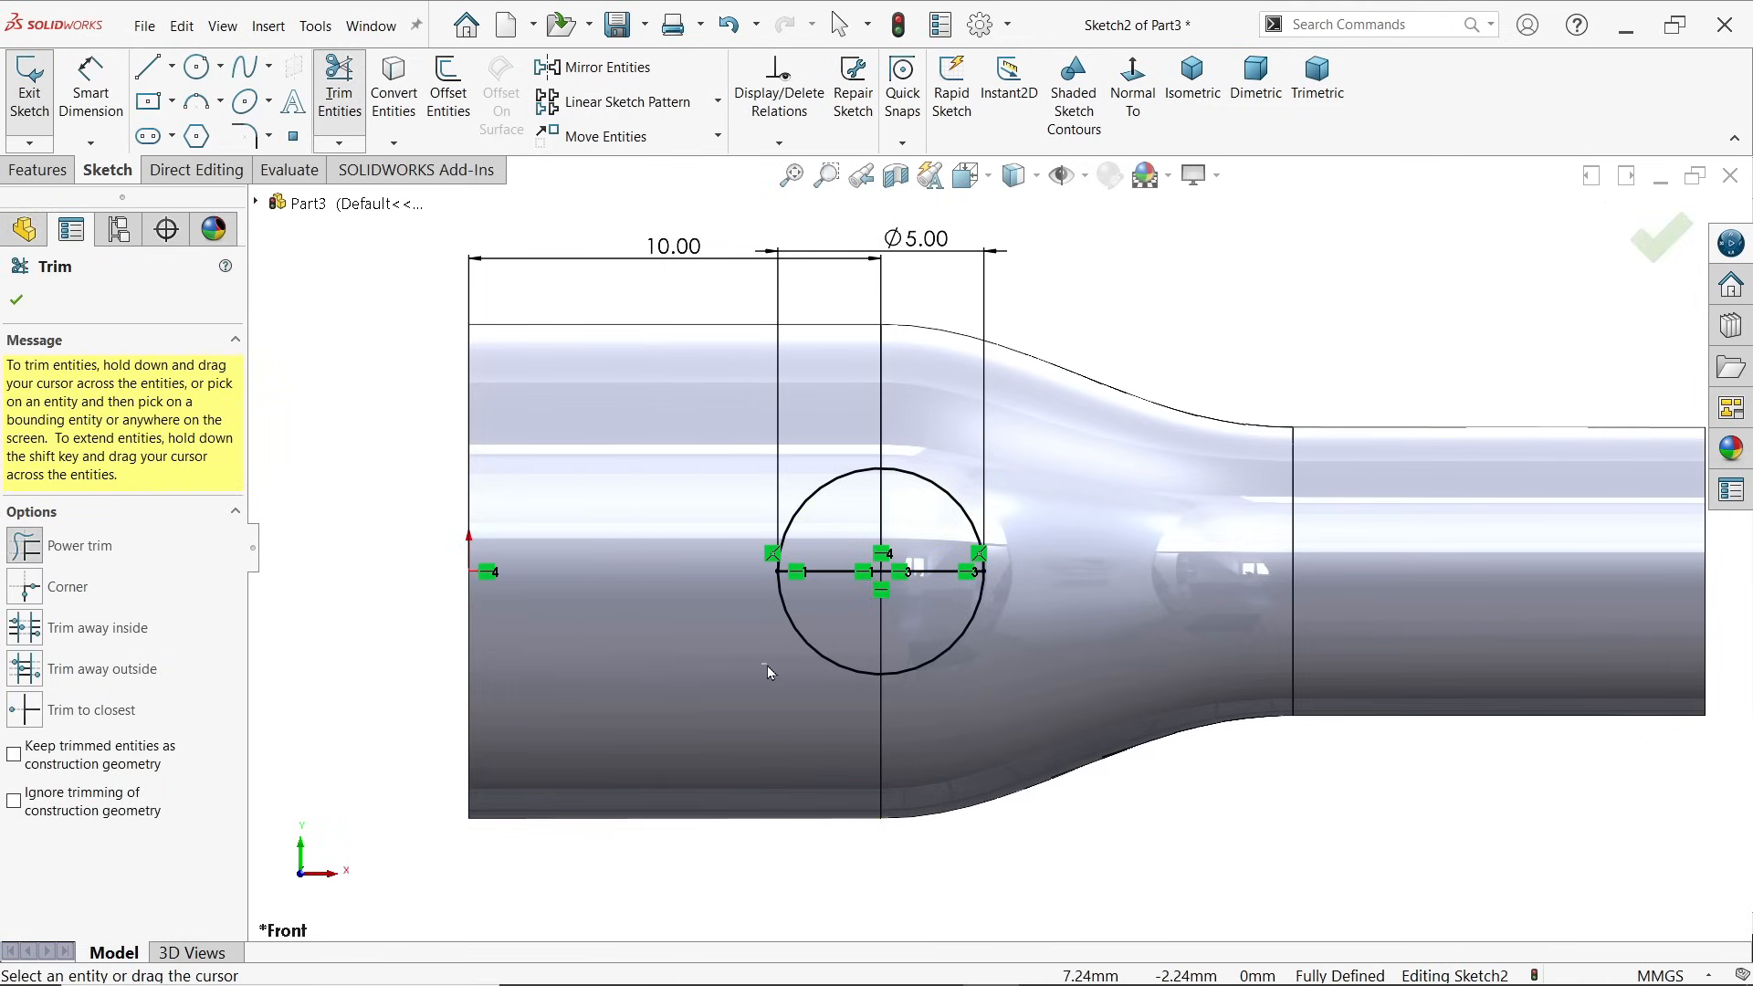
drag(767, 667, 834, 656)
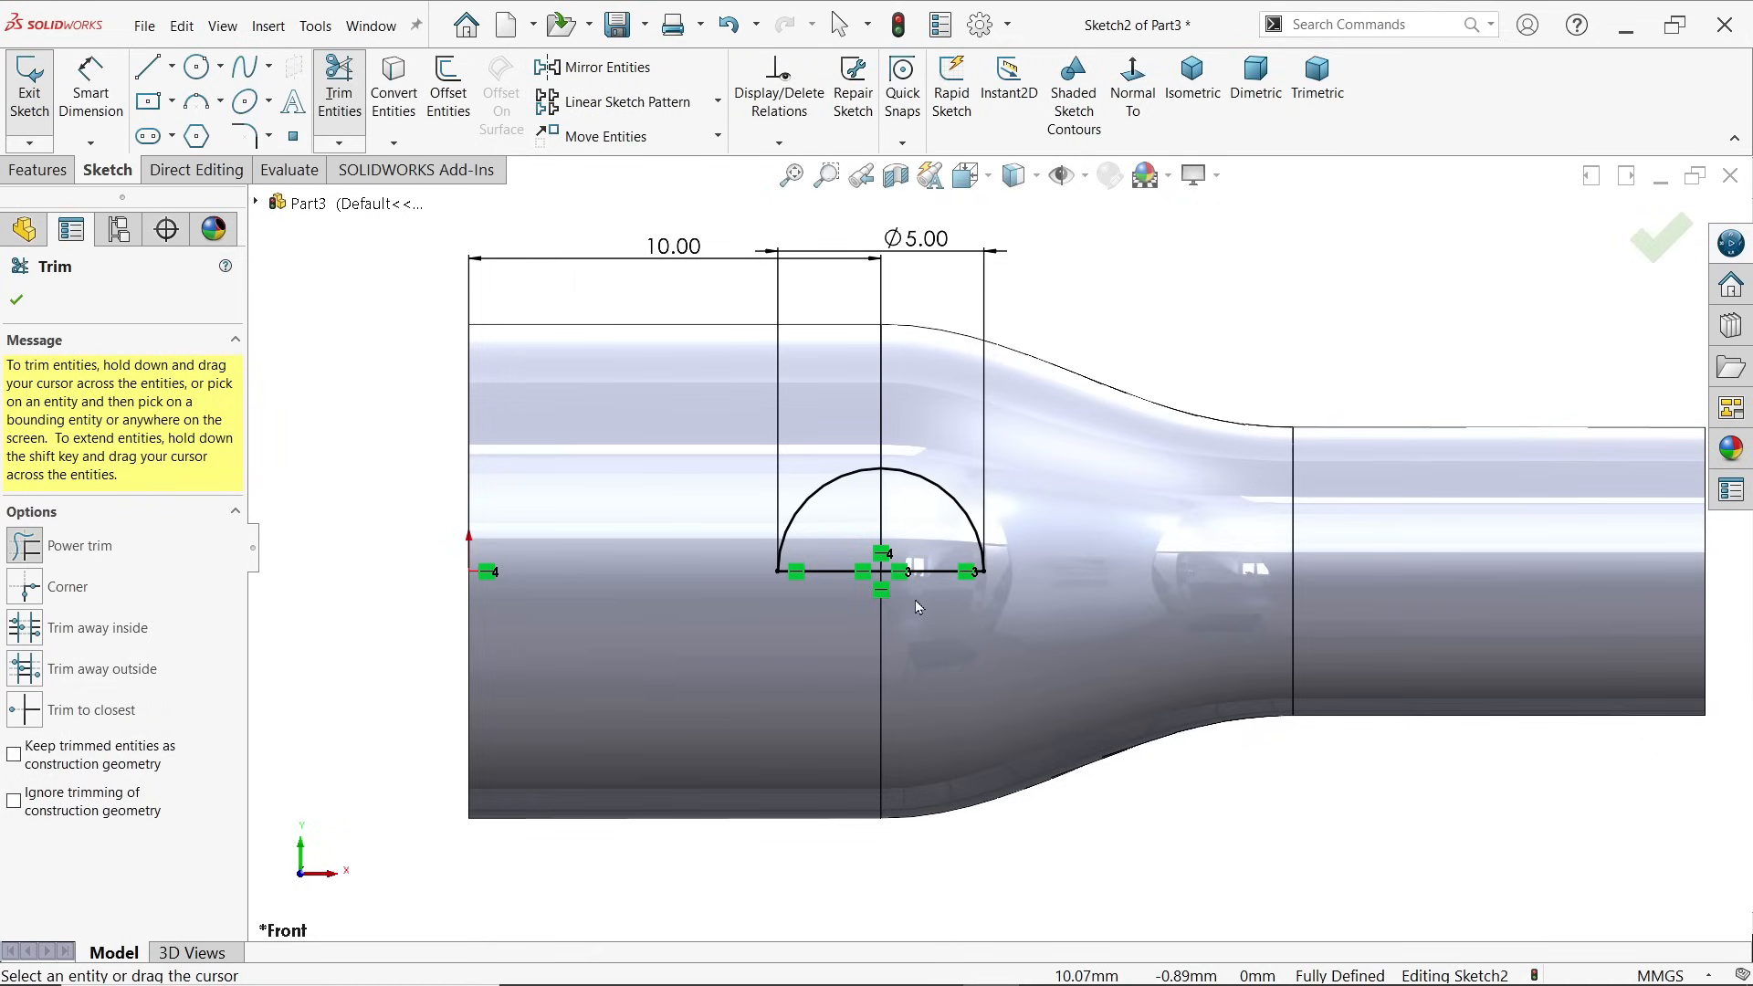
click(17, 300)
Step: Start a boss revolve of the semicircle about its straight diameter line, and check the sphere preview through the nozzle's large opening
click(37, 170)
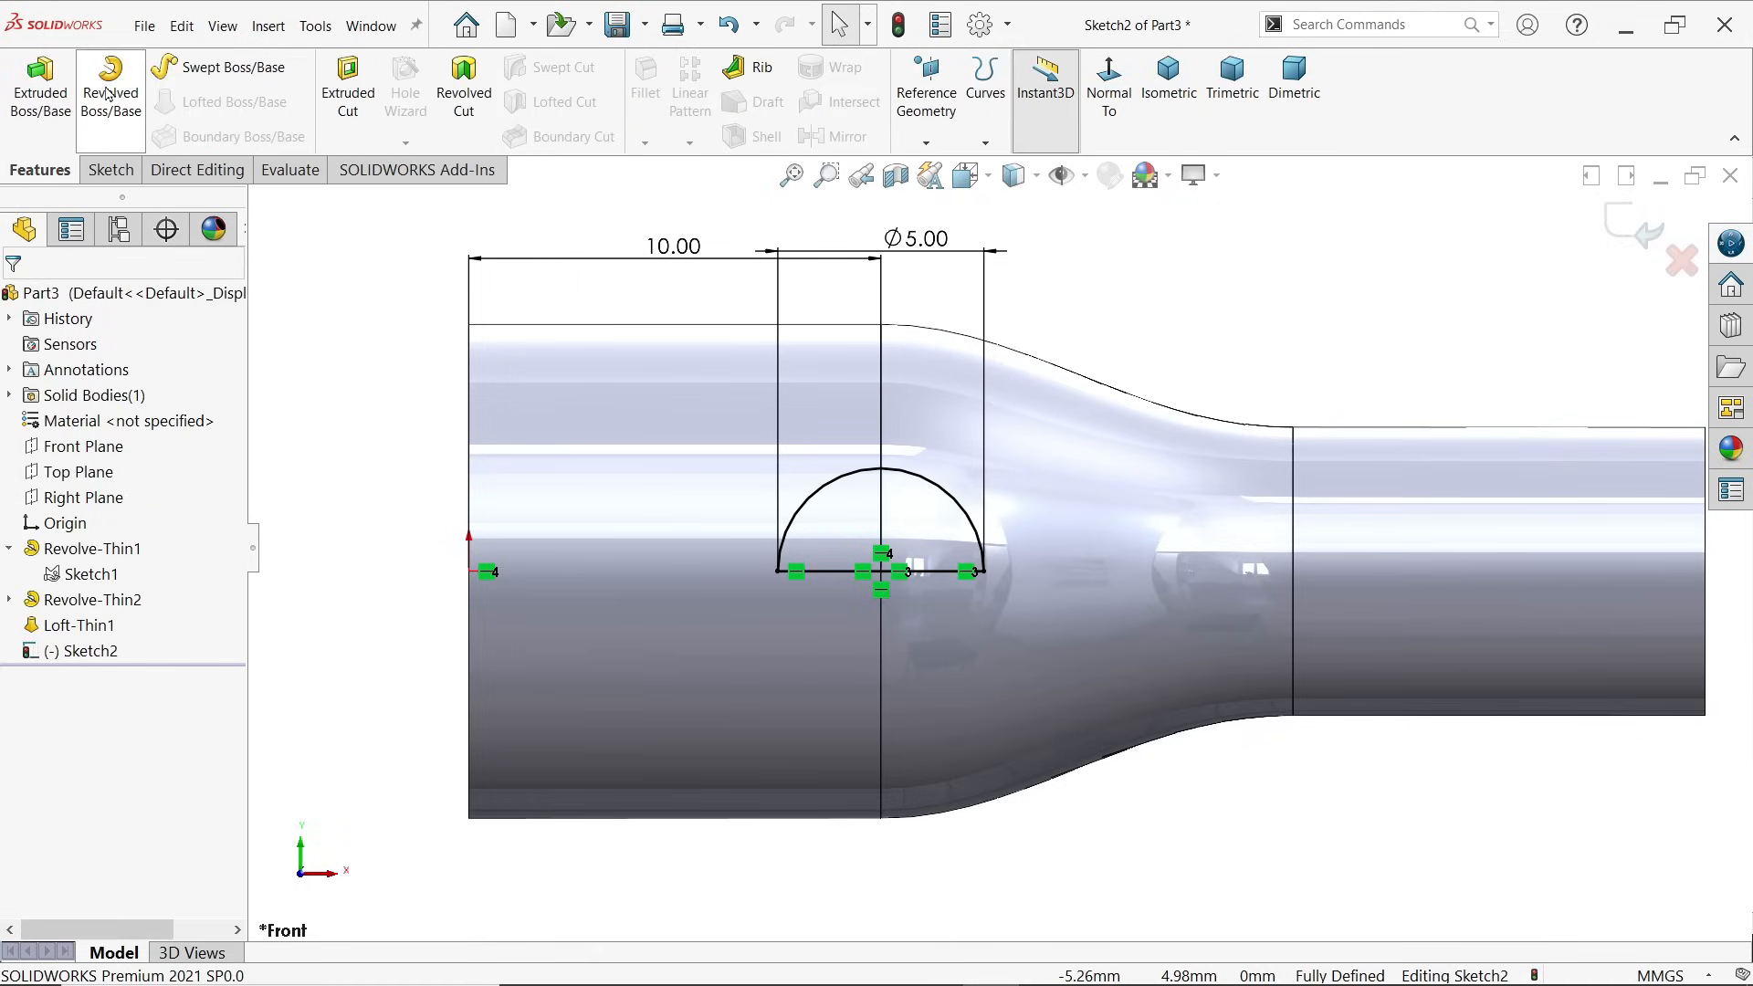
click(109, 94)
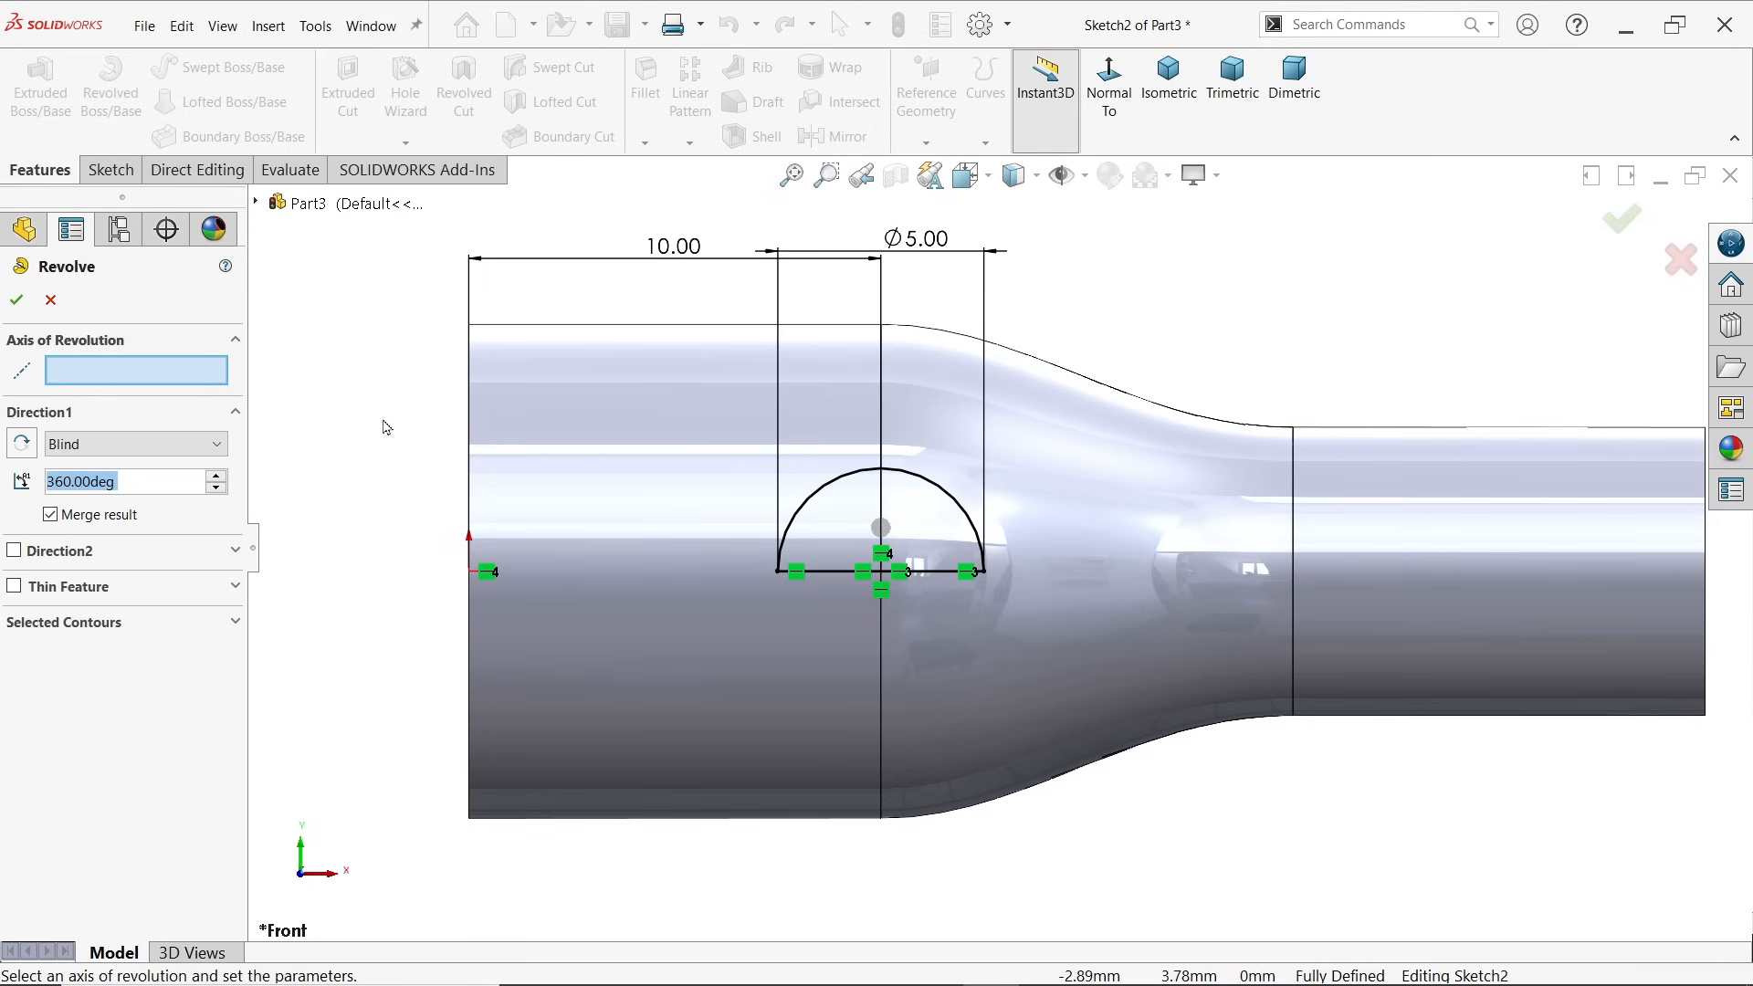
middle_drag(548, 428, 516, 536)
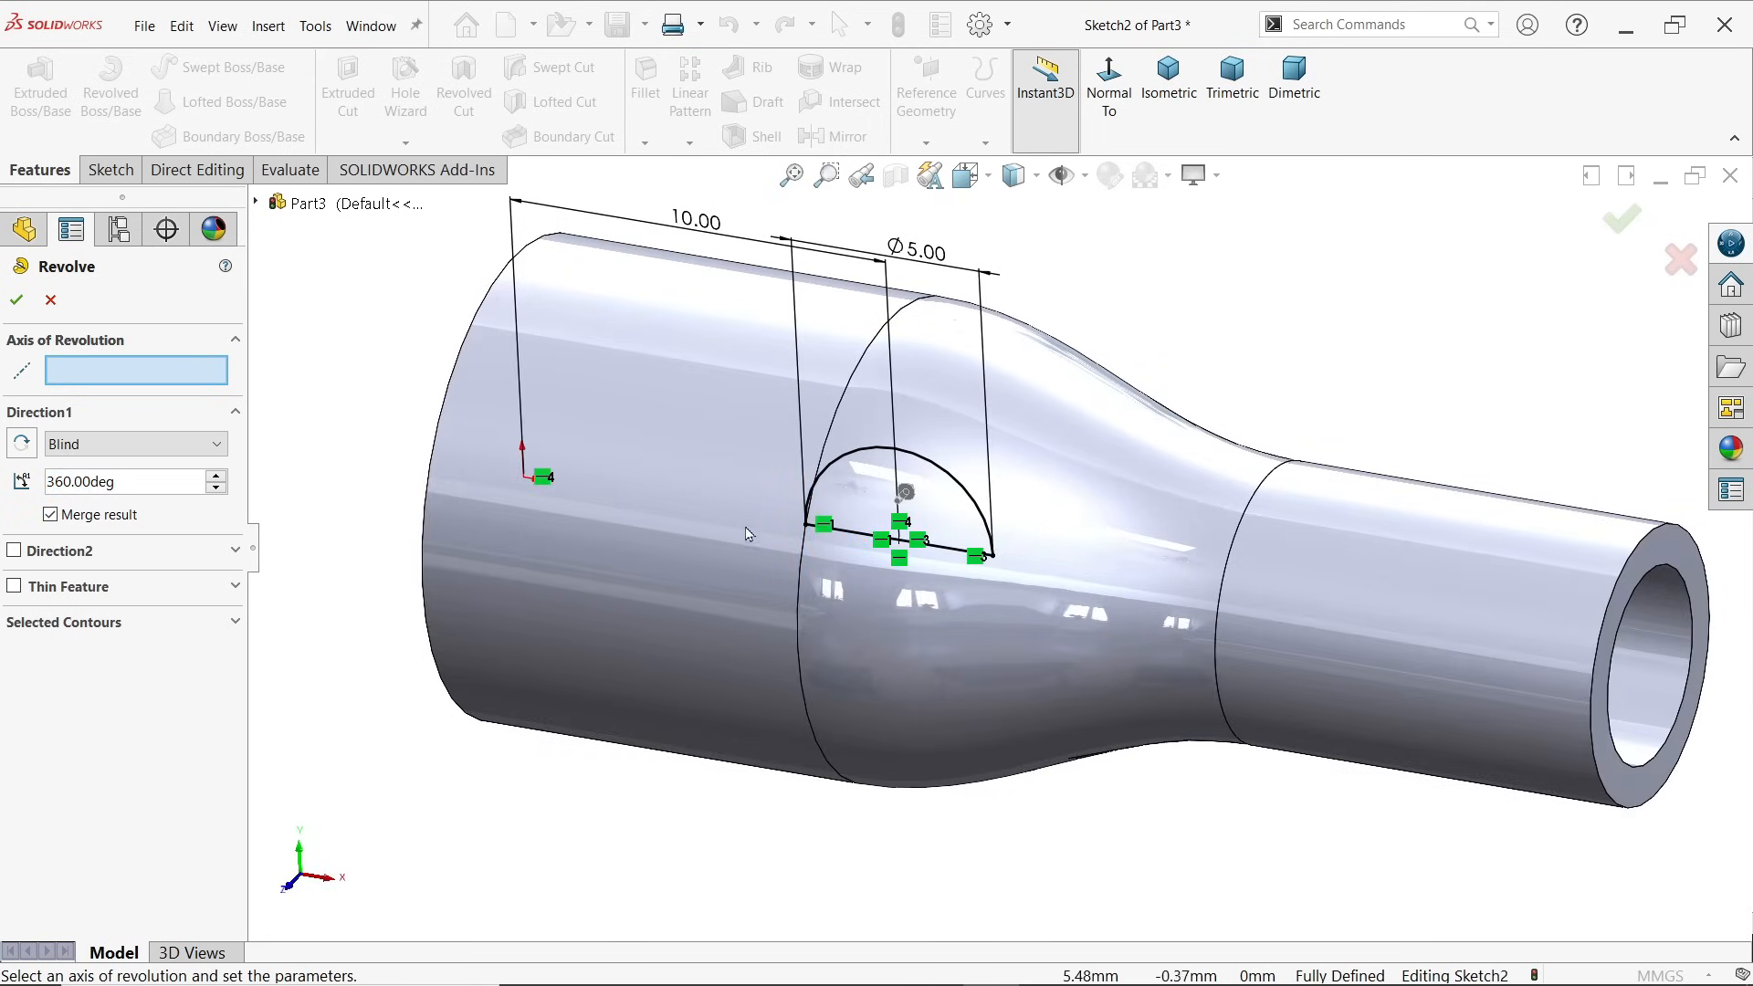
click(948, 548)
scroll(941, 525, down, 3)
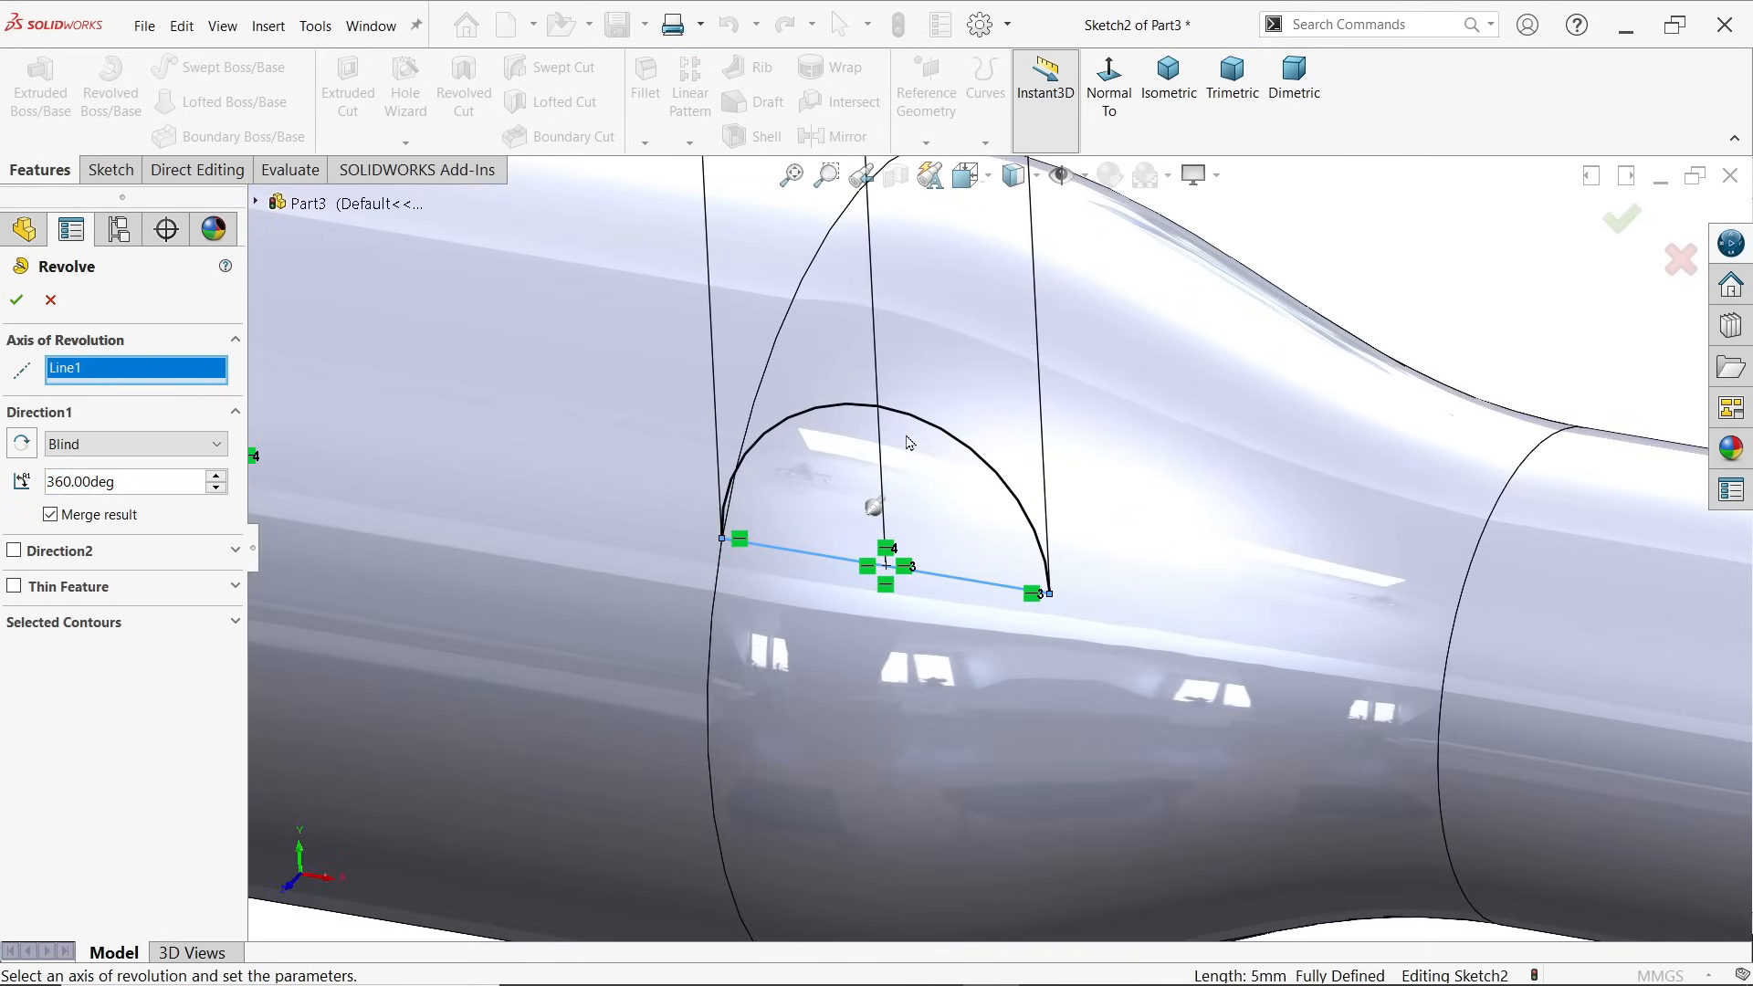
scroll(908, 443, up, 3)
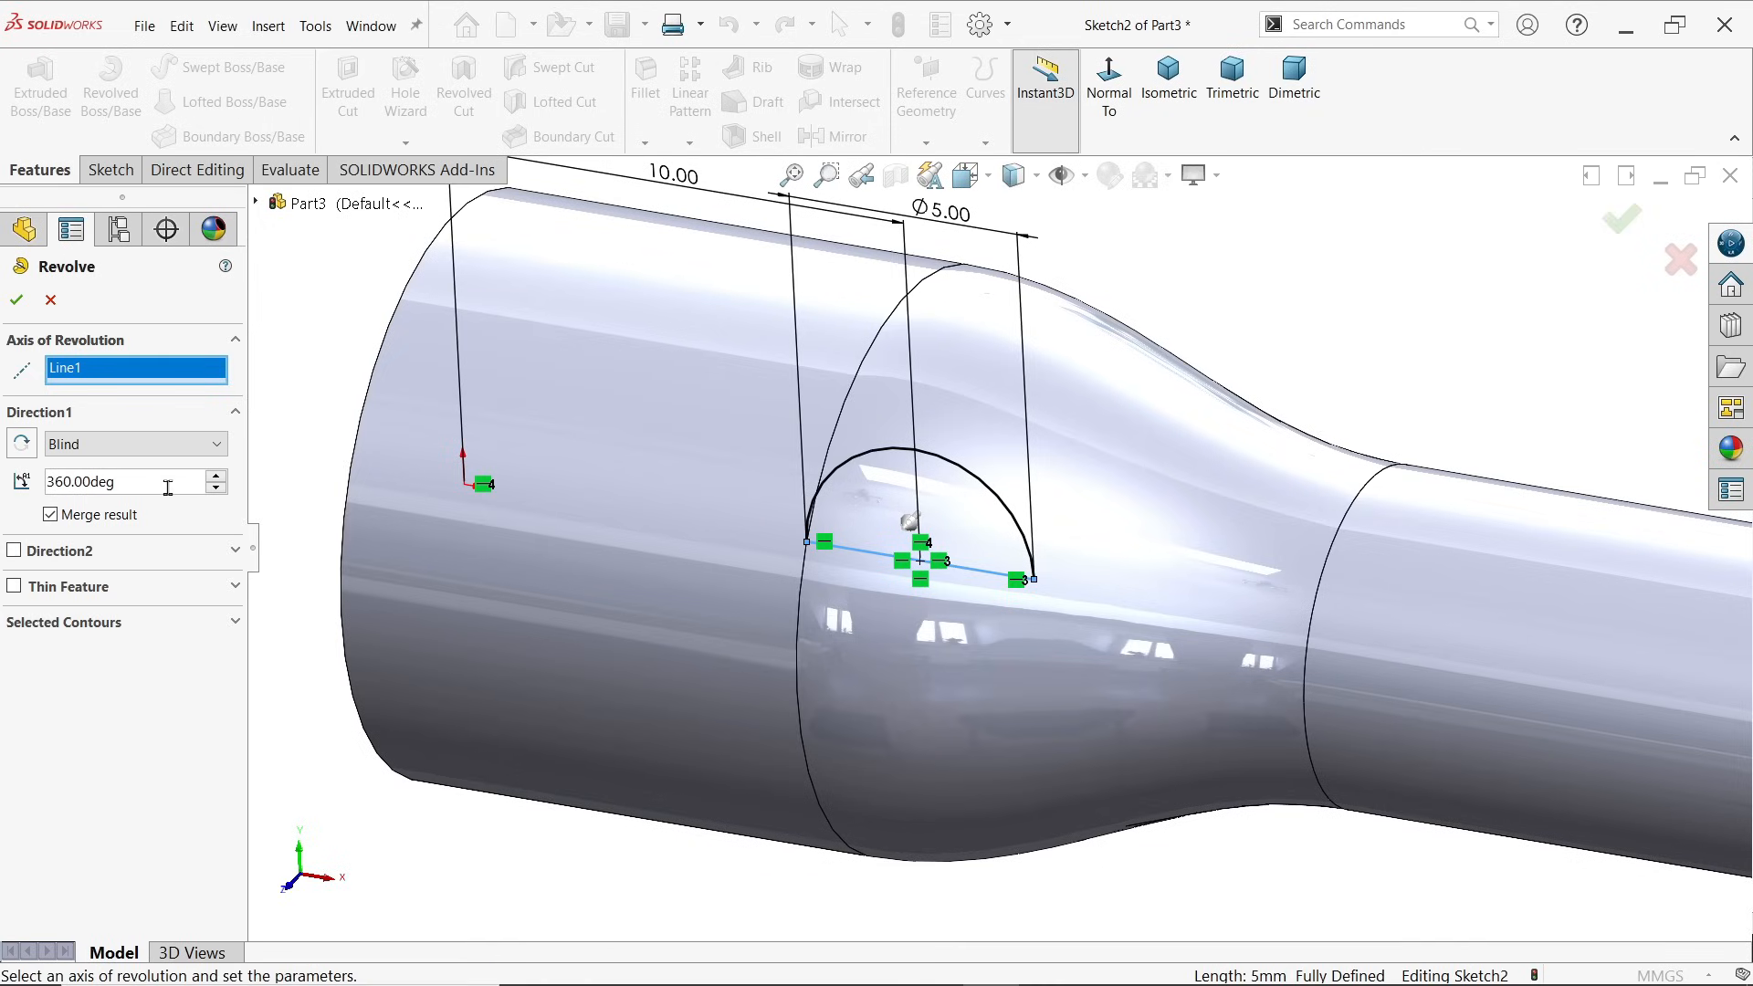
middle_drag(320, 491, 540, 540)
scroll(594, 571, up, 3)
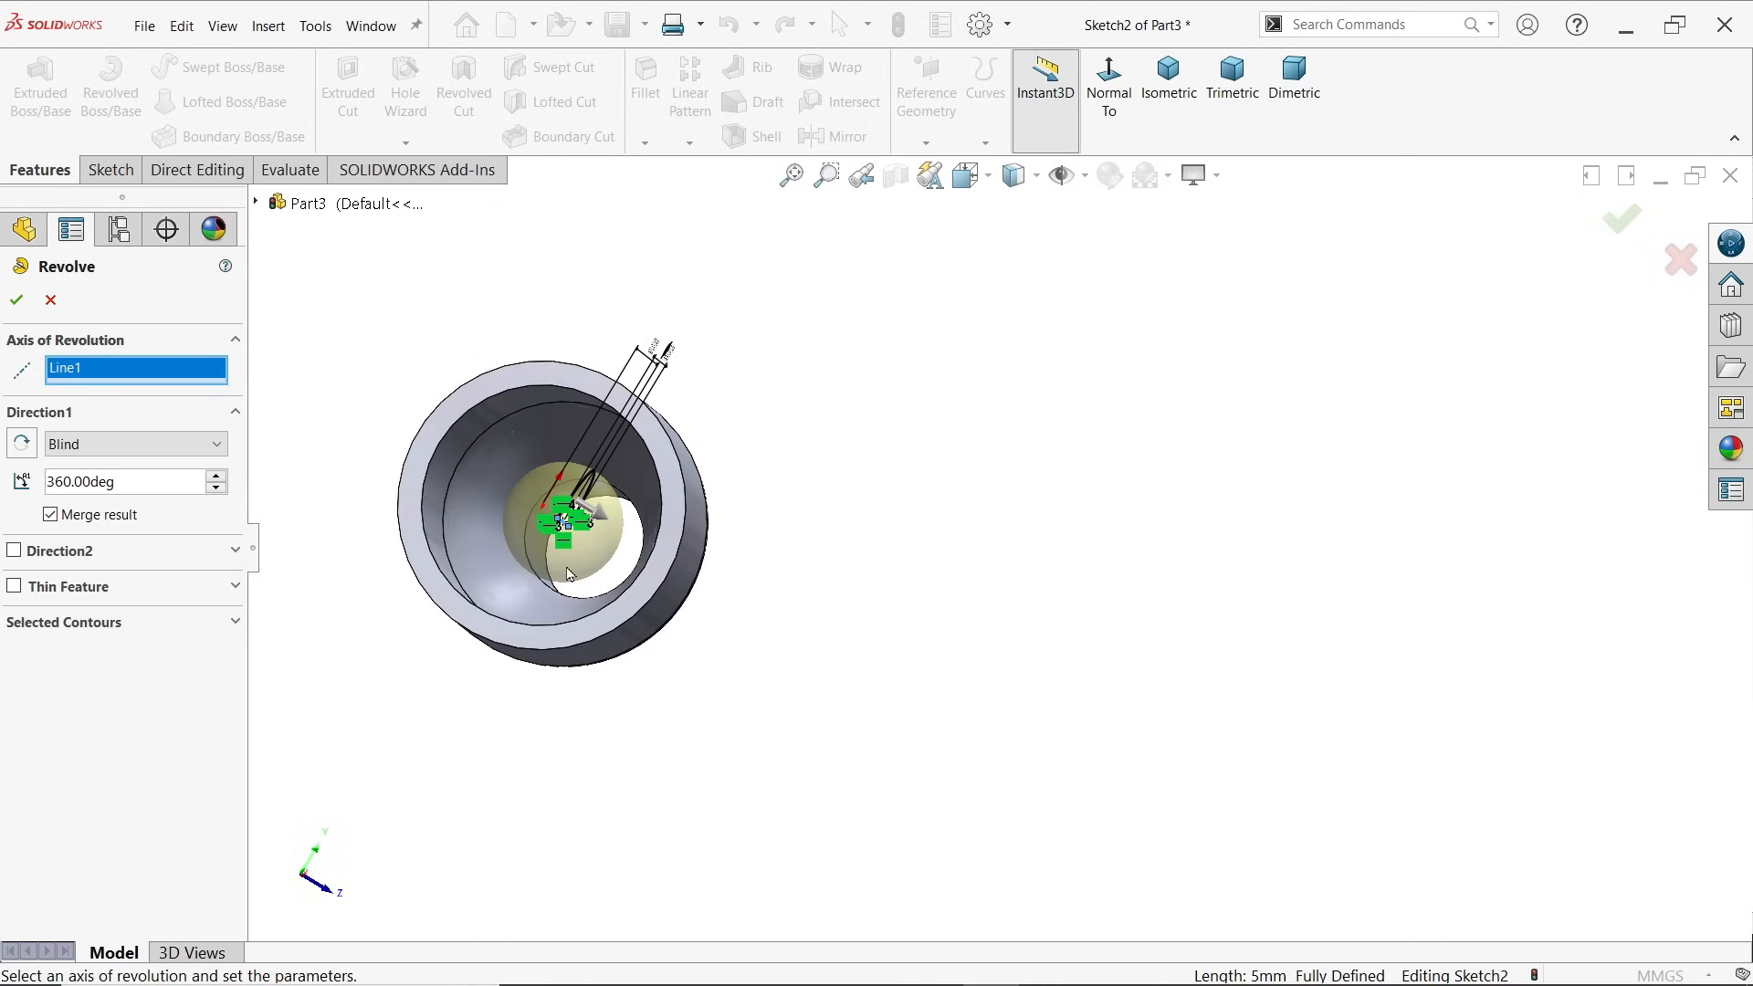
scroll(576, 498, down, 5)
middle_drag(731, 583, 688, 629)
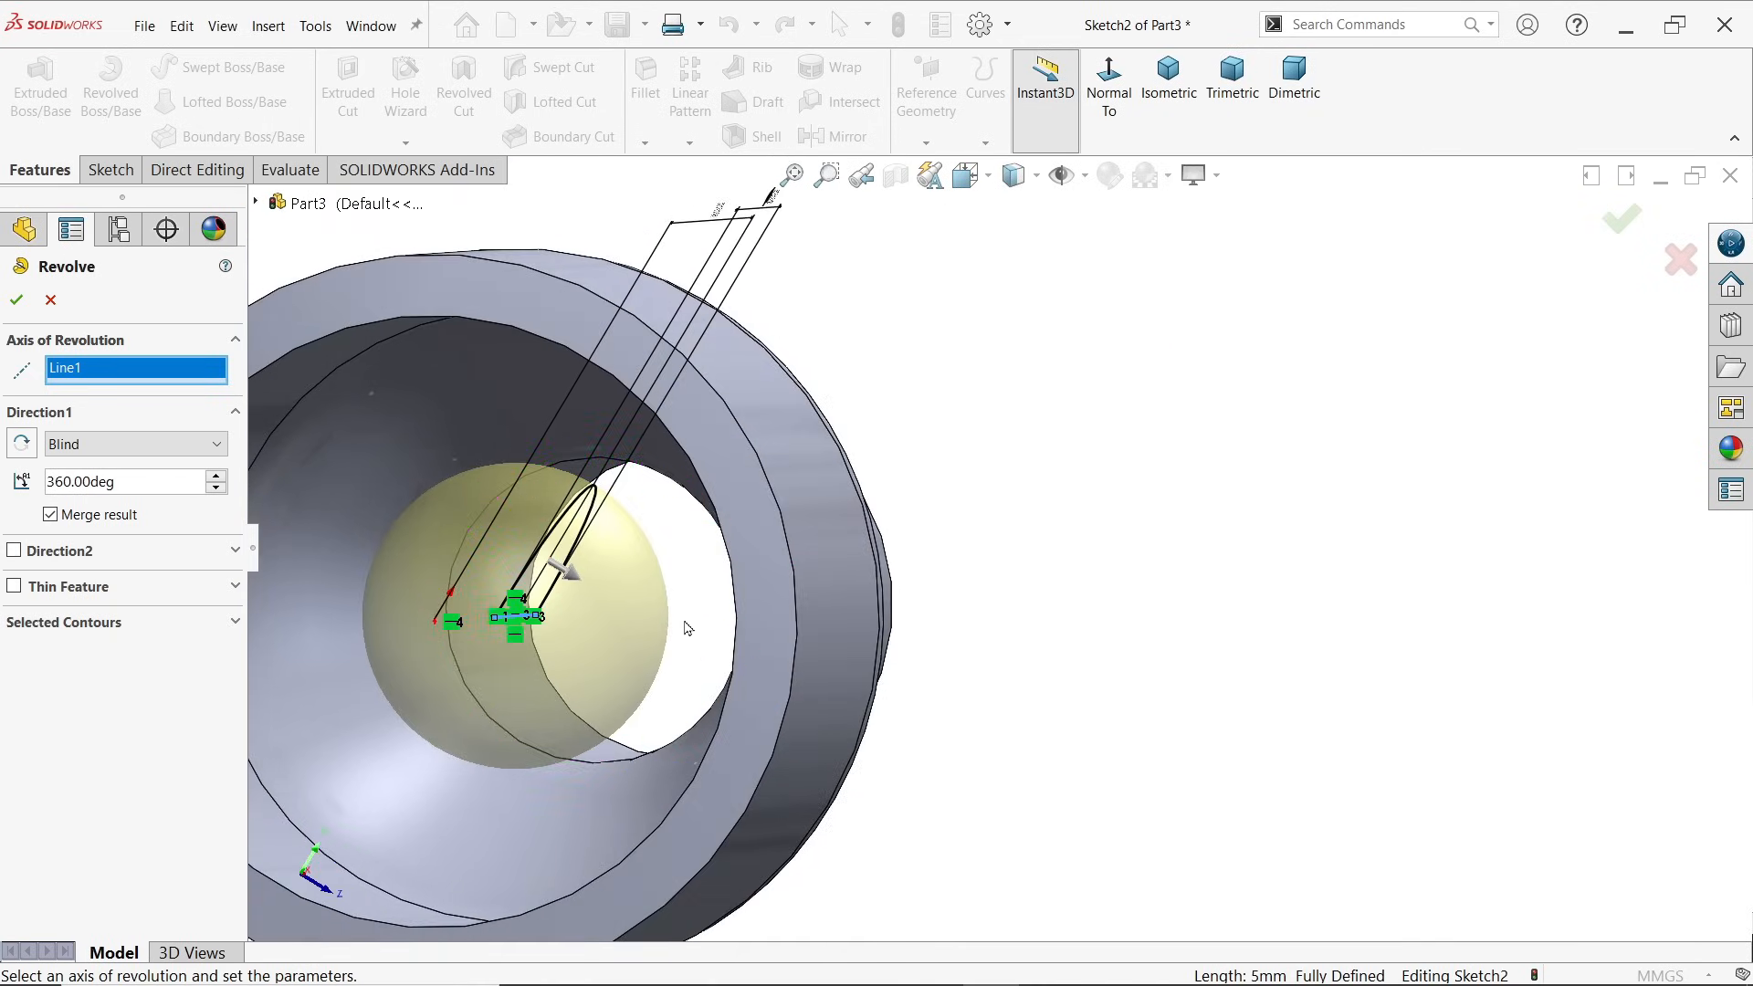
scroll(694, 632, up, 4)
scroll(785, 584, down, 5)
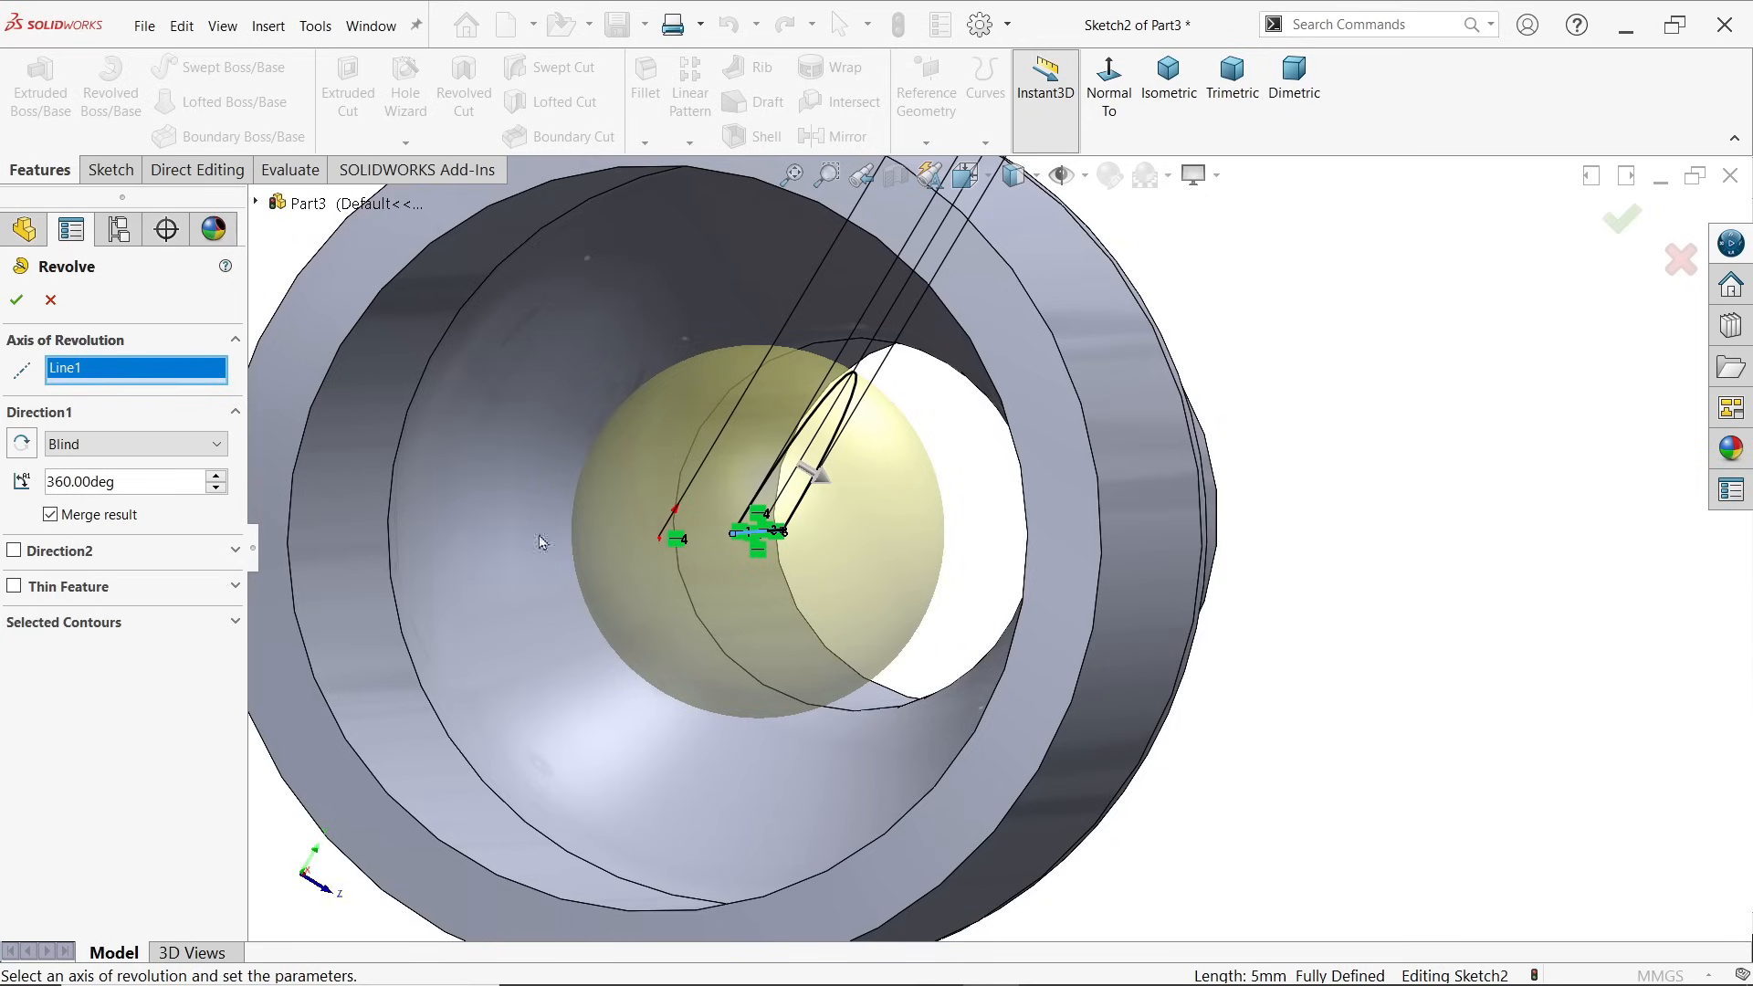
Step: Complete the sphere revolve as Blind 360° with Merge result enabled, and clear the selection
click(109, 448)
click(84, 455)
drag(126, 485, 7, 484)
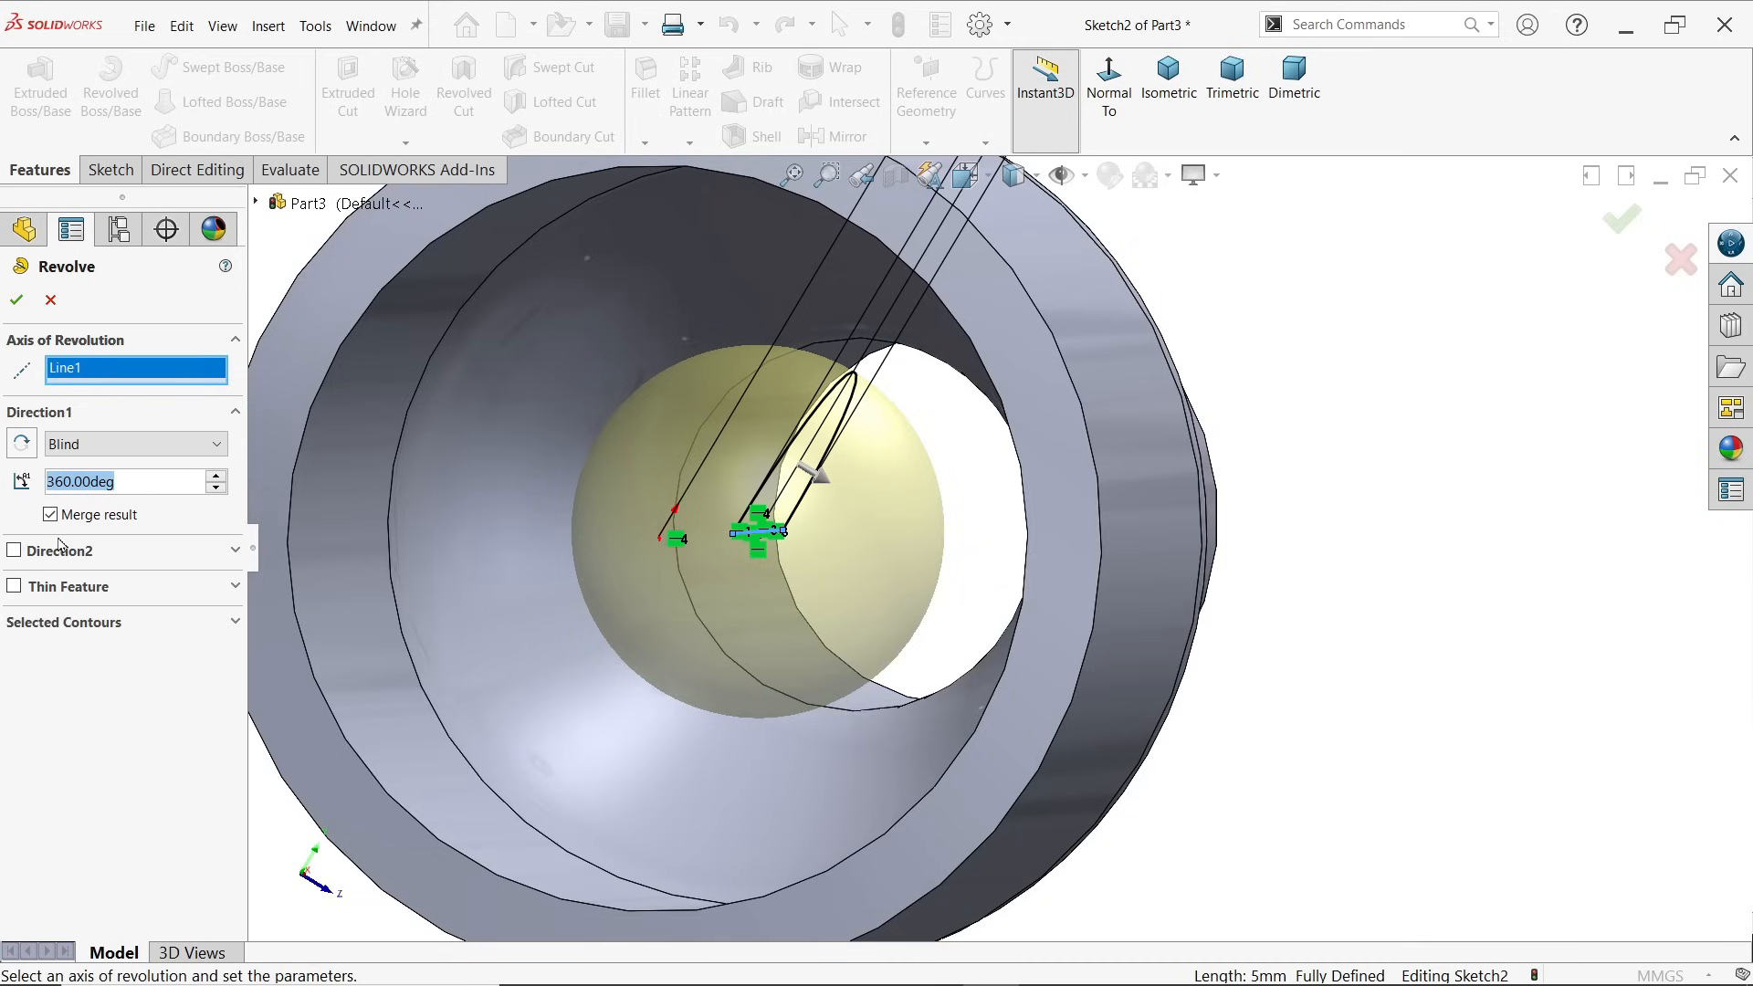
click(17, 299)
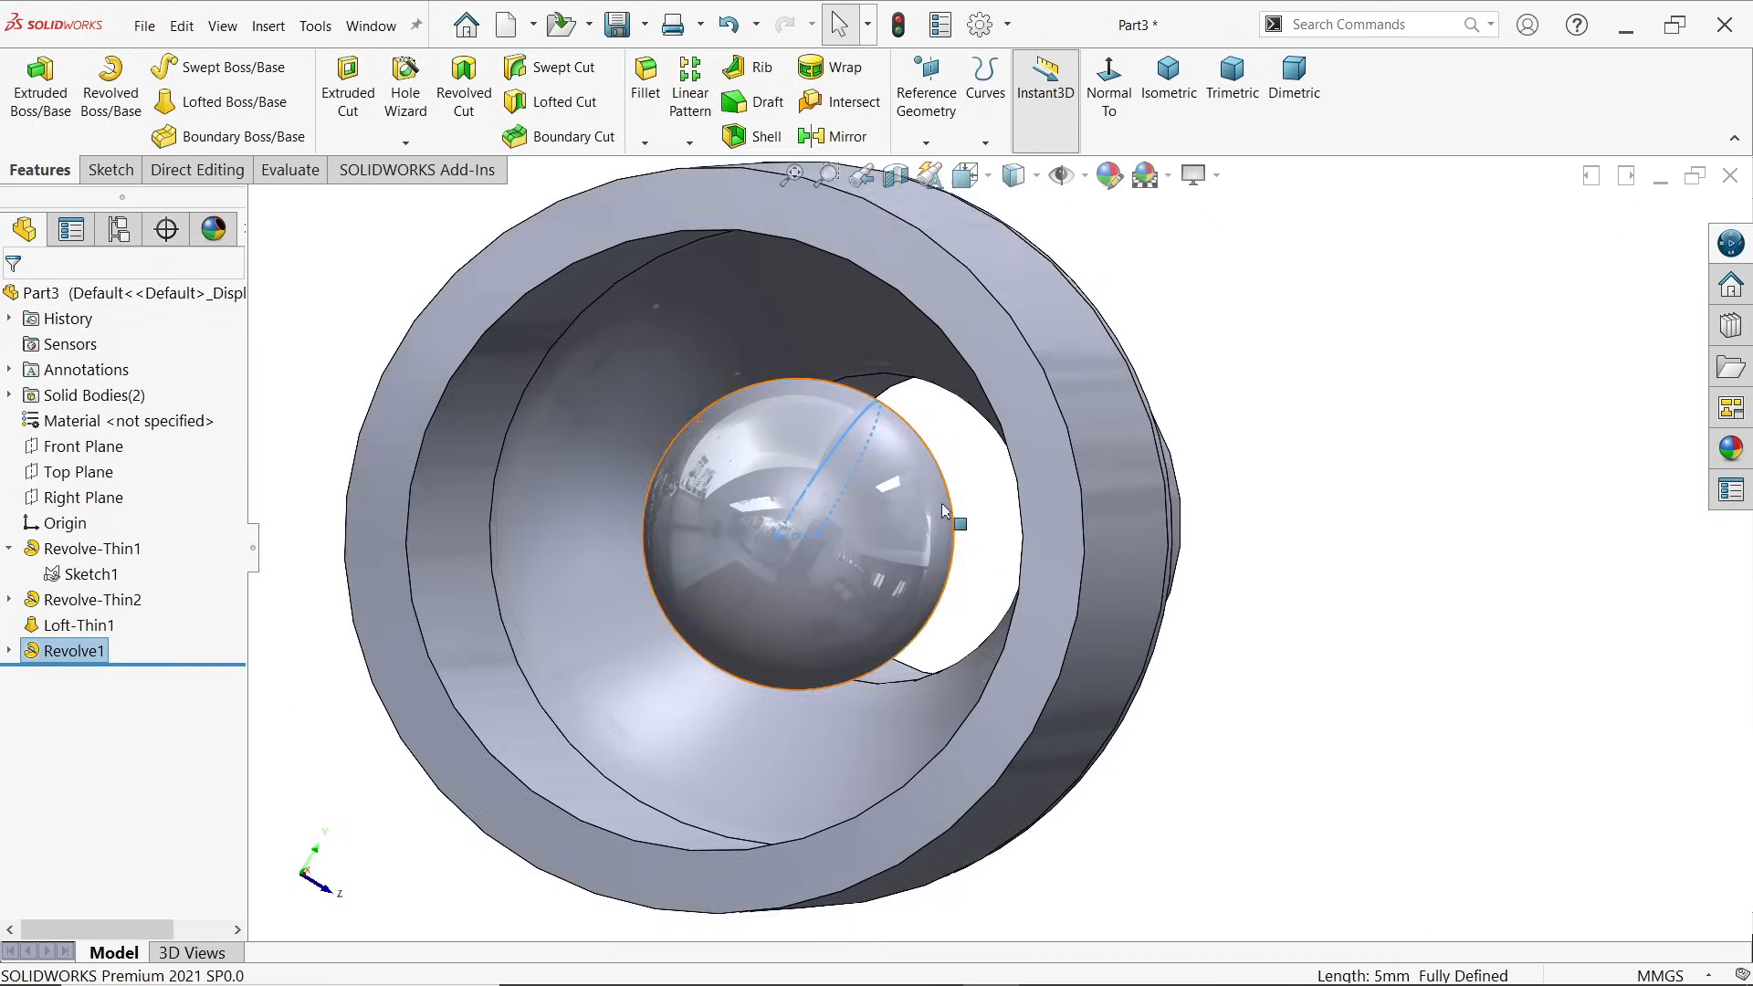
scroll(943, 512, up, 3)
middle_drag(1135, 540, 874, 581)
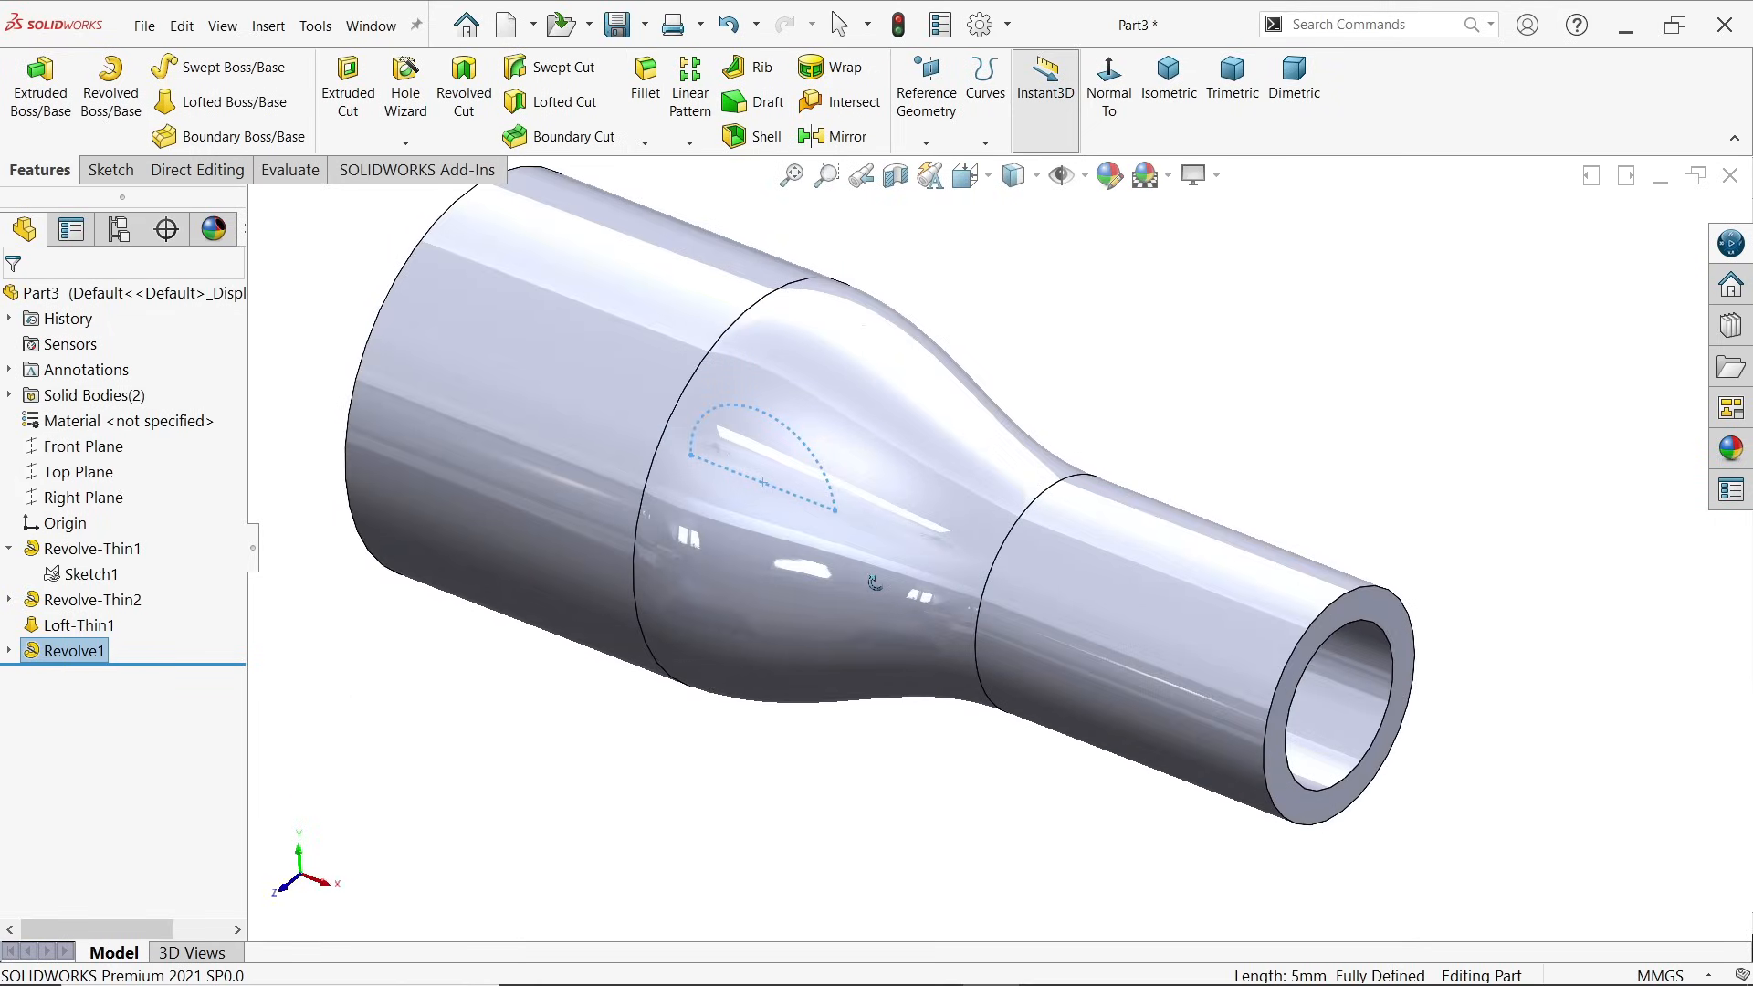
click(821, 800)
scroll(863, 793, up, 3)
scroll(923, 548, down, 2)
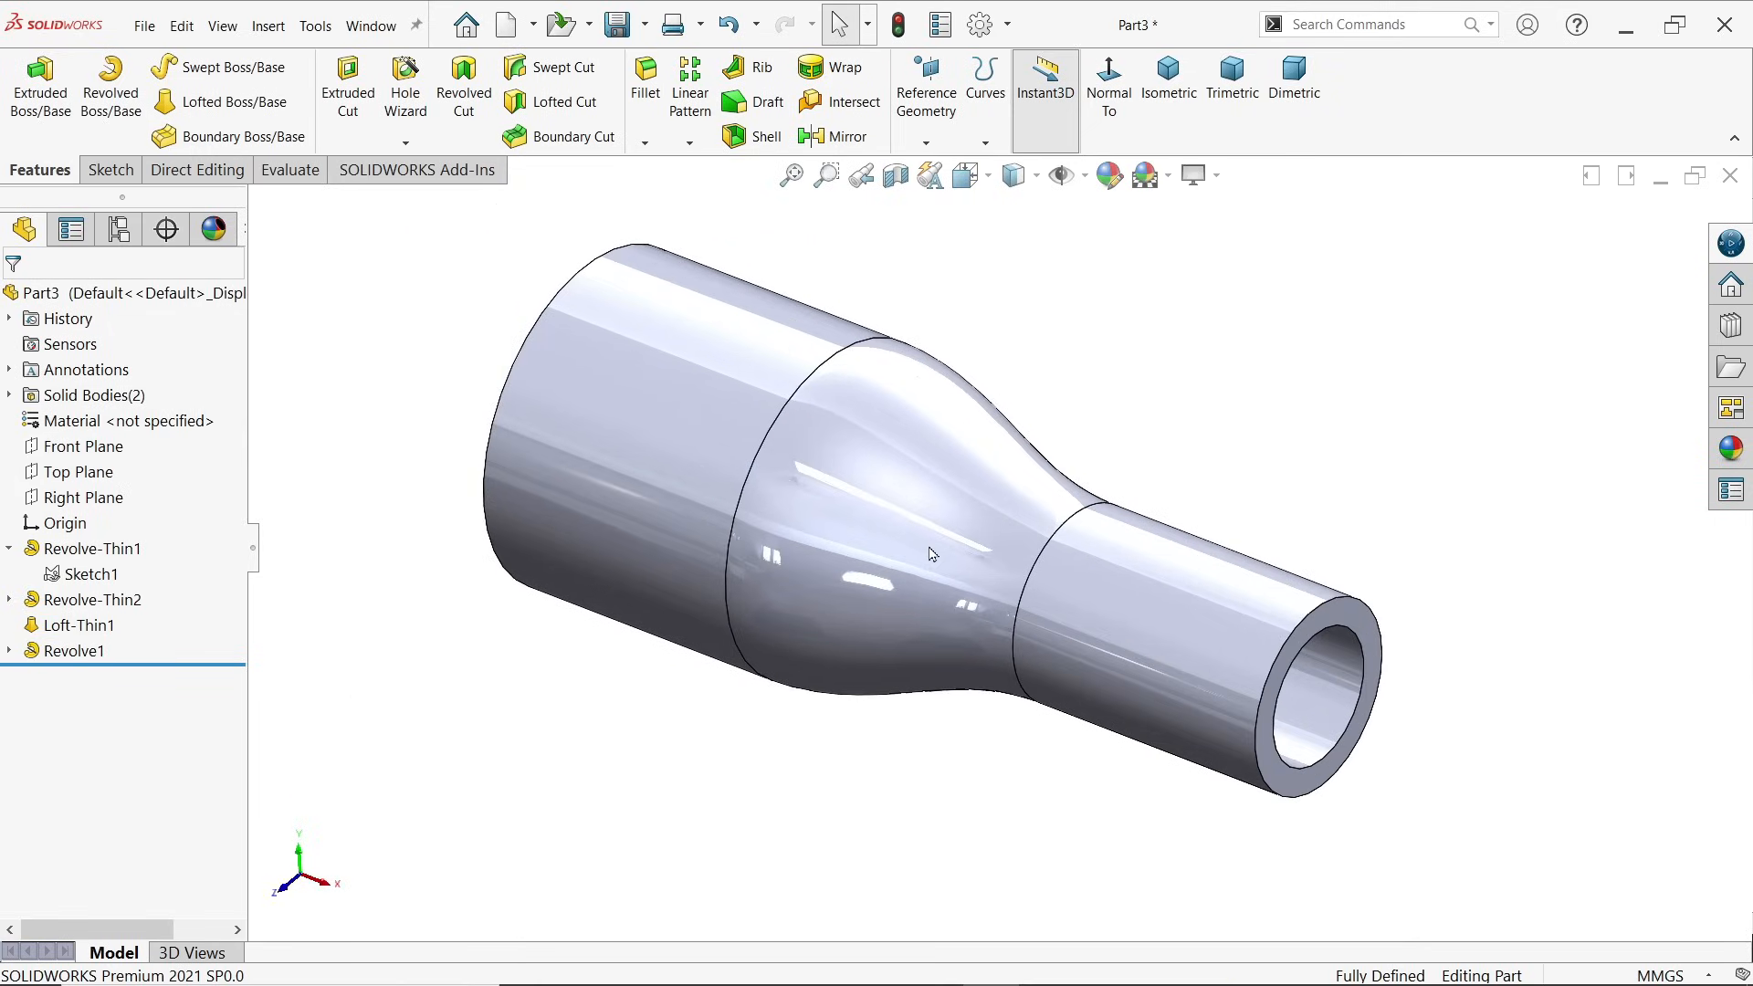
Step: Load the SOLIDWORKS Flow Simulation 2021 add-in for the current session
click(1007, 25)
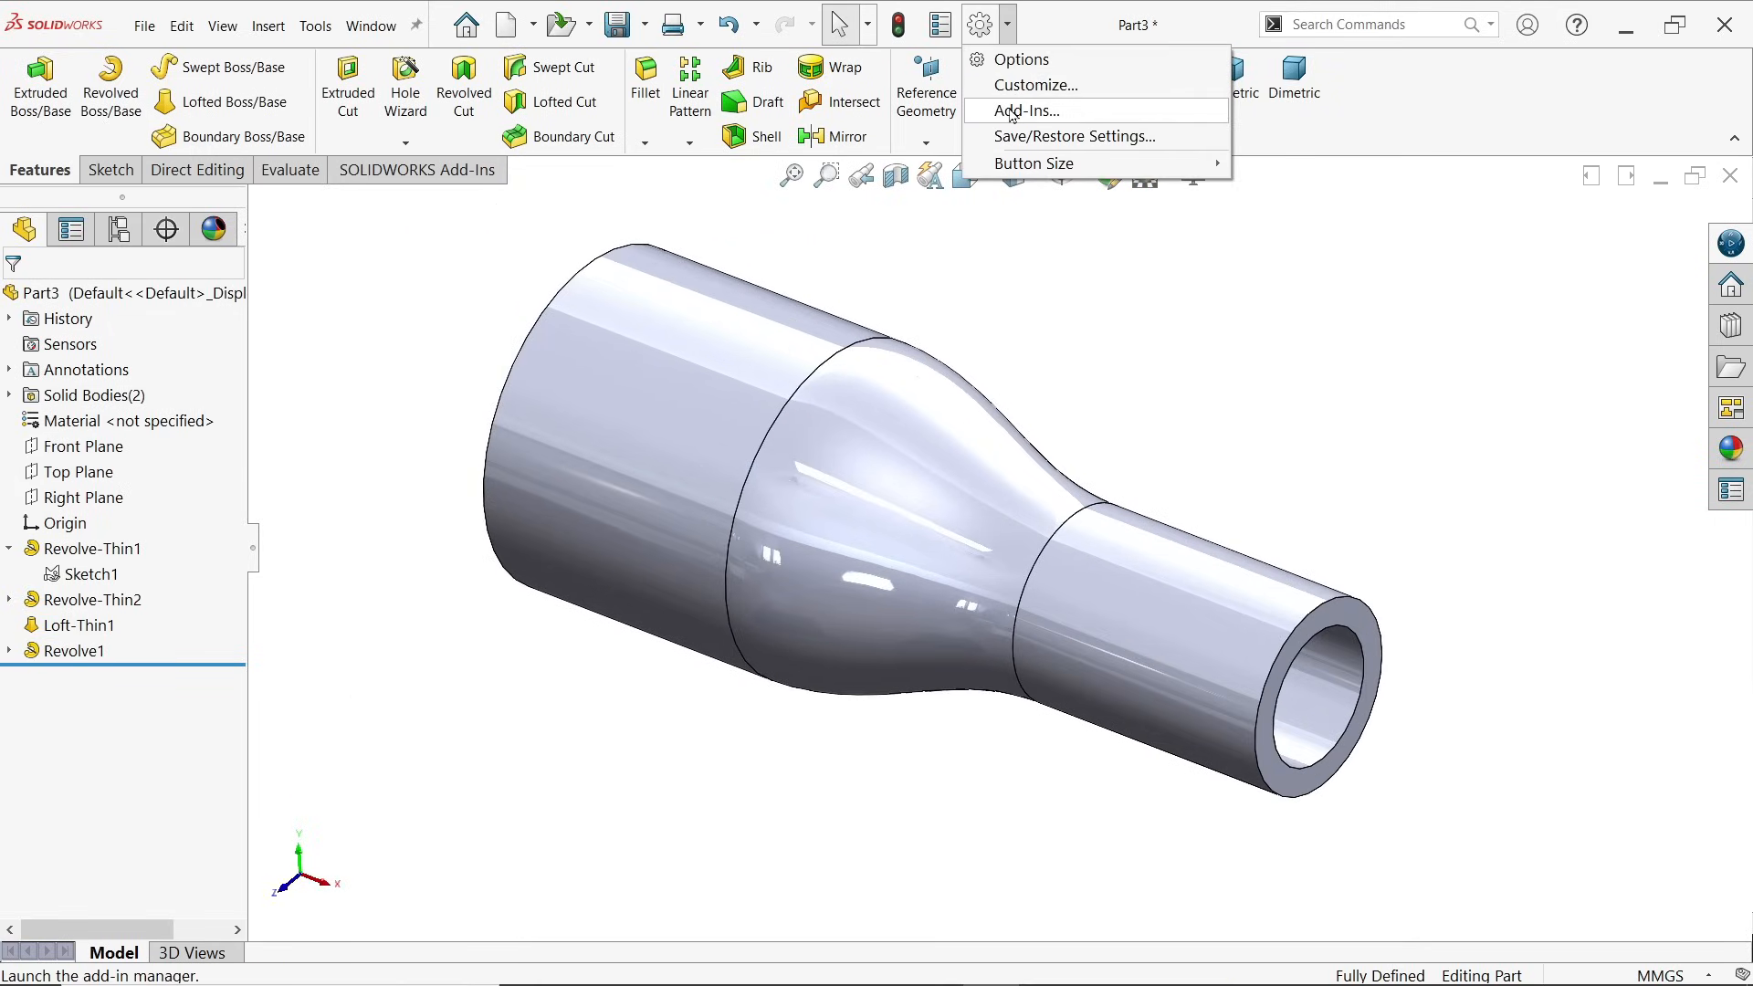
click(1012, 111)
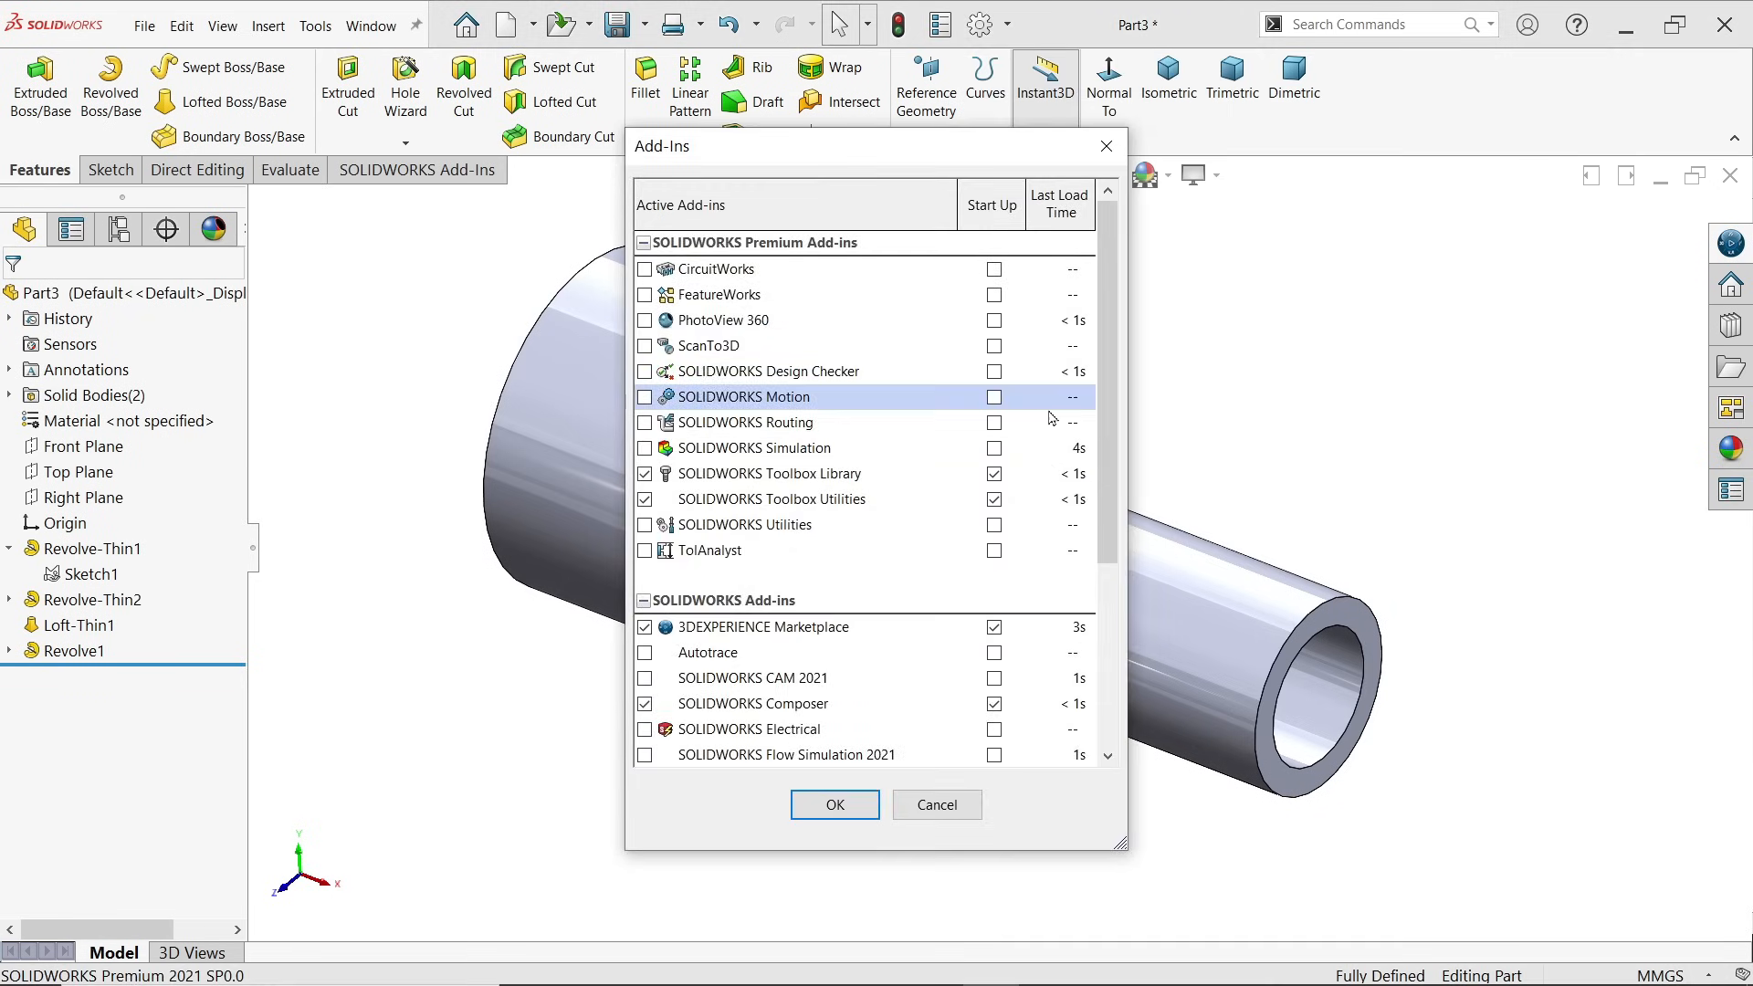
scroll(1109, 565, down, 2)
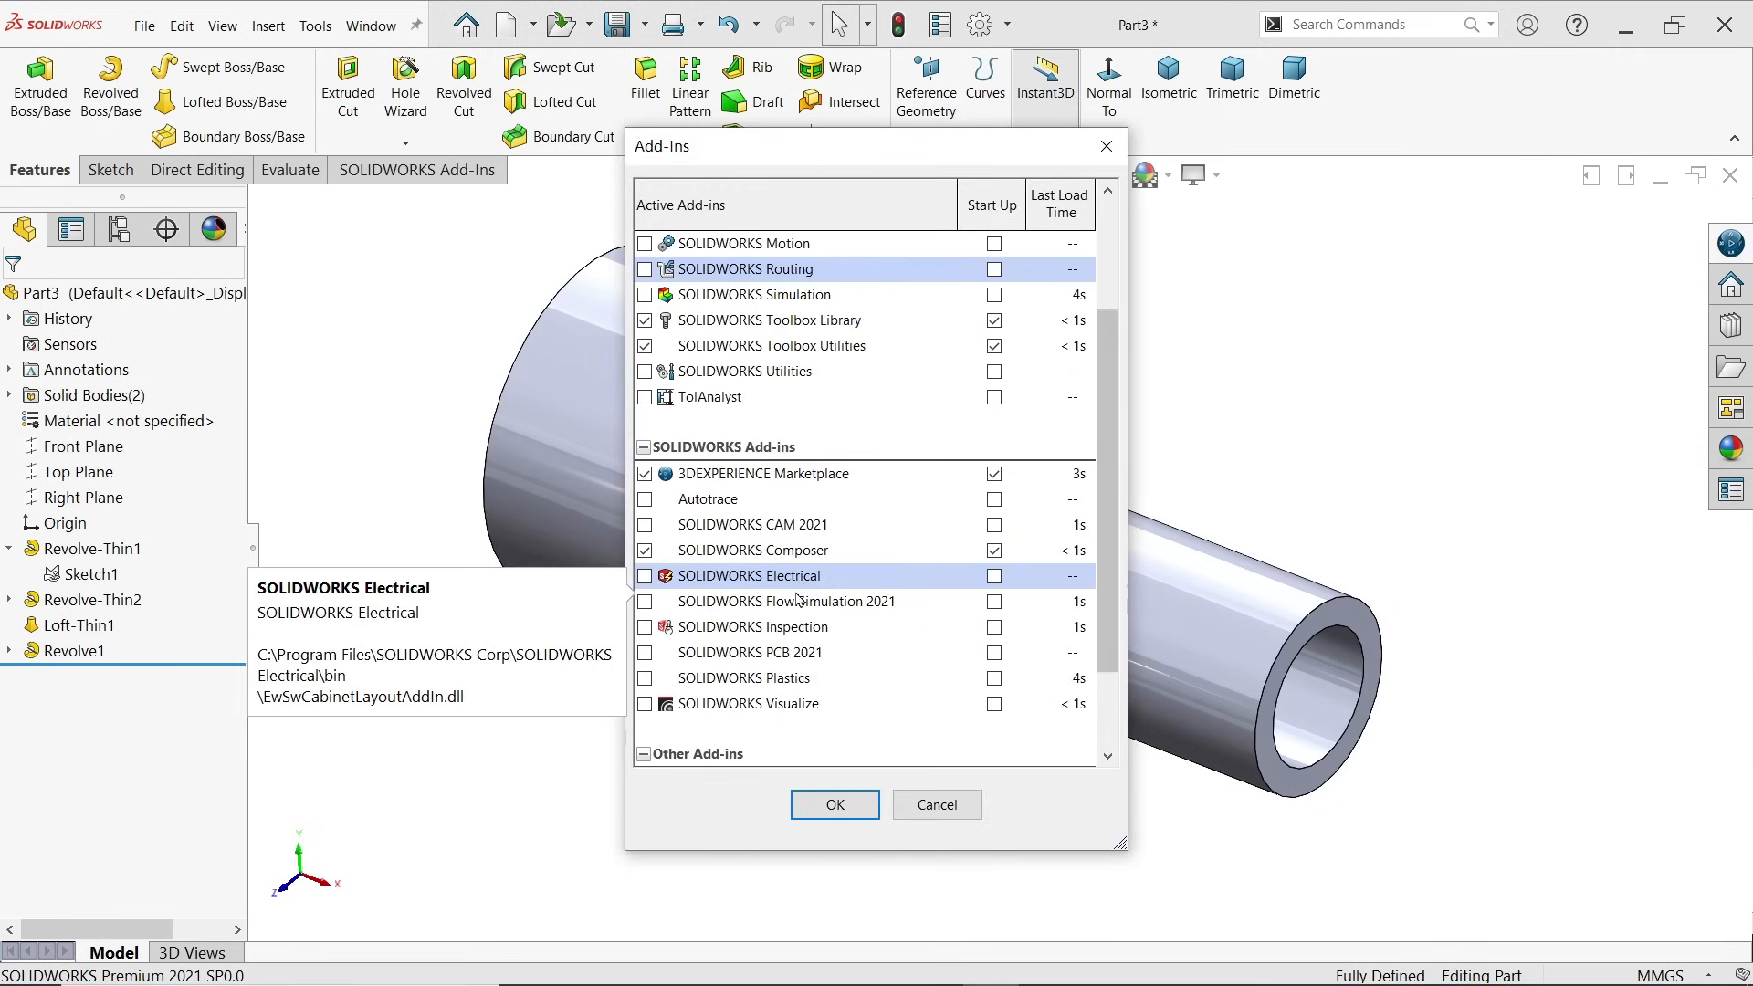
click(993, 601)
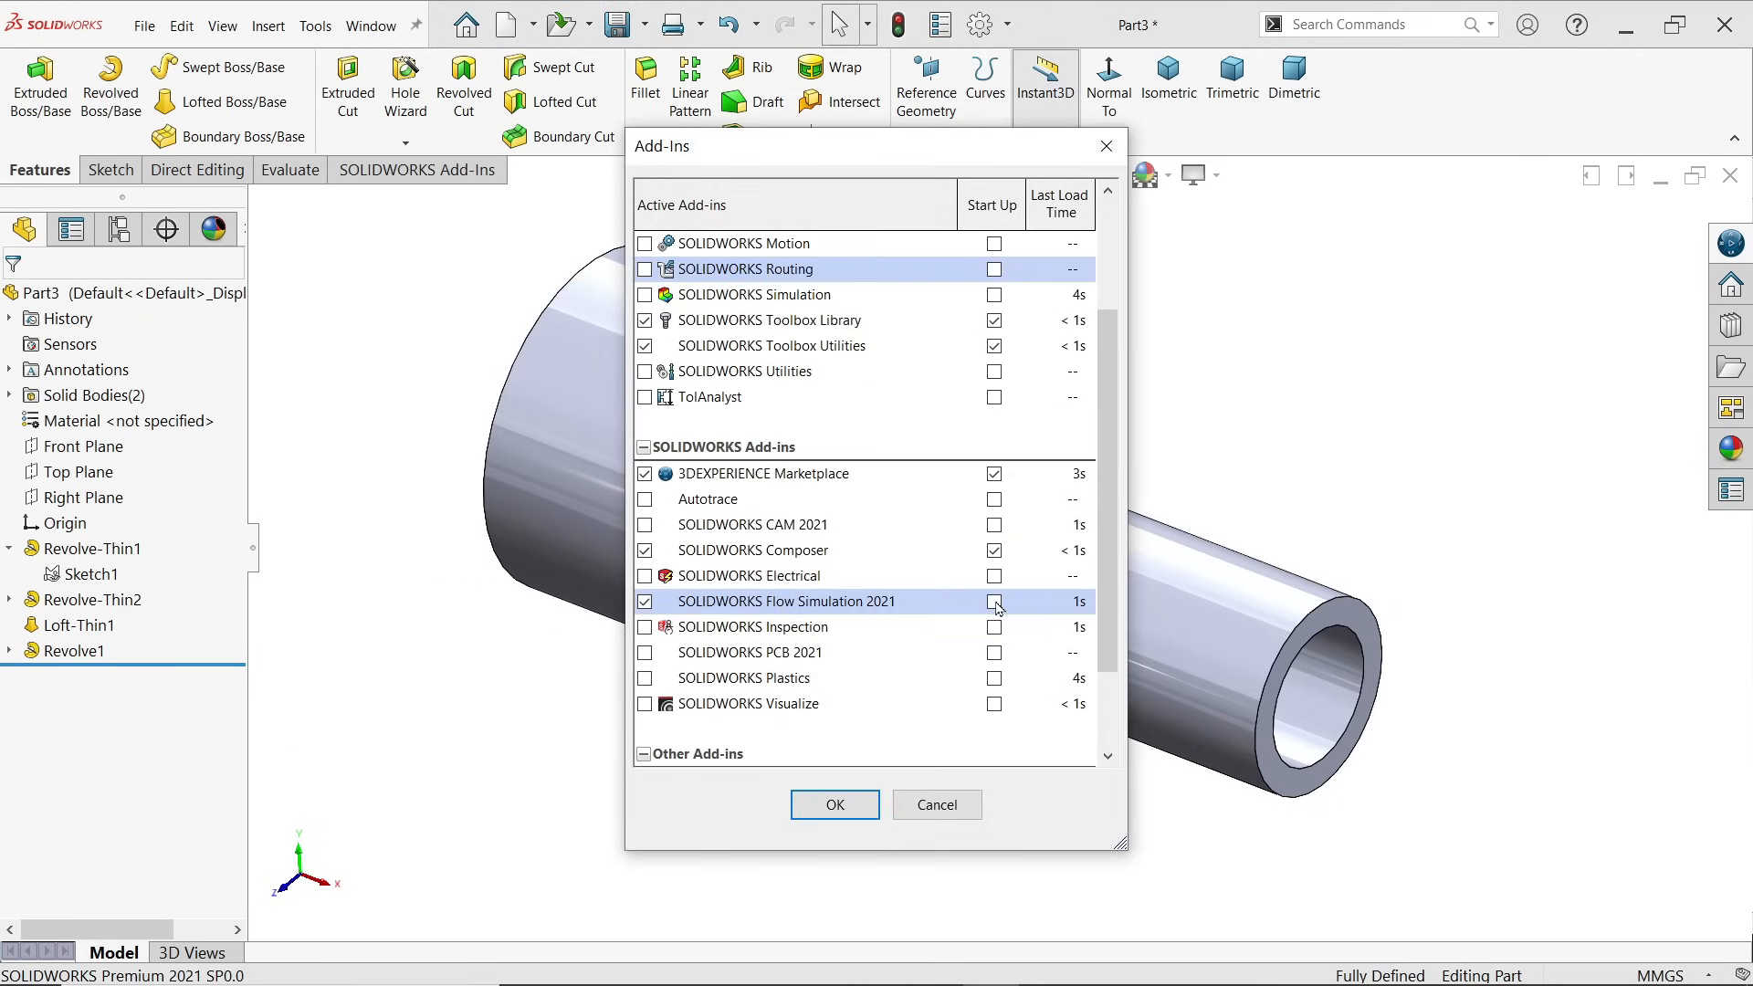
click(833, 805)
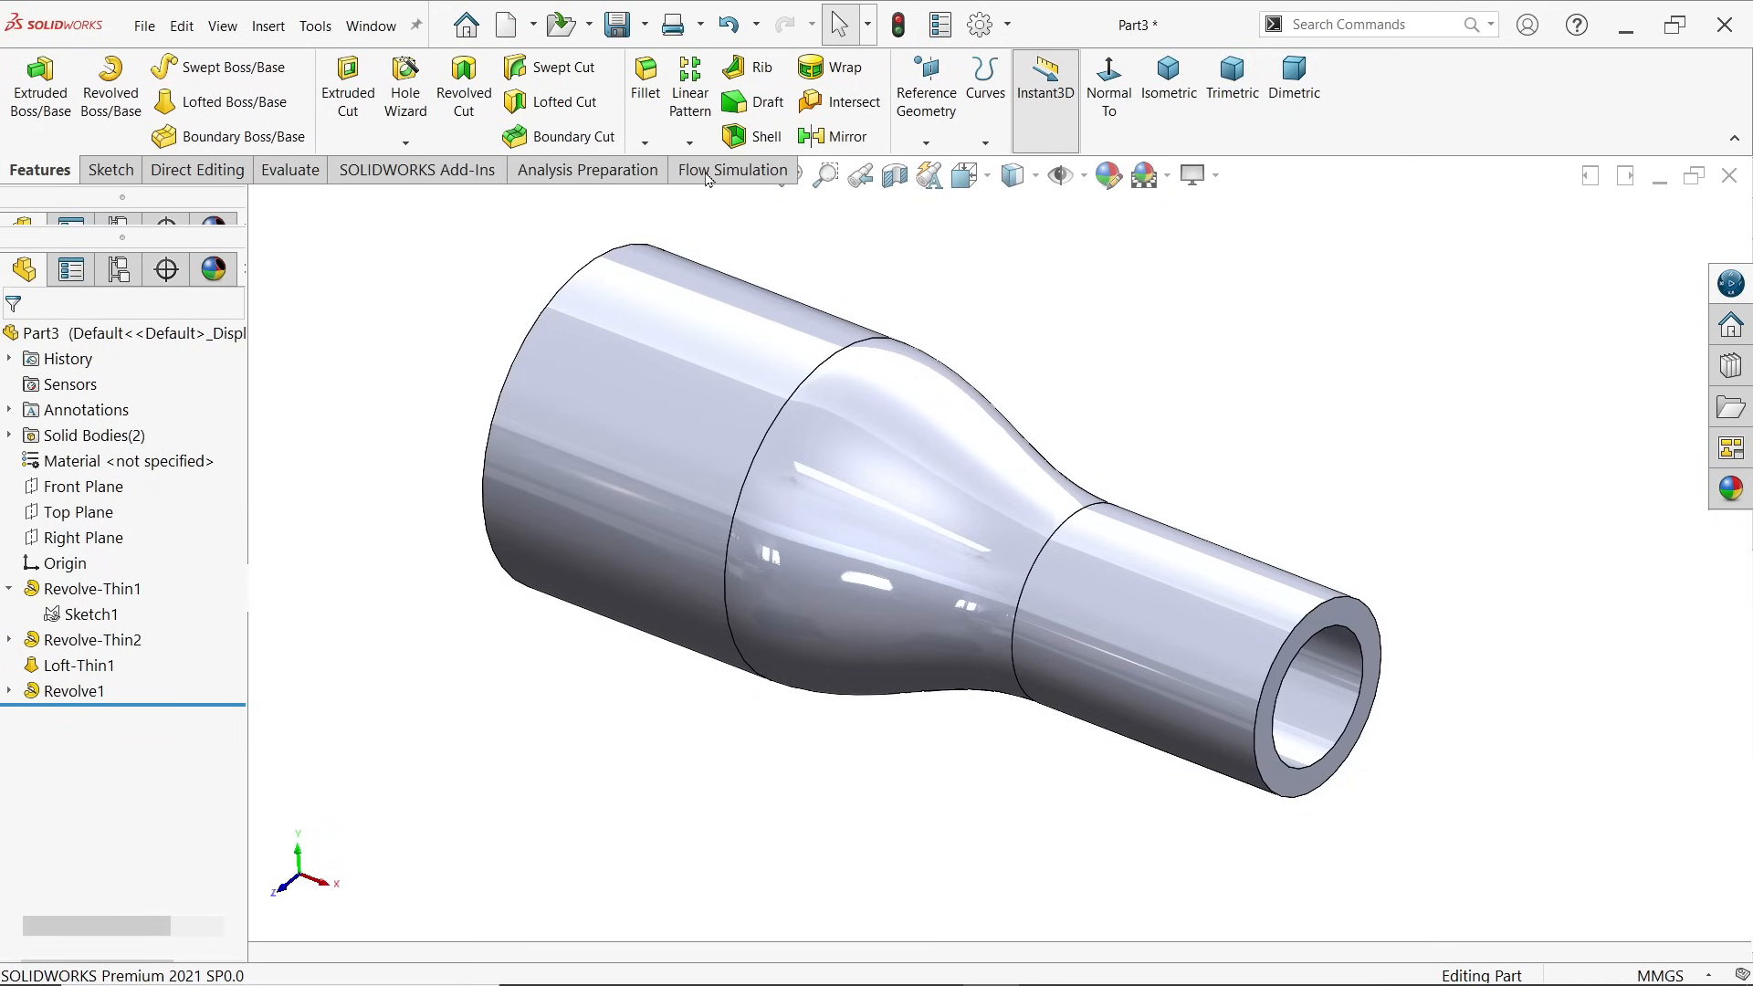
Step: Show the Flow Simulation commands and remove Analysis Preparation from the CommandManager
click(718, 170)
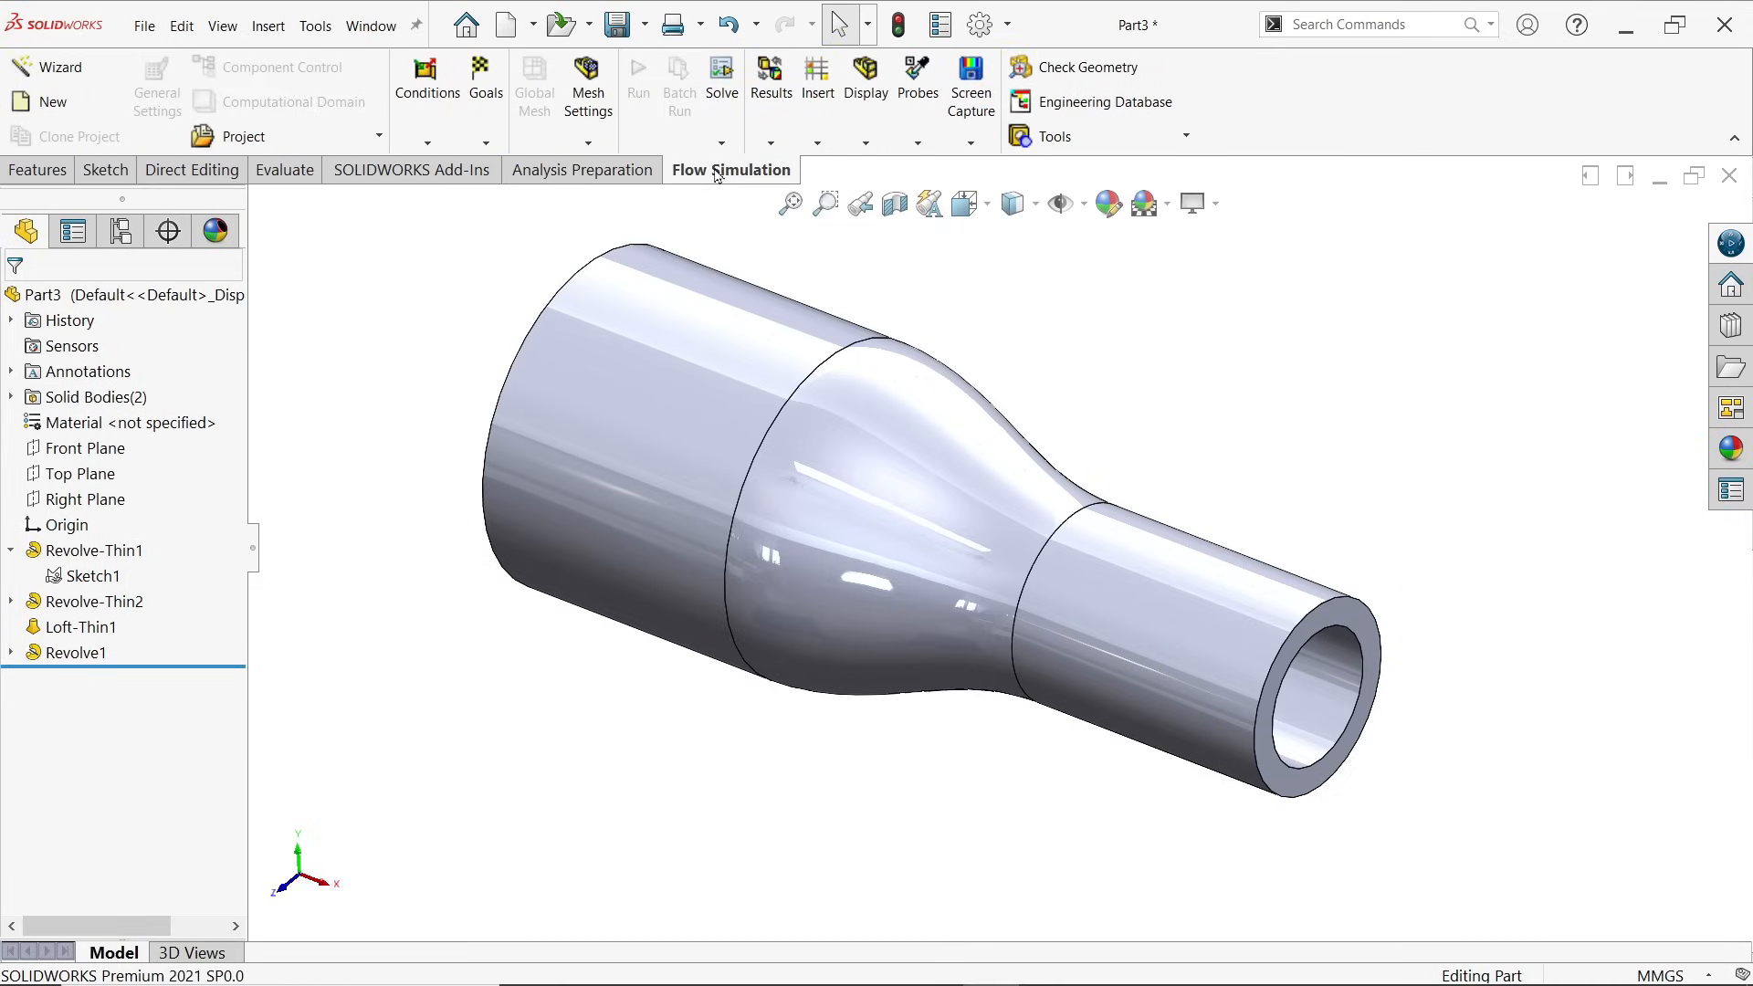
right_click(589, 180)
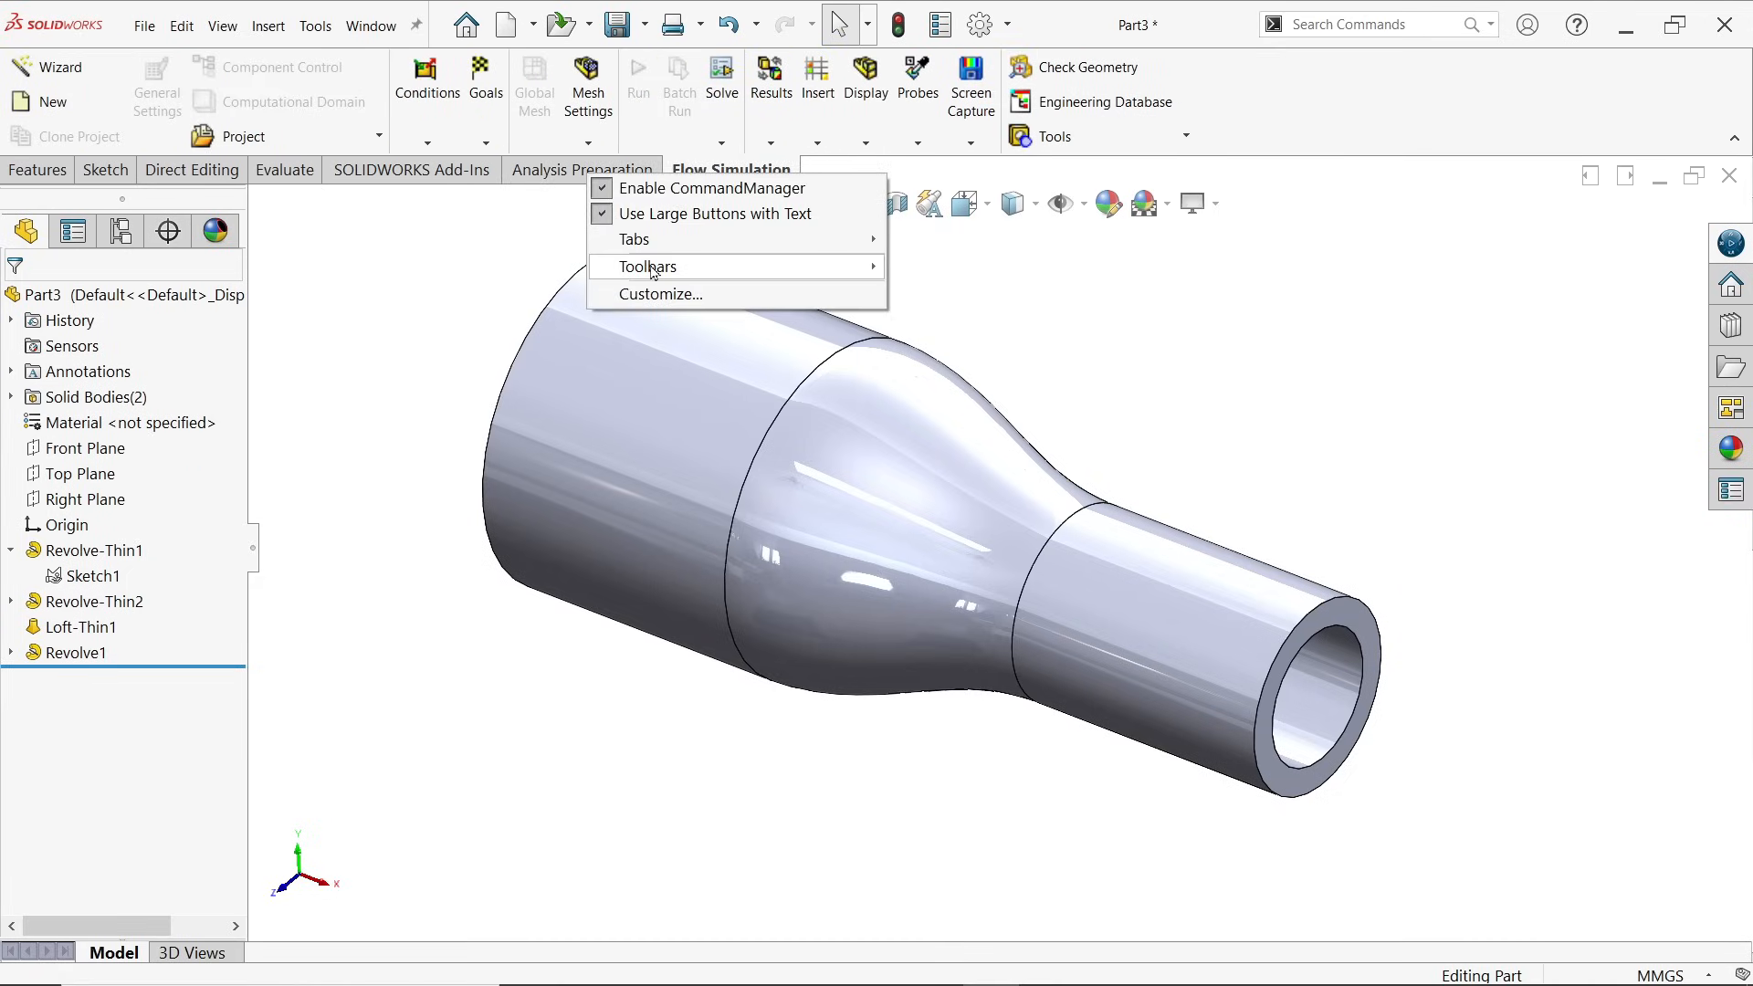
mouse_move(694, 239)
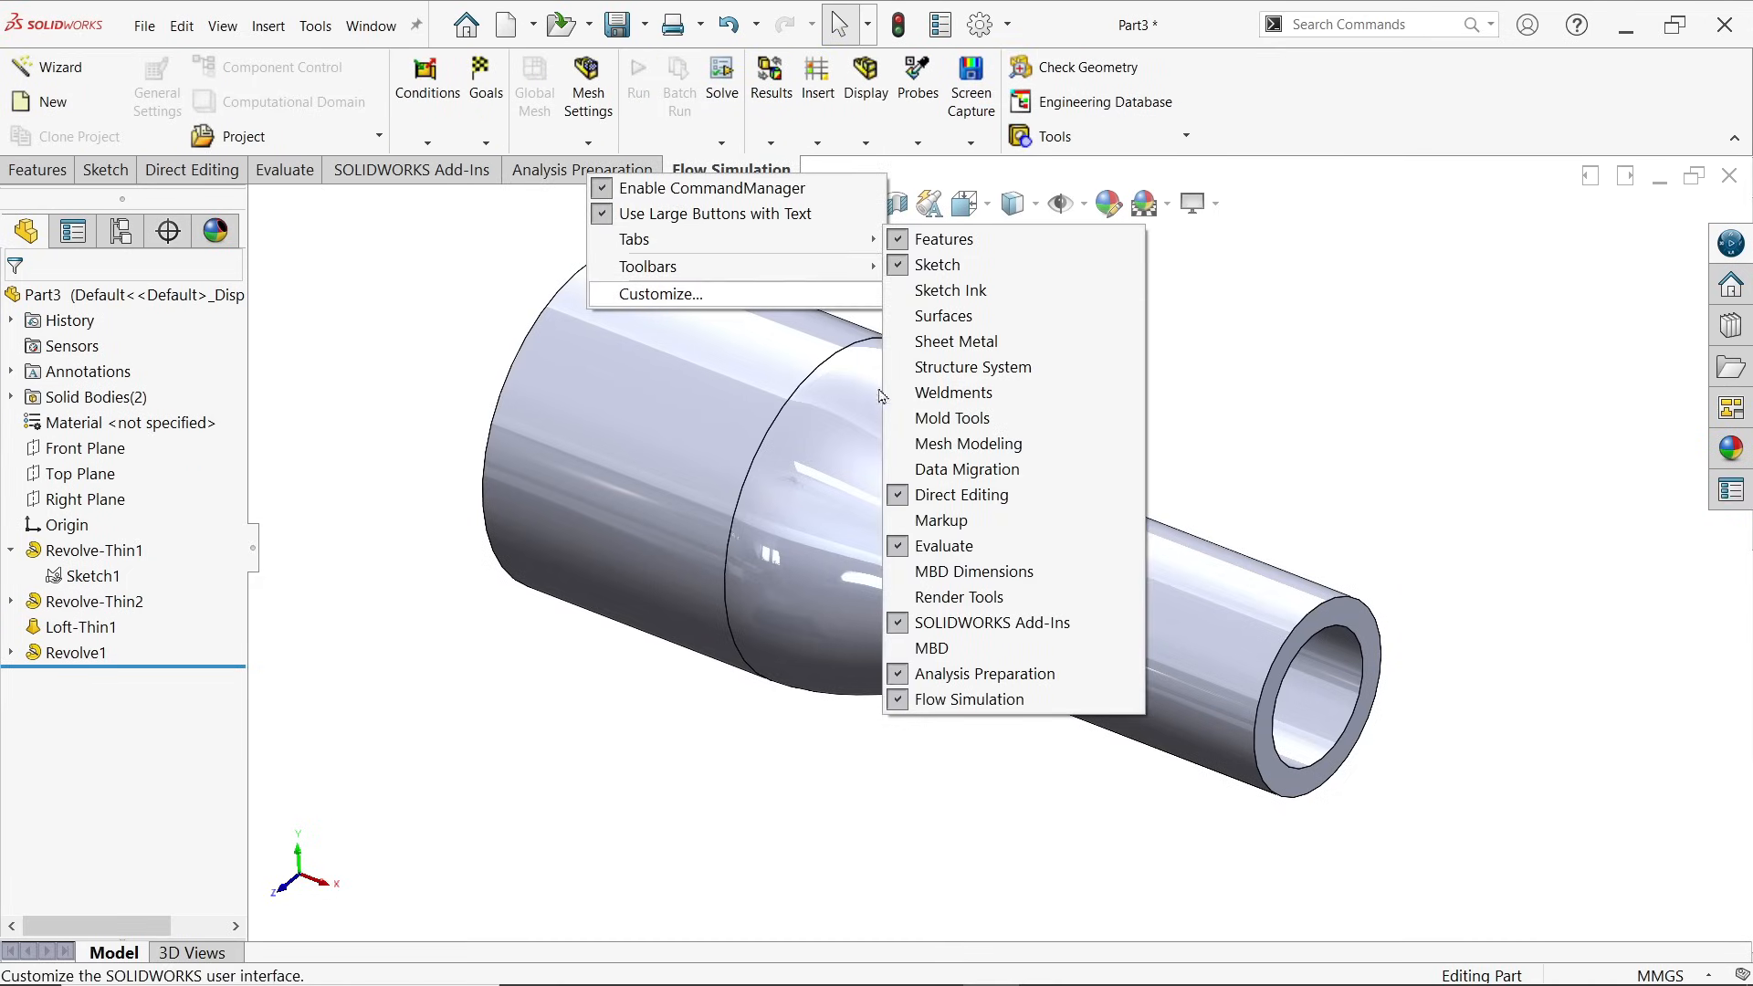
click(895, 683)
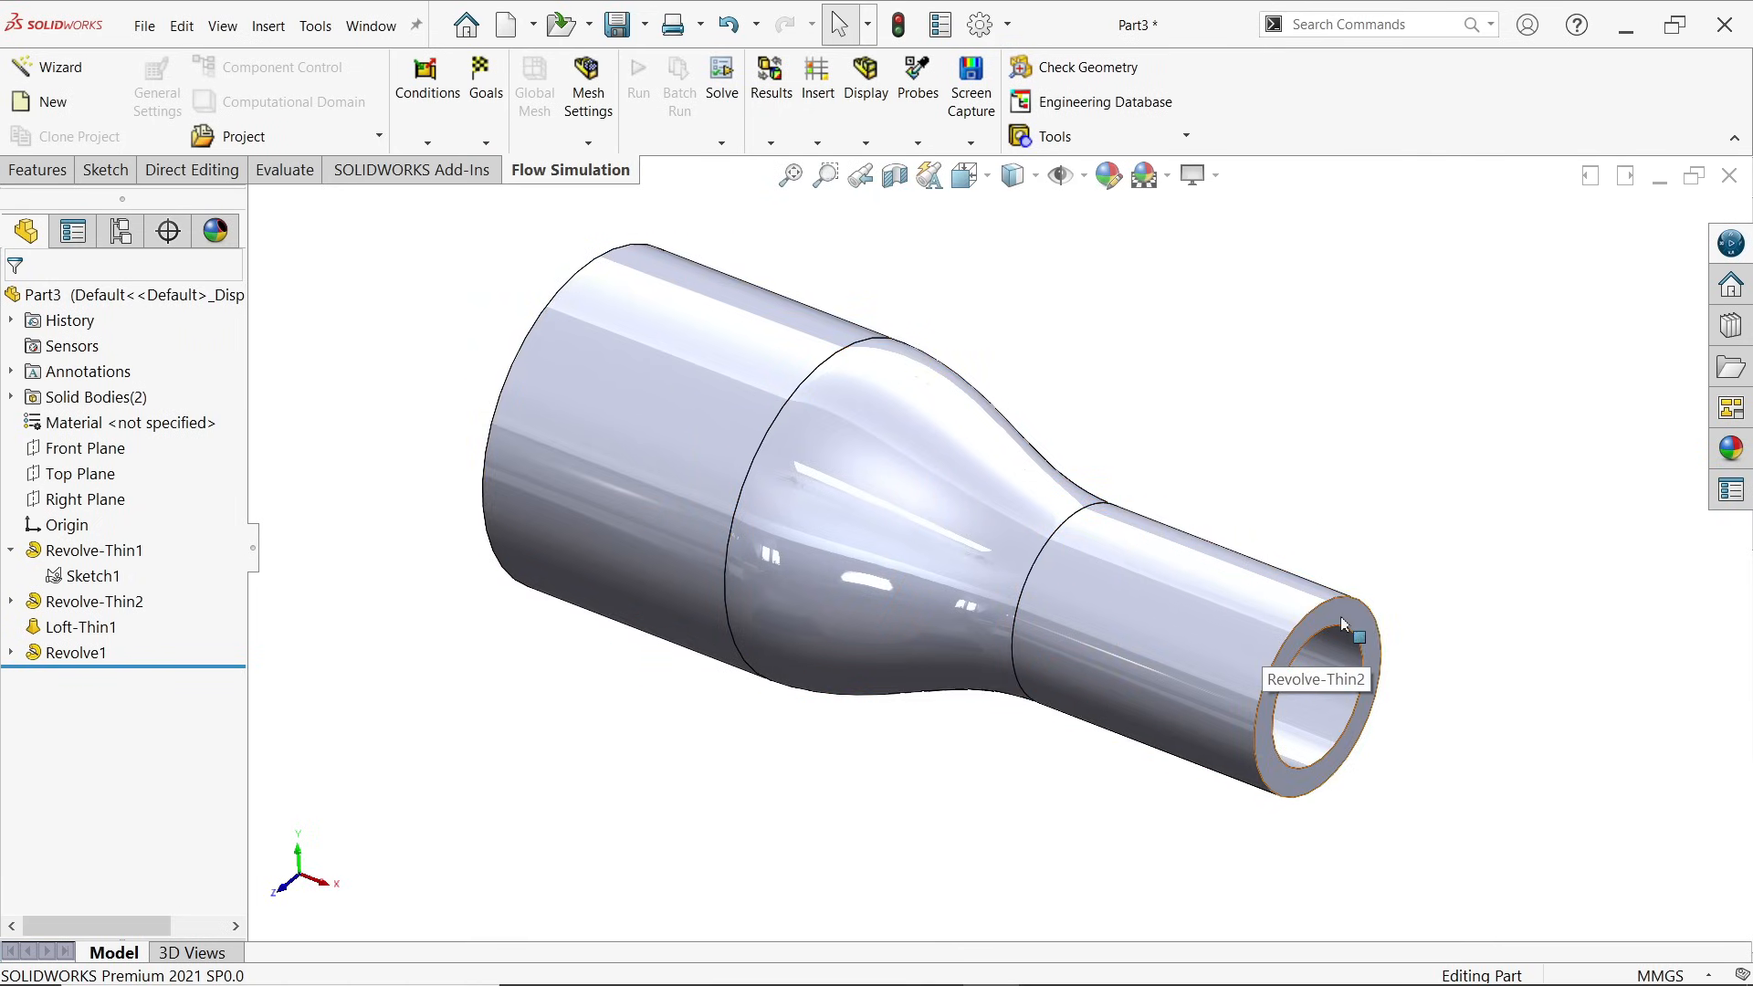
click(1310, 665)
click(1182, 332)
middle_drag(1185, 334, 1196, 374)
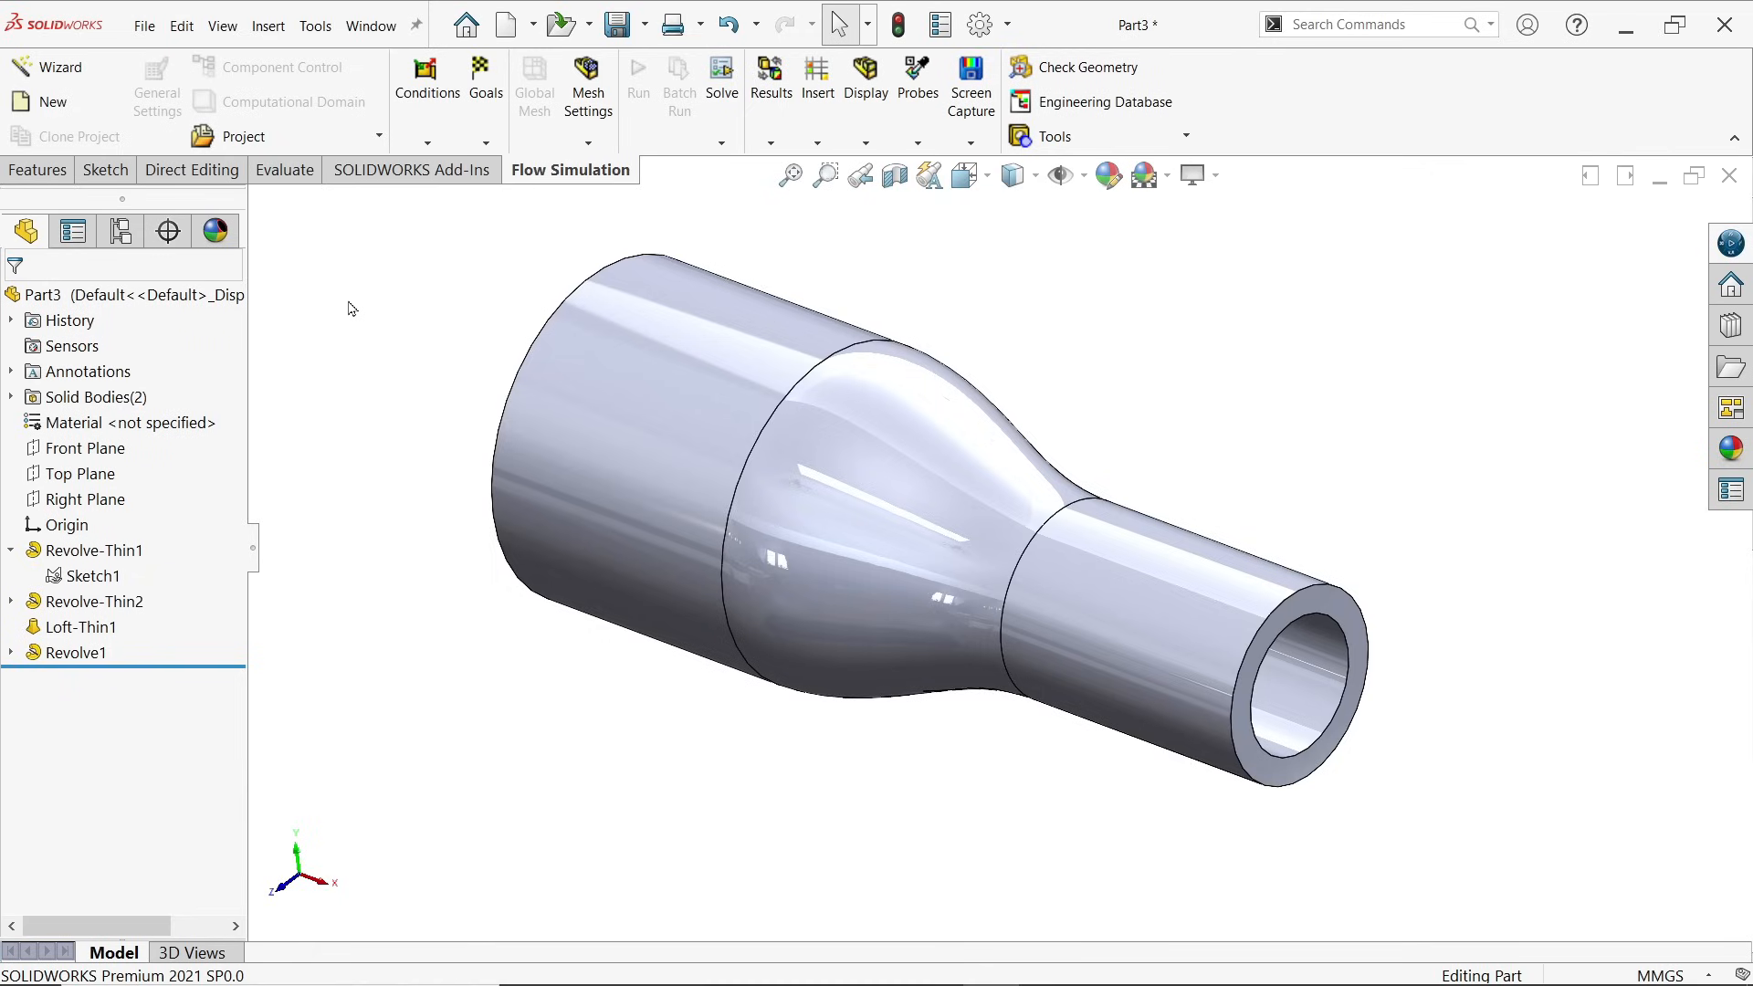
Step: Create lids on the annular end faces of the nozzle's small and large openings, with thickness adjustment enabled at 0.17321614 mm
click(1066, 146)
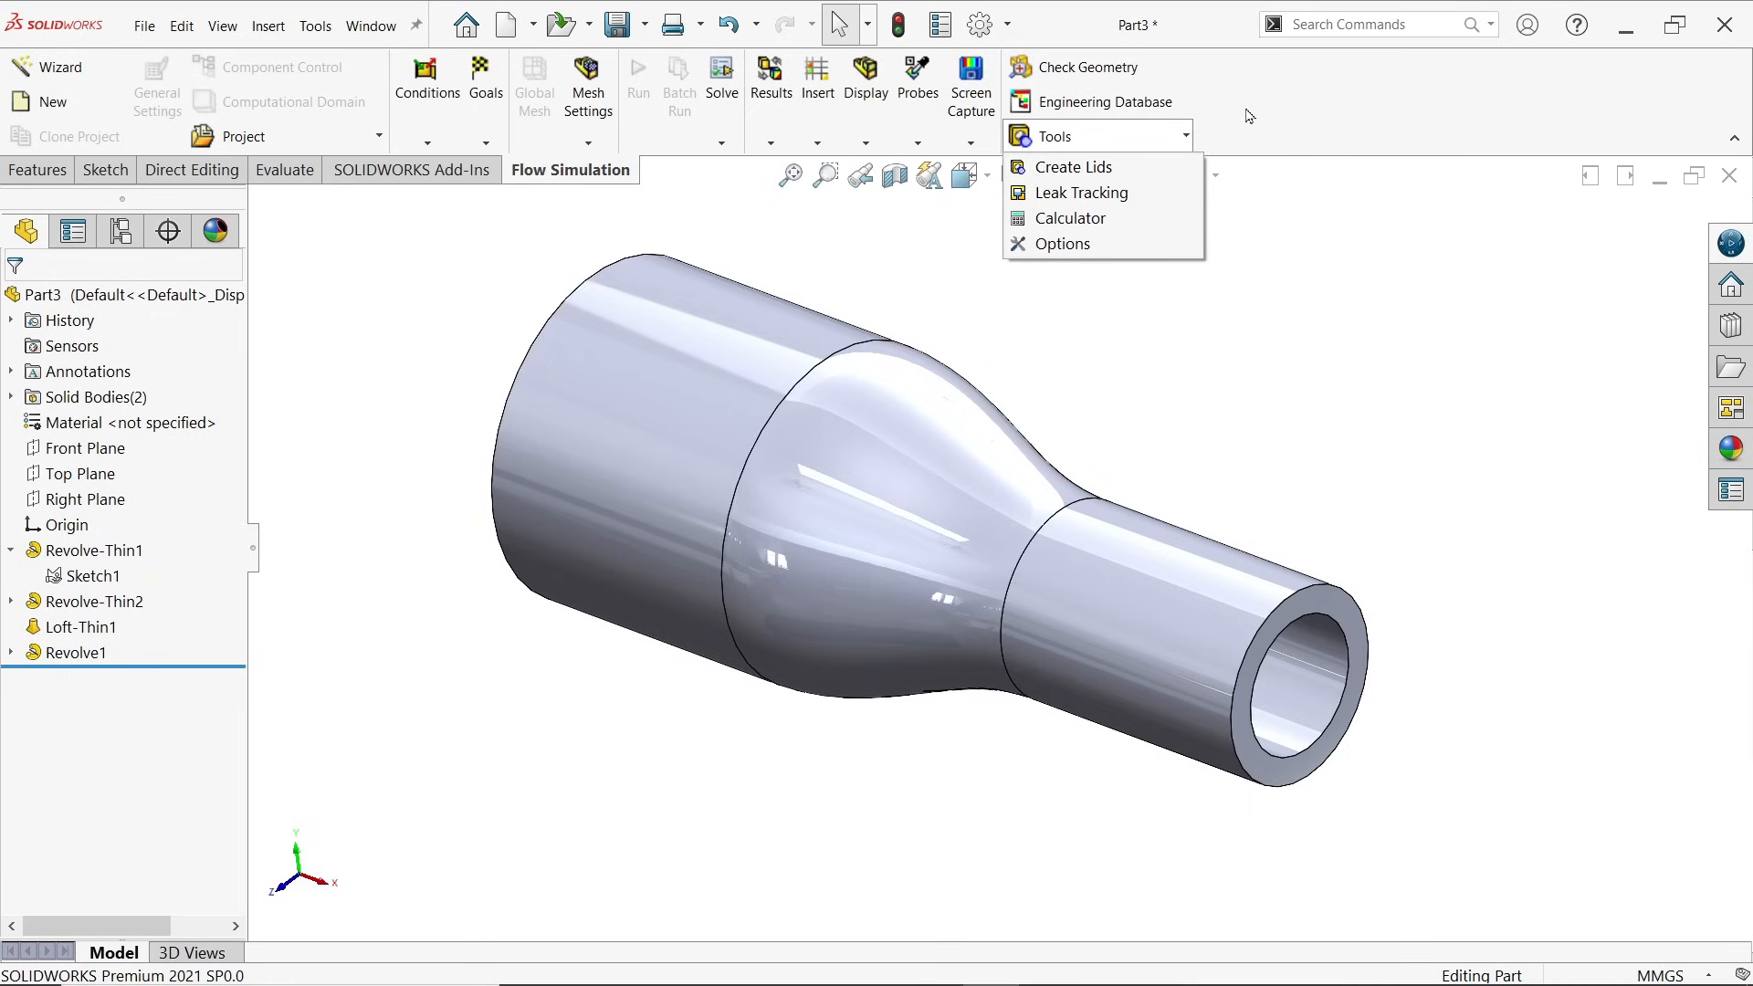
click(1077, 167)
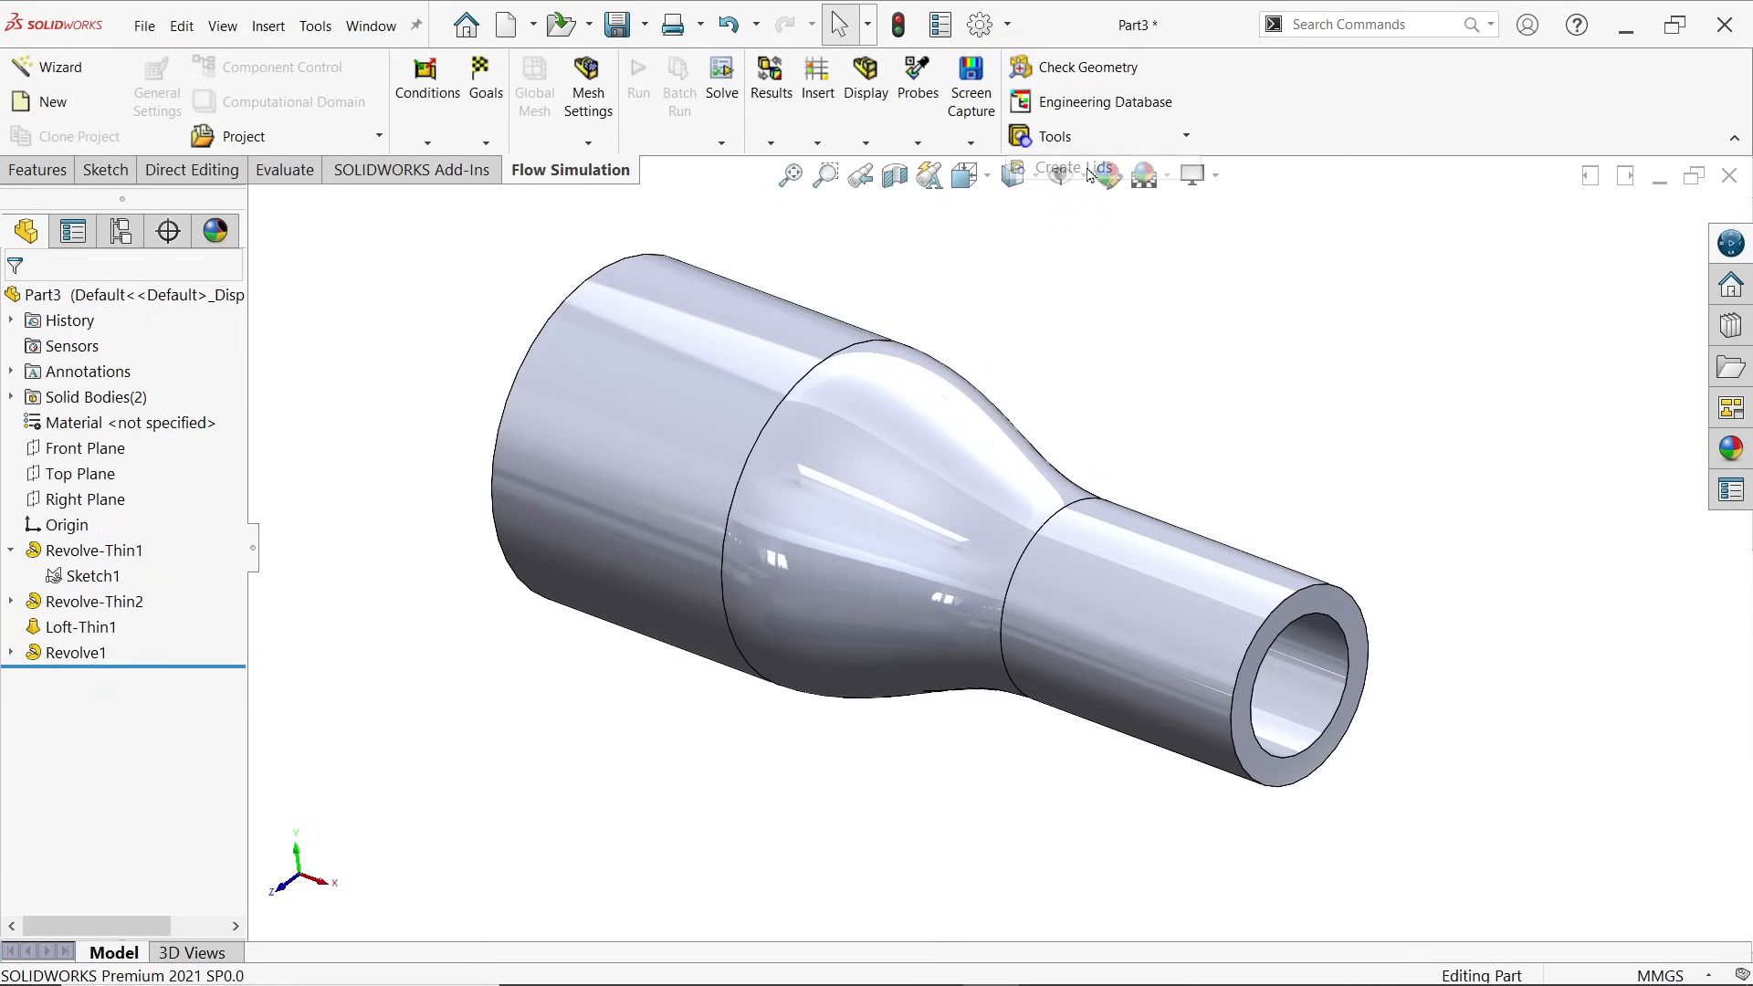
click(1301, 609)
middle_drag(1169, 506, 1297, 466)
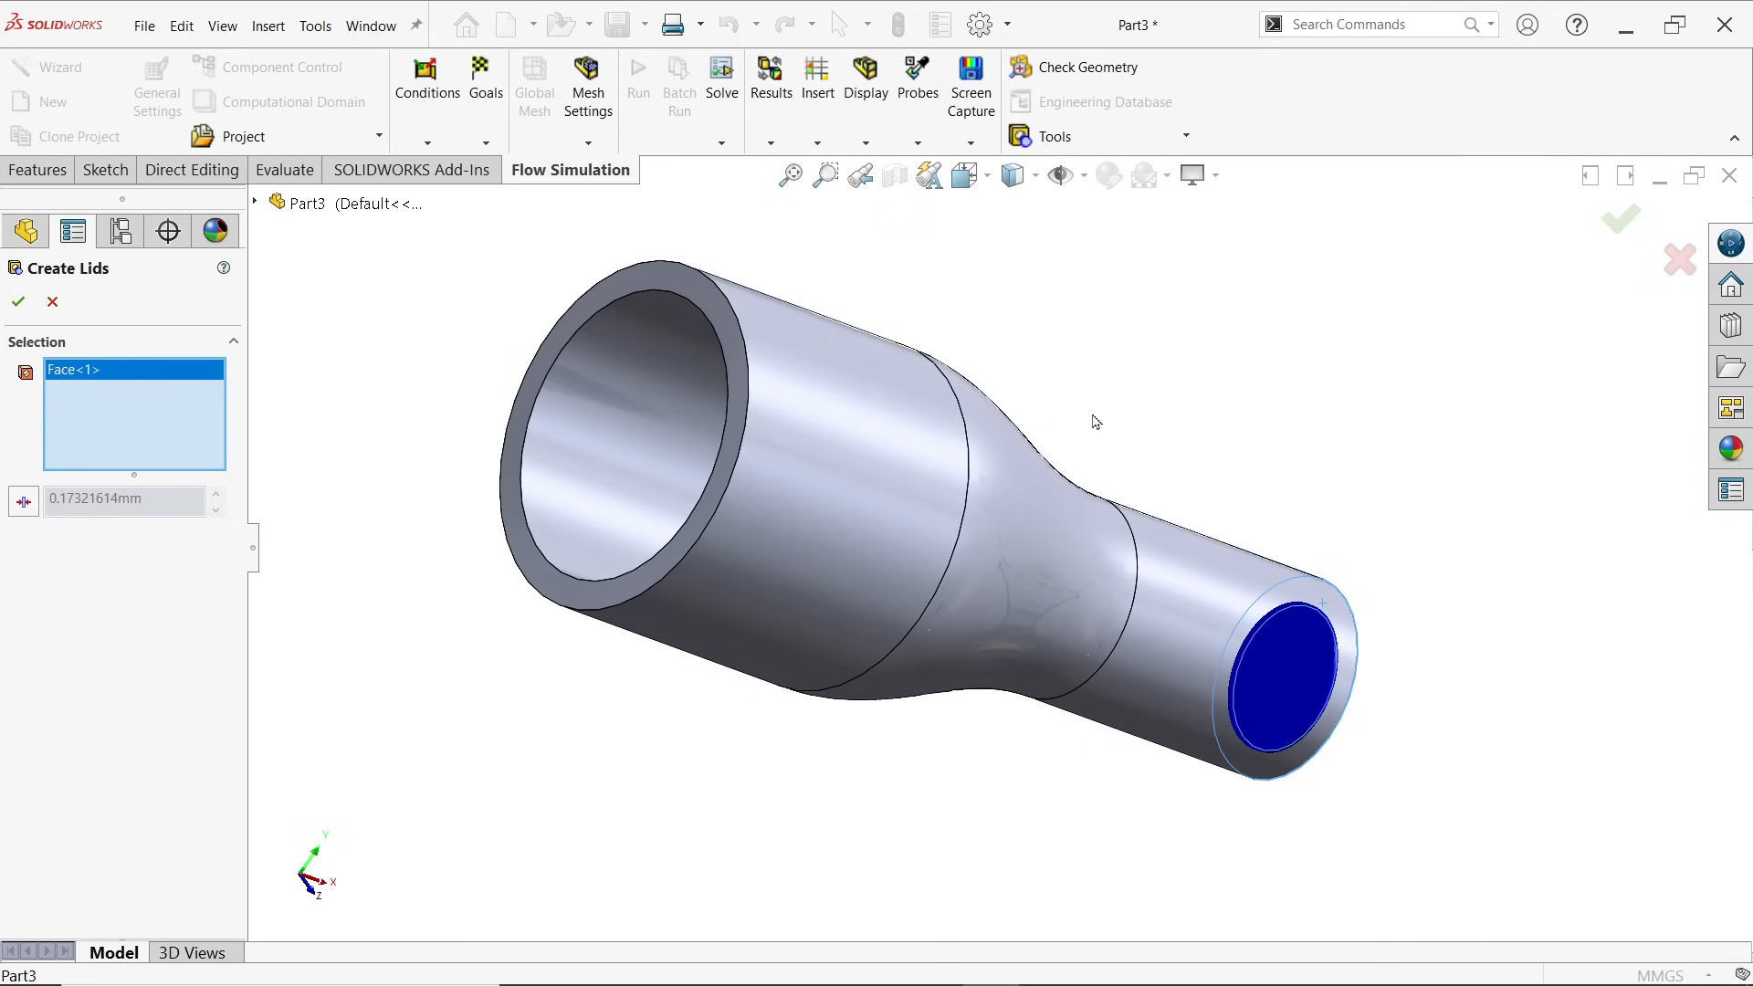
click(687, 297)
middle_drag(868, 451, 696, 380)
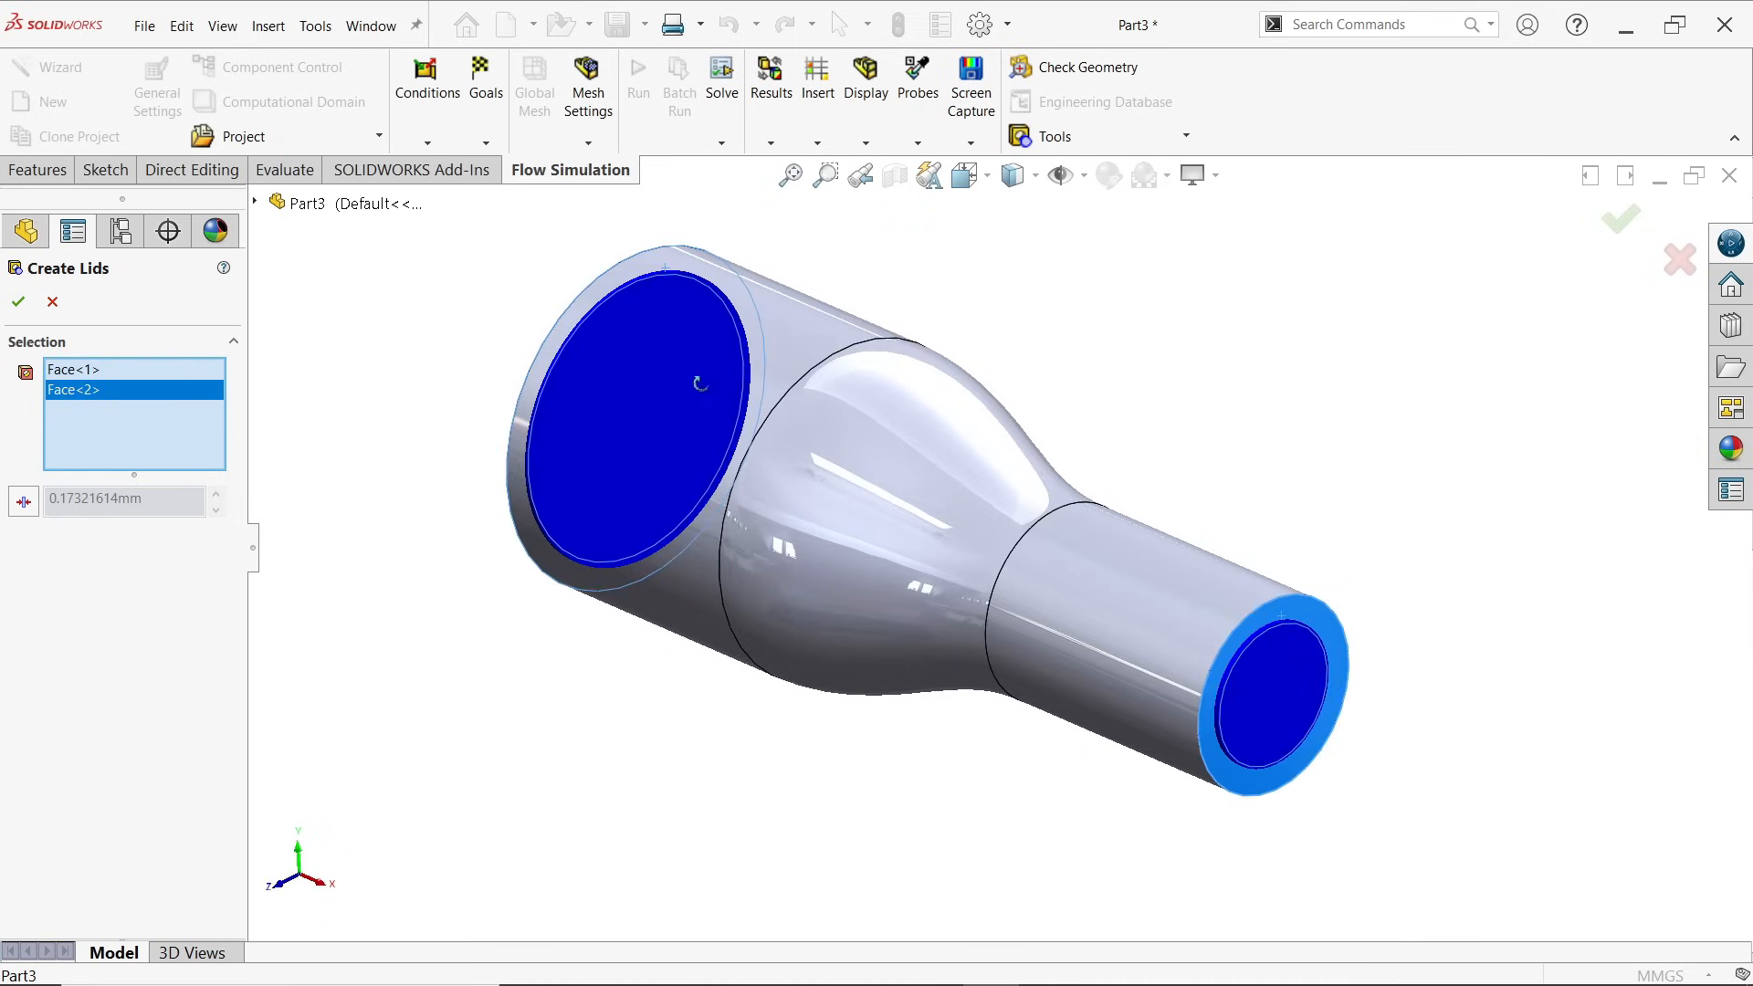
click(22, 504)
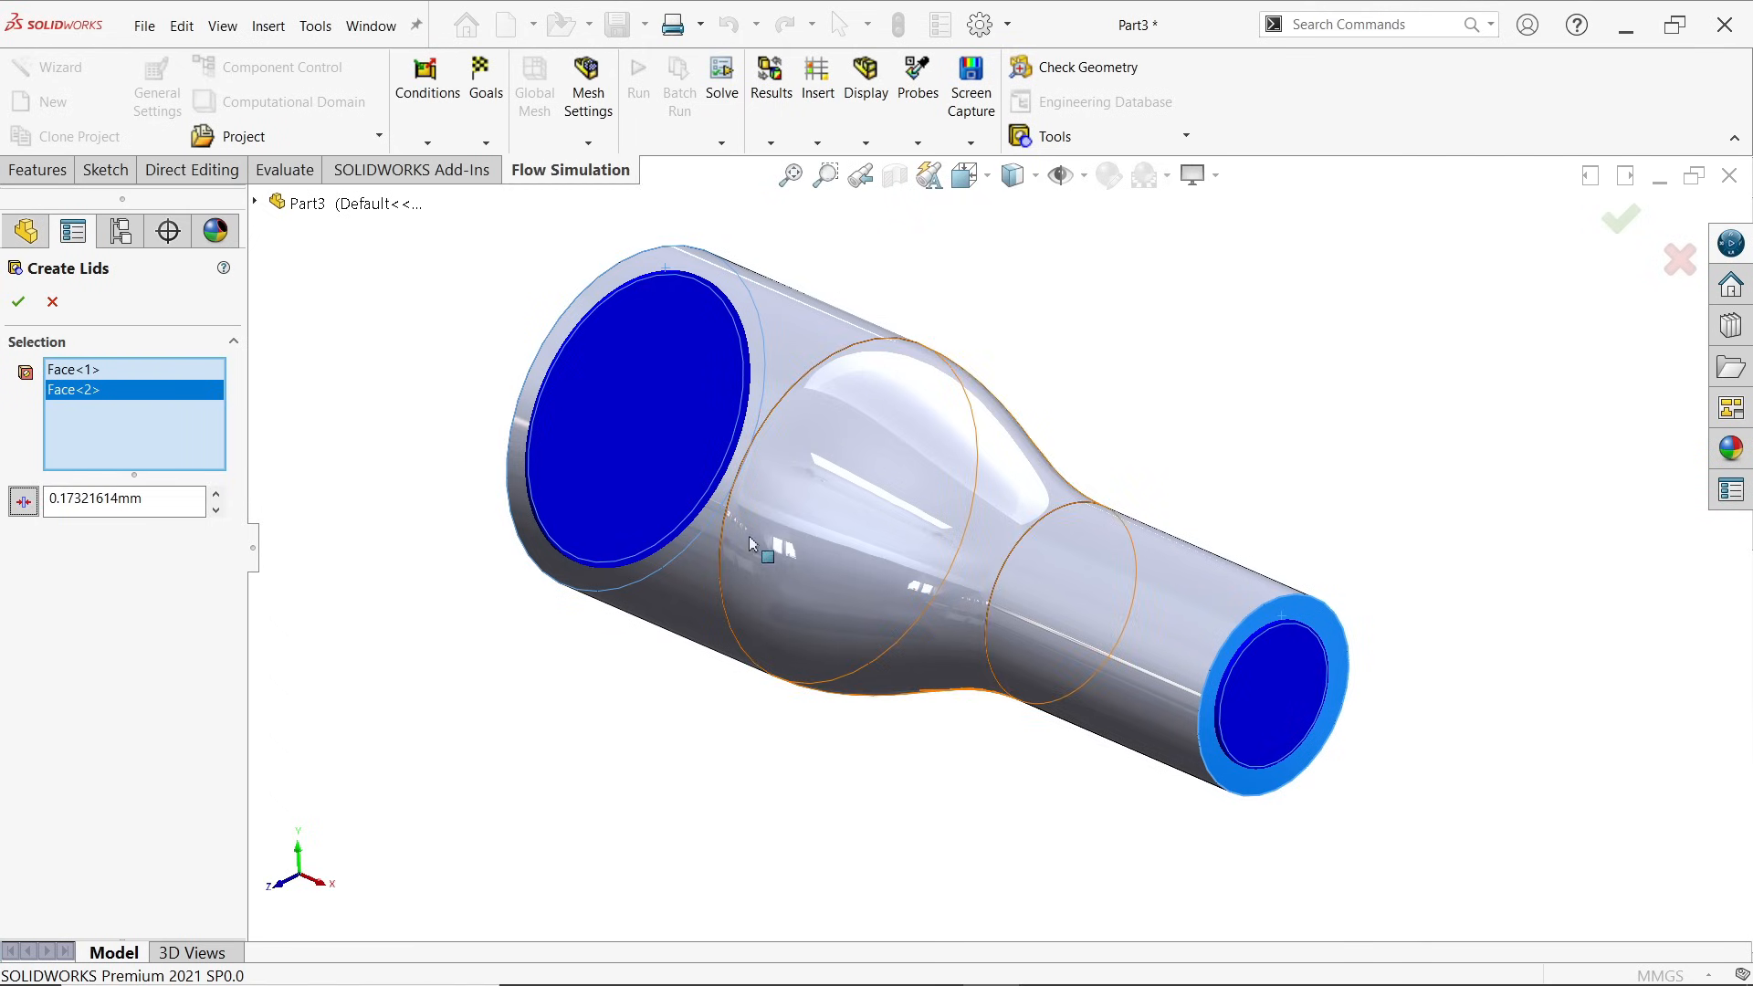
click(19, 307)
mouse_move(411, 450)
middle_down()
mouse_move(570, 514)
mouse_move(395, 450)
middle_up()
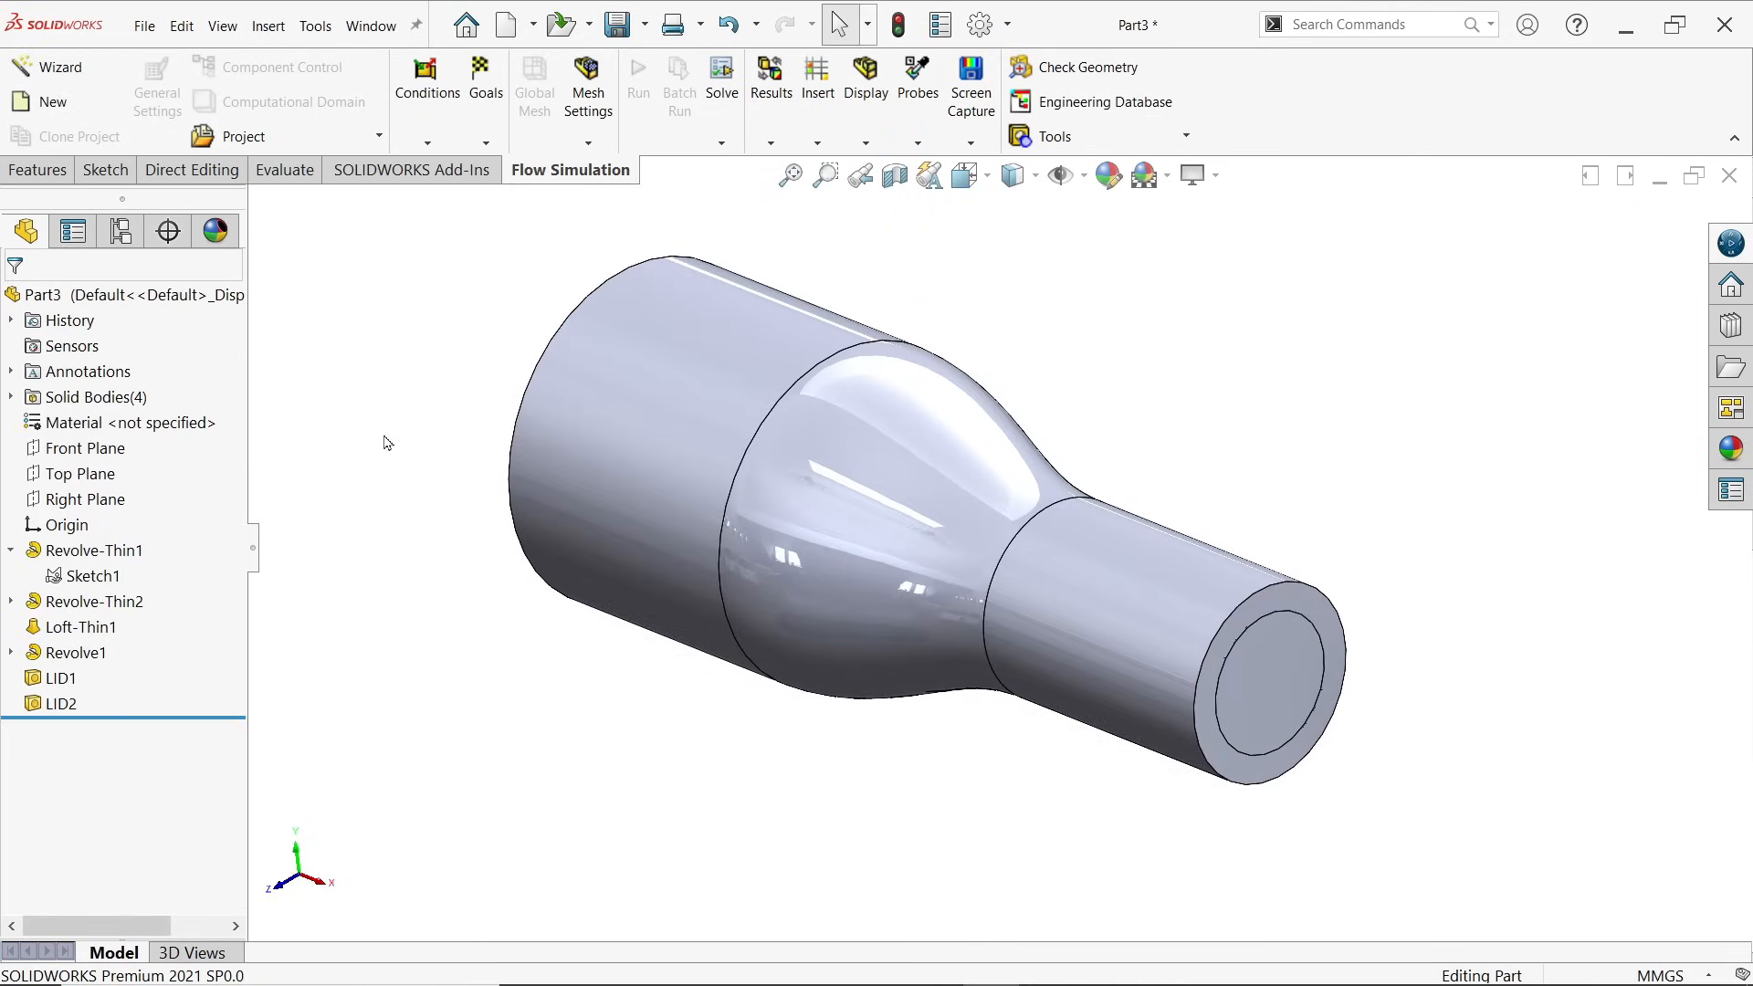
Step: Try to start the Flow Simulation wizard, and choose the Nozzle folder on the Desktop as the save location for the part
click(59, 70)
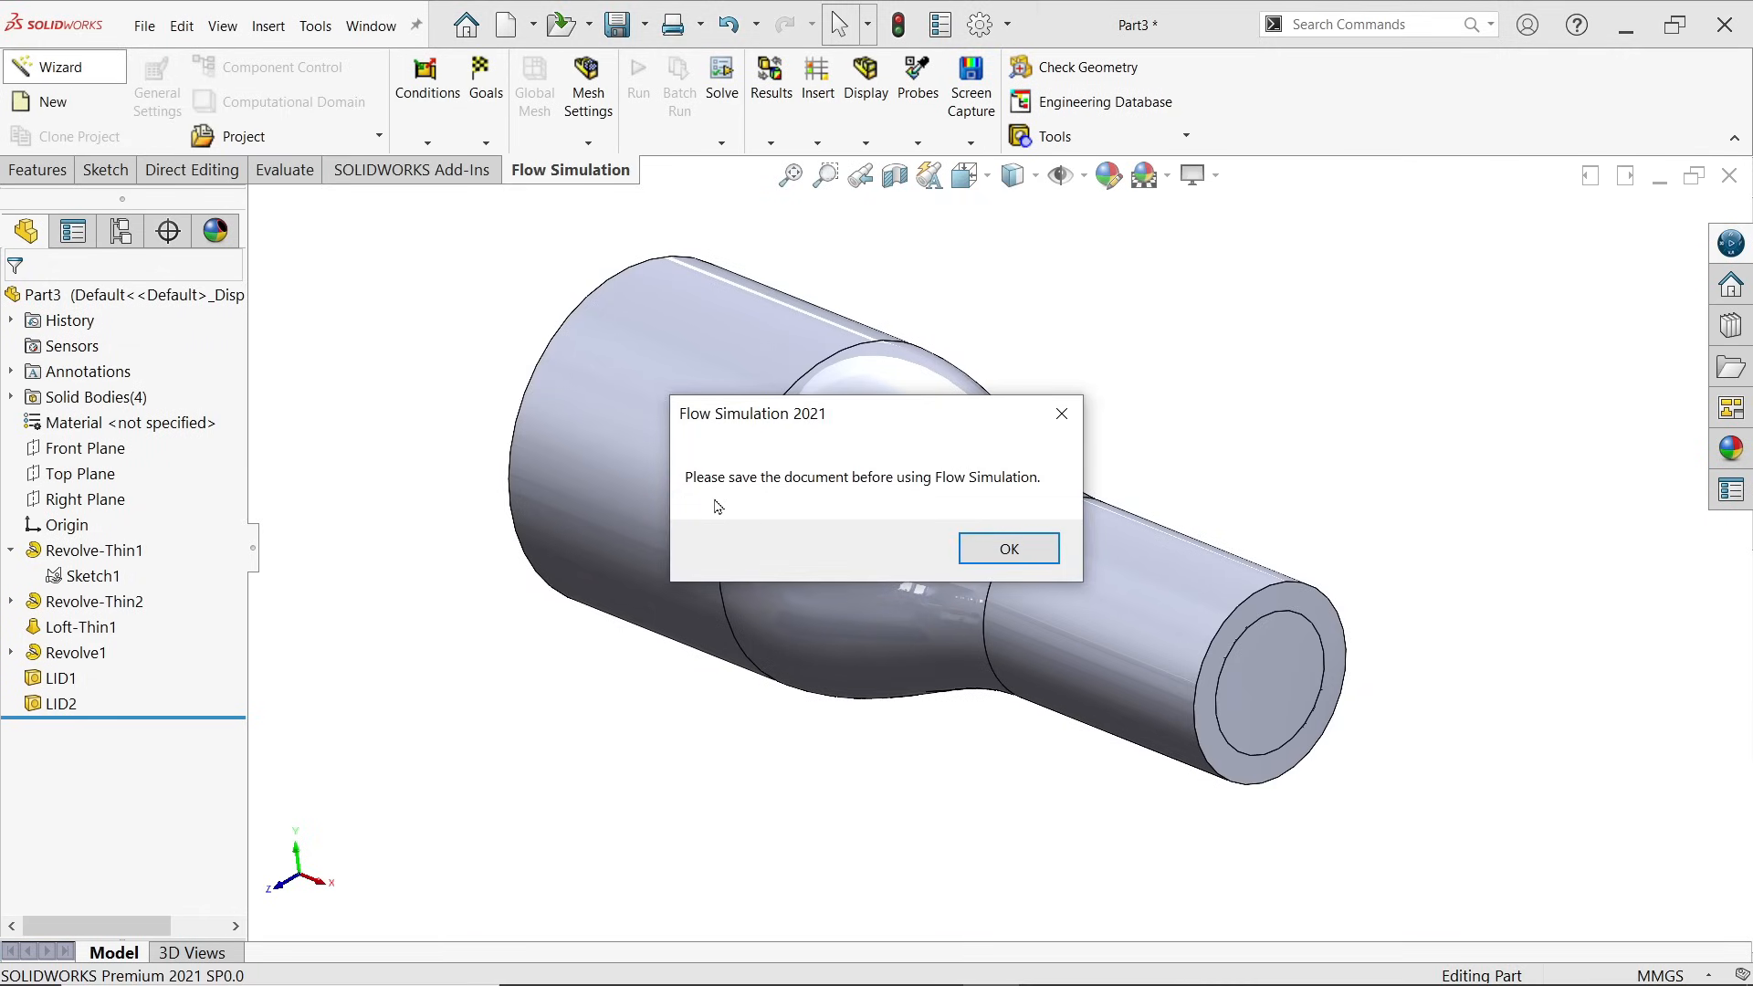
click(1069, 415)
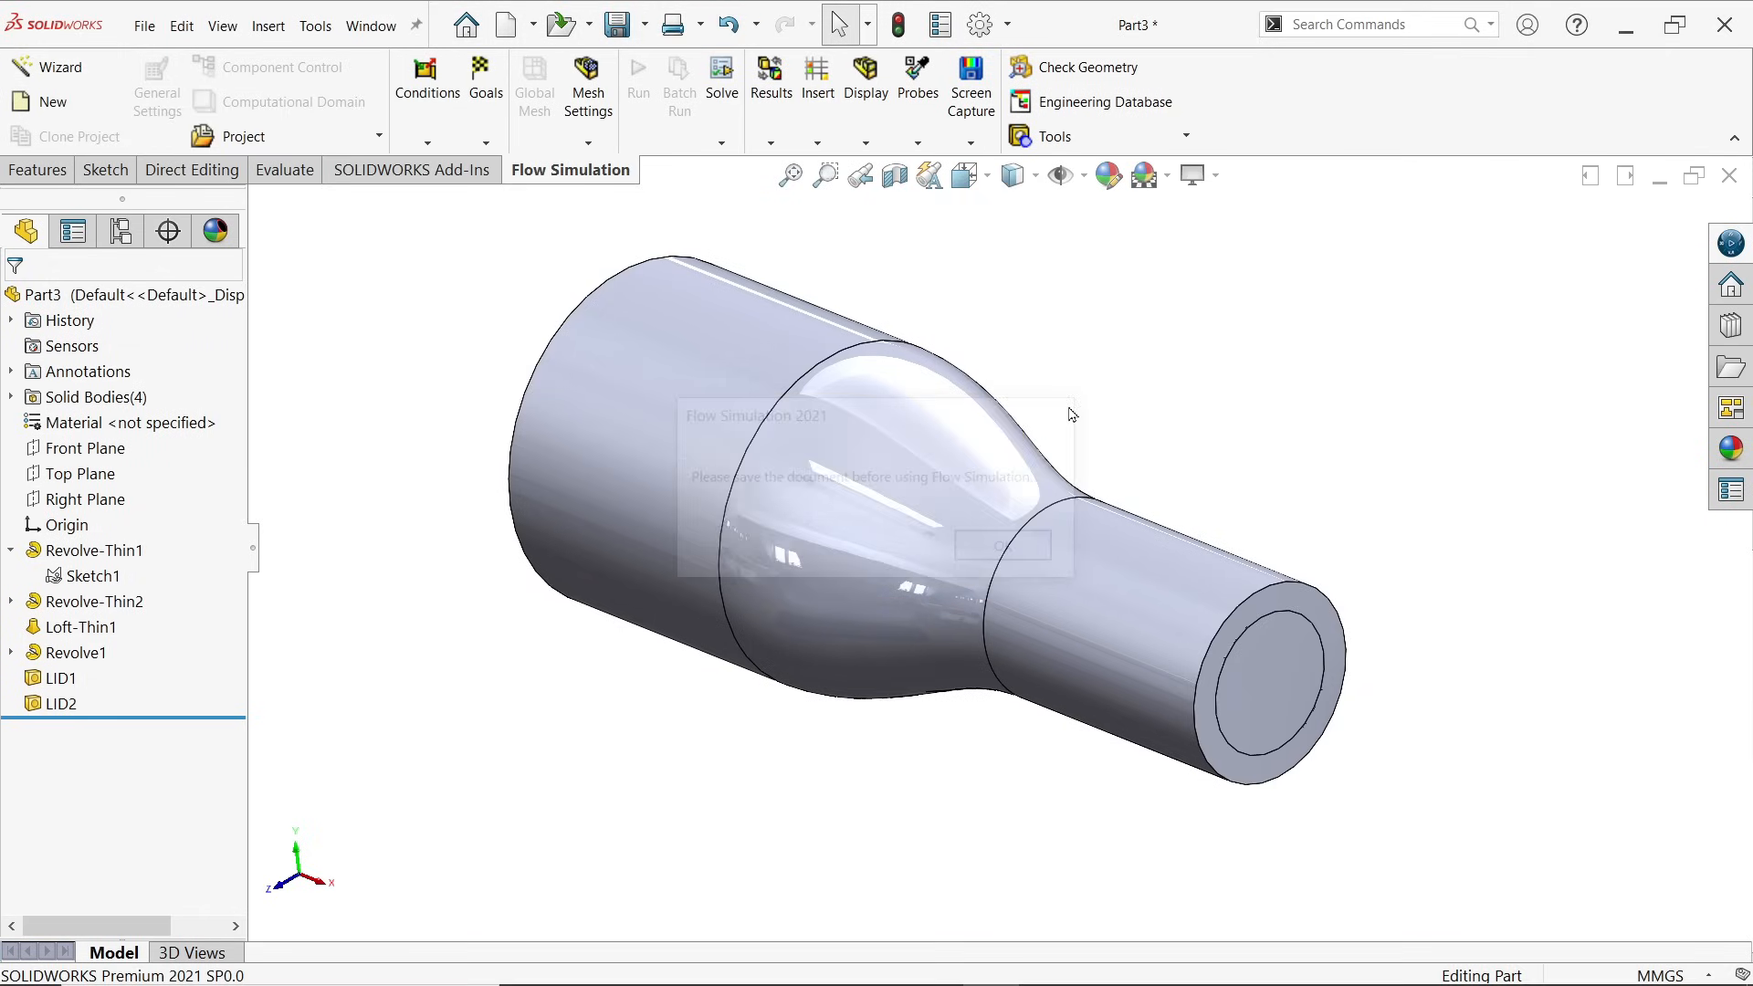
click(626, 27)
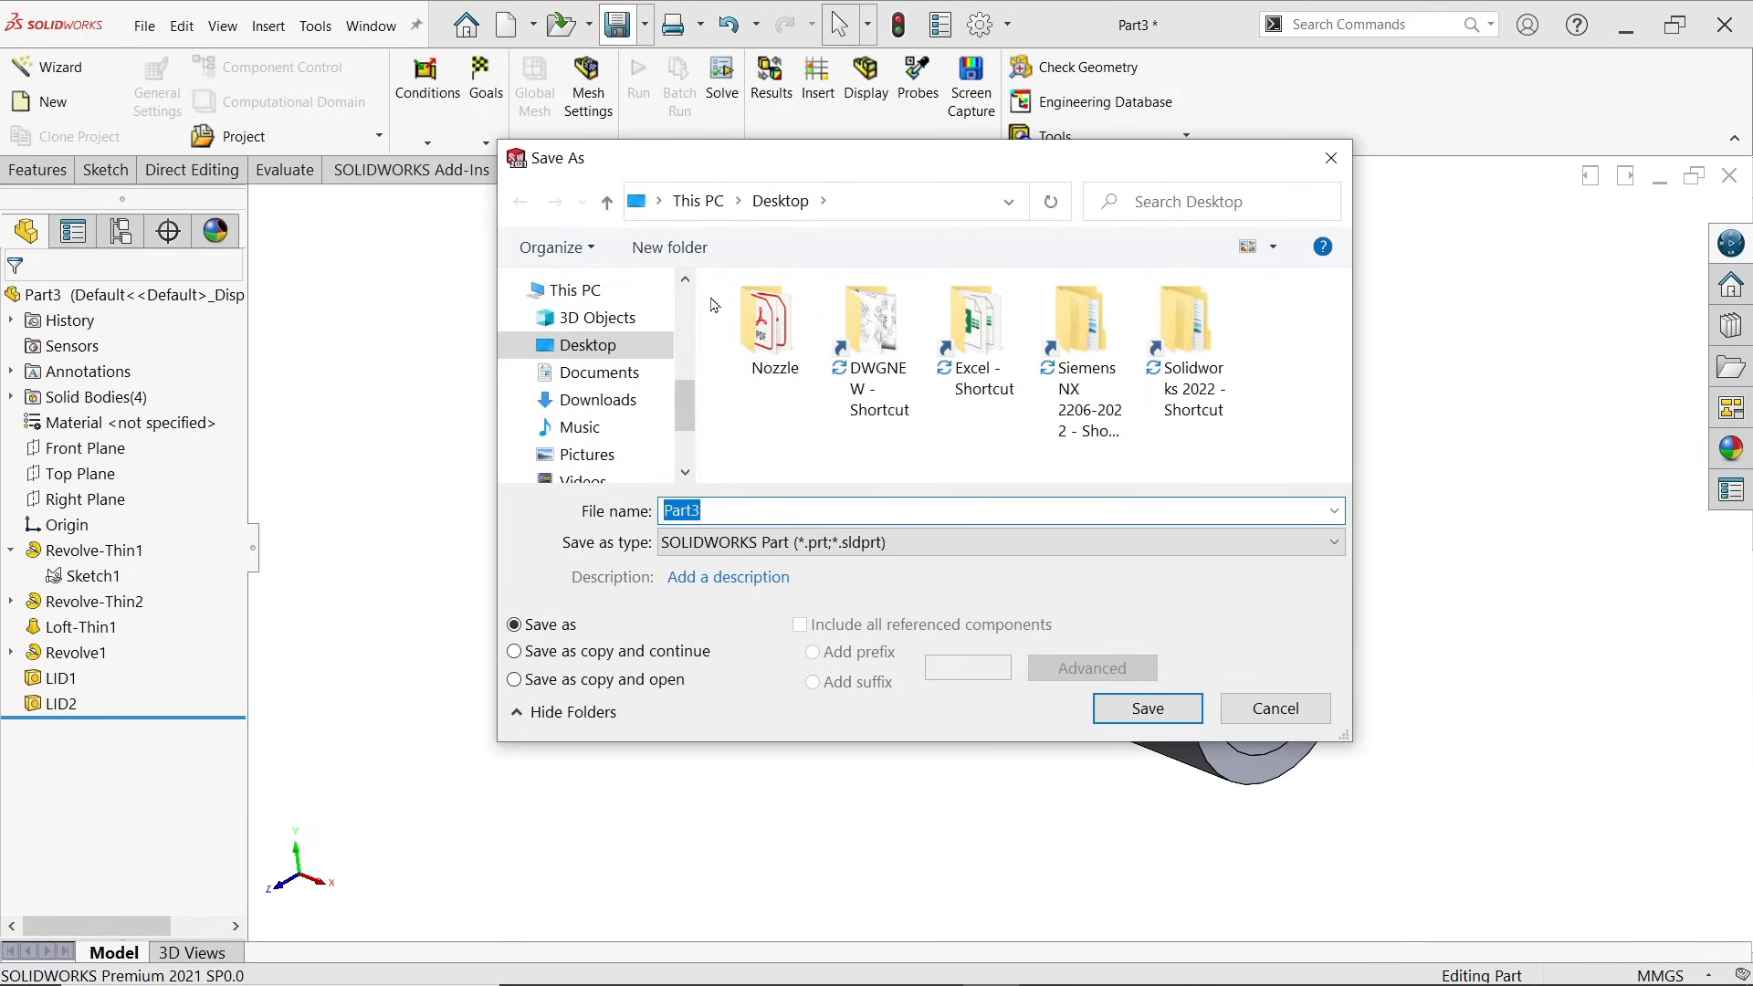
text(No)
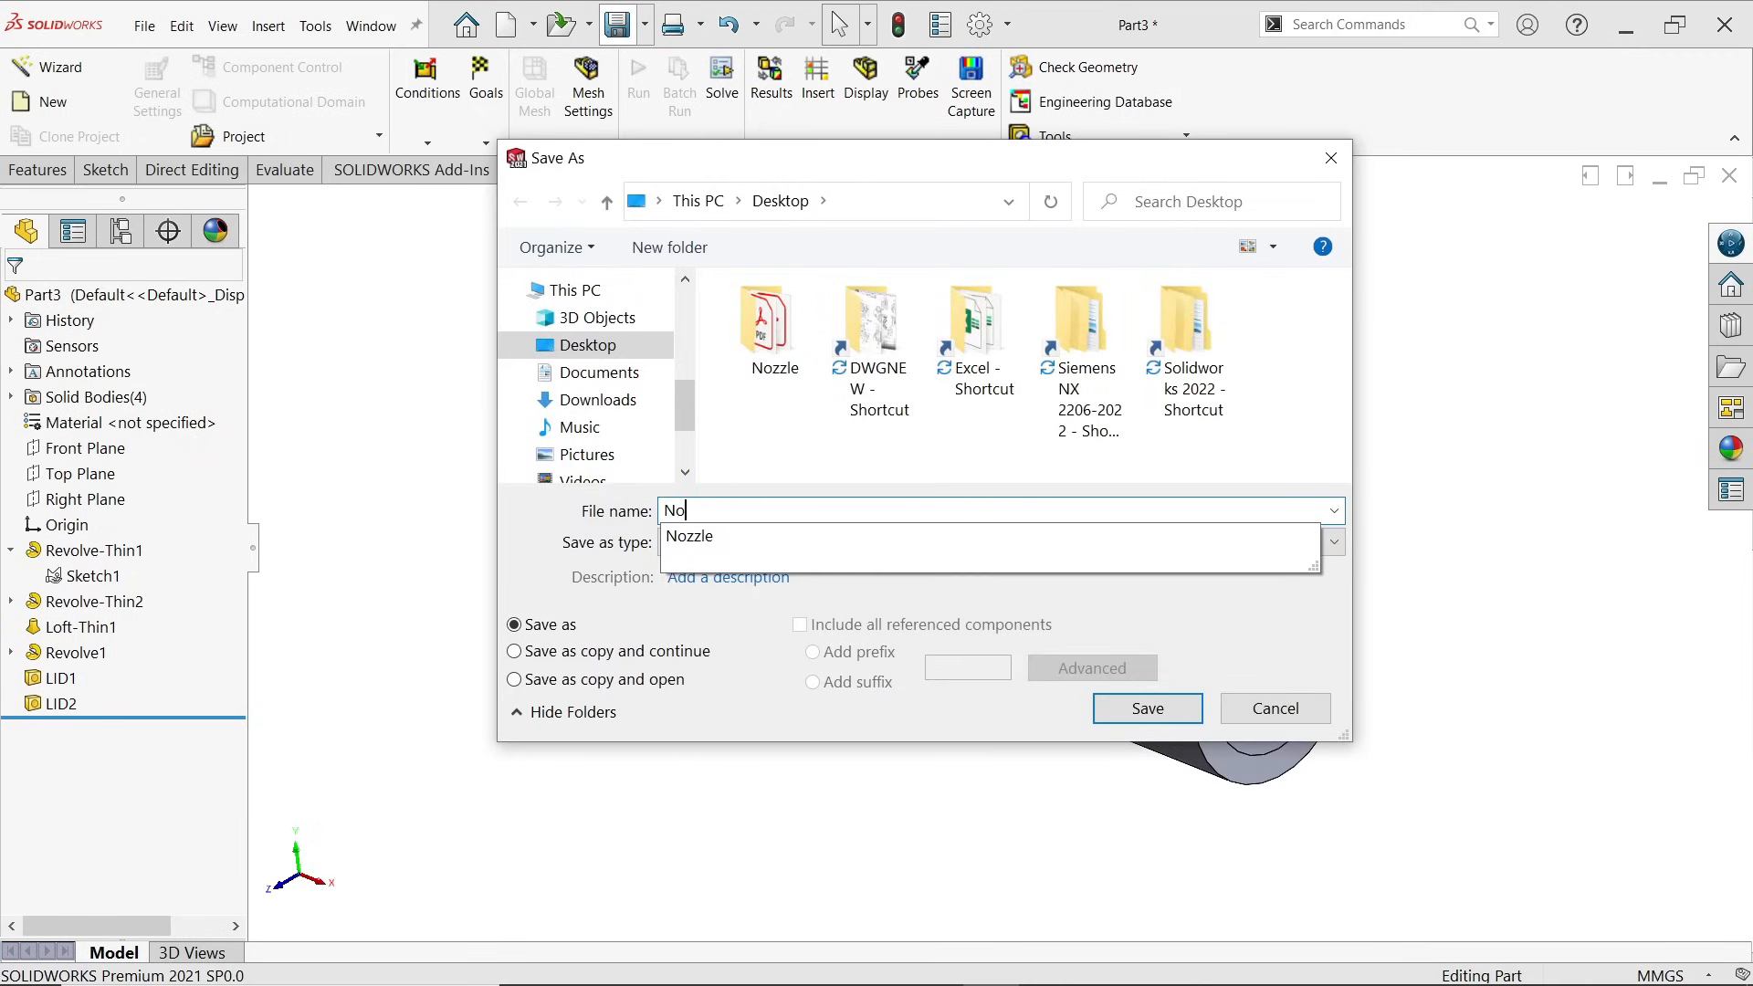
text(zzle)
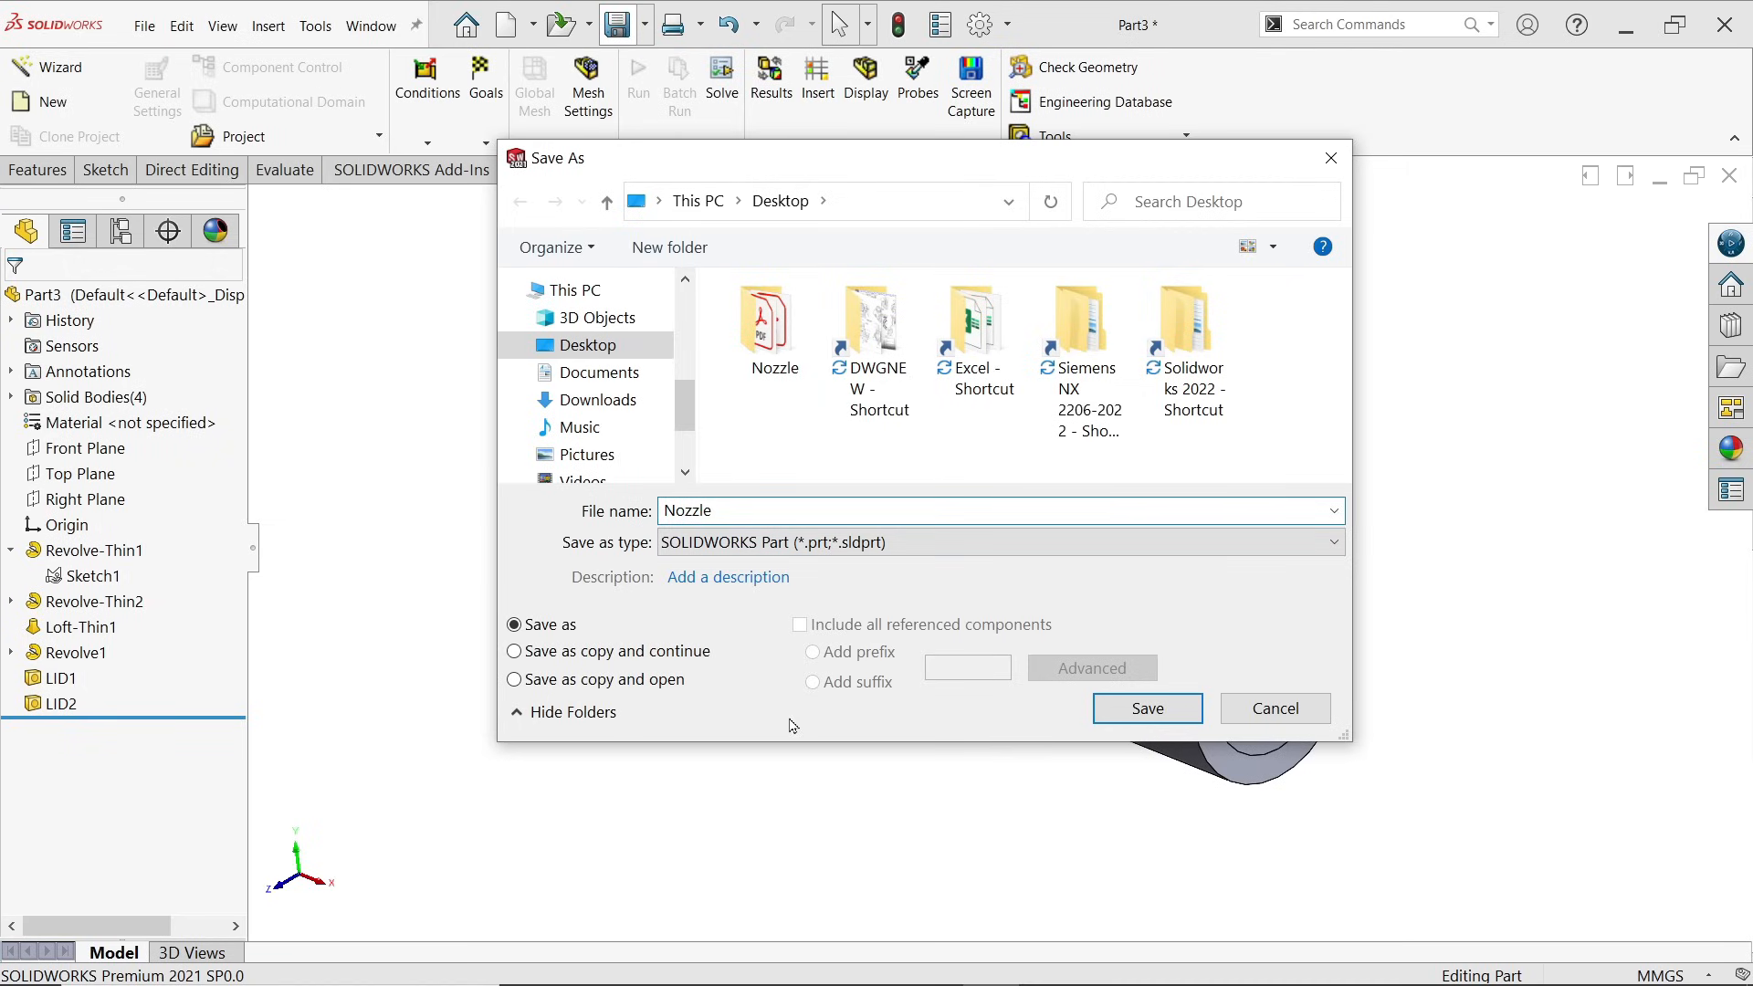
text(1)
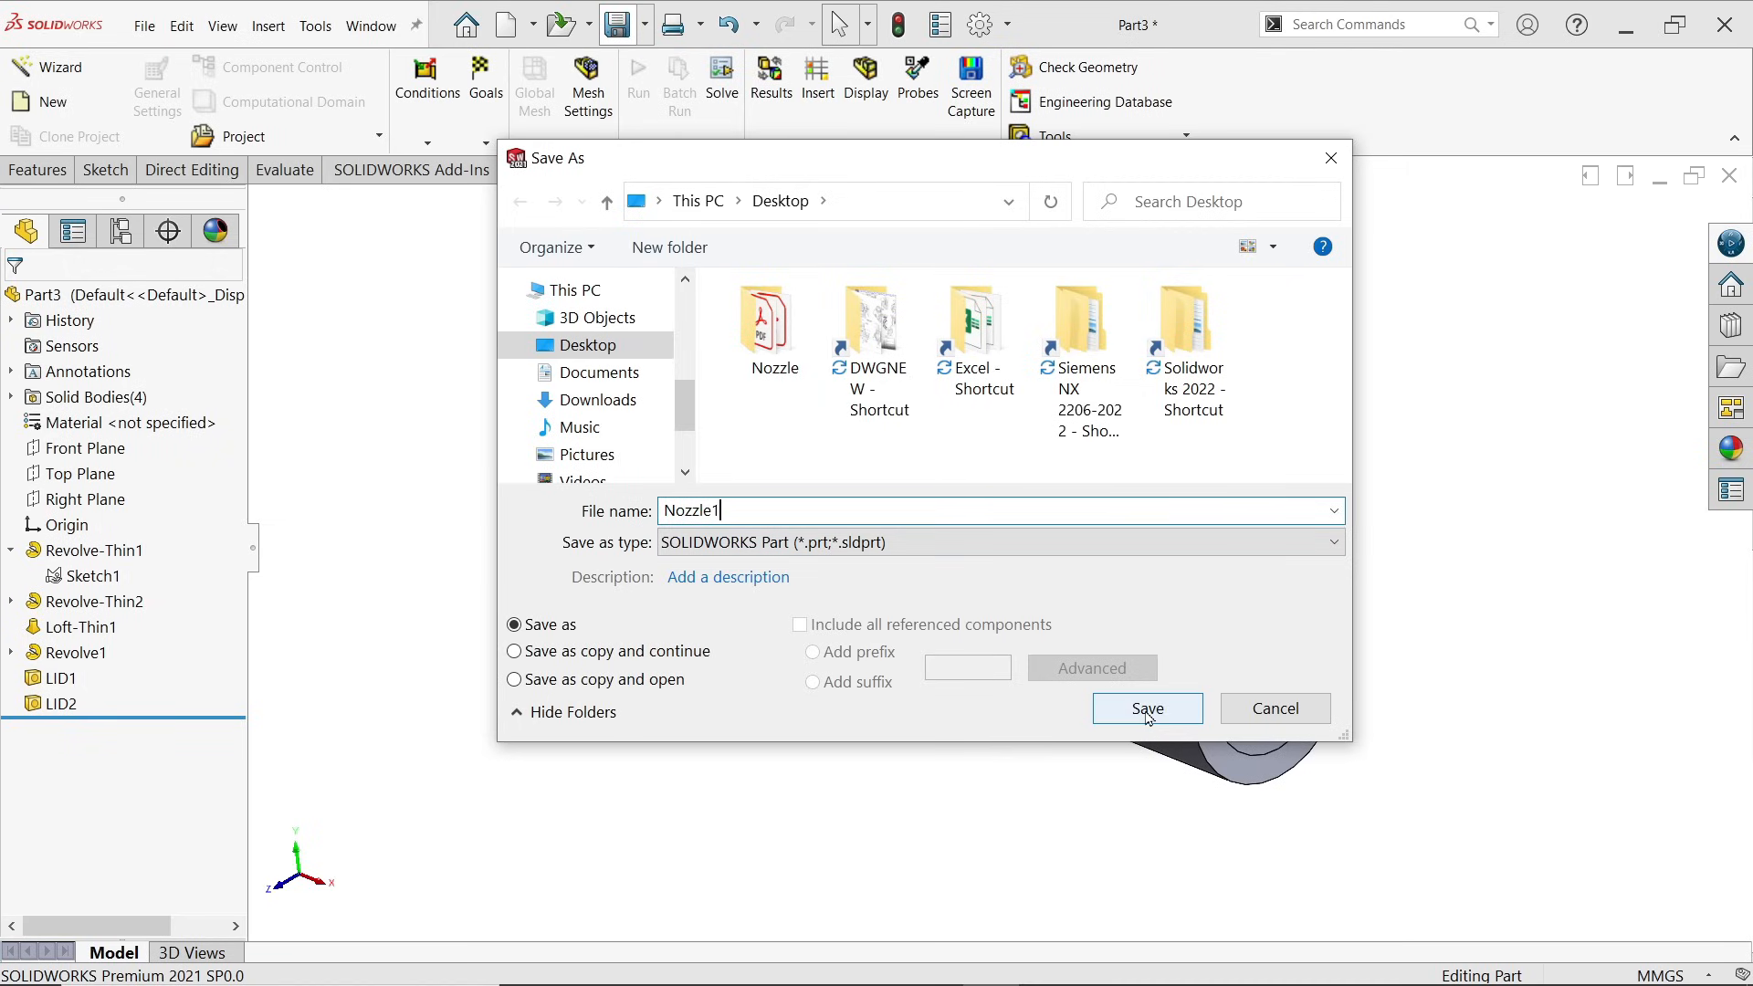
key(BackSpace)
click(1147, 709)
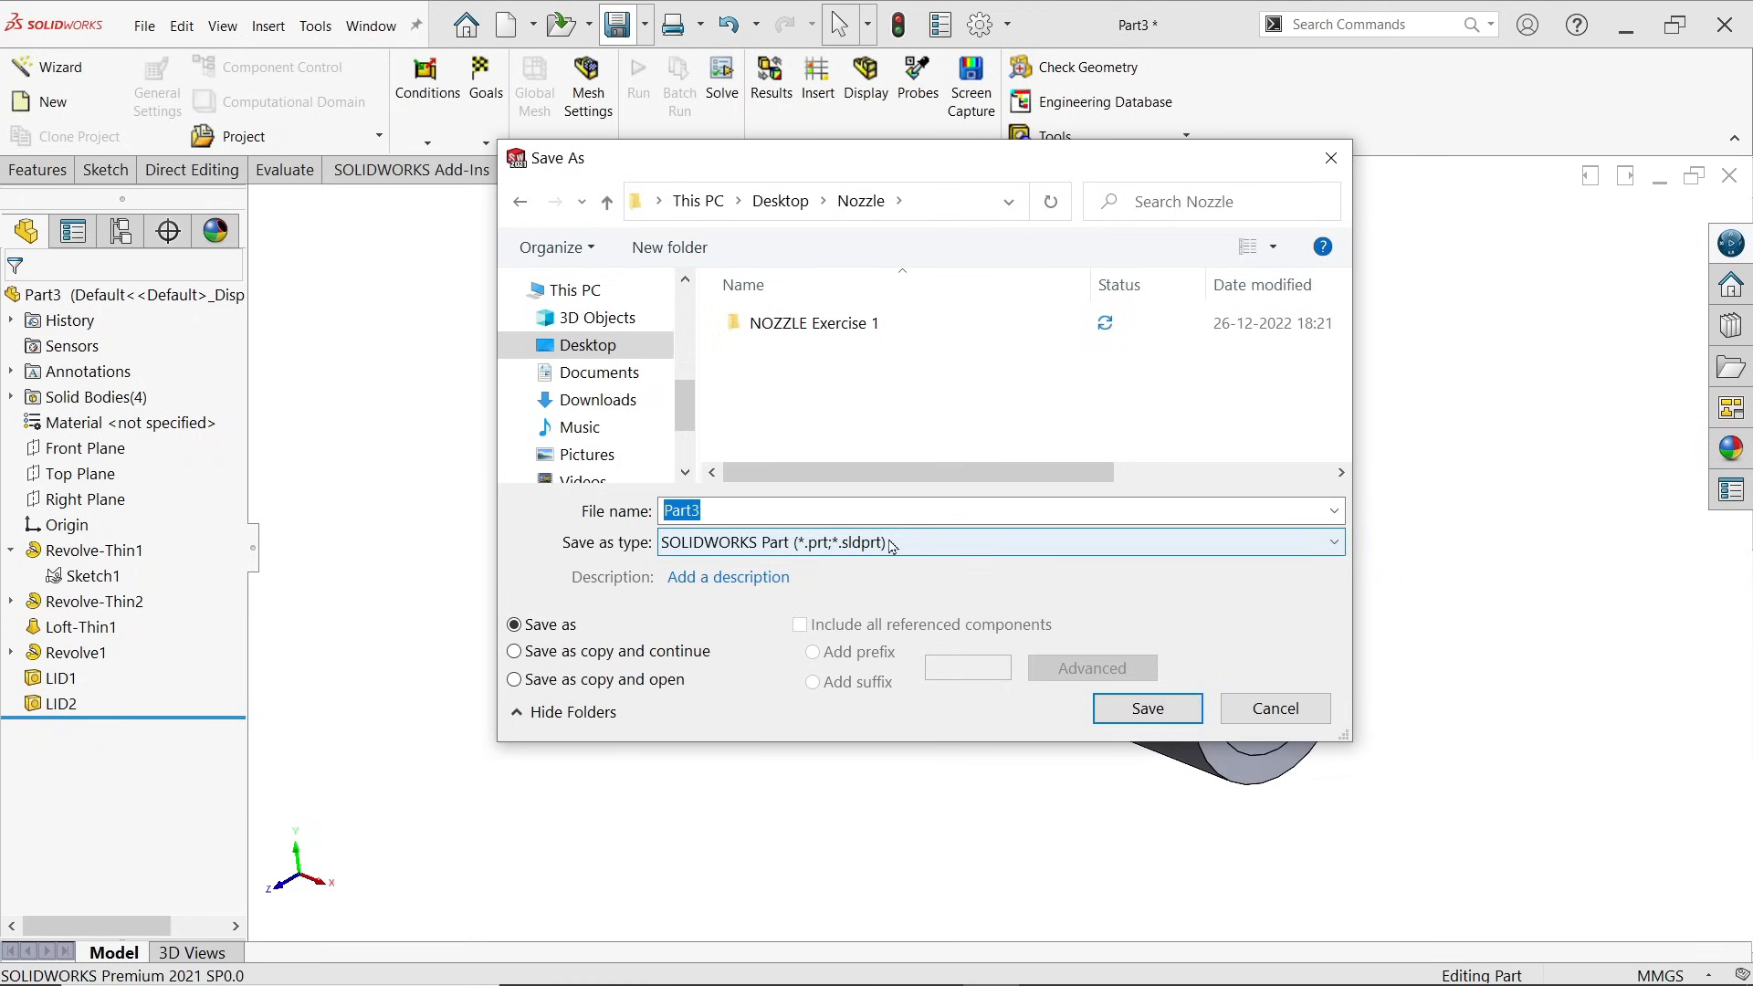
Step: Save the part in the Nozzle folder under the file name nozzle2
click(735, 514)
key(BackSpace)
key(BackSpace)
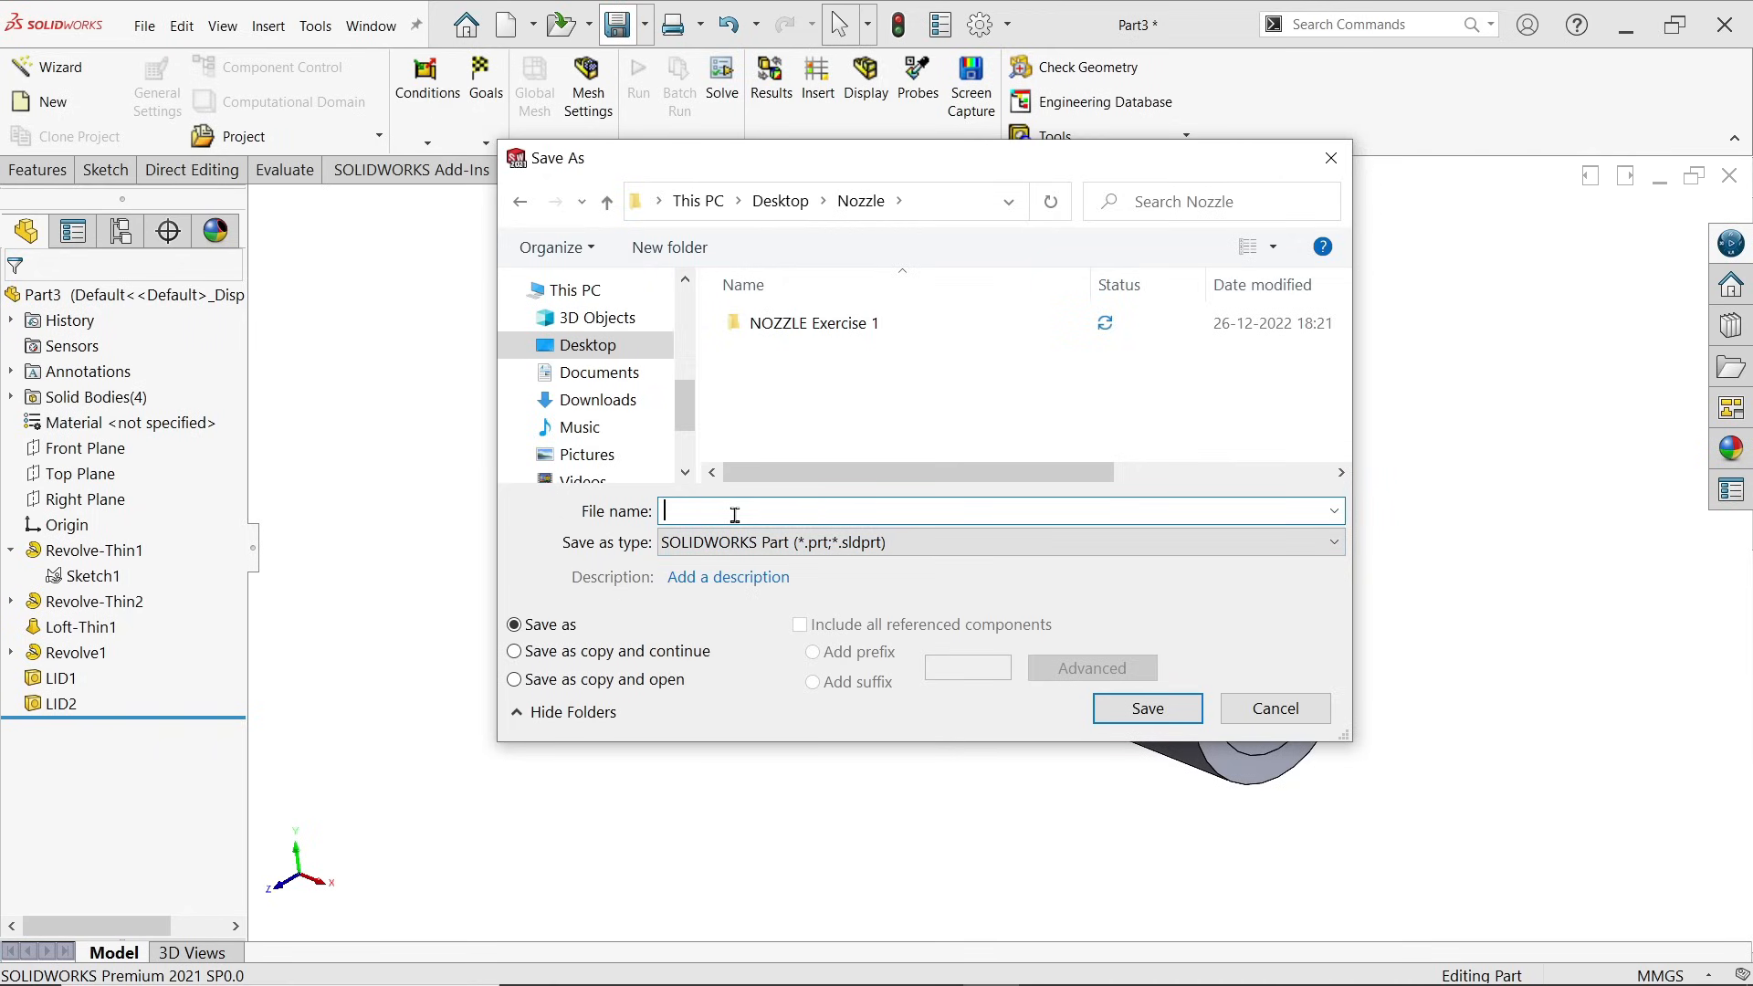
text(nozzle2)
click(1114, 708)
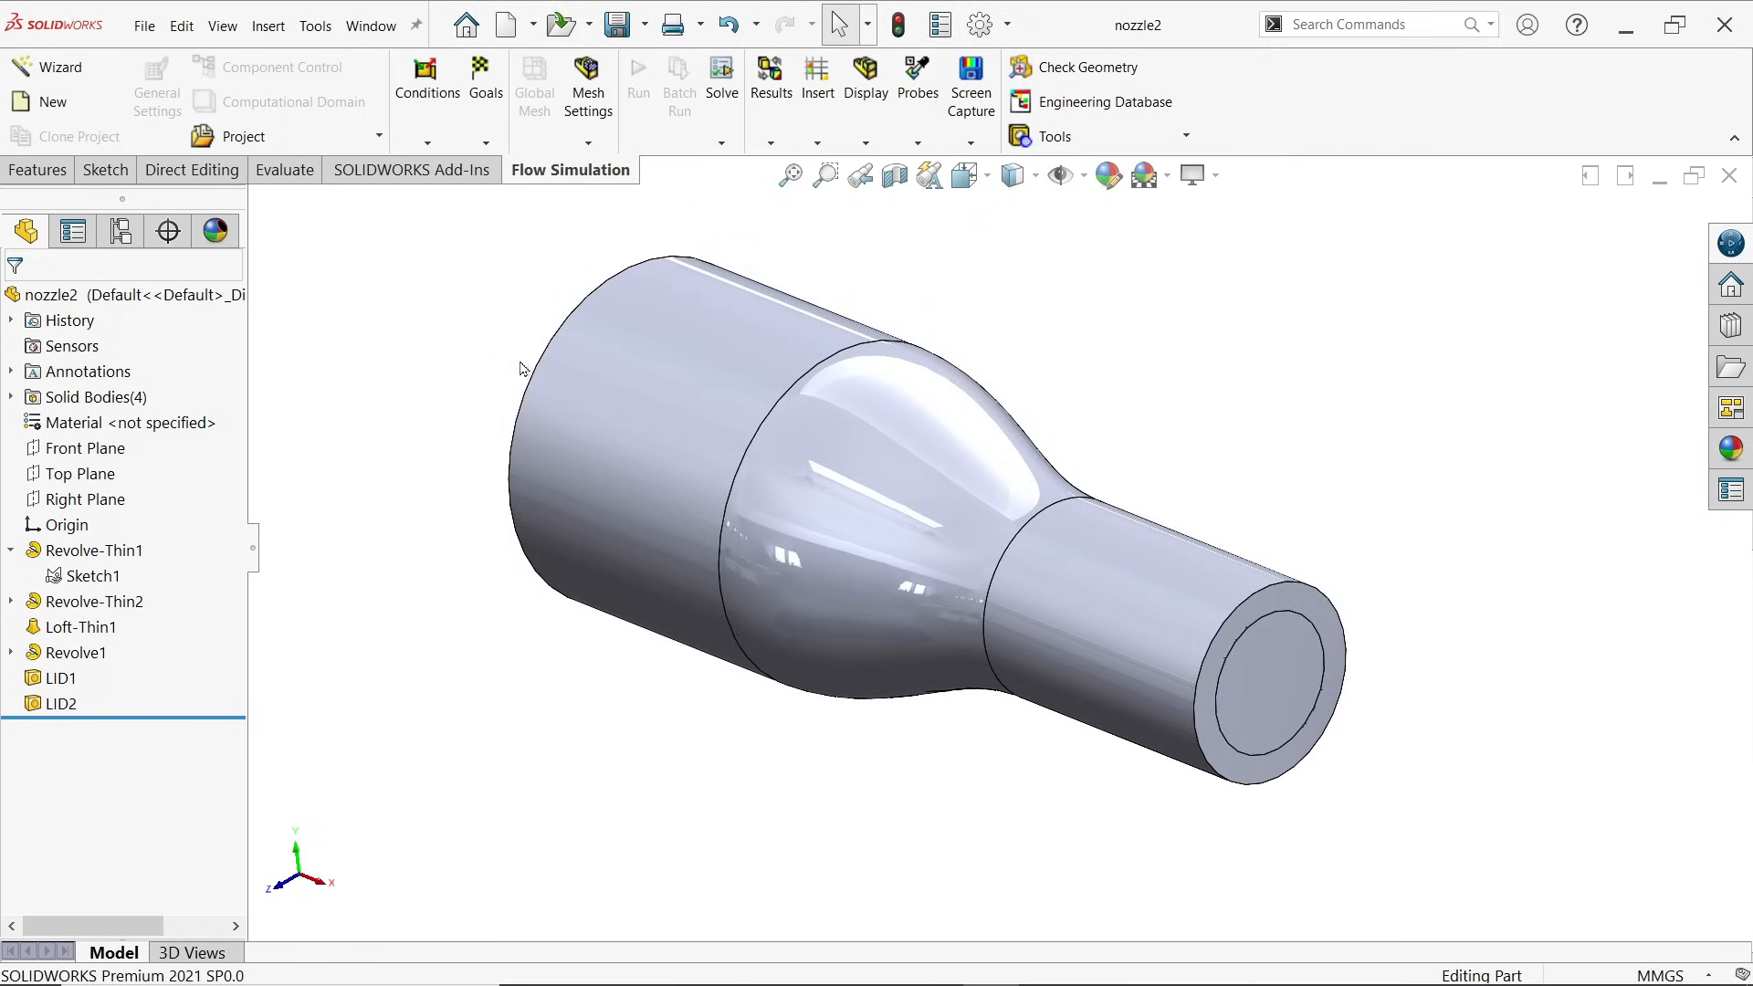
Step: Start a Flow Simulation wizard project named nozzle2 in the current configuration, using the SI (m-kg-s) unit system with temperature in K
click(71, 71)
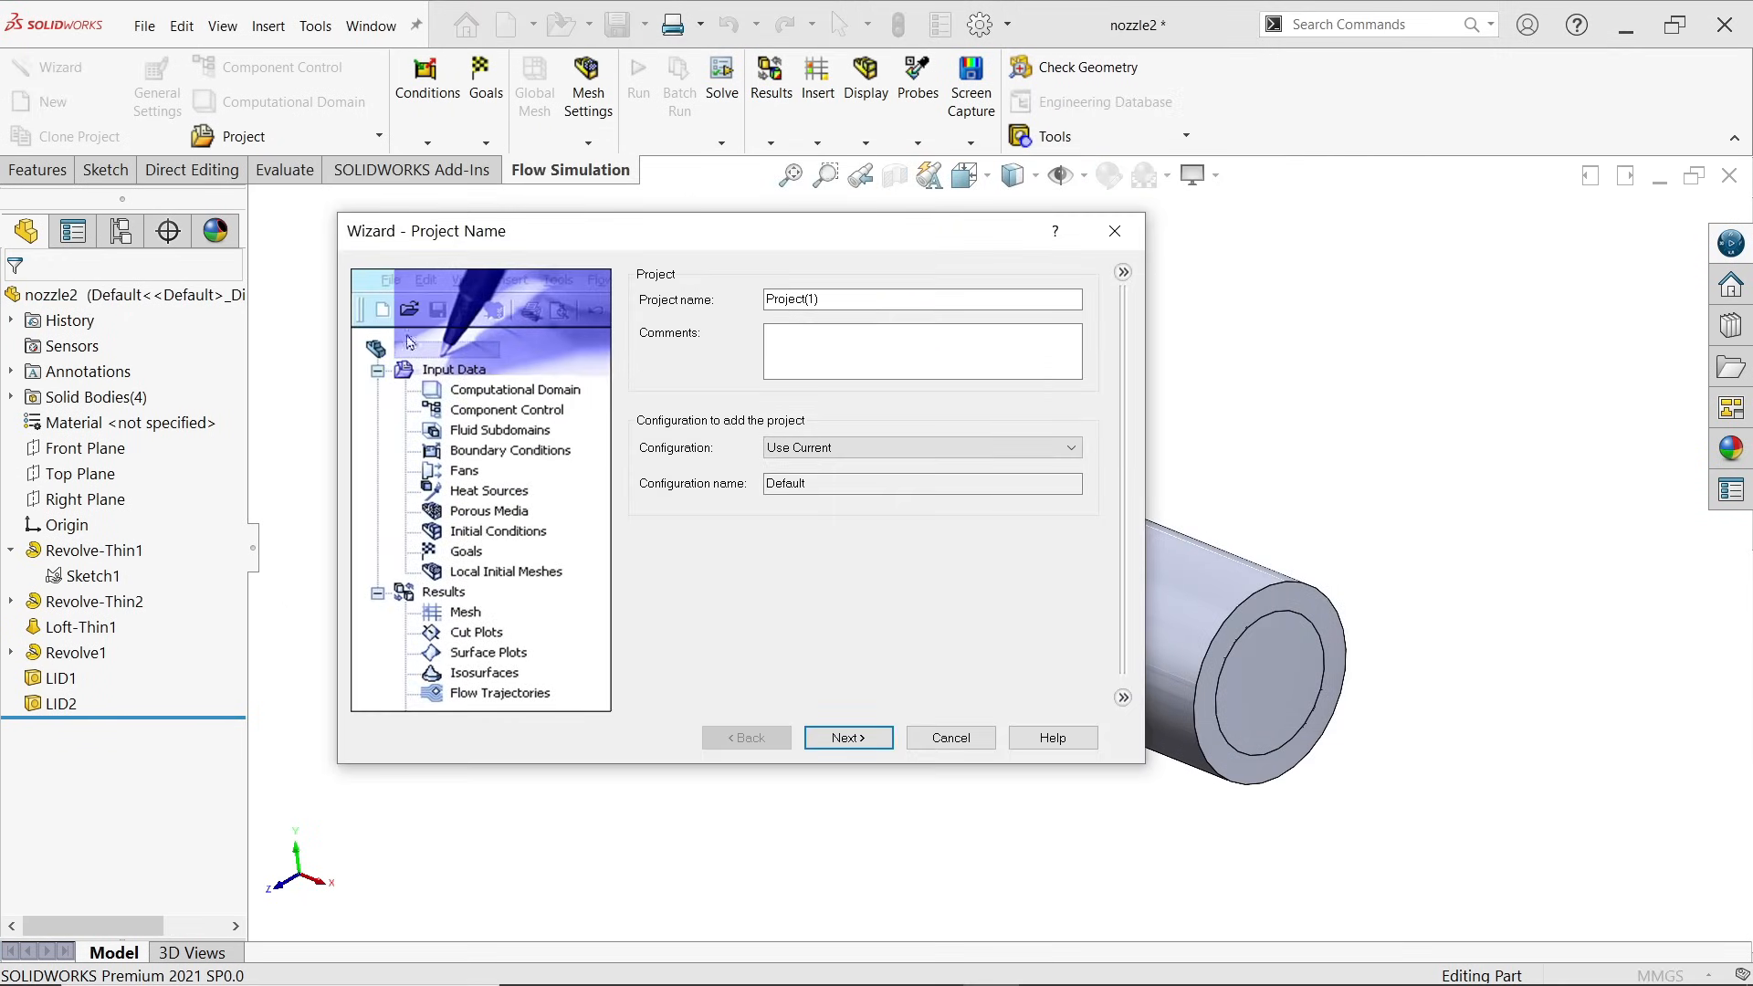
text(nozzle2)
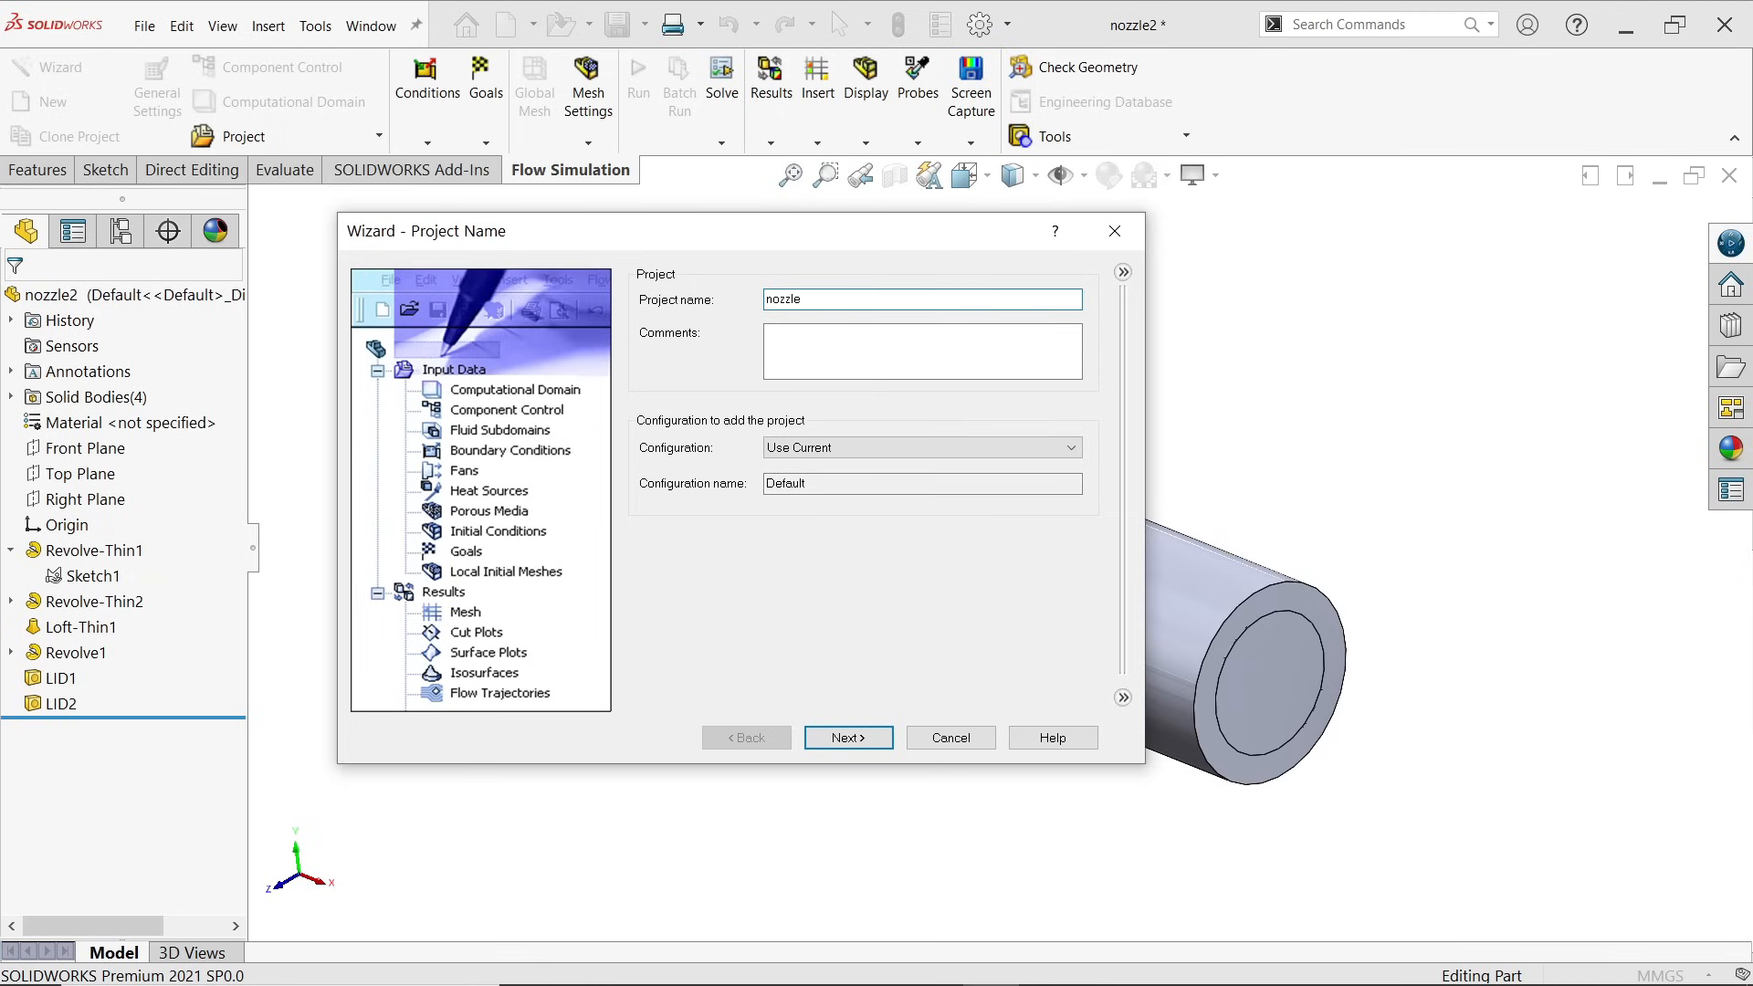
click(835, 738)
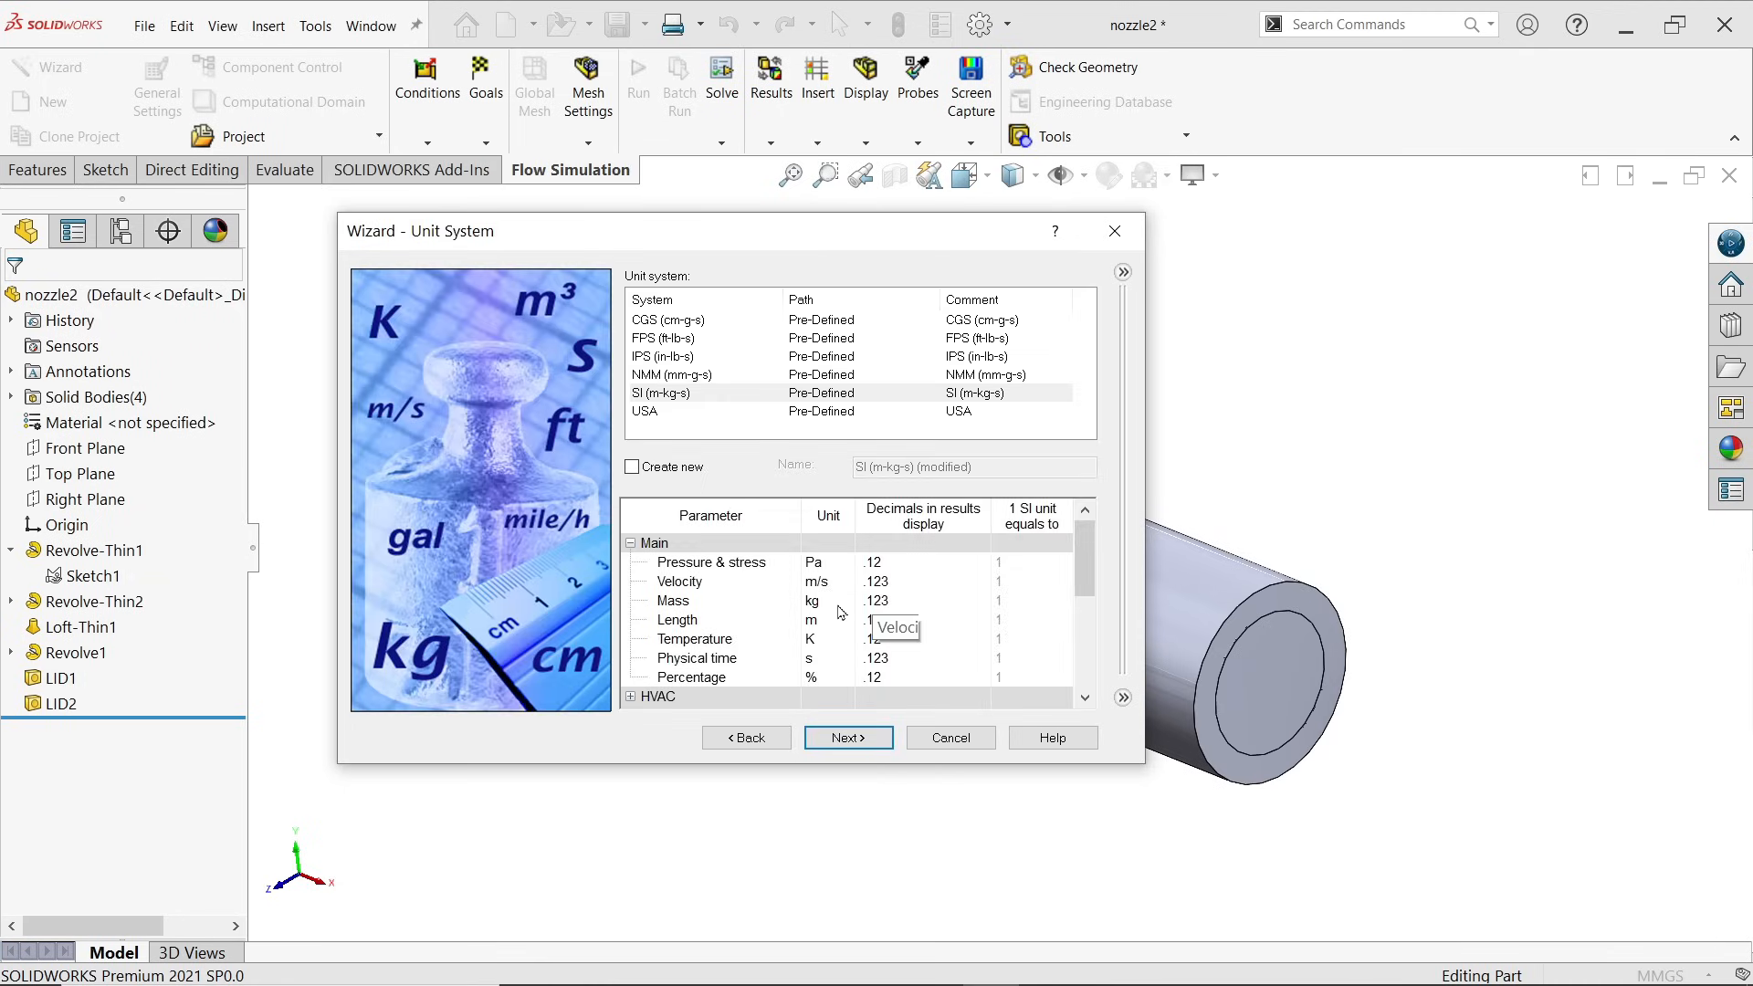
click(827, 642)
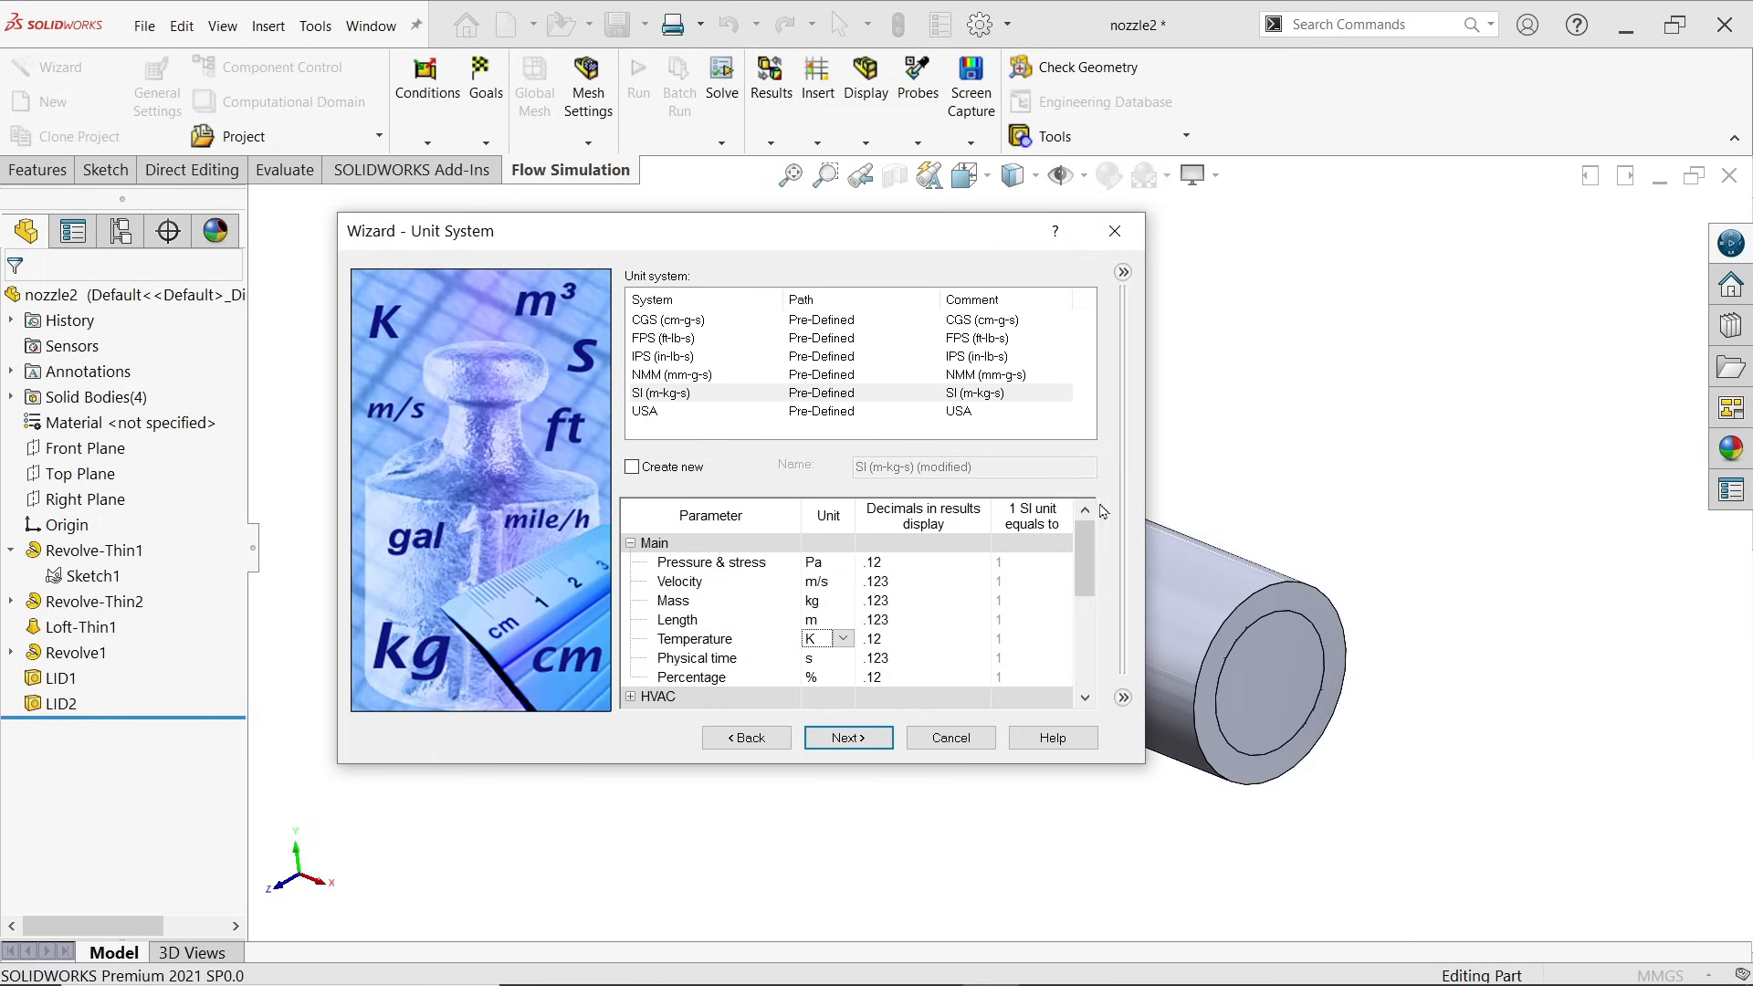
click(857, 740)
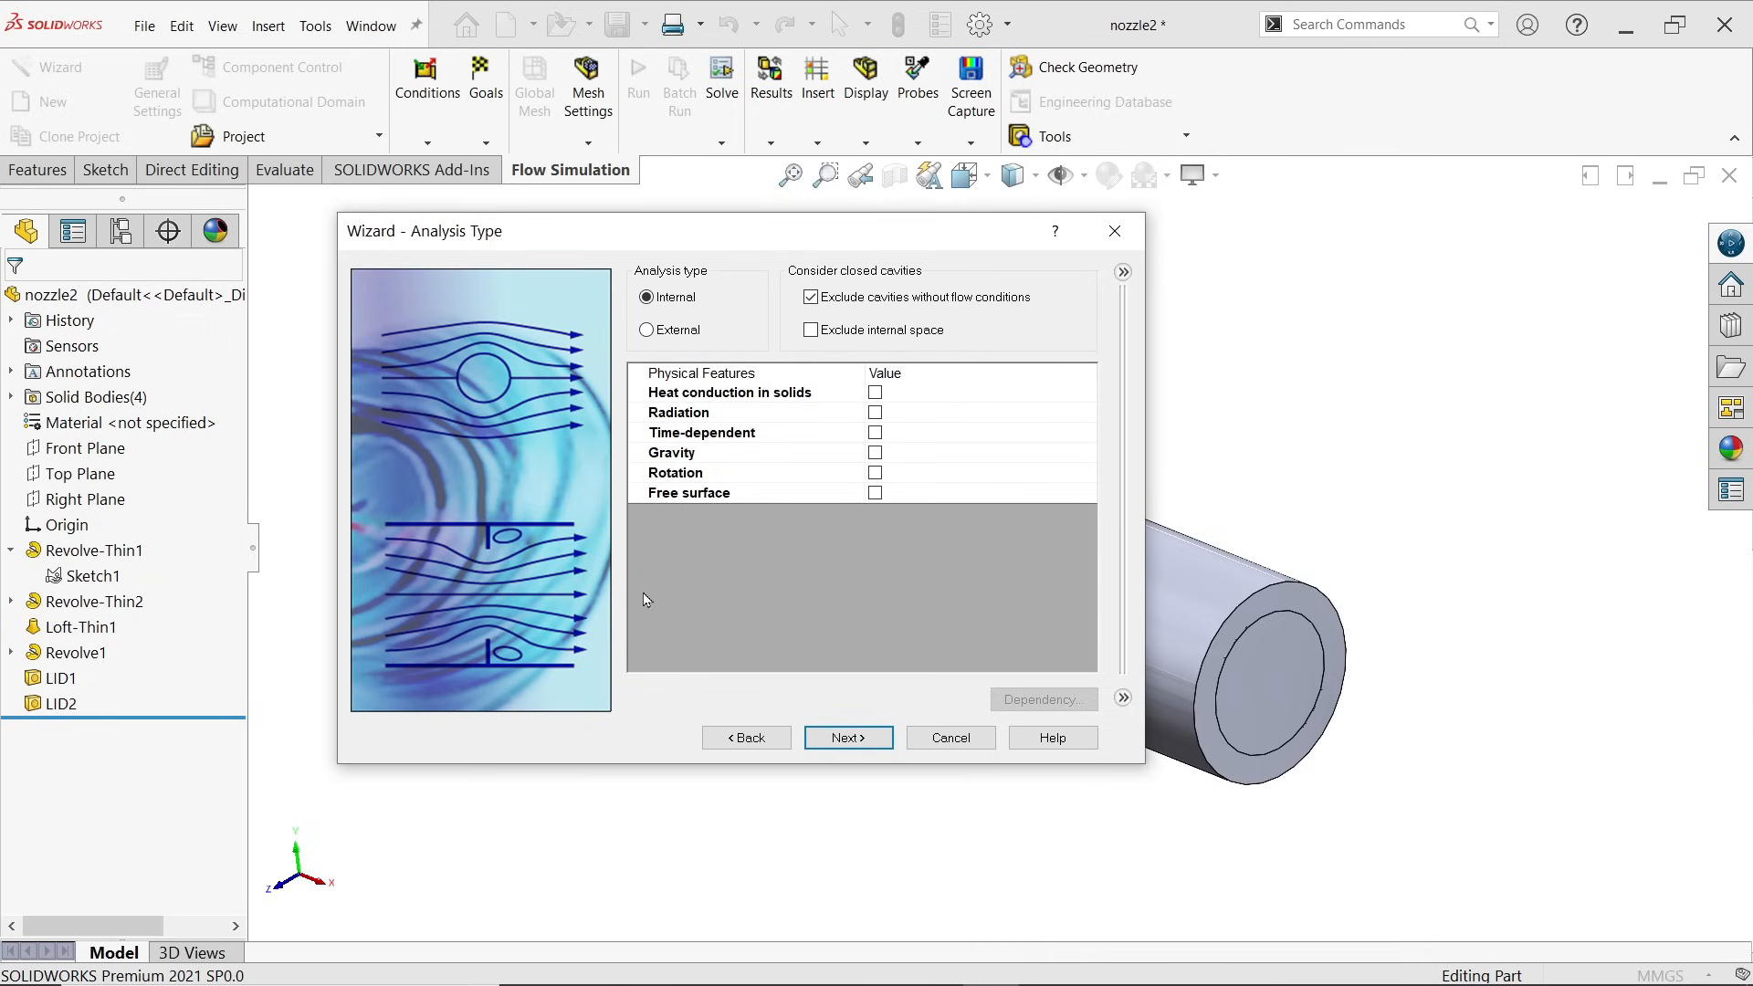
Step: Enable Gravity for the internal analysis and set its Z component to 0 m/s^2
drag(735, 239, 1187, 211)
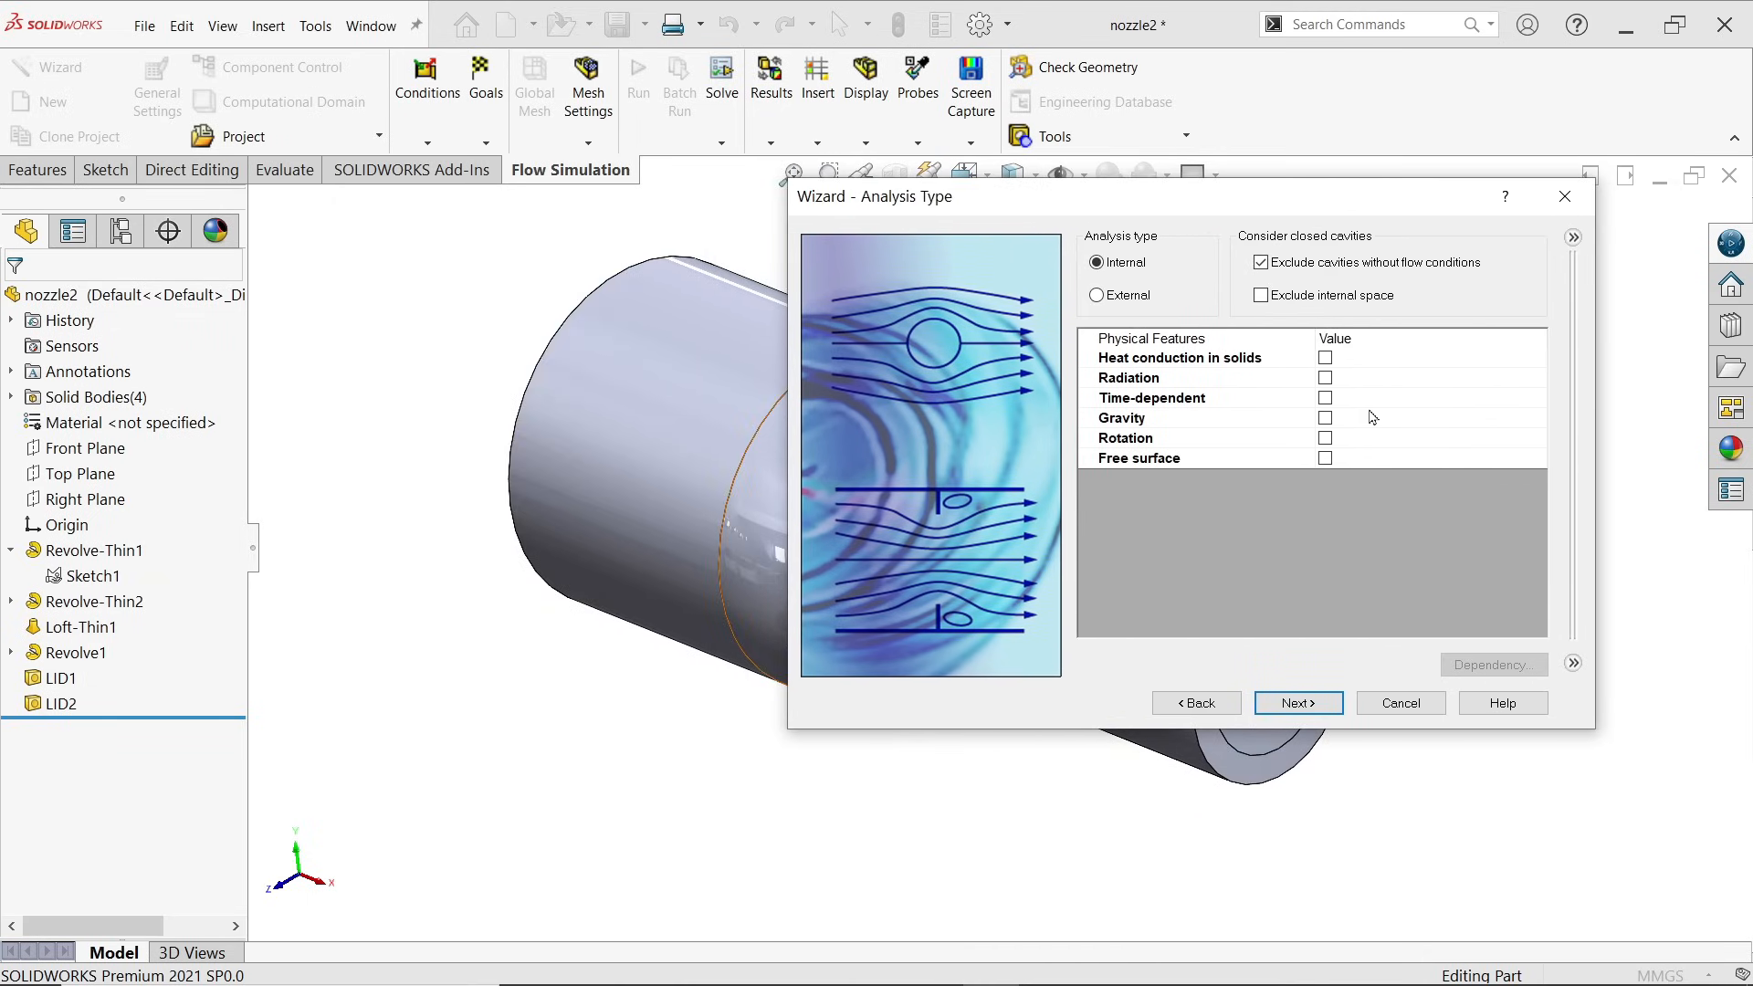
click(1325, 419)
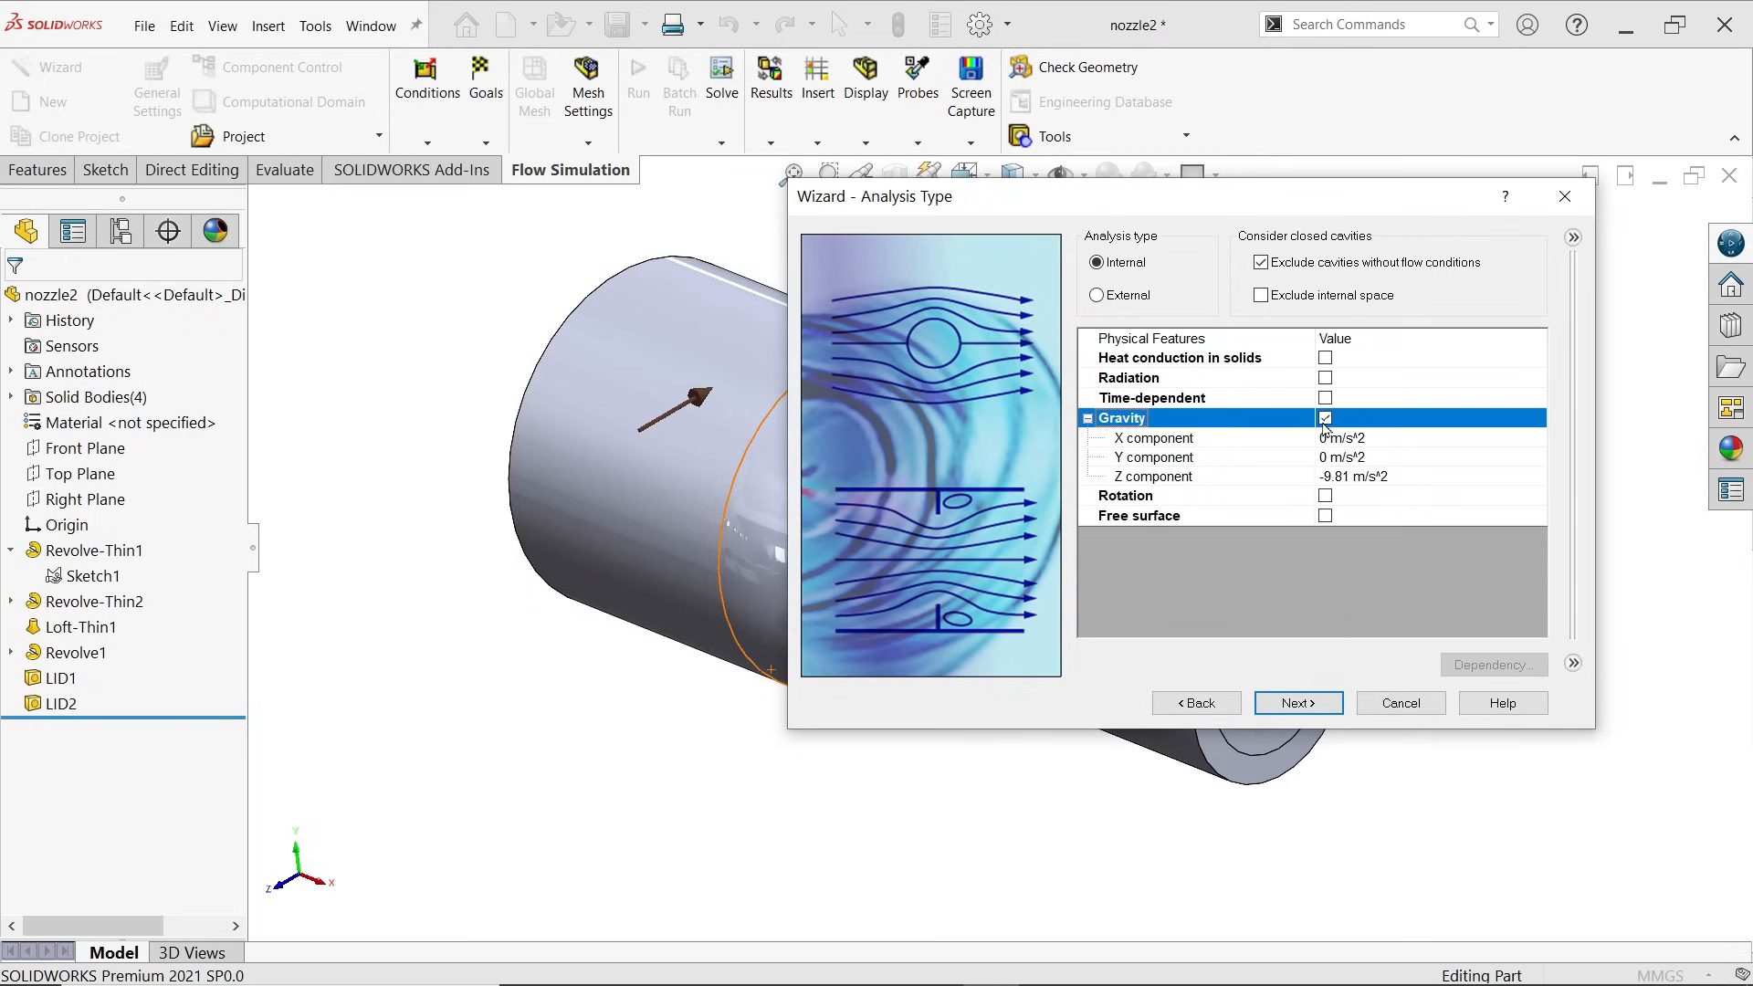
click(1350, 484)
click(1347, 476)
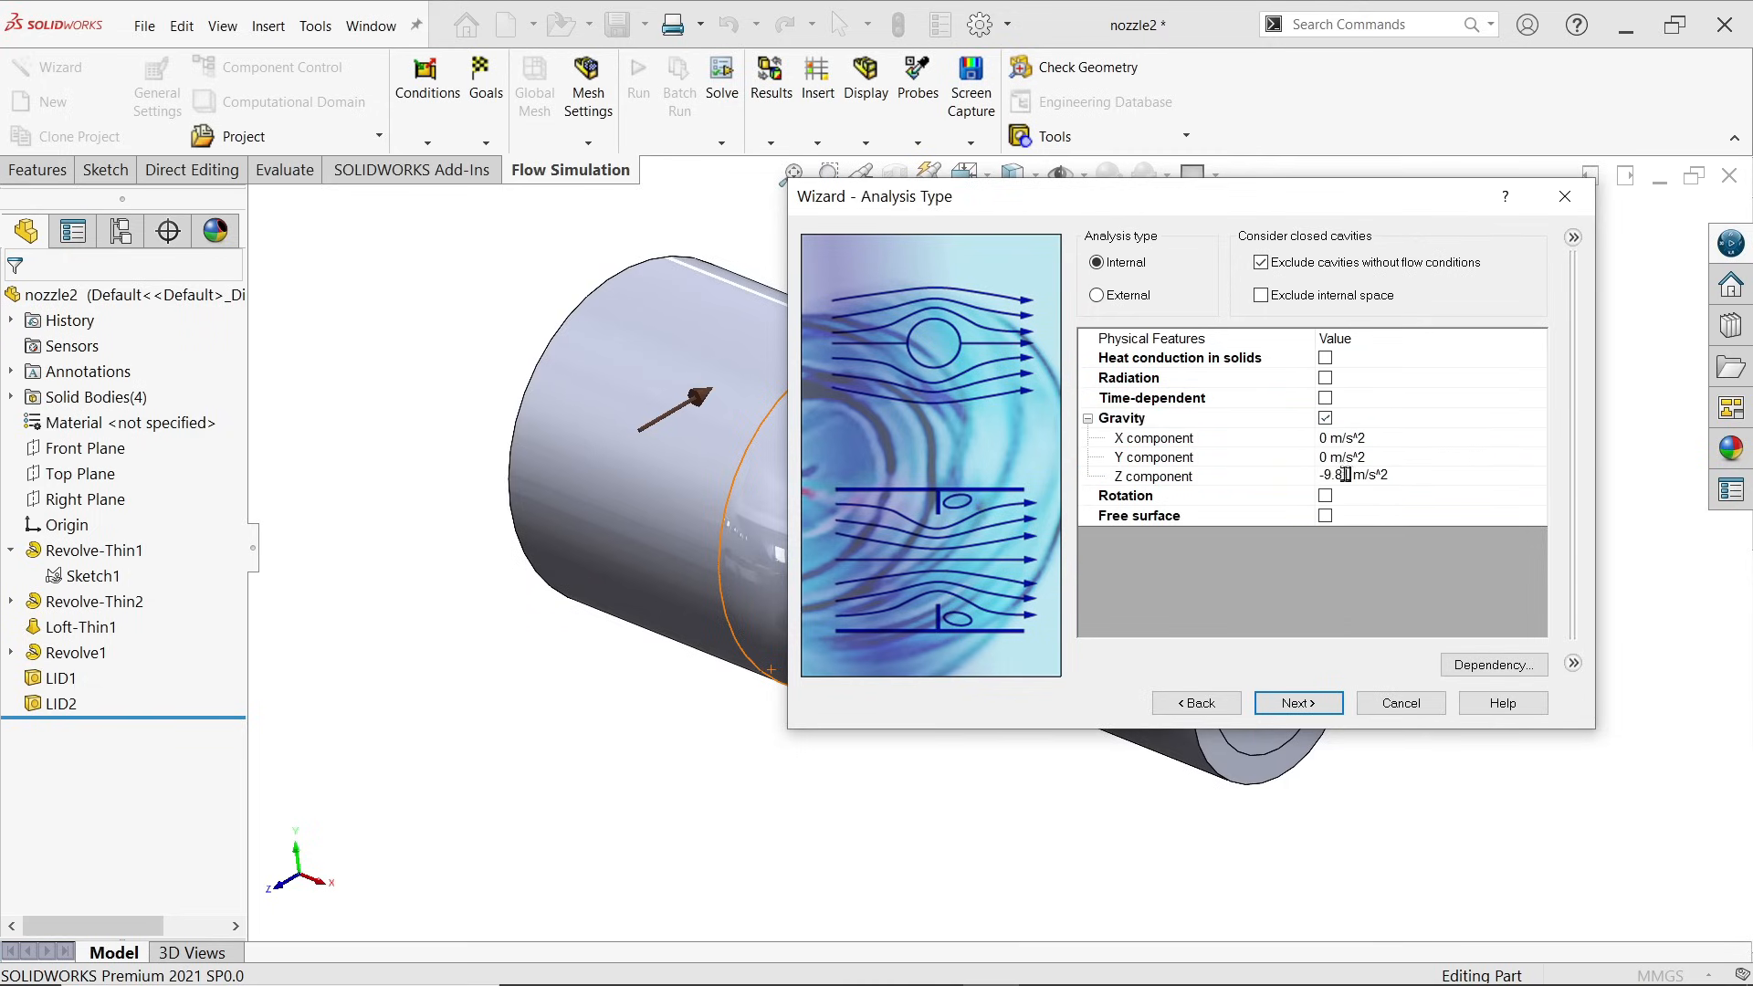
drag(1347, 474, 1302, 467)
text(0)
Step: Set the gravity Y component to -9.81 m/s^2 and proceed to the default fluid settings
click(1332, 461)
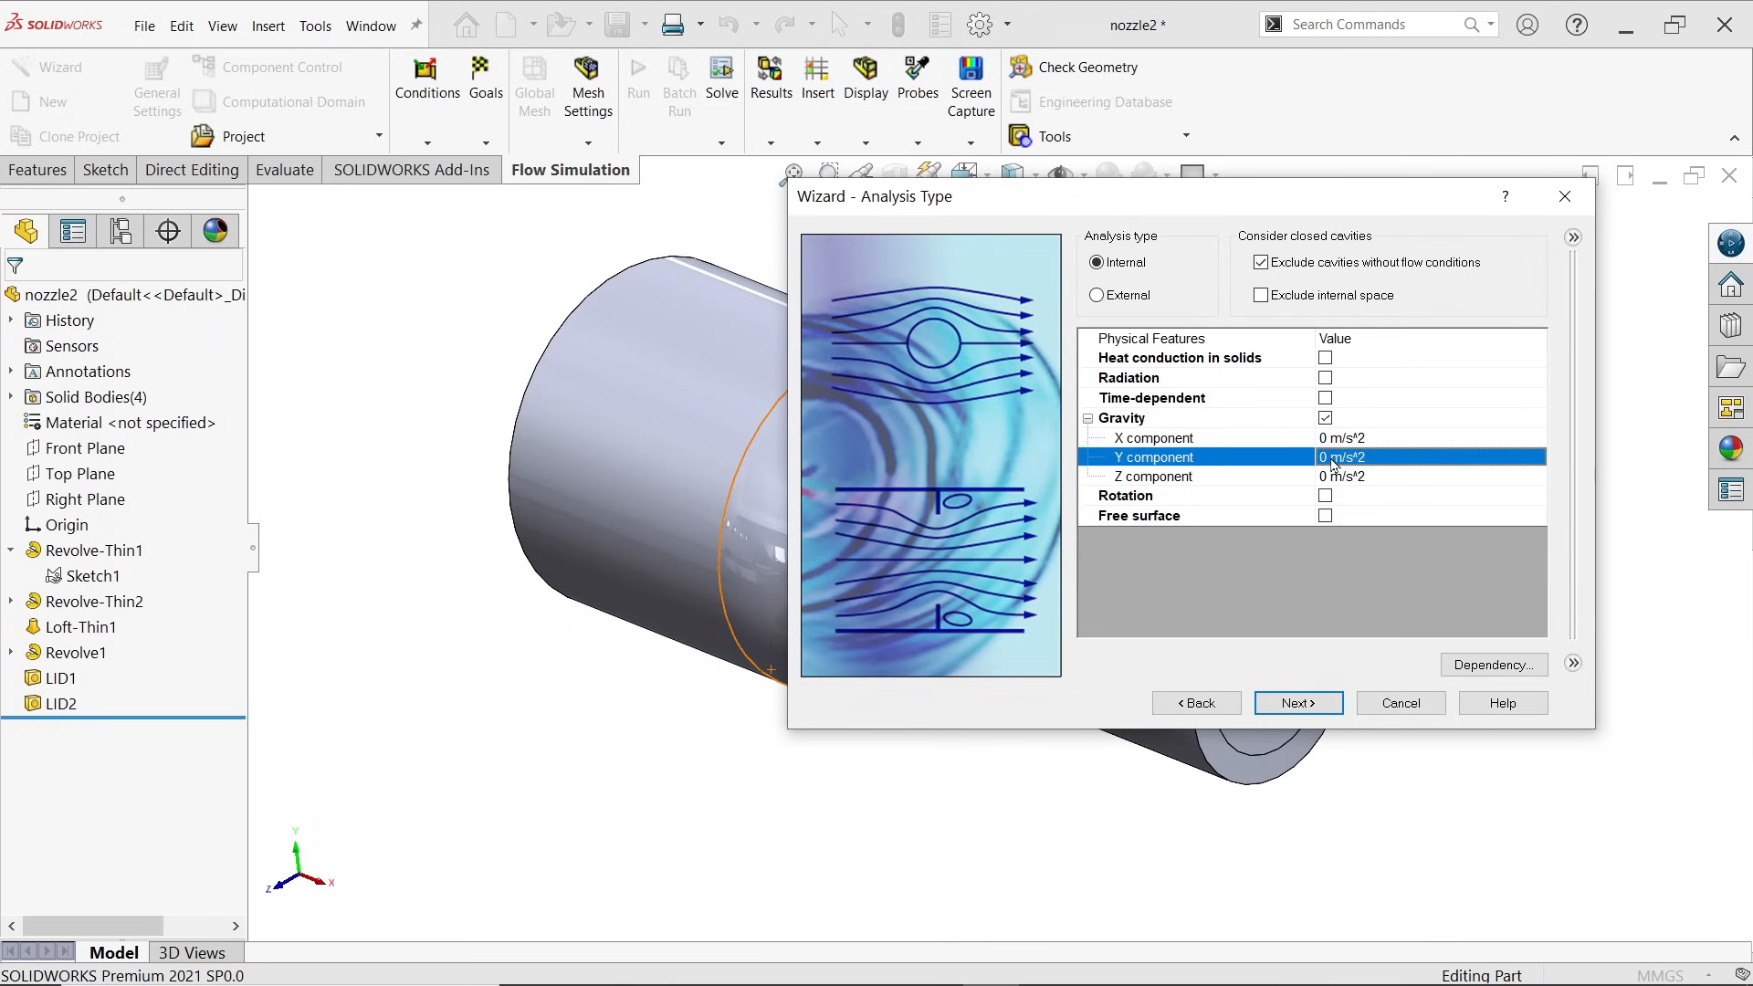
click(1328, 459)
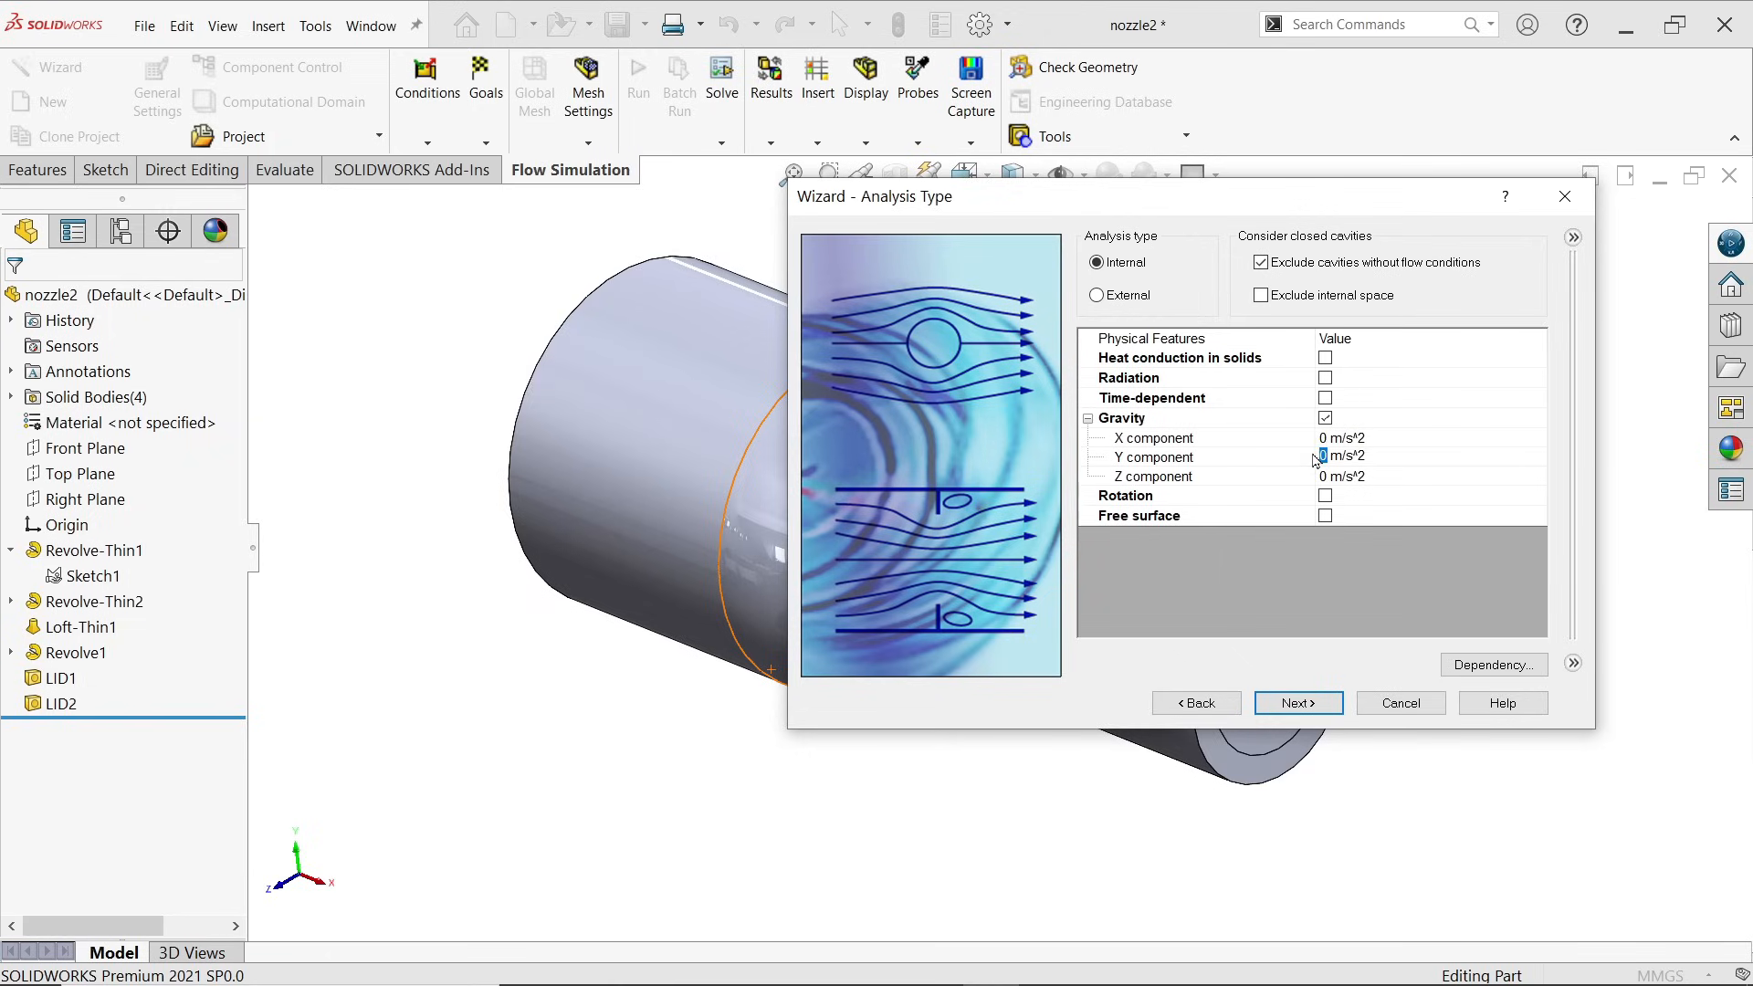
text(+9.81)
click(1328, 456)
key(BackSpace)
text(-)
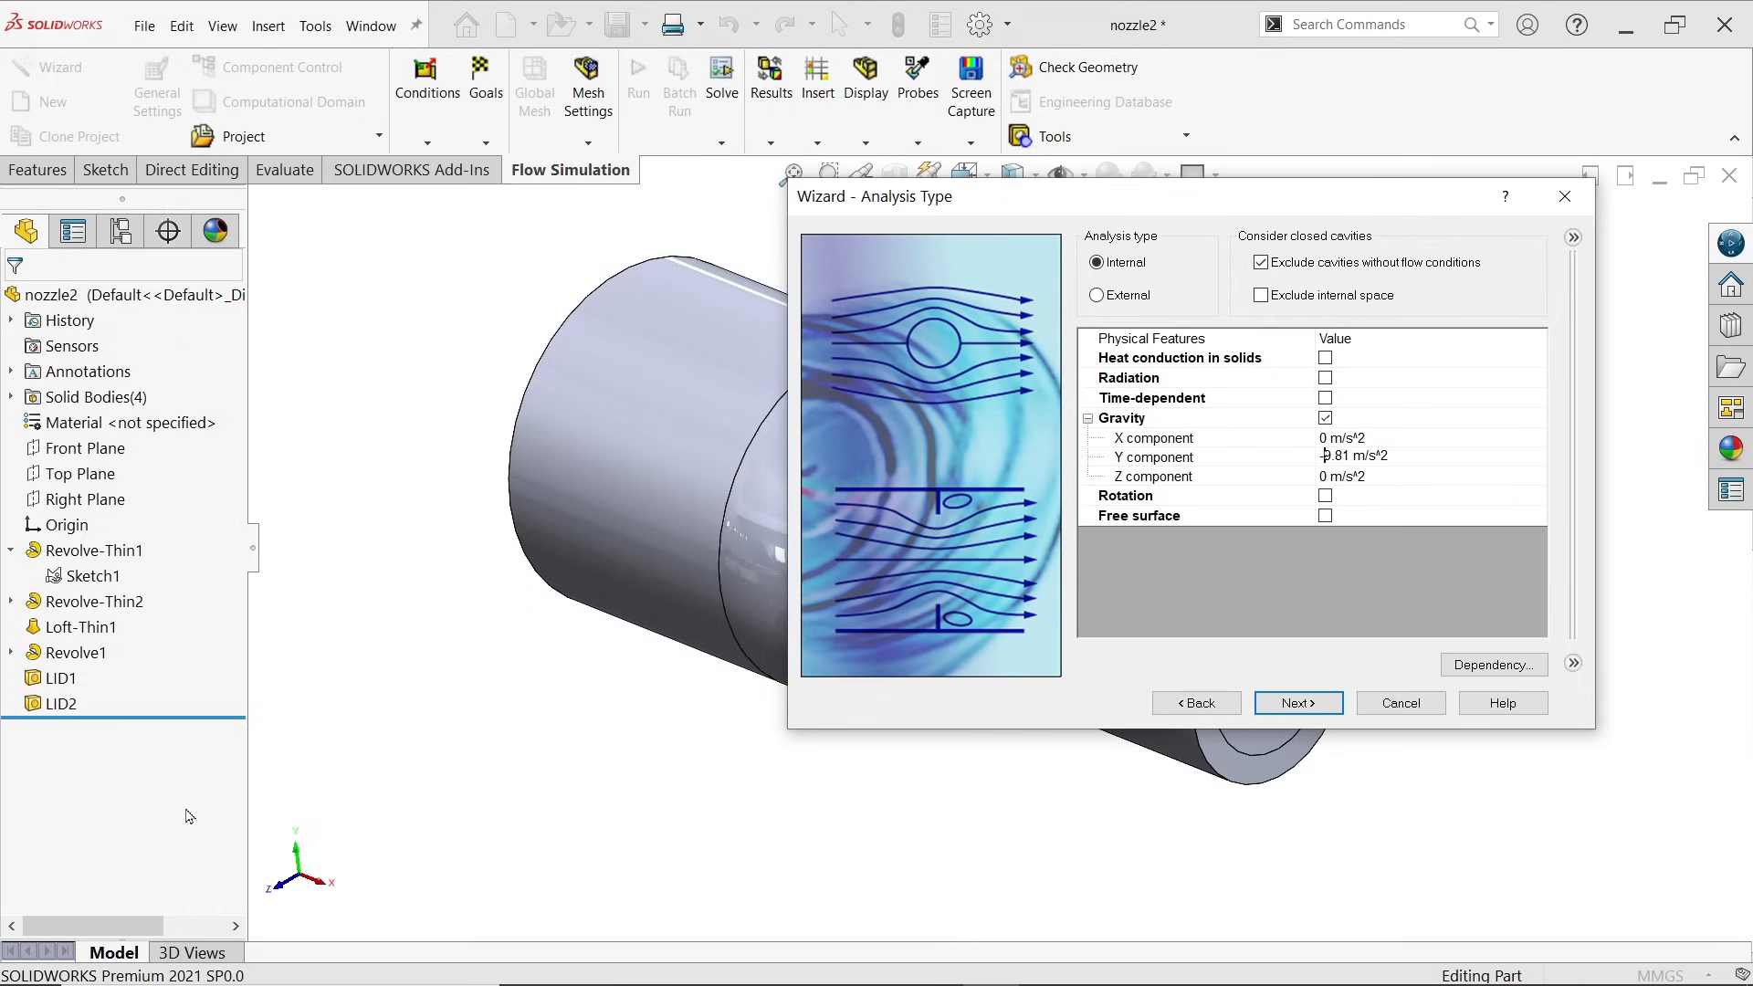
click(1298, 704)
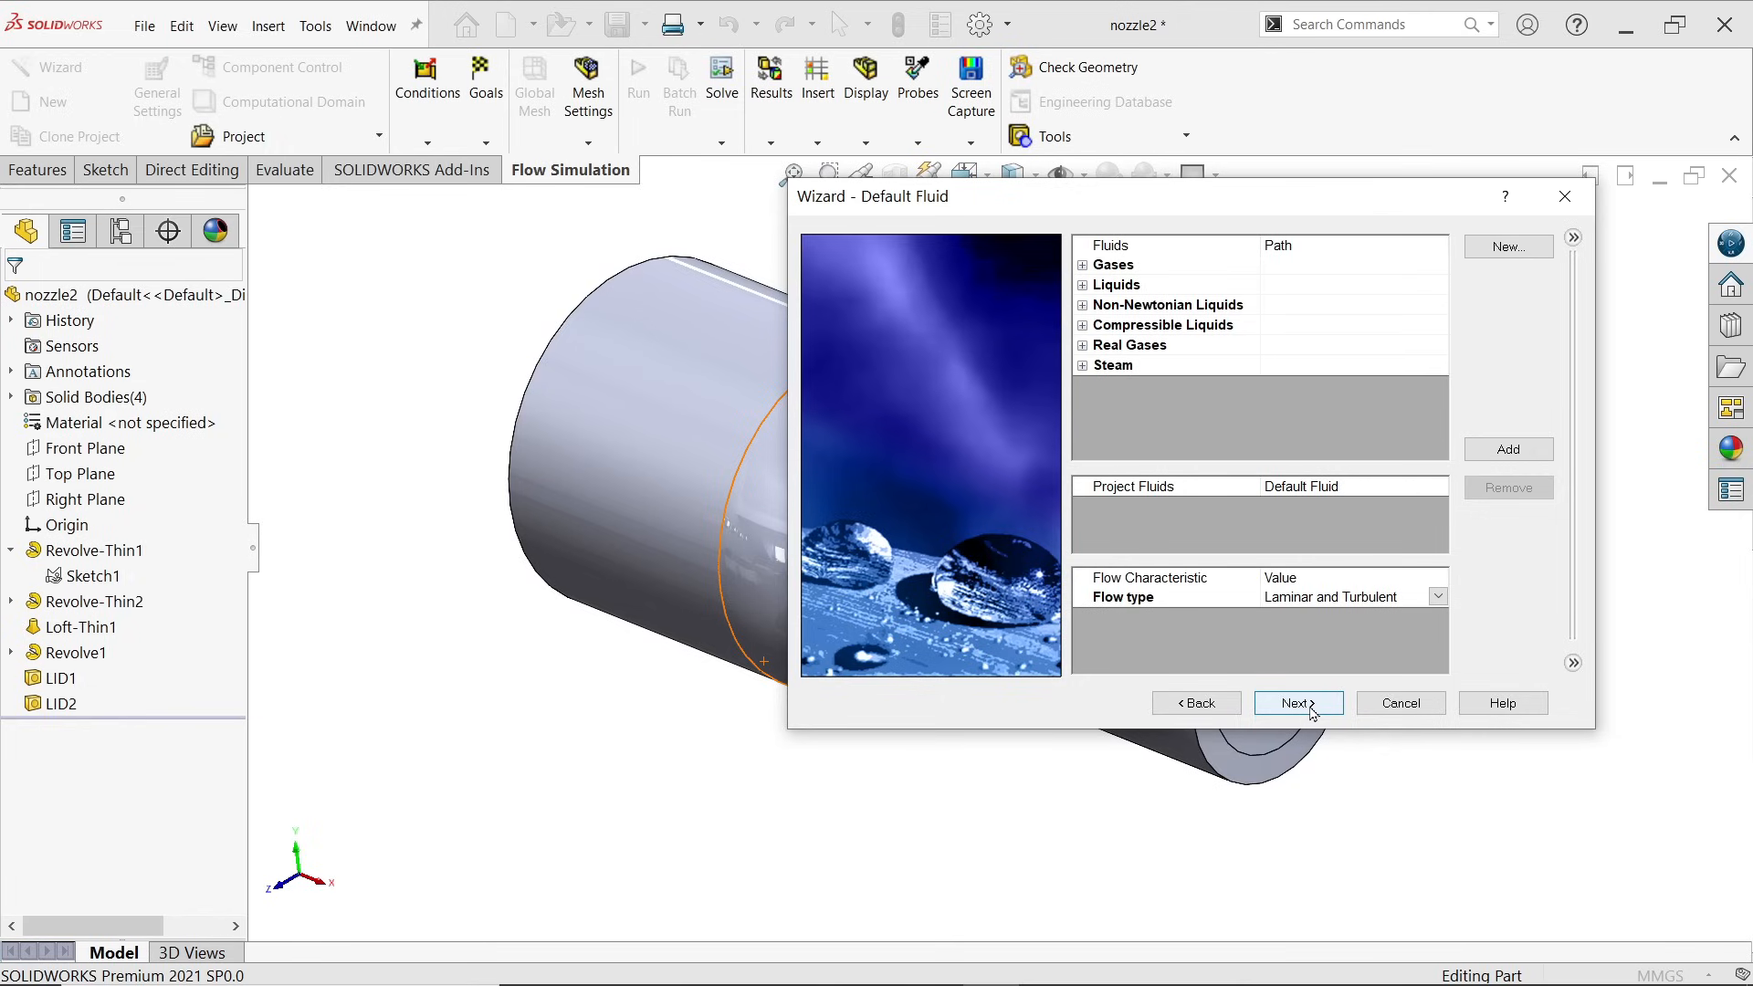
Step: Add the pre-defined gas Oxygen to the project fluids as the default fluid
click(1082, 267)
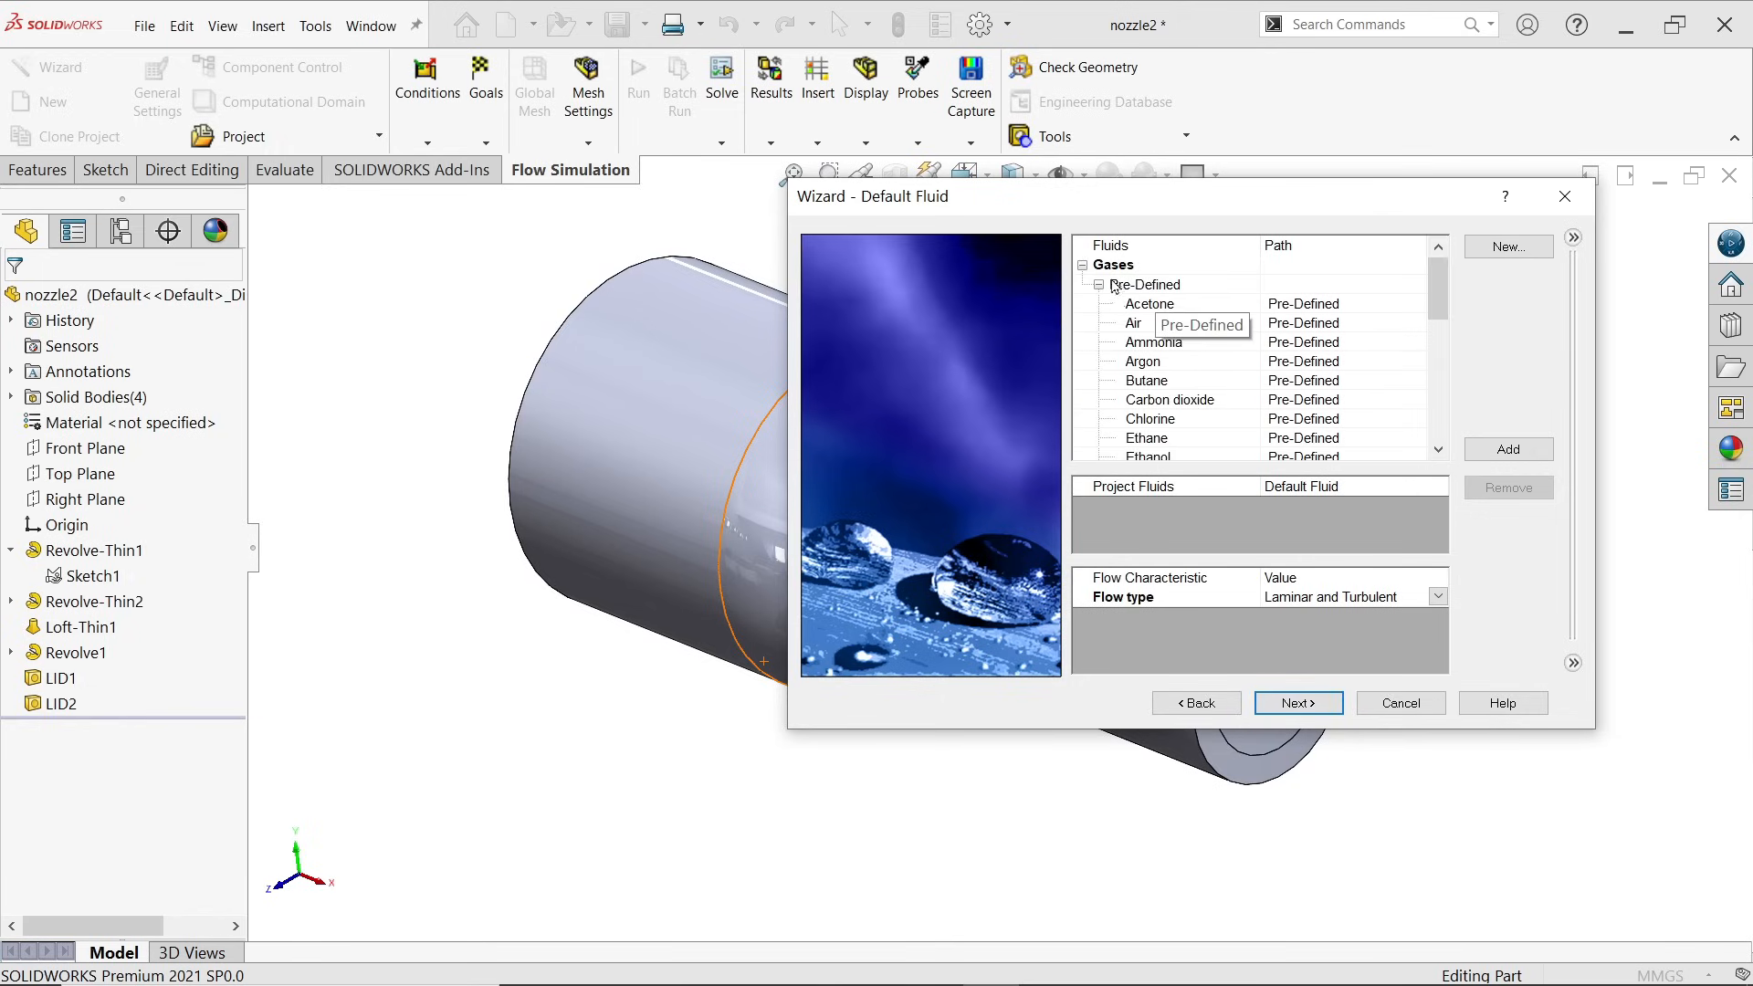
scroll(1168, 362, down, 2)
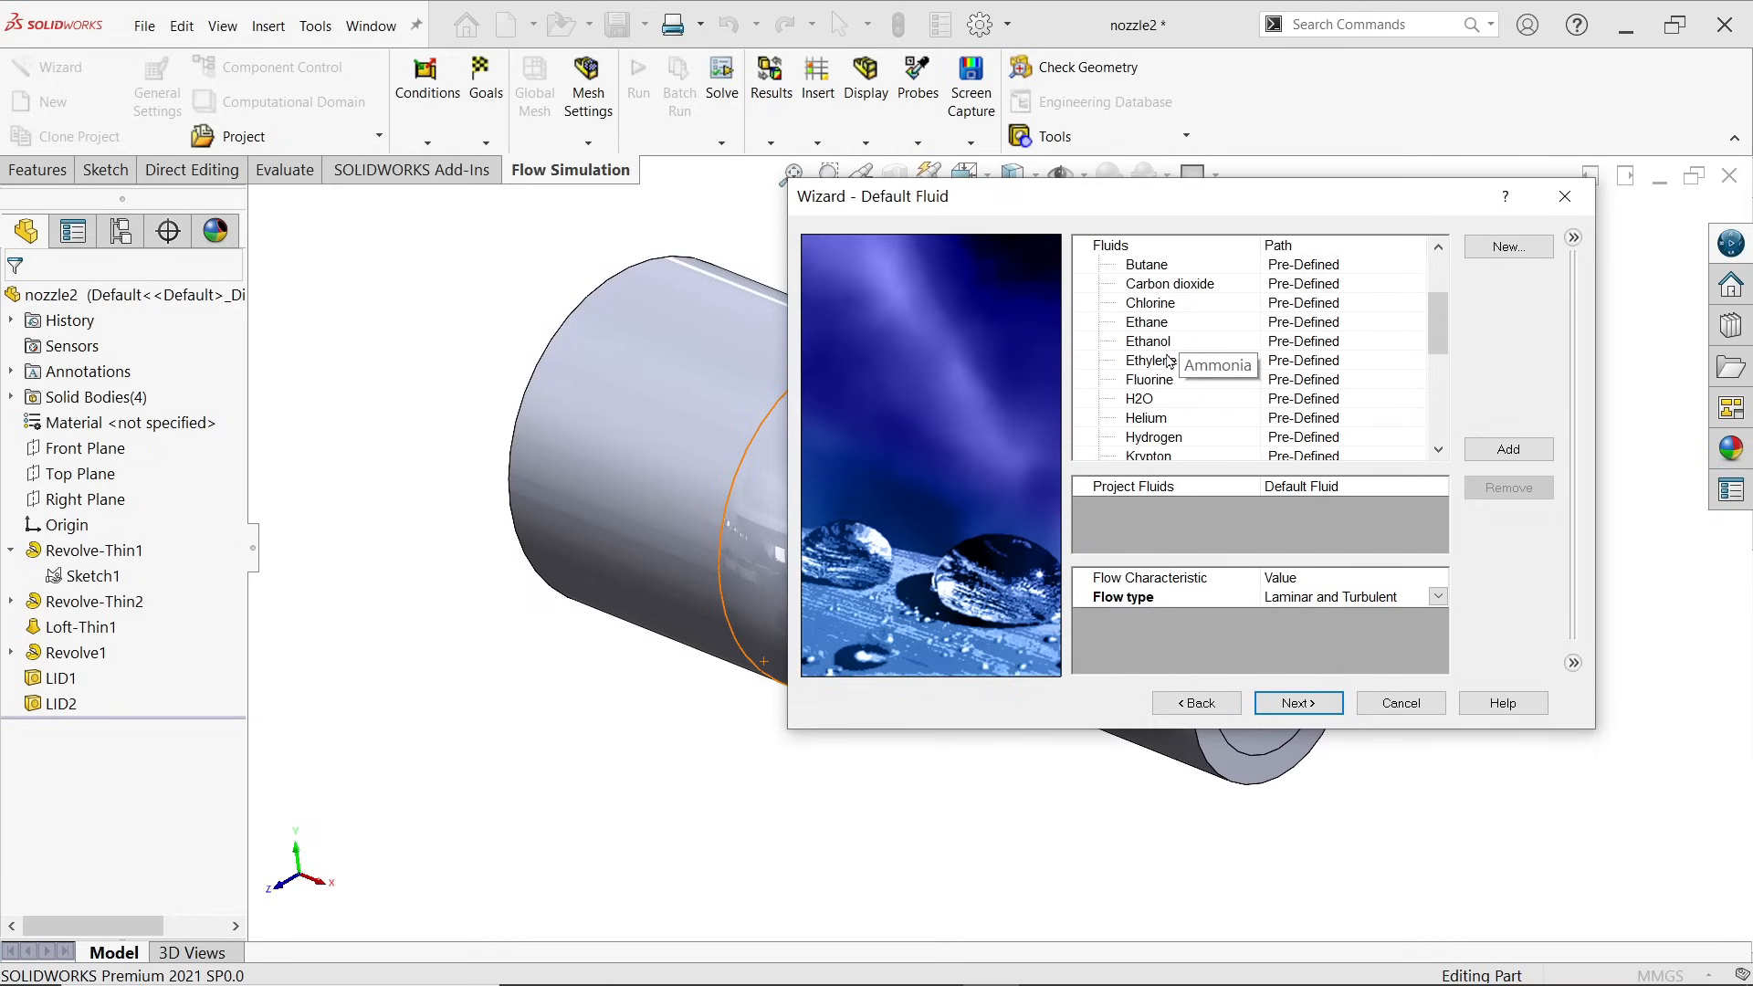
scroll(1170, 363, down, 3)
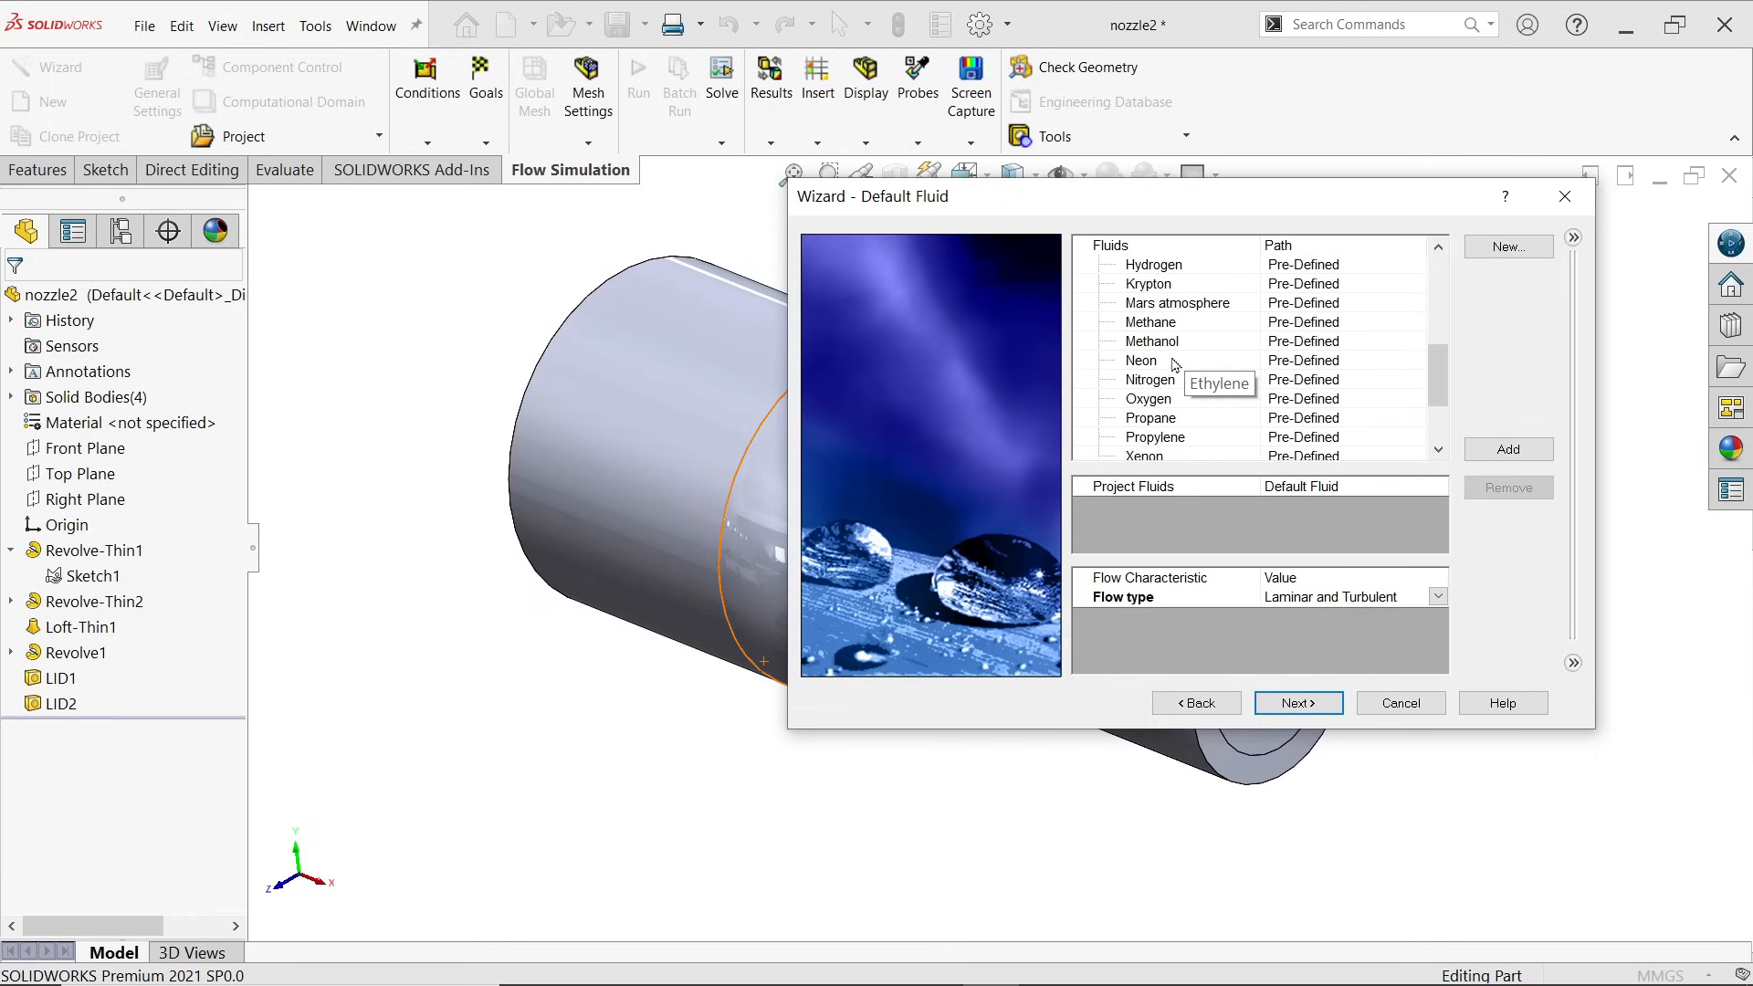
click(1154, 404)
click(1514, 451)
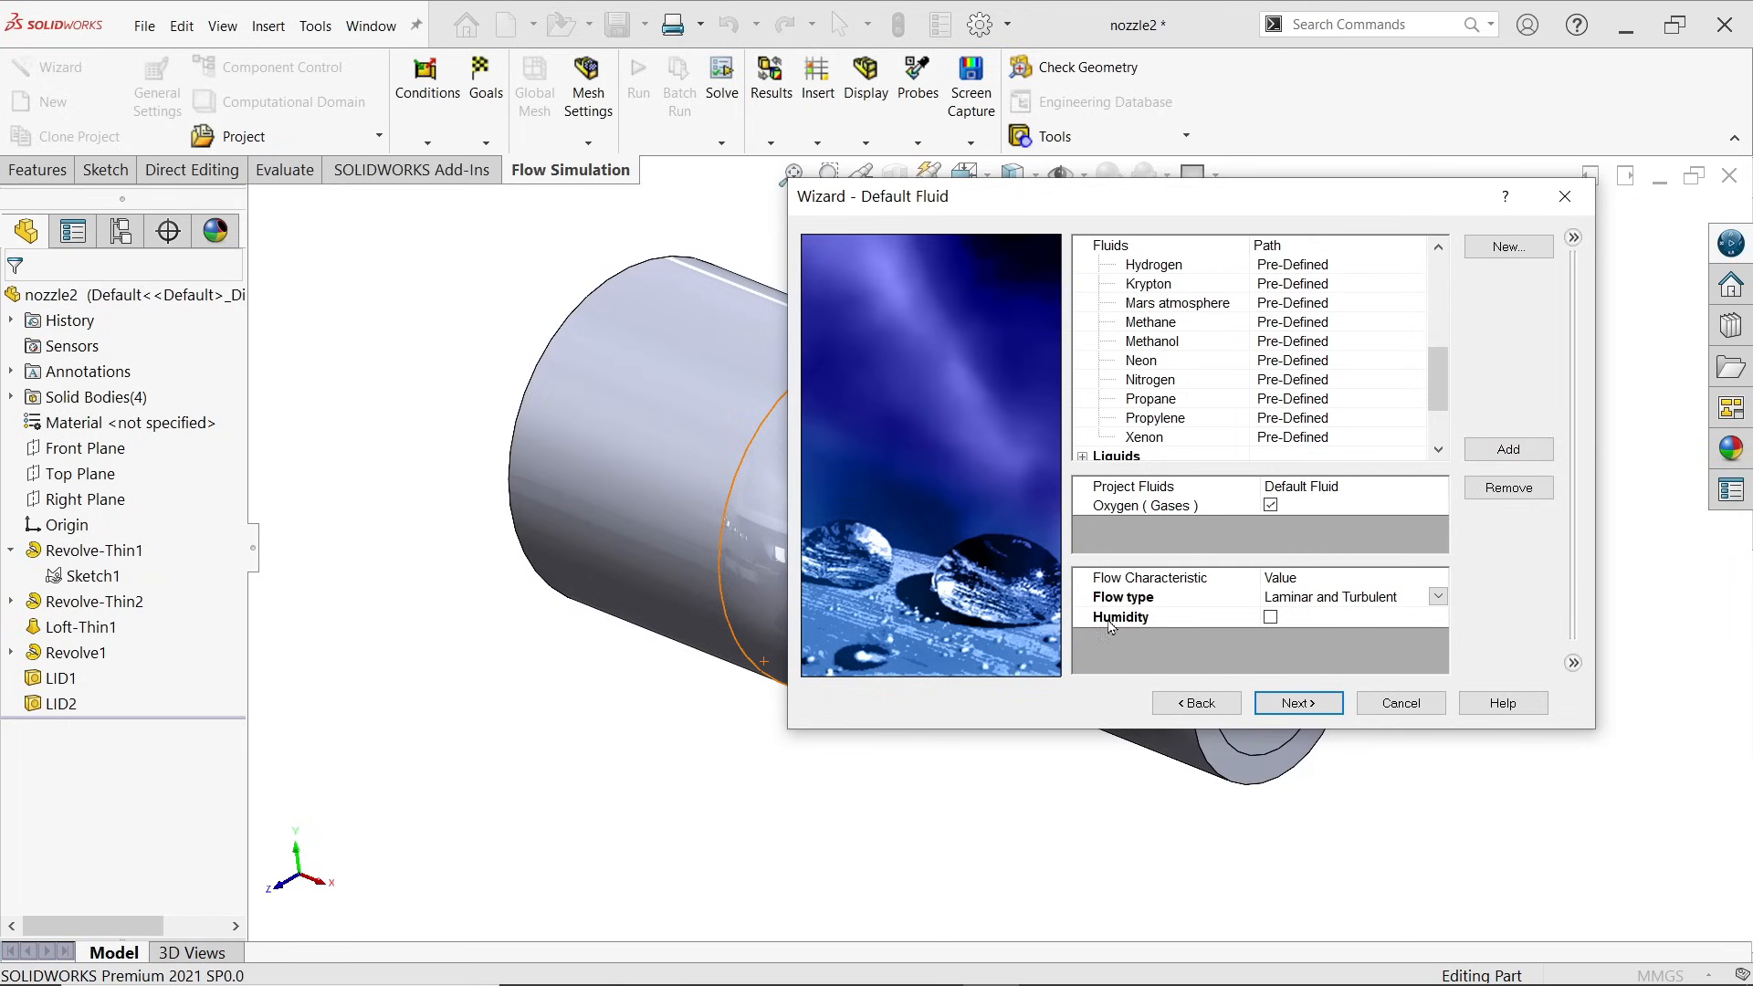
Step: Keep the Laminar and Turbulent flow type, accept the default wall and initial conditions, and finish the wizard
click(1330, 599)
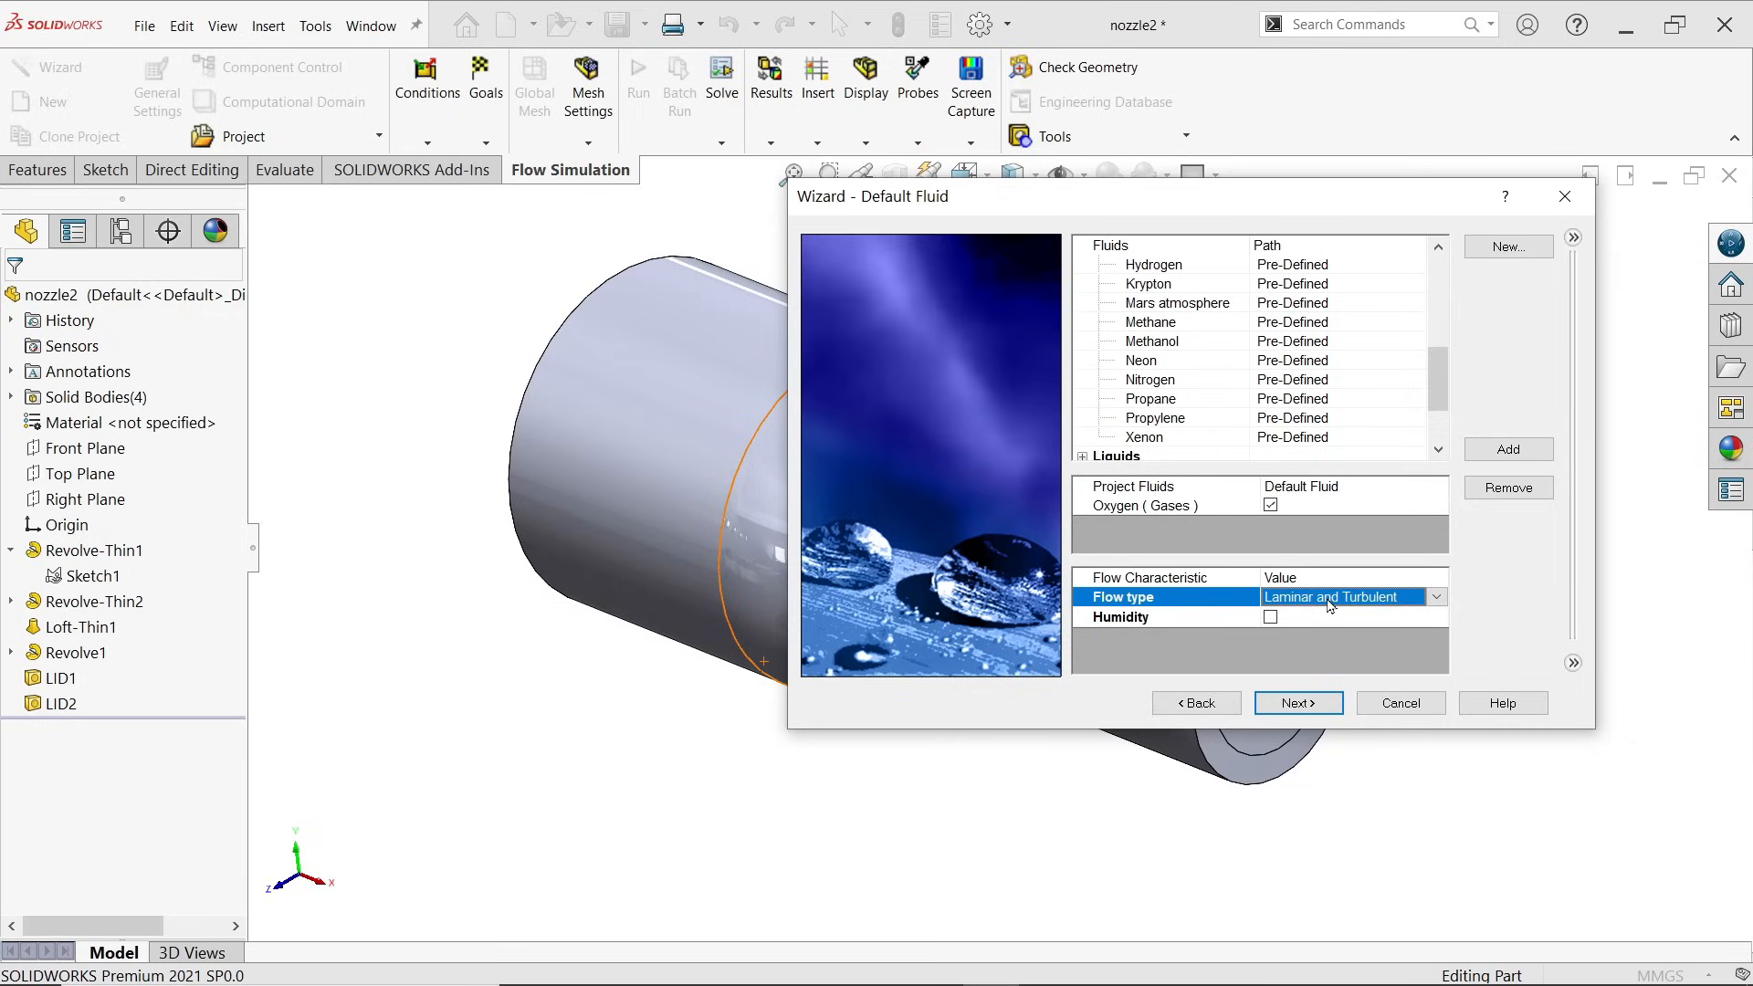
click(1297, 705)
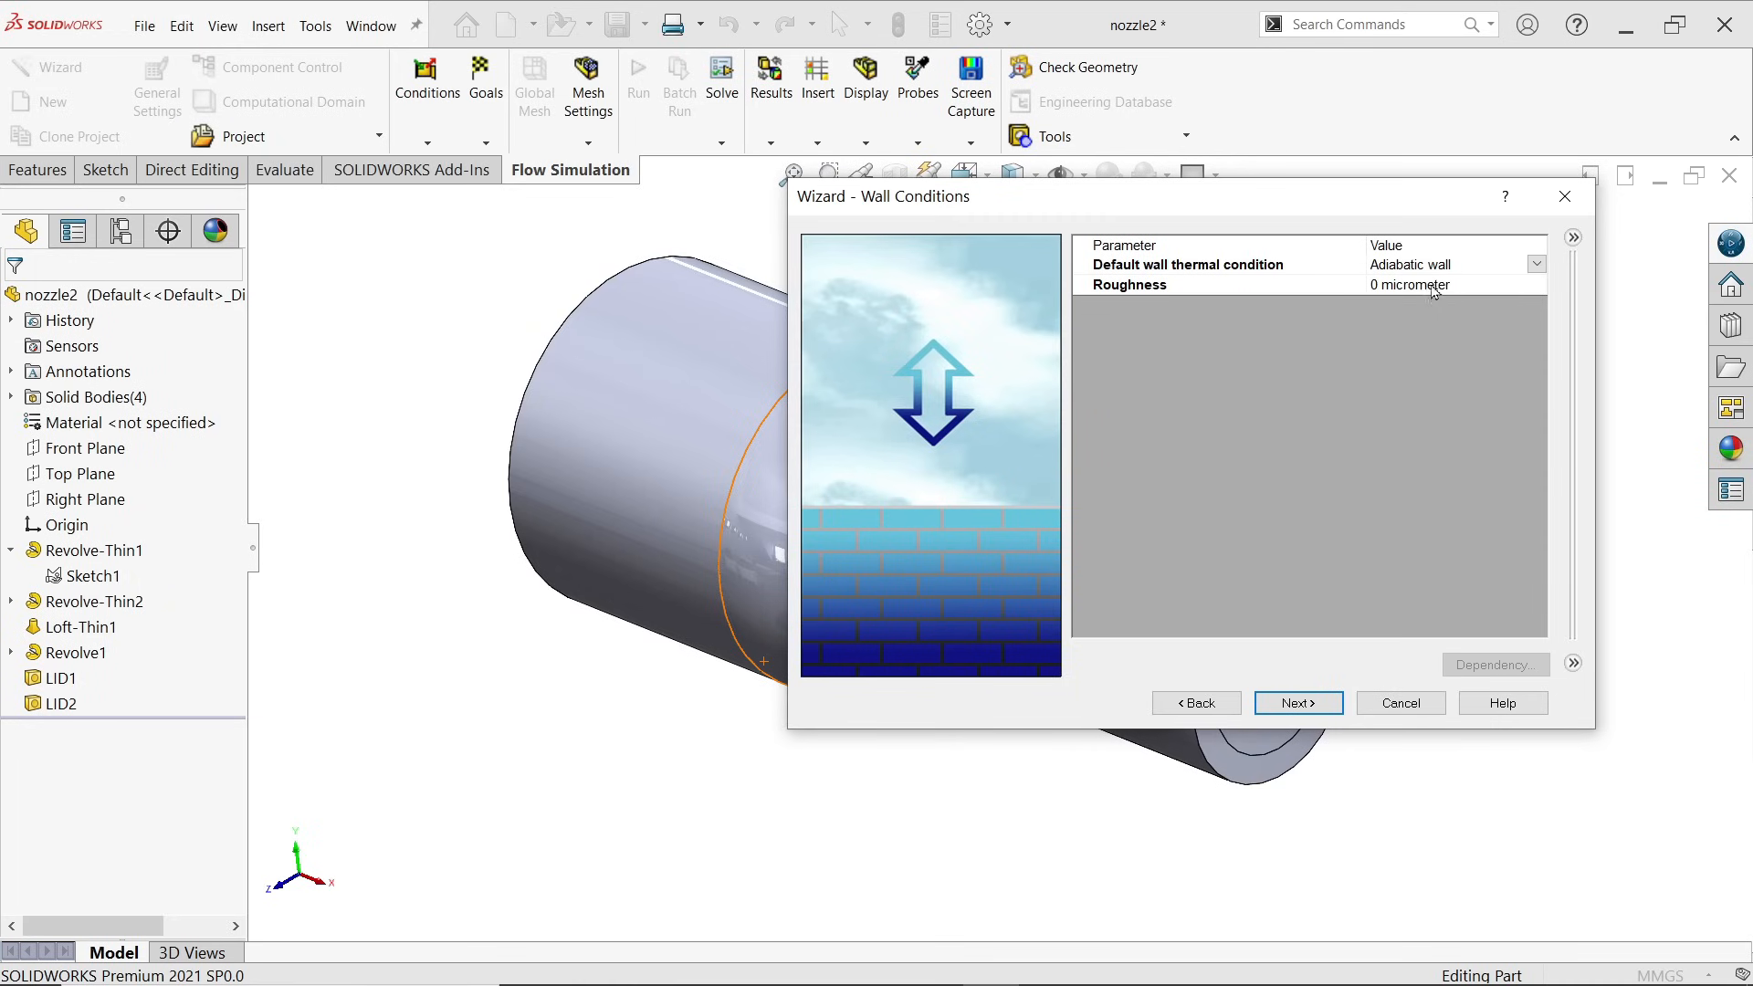
click(1299, 703)
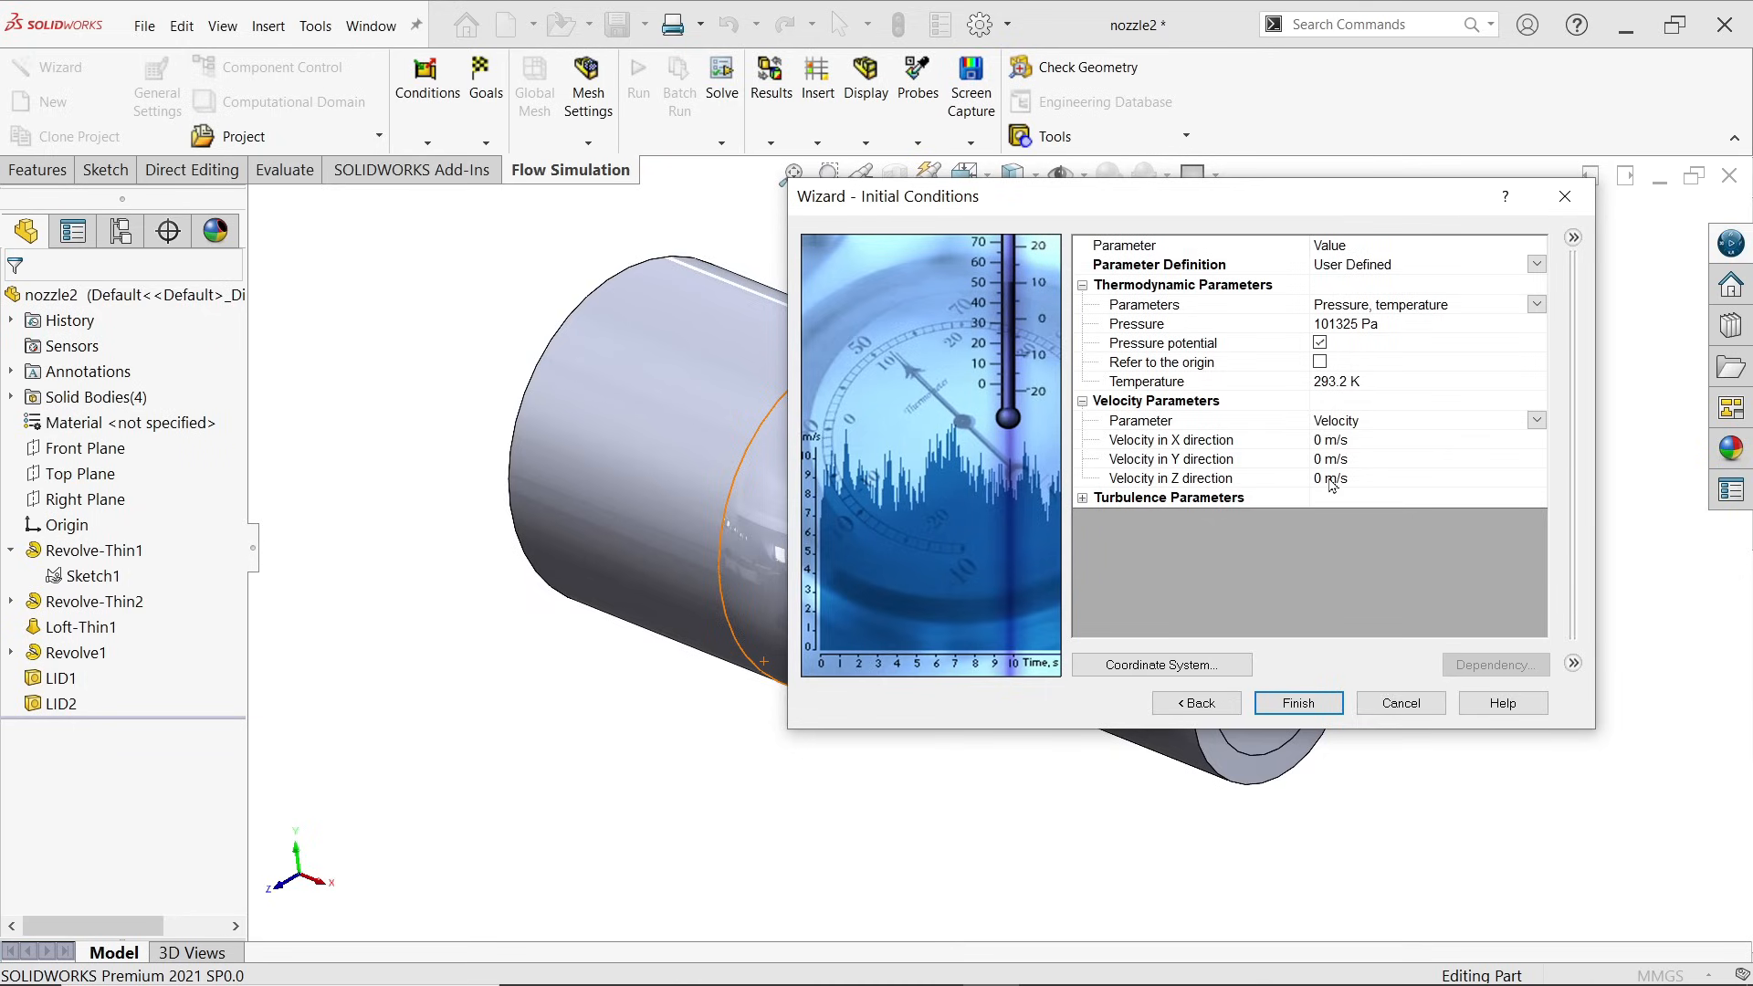
click(1300, 702)
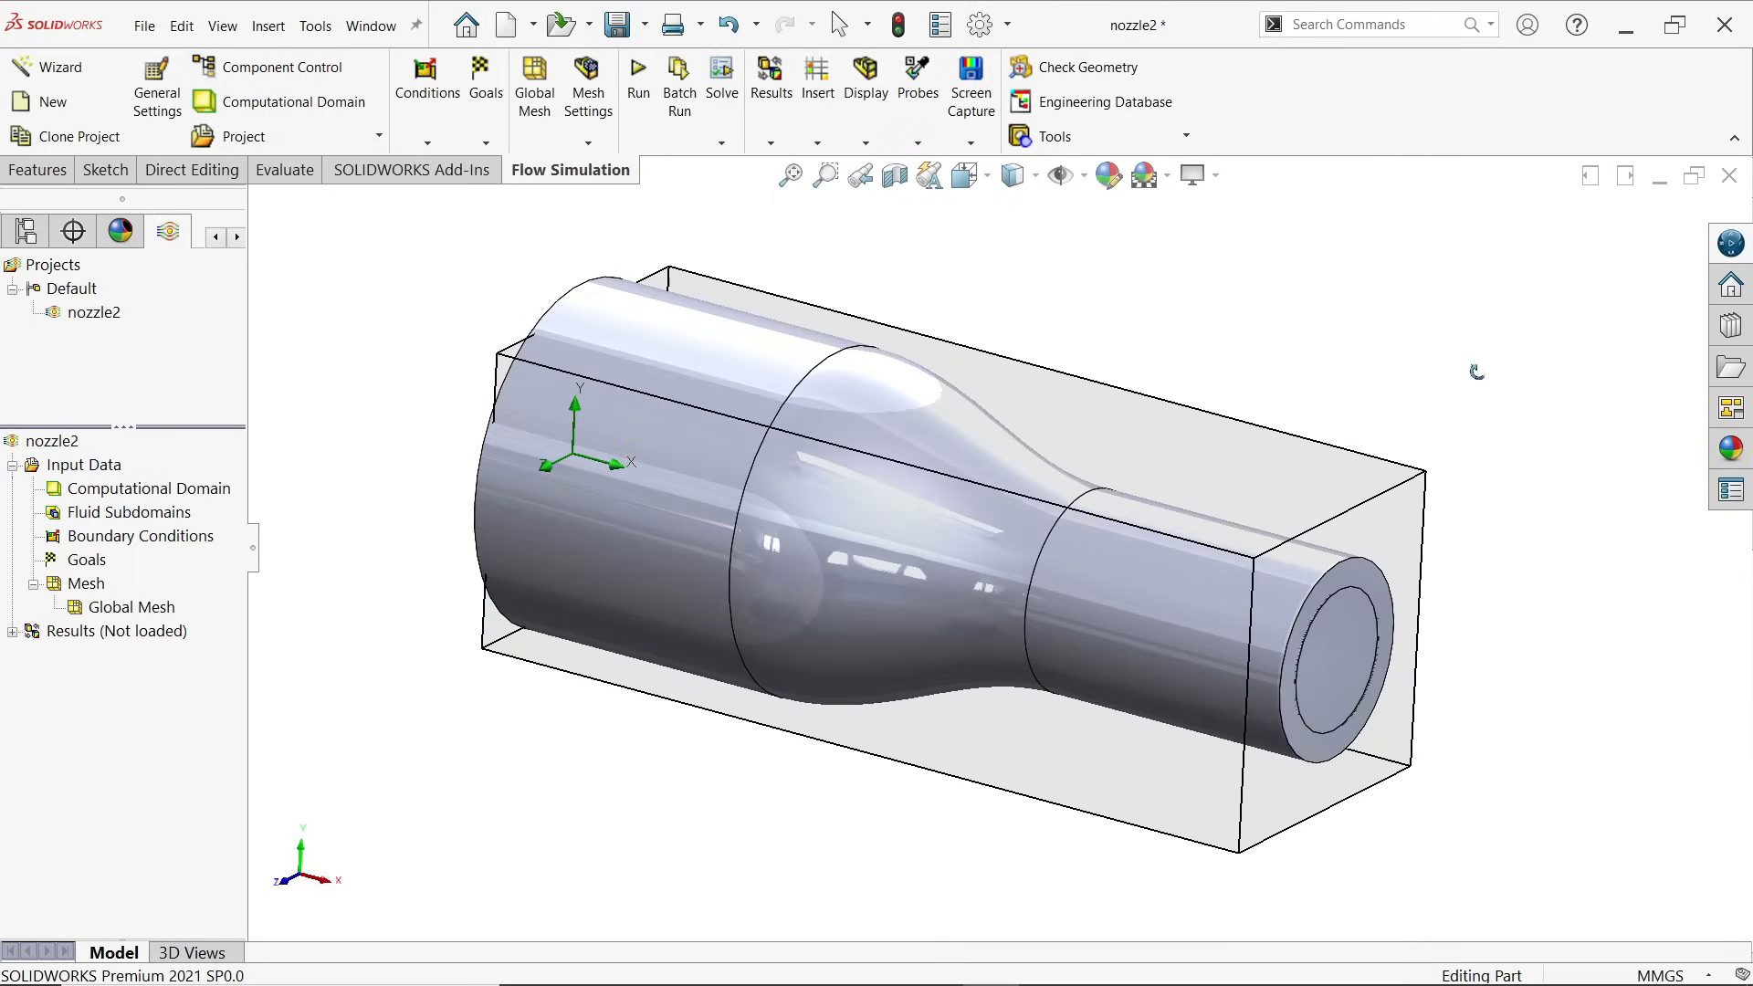
Step: Hide the computational domain box around the nozzle
click(183, 496)
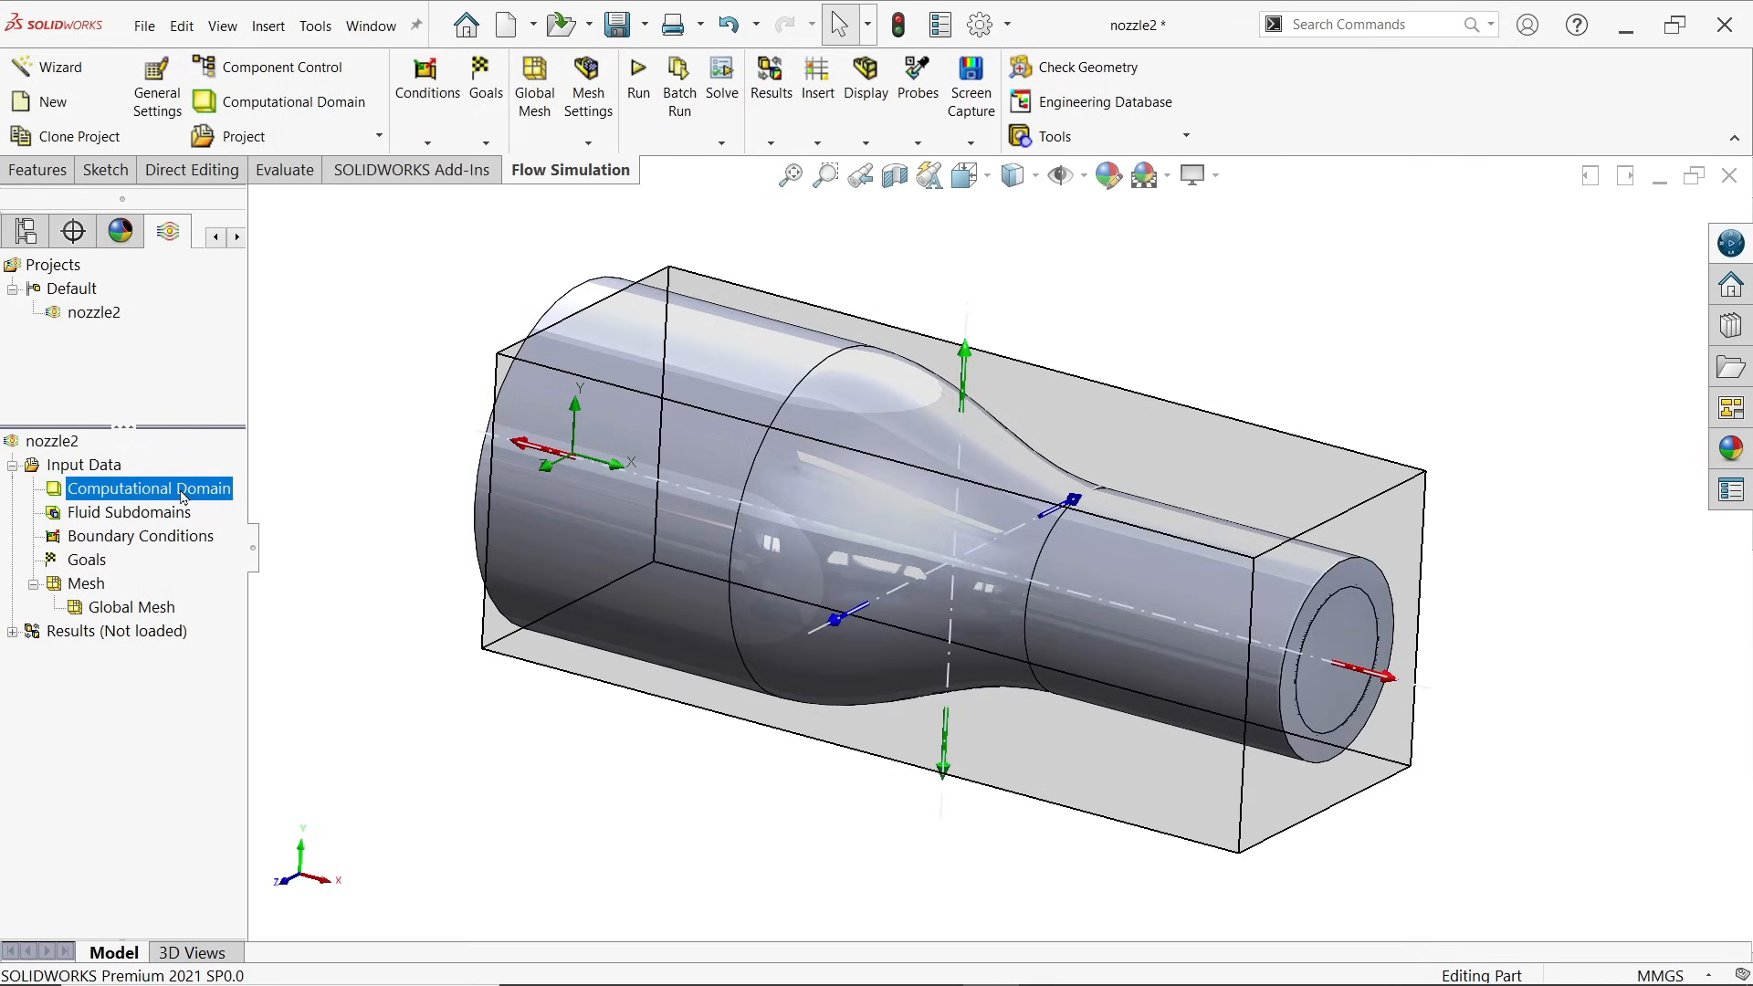
right_click(183, 495)
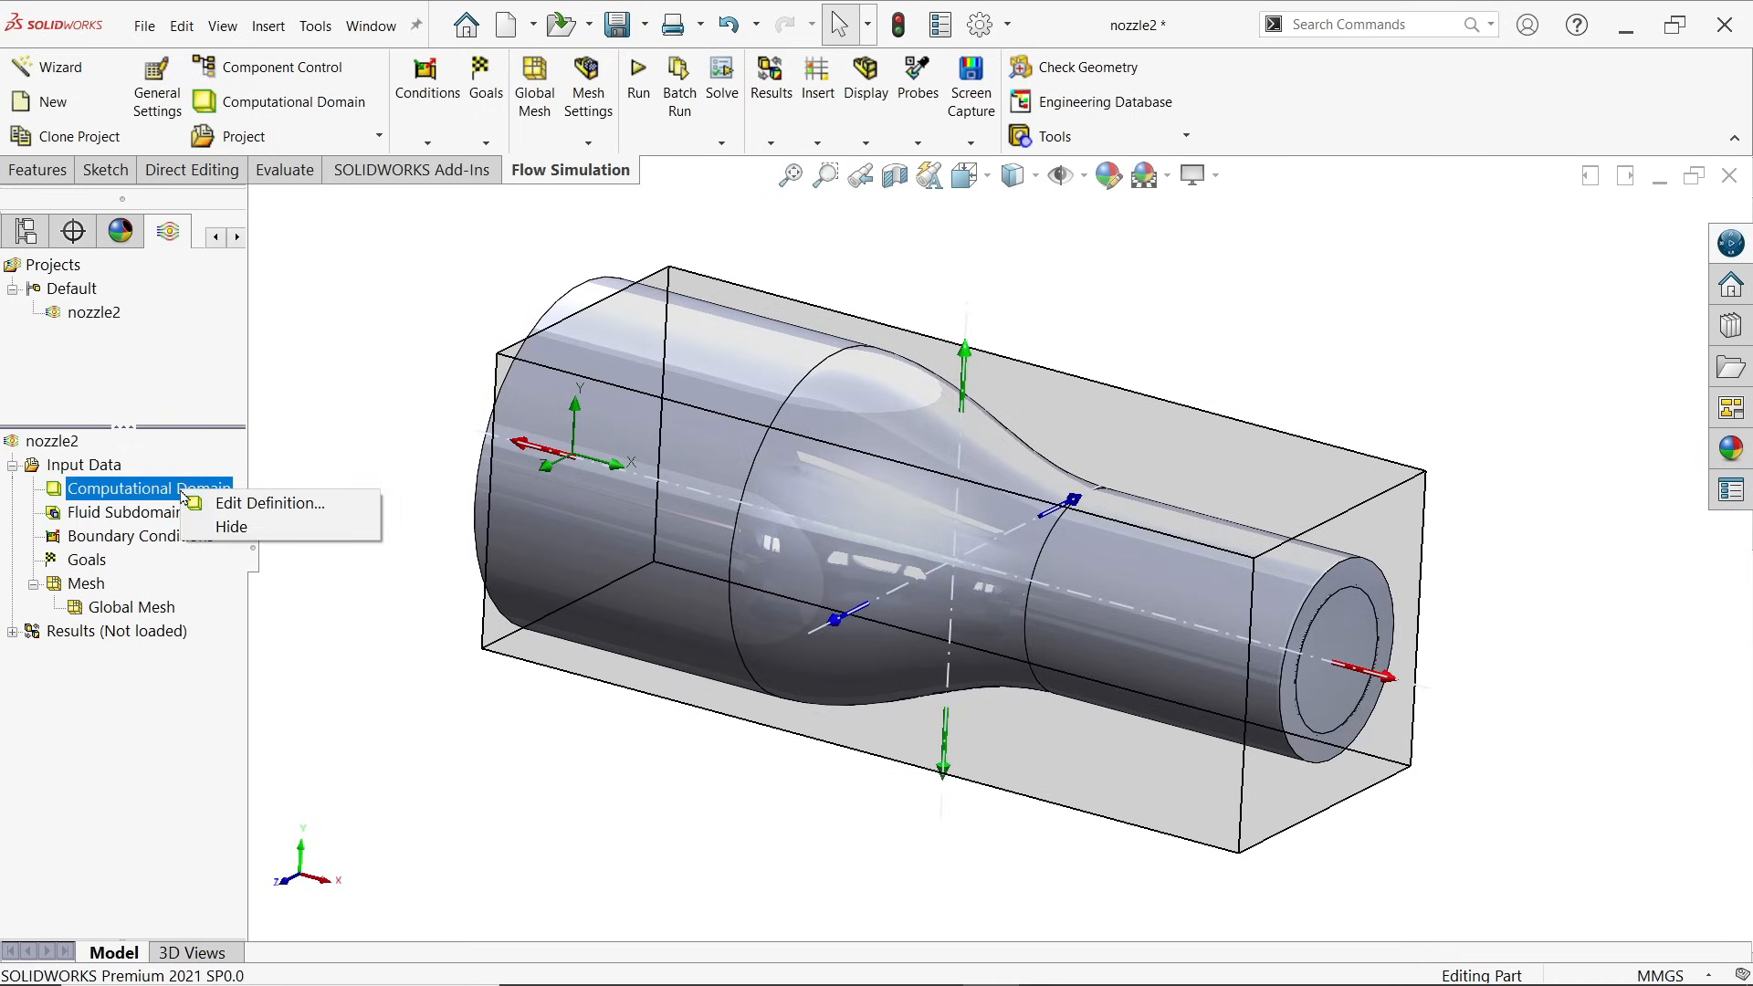
click(232, 528)
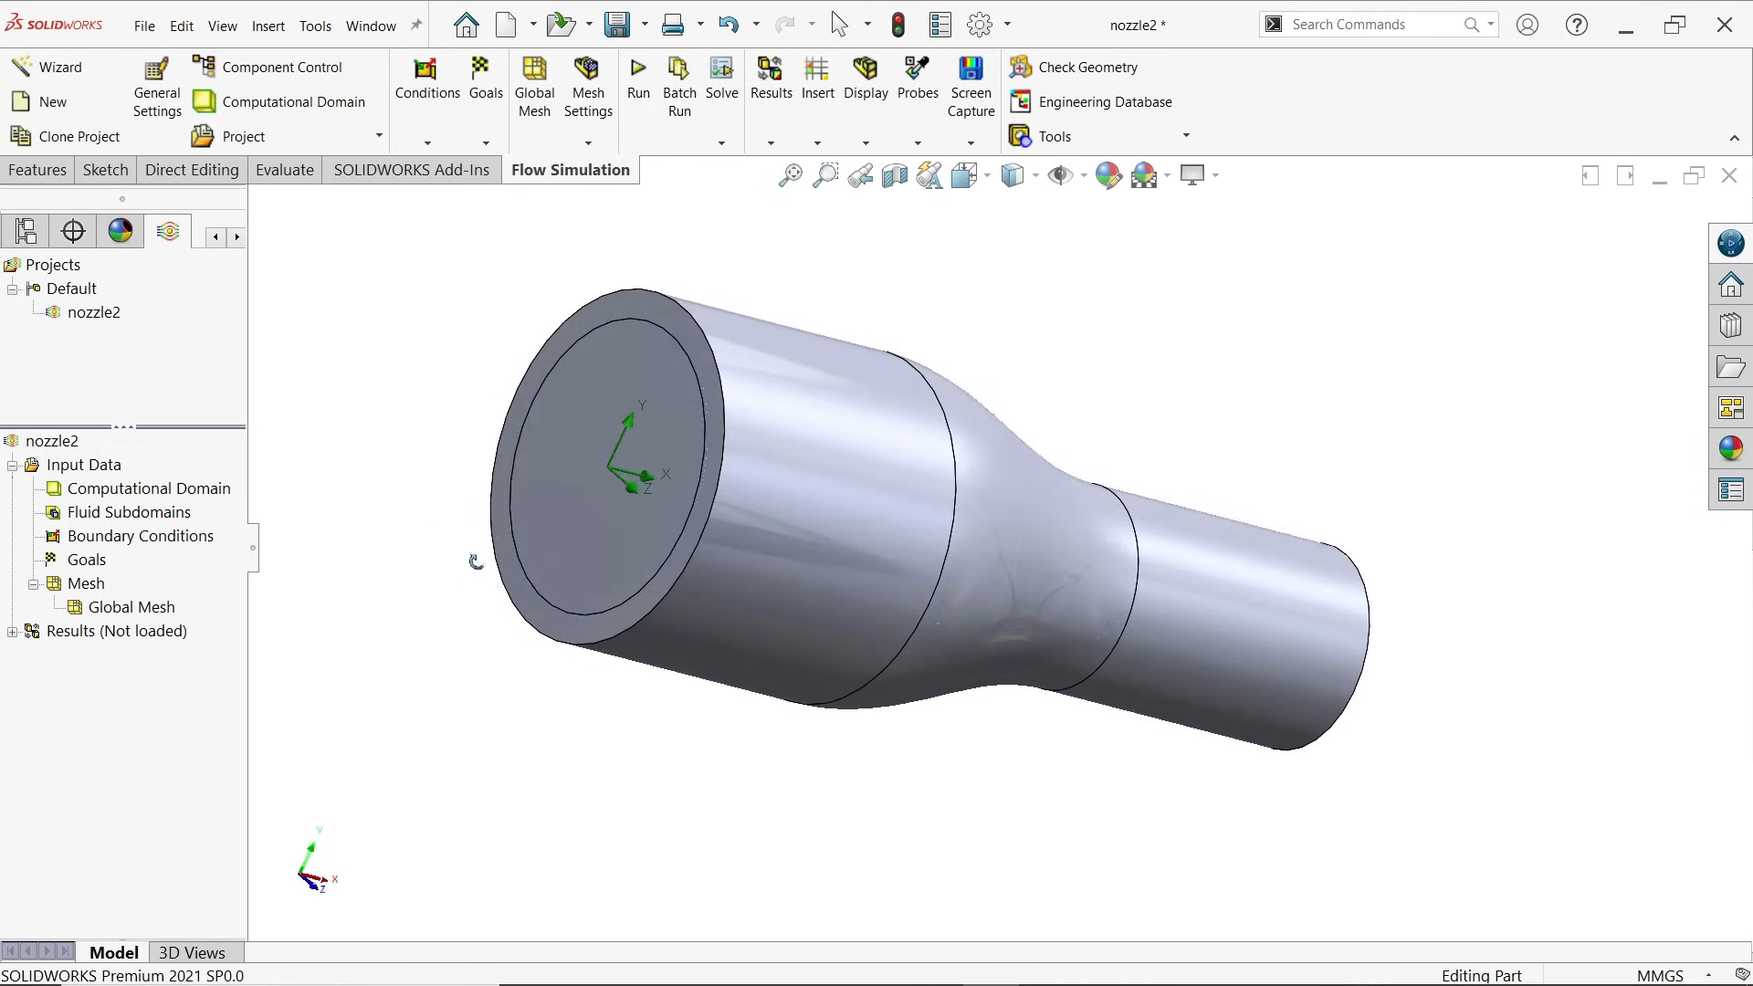
middle_drag(356, 536, 348, 536)
key(Escape)
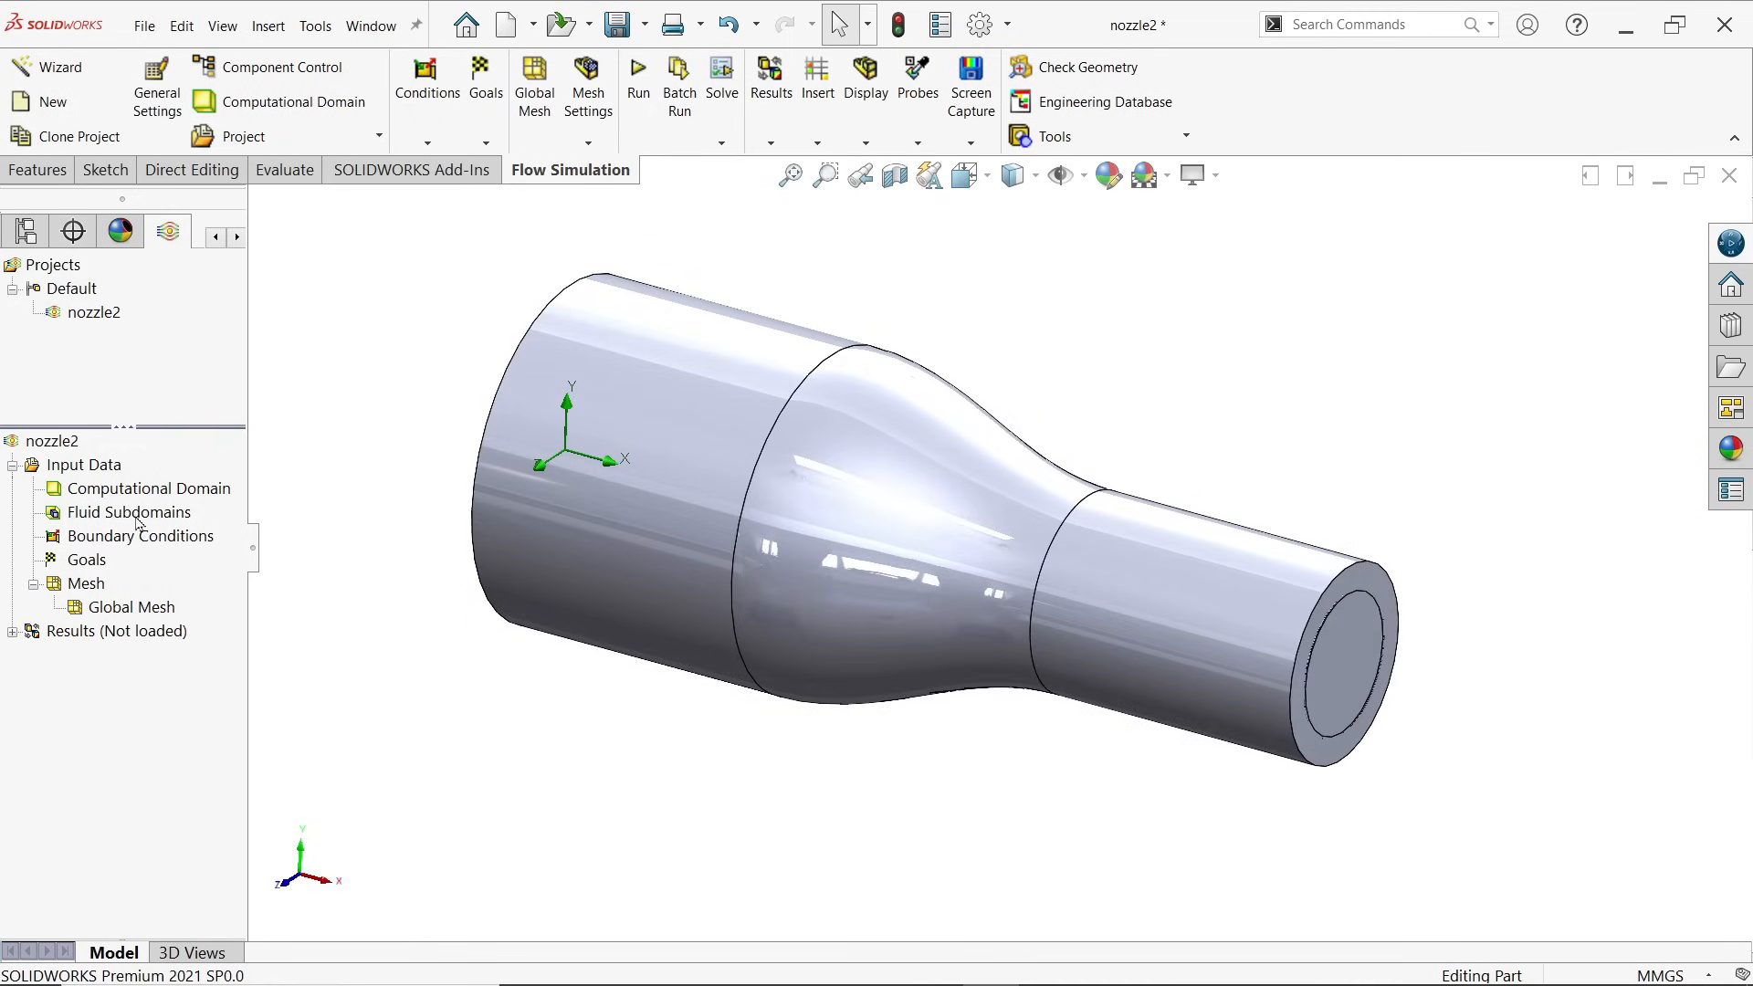
Step: Review the type and size settings in the computational domain definition, leaving it without changes
right_click(200, 494)
click(283, 494)
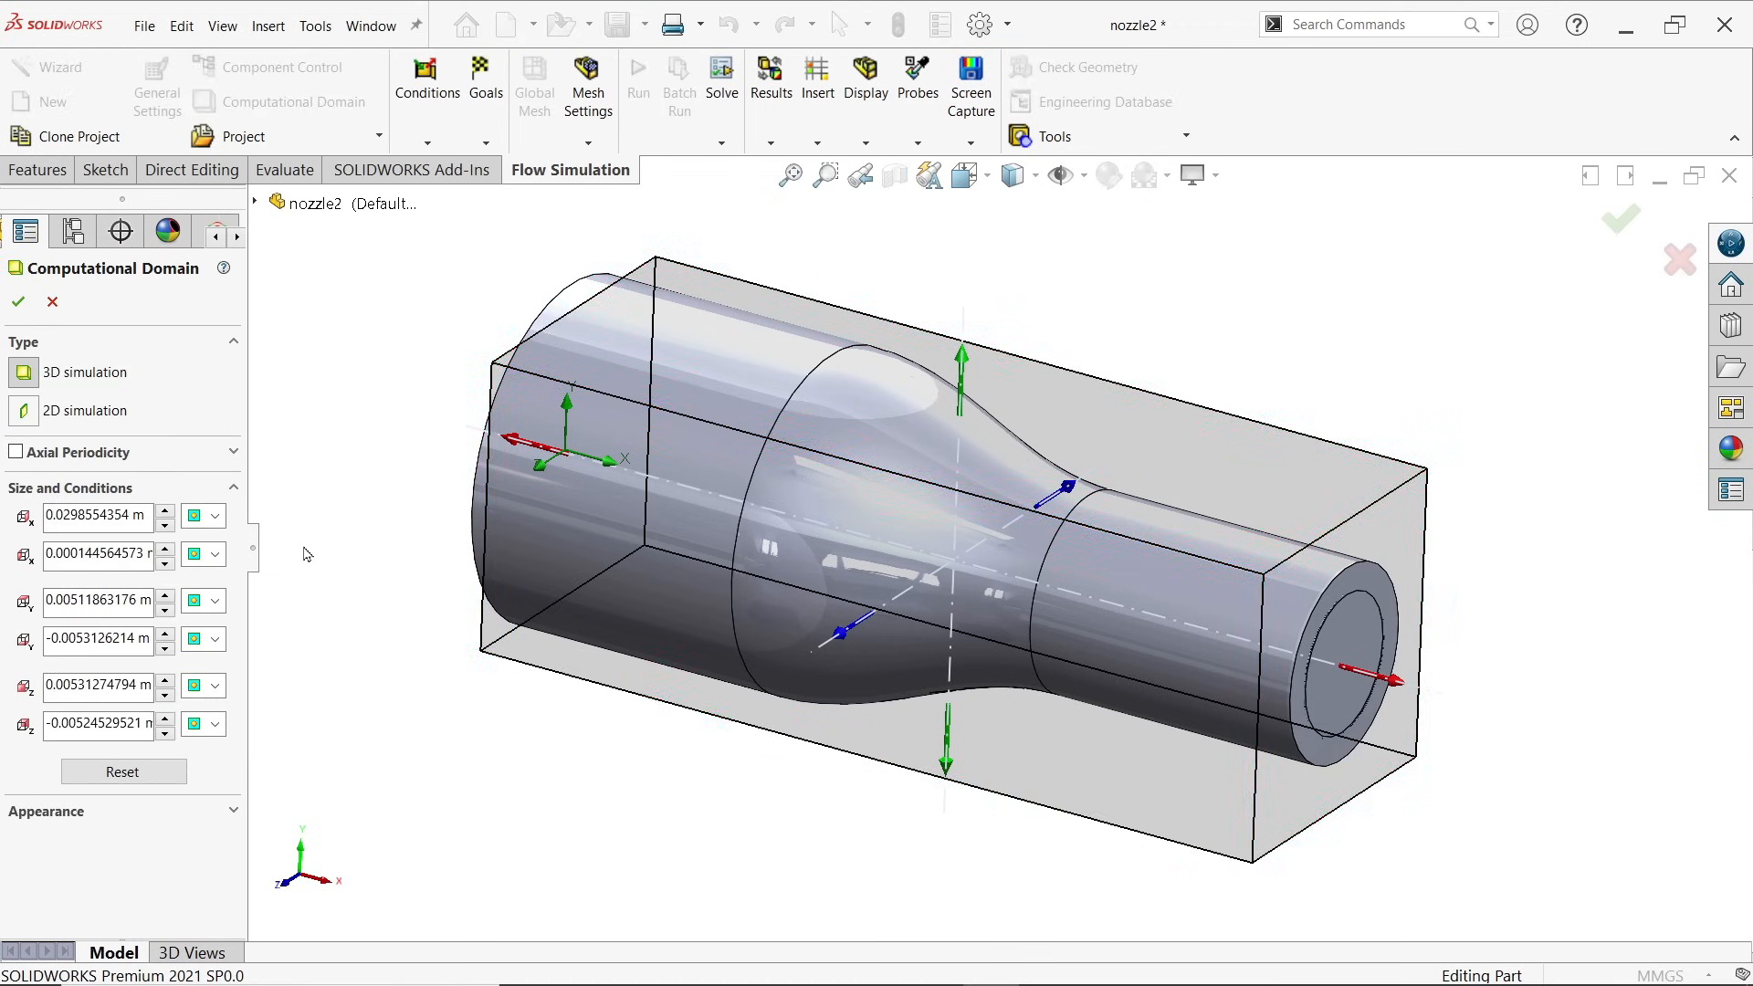
click(52, 301)
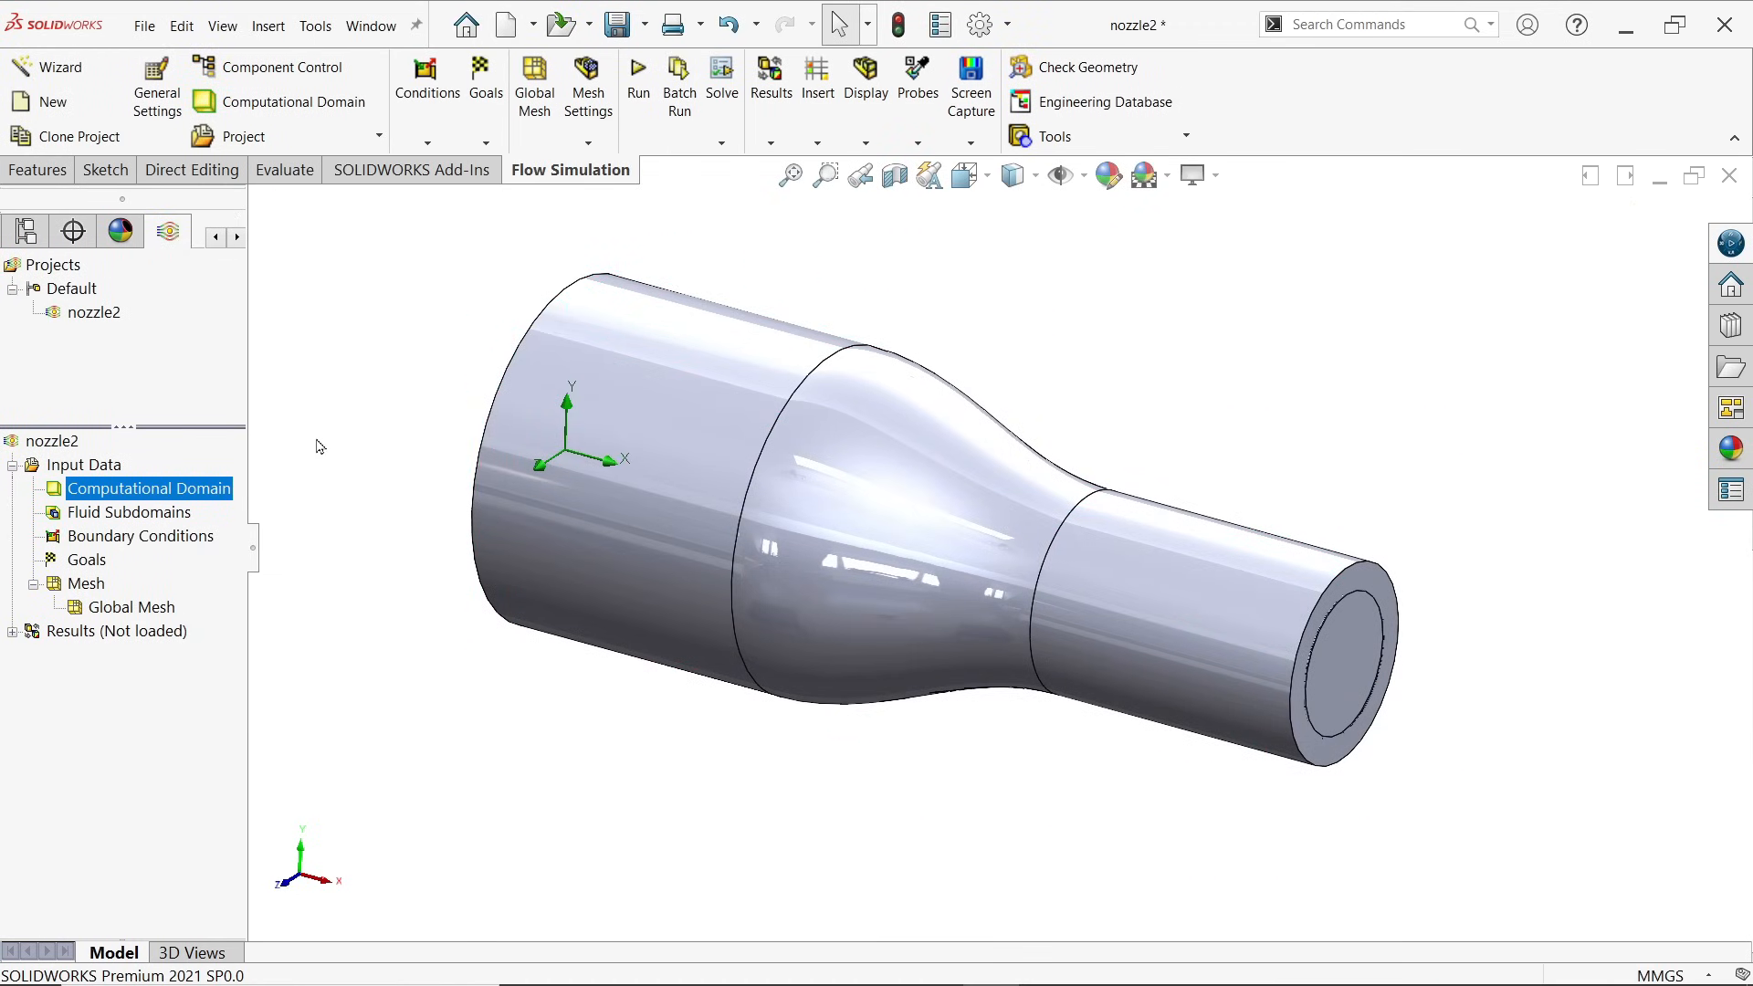
key(Escape)
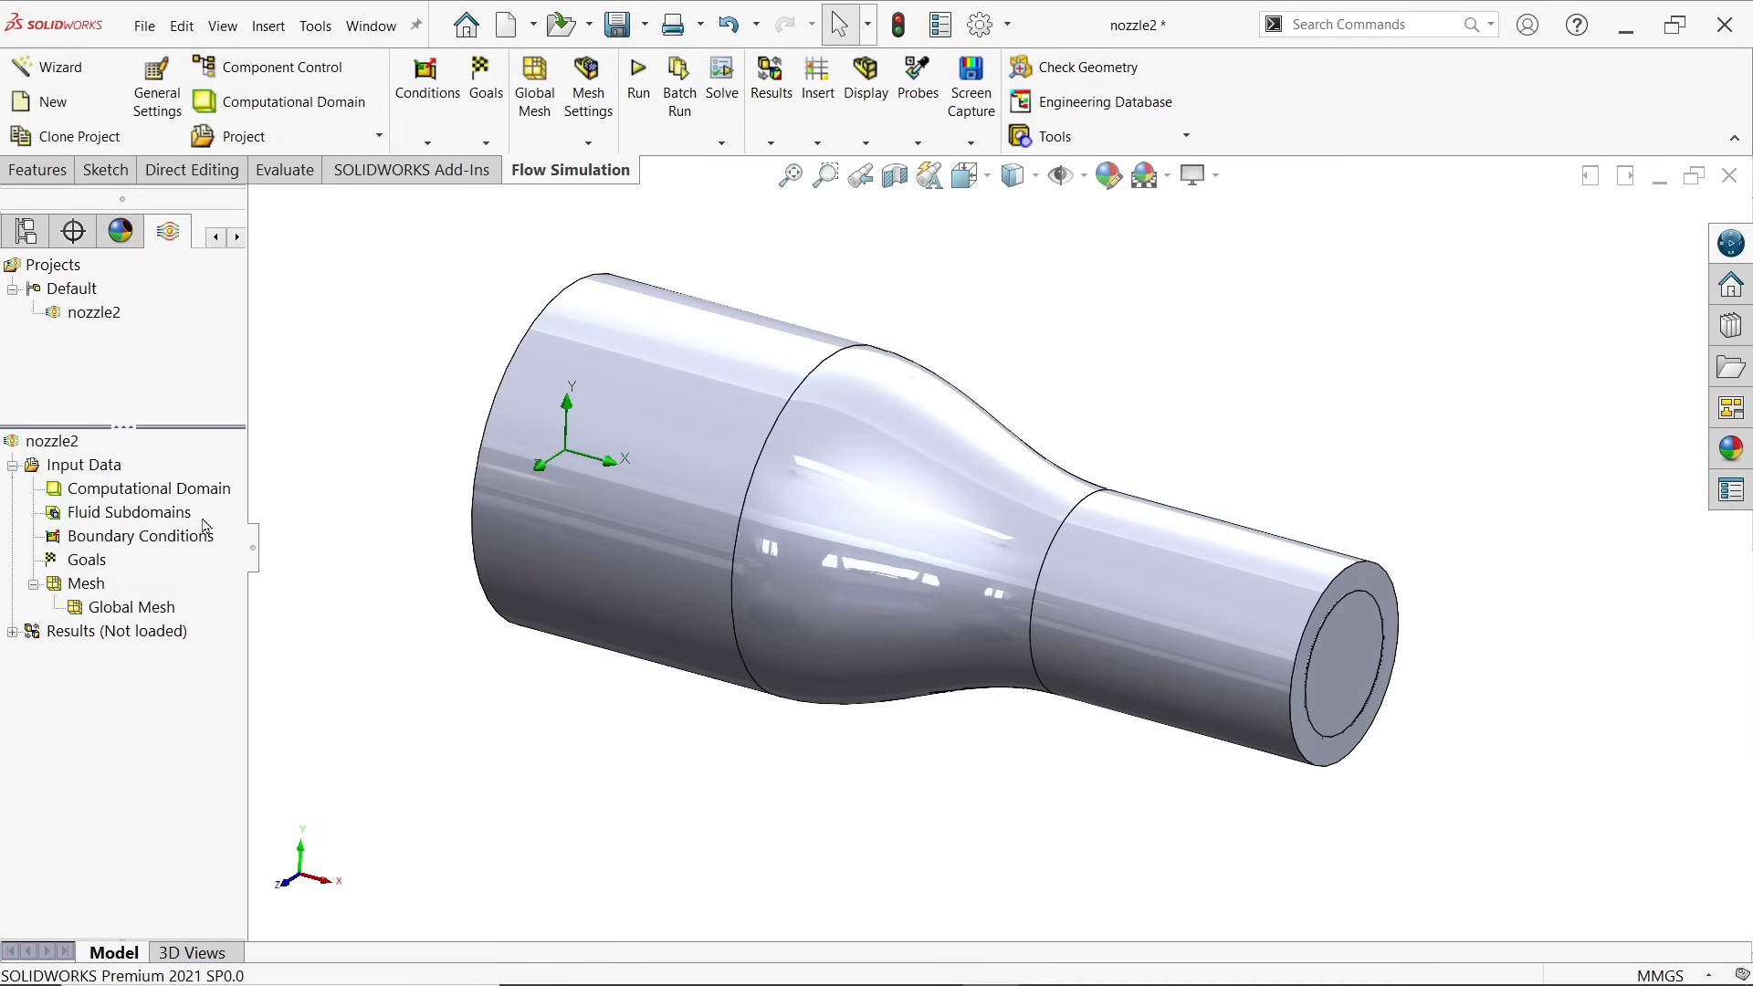
Step: Start a boundary condition and select the inner face of LID1 at the nozzle's wide end
right_click(141, 542)
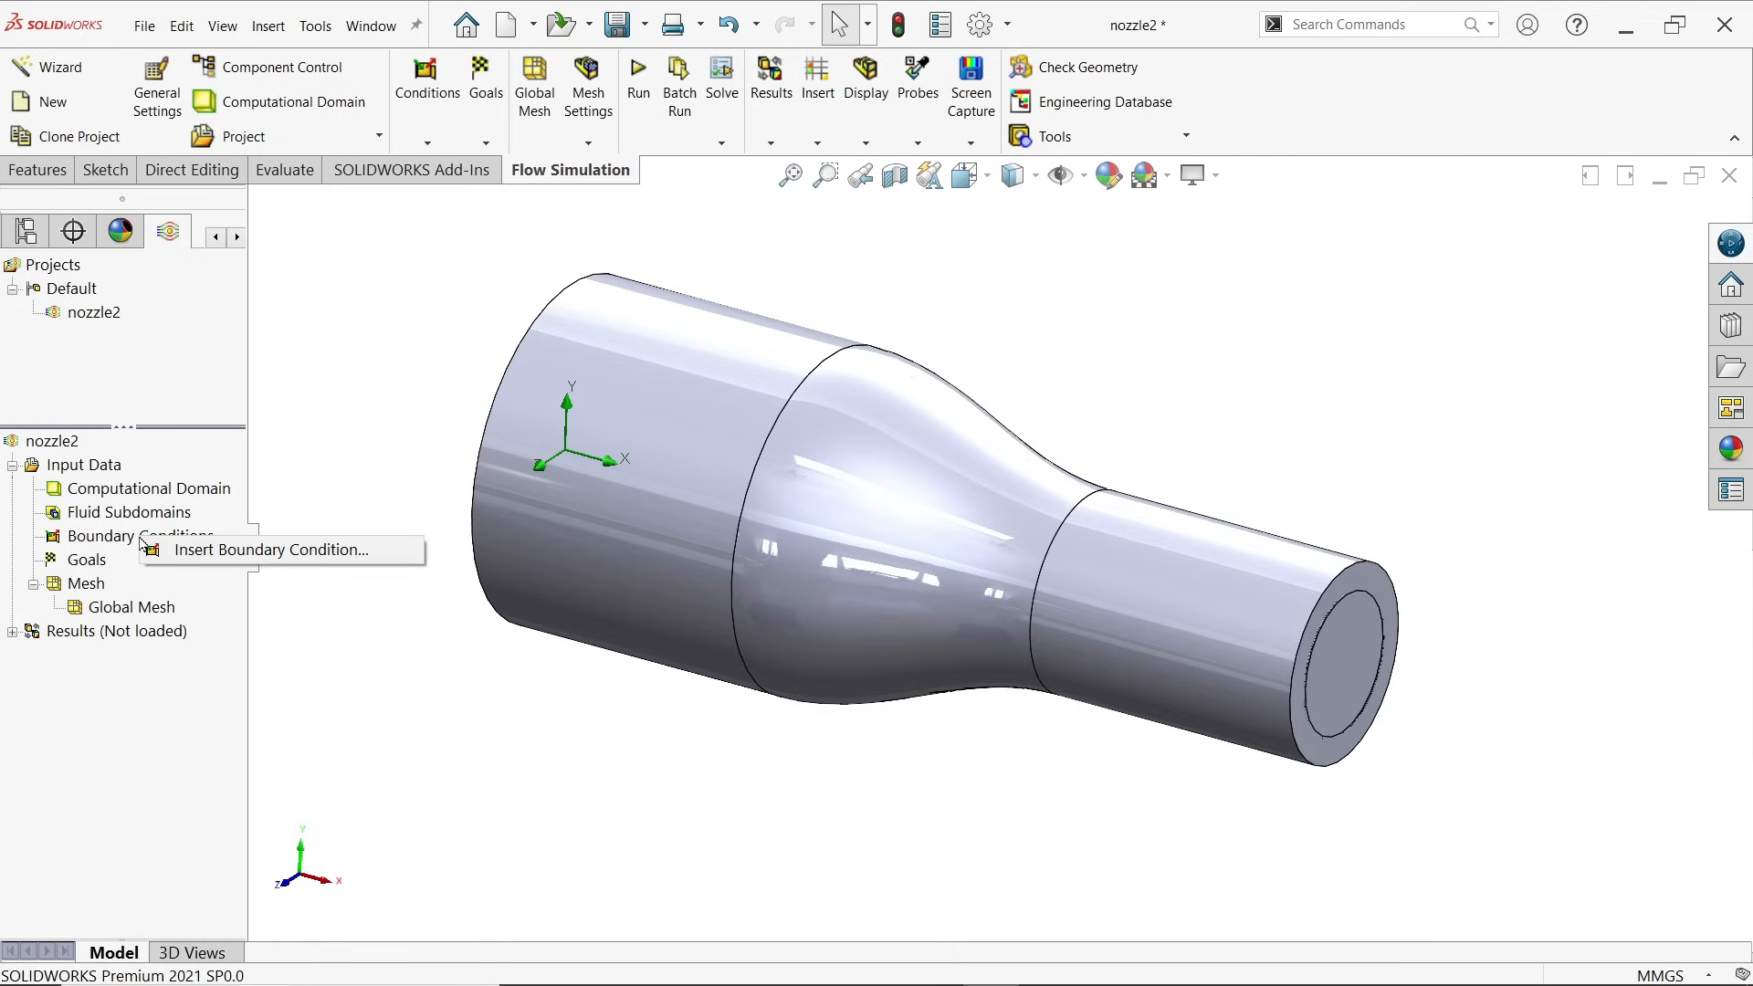
click(195, 553)
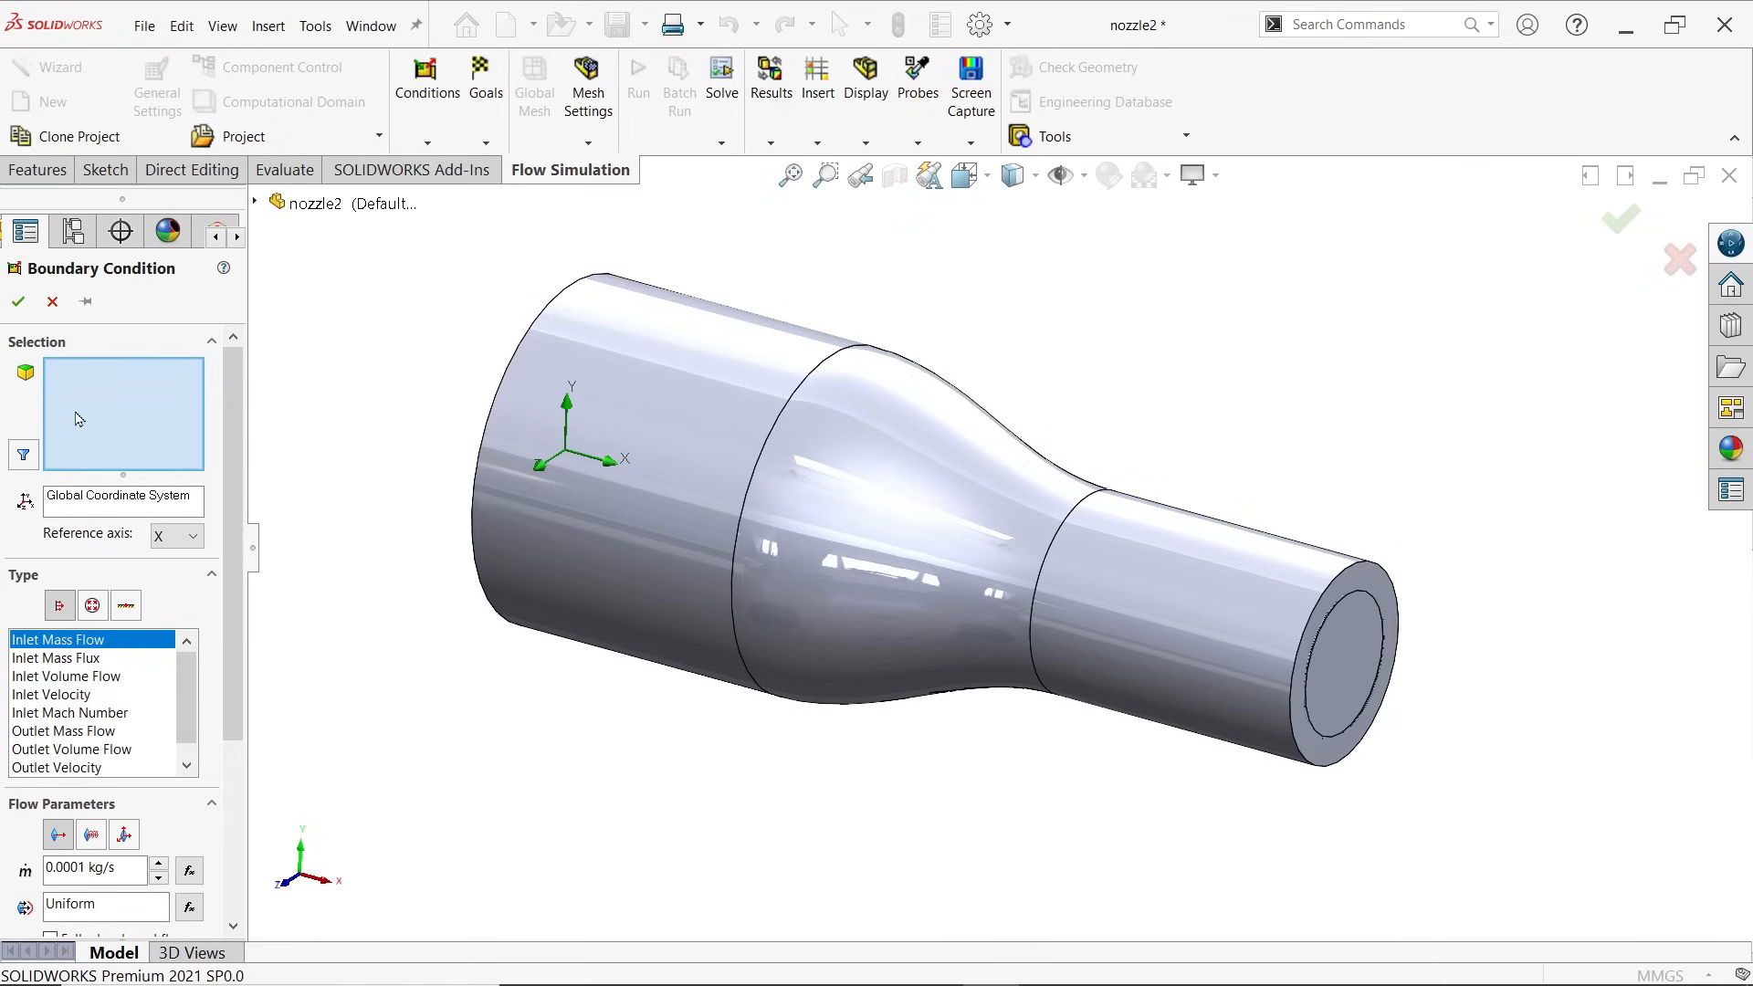
middle_drag(363, 504, 640, 493)
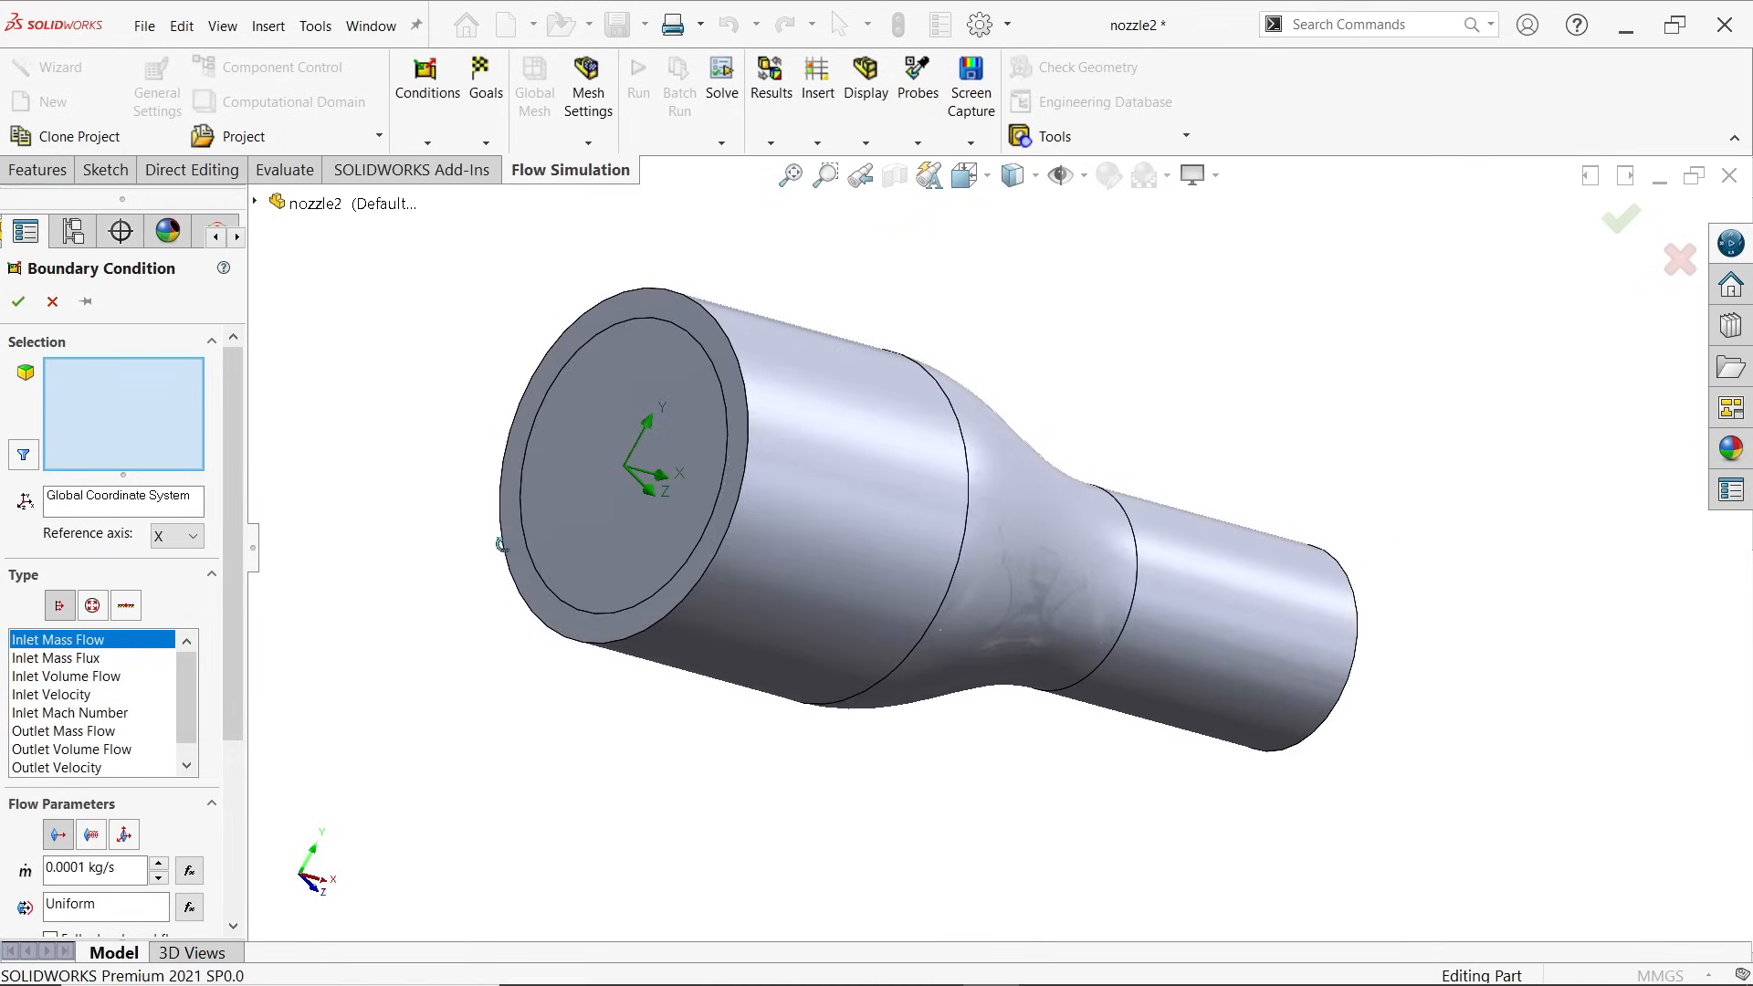
right_click(584, 485)
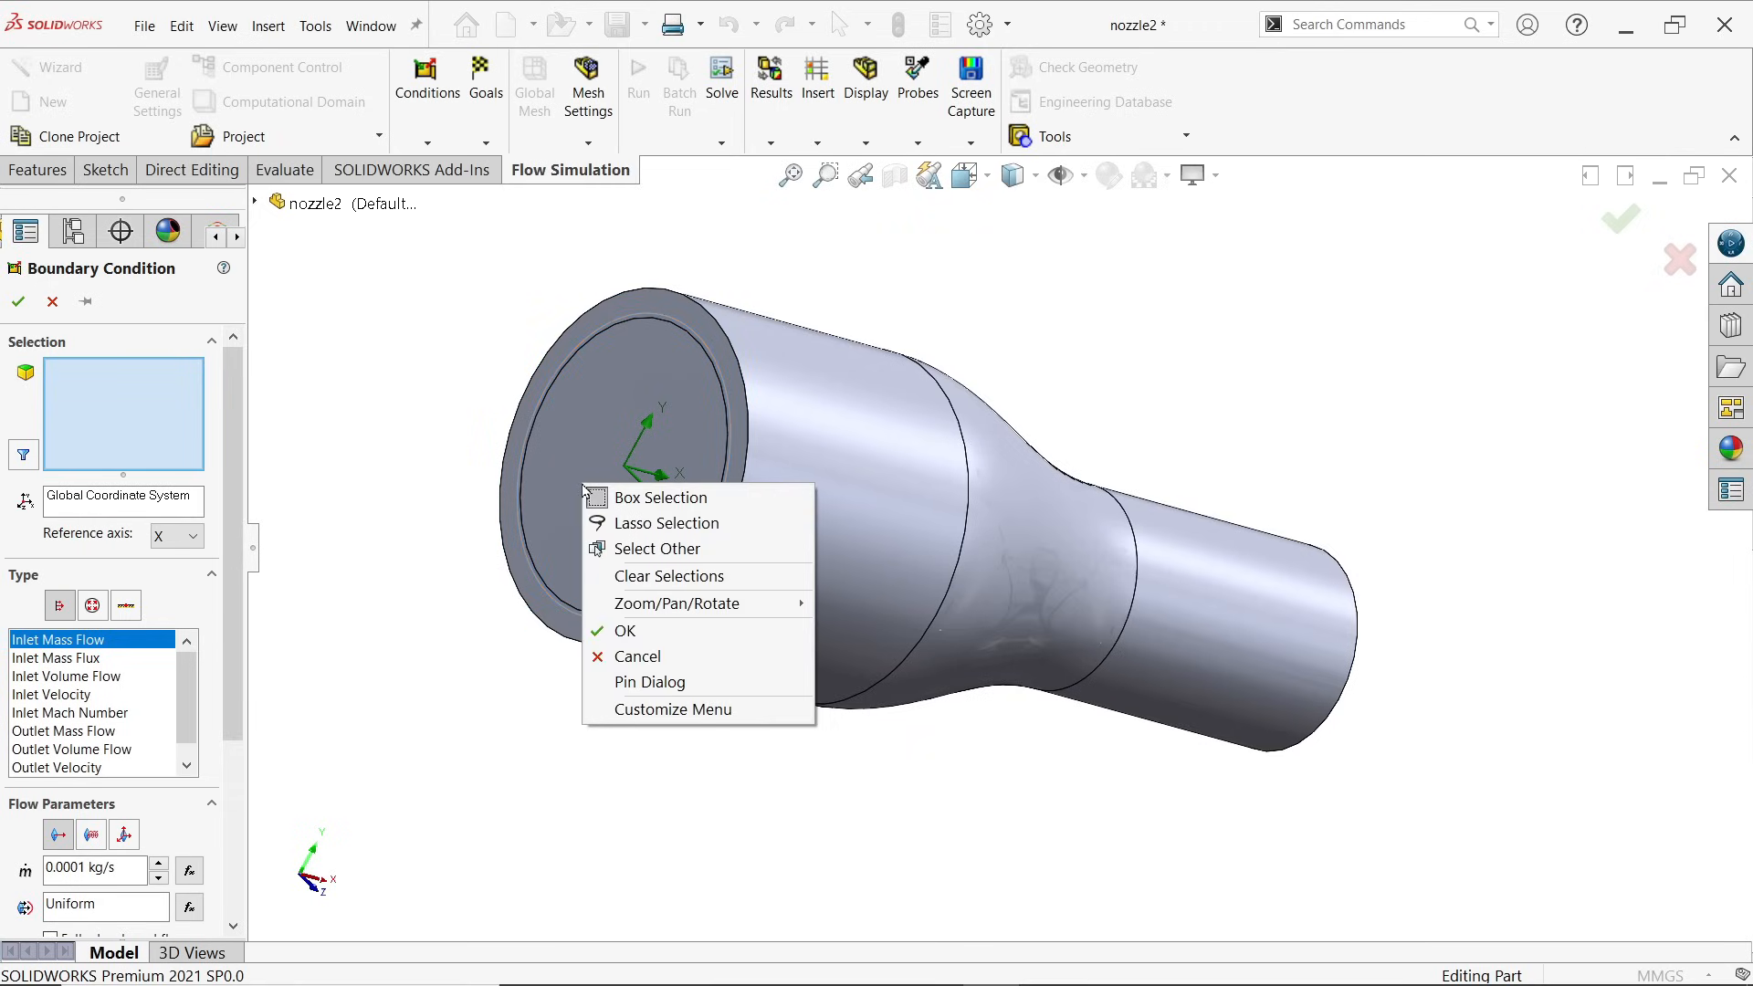
click(637, 550)
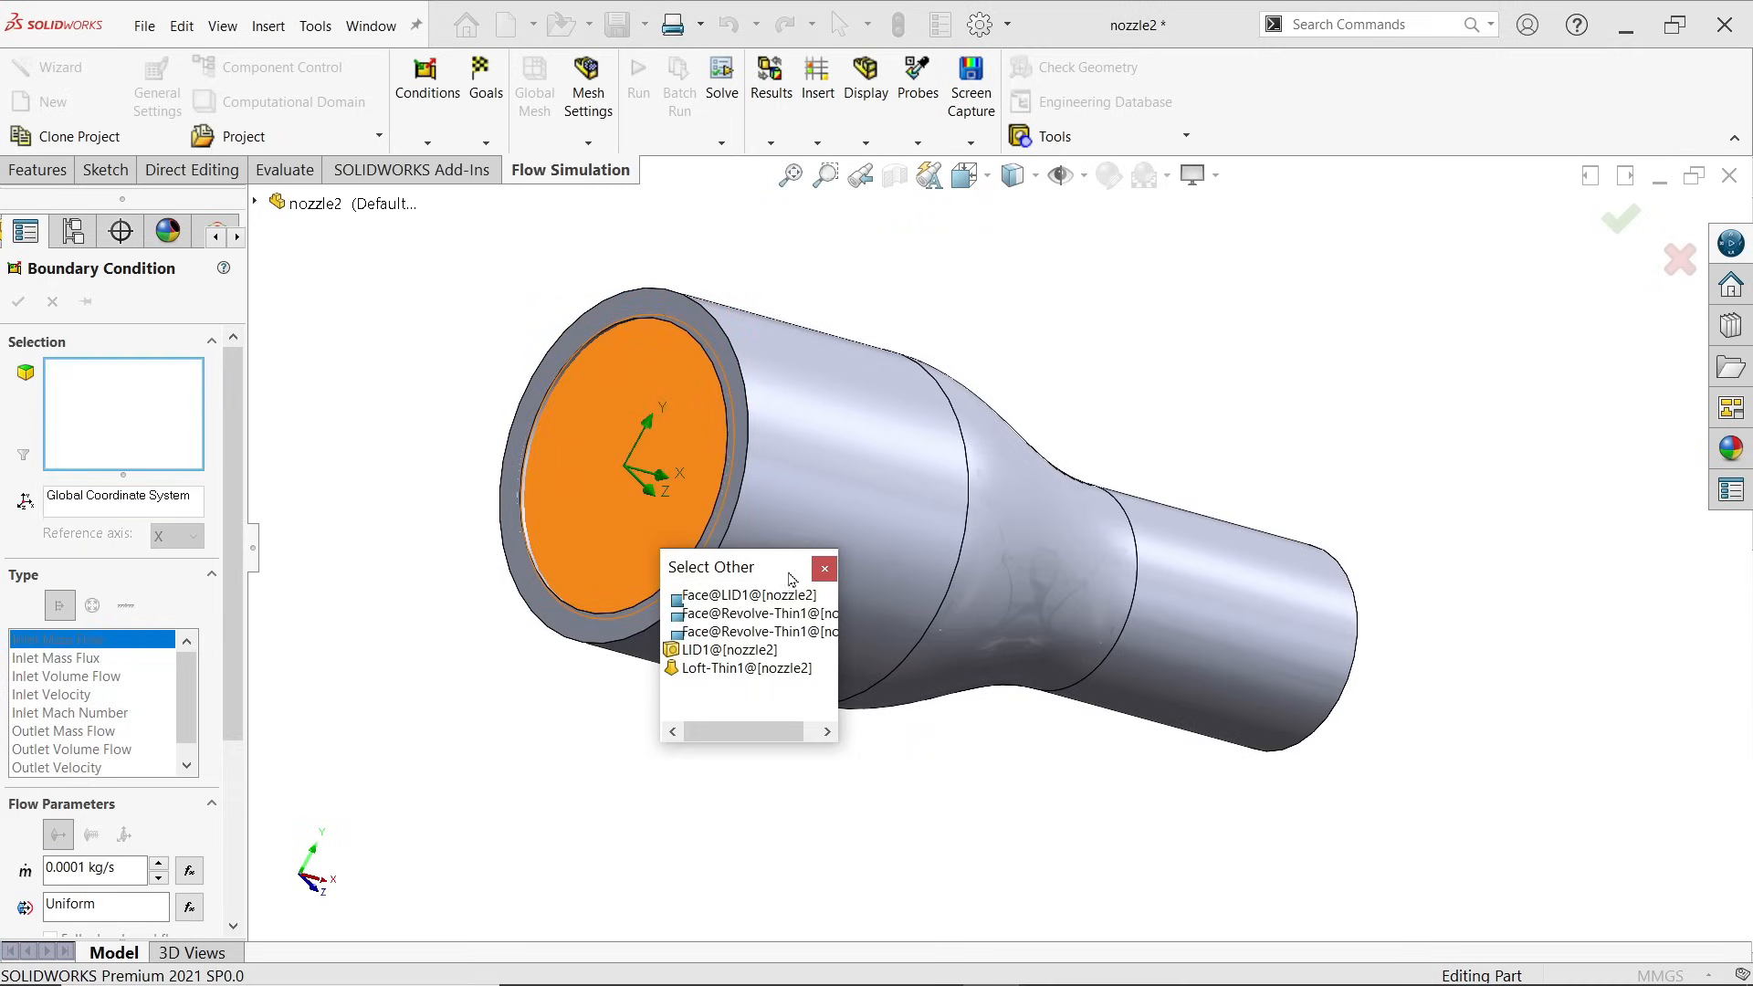
click(709, 598)
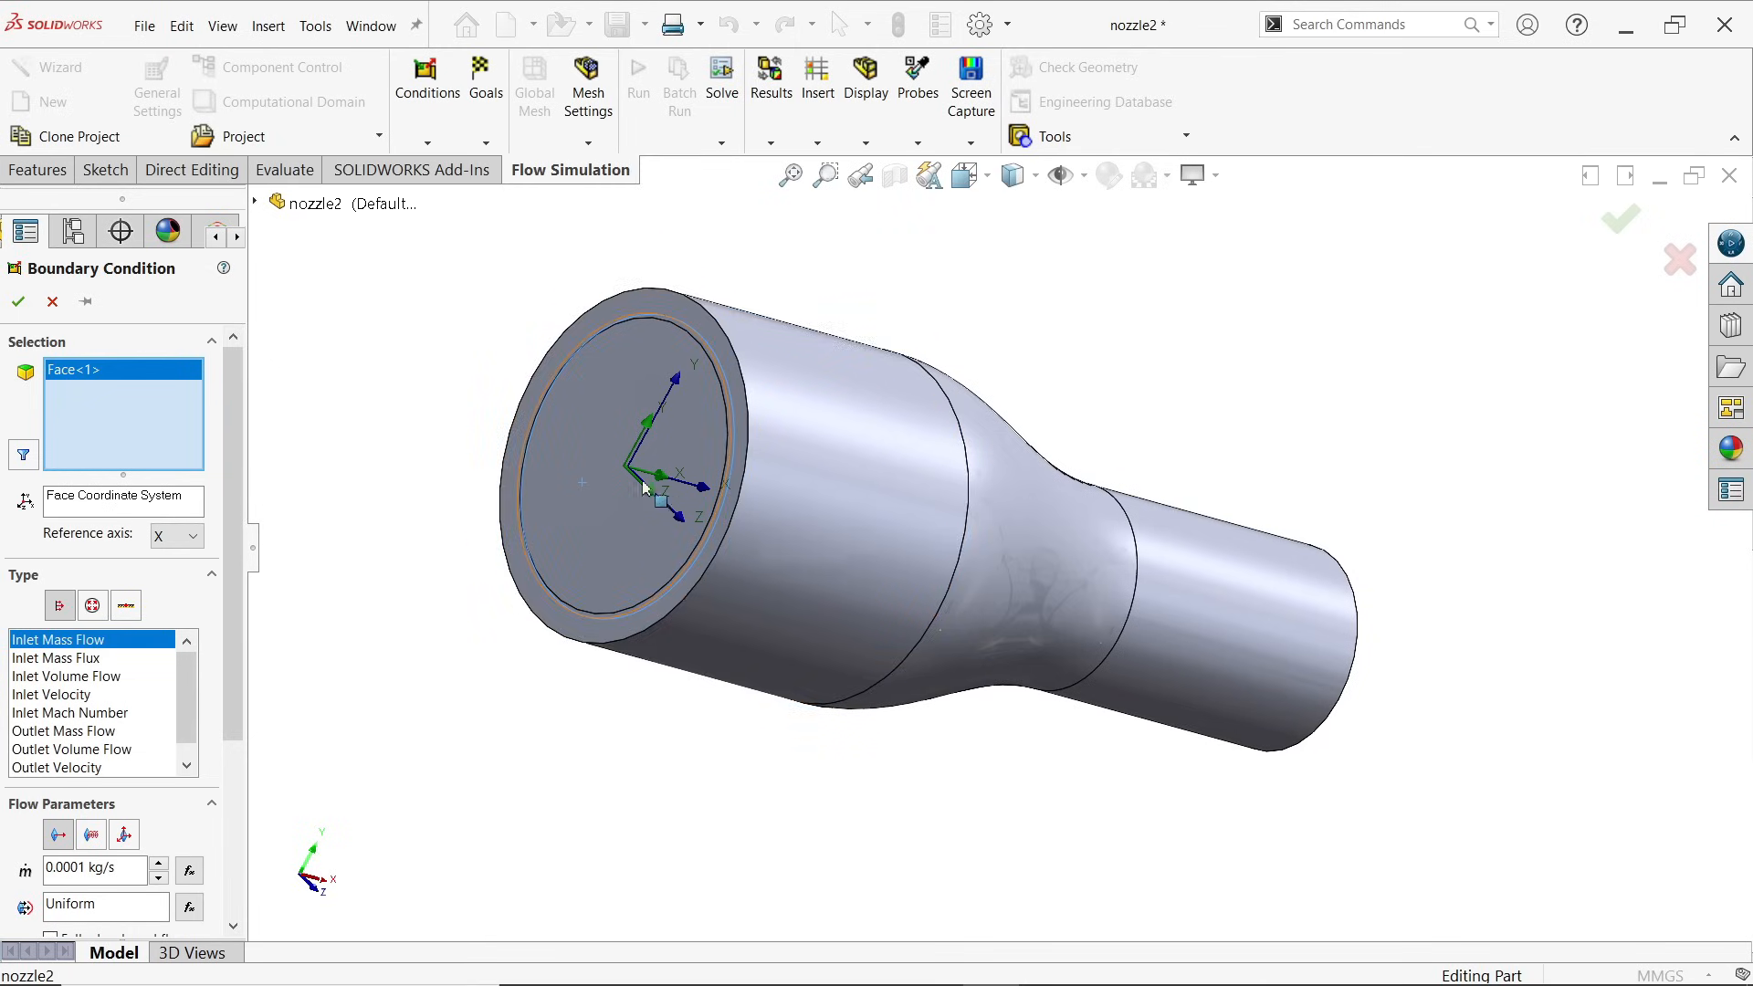
Step: Define the condition as Inlet Velocity normal to the face at 2.5 m/s with fully developed flow
click(45, 696)
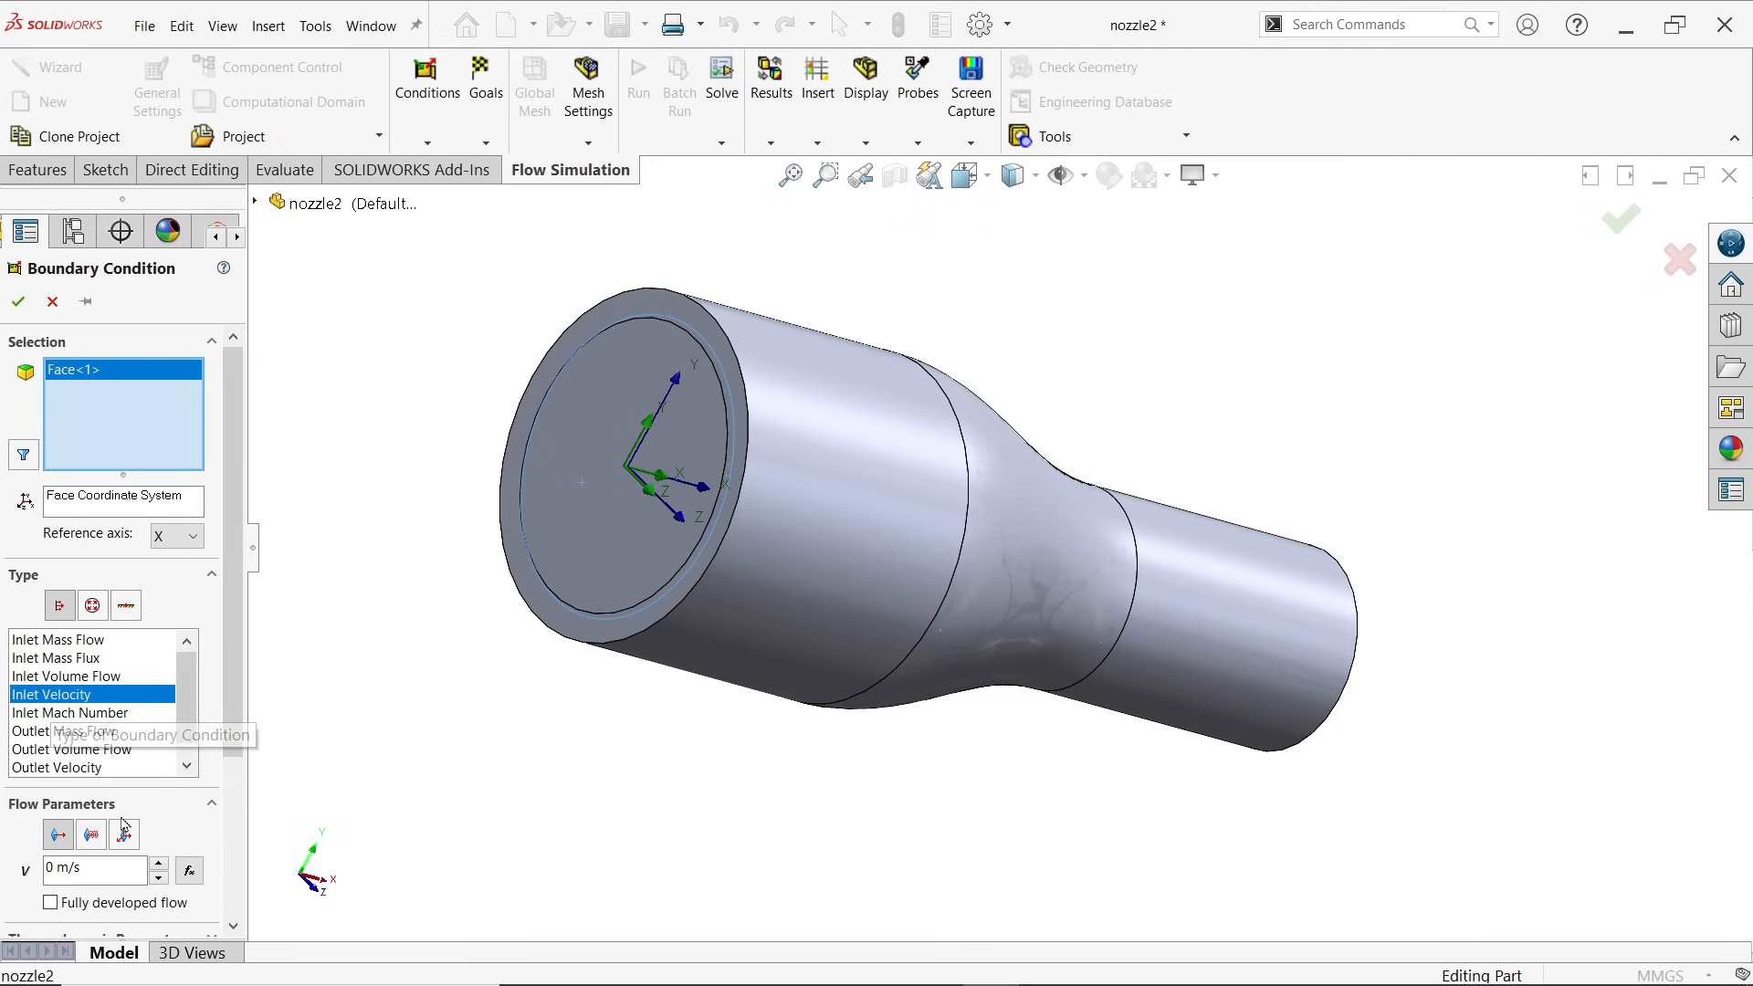
scroll(240, 728, down, 1)
drag(240, 728, 230, 817)
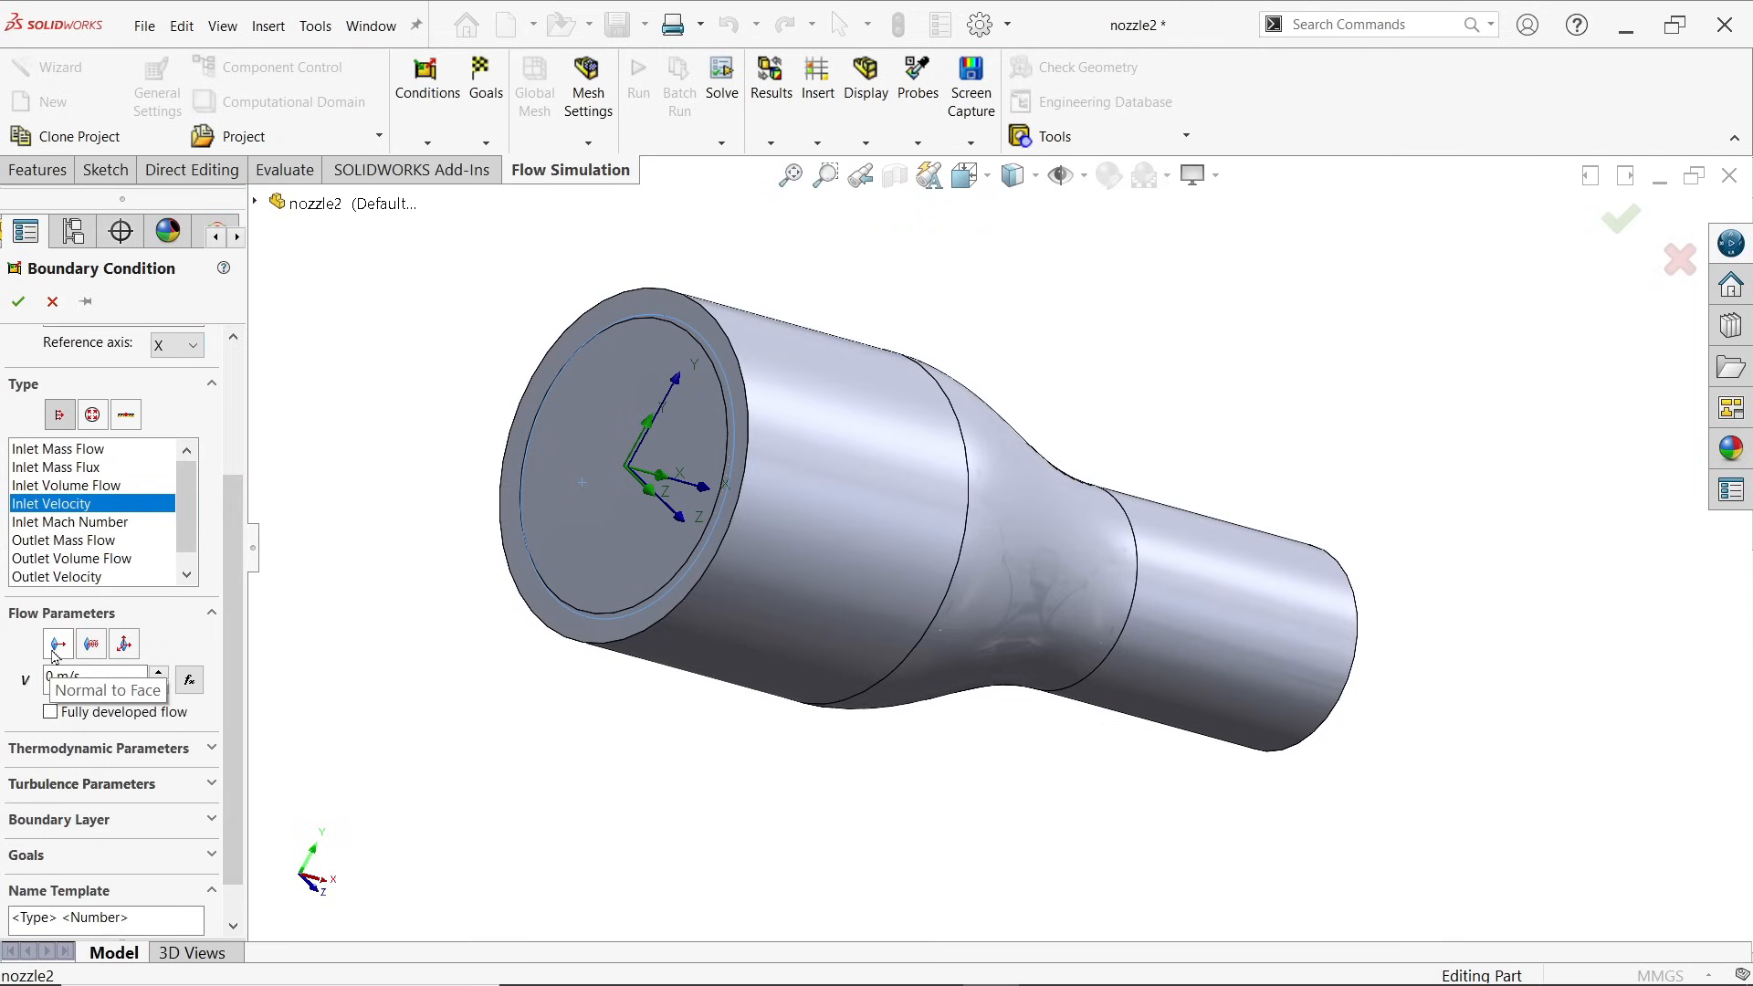
drag(94, 678, 33, 680)
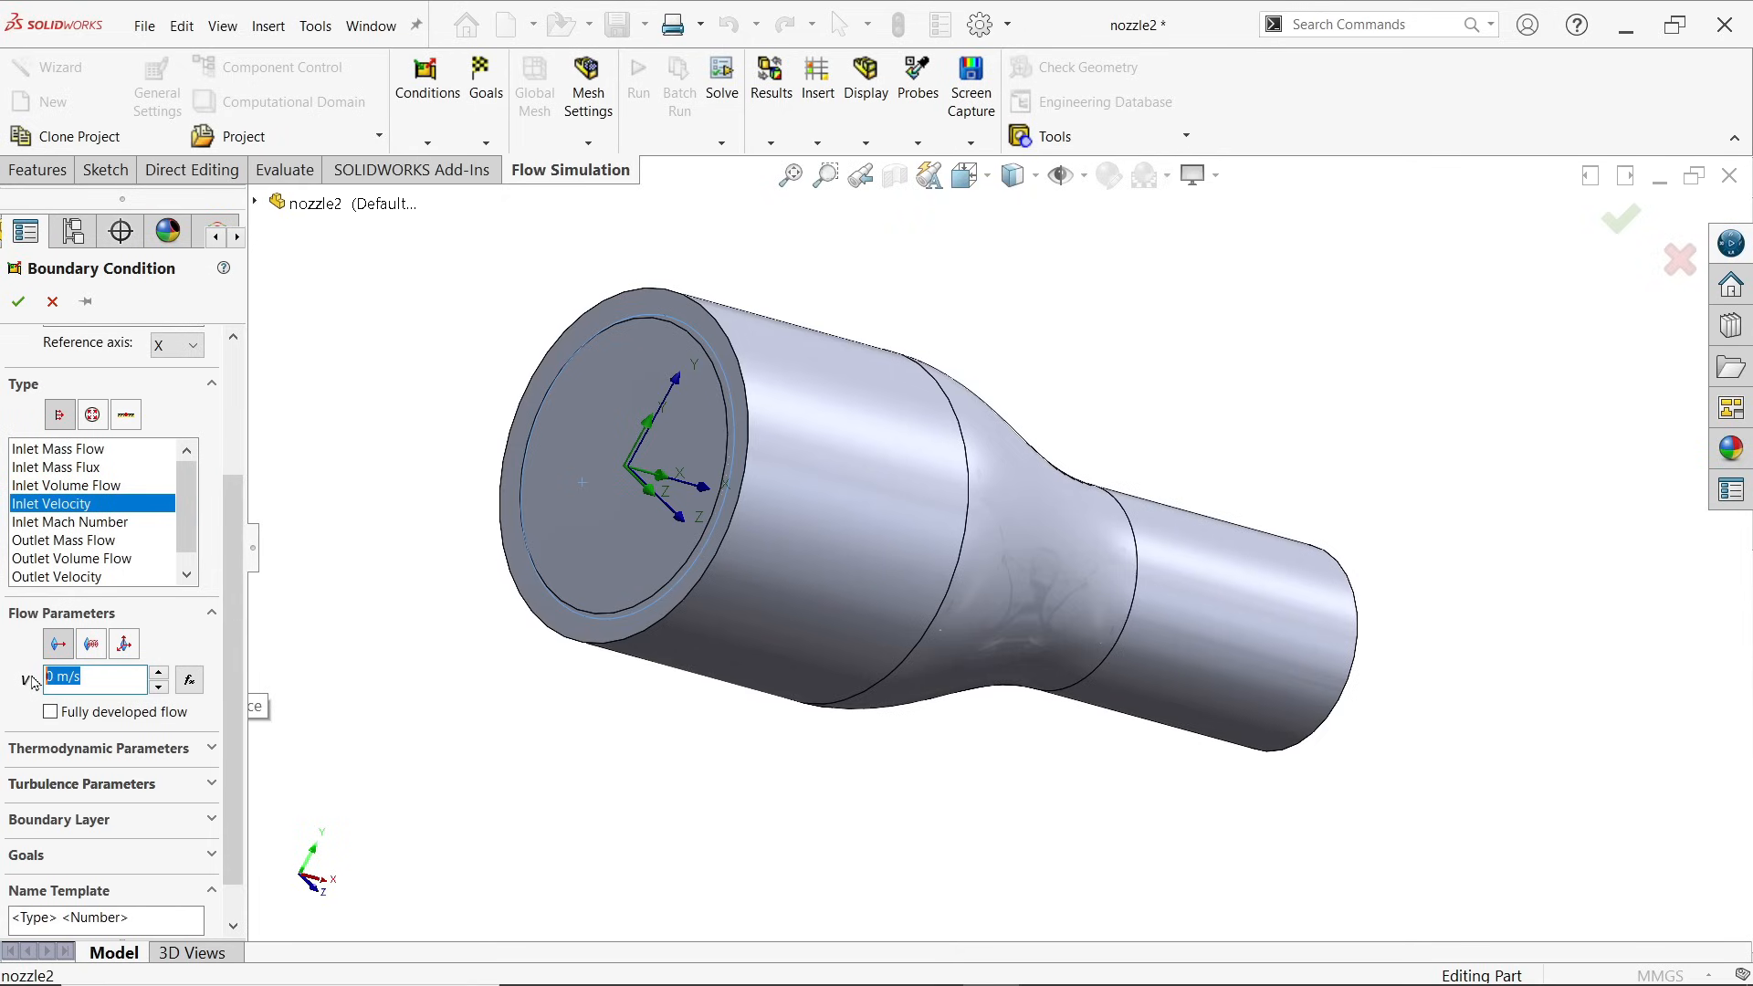
text(2.5)
key(Tab)
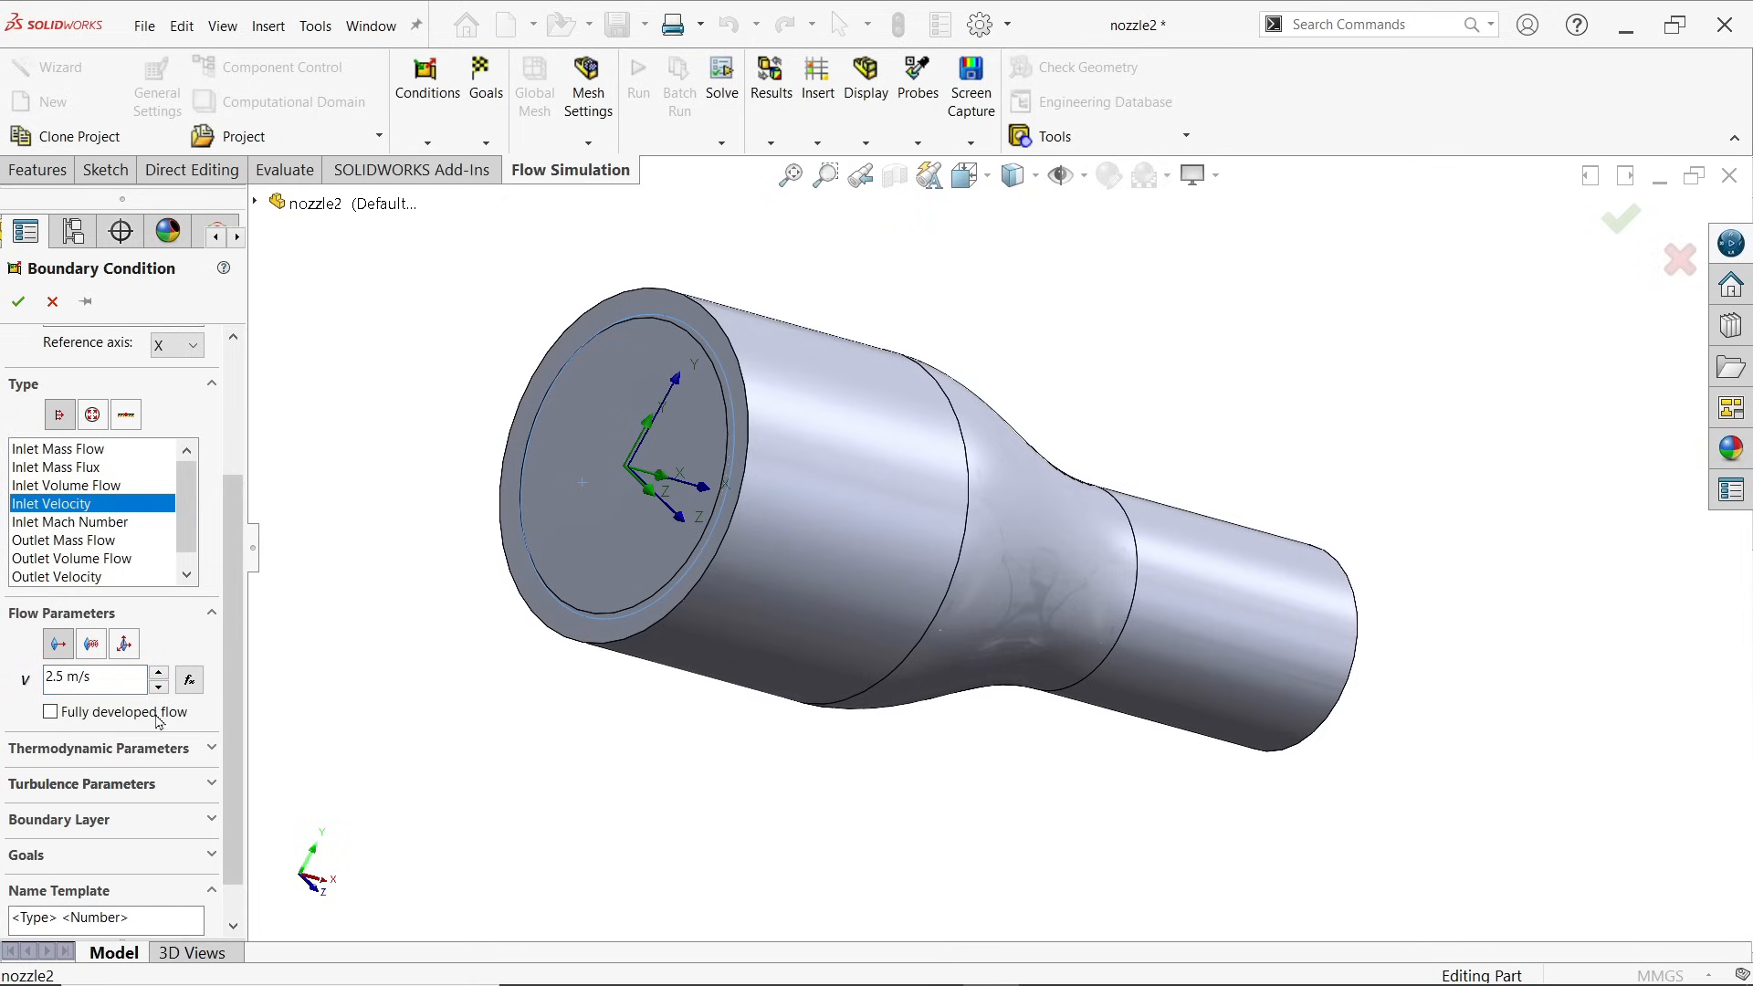
click(94, 714)
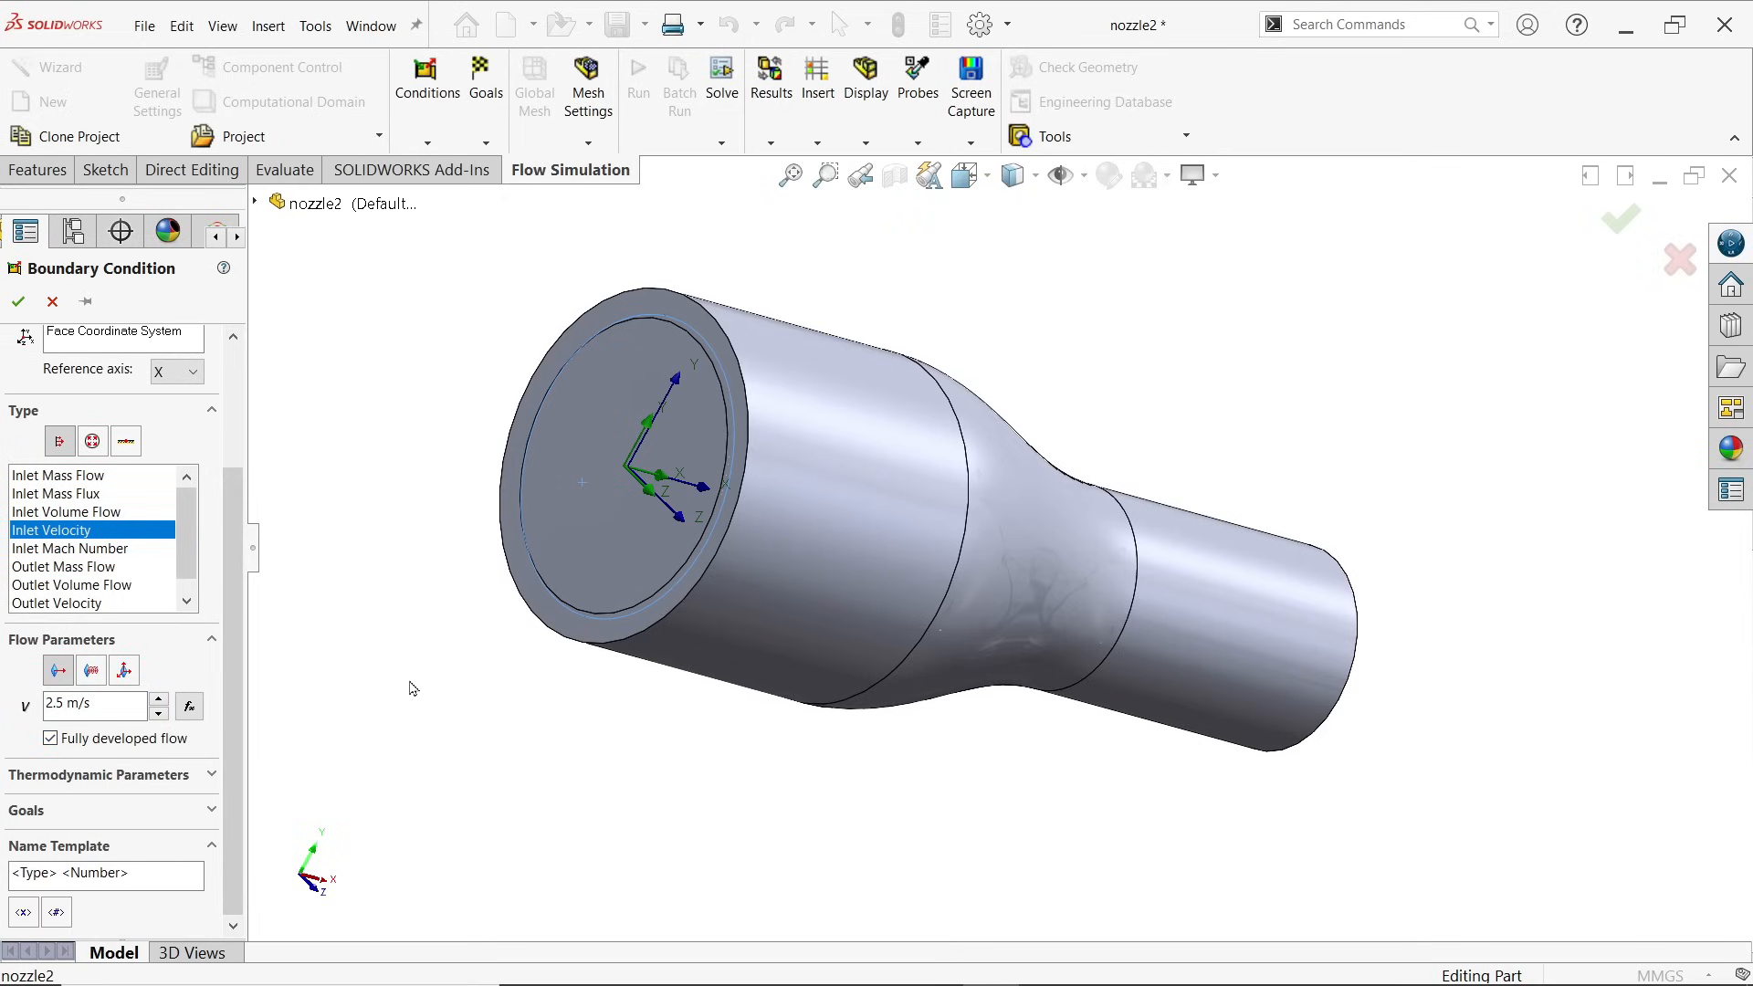
click(18, 301)
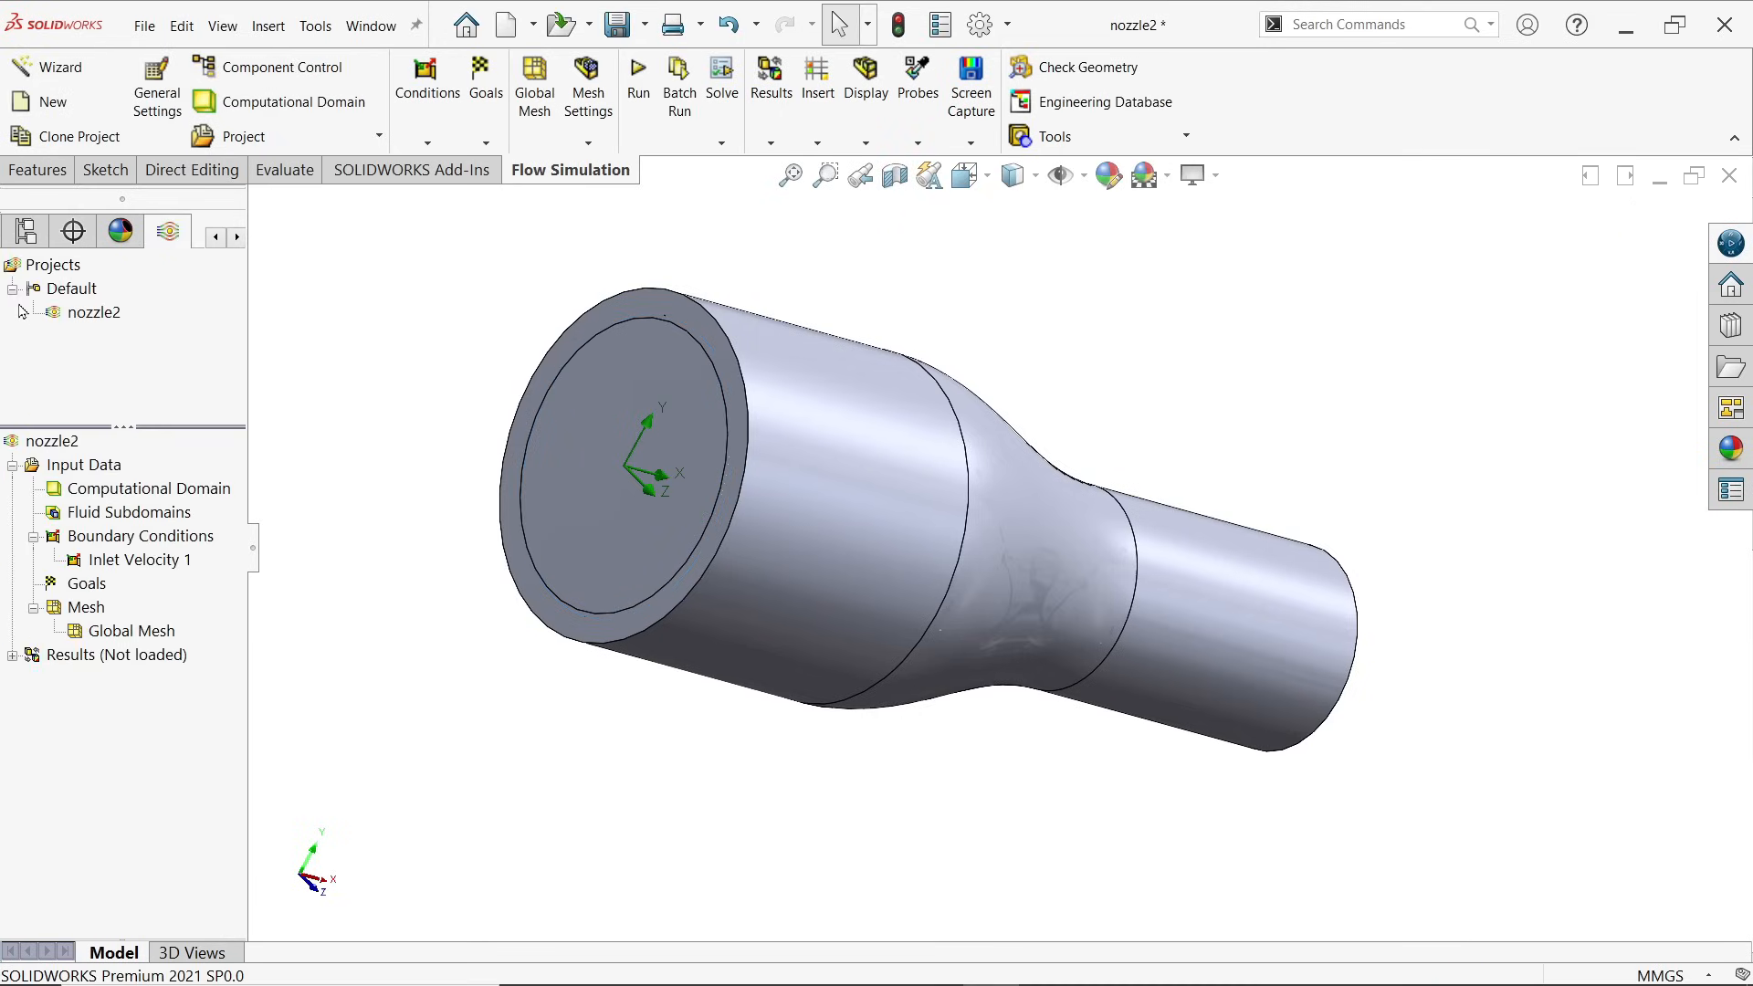
Step: Start another boundary condition and select the inner face of LID2 at the nozzle's narrow end
right_click(110, 539)
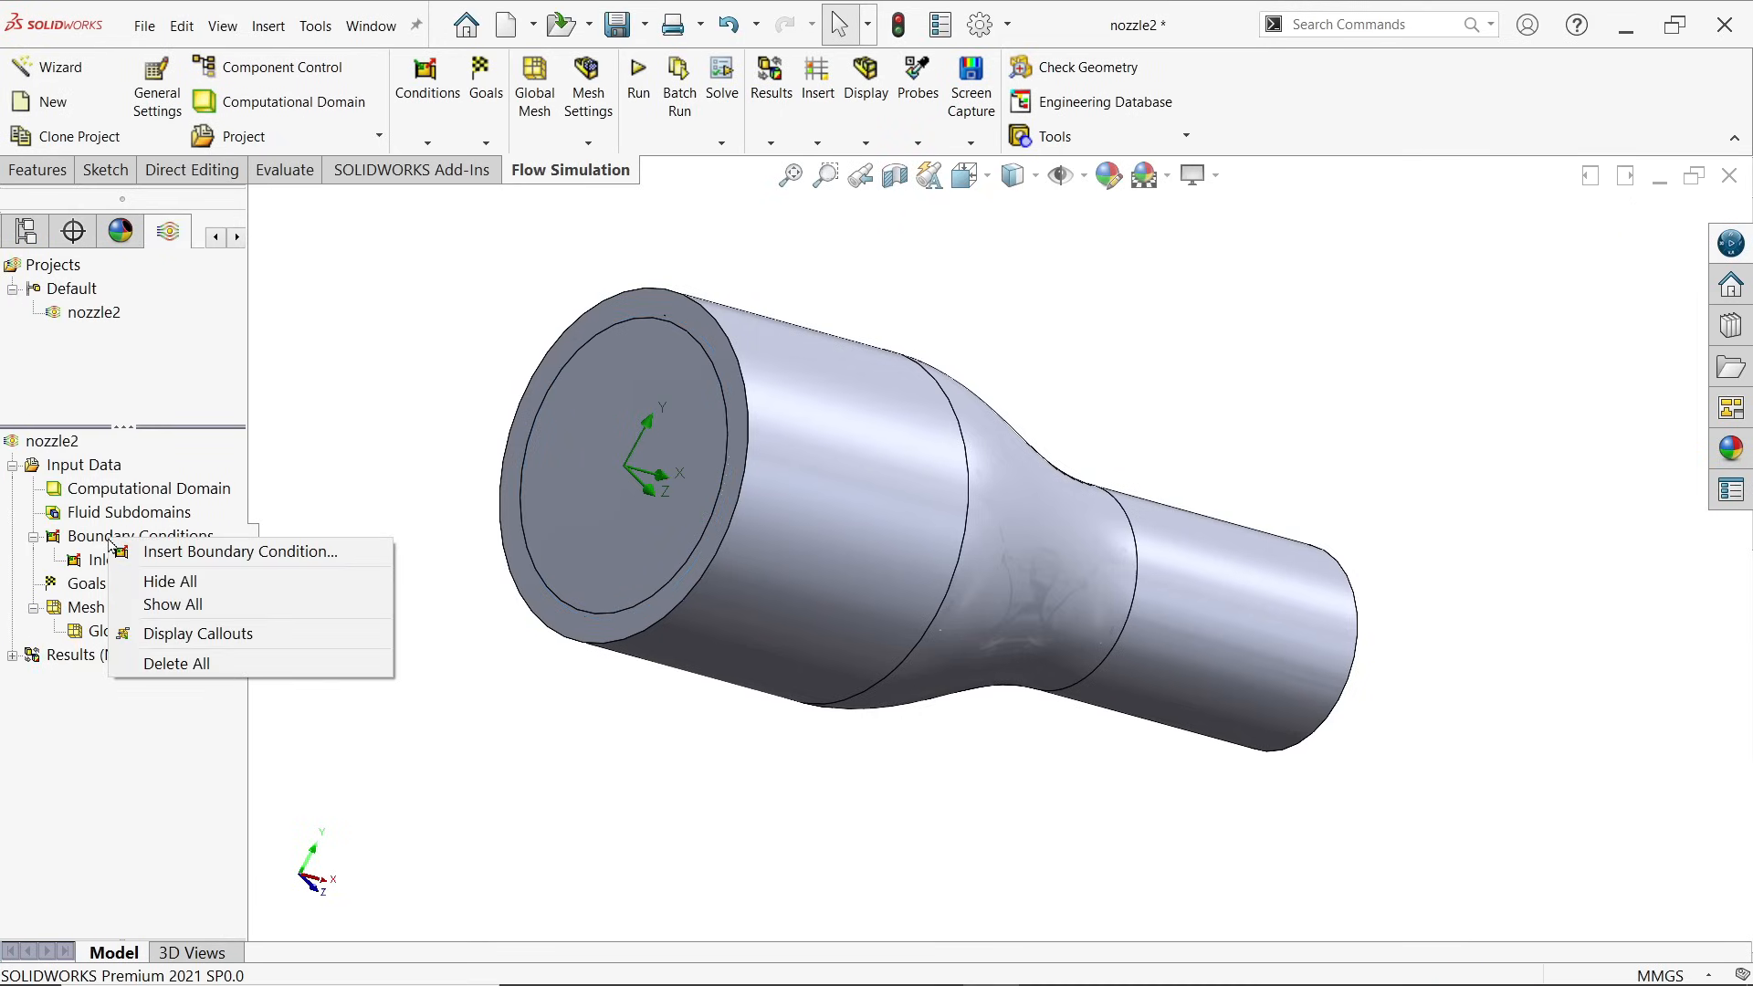
click(208, 552)
middle_drag(755, 752, 596, 740)
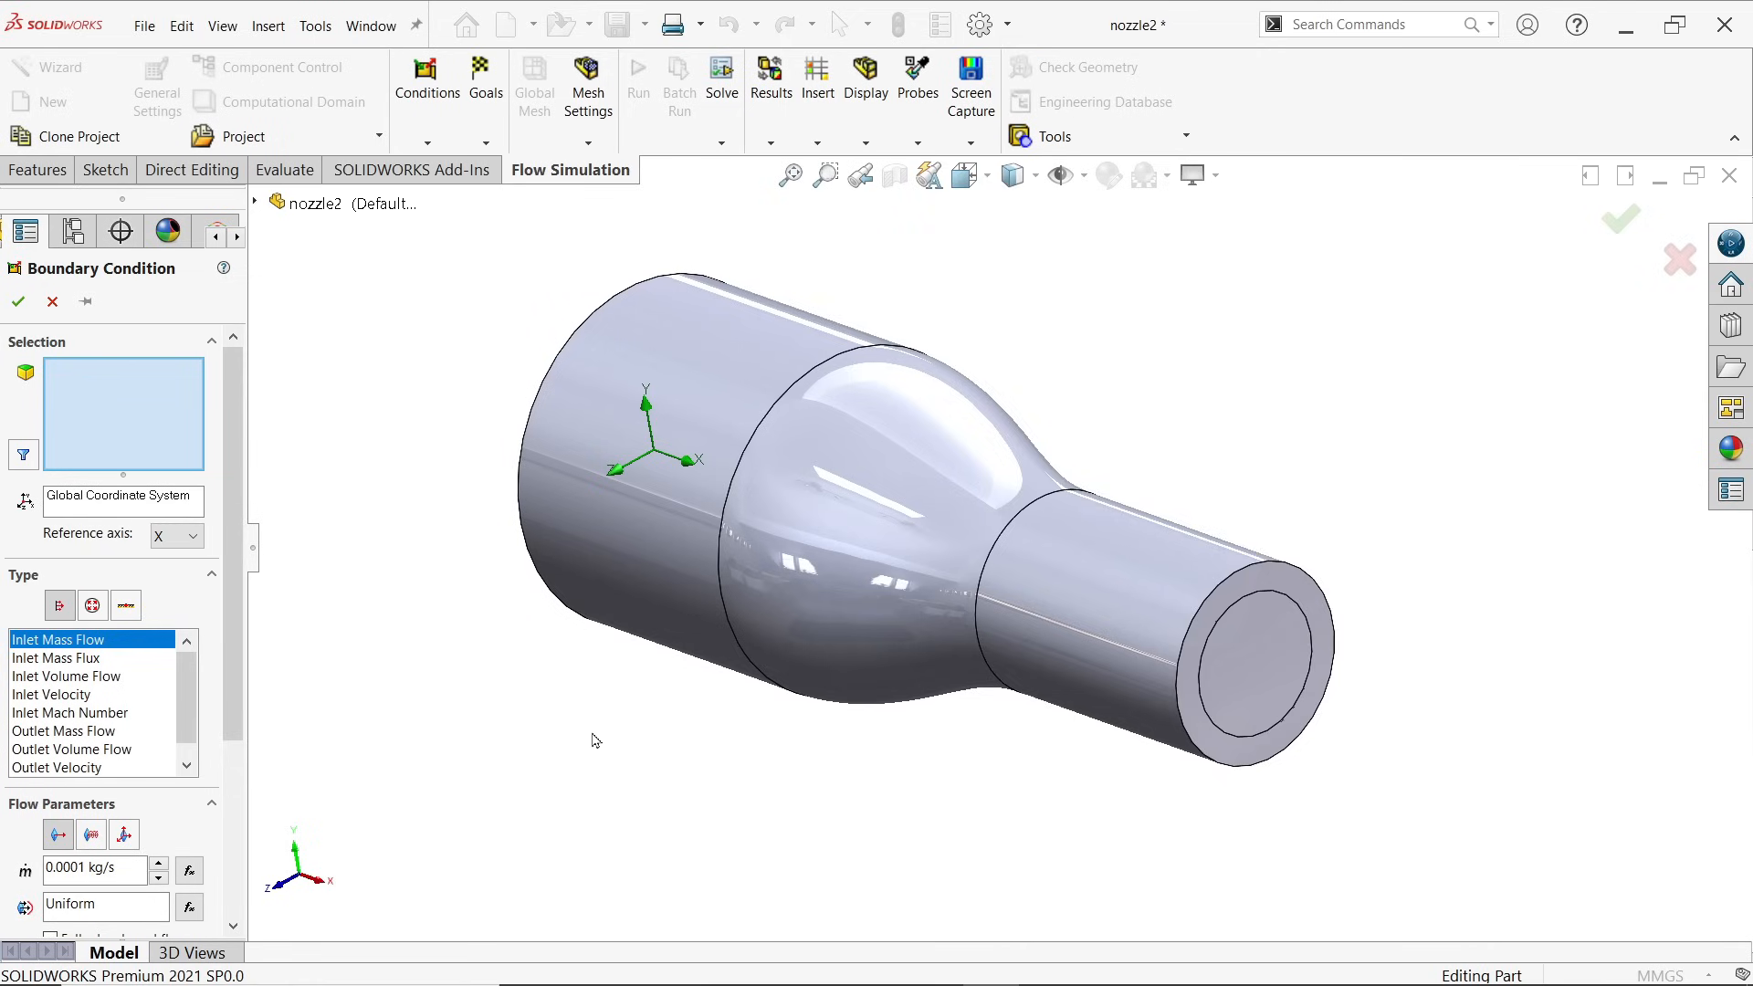
right_click(1269, 693)
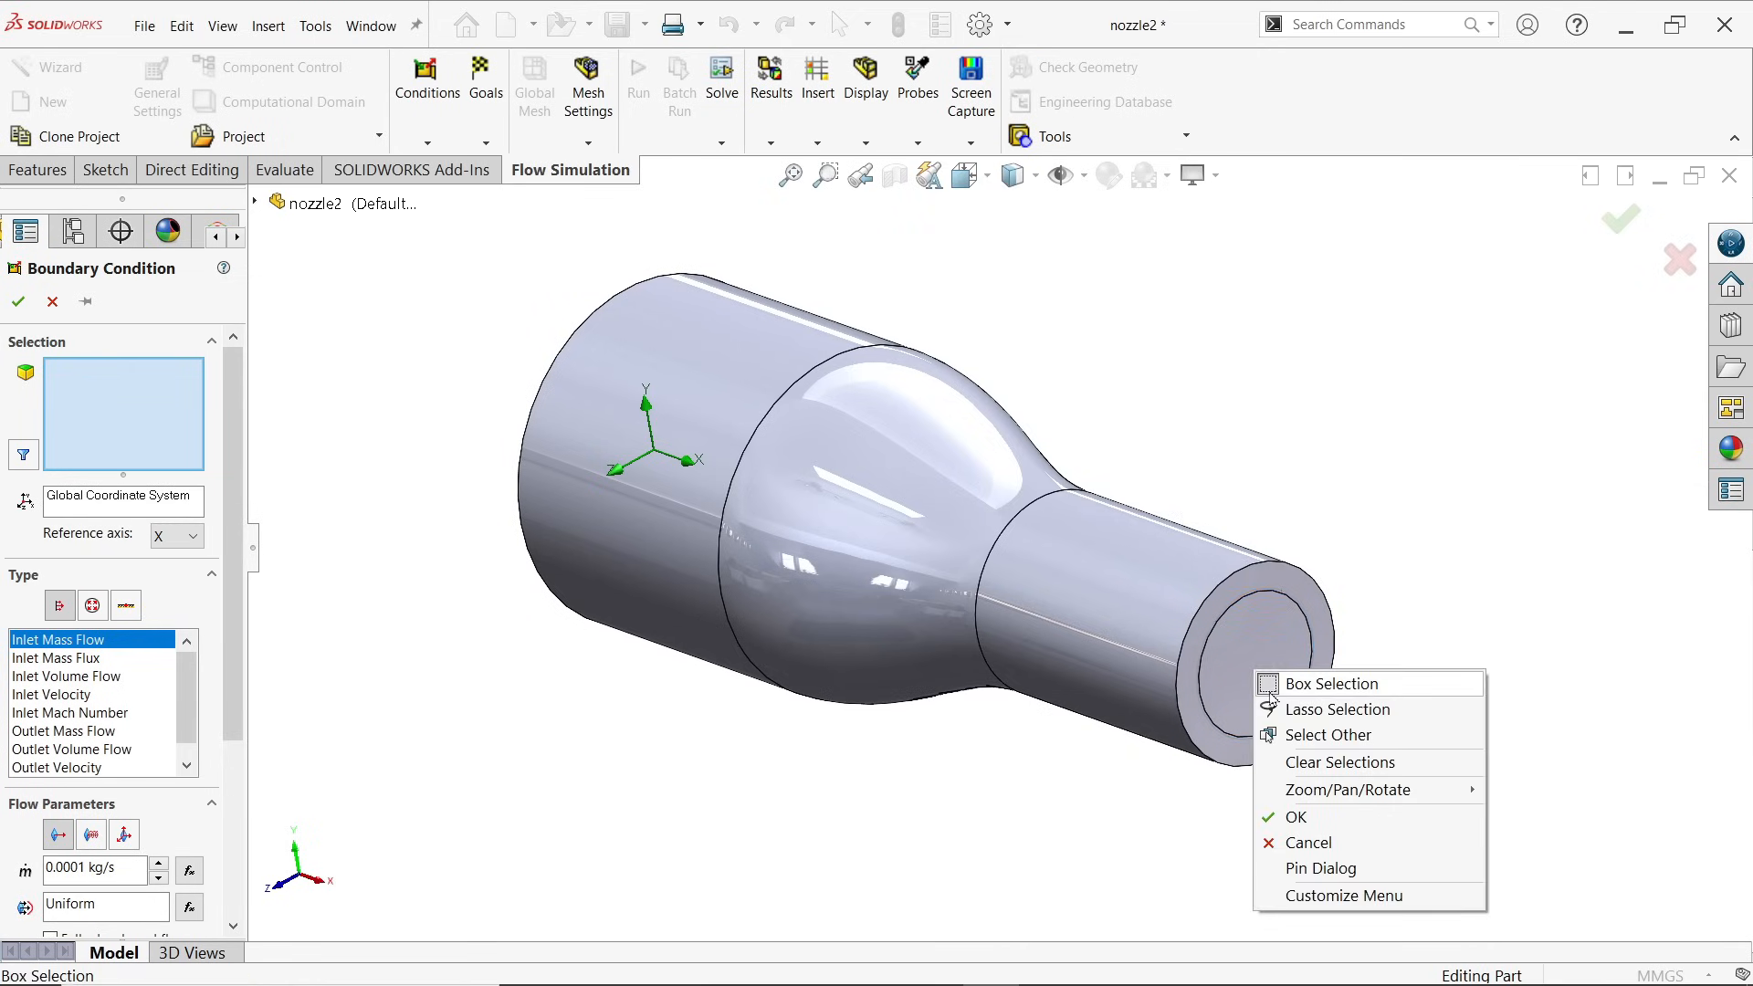
click(1298, 745)
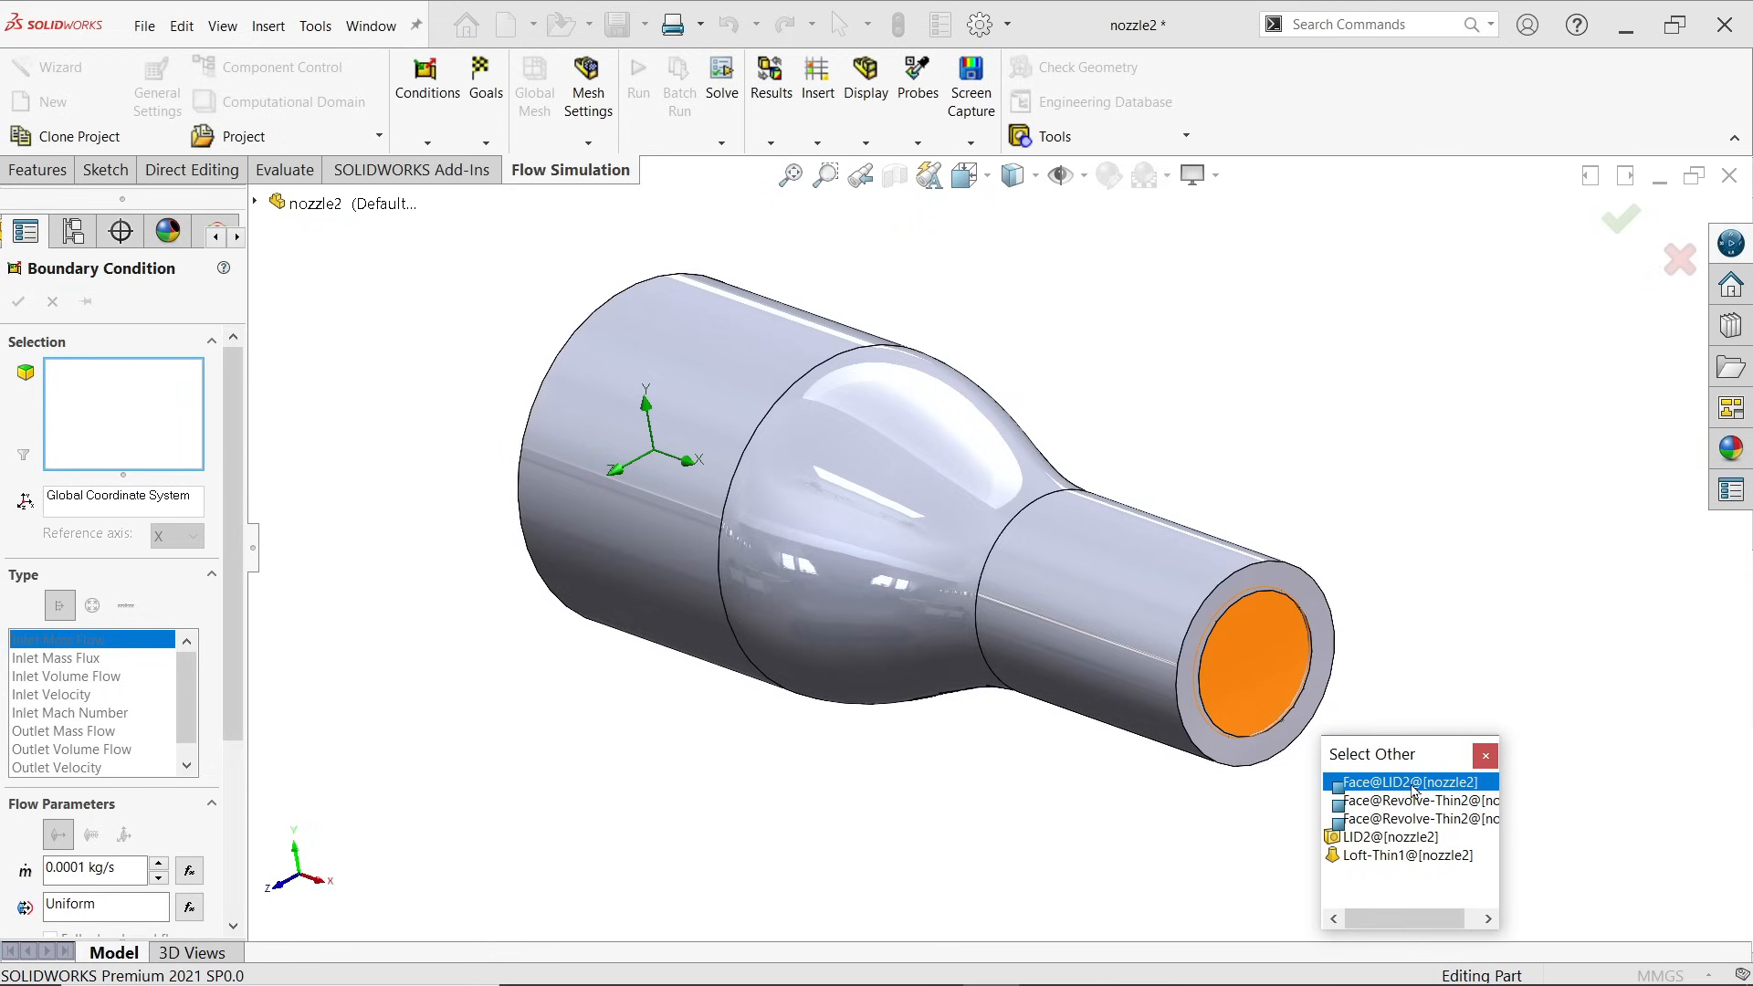
click(1414, 791)
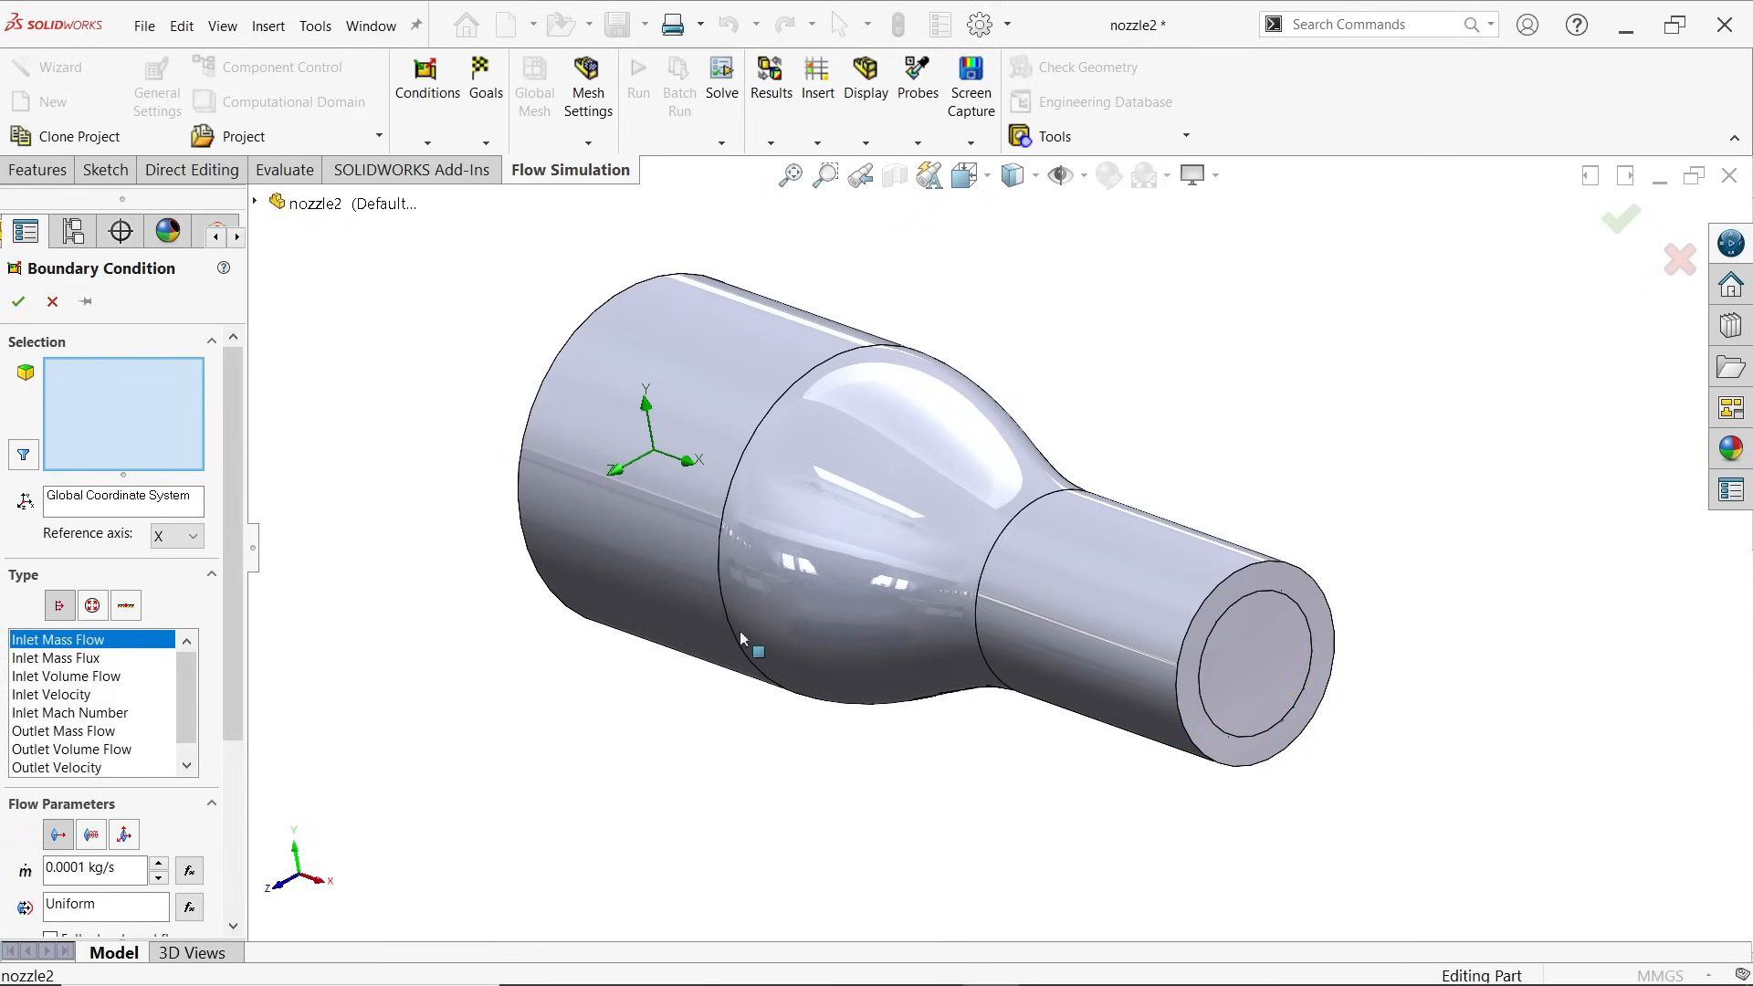
middle_drag(1410, 505, 1301, 649)
right_click(1246, 659)
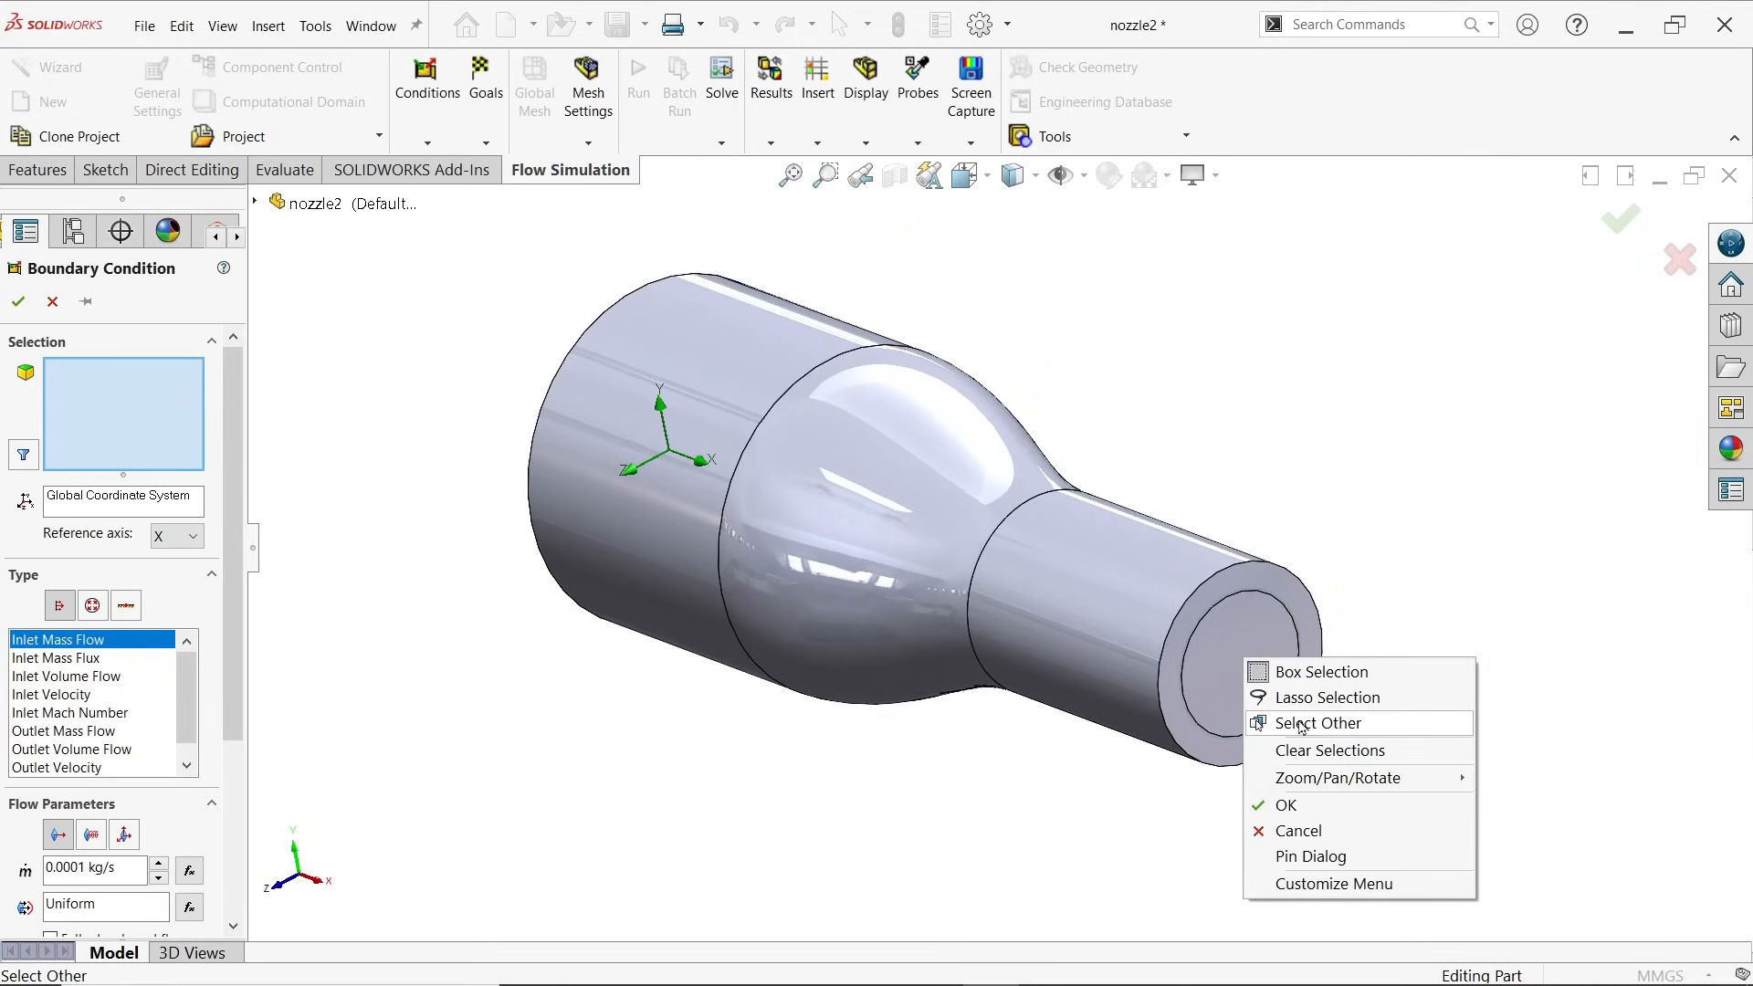
click(1303, 726)
click(1366, 761)
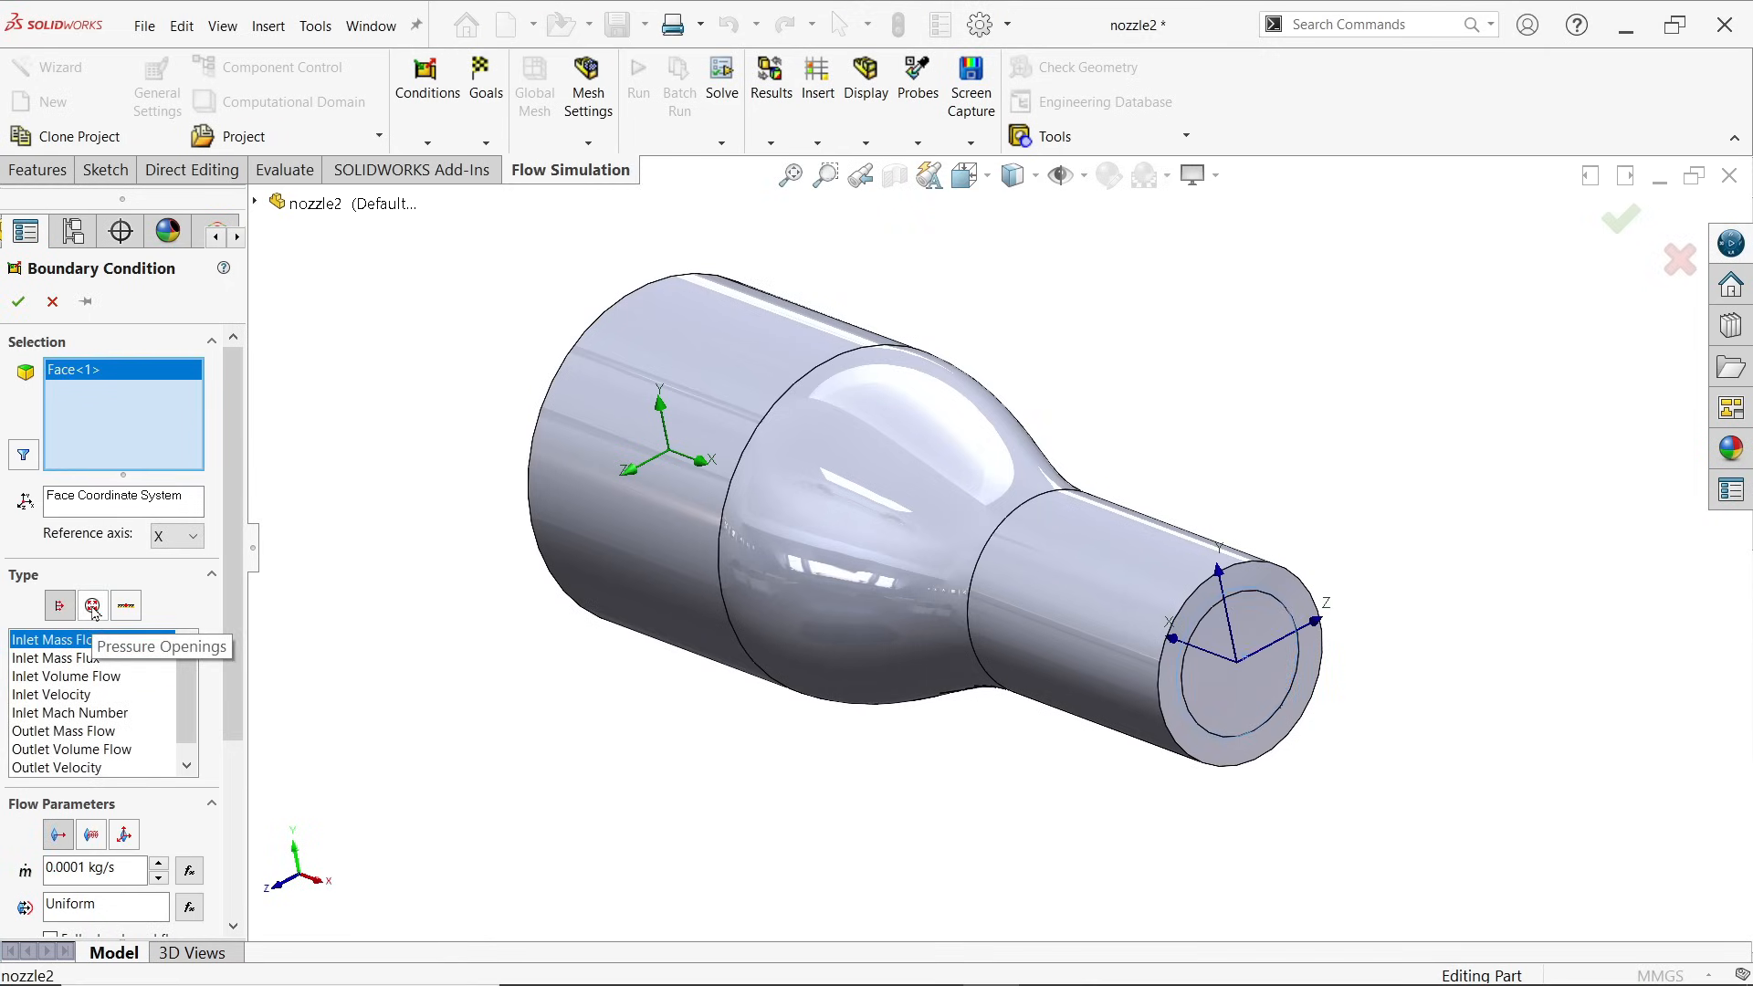
Step: Define the condition as an Environment Pressure opening at 101325 Pa and 293.2 K, keeping the default turbulence parameters
click(92, 607)
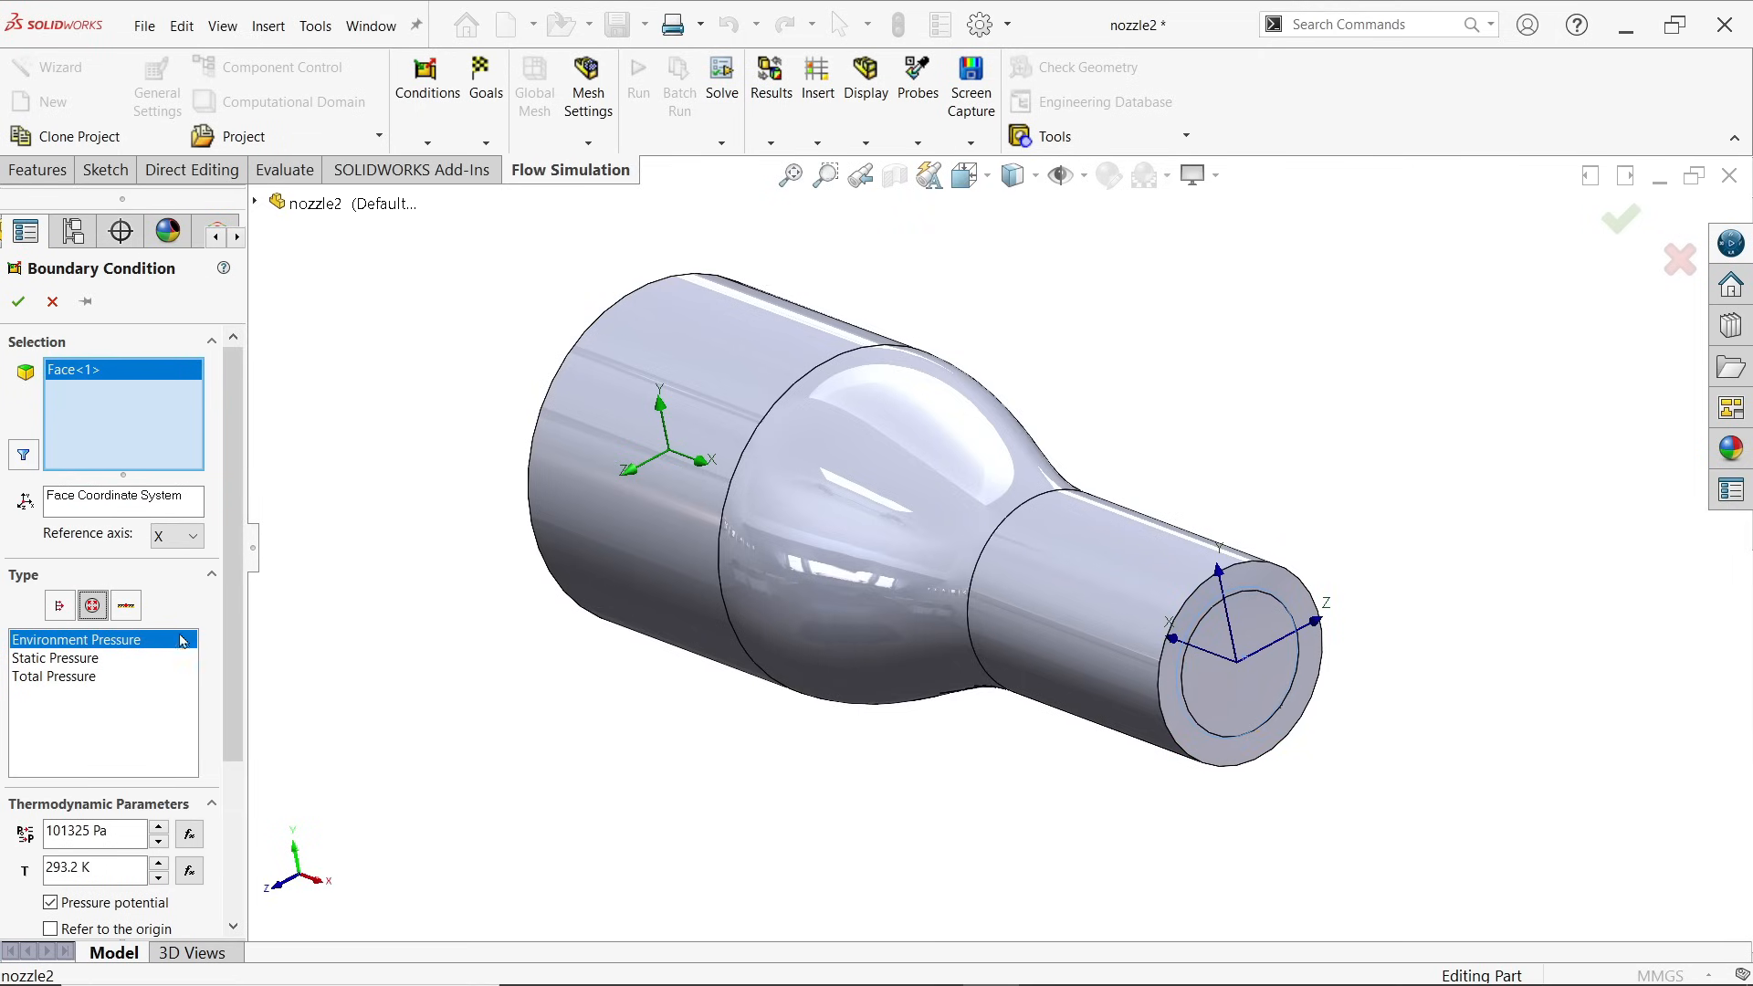
scroll(235, 622, down, 3)
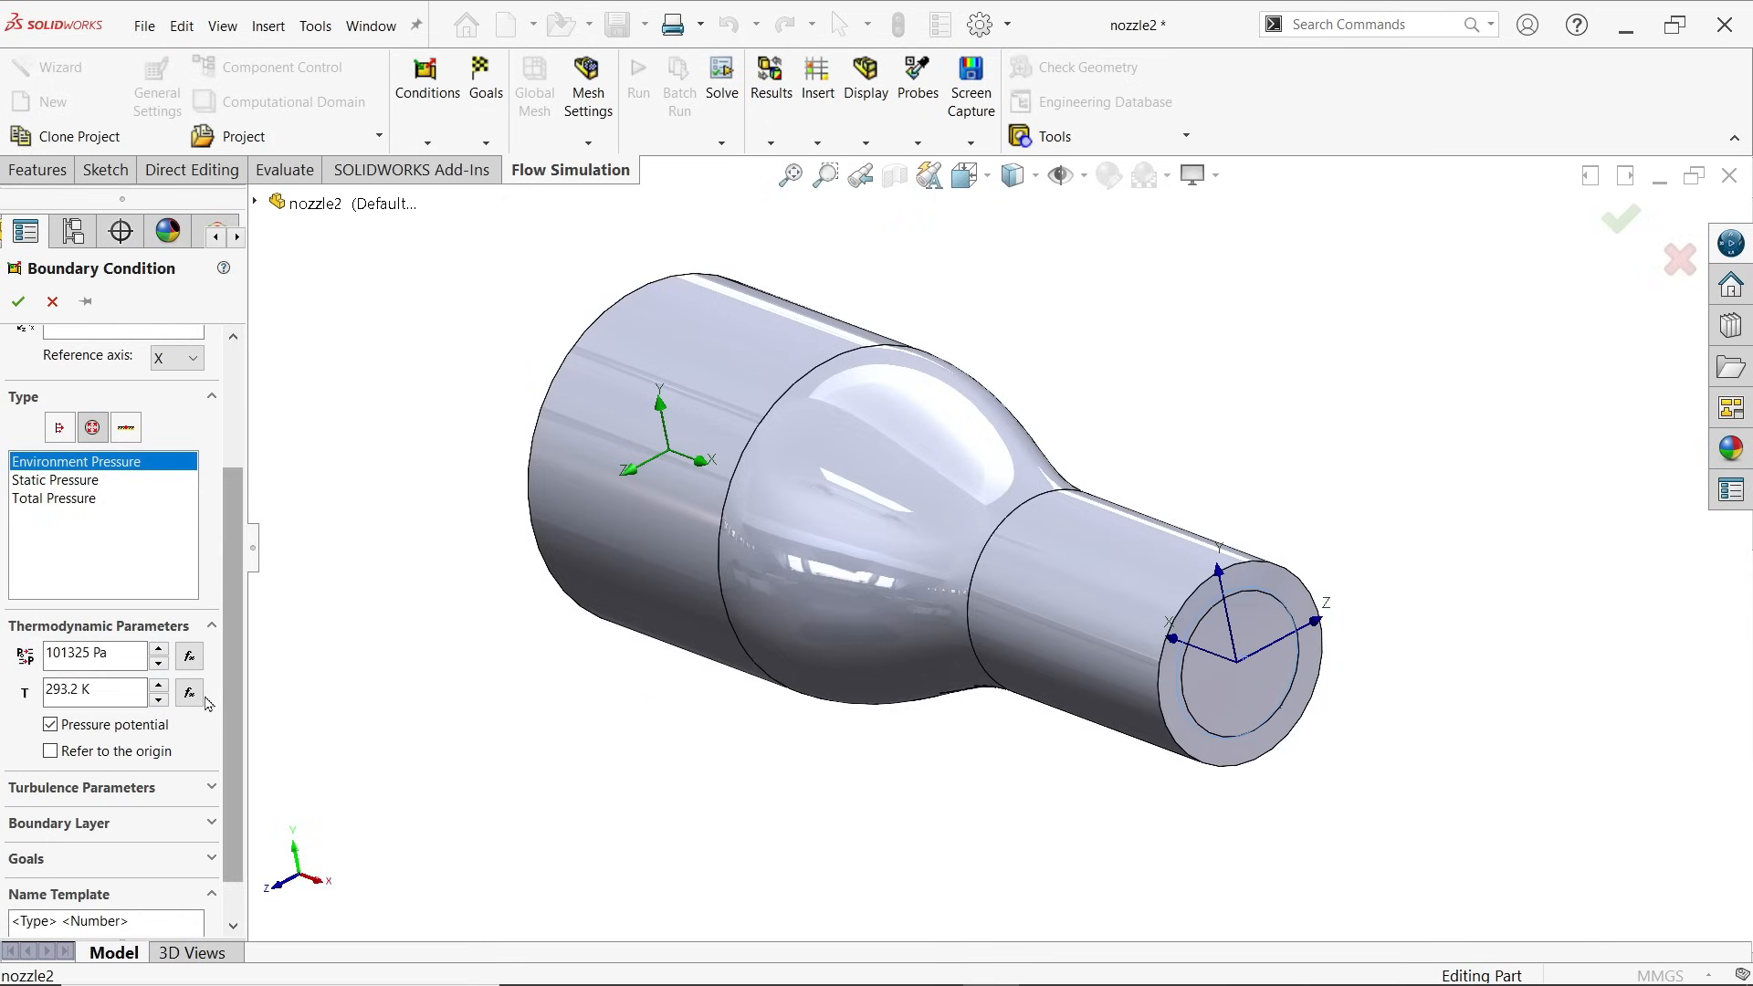
scroll(229, 727, down, 2)
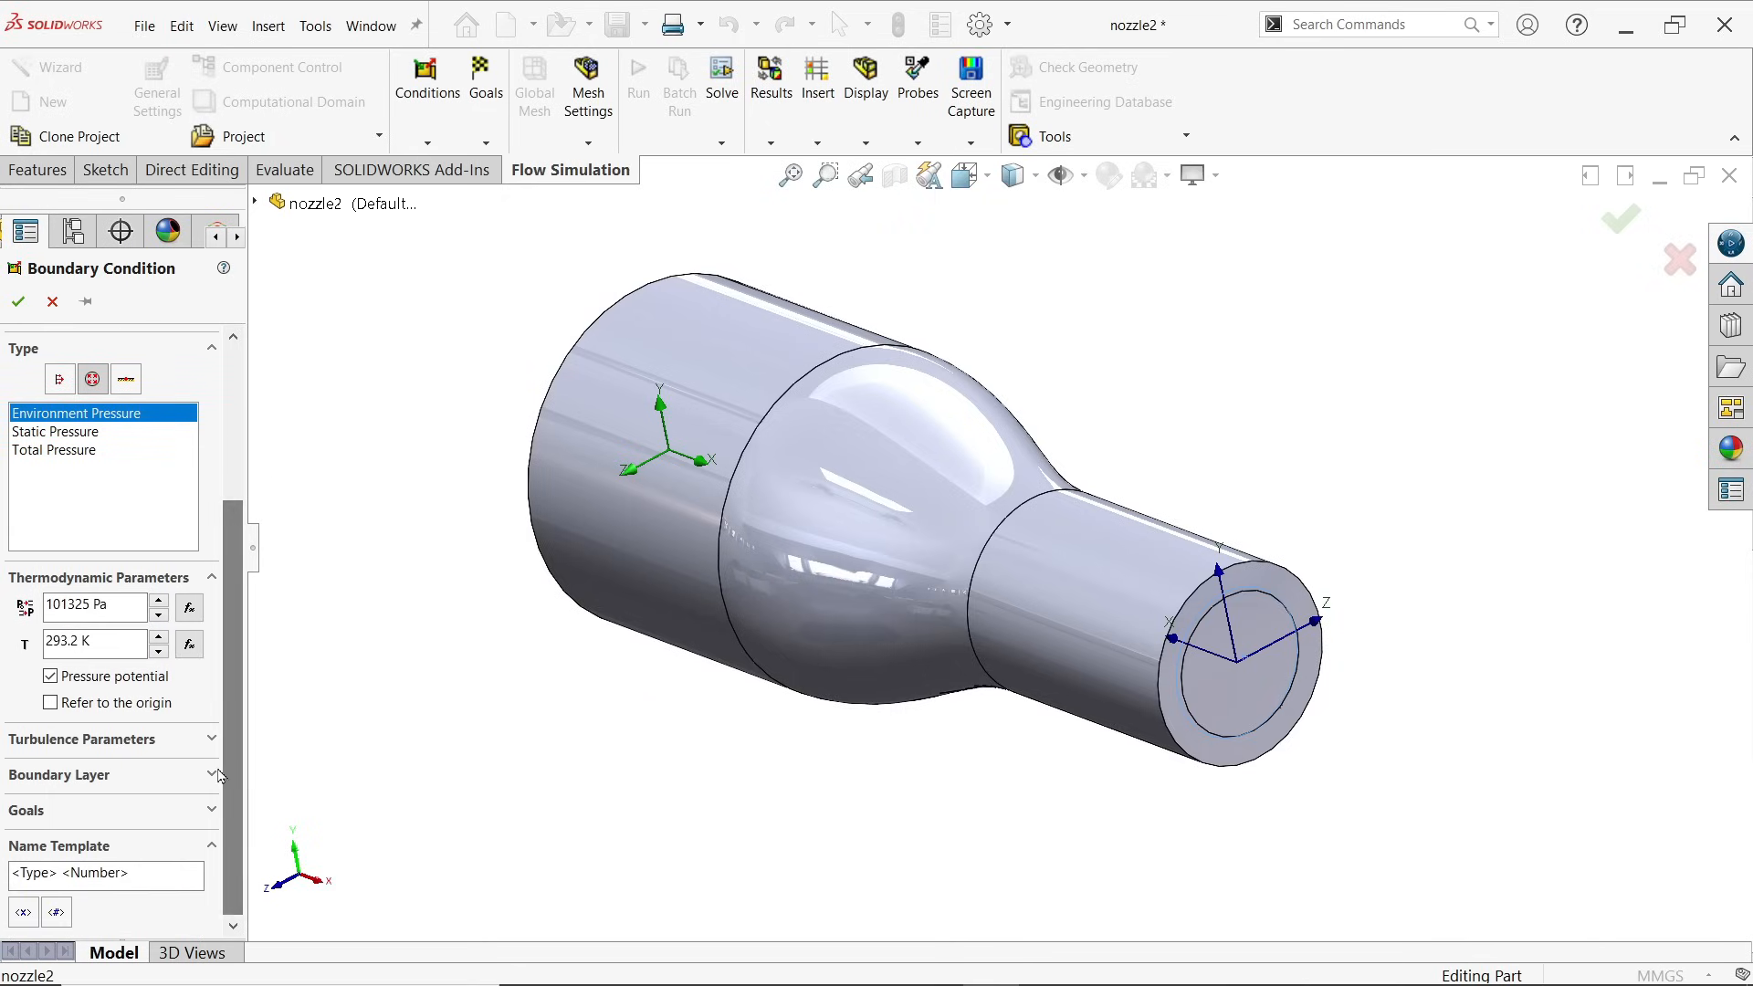
click(148, 741)
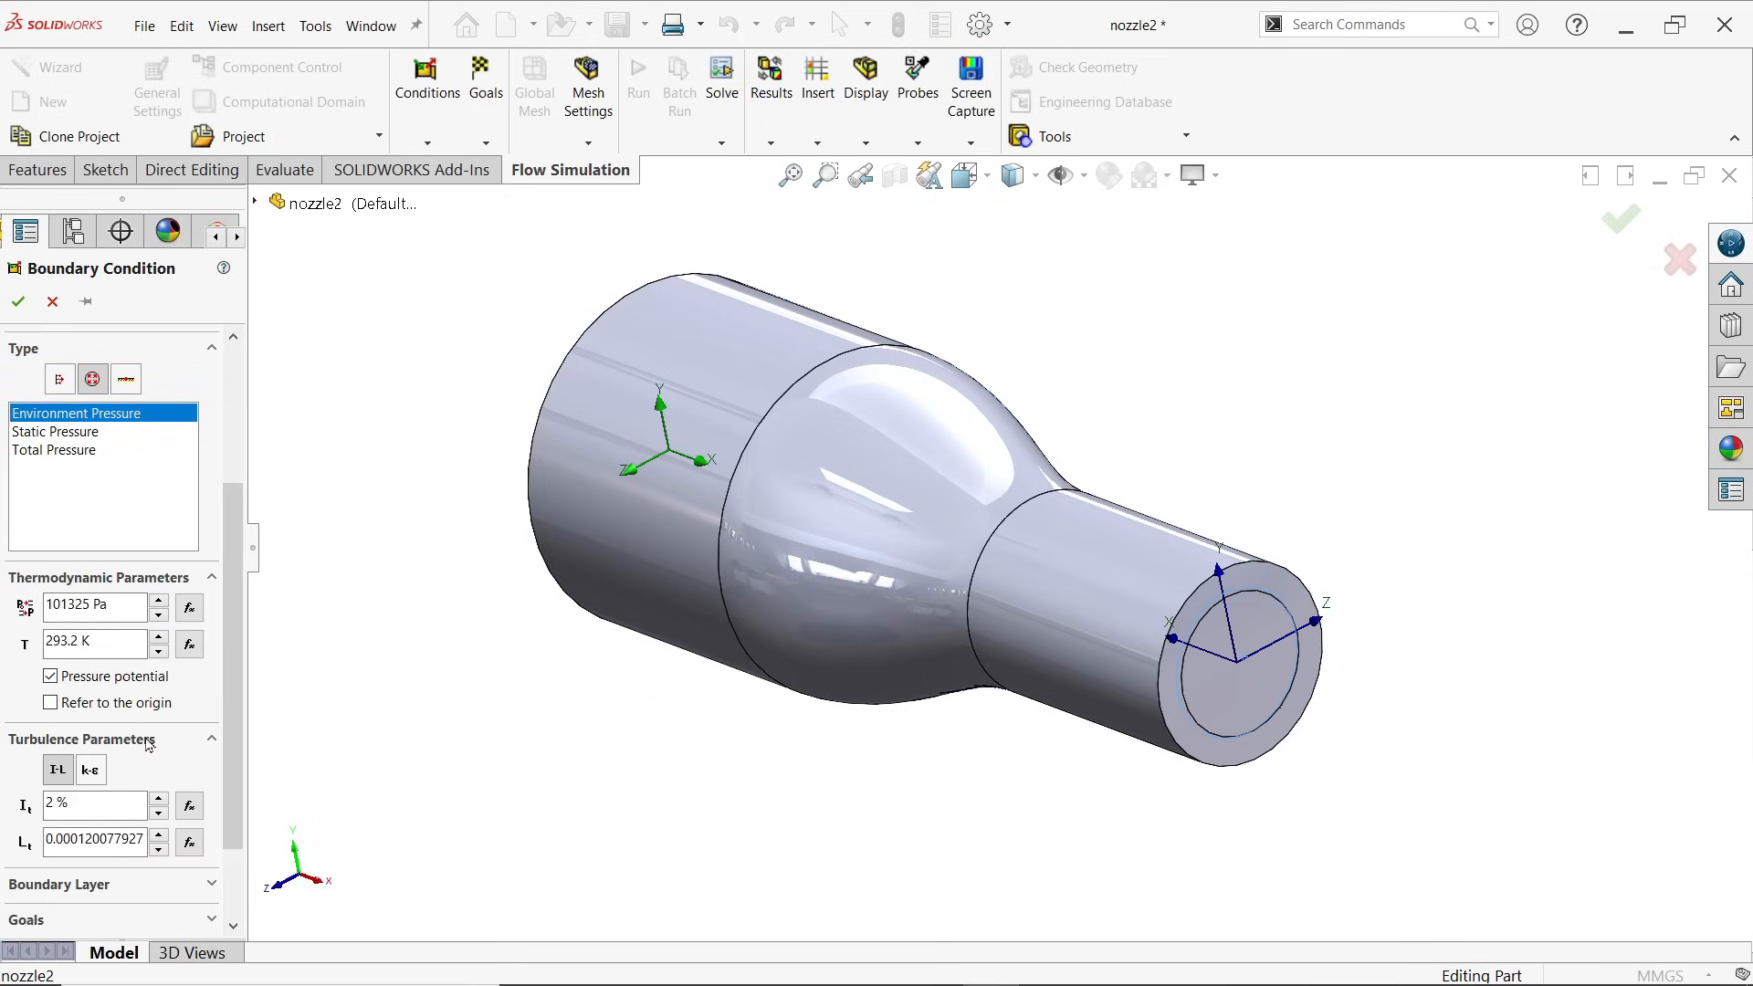
click(148, 742)
click(17, 301)
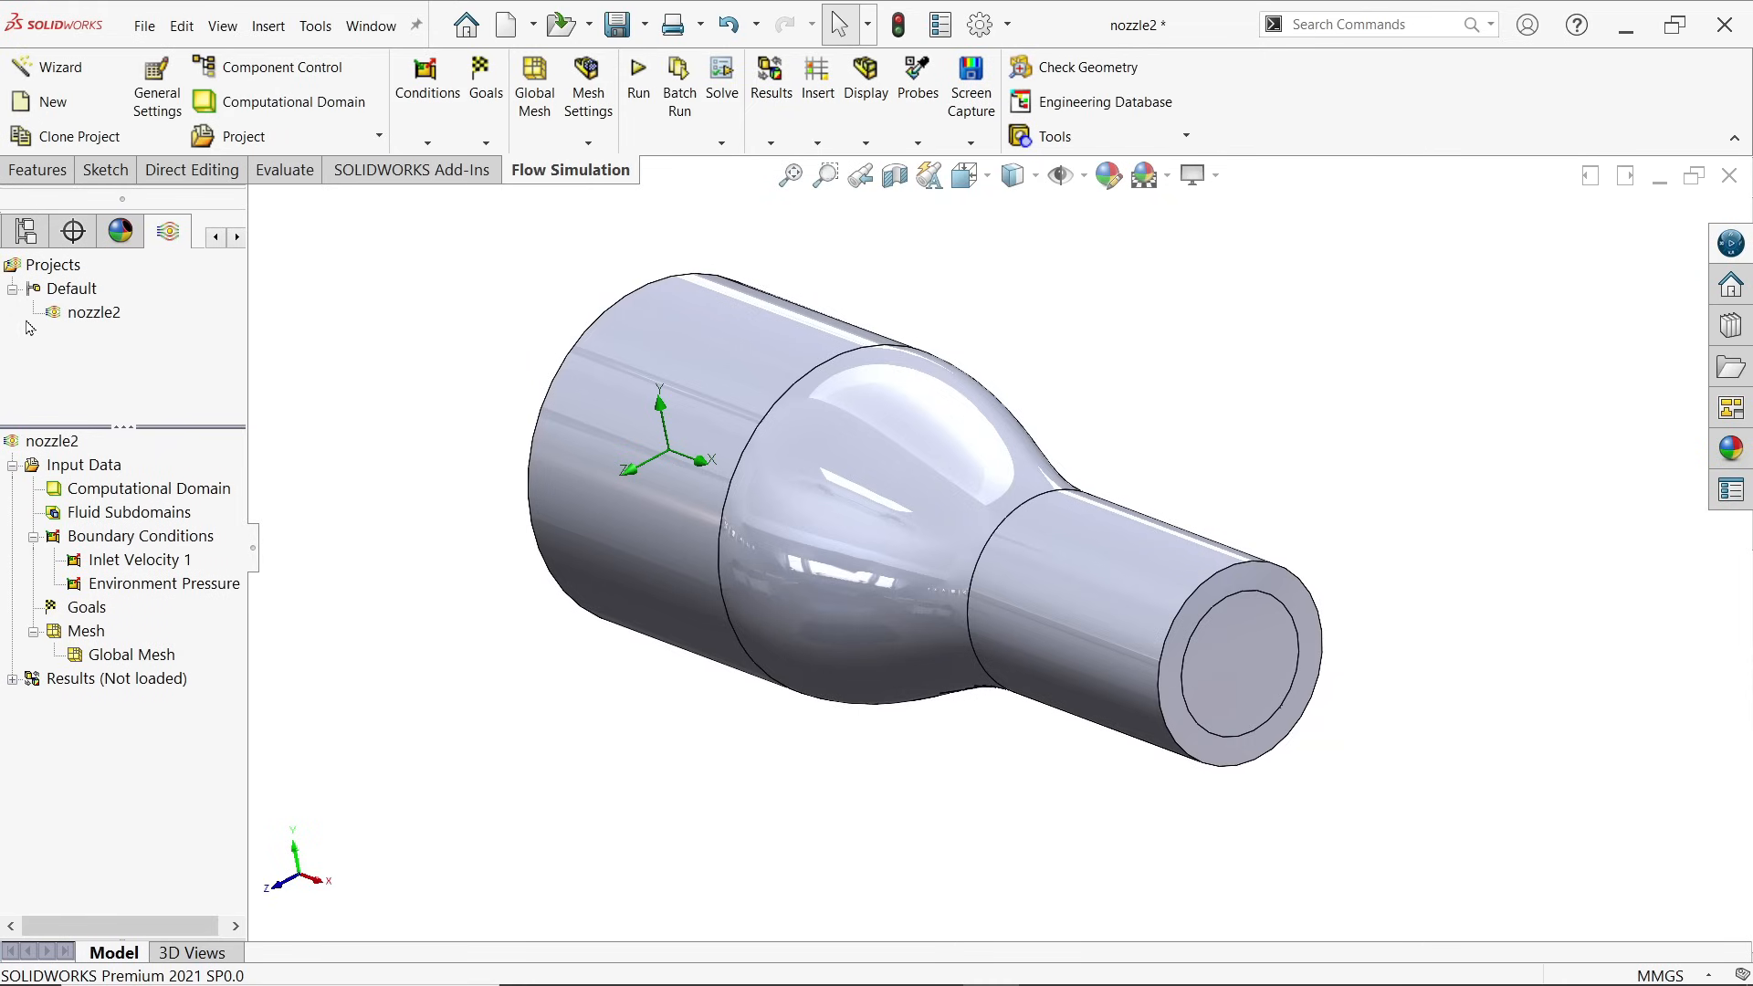
Step: Edit the automatic global mesh to show the basic mesh and set the initial mesh level to 6
mouse_move(474, 579)
middle_down()
mouse_move(548, 584)
mouse_move(470, 587)
middle_up()
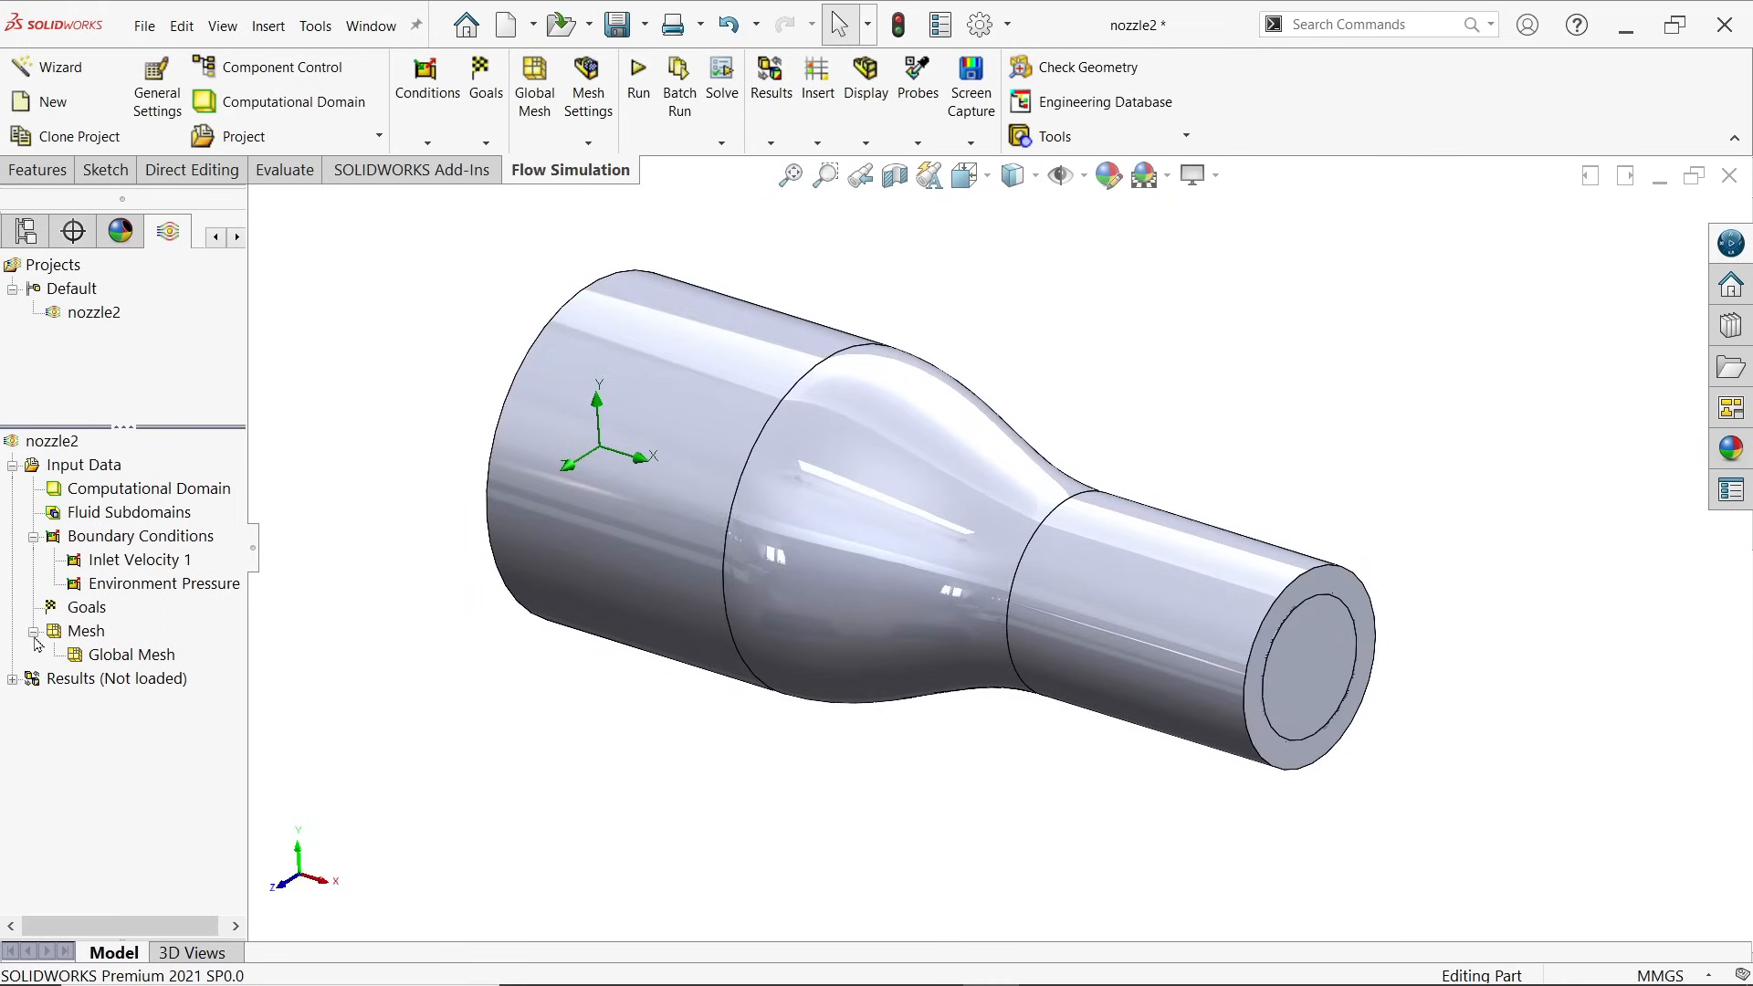
right_click(123, 657)
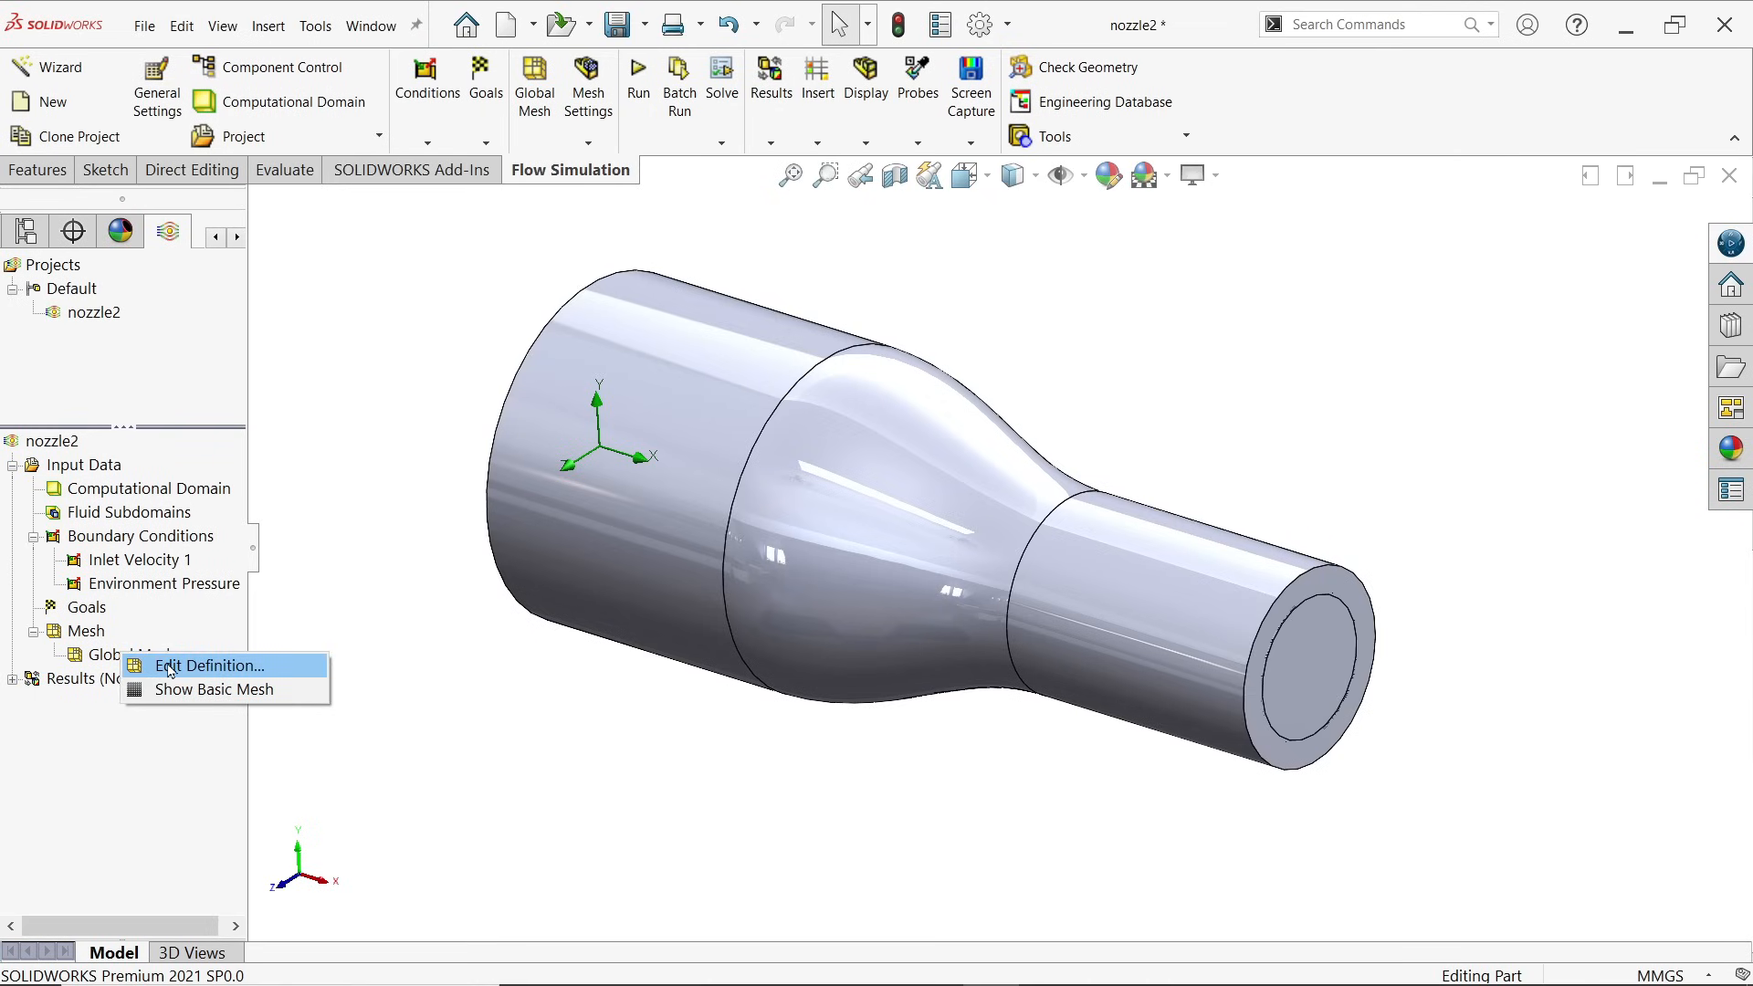
click(170, 666)
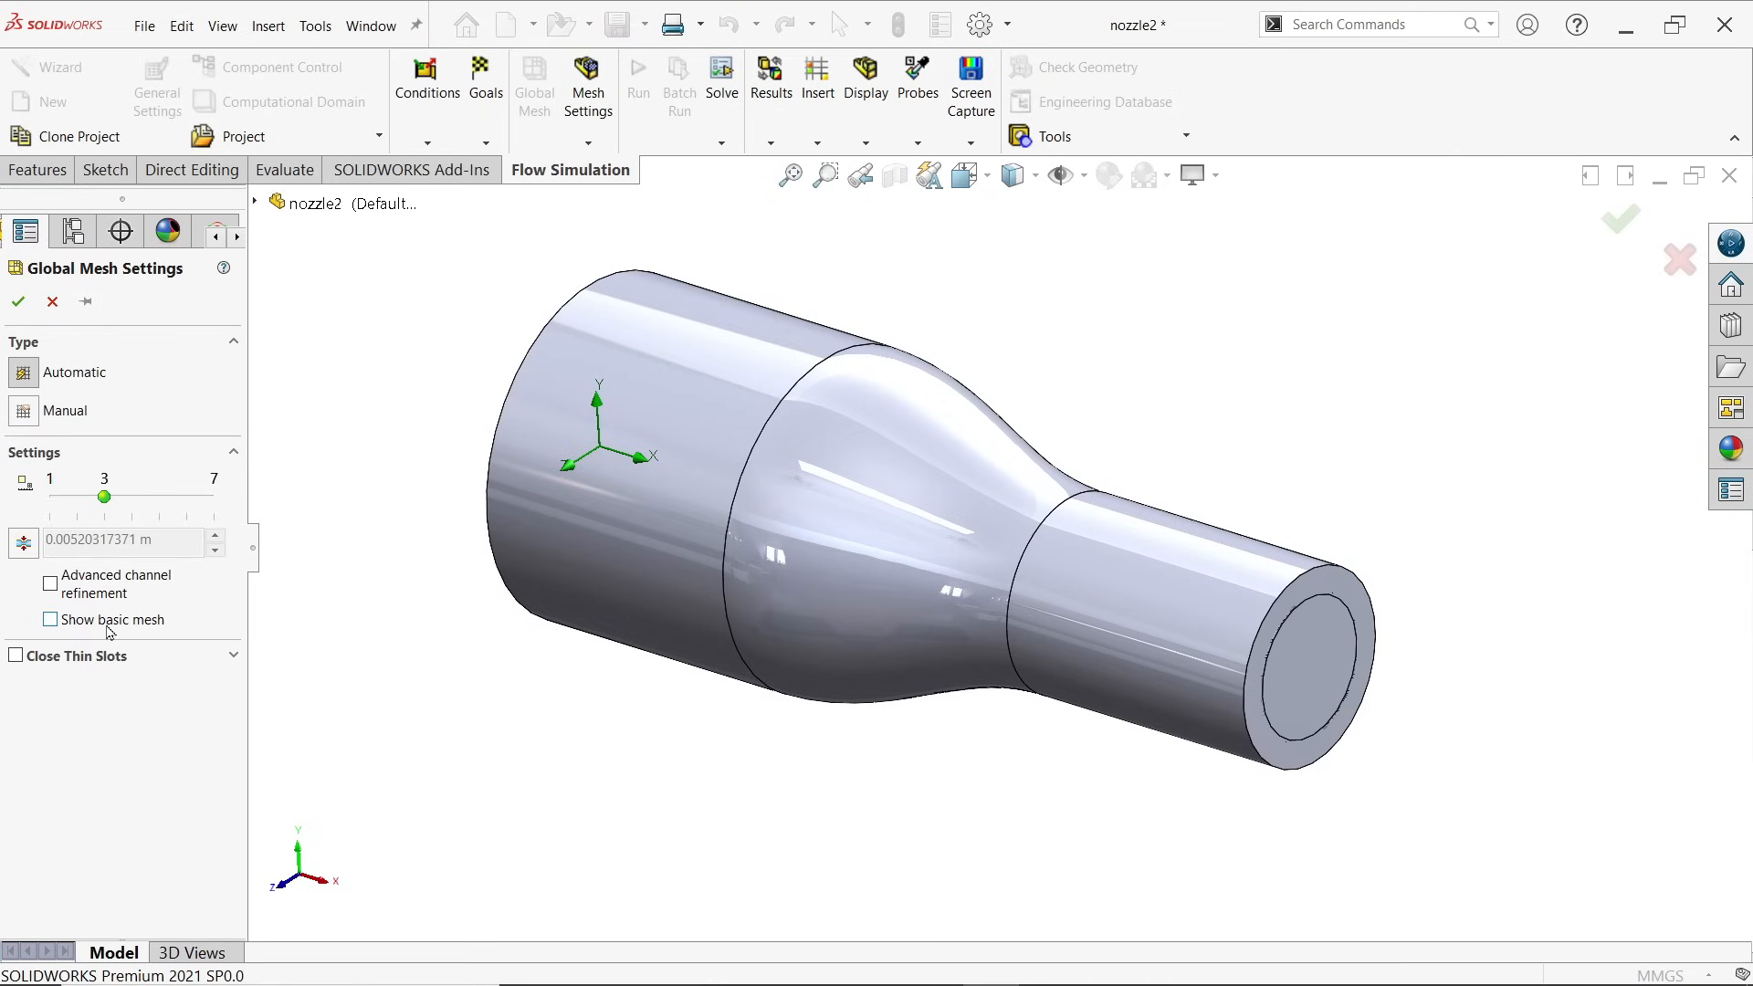
click(118, 625)
middle_drag(375, 680, 394, 647)
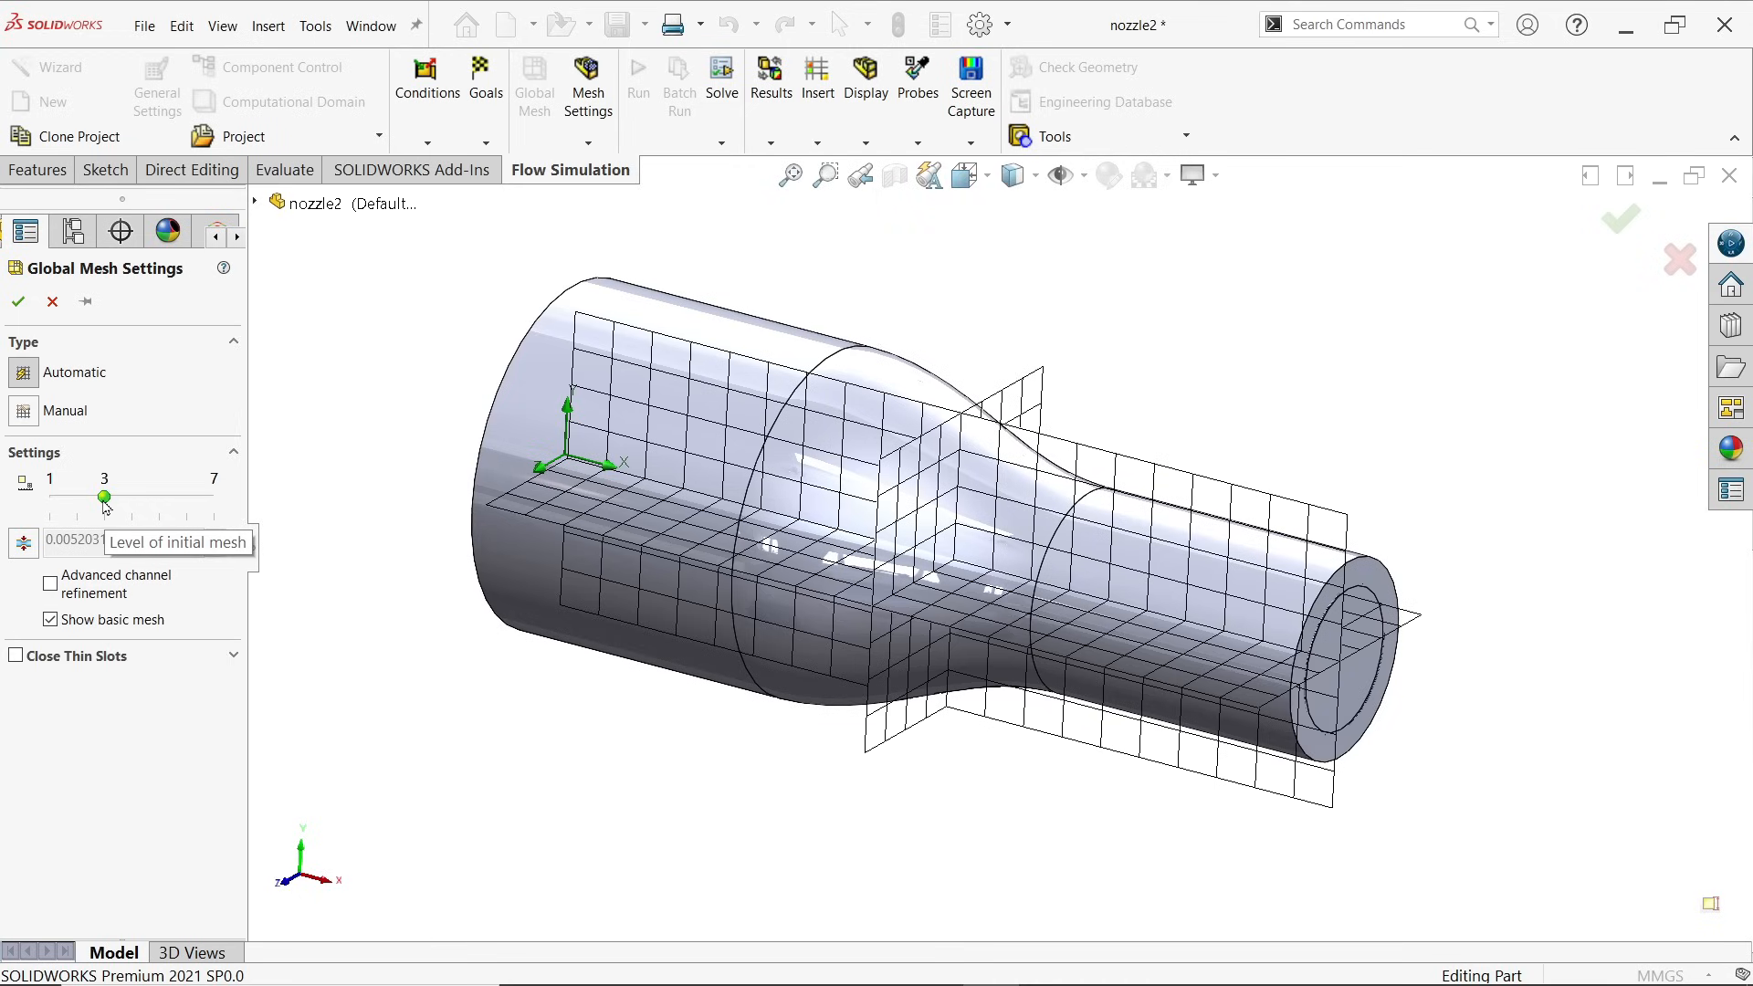
drag(105, 502, 187, 515)
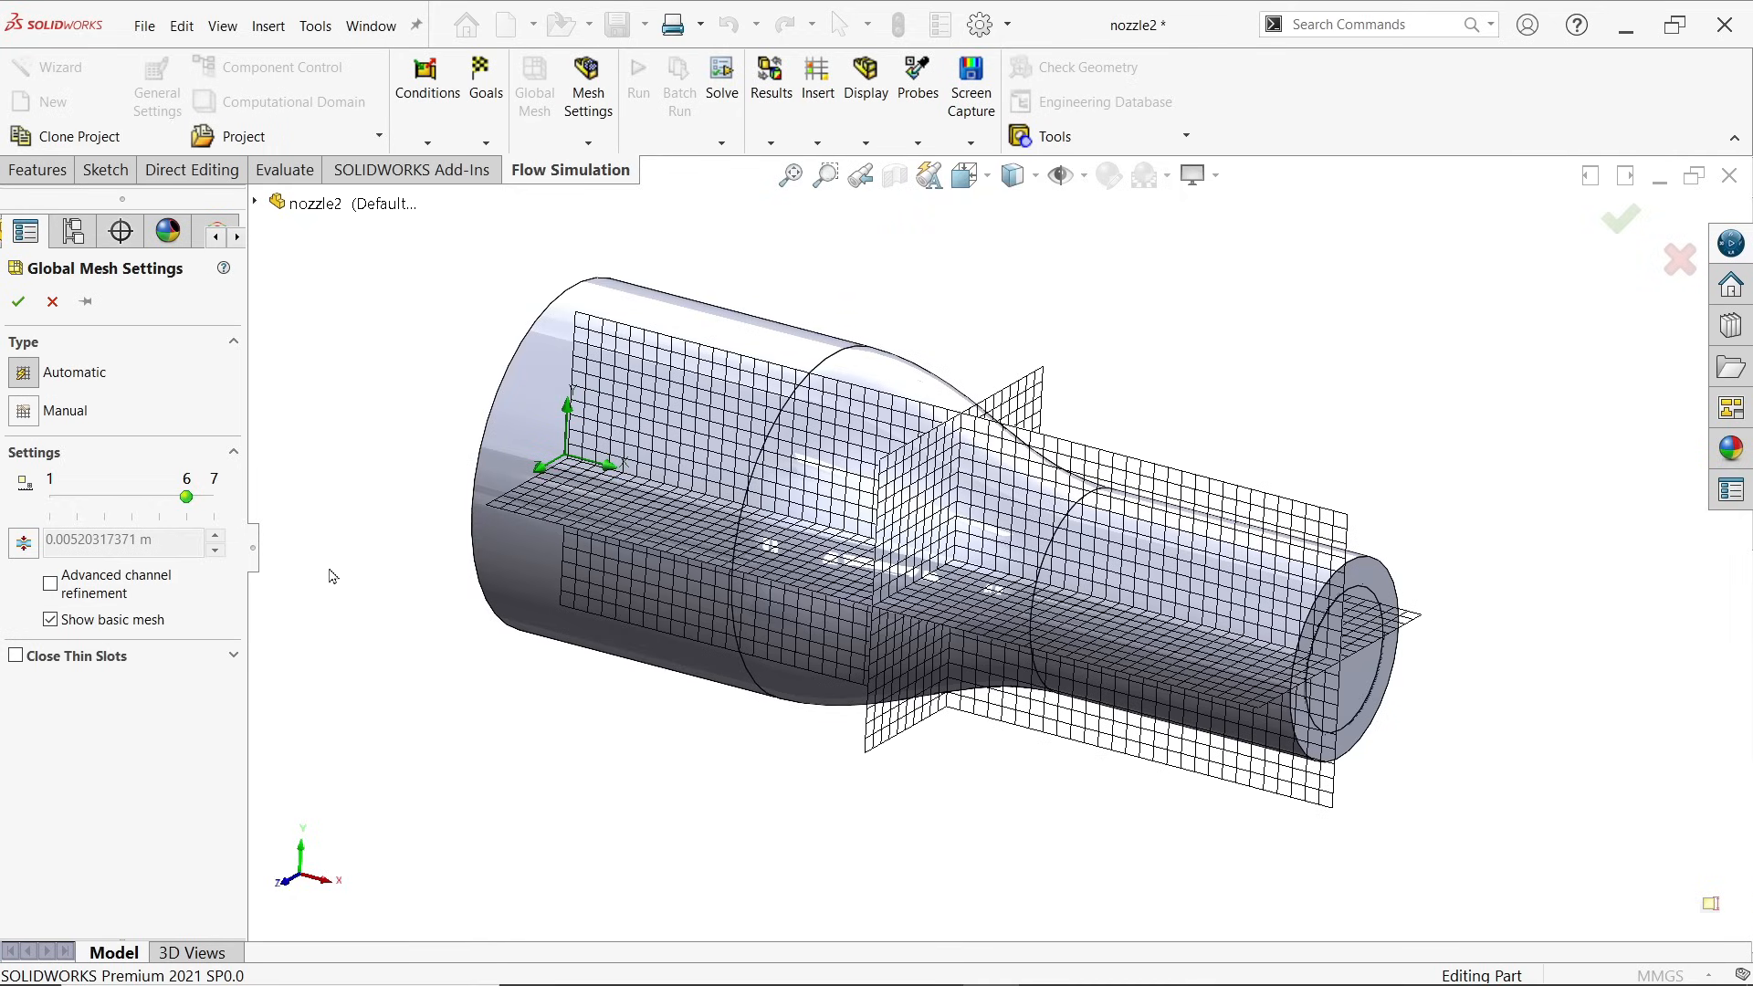
click(19, 302)
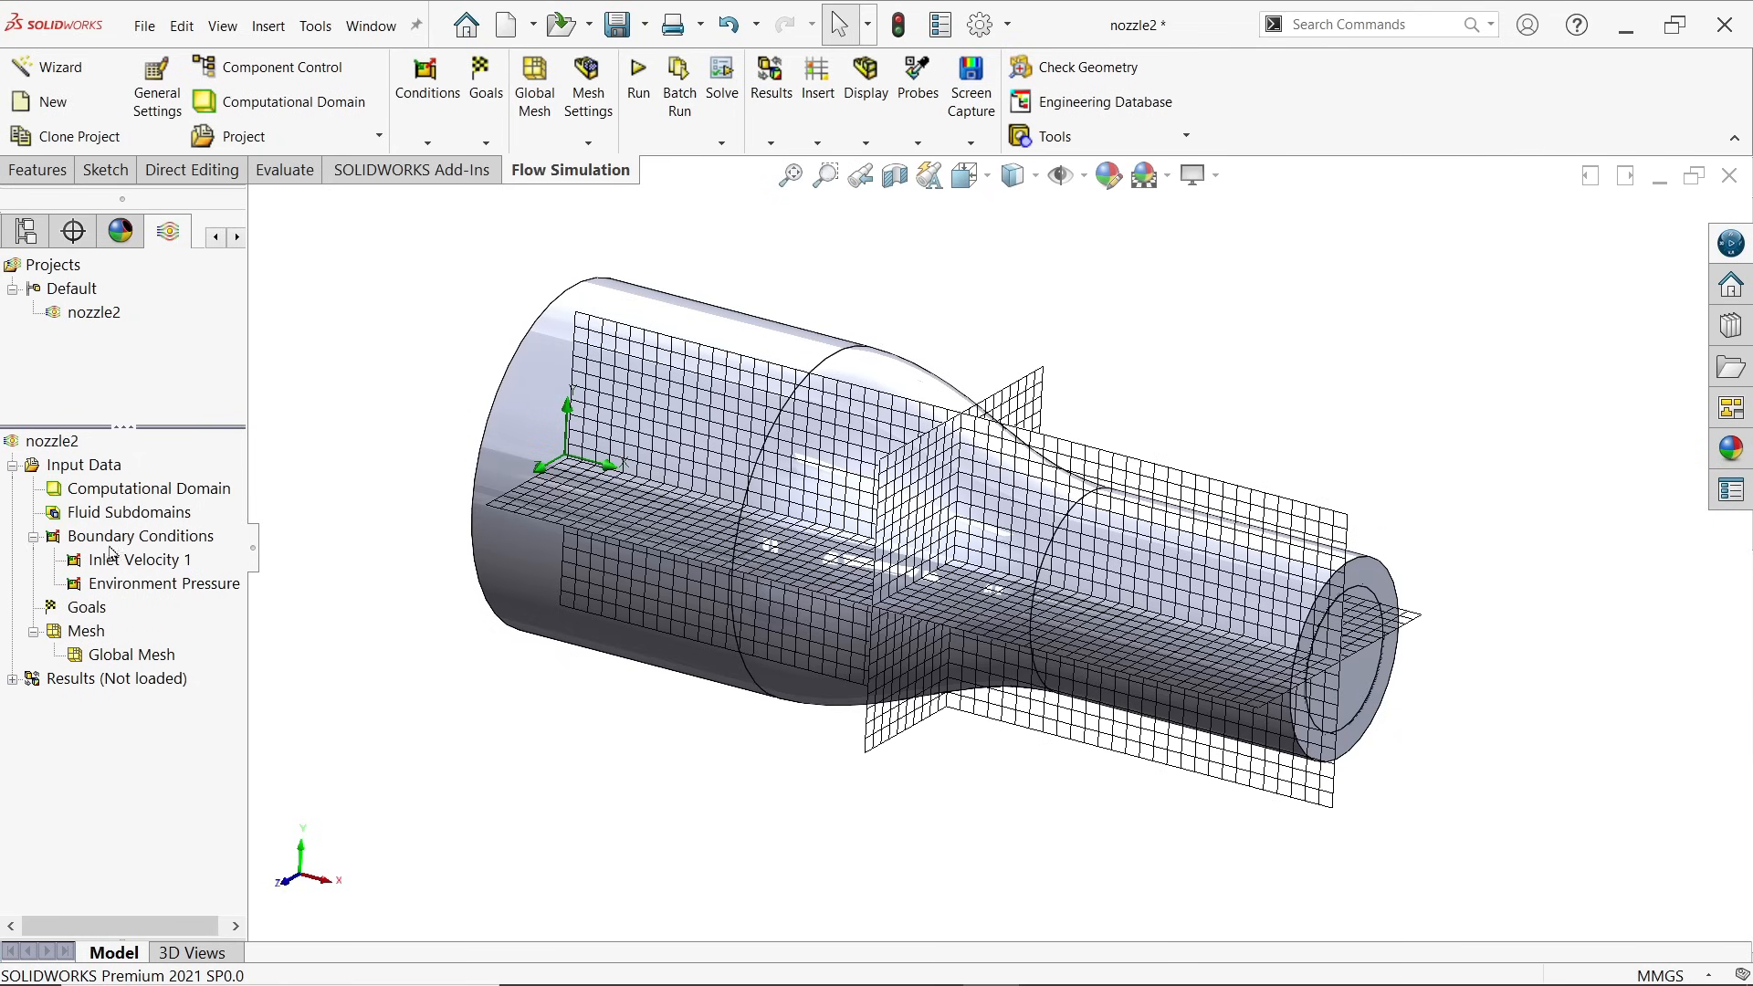
Step: Hide the basic mesh display around the nozzle
middle_drag(271, 671, 237, 658)
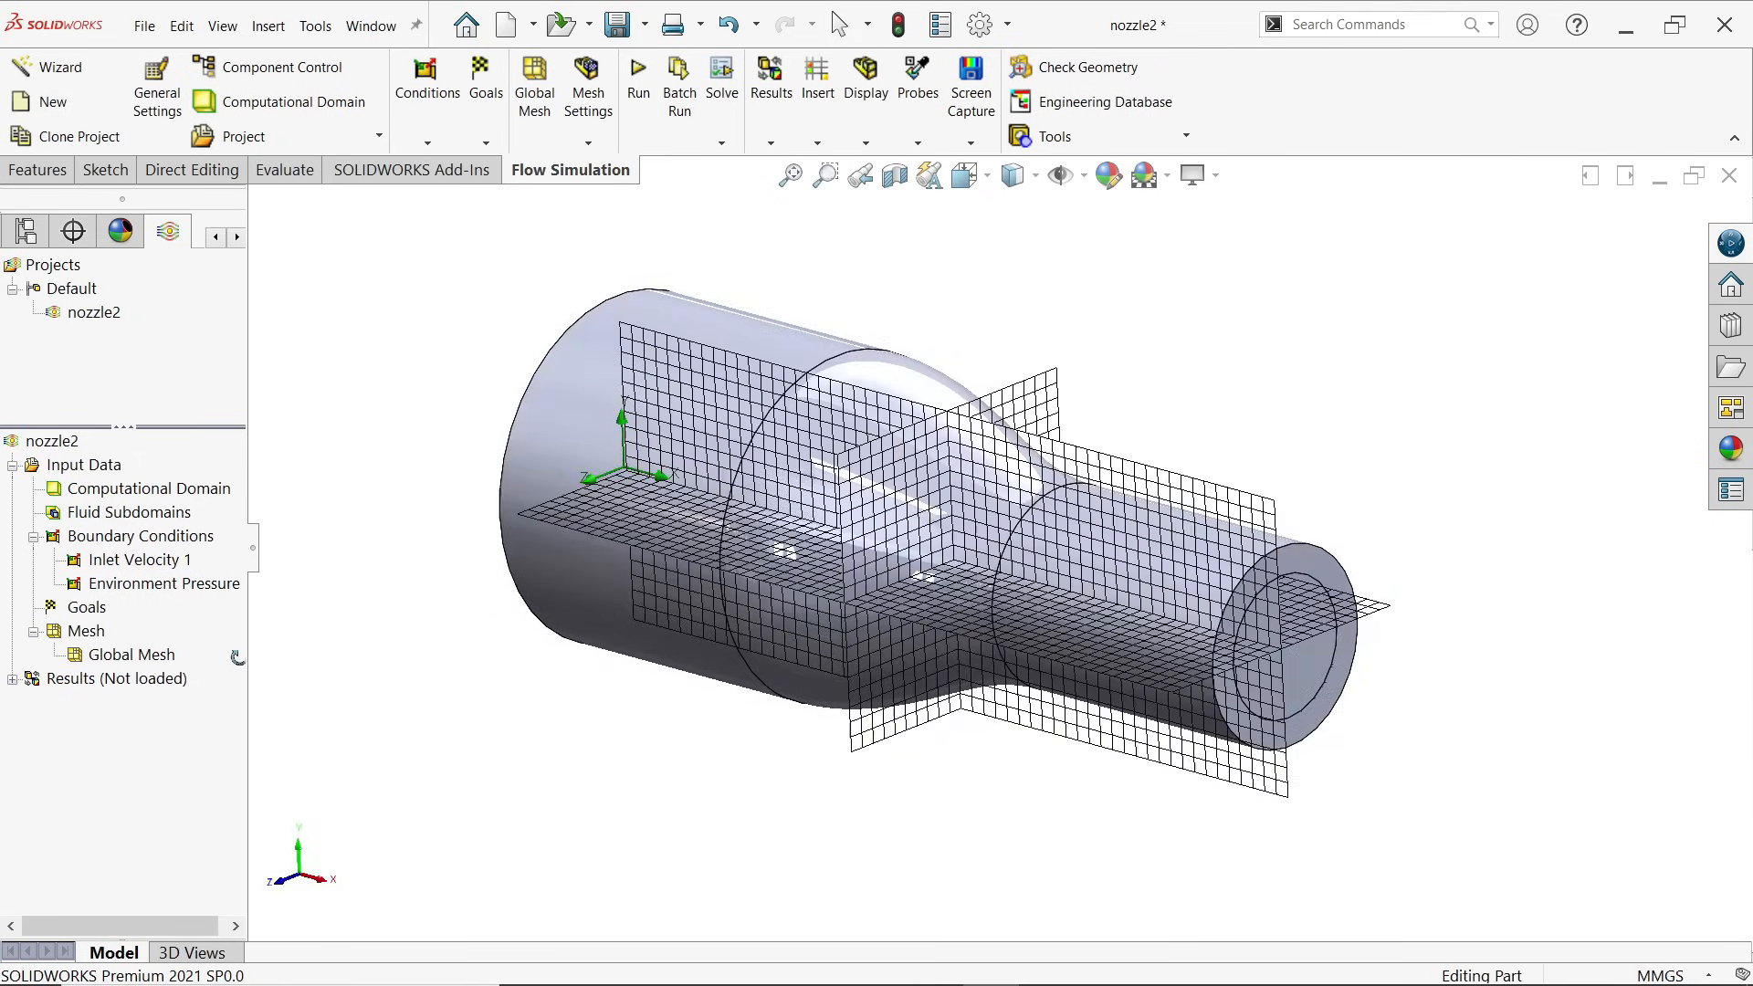
right_click(95, 657)
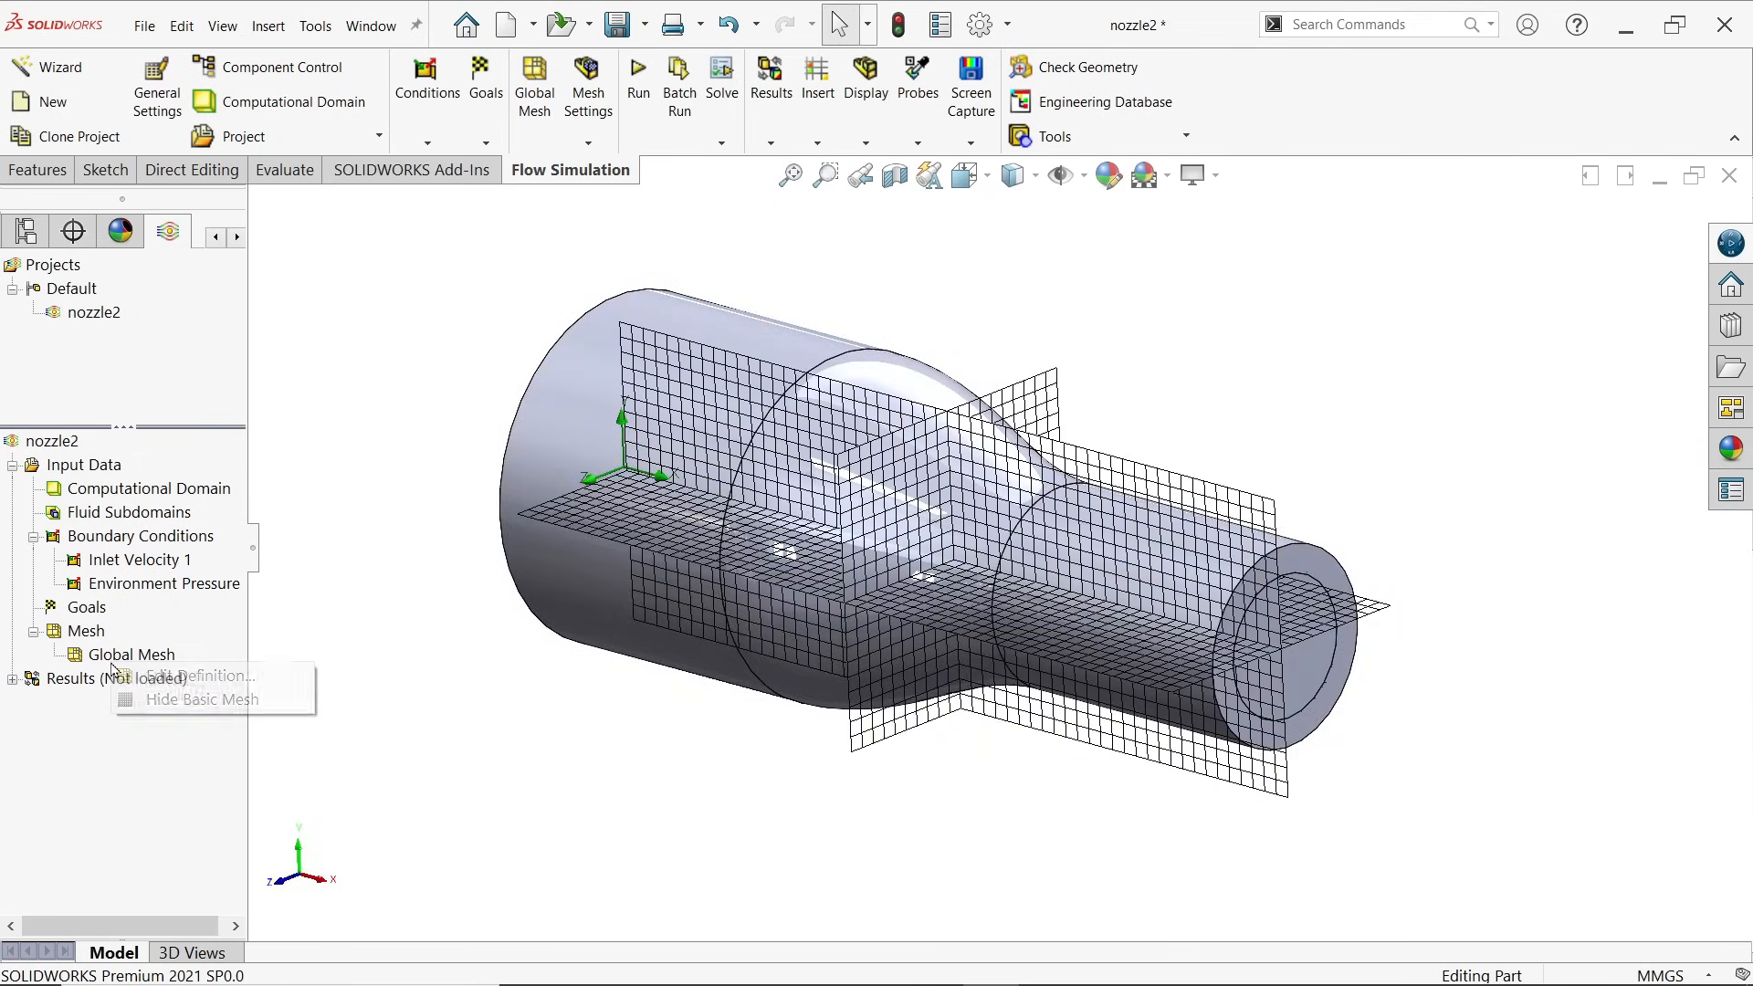
click(167, 708)
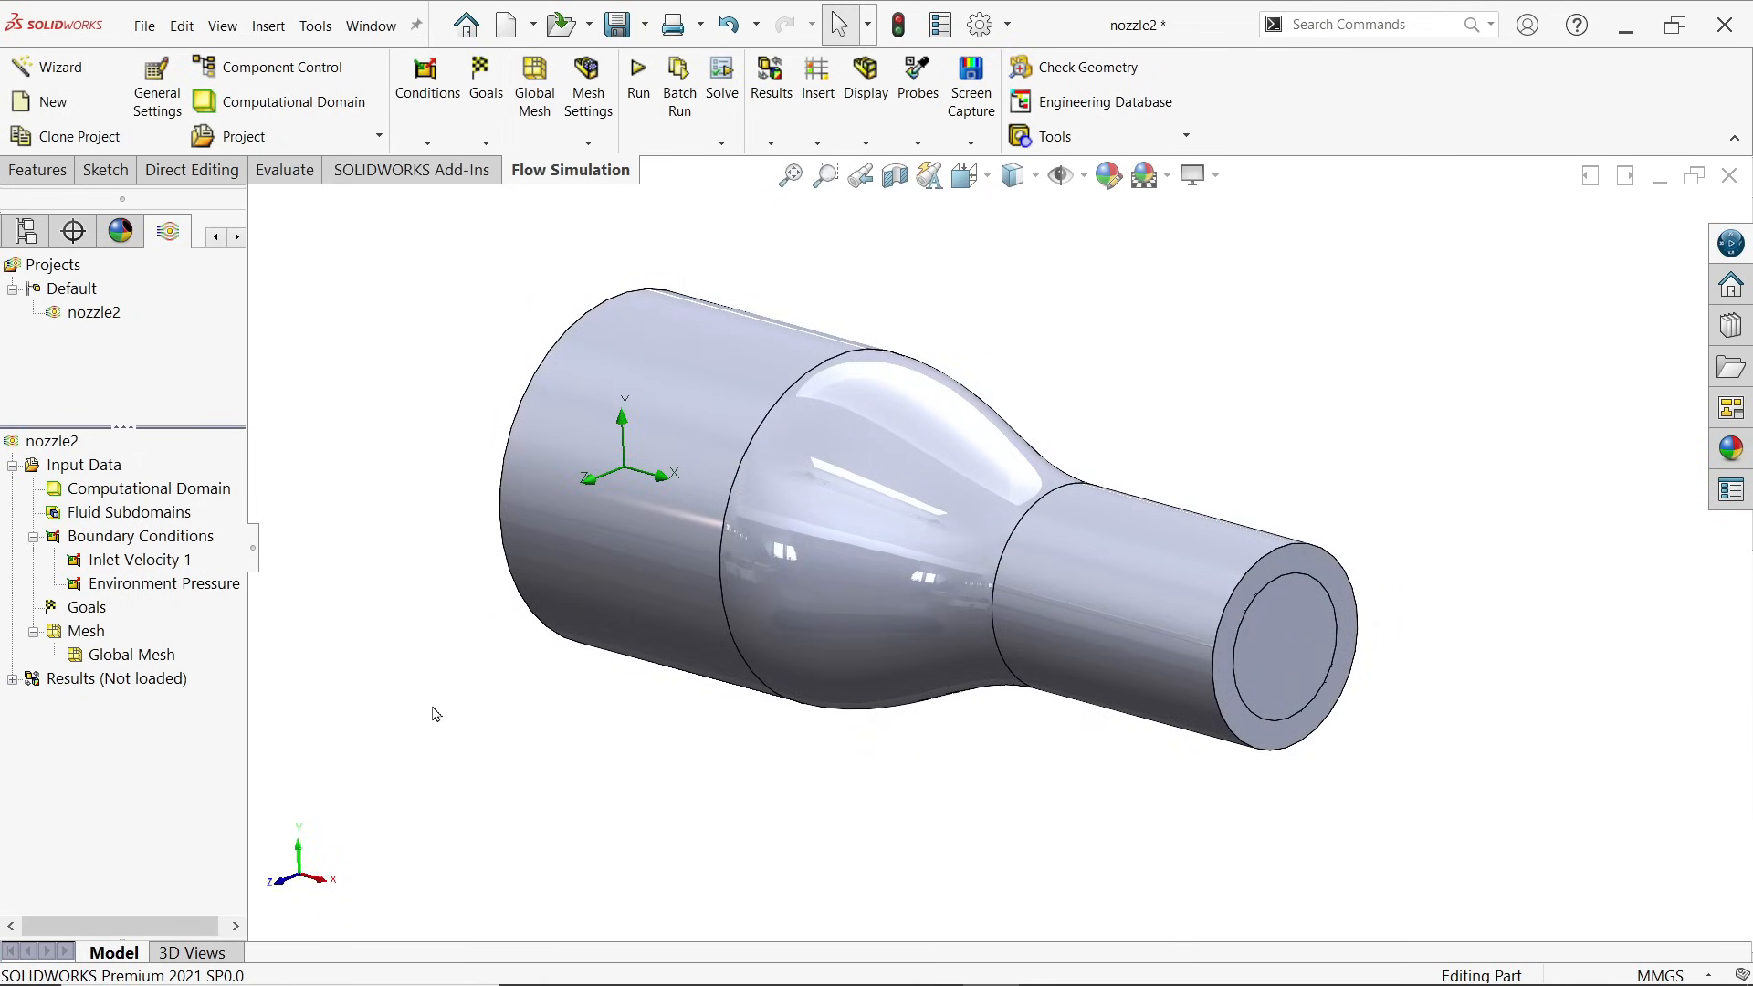
Step: Run a new calculation on this computer using all cores, with results loaded when it finishes
middle_drag(438, 712, 449, 707)
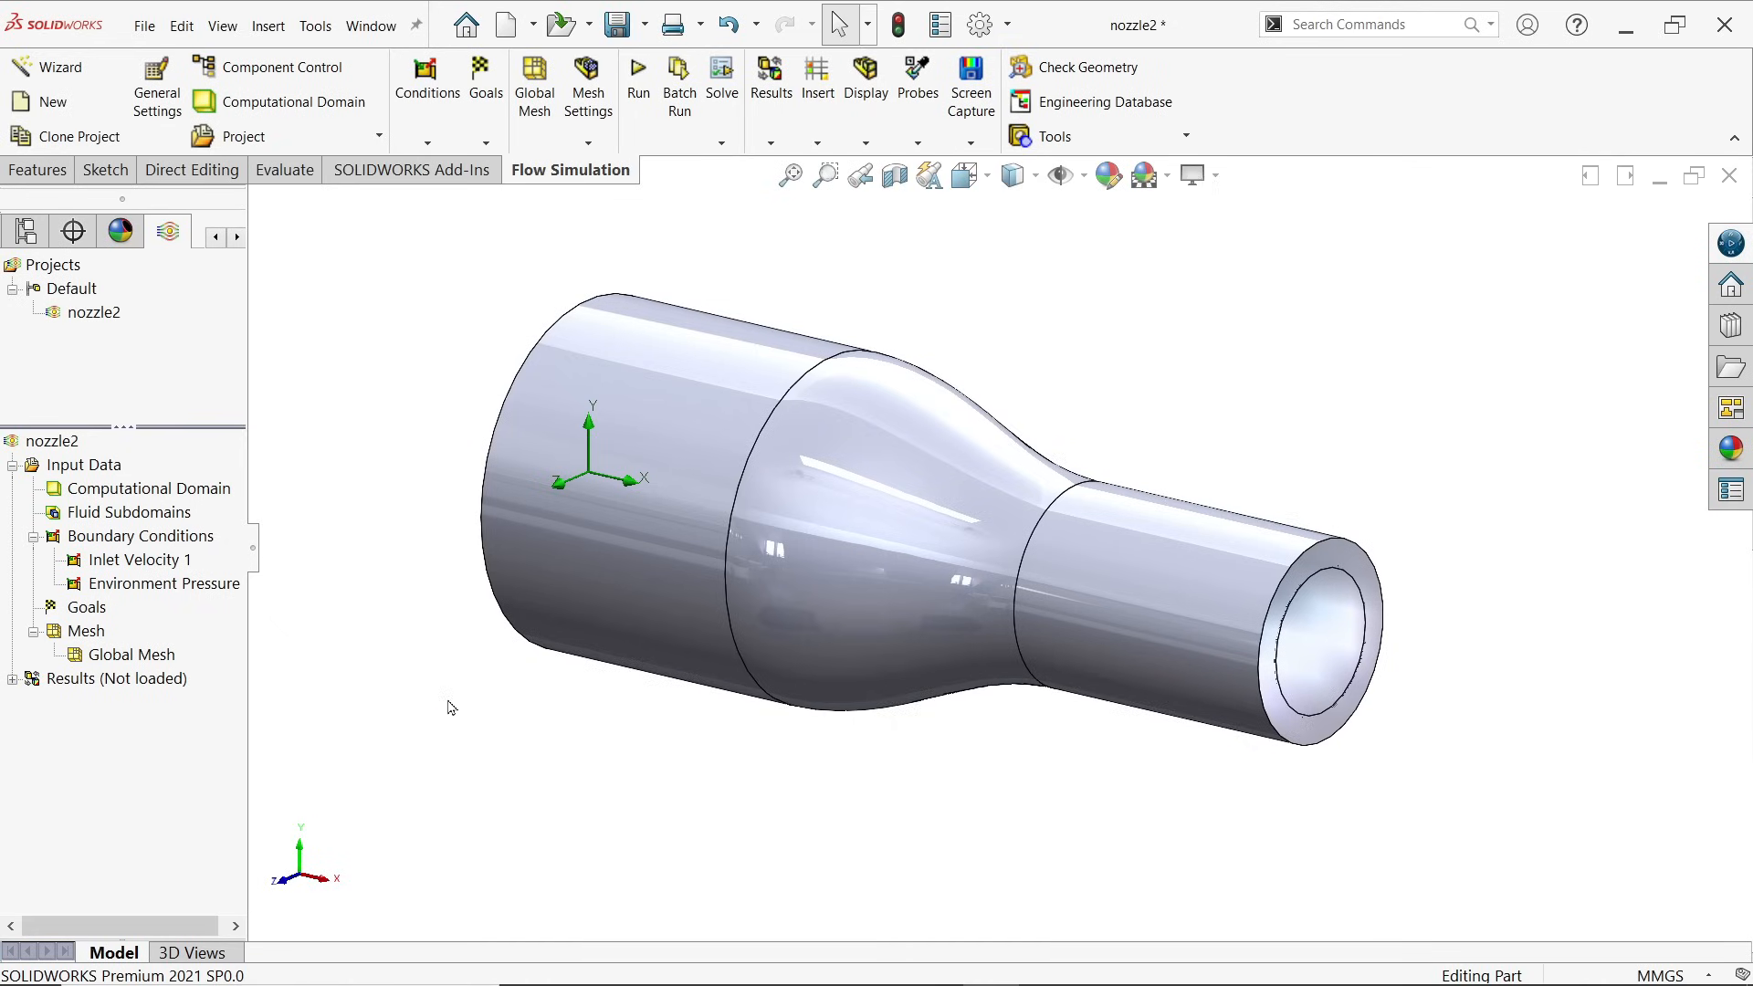
scroll(868, 581, up, 2)
scroll(948, 515, down, 2)
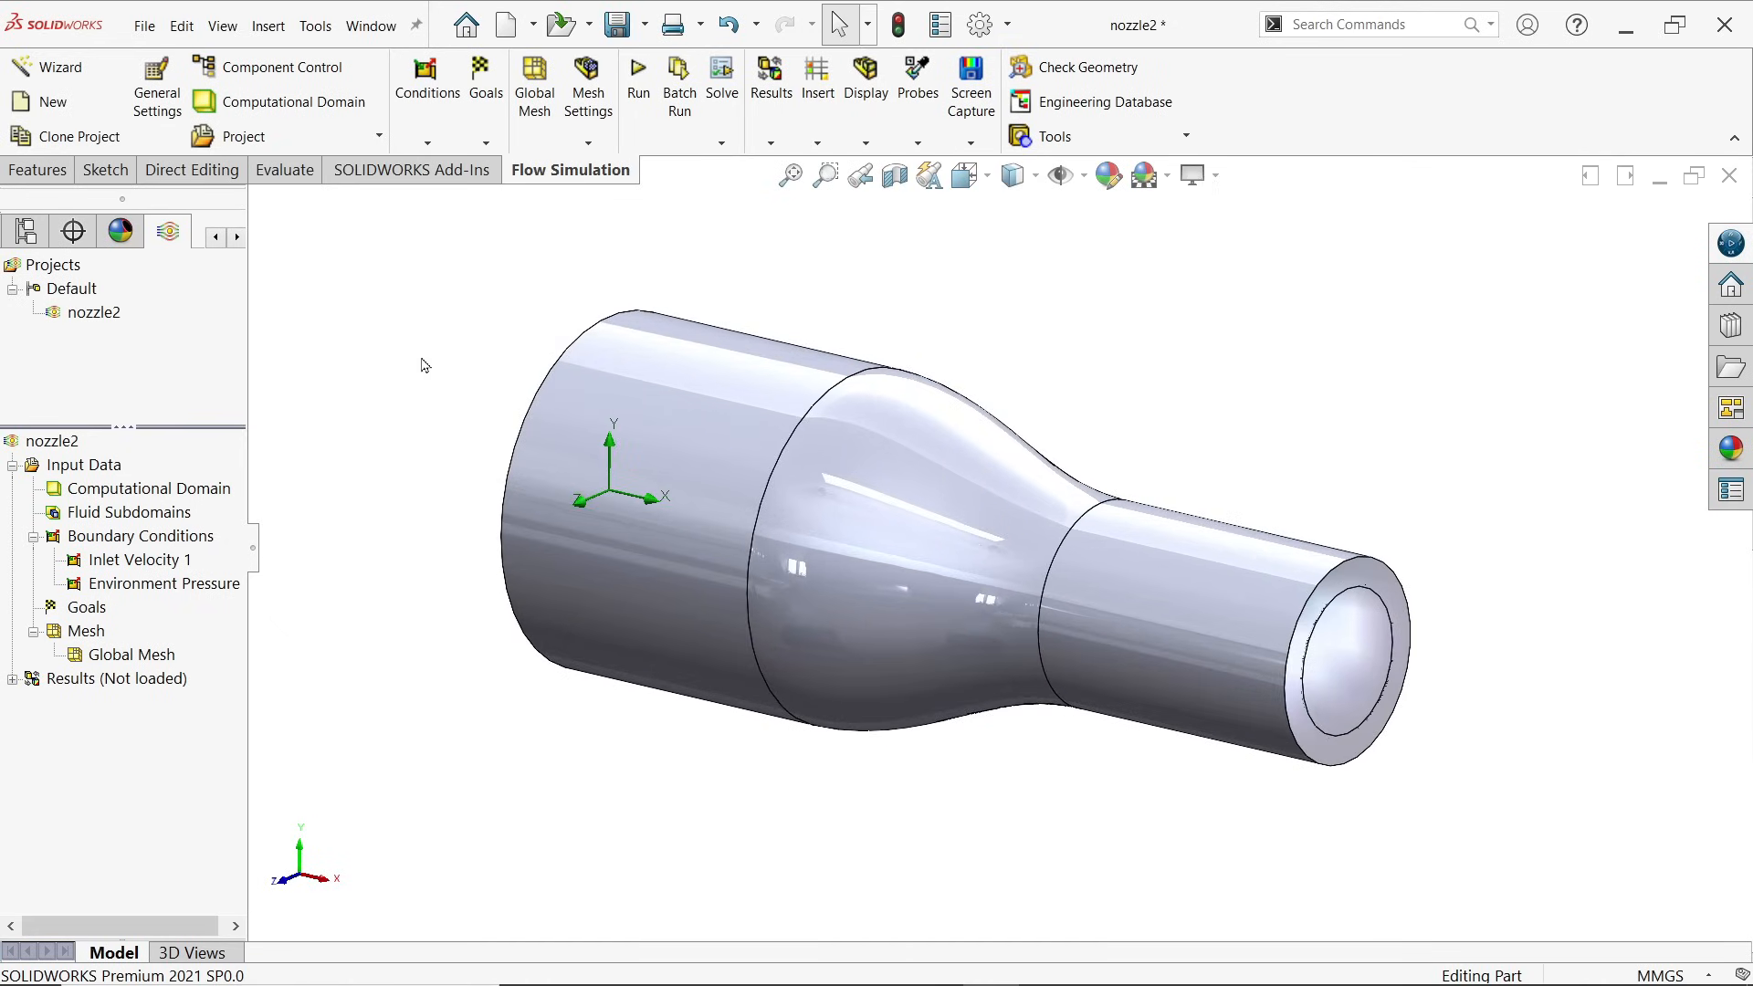
click(639, 99)
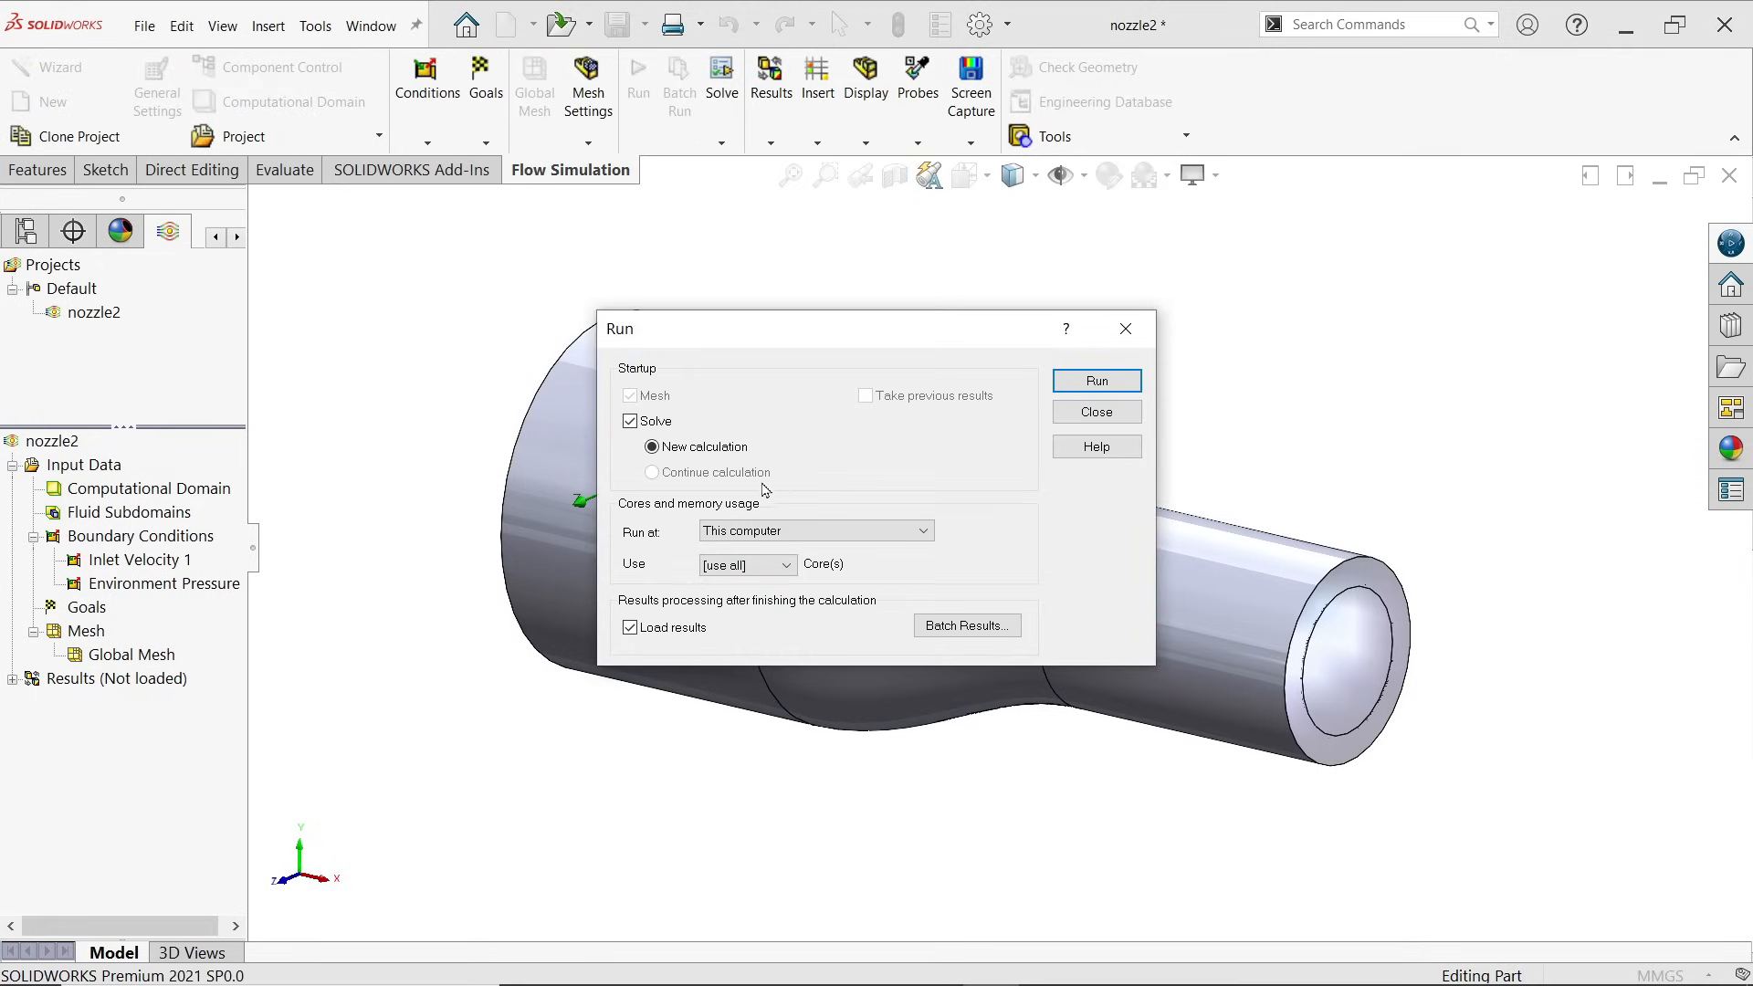
click(767, 531)
click(767, 531)
click(1096, 384)
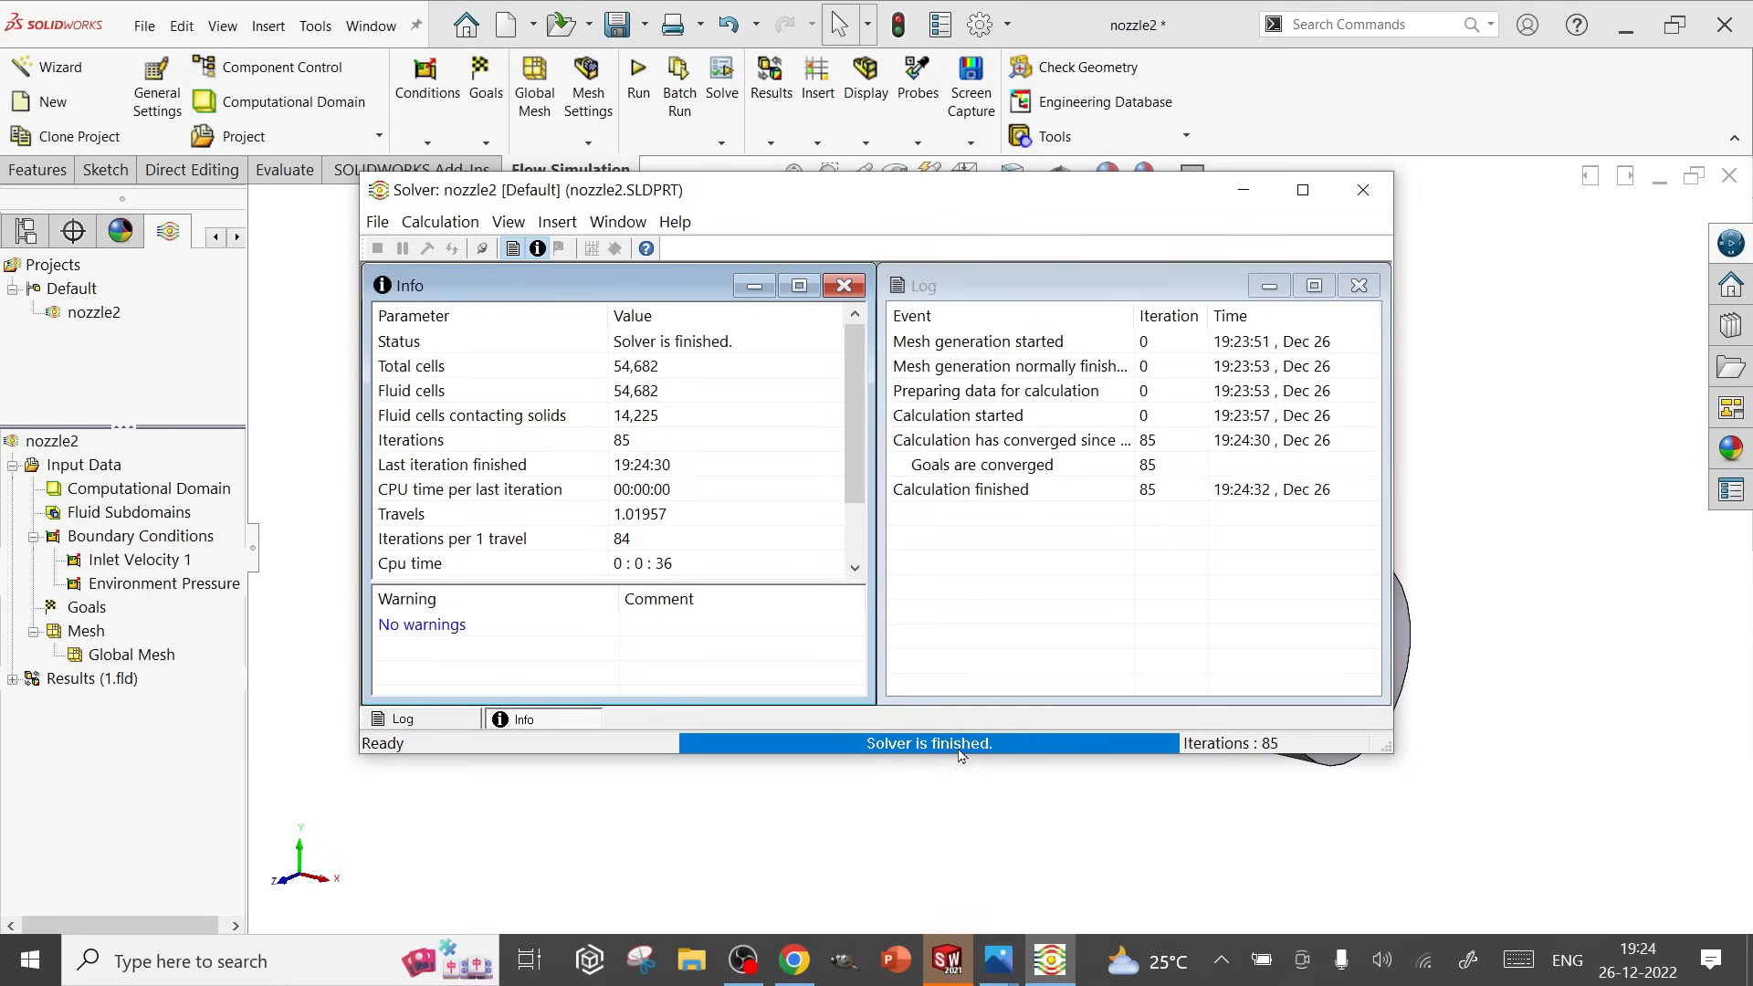
Step: Close the finished solver window and expand the results of the nozzle2 project
click(1364, 190)
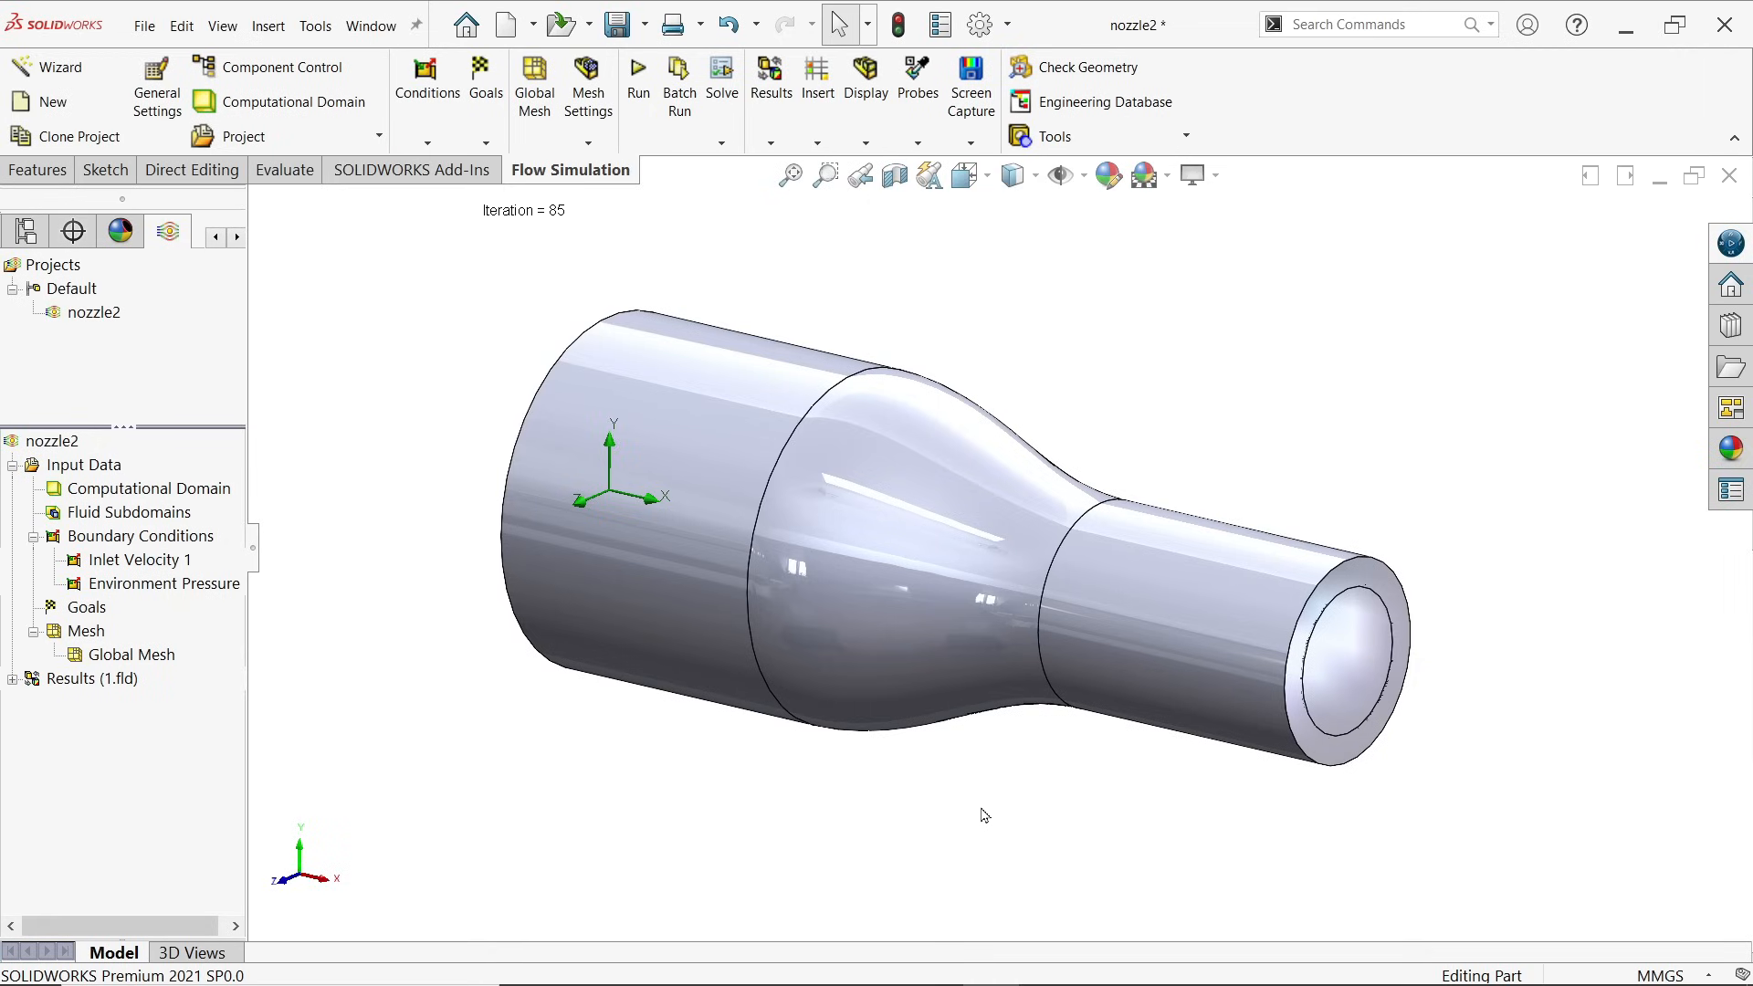
click(13, 681)
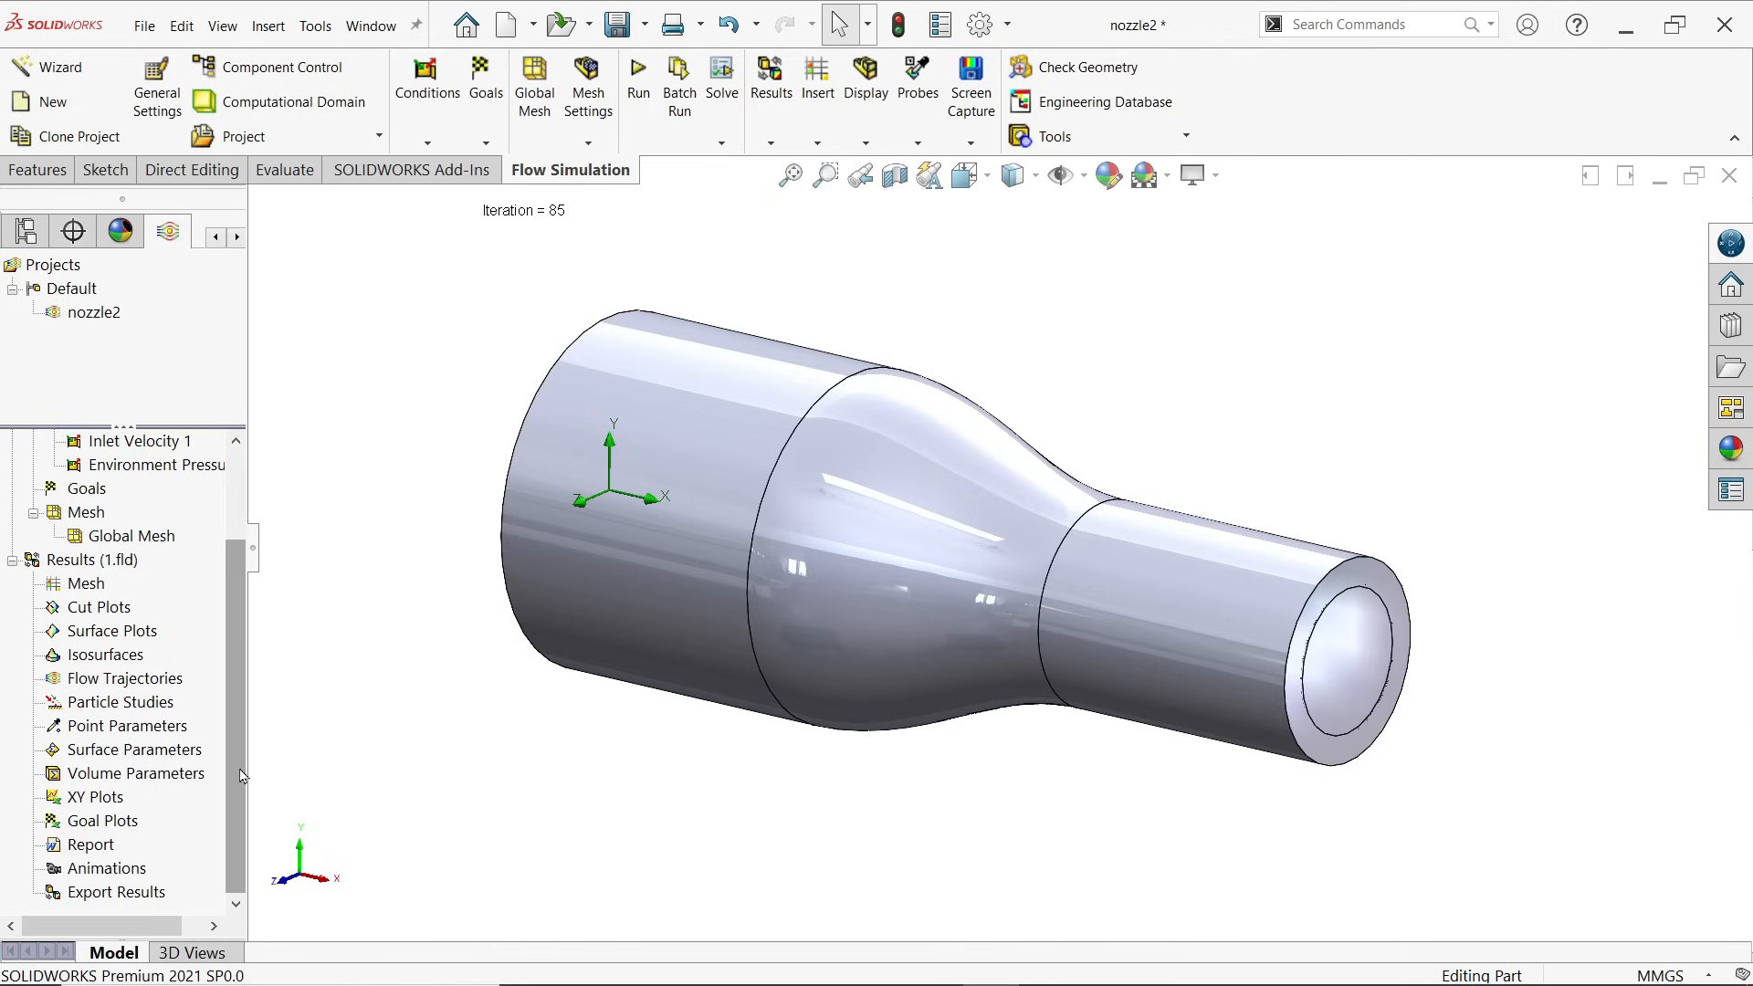
scroll(235, 694, up, 3)
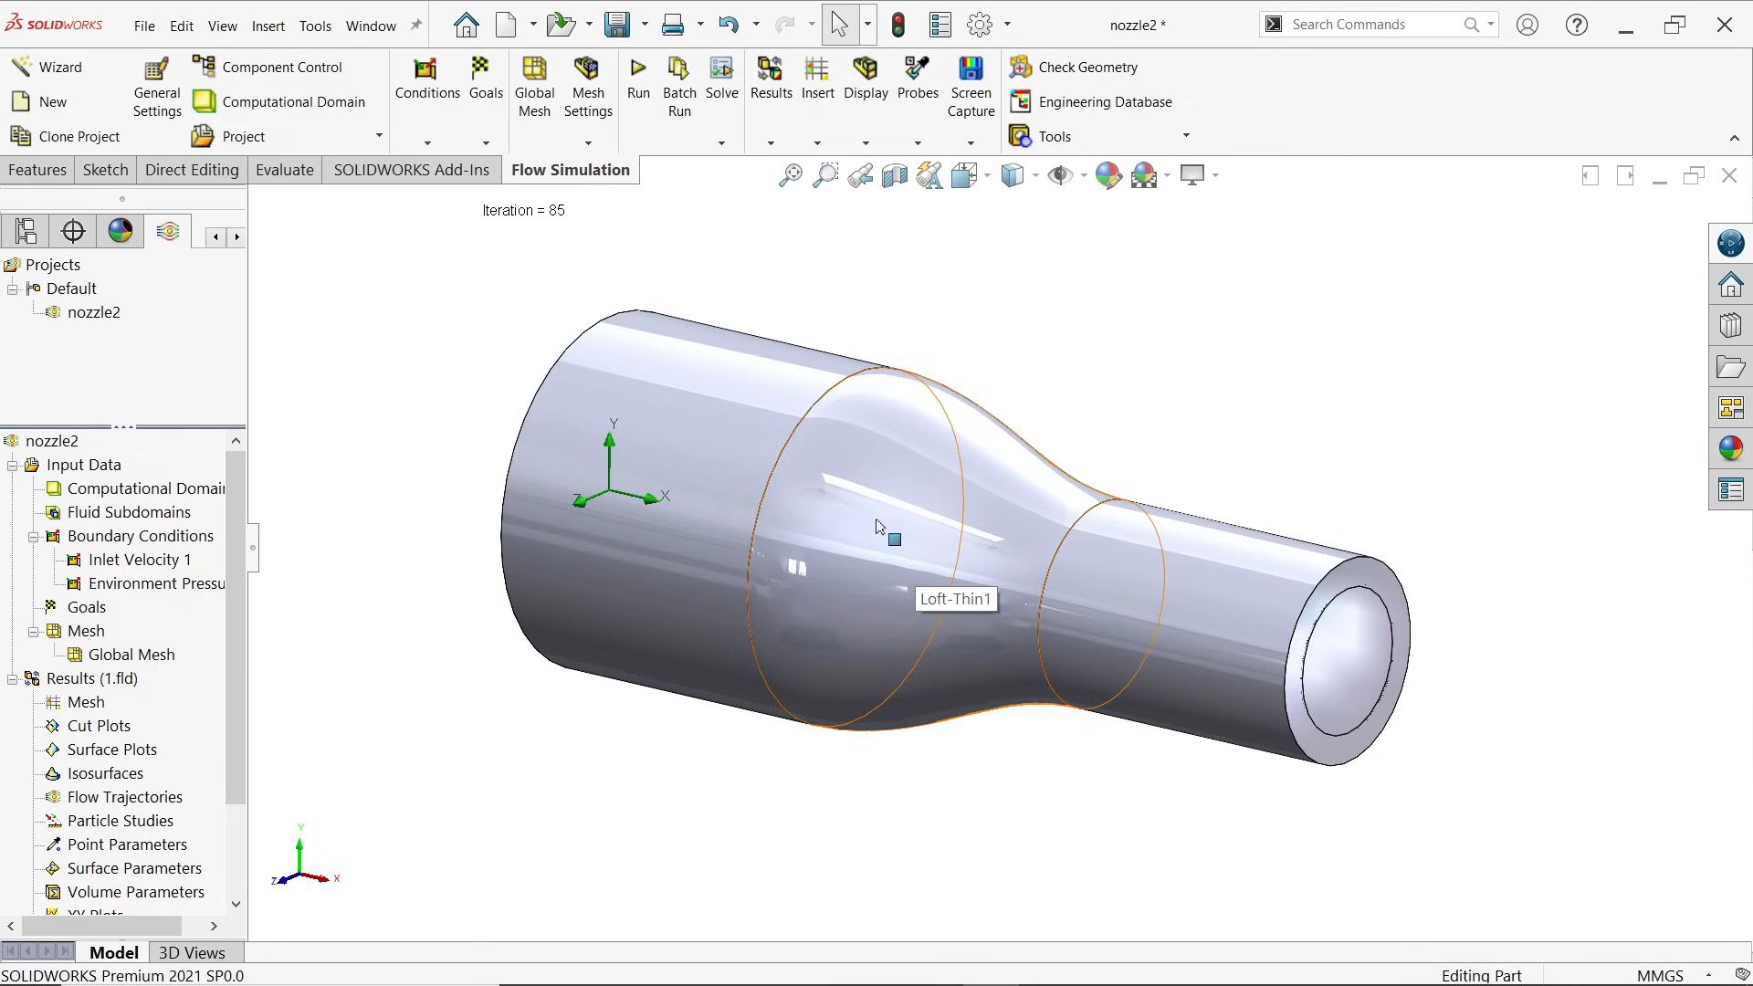
Step: Look through the display options and search the commands for "trans" to locate the model Transparency command
click(865, 144)
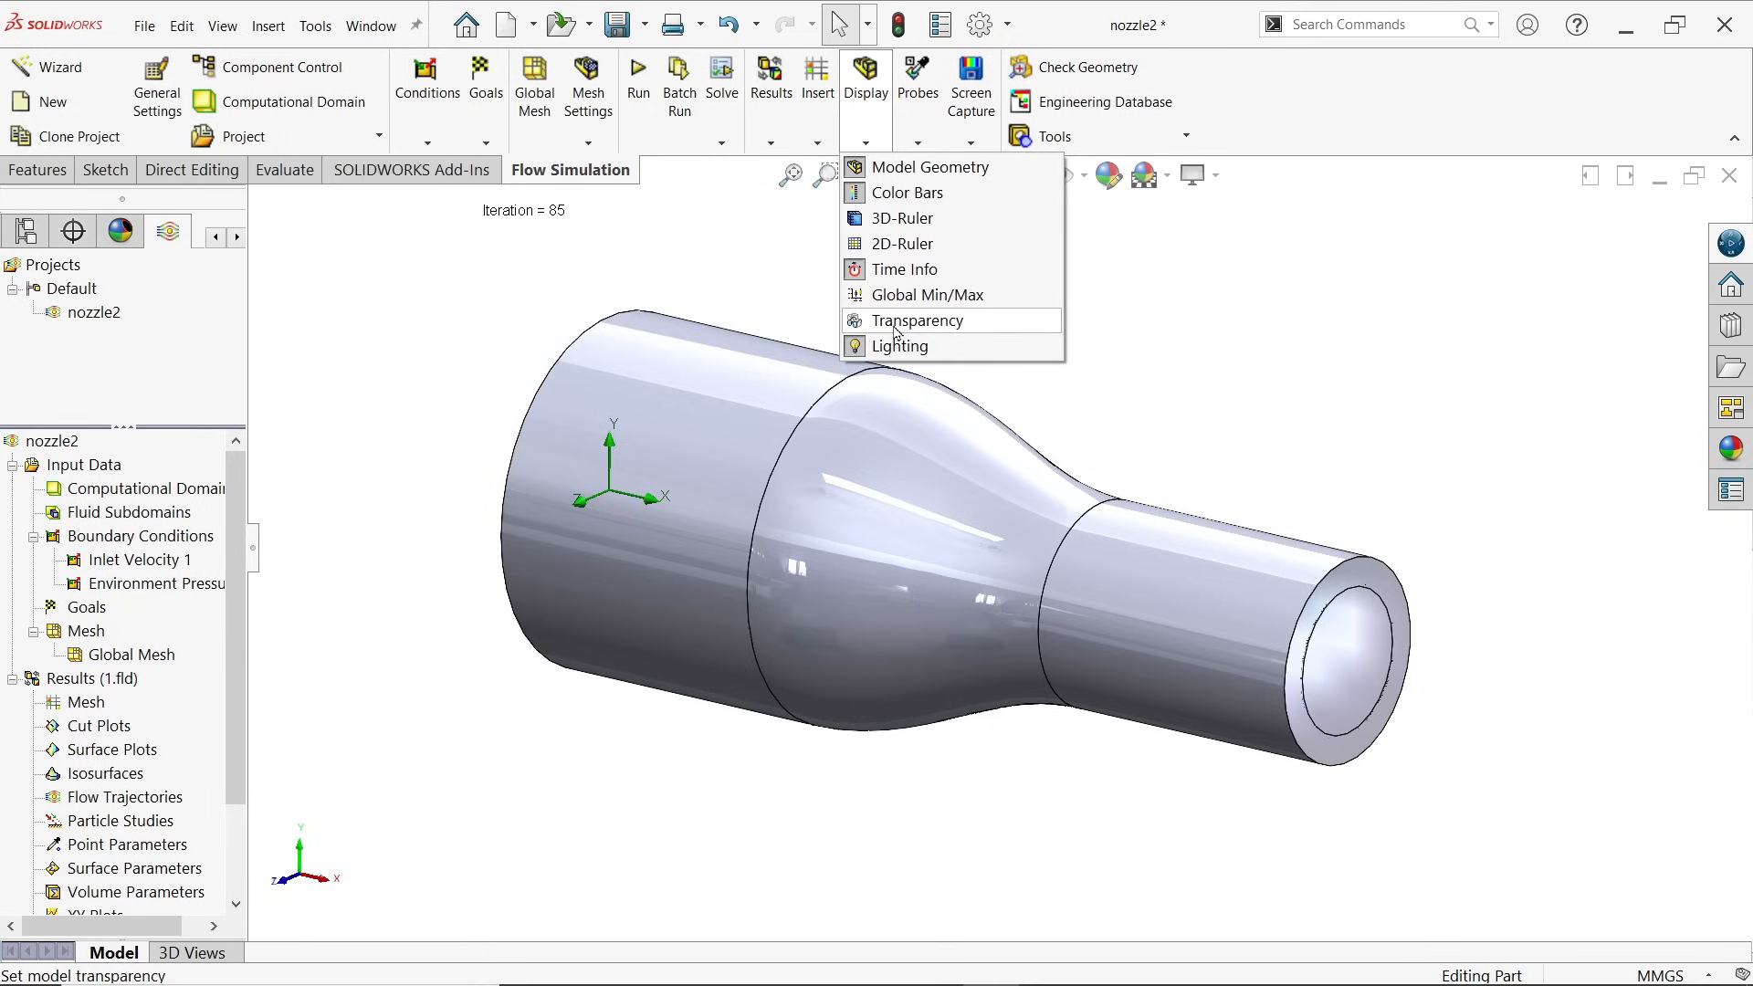
click(1329, 25)
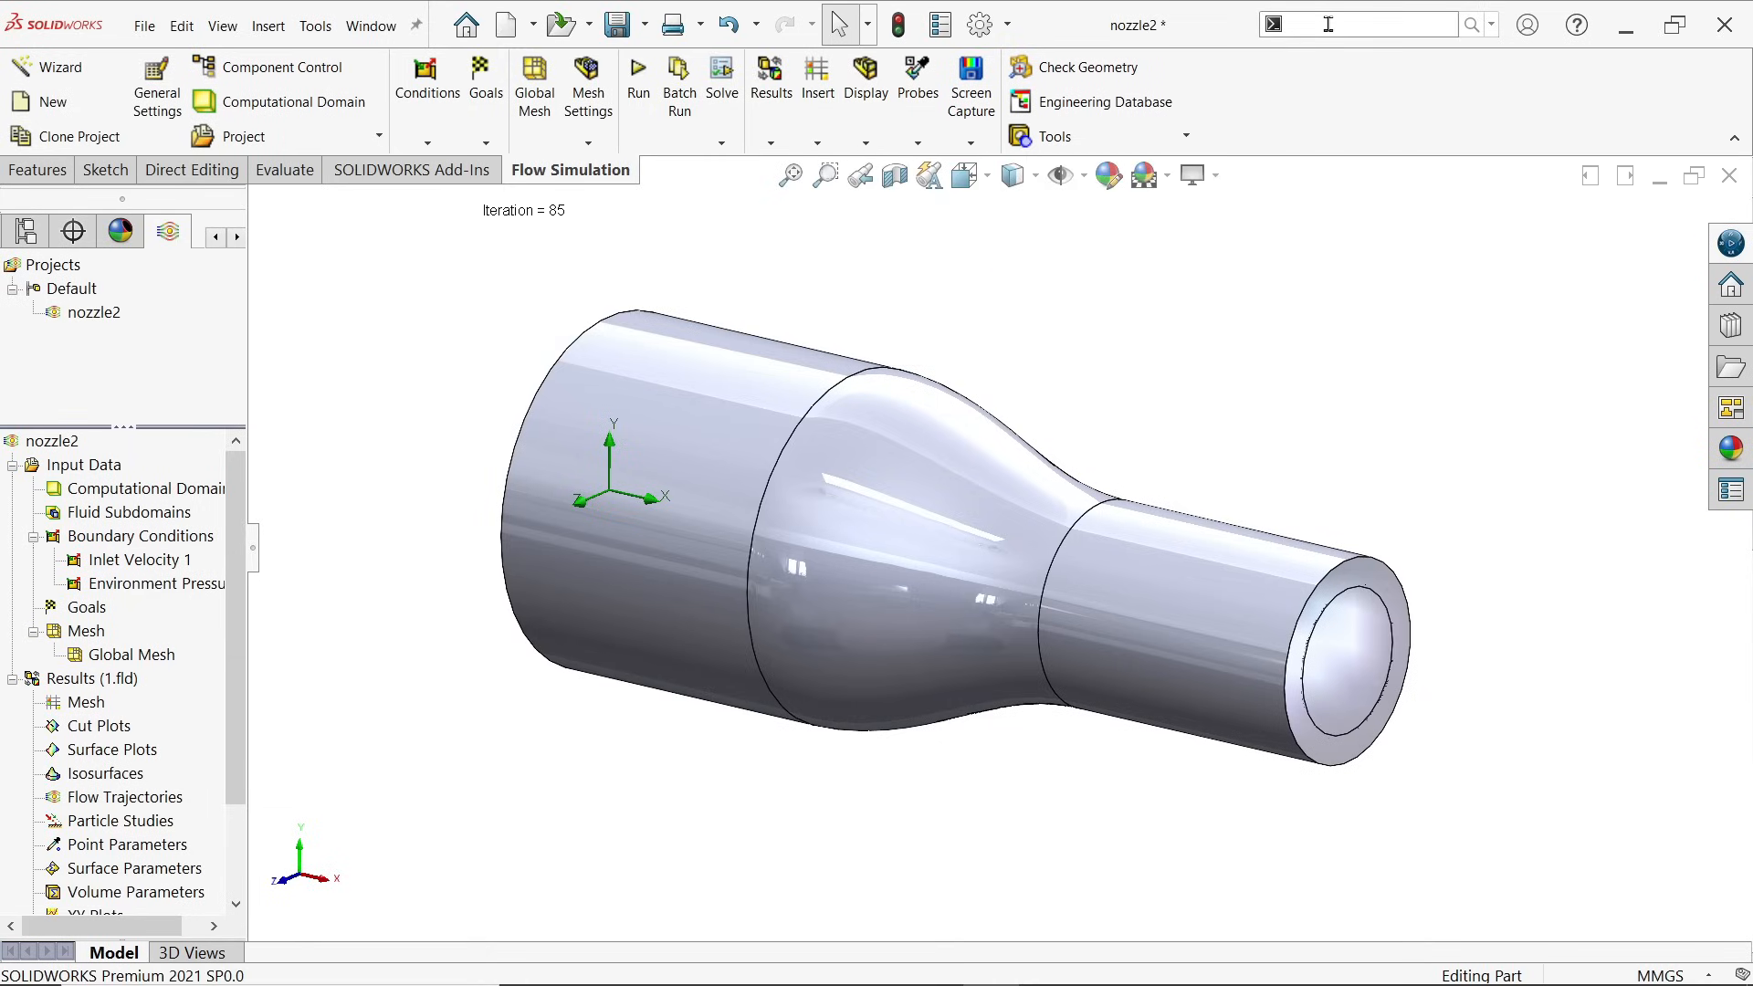
text(trans)
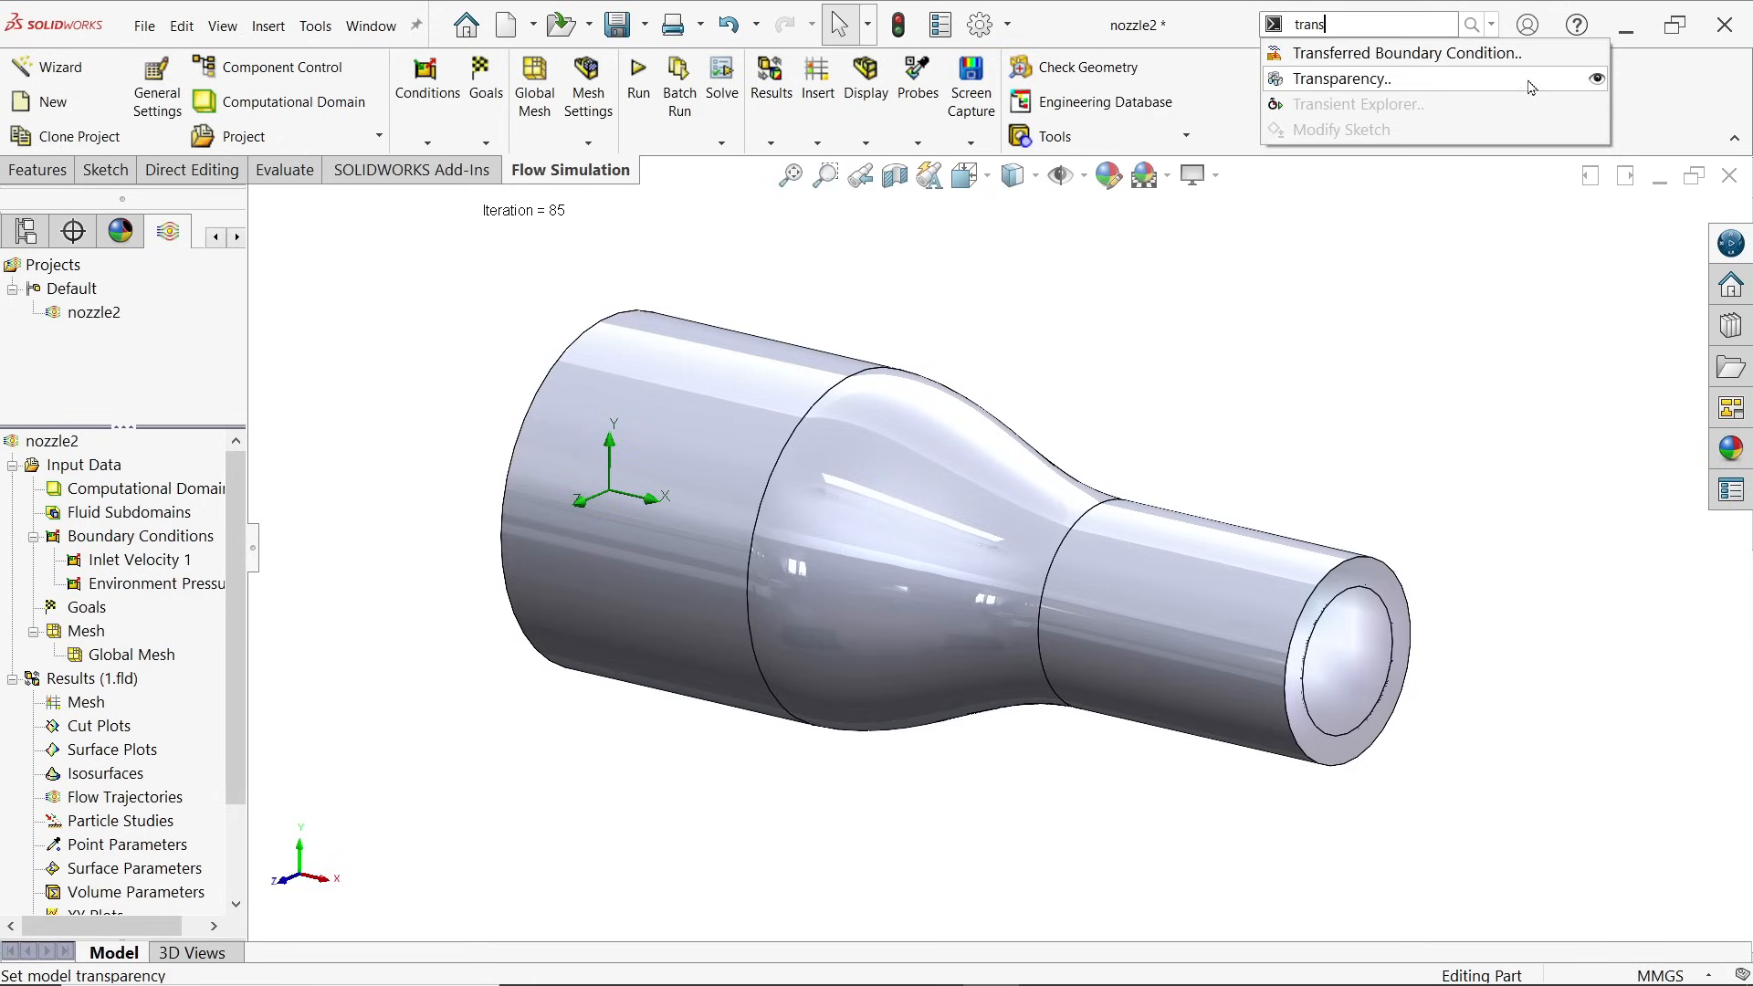
click(1599, 80)
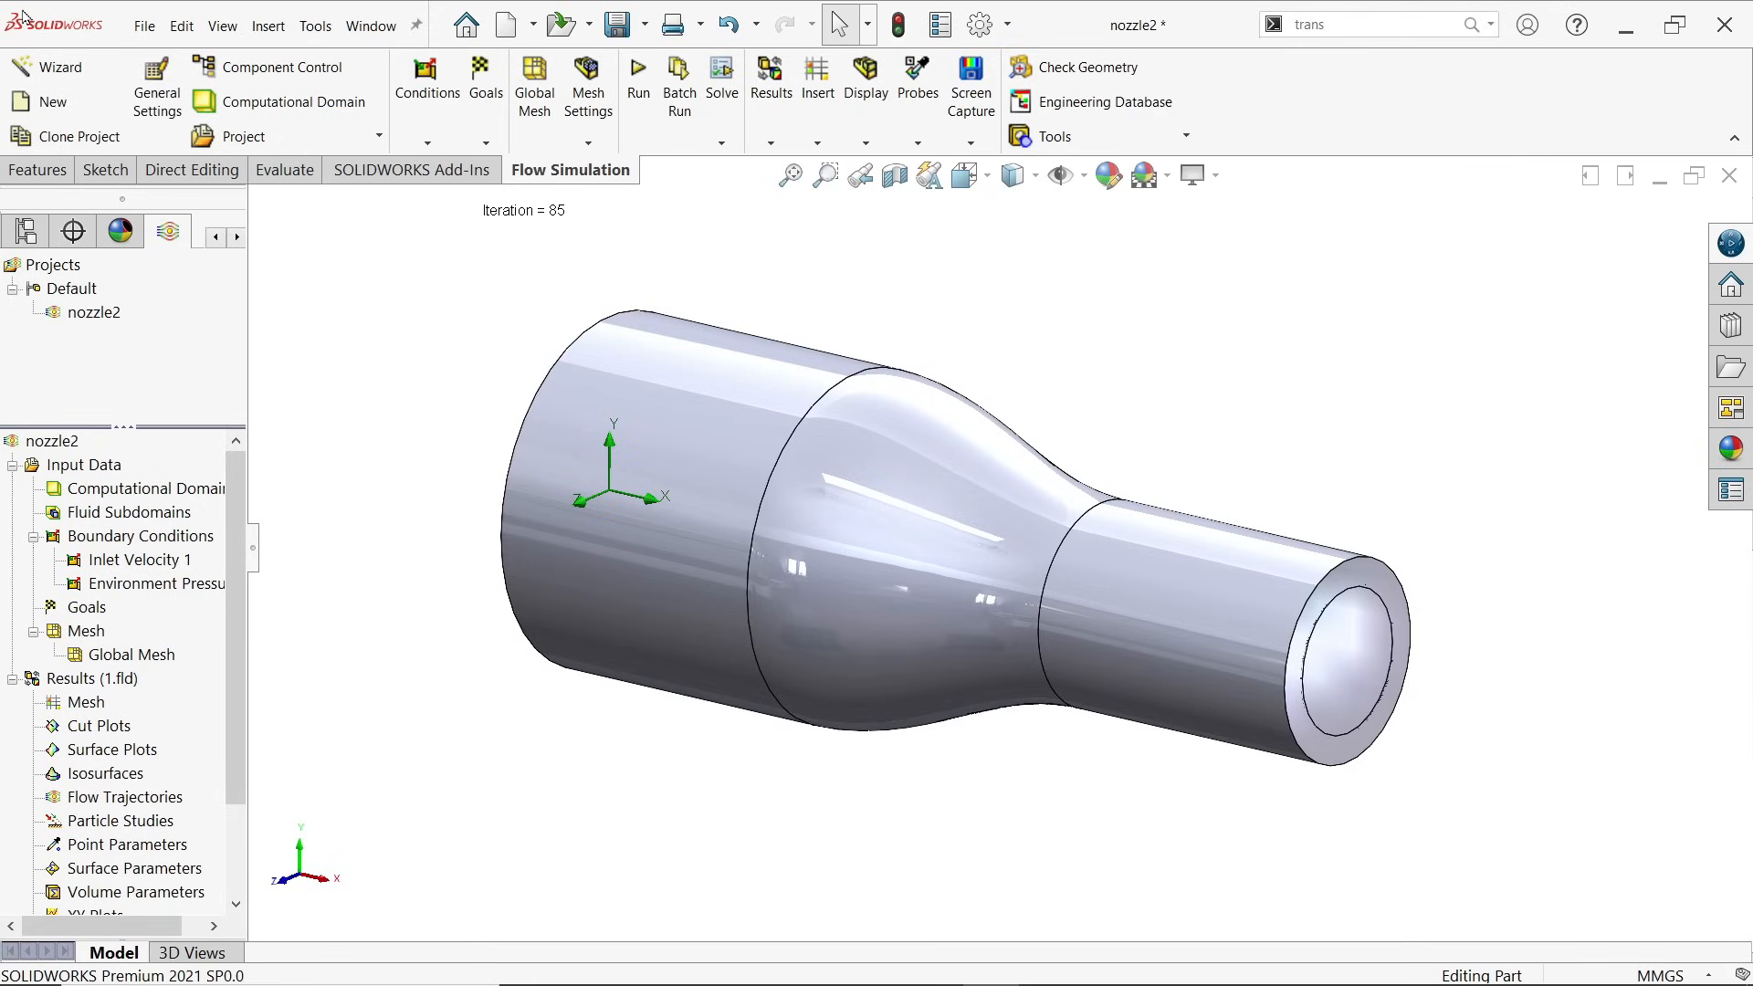
Step: Set the model transparency of the nozzle to 0.95 in the results display
click(315, 25)
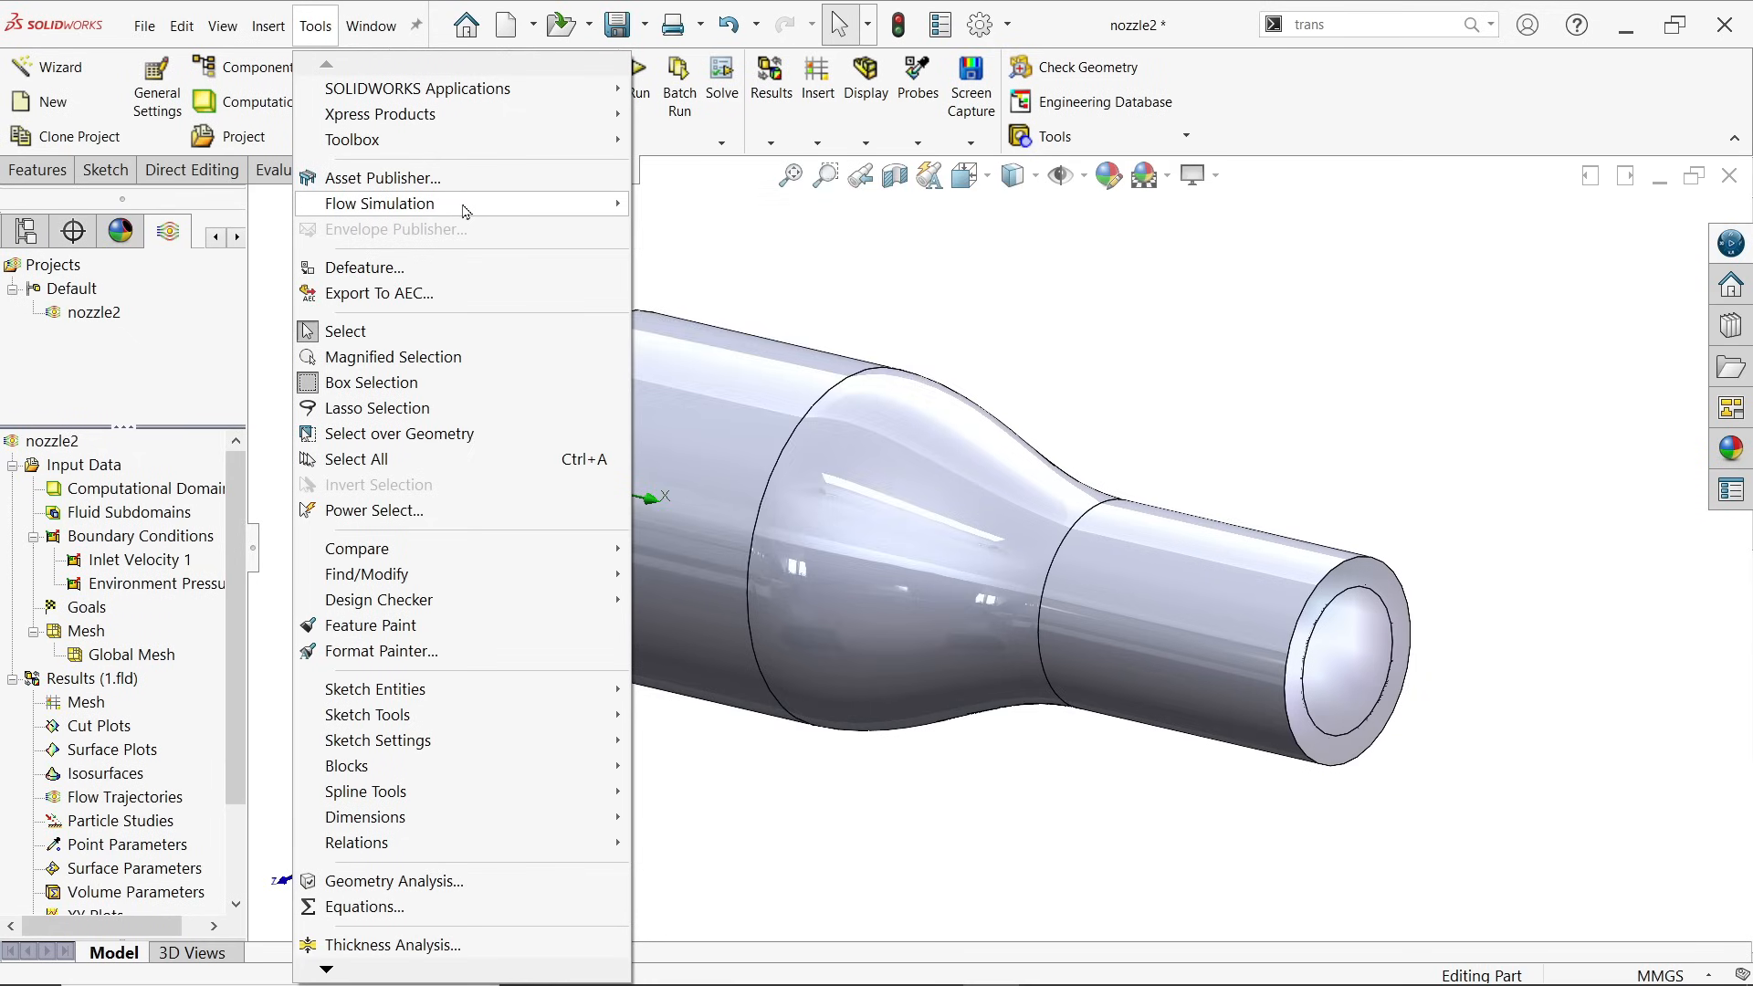
mouse_move(463, 210)
mouse_move(785, 493)
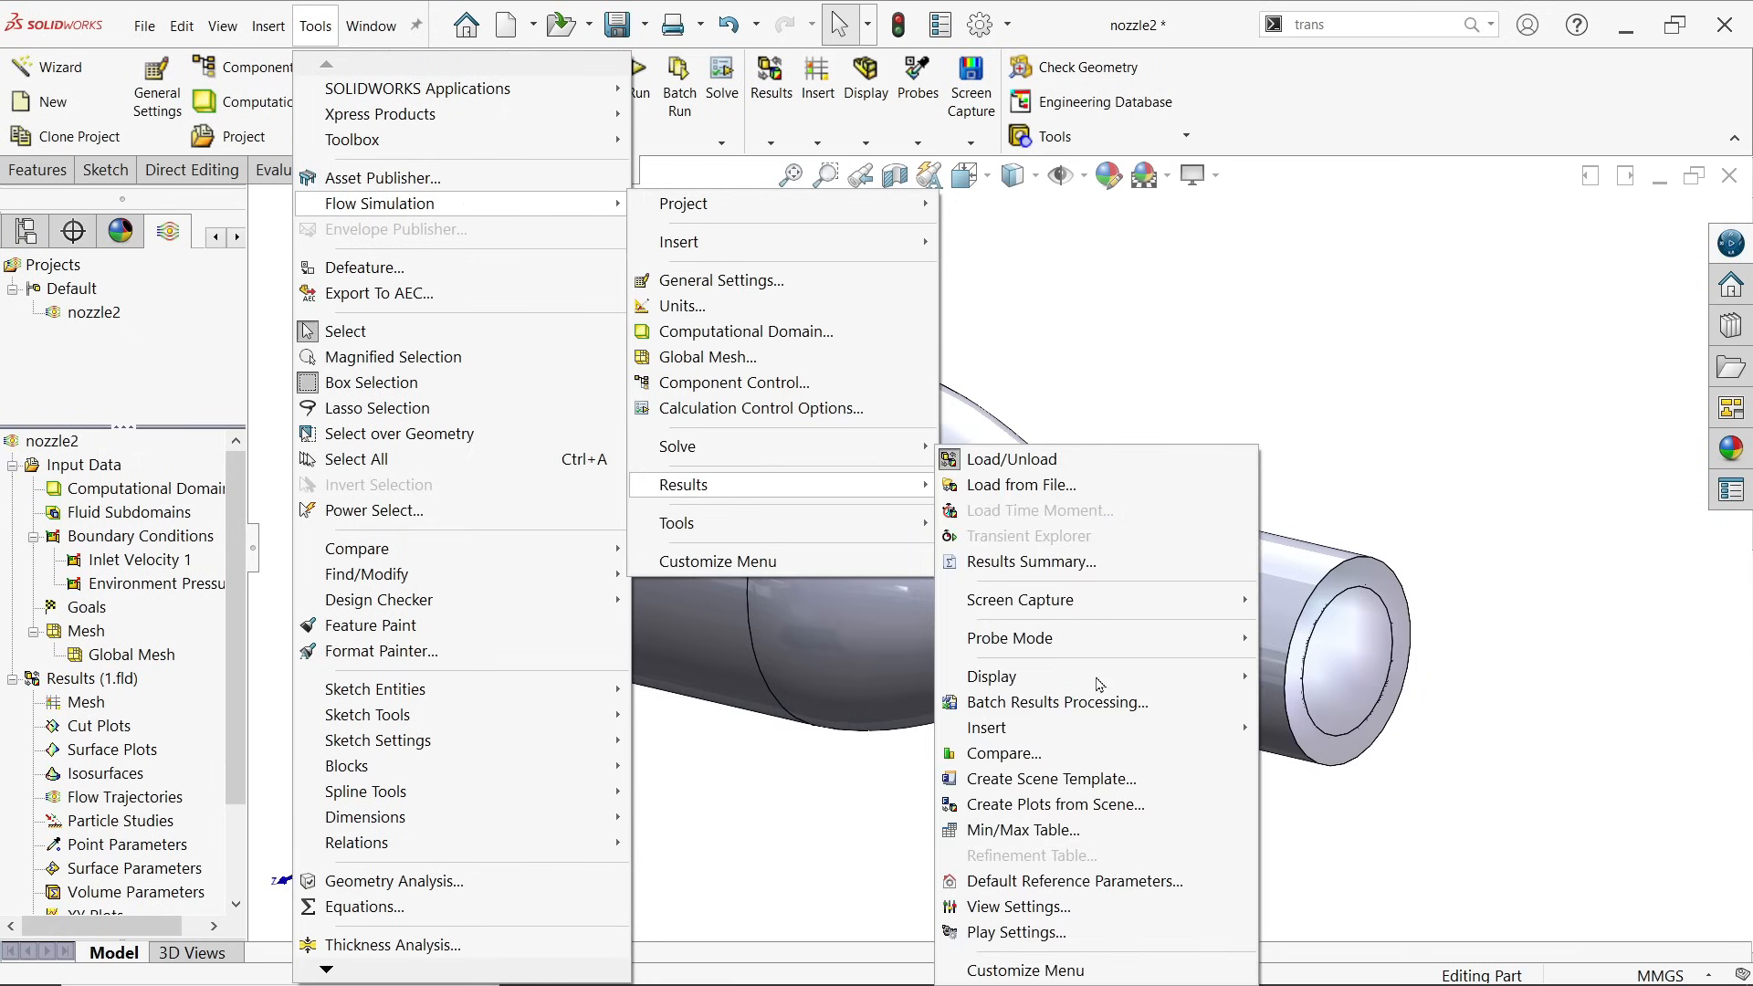
mouse_move(1100, 683)
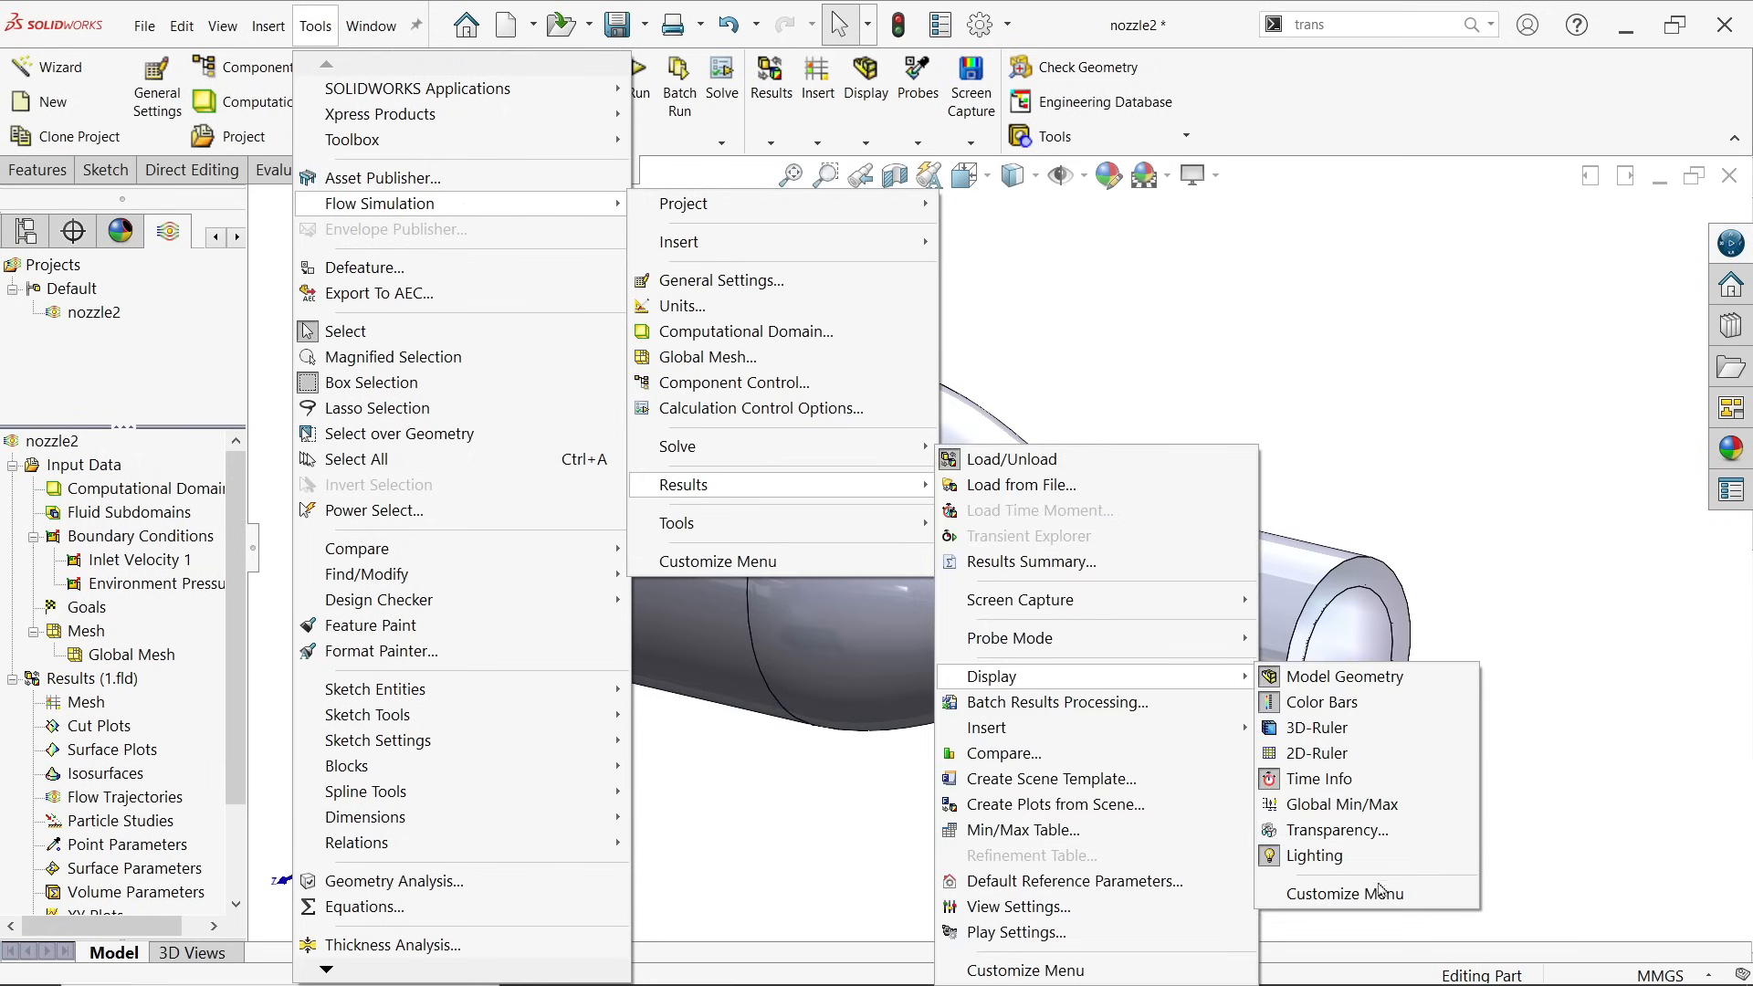
click(1363, 835)
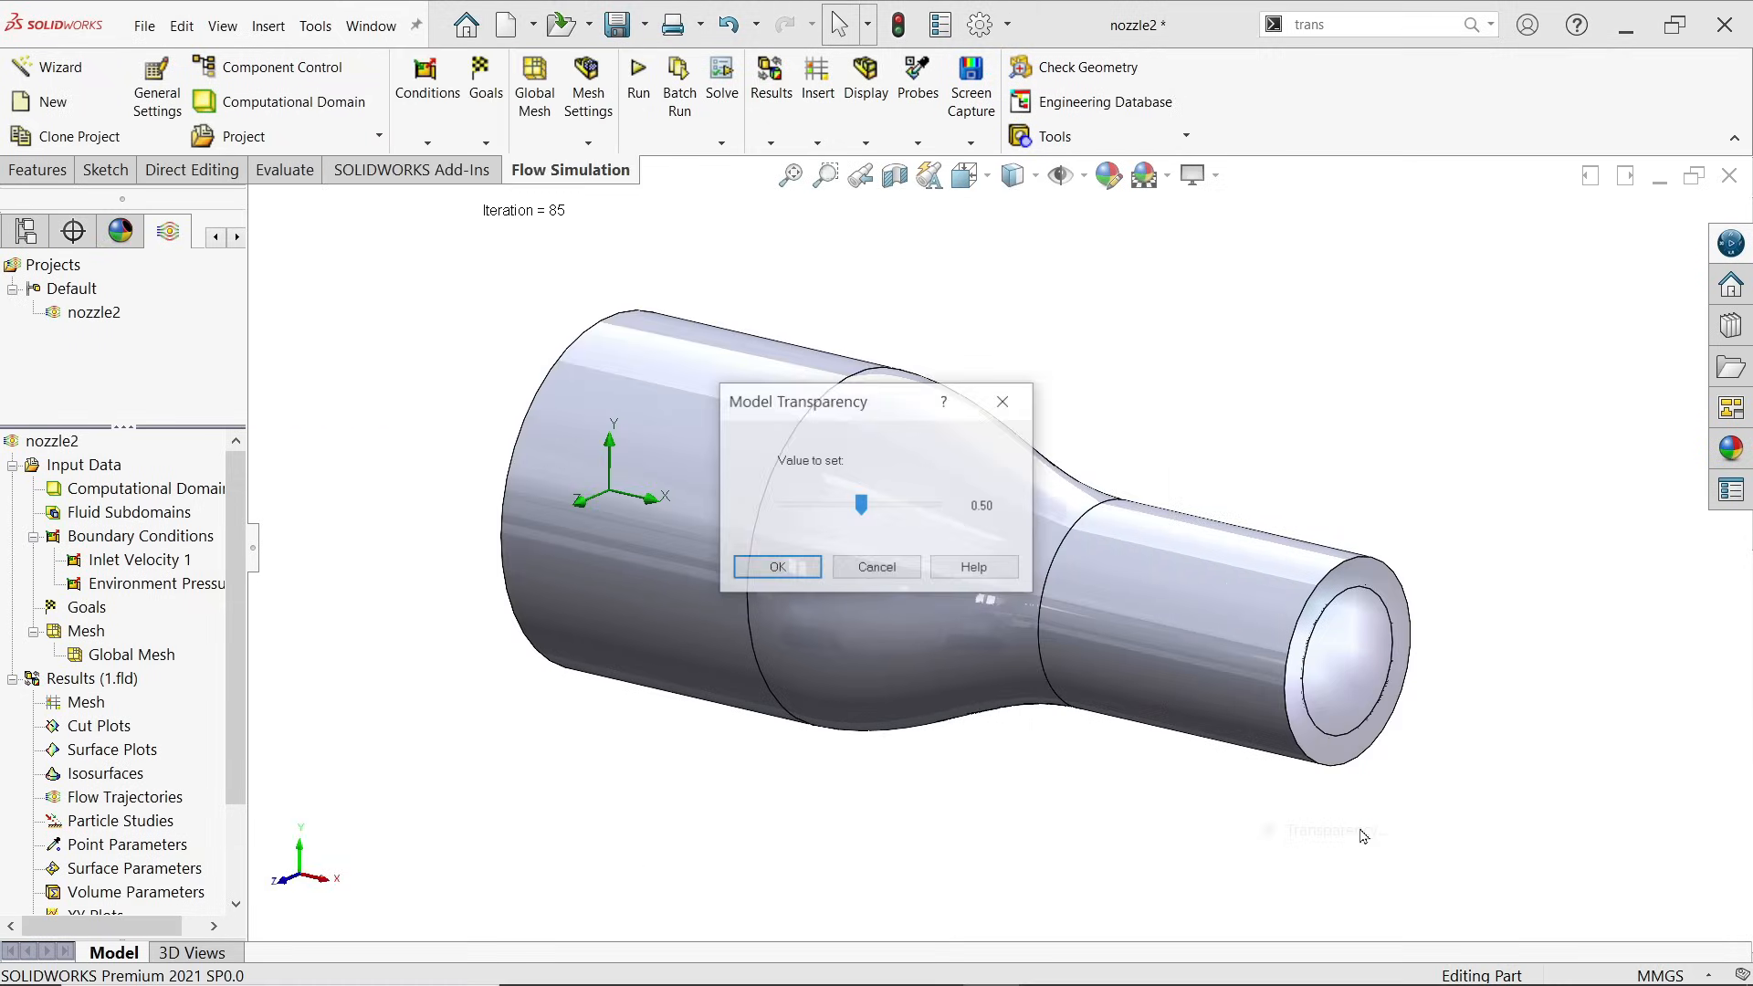
drag(863, 506, 935, 510)
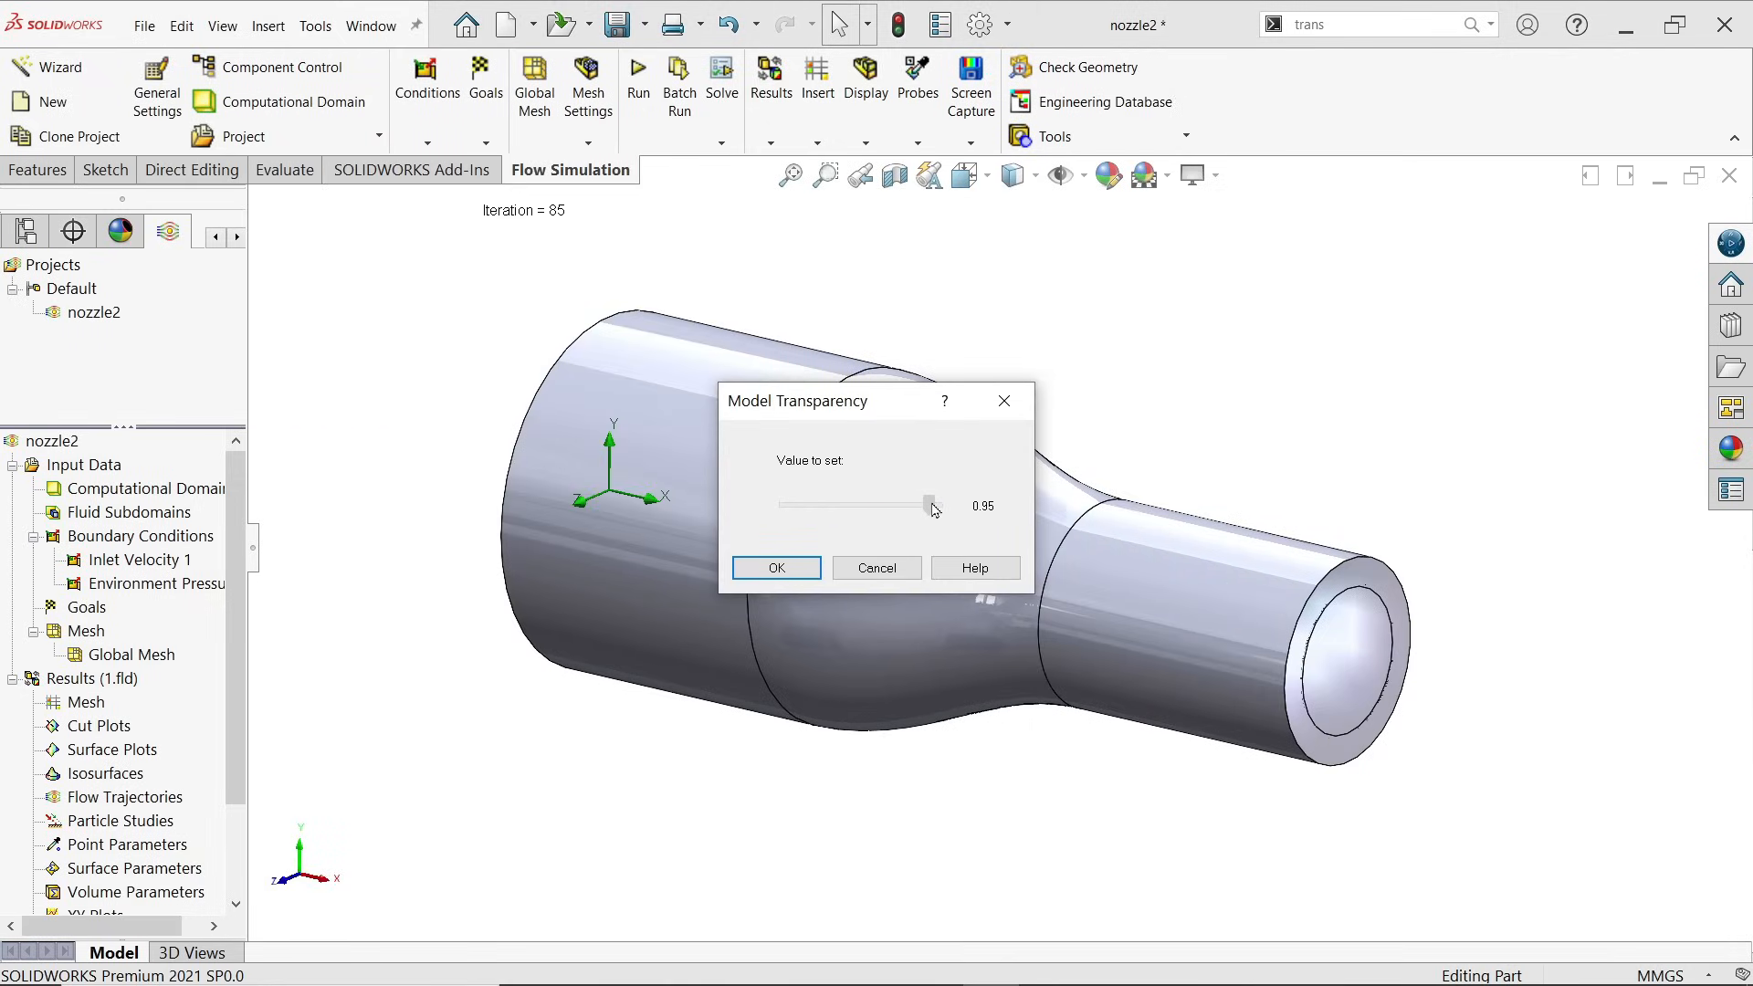
click(792, 569)
middle_drag(1133, 817, 1104, 779)
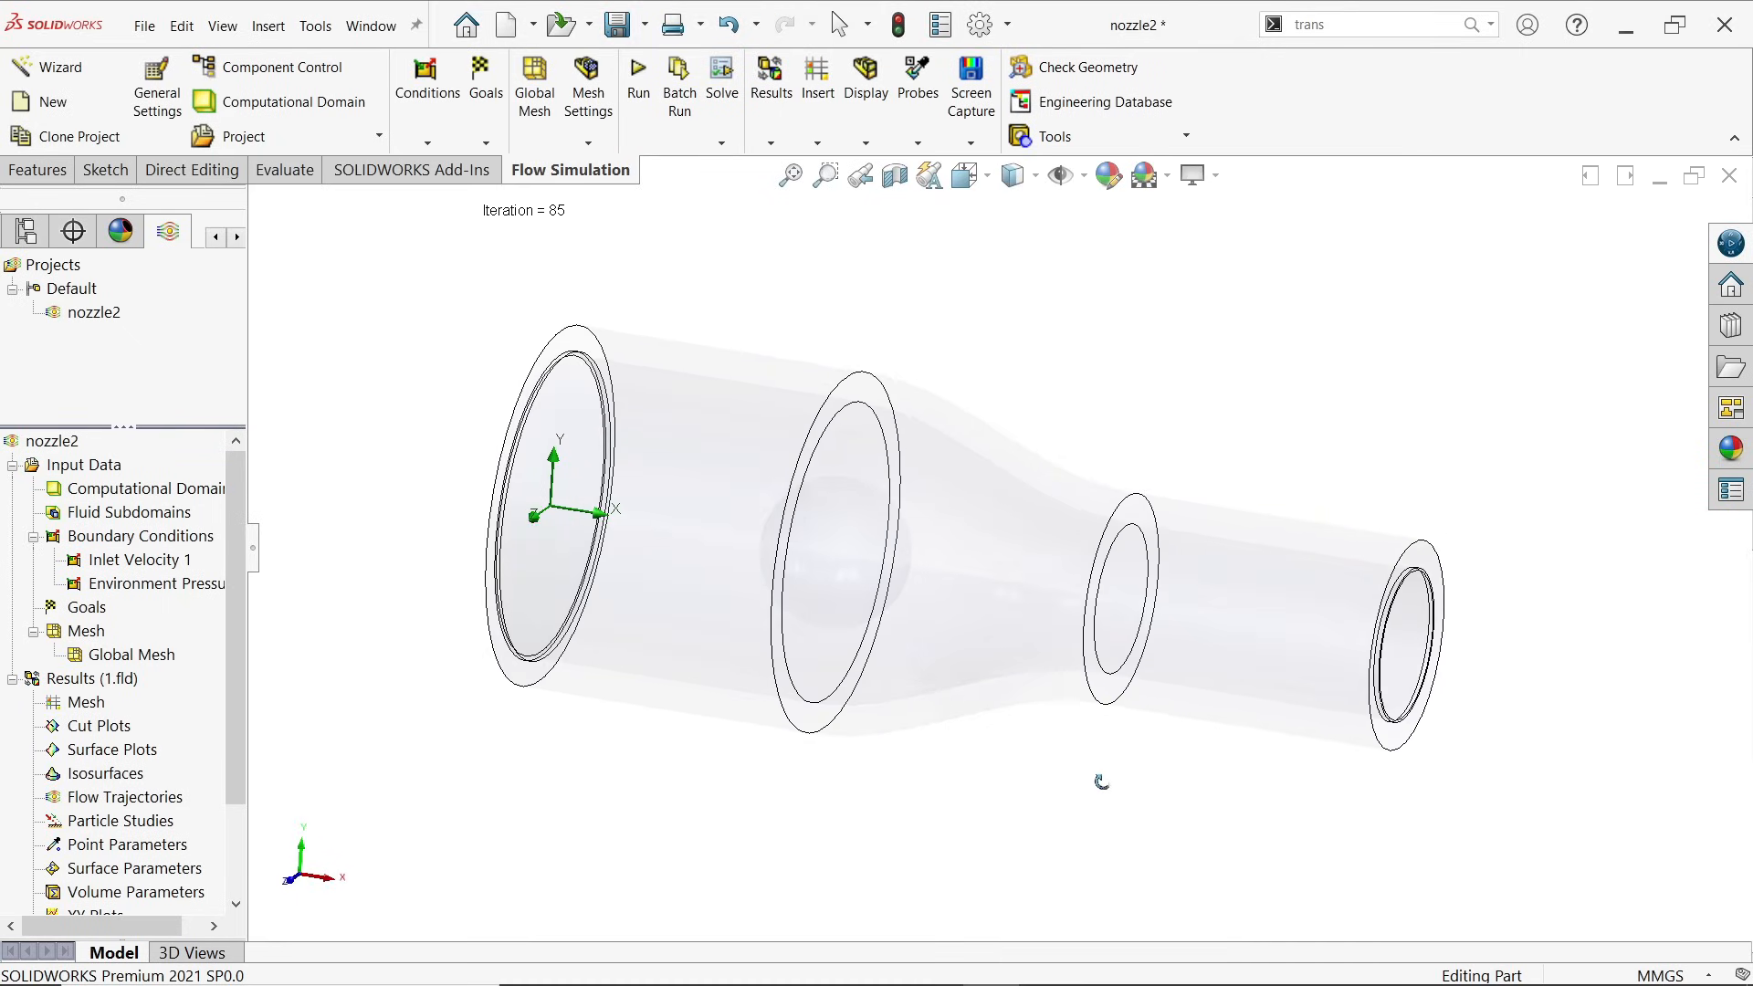
Step: Show the computational domain around the nozzle and hide it again
right_click(151, 493)
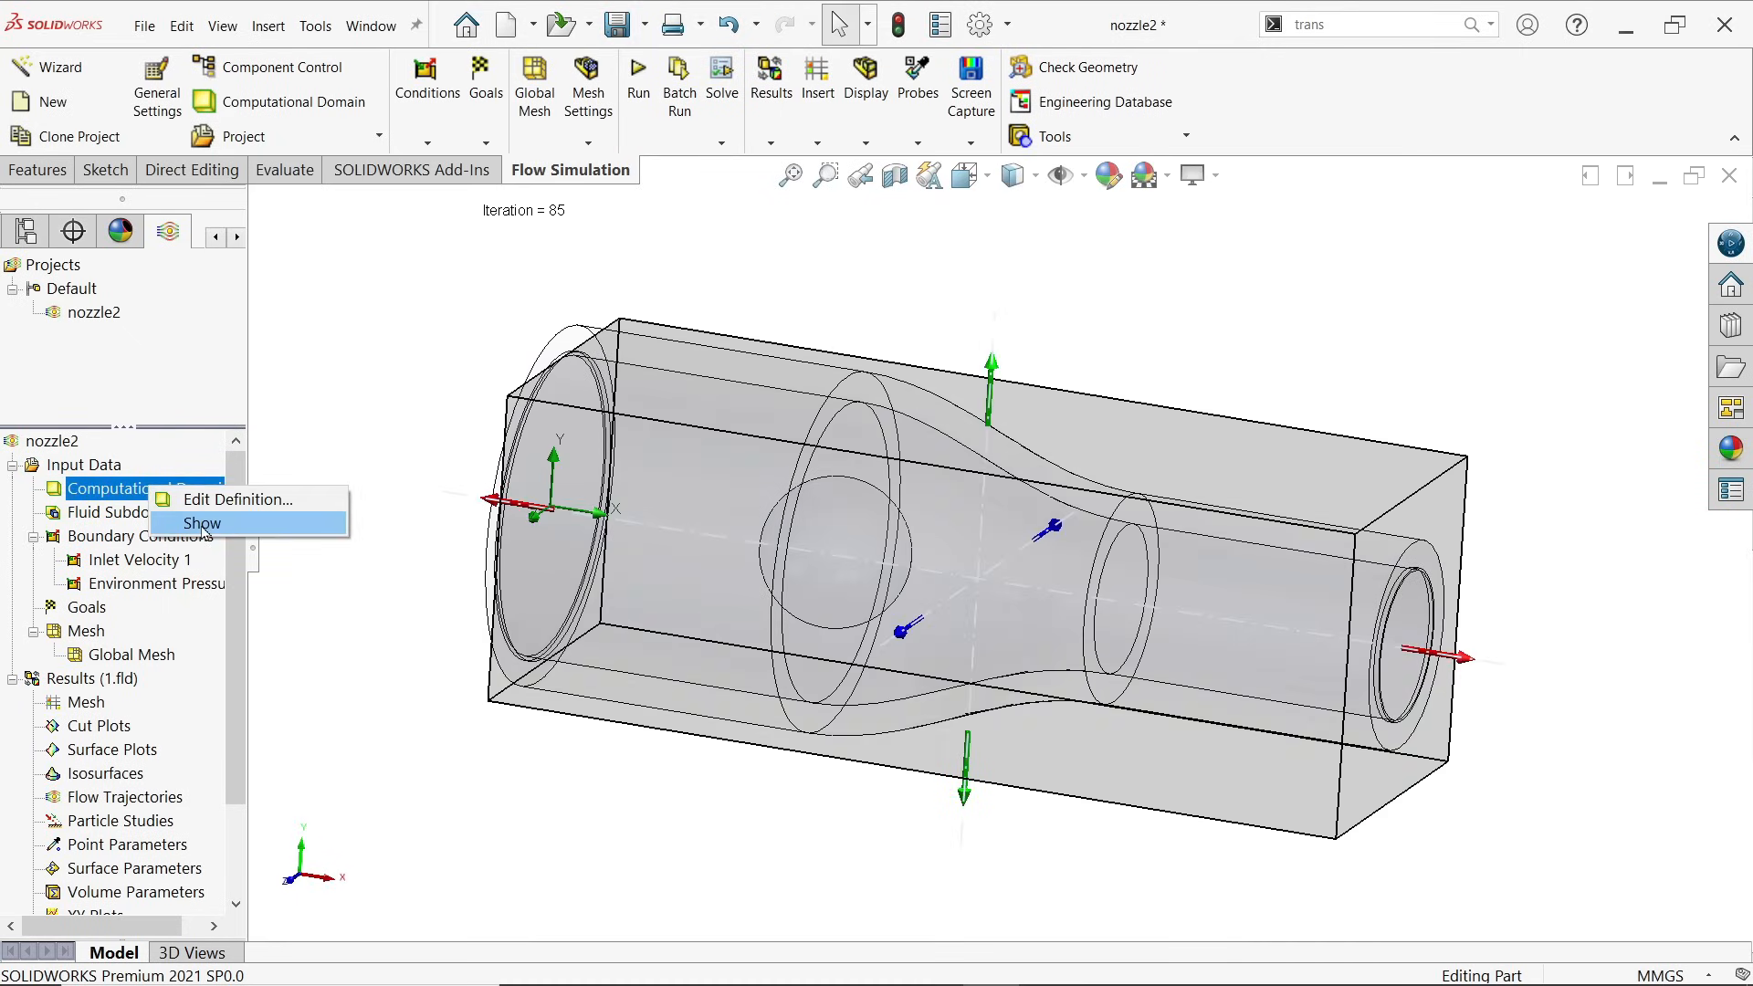
click(208, 523)
middle_drag(411, 354, 419, 387)
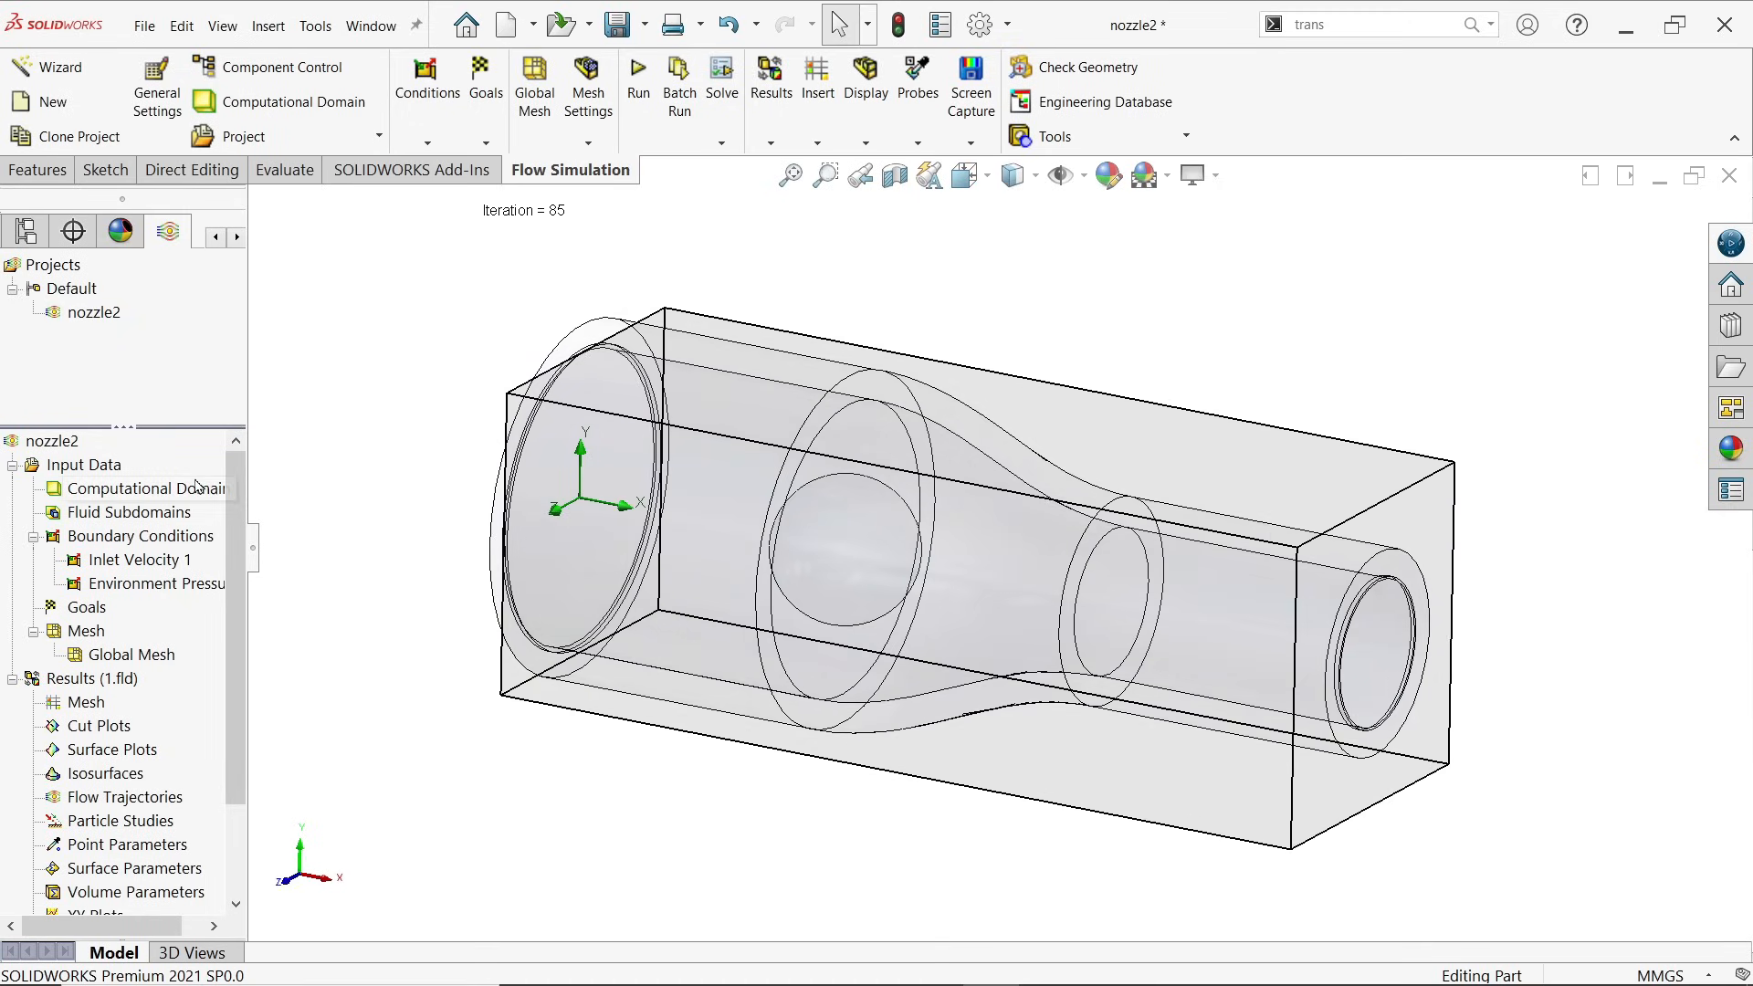
right_click(143, 497)
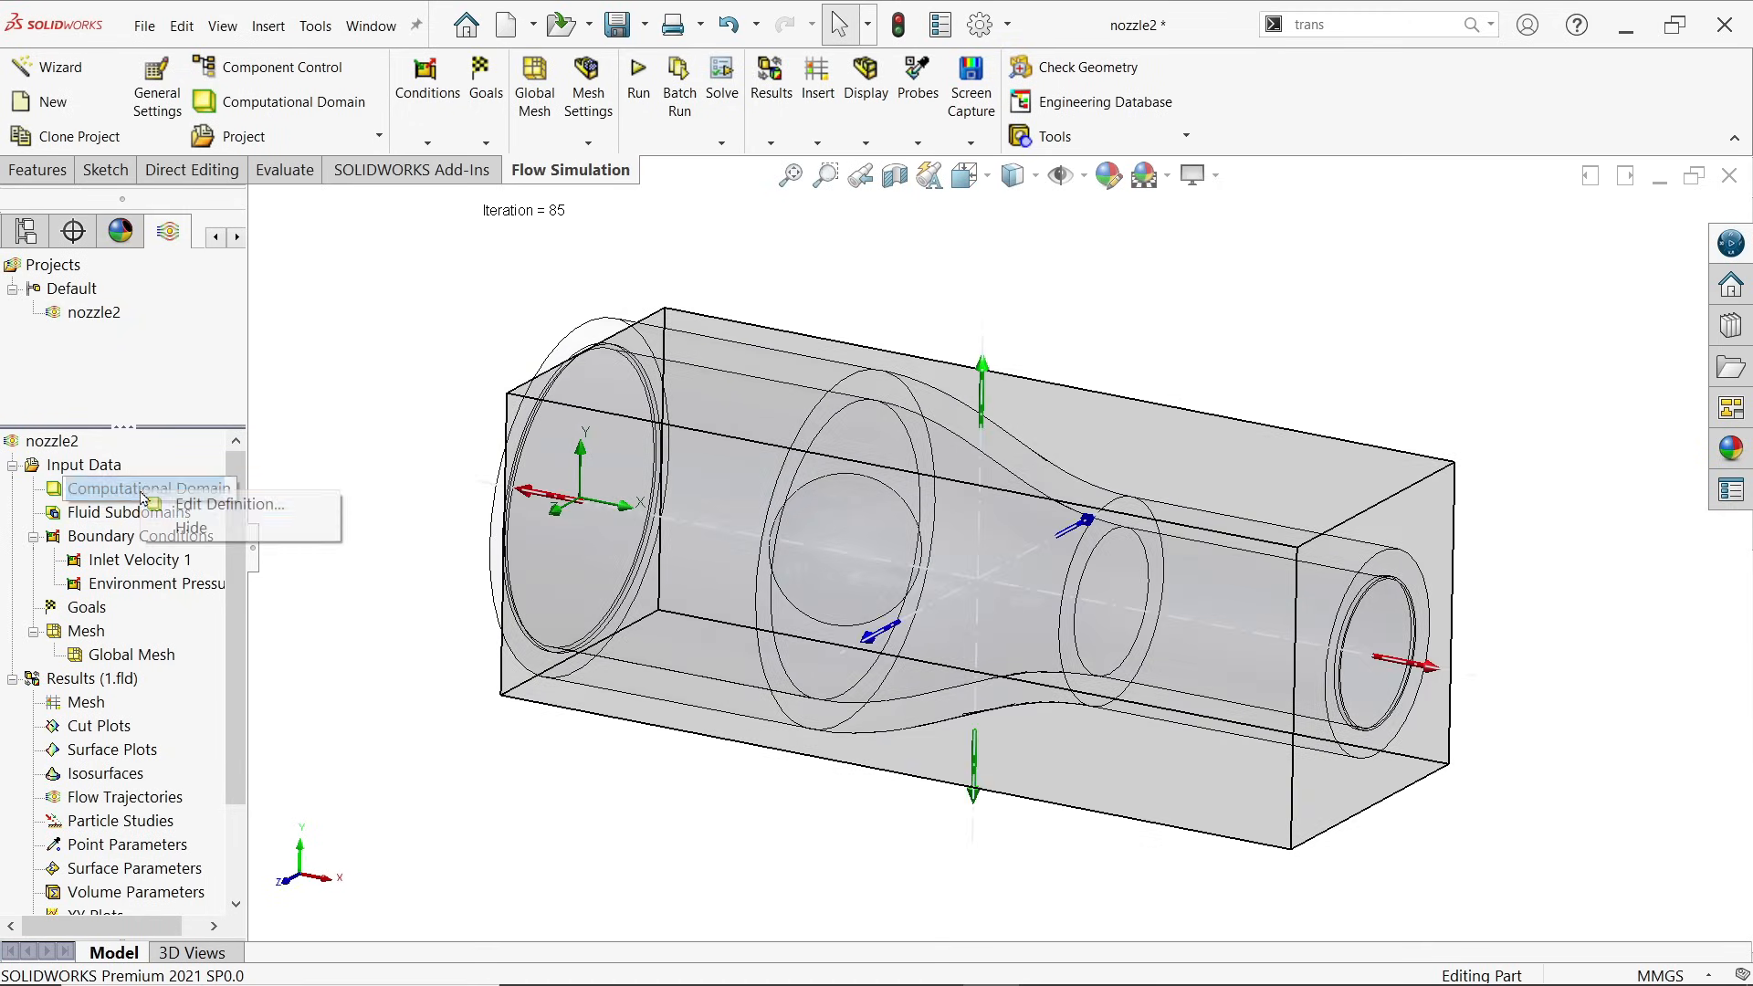
click(192, 522)
middle_drag(406, 475, 402, 493)
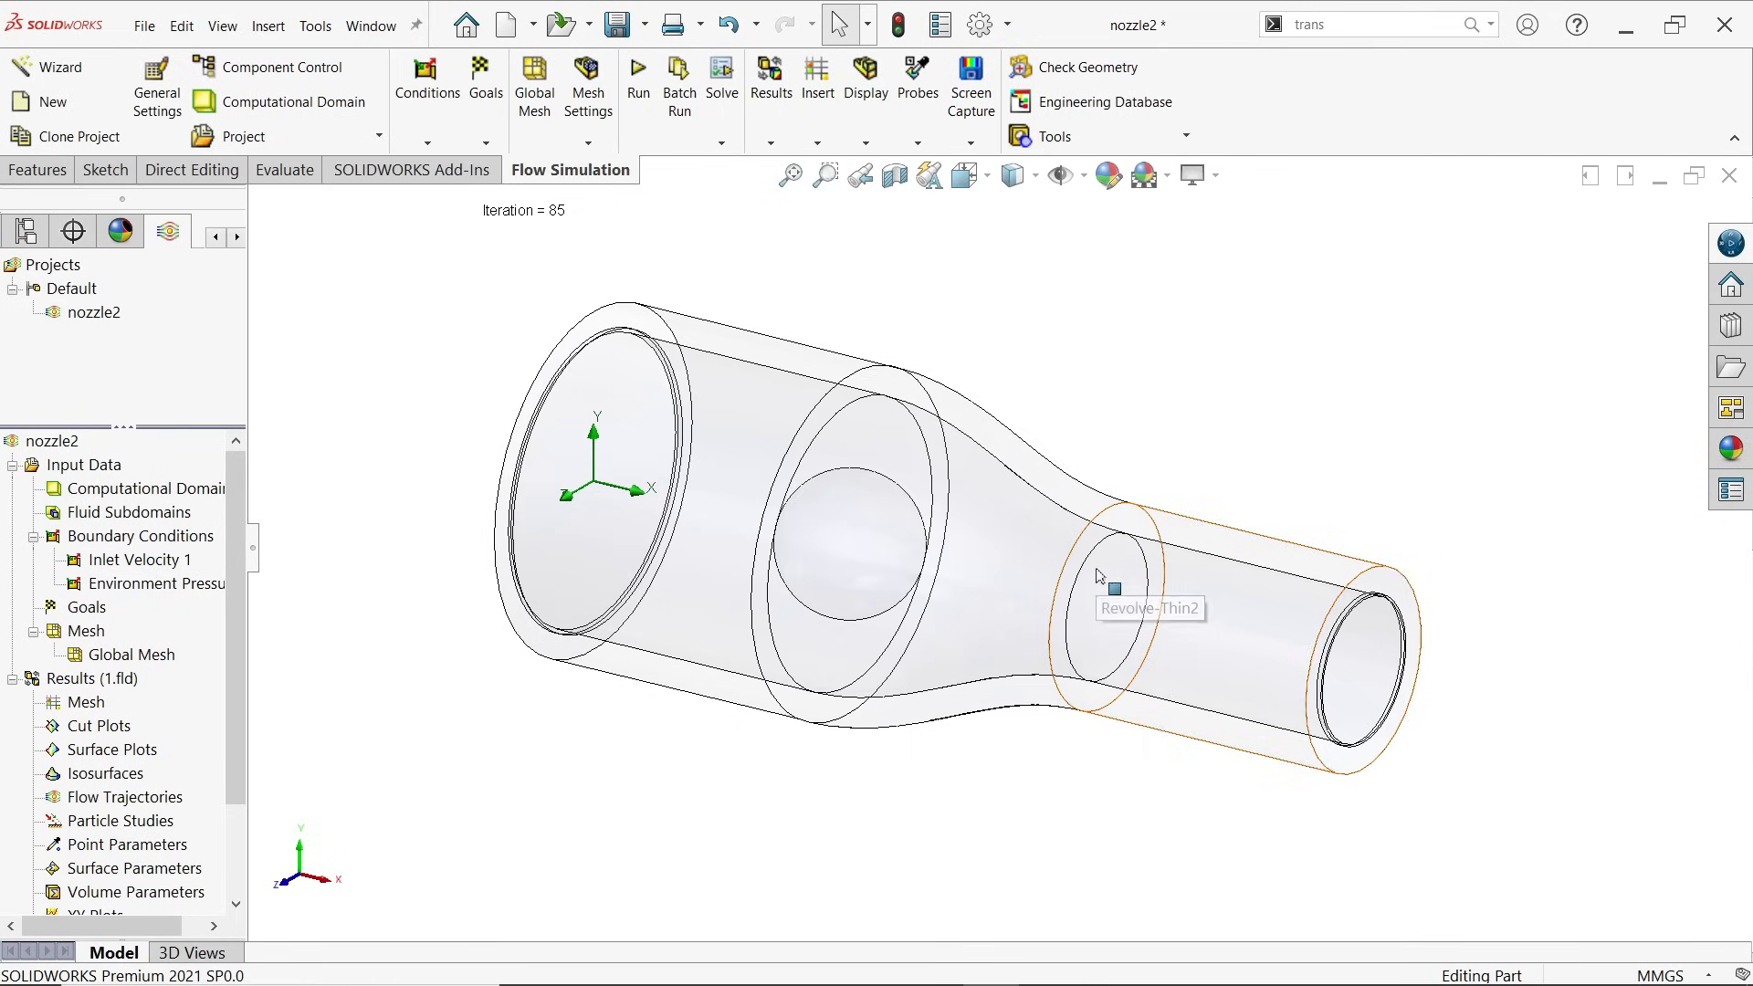
Step: Set the nozzle's model transparency to 0.92 using the Flow Simulation display options
click(917, 144)
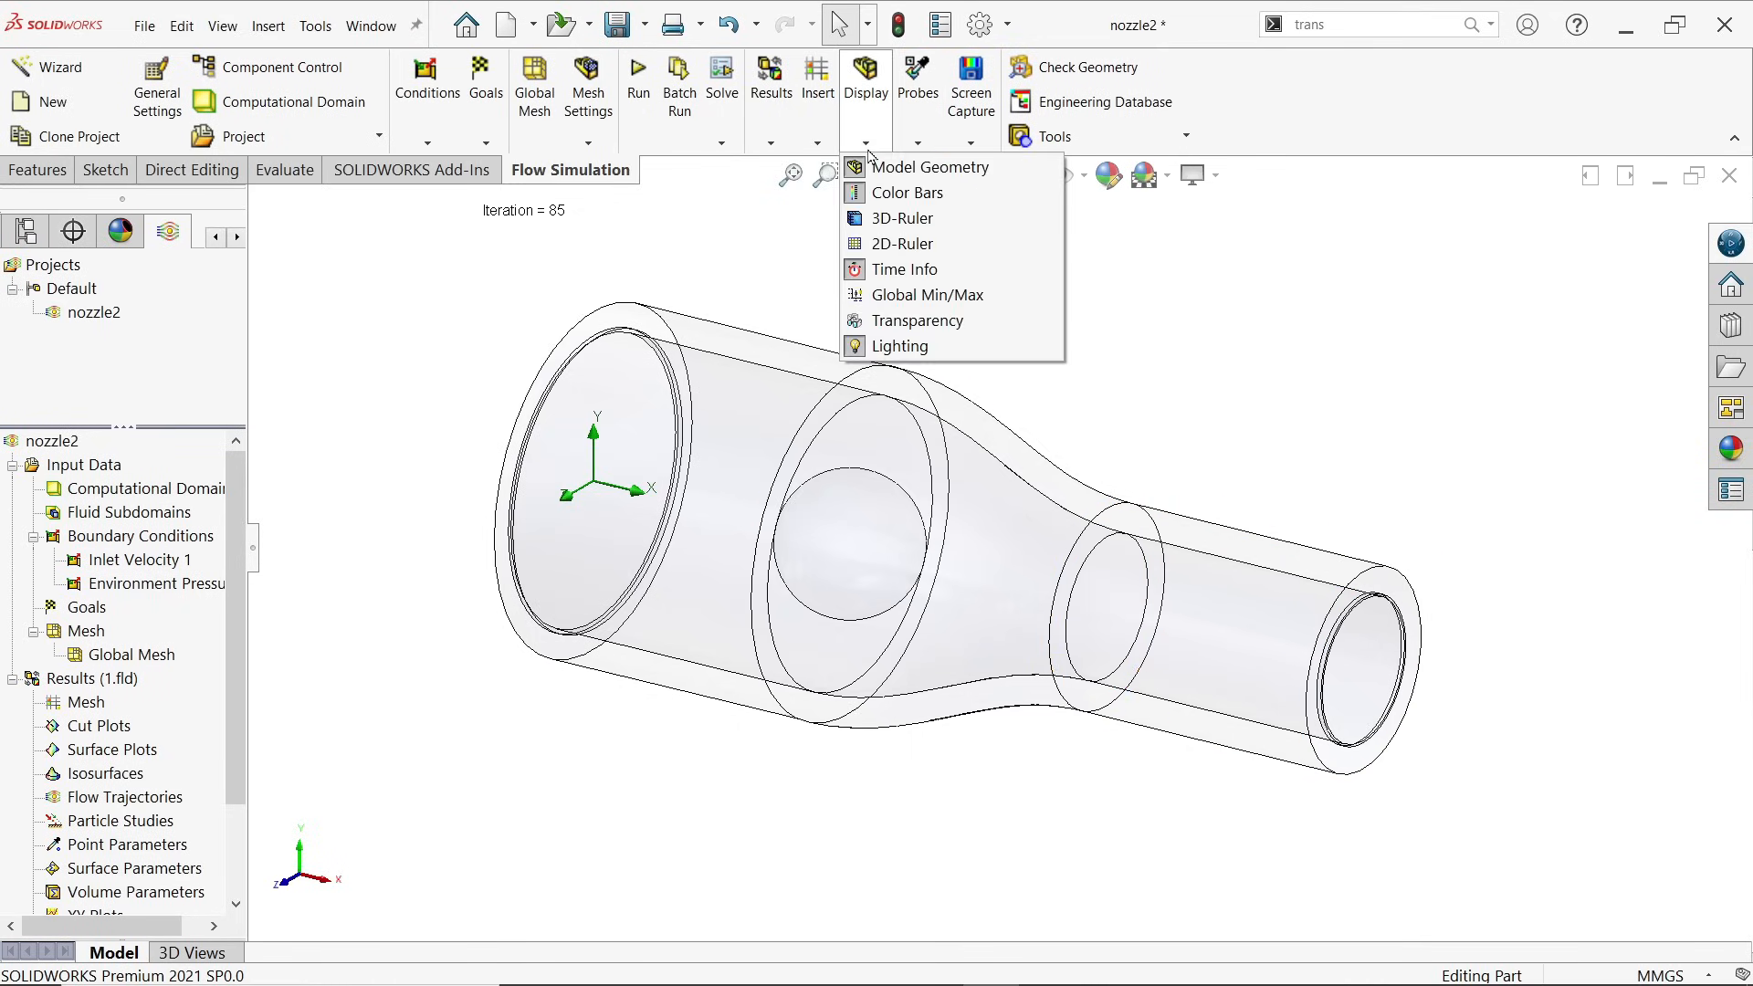
click(893, 324)
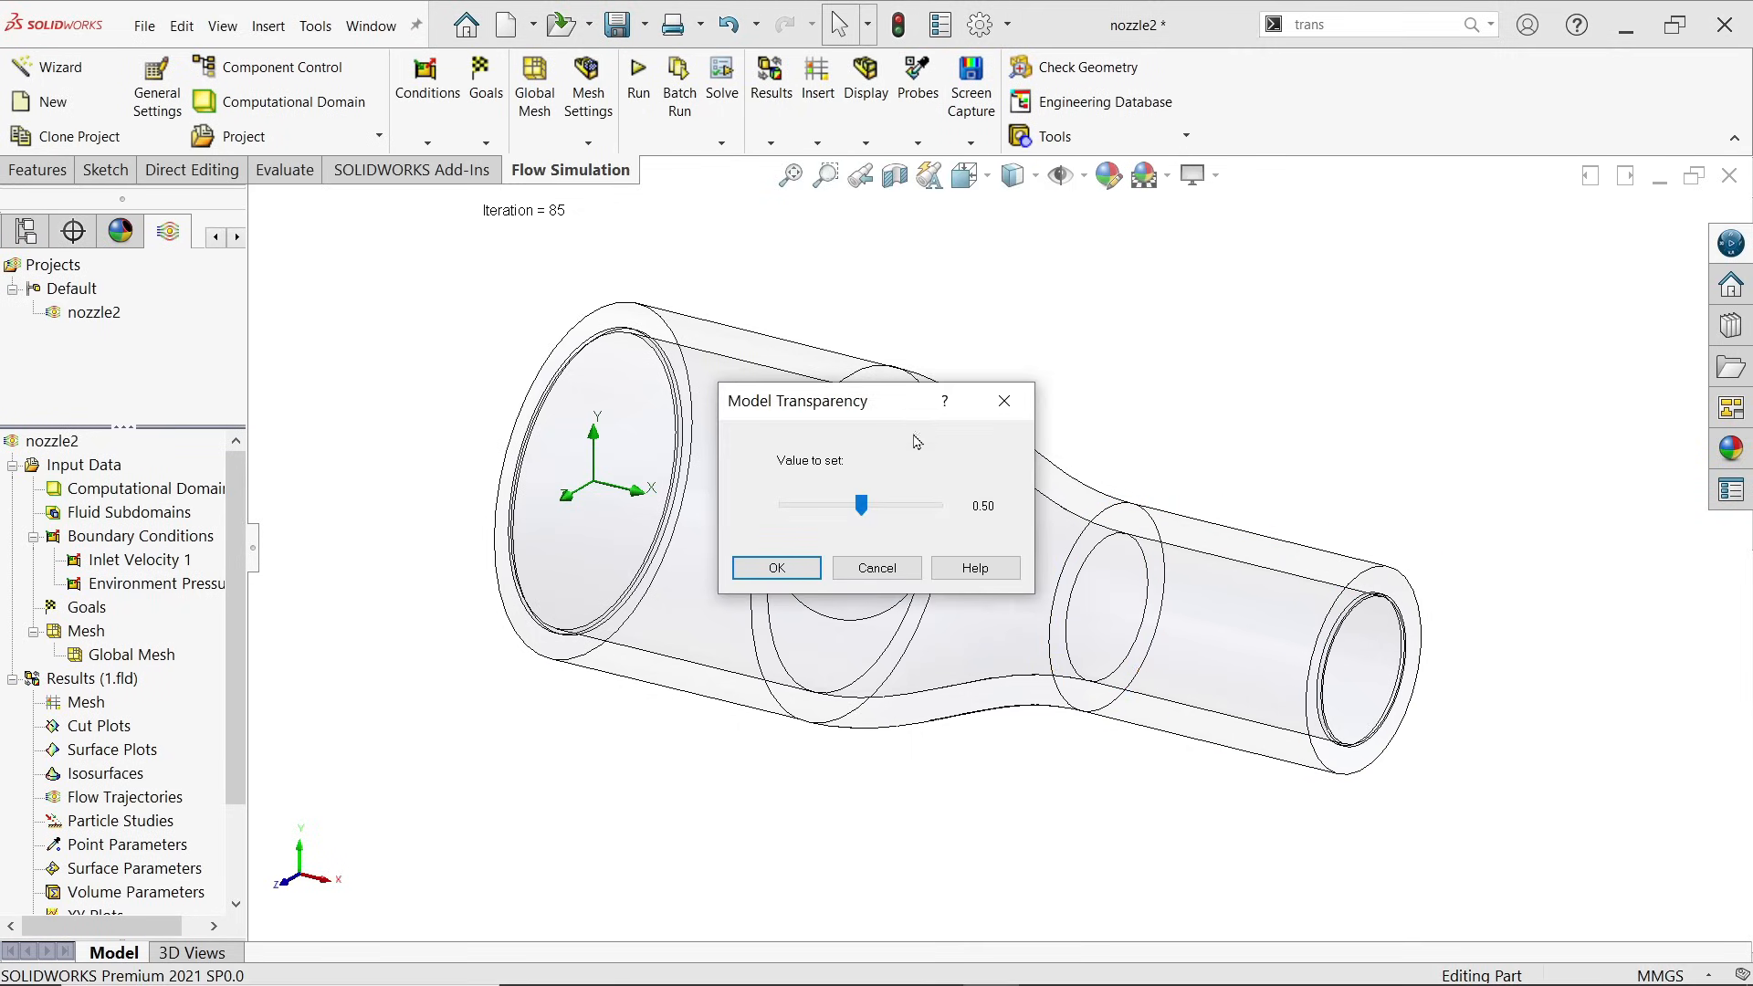
drag(861, 511, 925, 514)
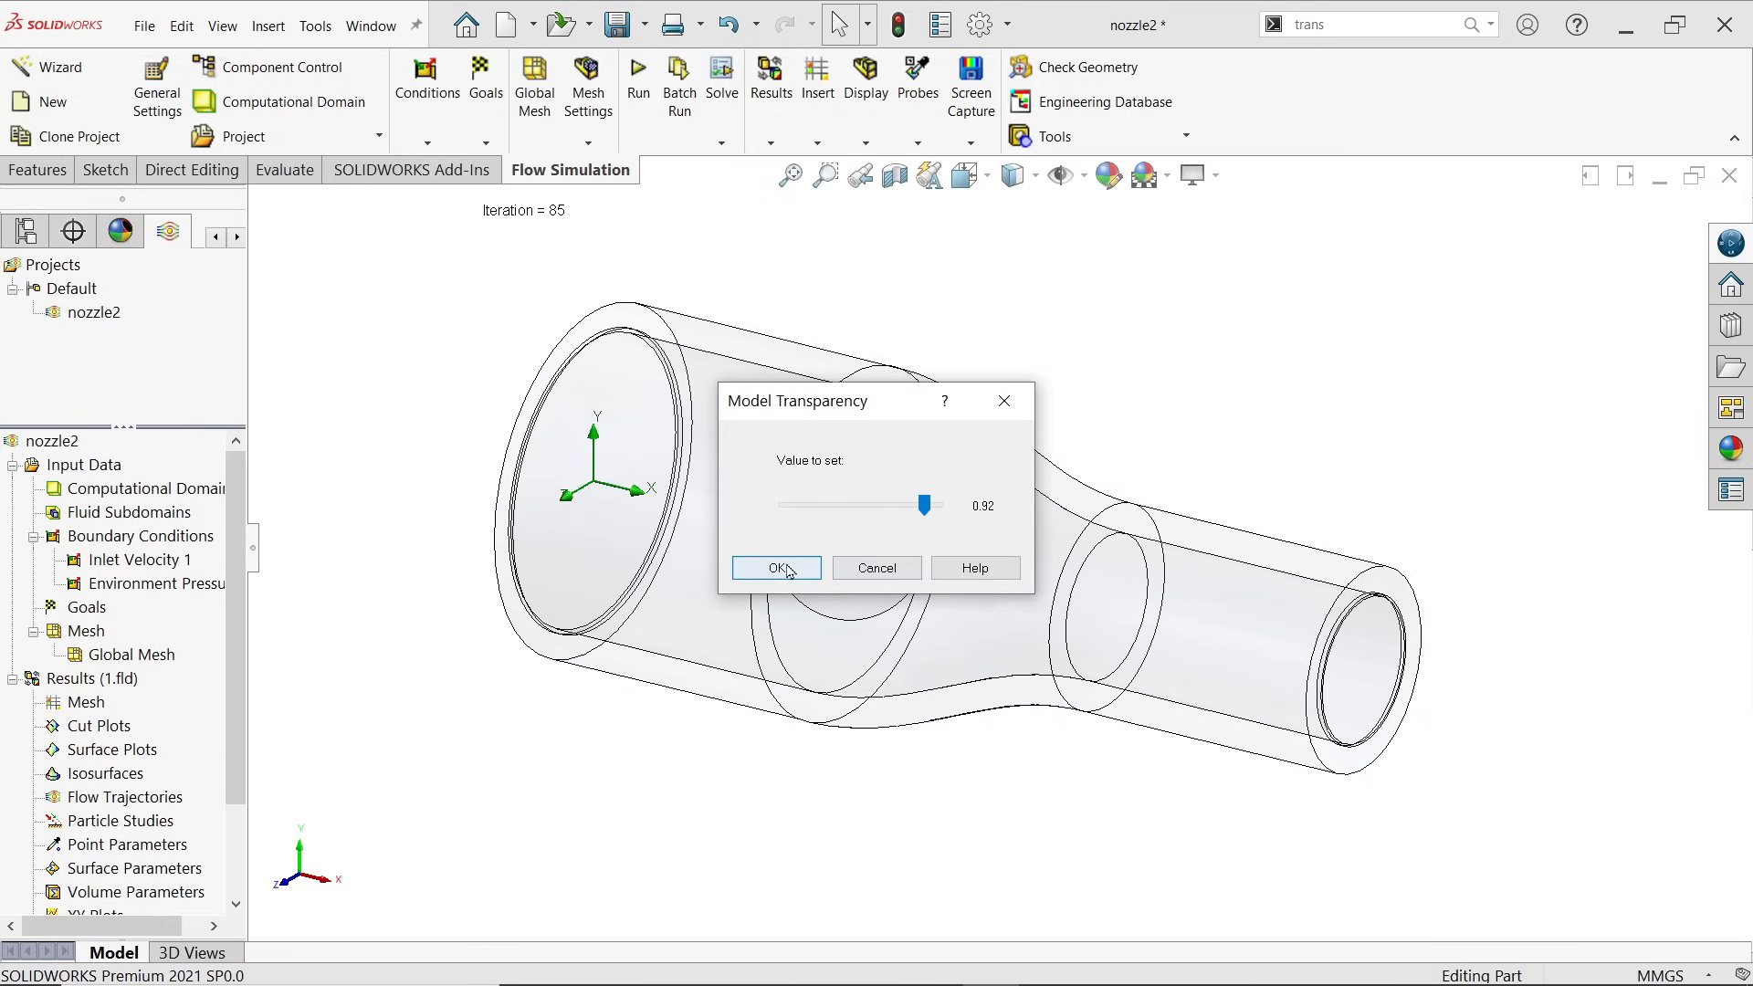
click(777, 568)
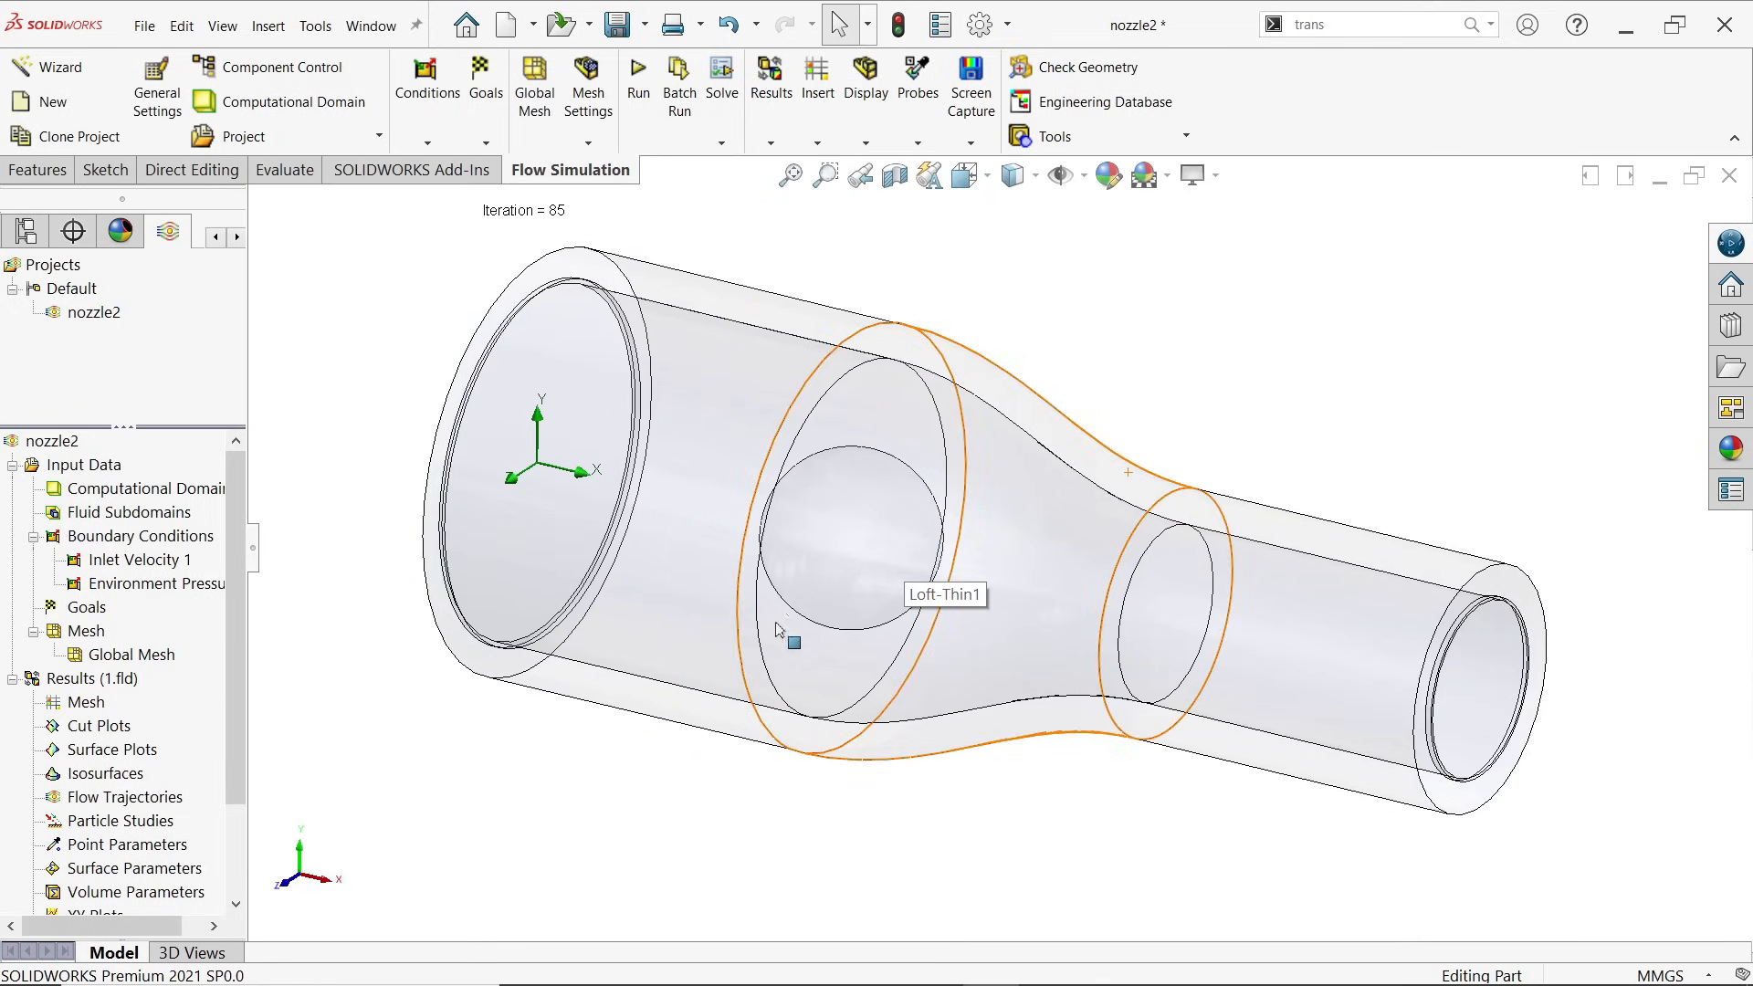
Step: Consult the flow simulation1.PNG question sheet and insert surface parameters with the LID2 face at the nozzle outlet selected
key(alt+Tab)
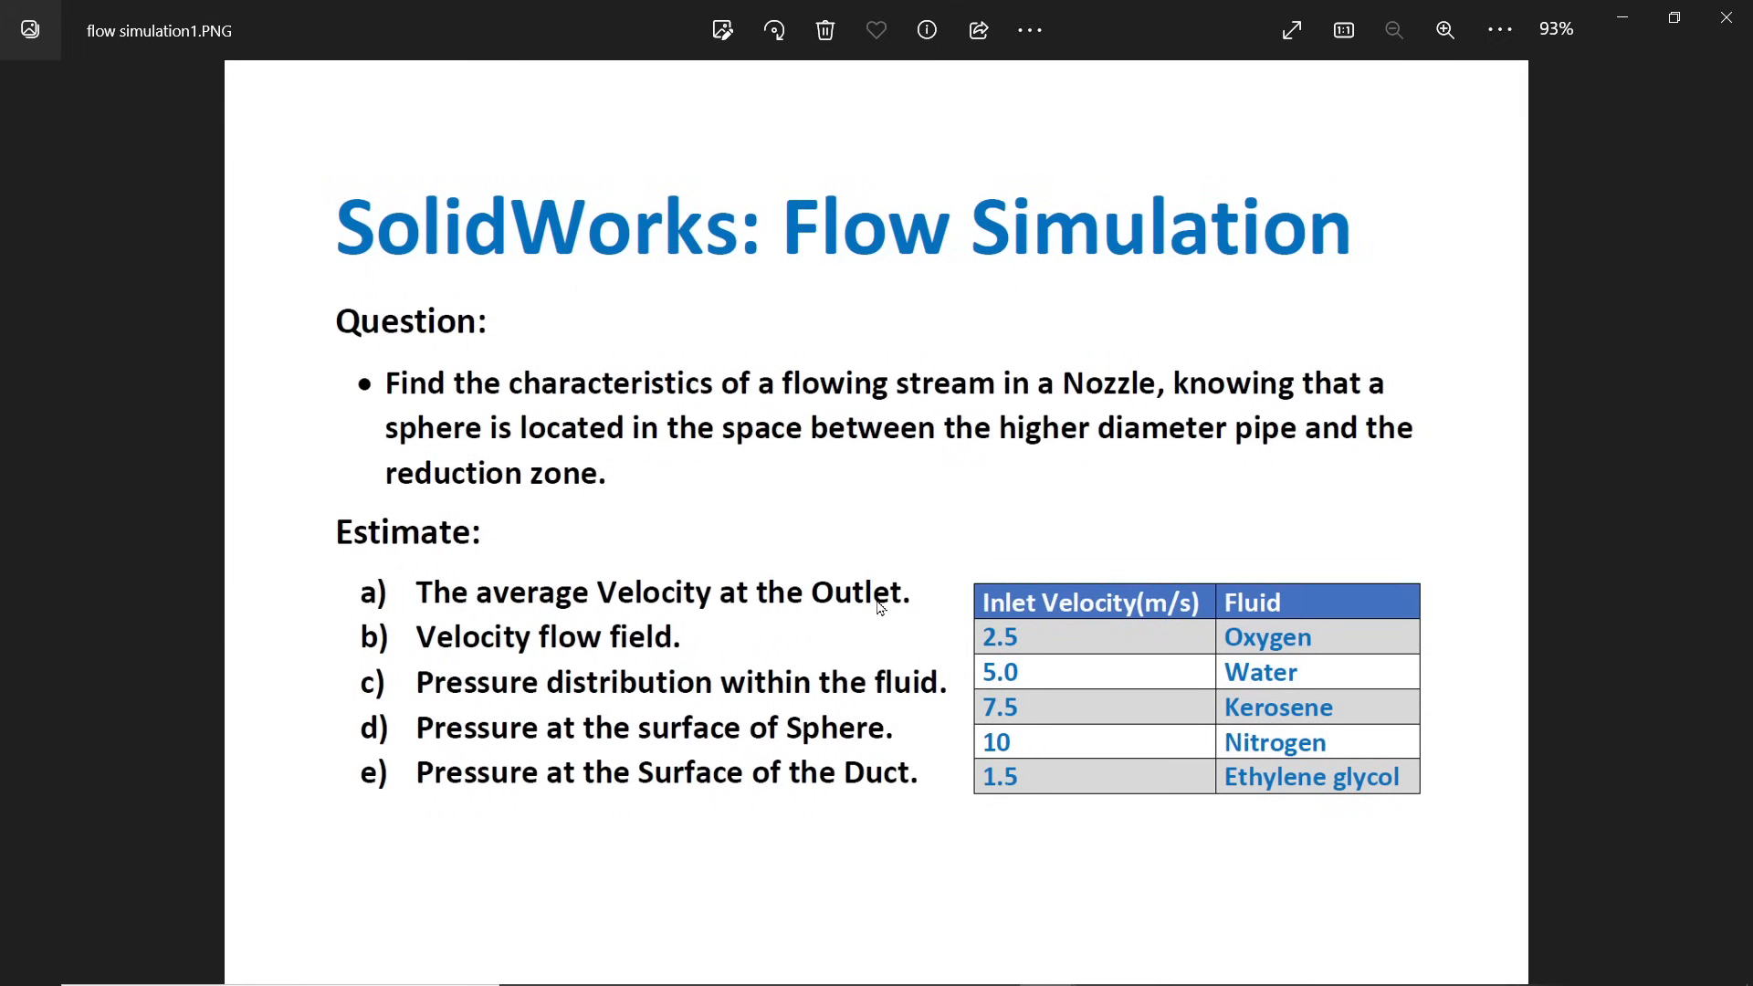
click(1625, 17)
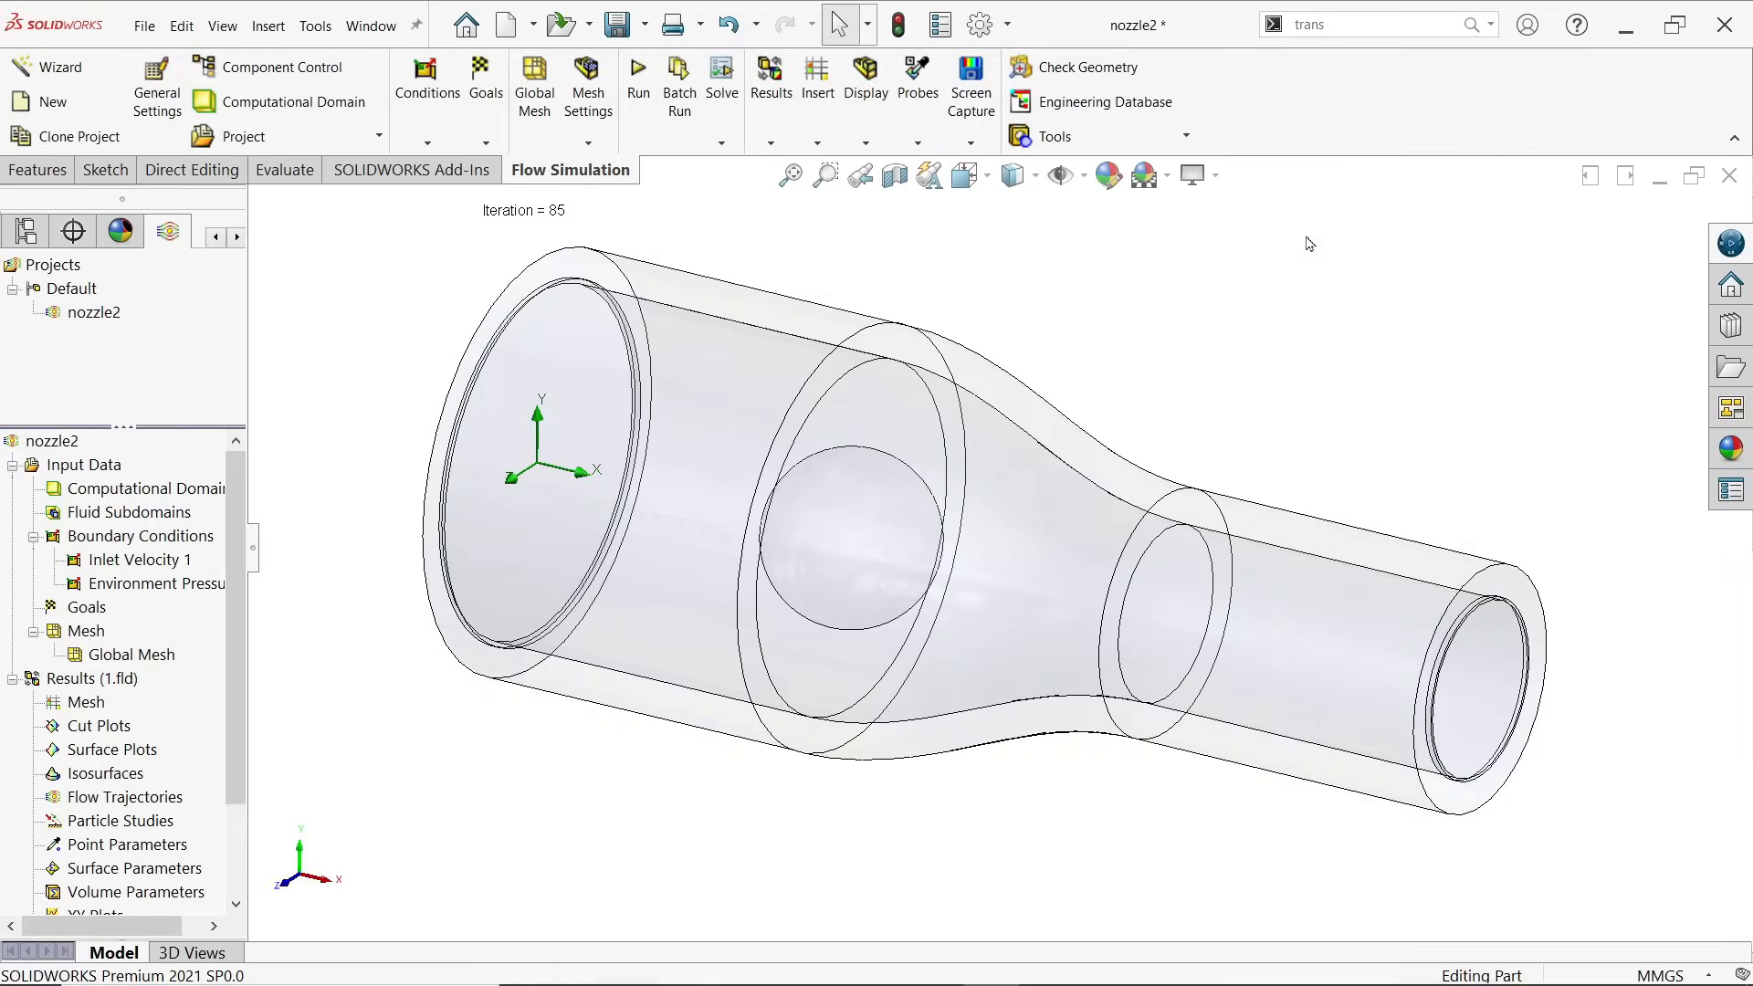
scroll(232, 753, down, 2)
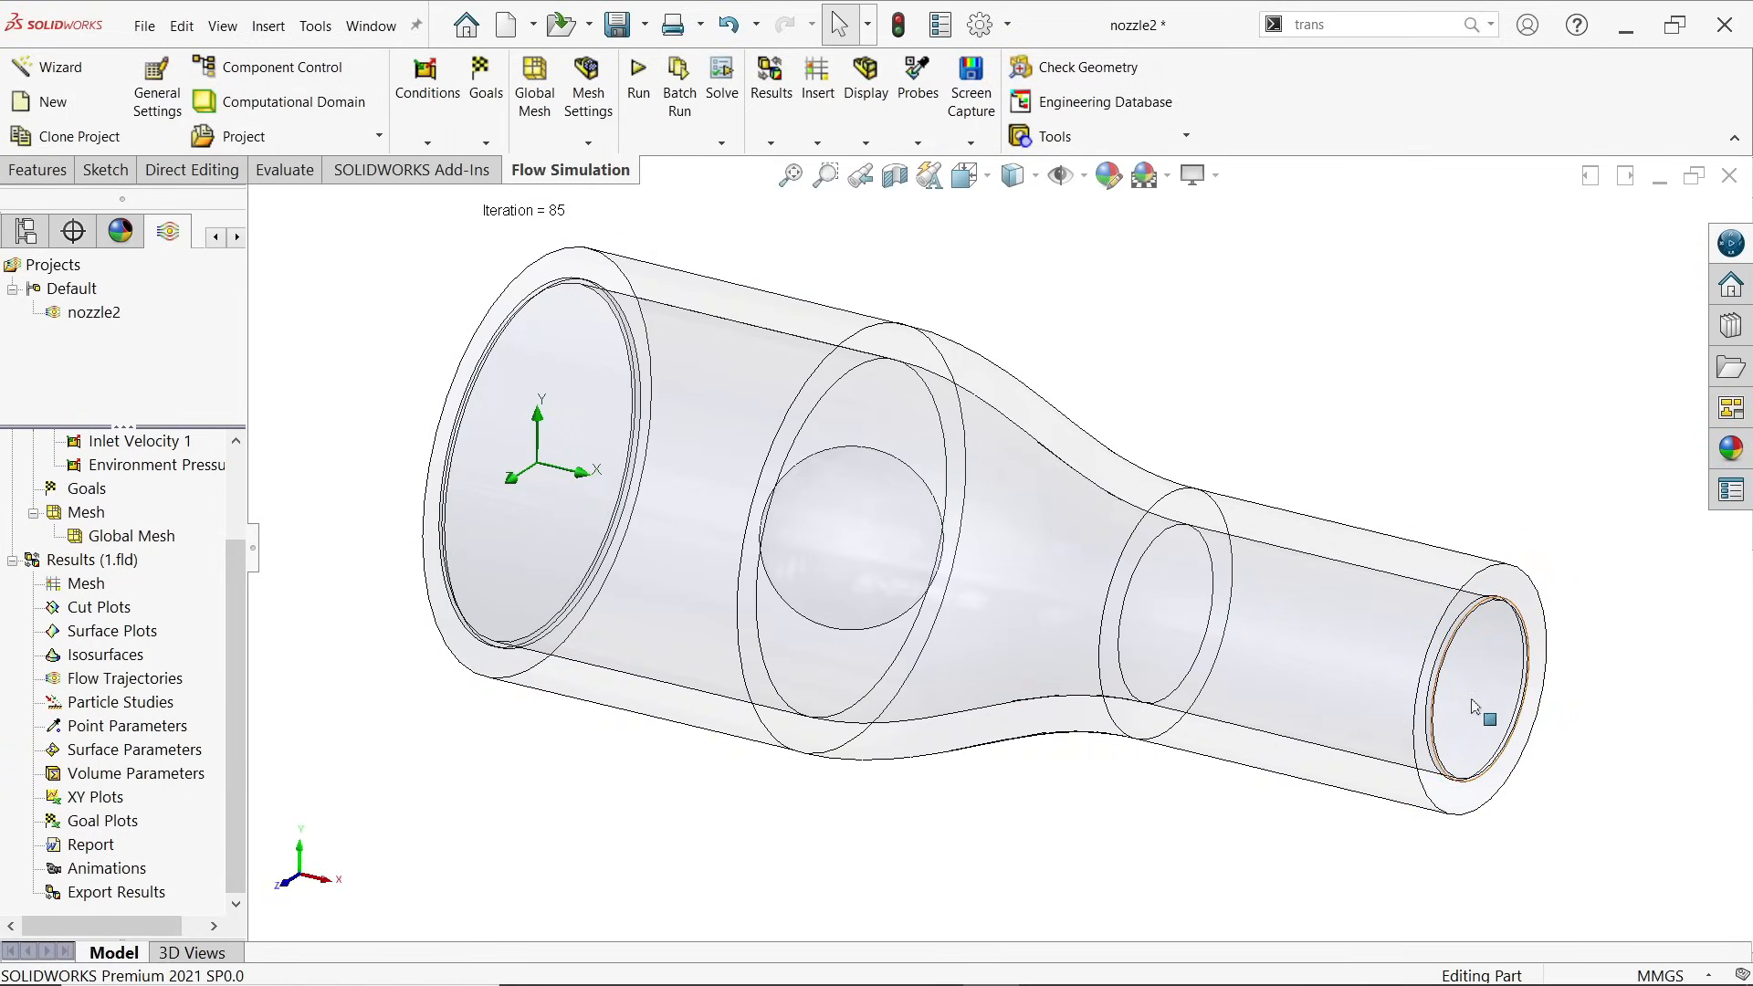
right_click(142, 756)
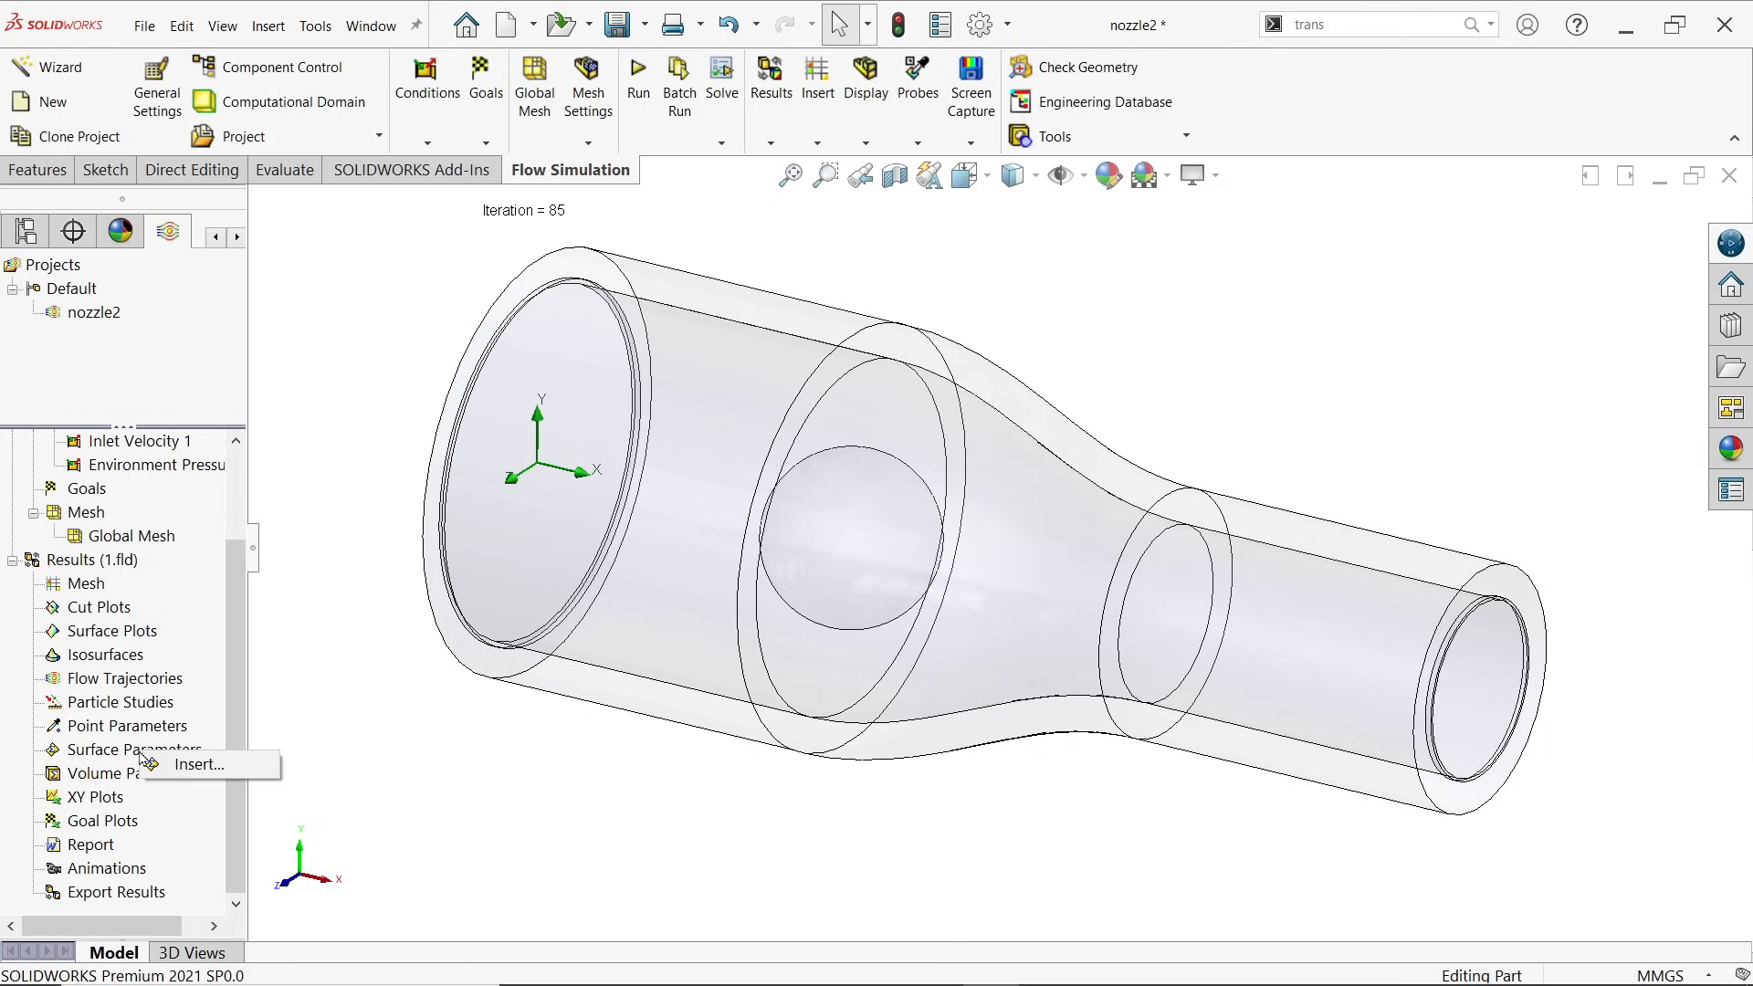
click(192, 765)
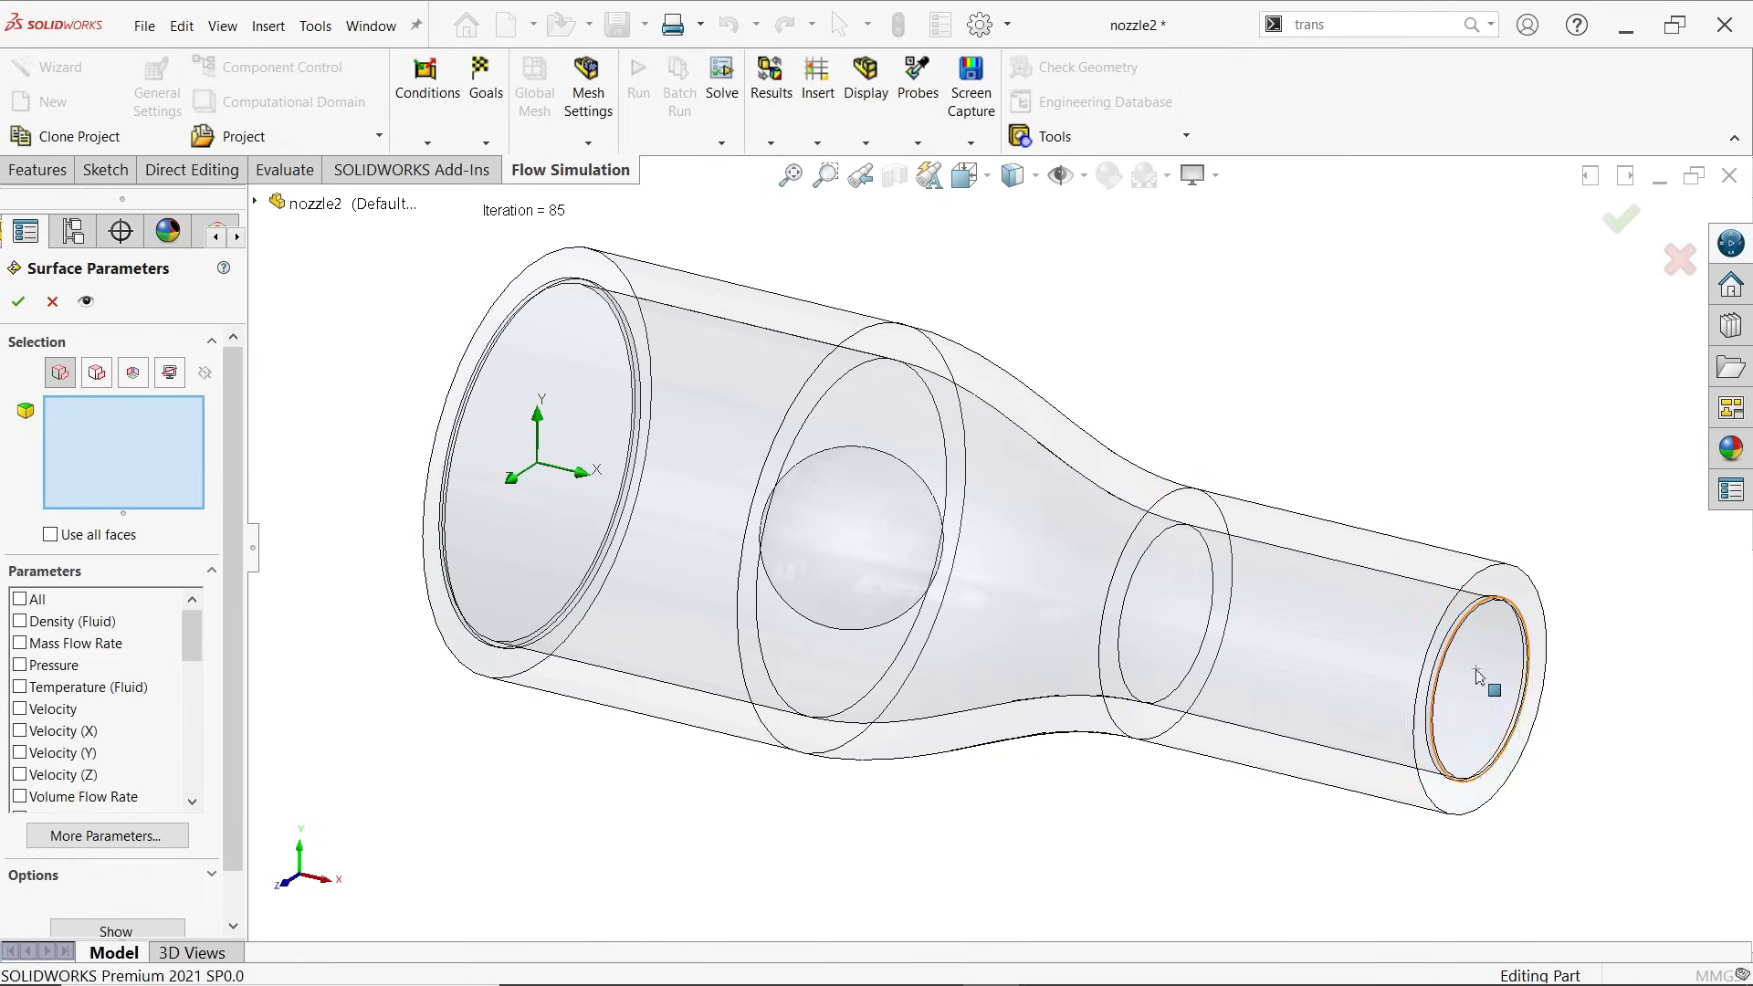
right_click(1480, 676)
click(1510, 731)
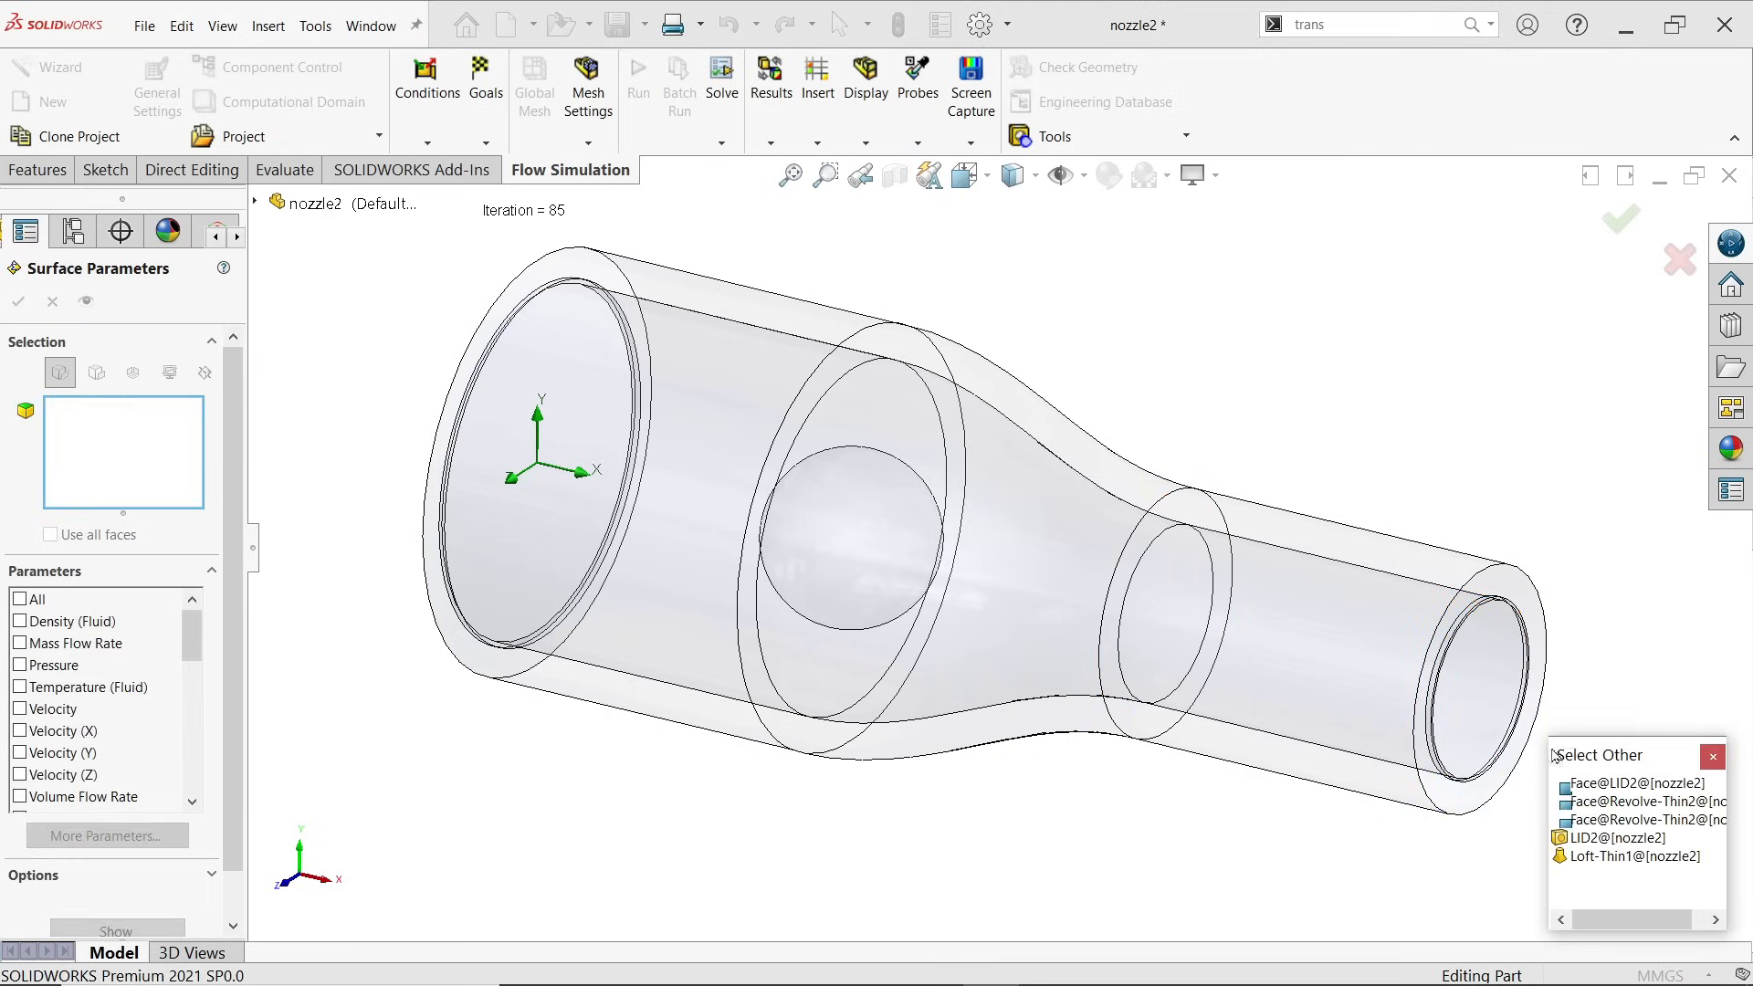
click(1612, 785)
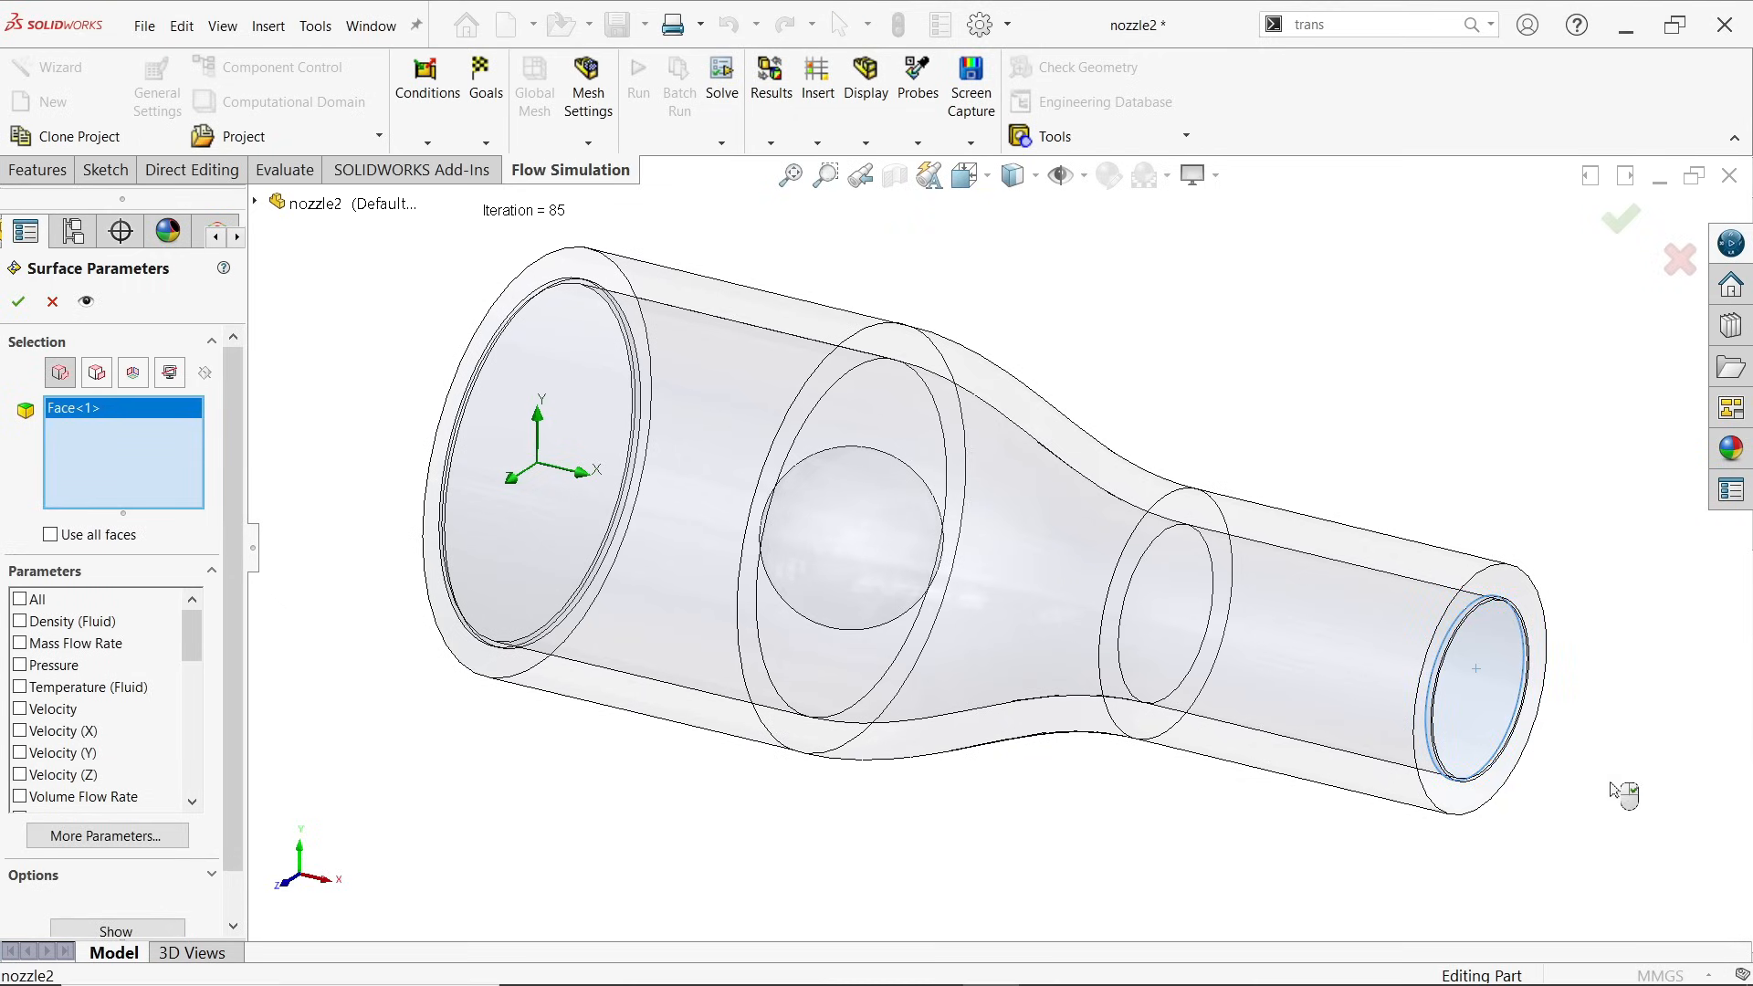
Step: Show the Velocity results for the selected outlet face, move their callout above the outlet, and accept the surface parameters
click(20, 710)
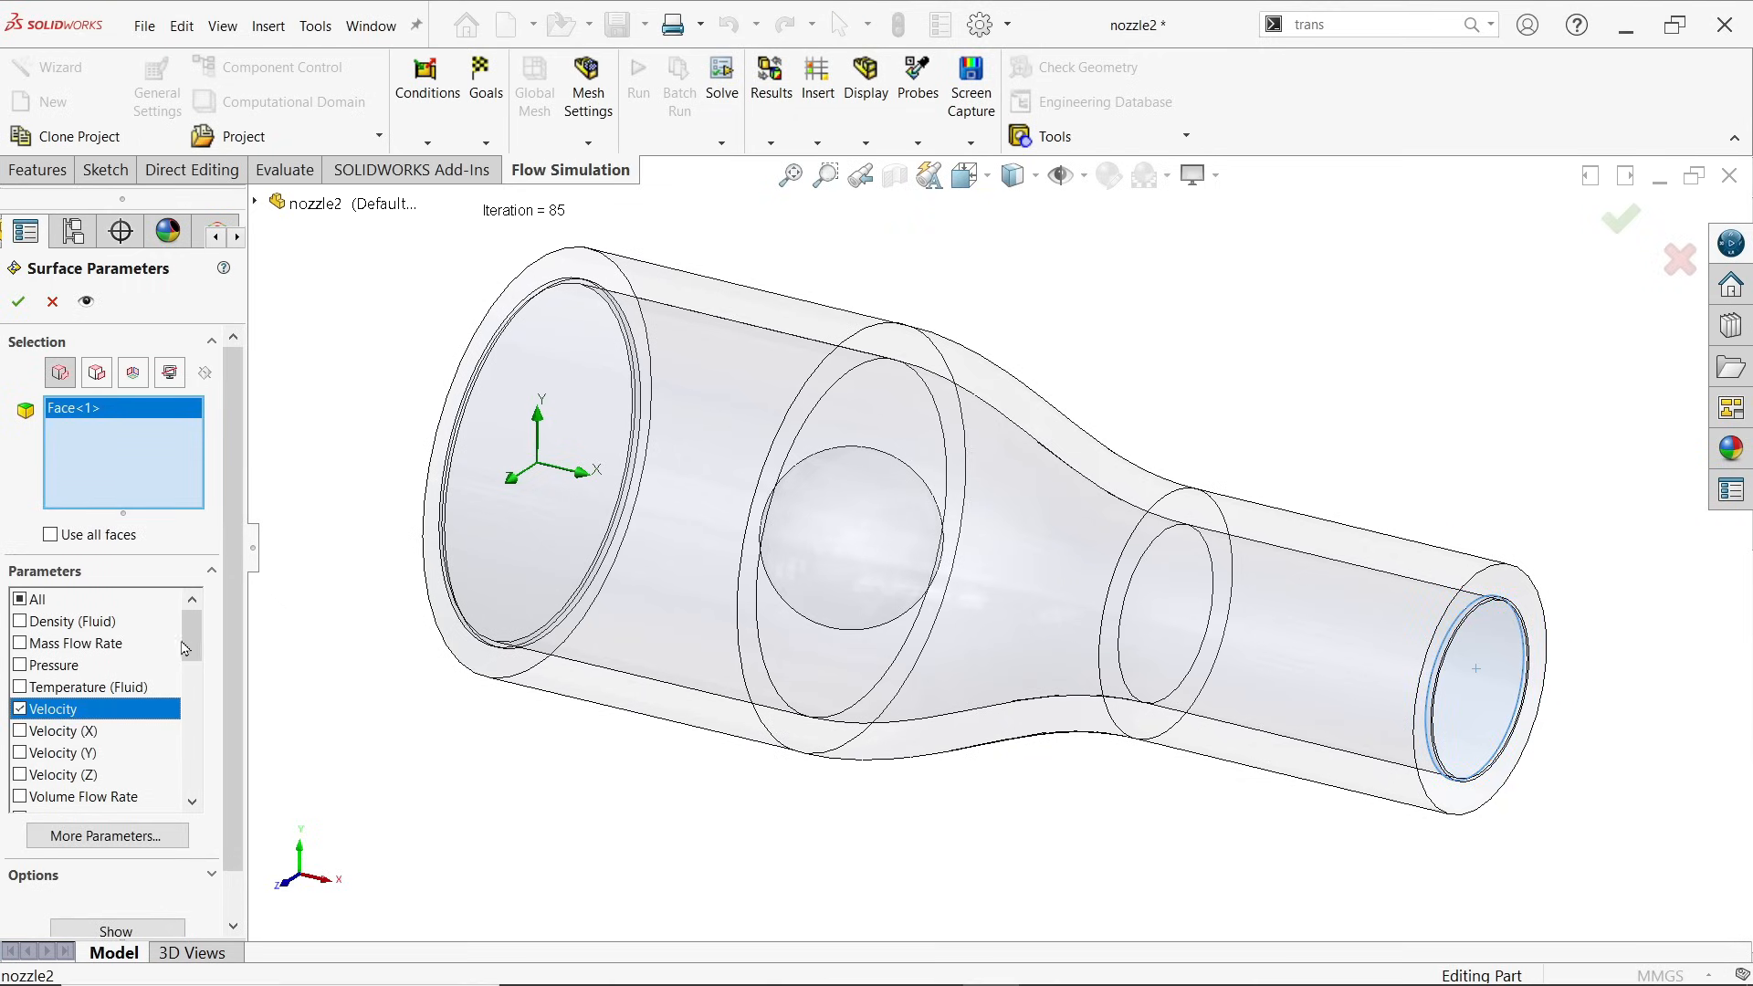
scroll(229, 694, down, 1)
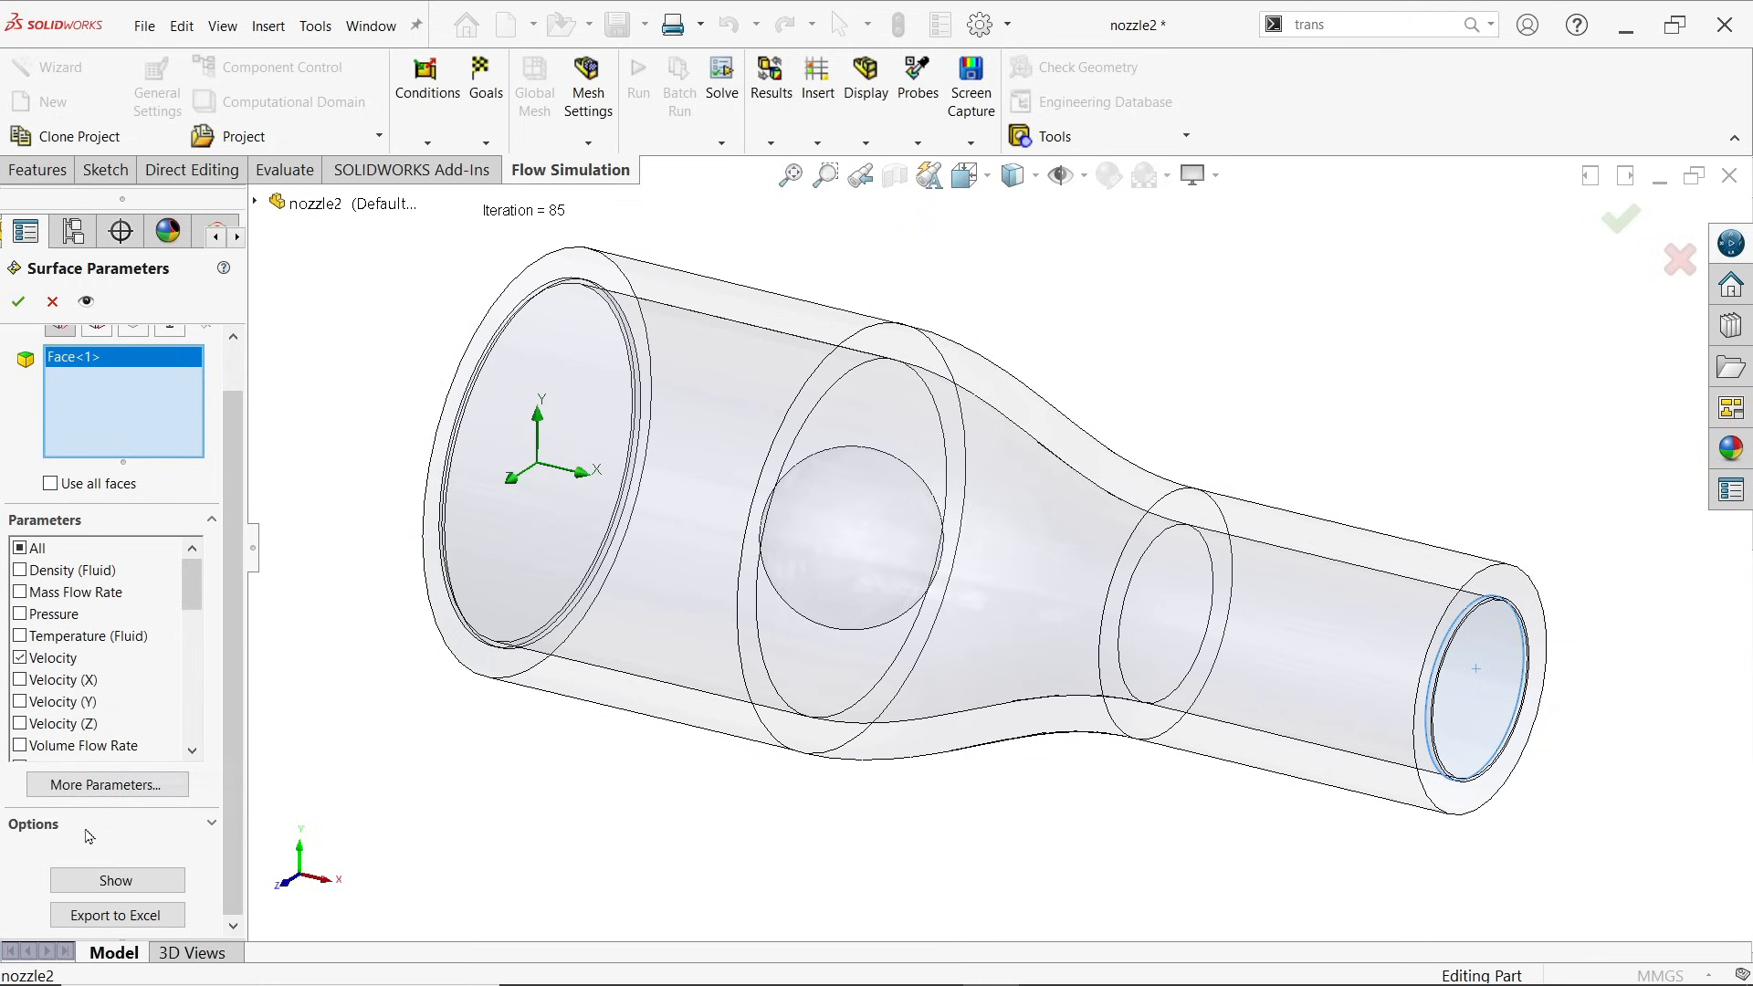
click(91, 881)
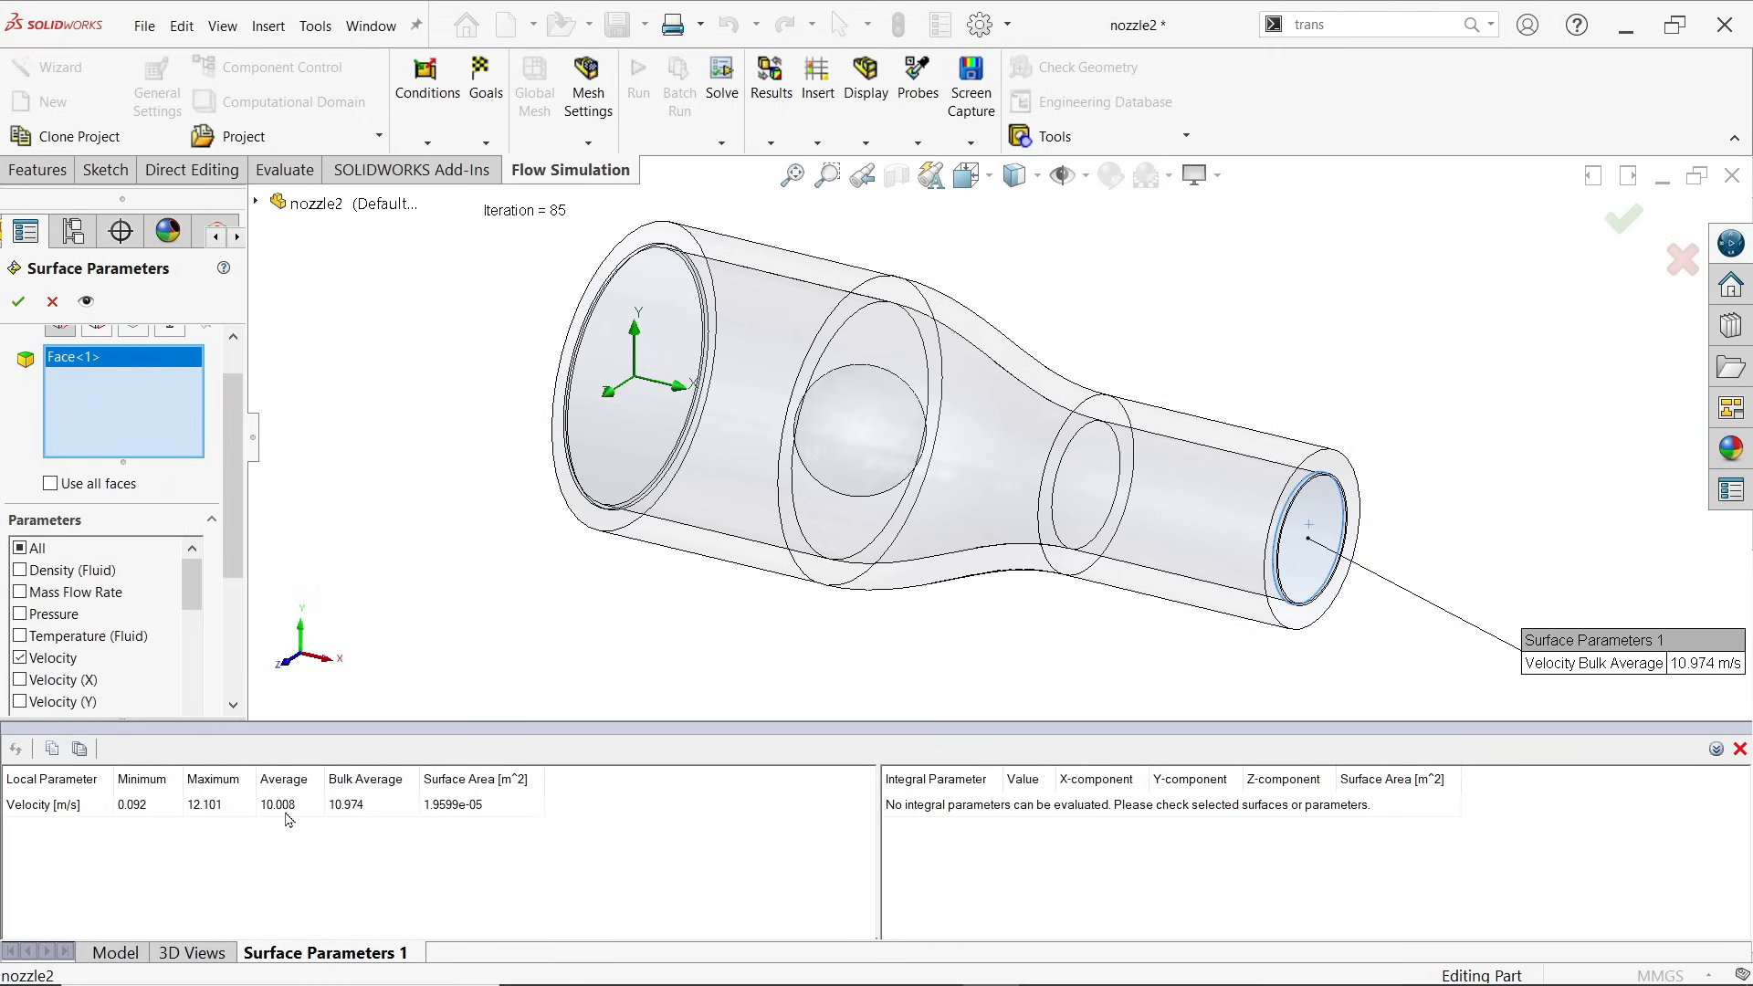
drag(1566, 646, 1468, 394)
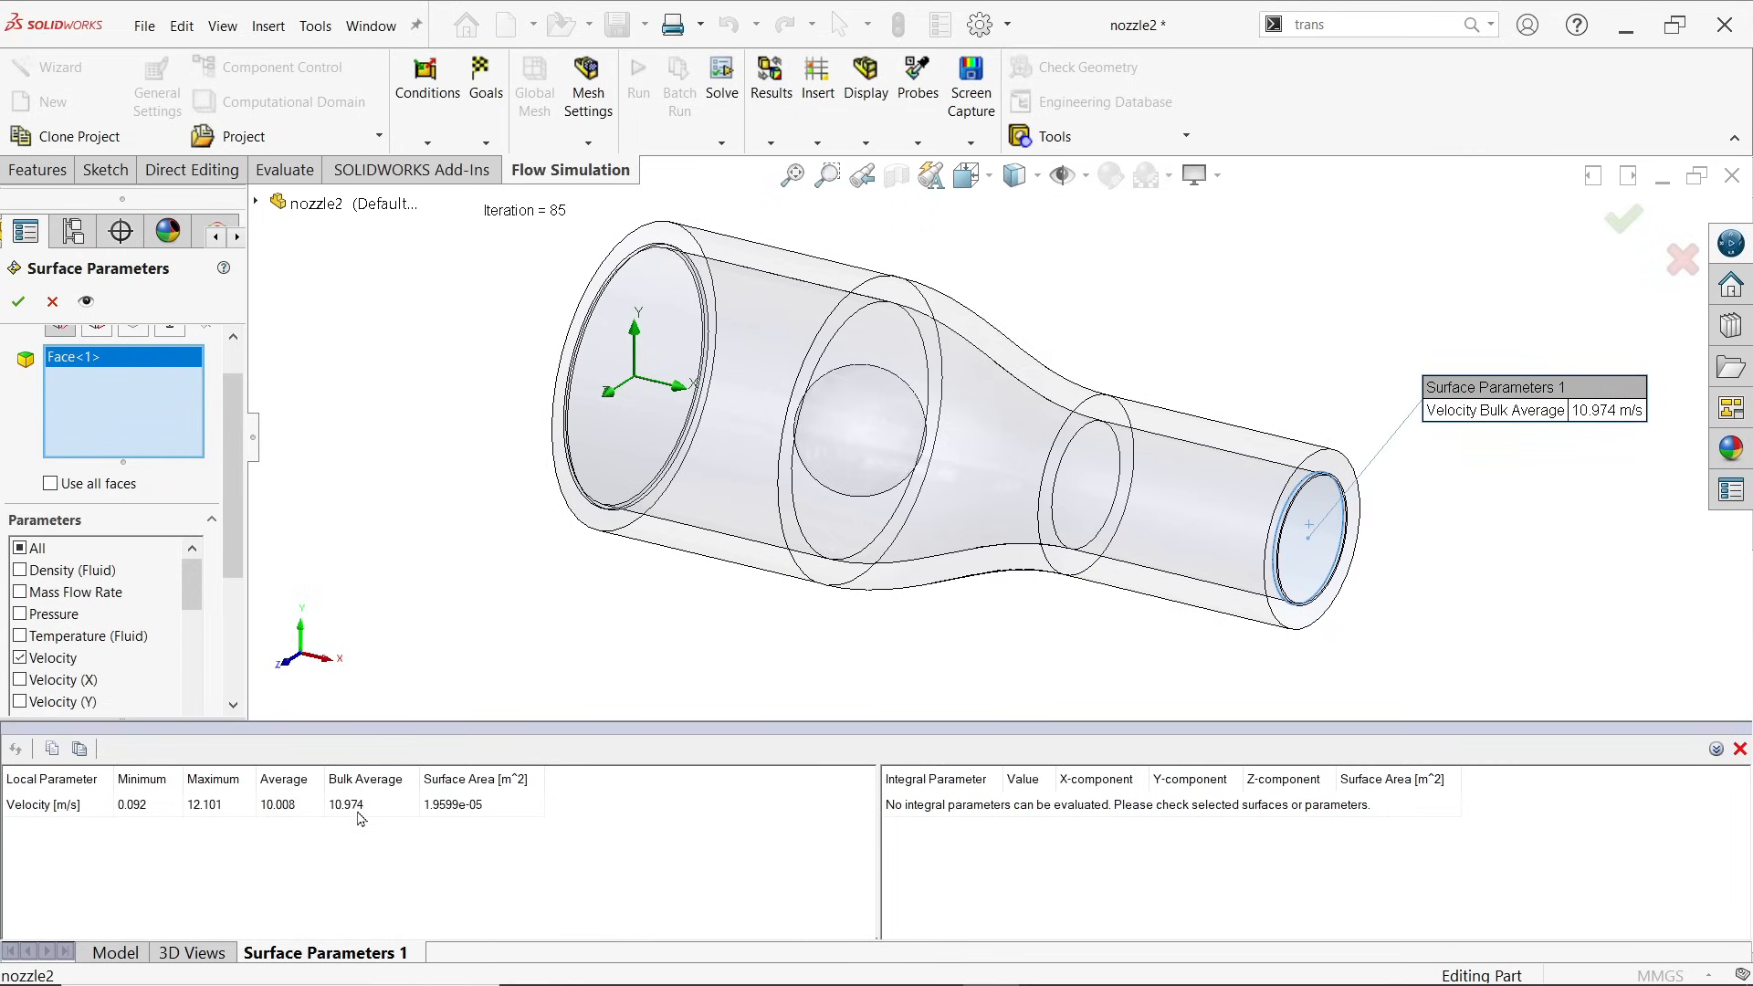
click(18, 304)
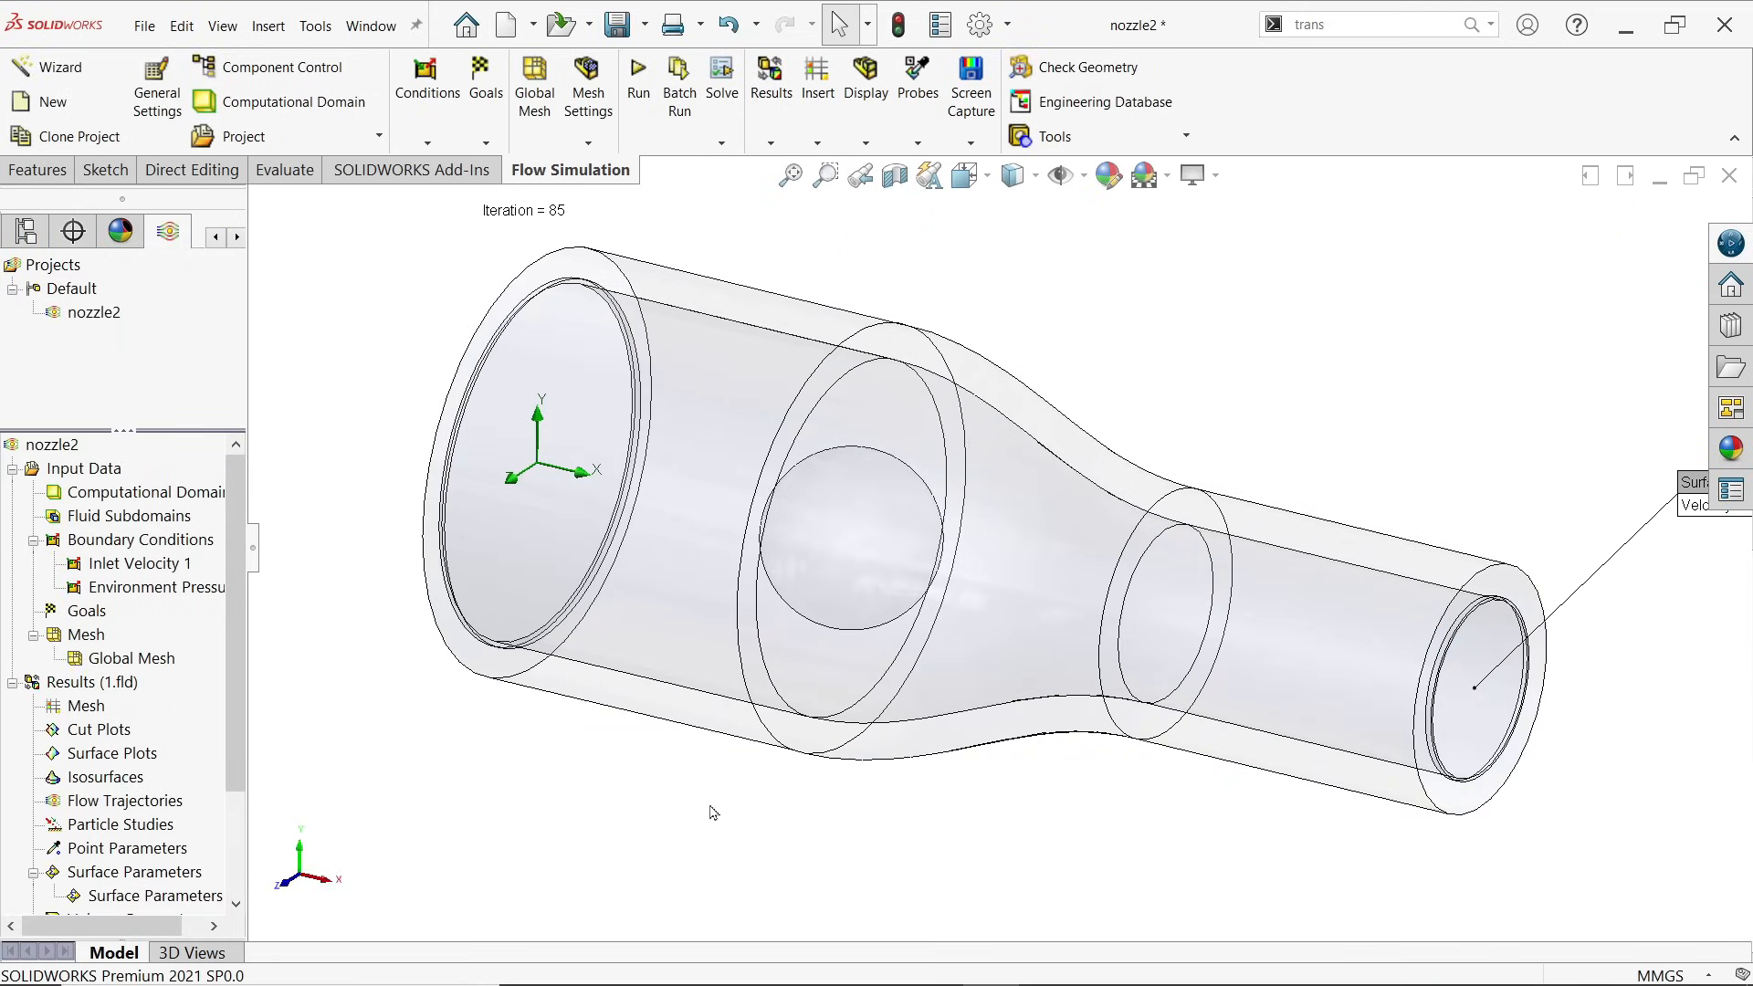
Step: Recheck the flow simulation1.PNG question sheet and rename the outlet's surface parameters result as "outlet velocity"
key(alt+Tab)
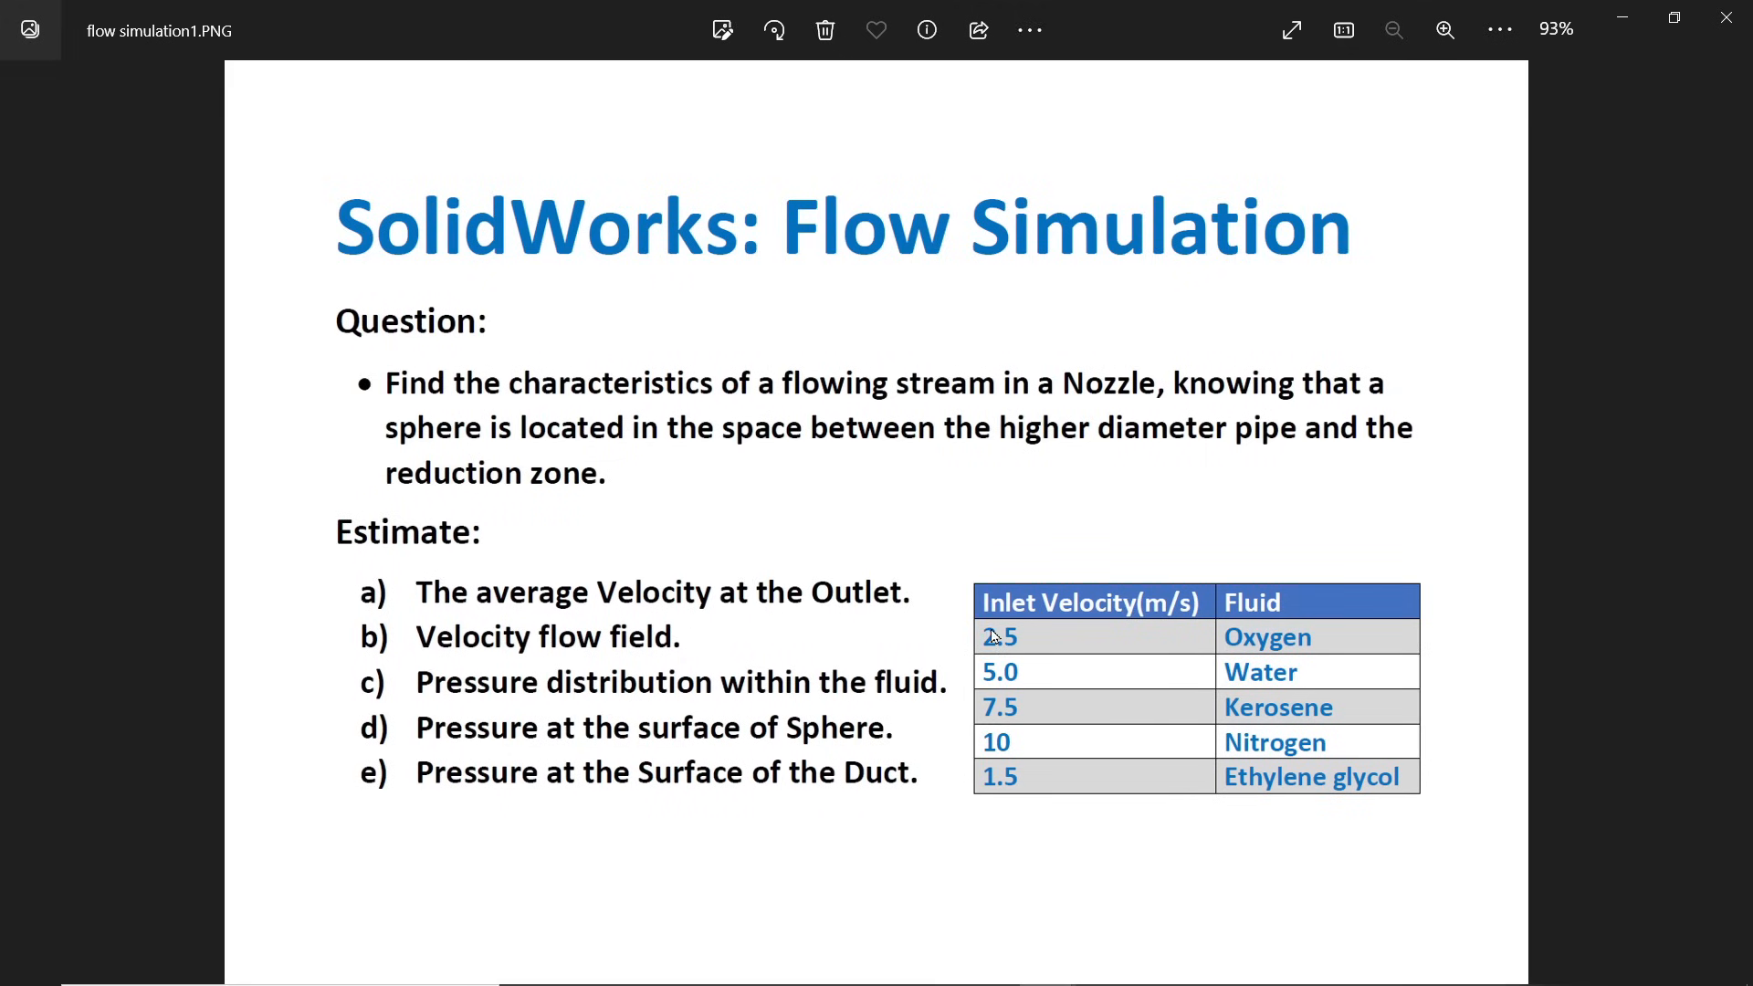
click(1622, 17)
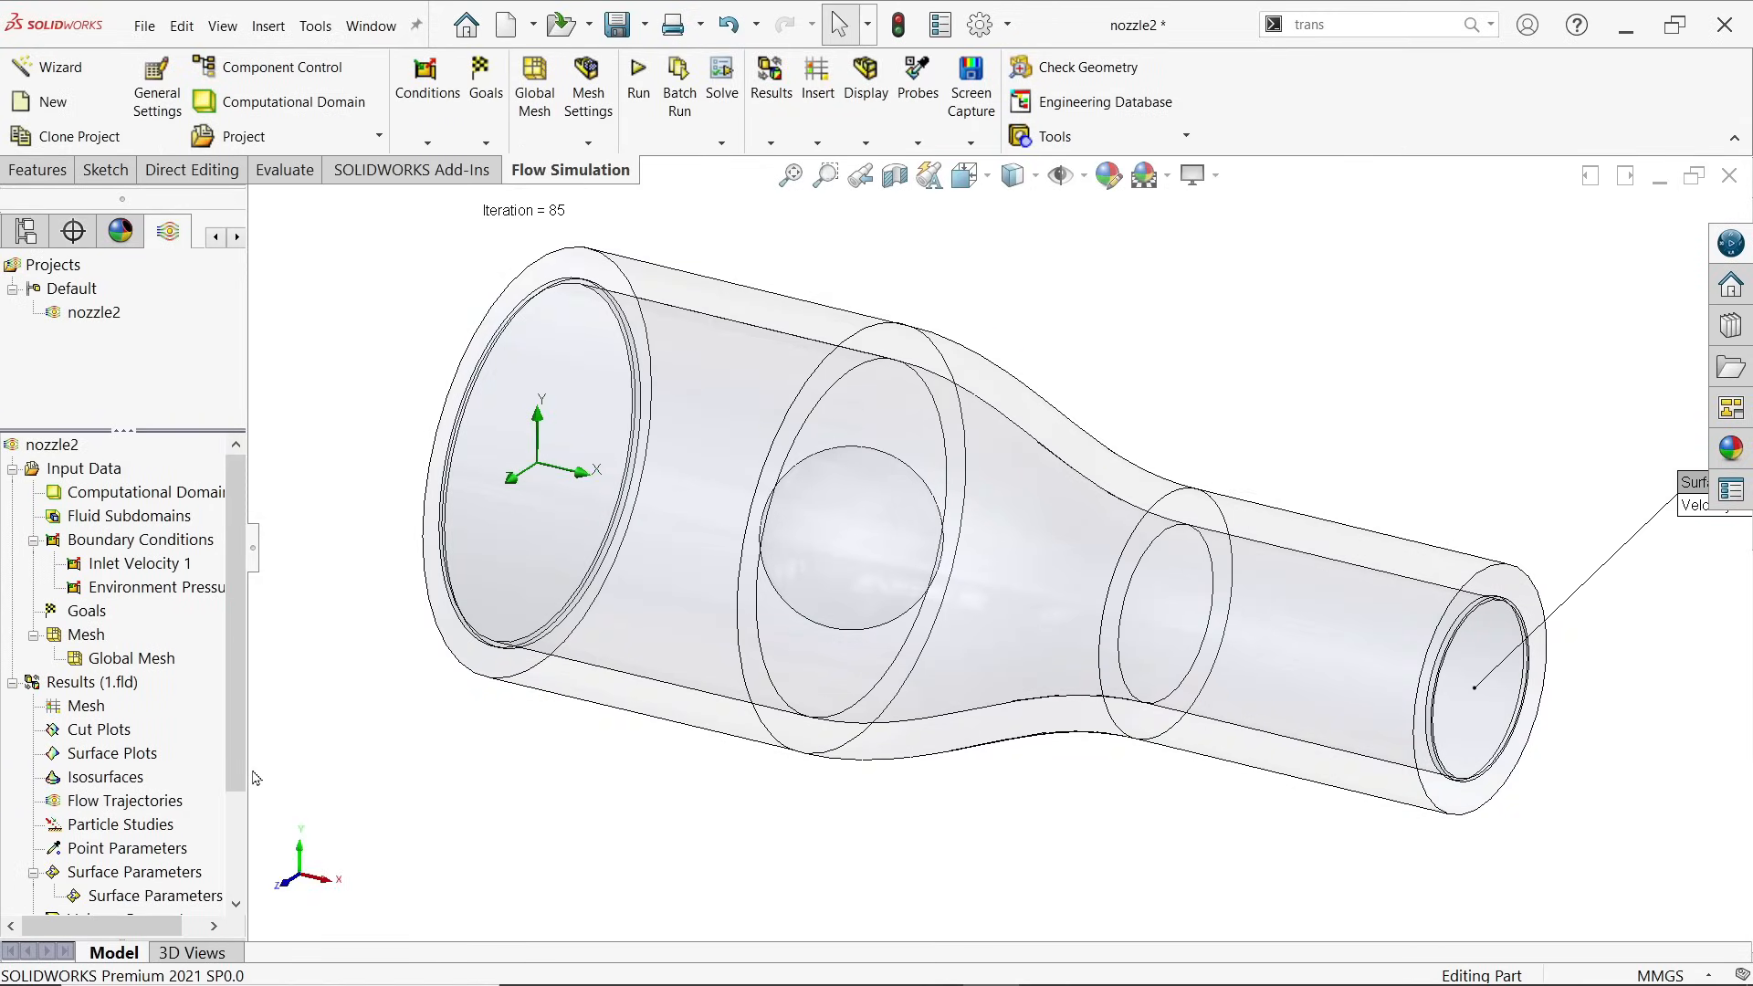
scroll(146, 785, down, 1)
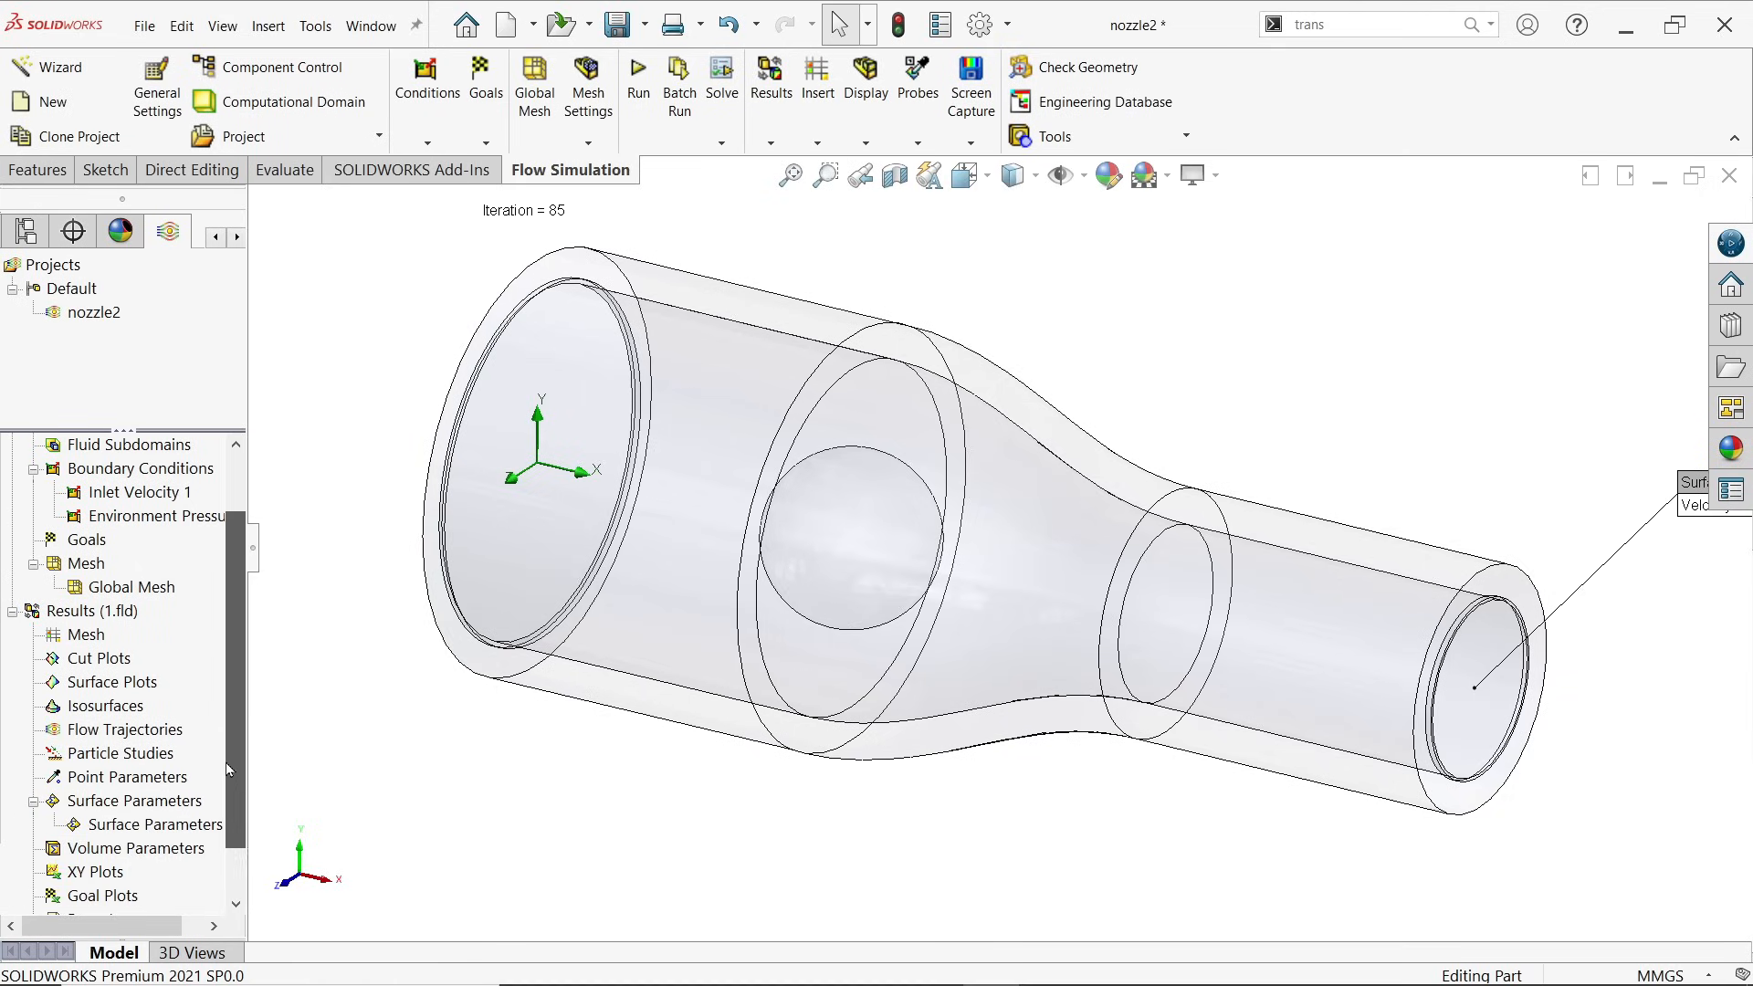
click(121, 828)
click(218, 826)
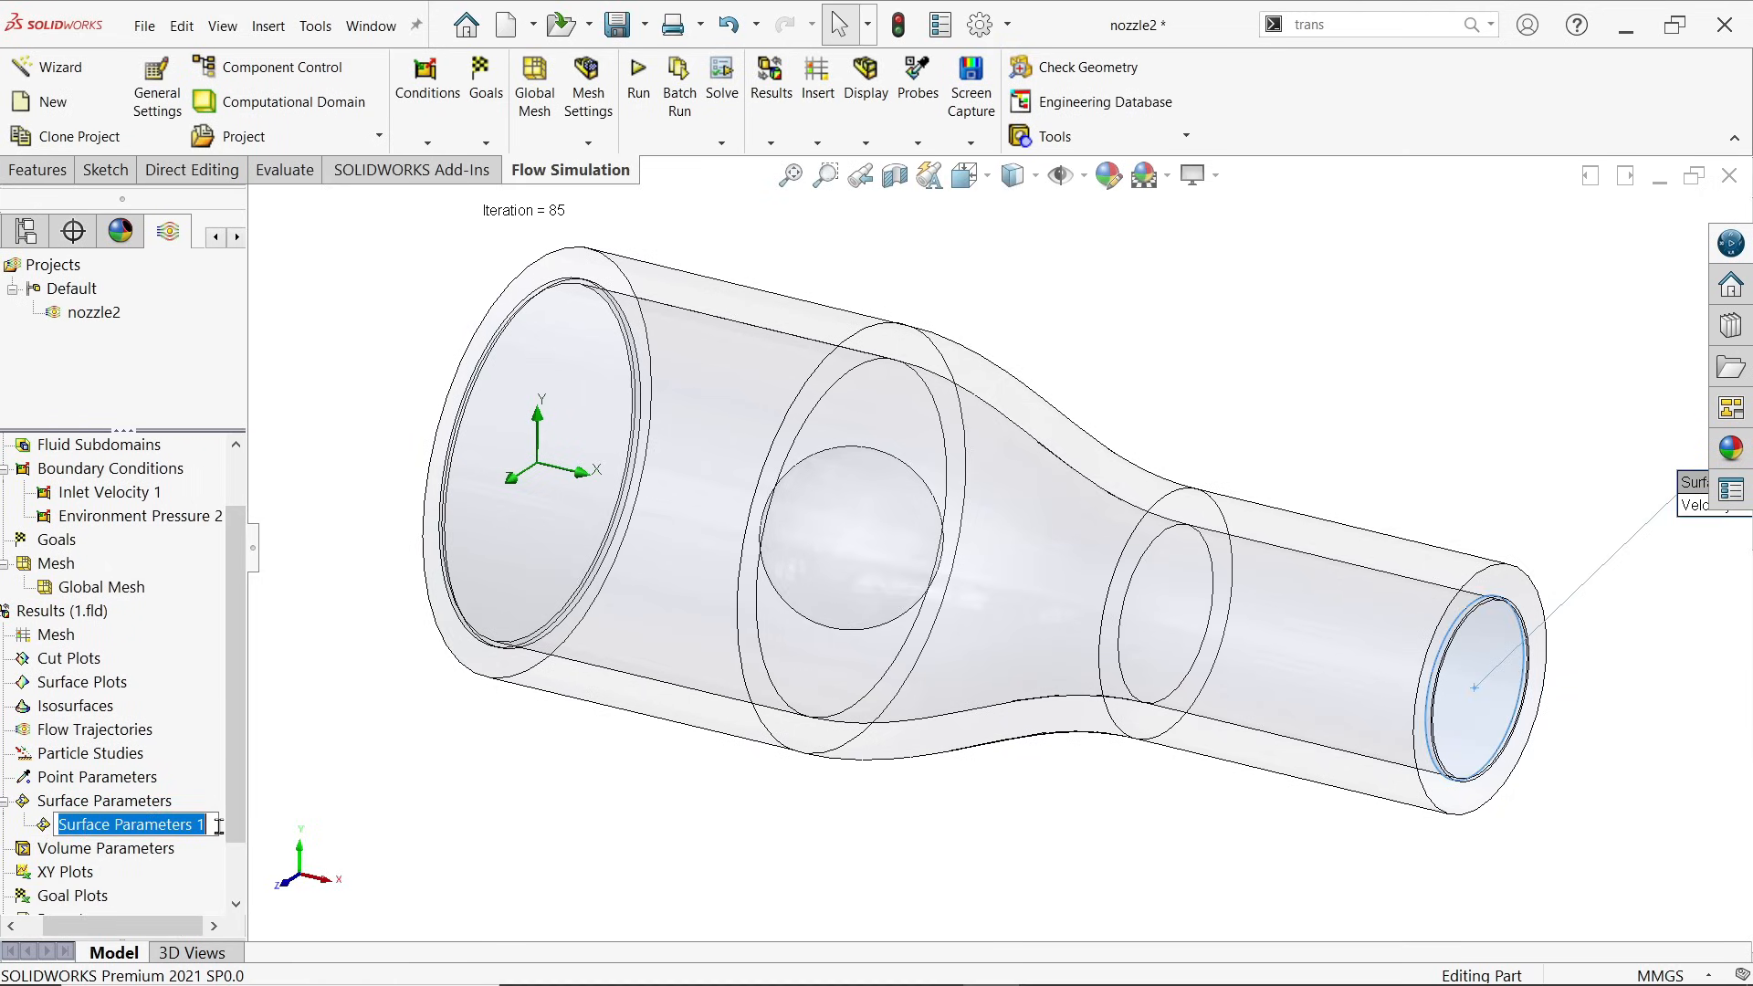
text(outl)
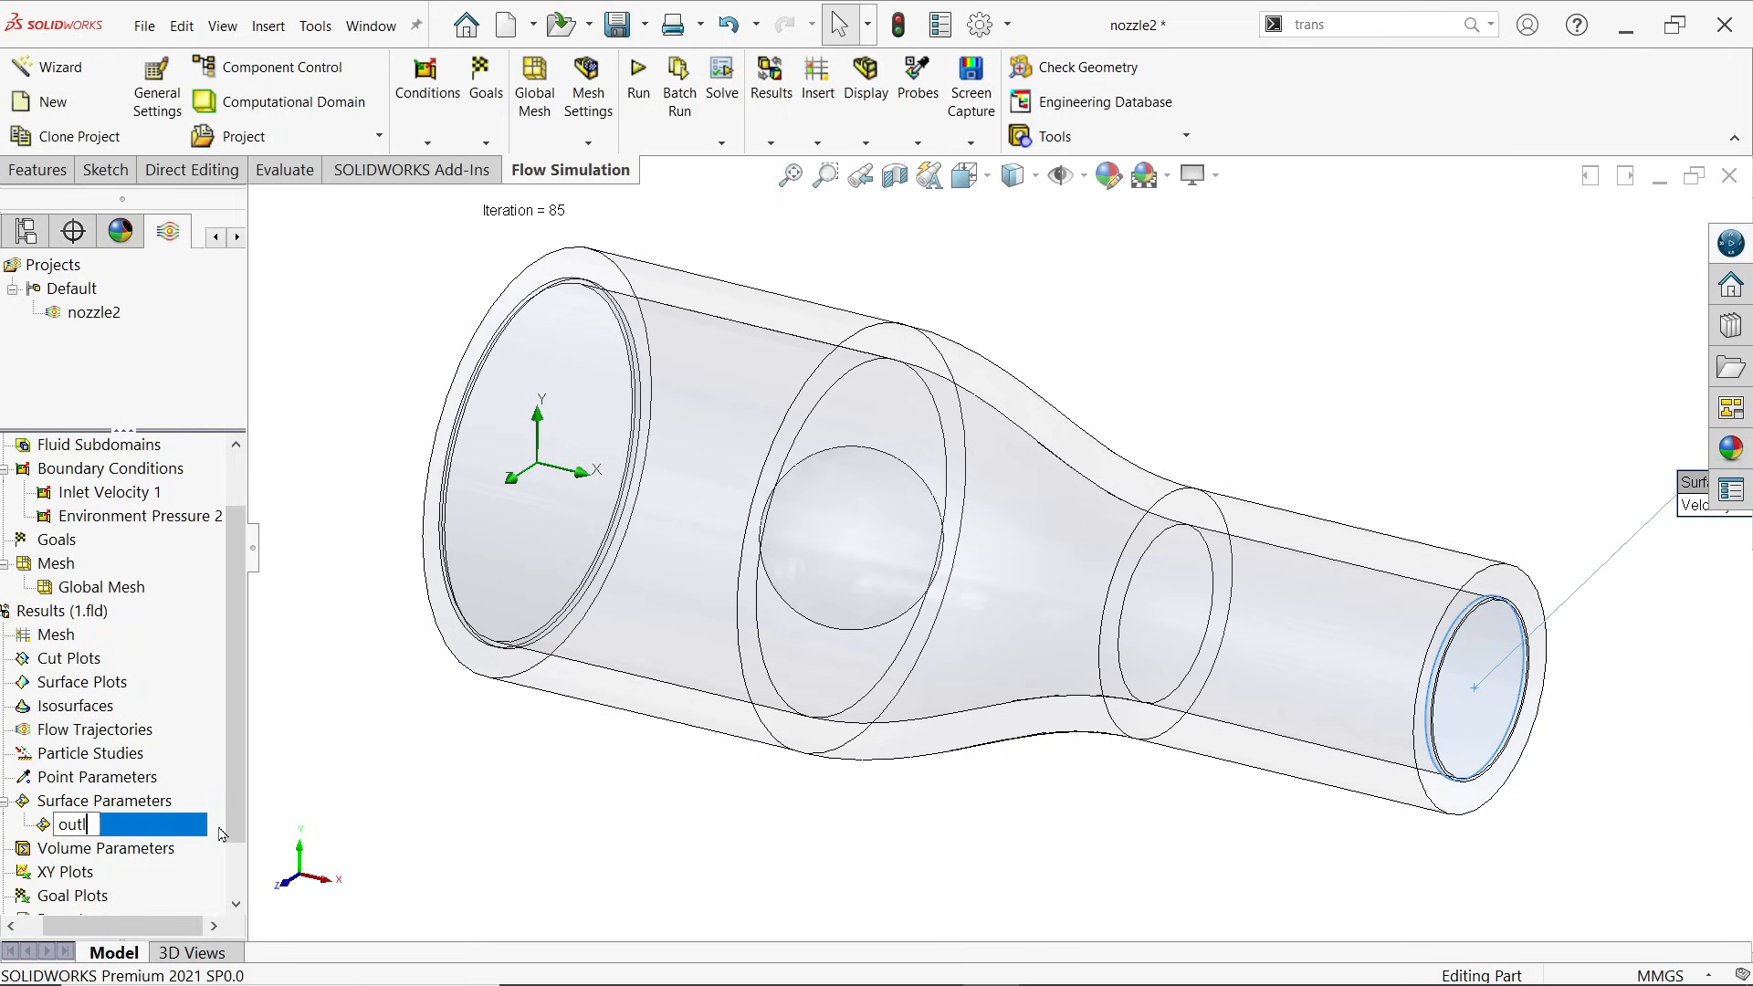
text(et velocity)
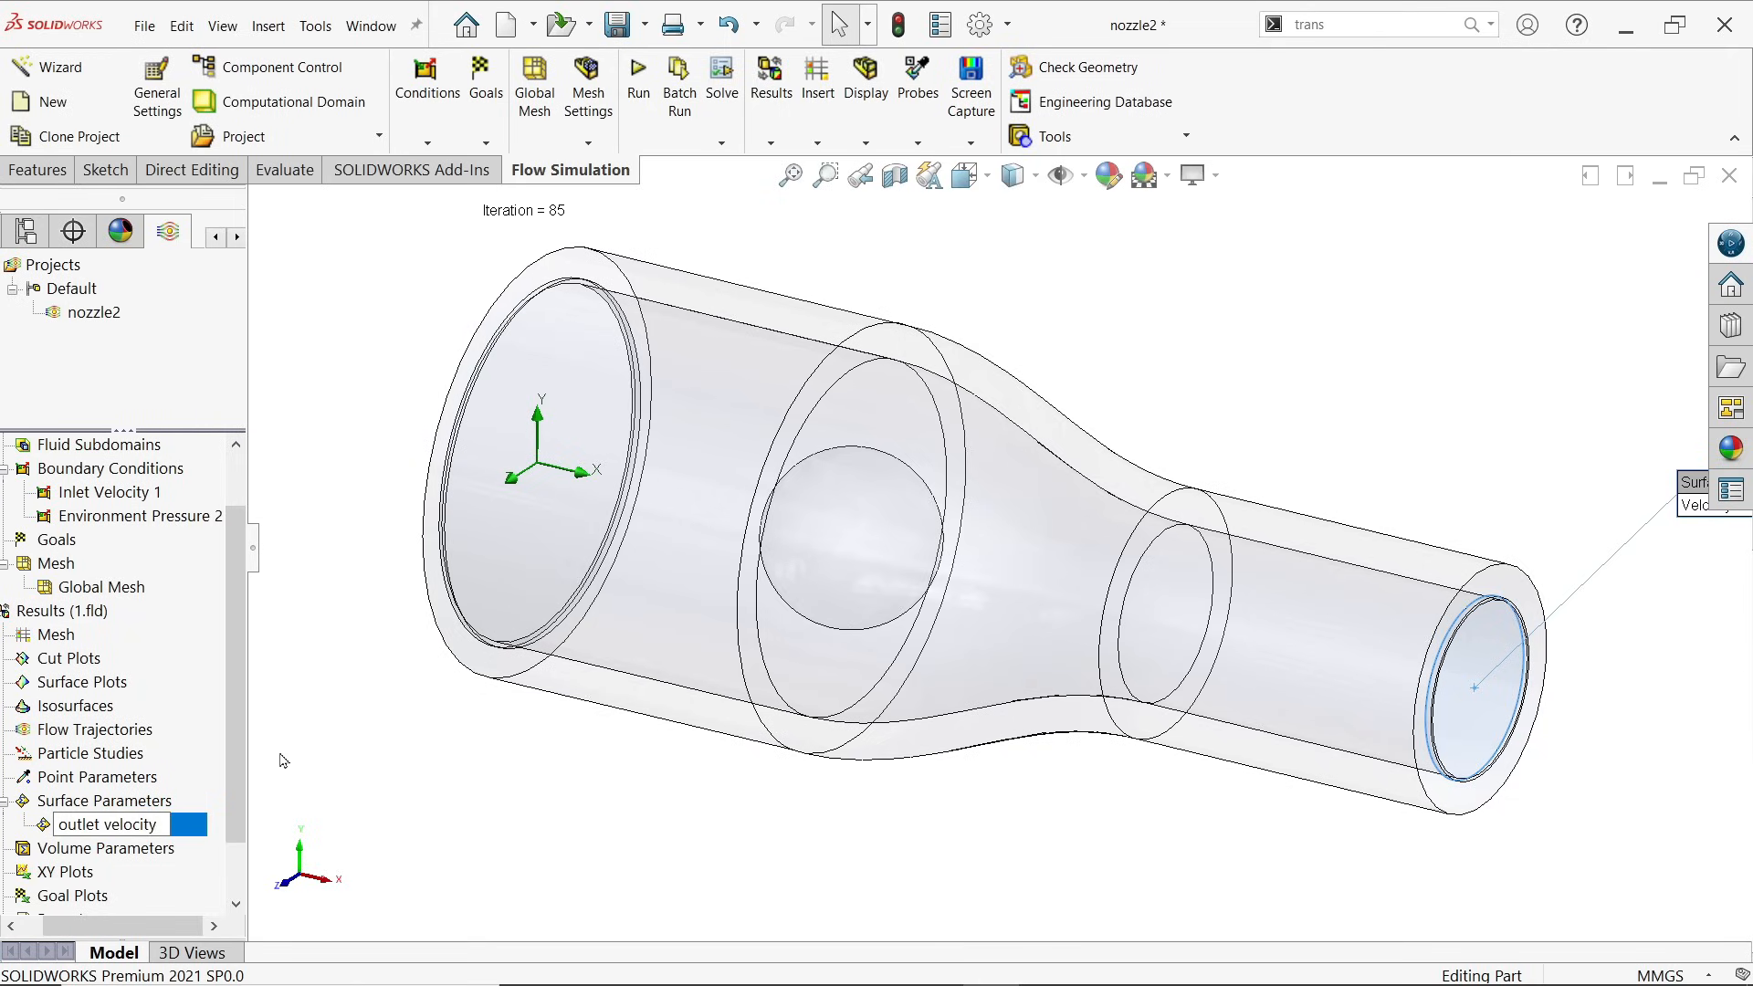
click(364, 741)
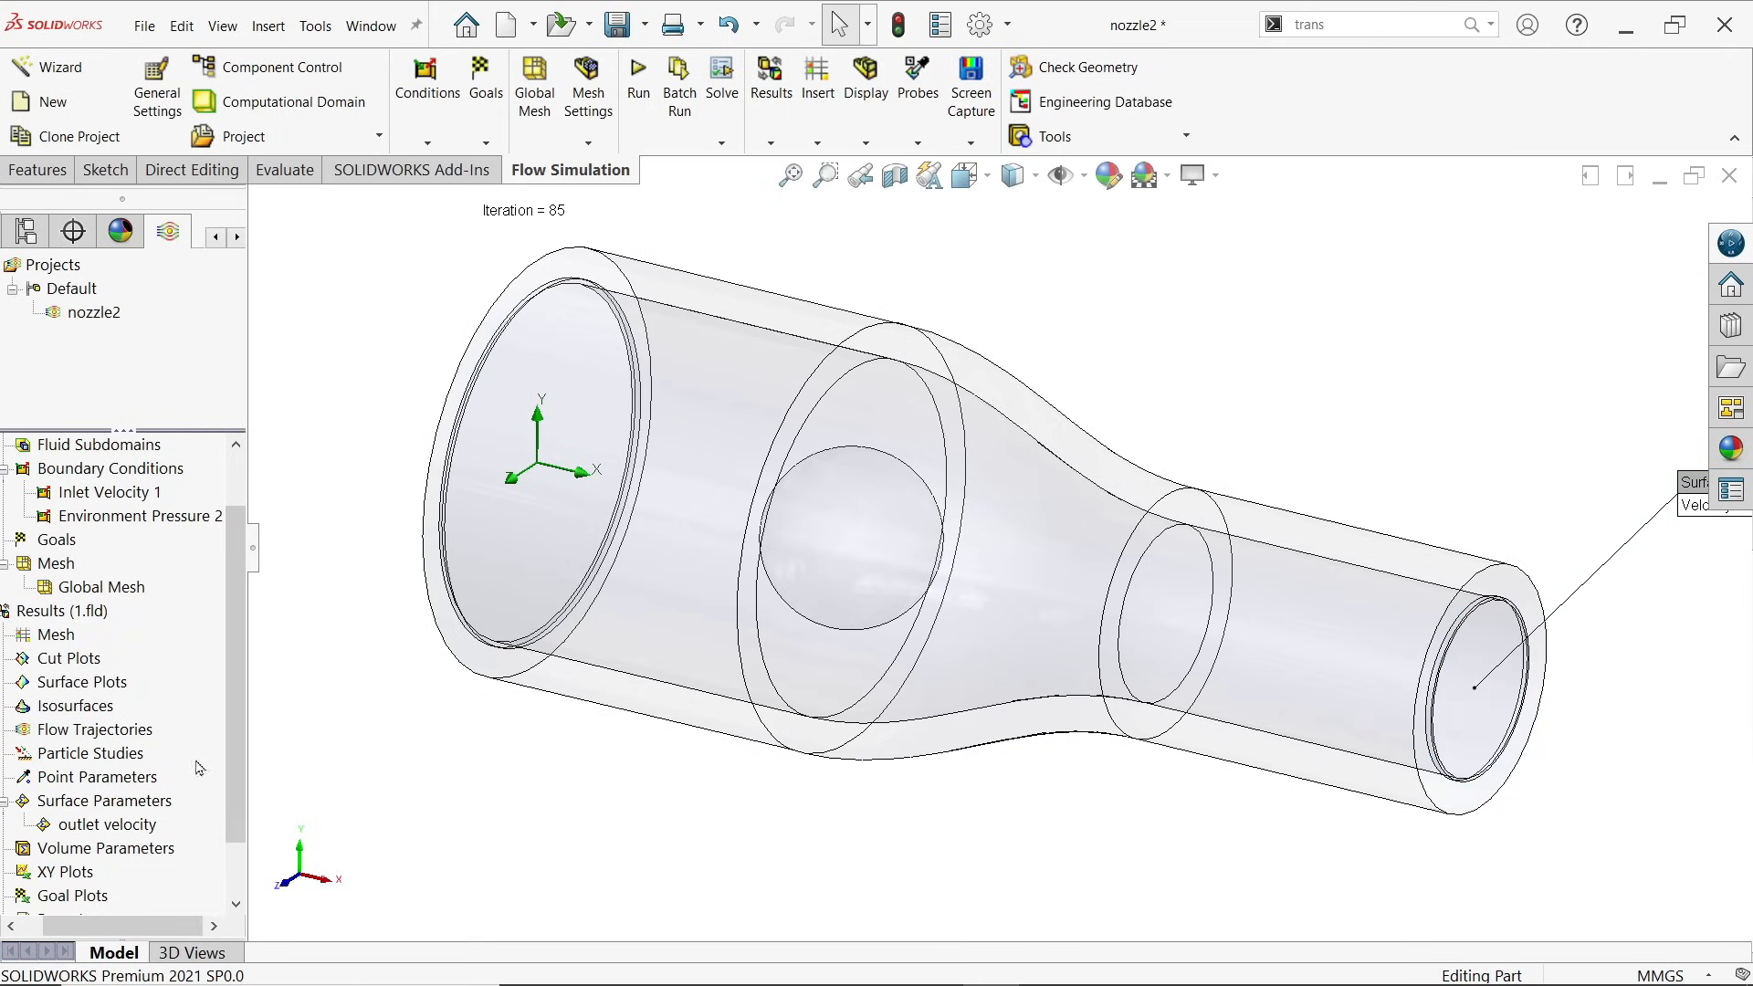
Step: Insert flow trajectories starting from the LID1 face at the nozzle inlet, with 100 starting points
right_click(89, 730)
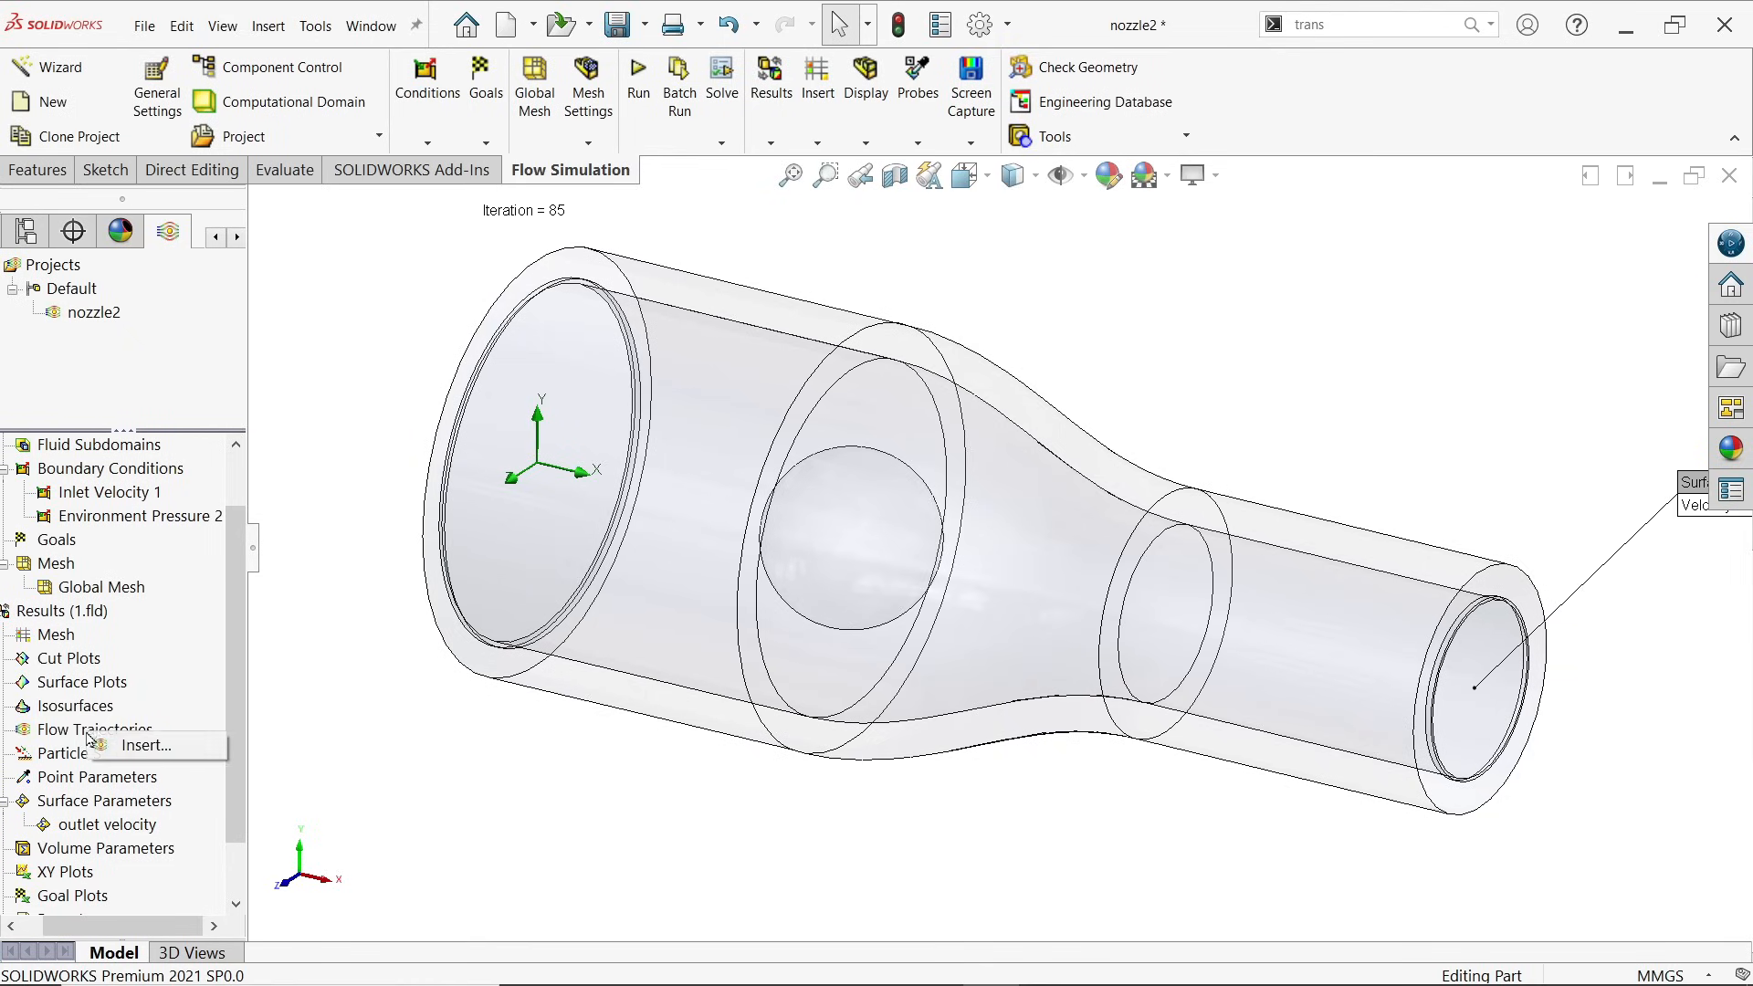
click(139, 747)
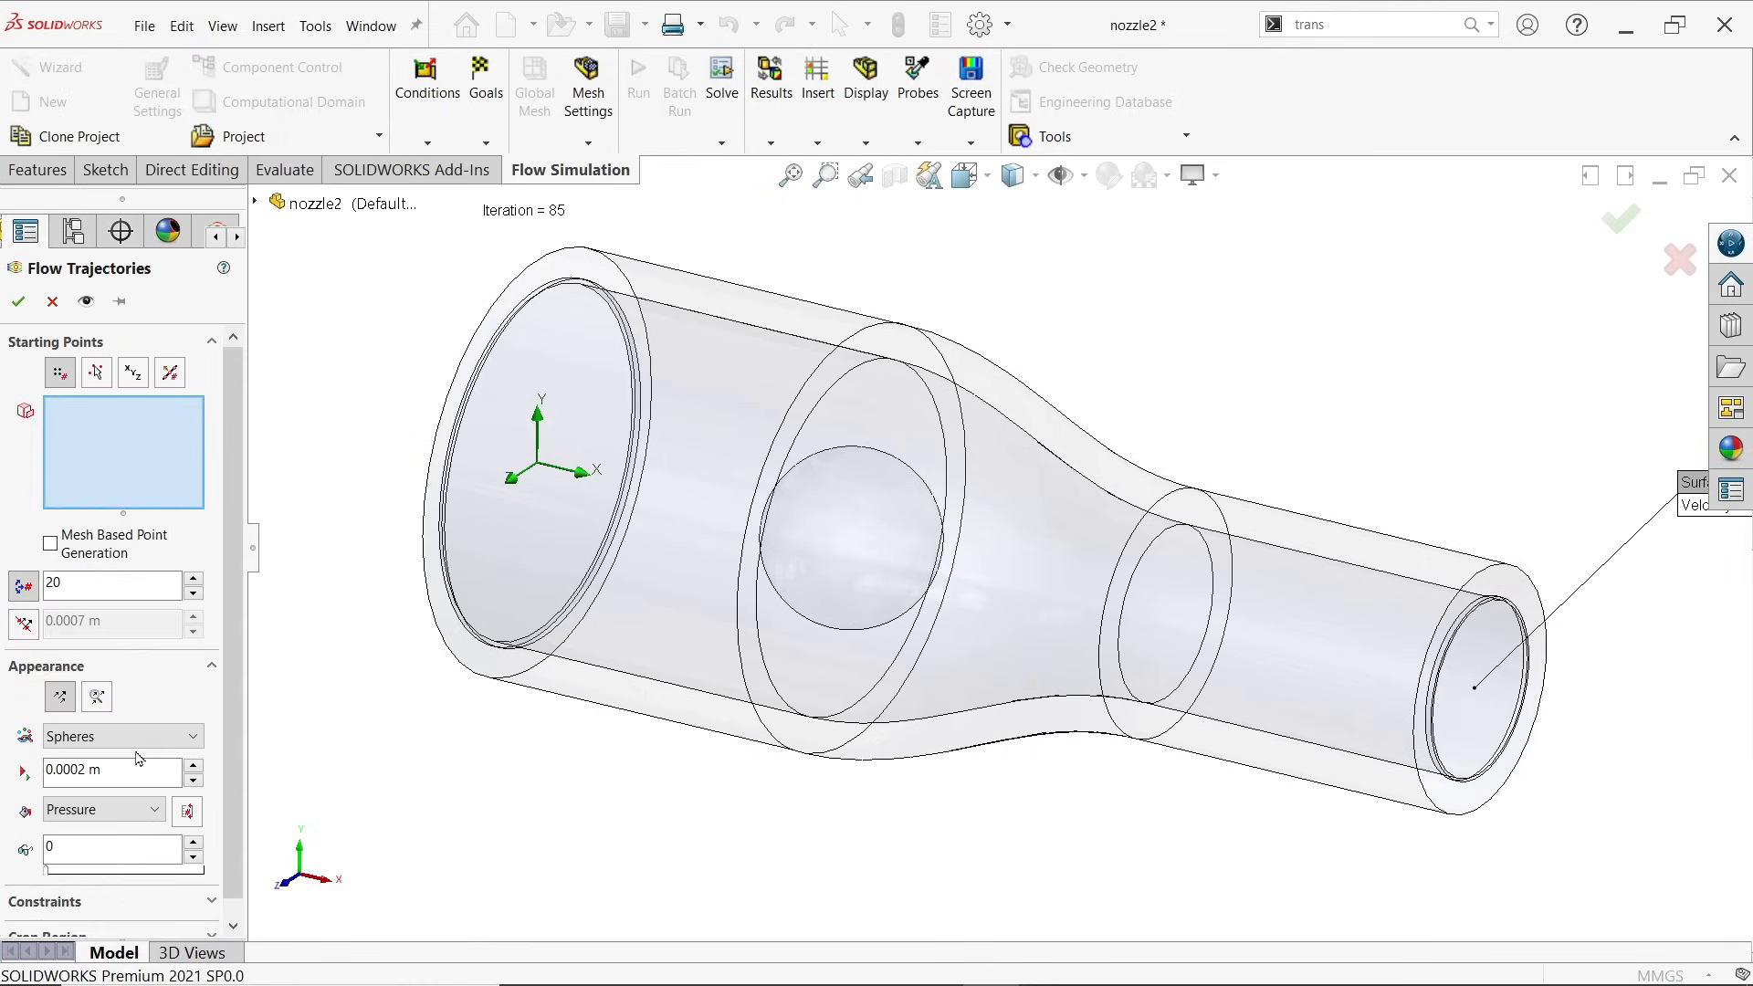
mouse_move(345, 452)
middle_down()
mouse_move(385, 462)
mouse_move(336, 438)
middle_up()
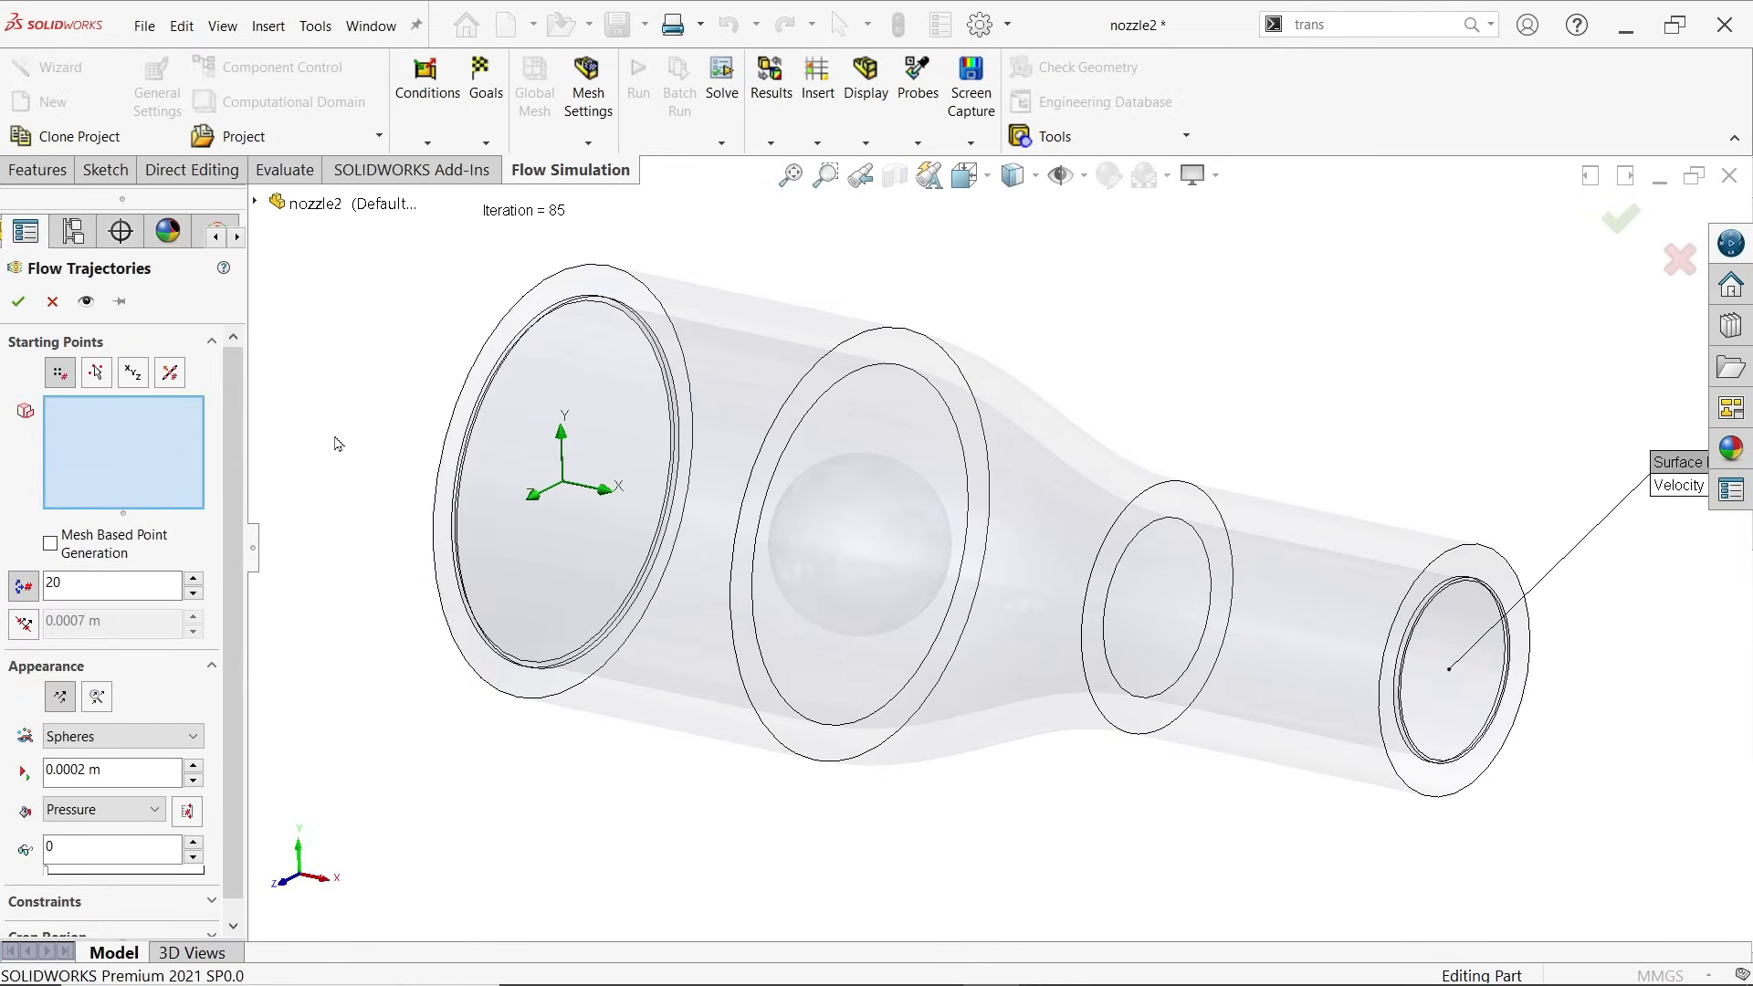
right_click(600, 383)
click(674, 442)
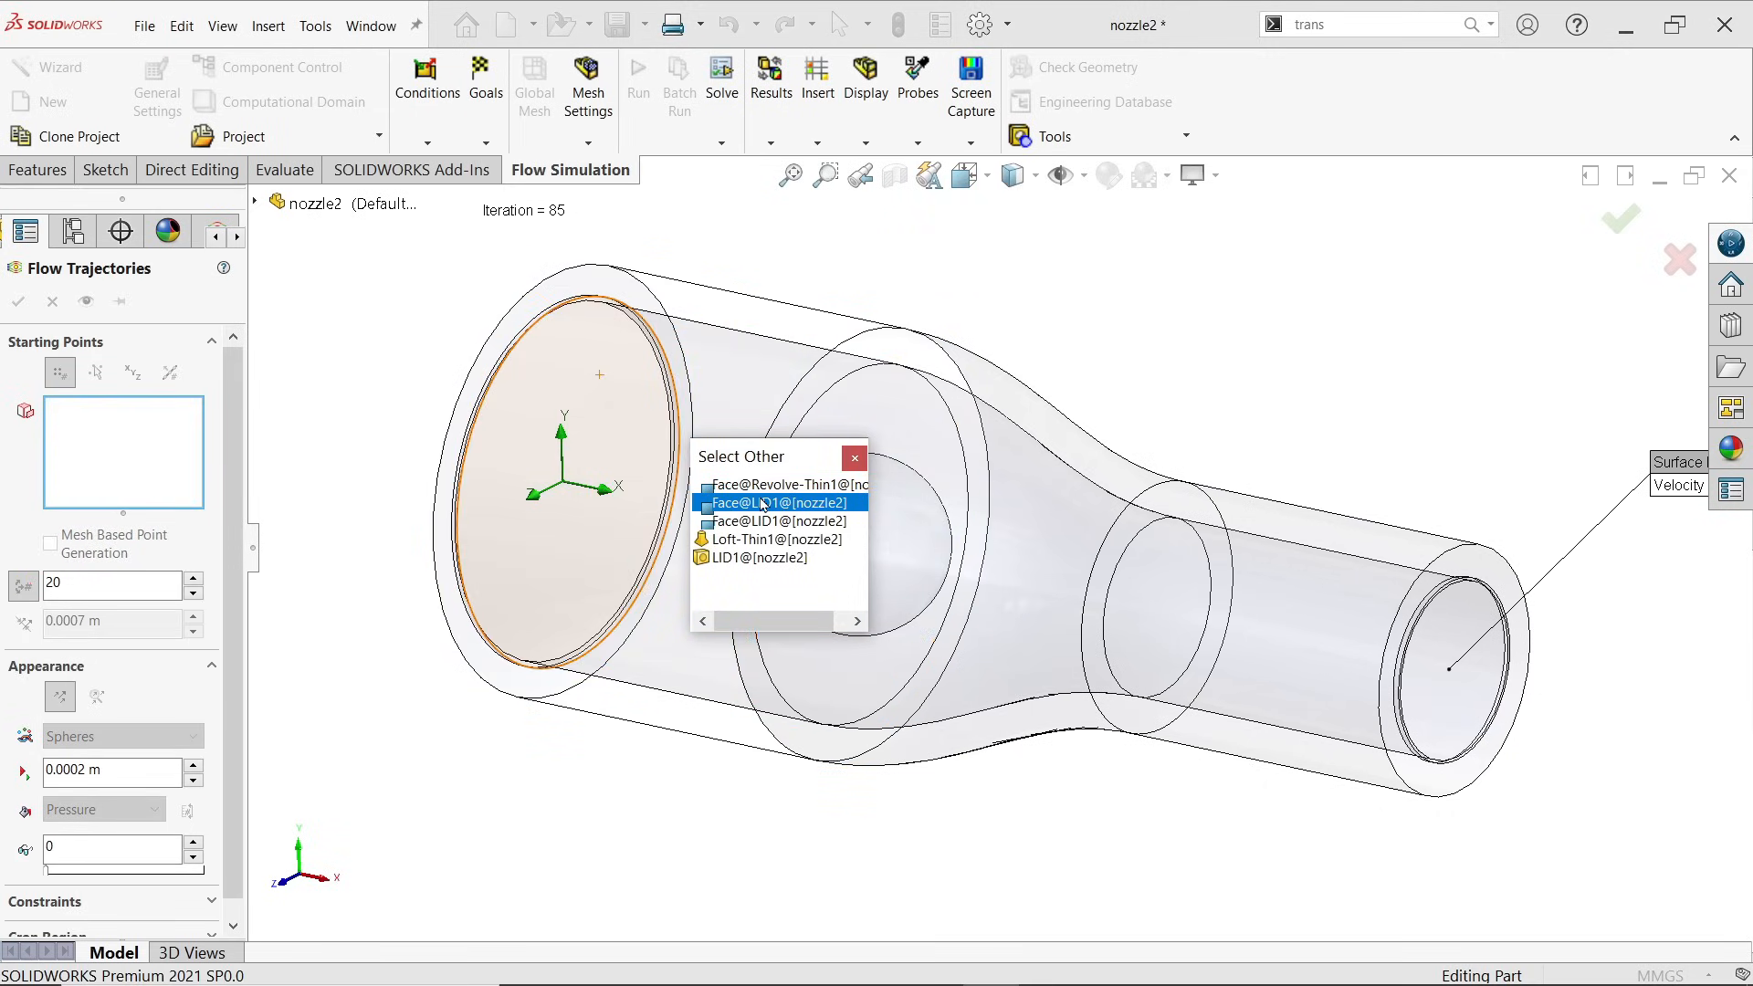
click(763, 504)
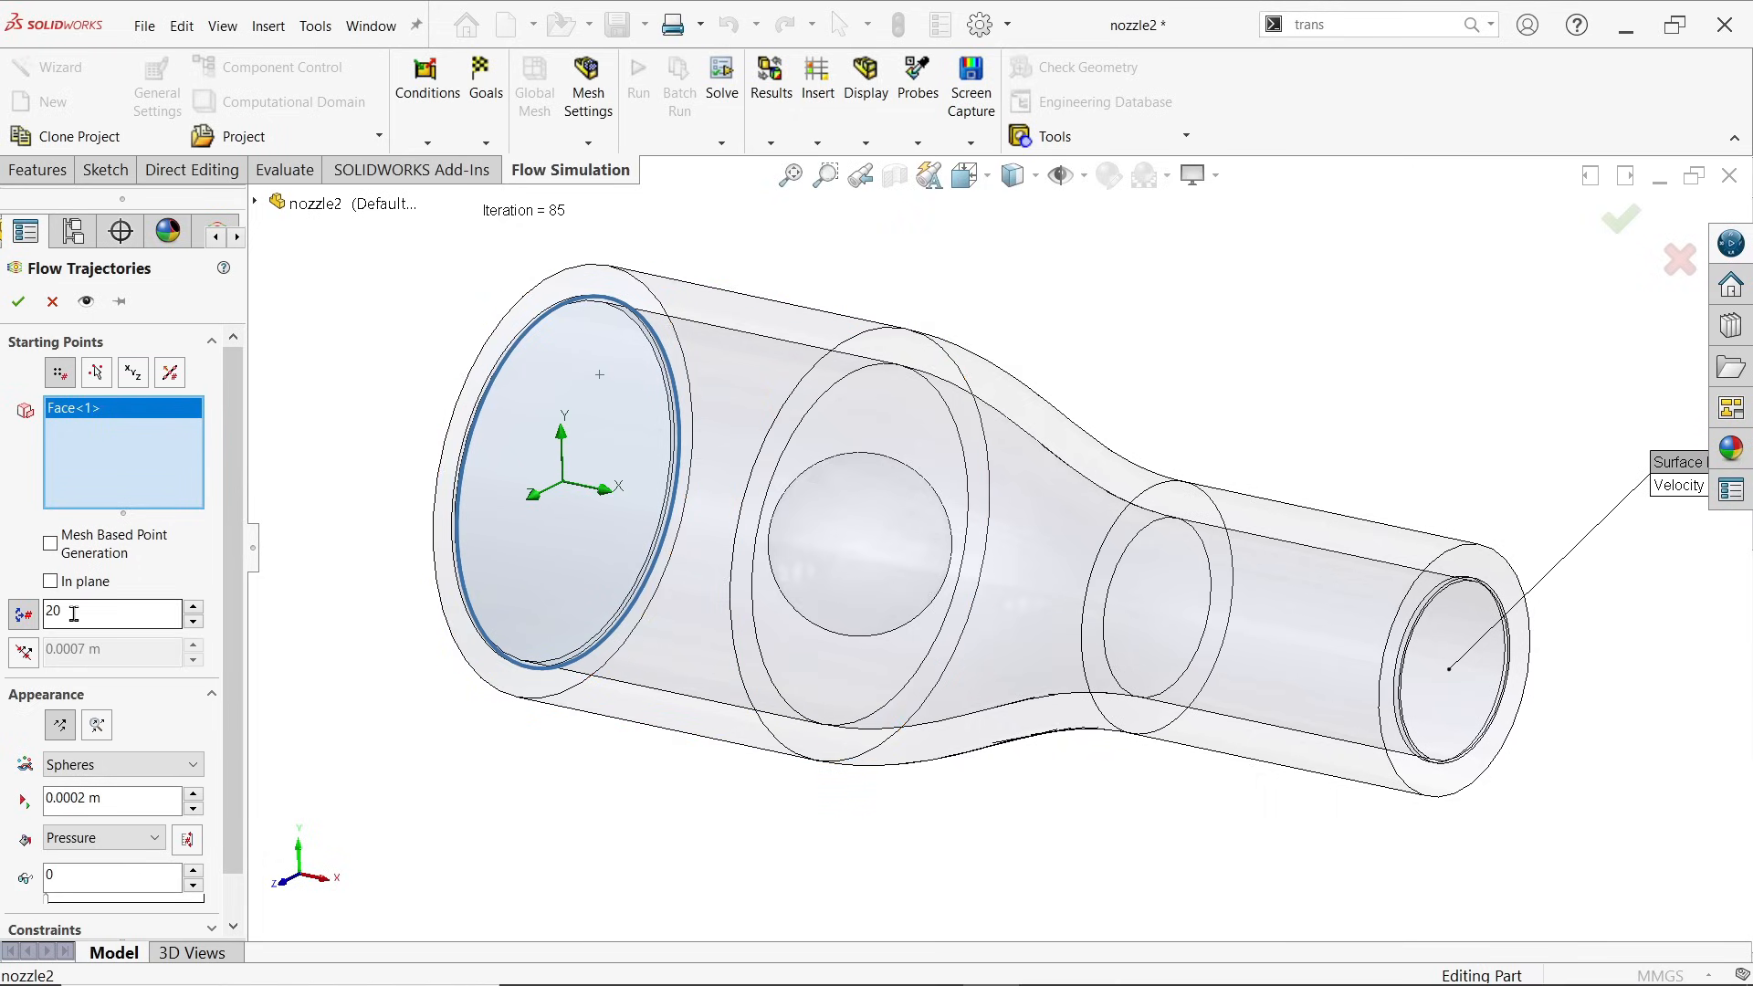
double_click(74, 614)
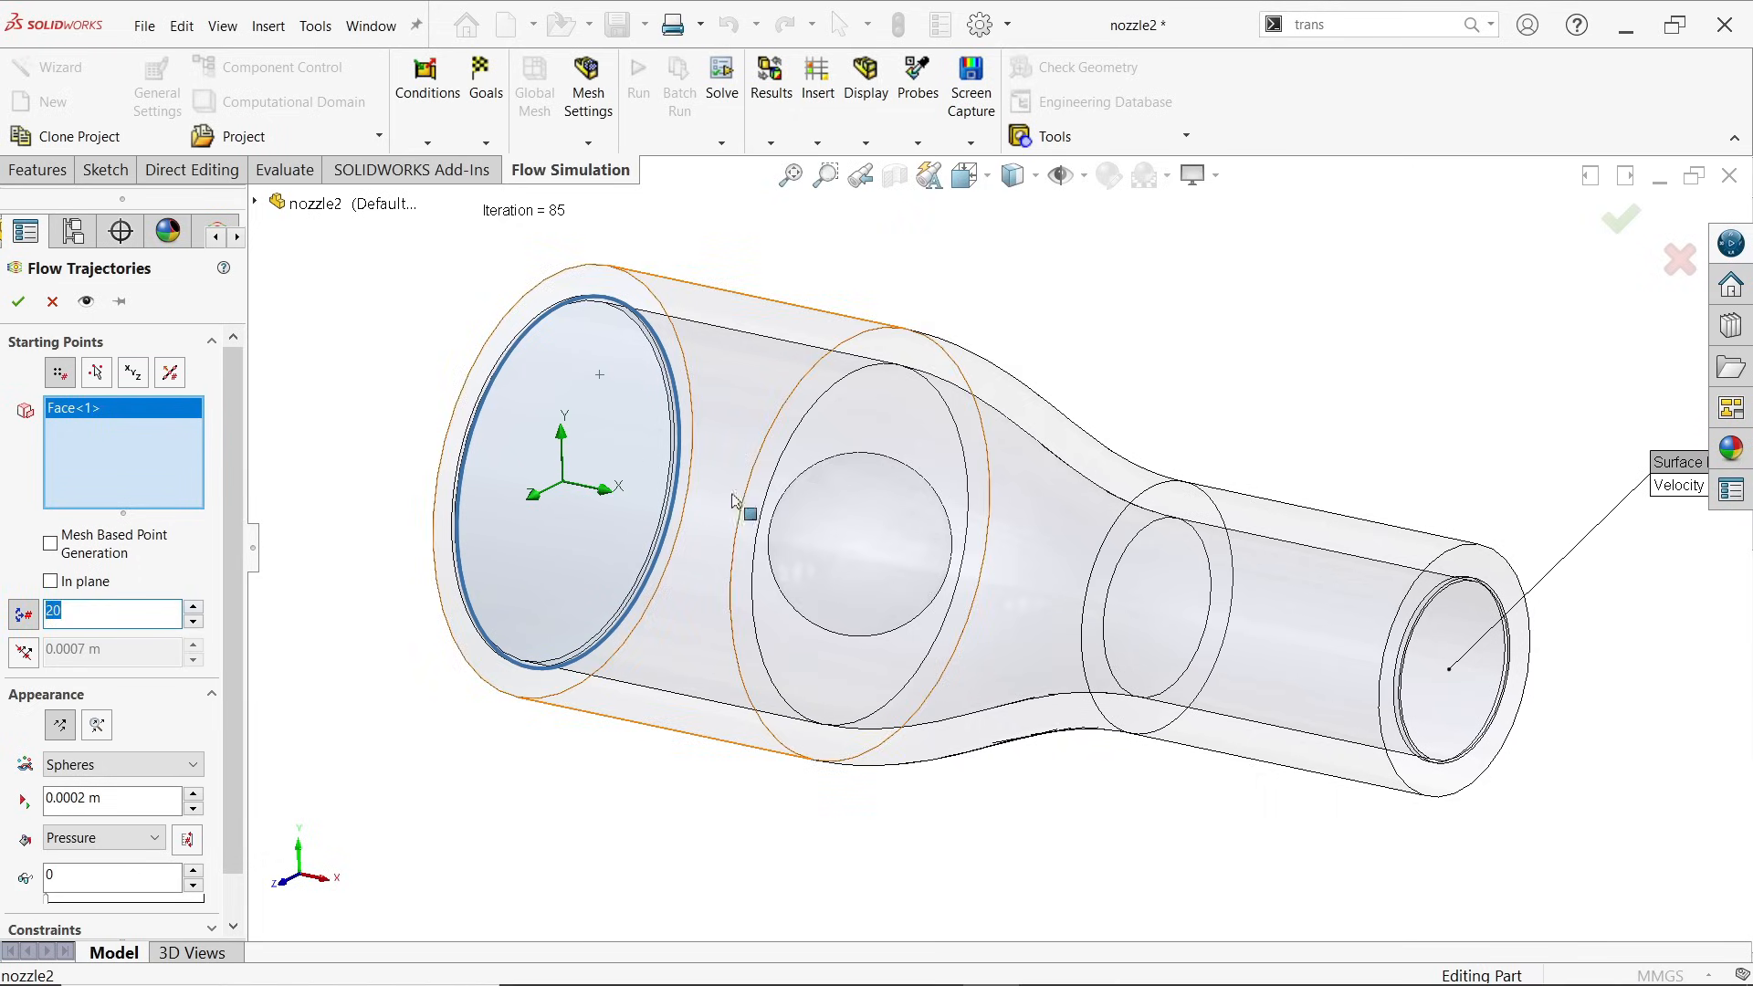
text(100)
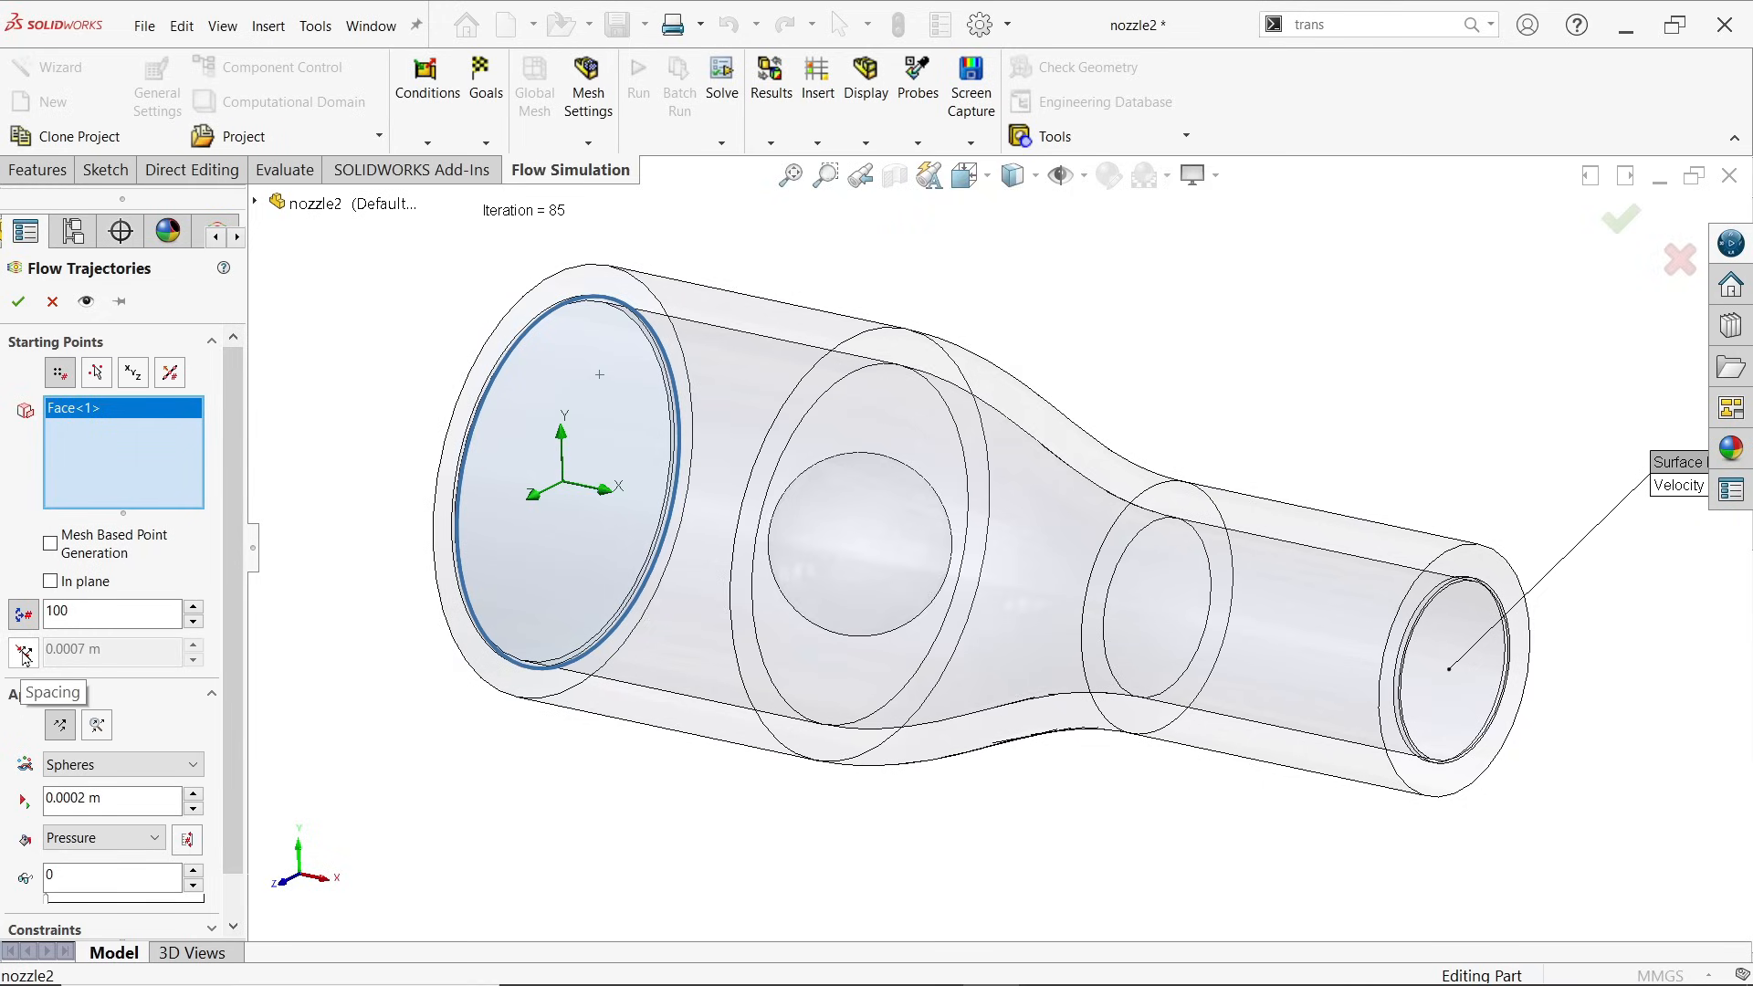
Step: Draw the flow trajectories as Arrows coloured by Velocity and accept the definition
scroll(240, 668, down, 1)
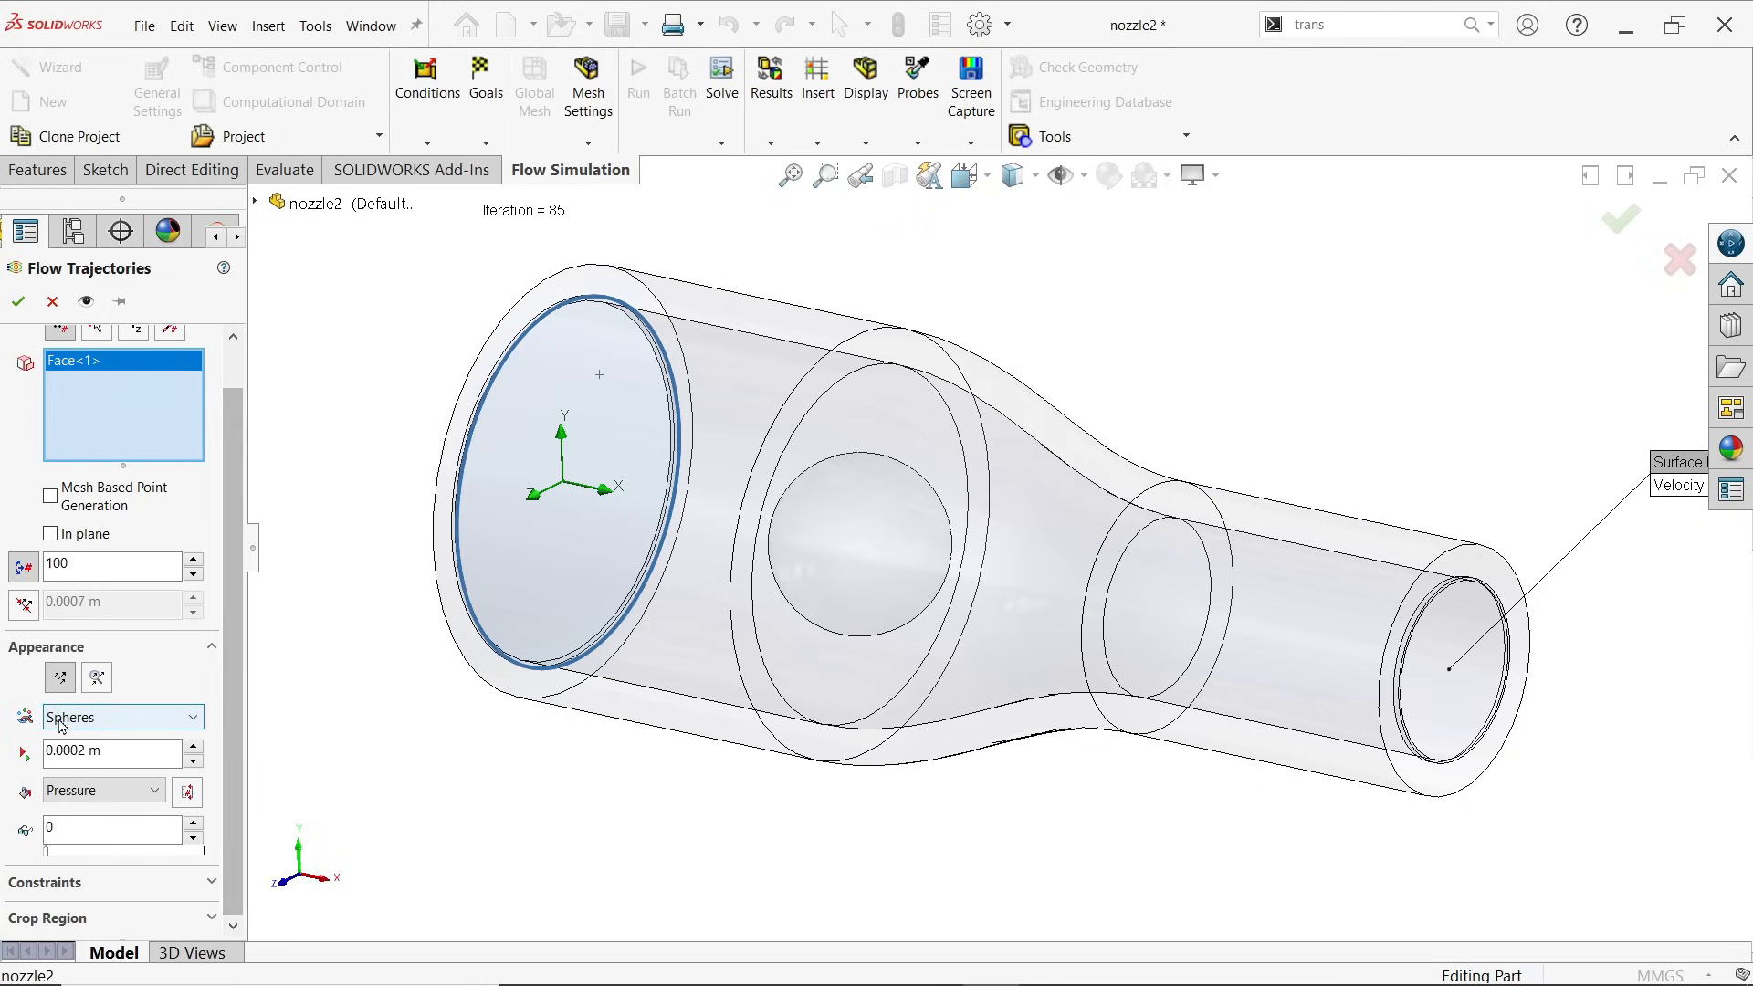
click(91, 718)
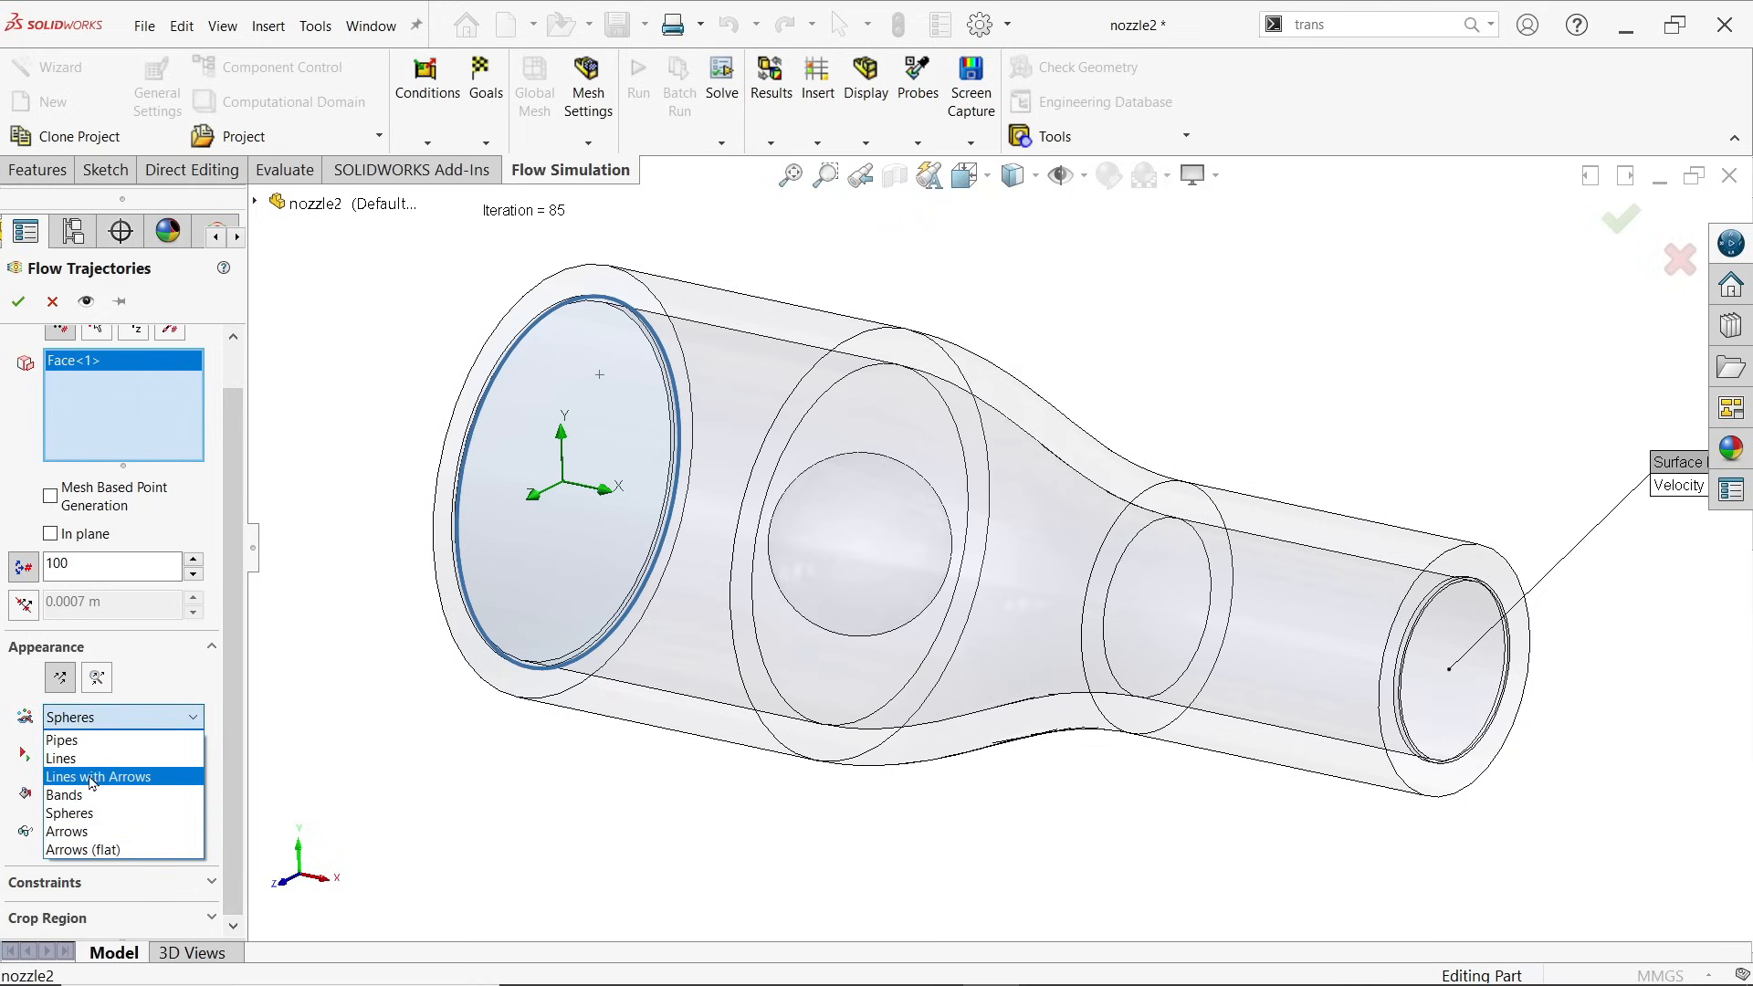
click(73, 831)
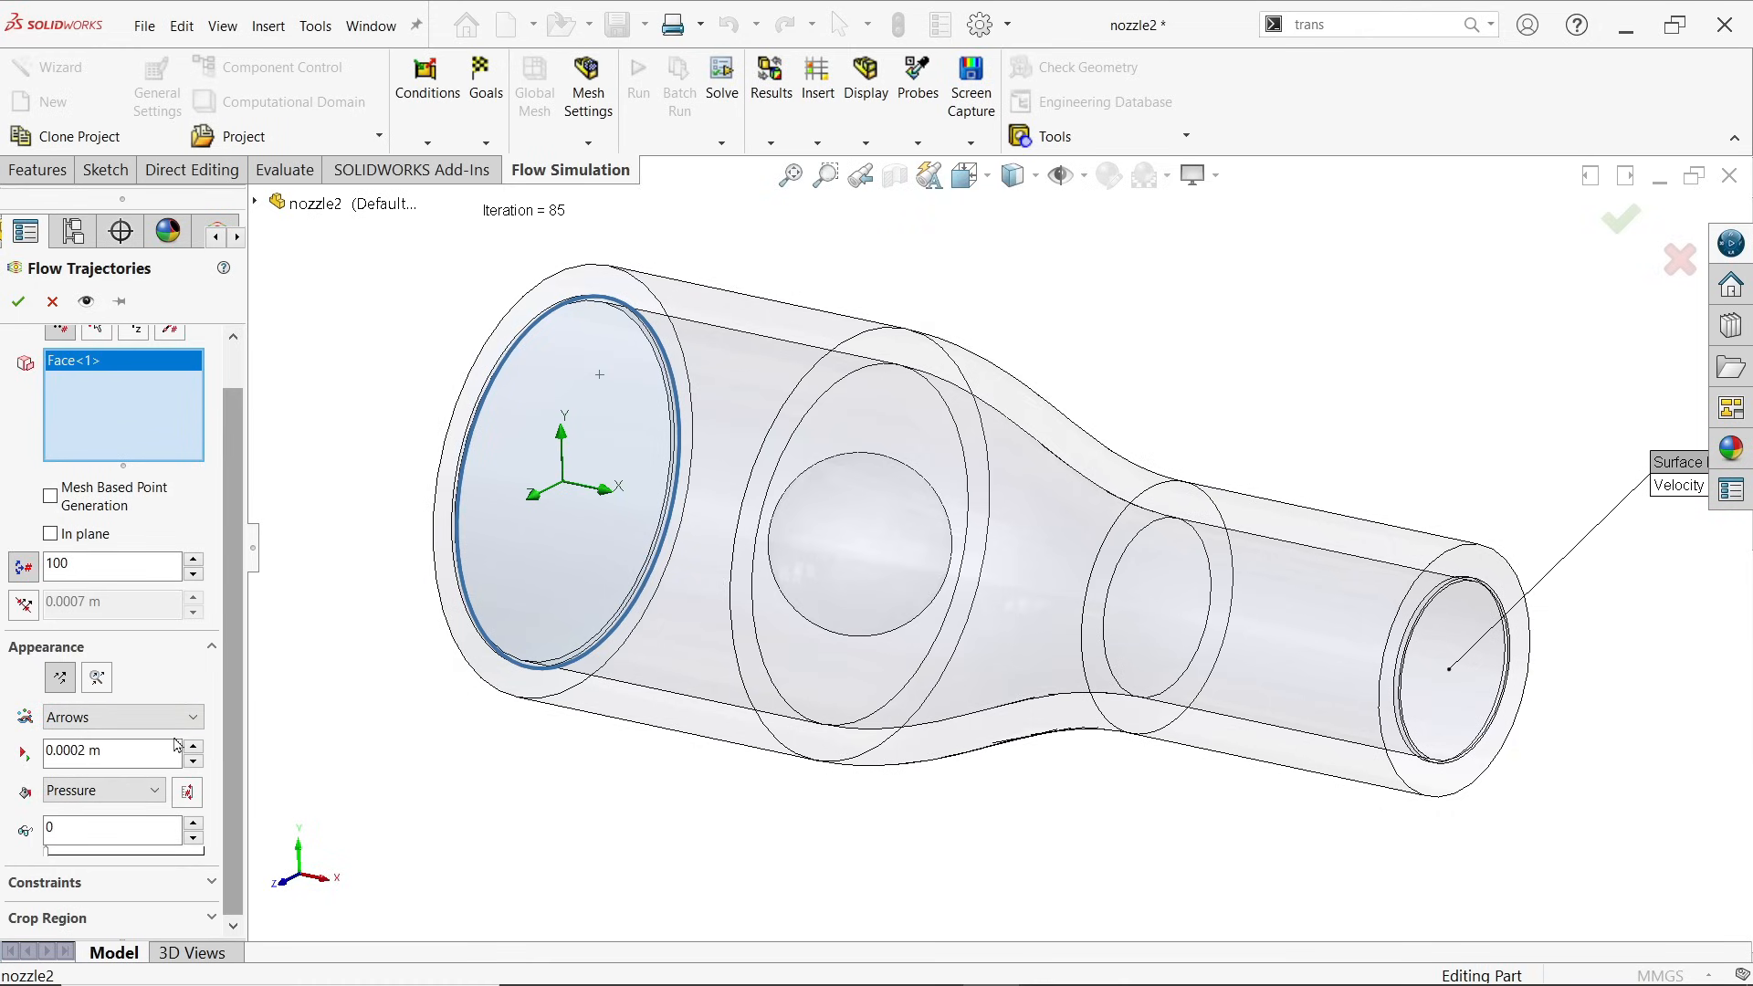
click(92, 793)
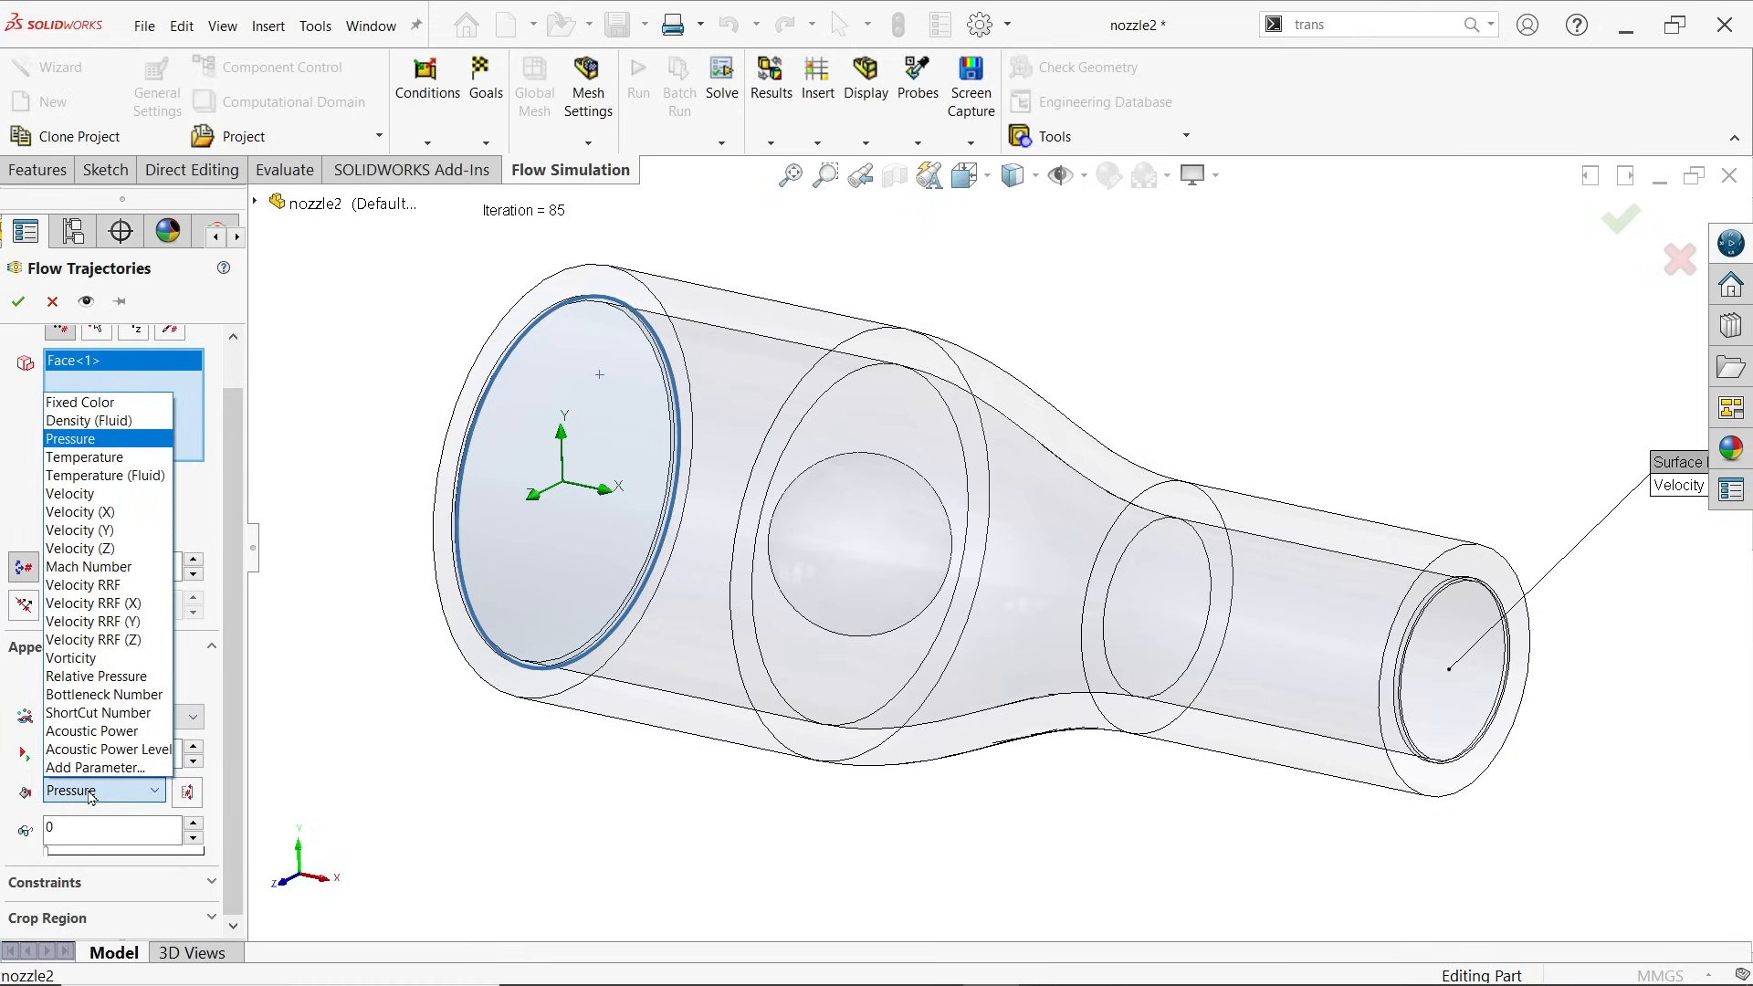
click(103, 498)
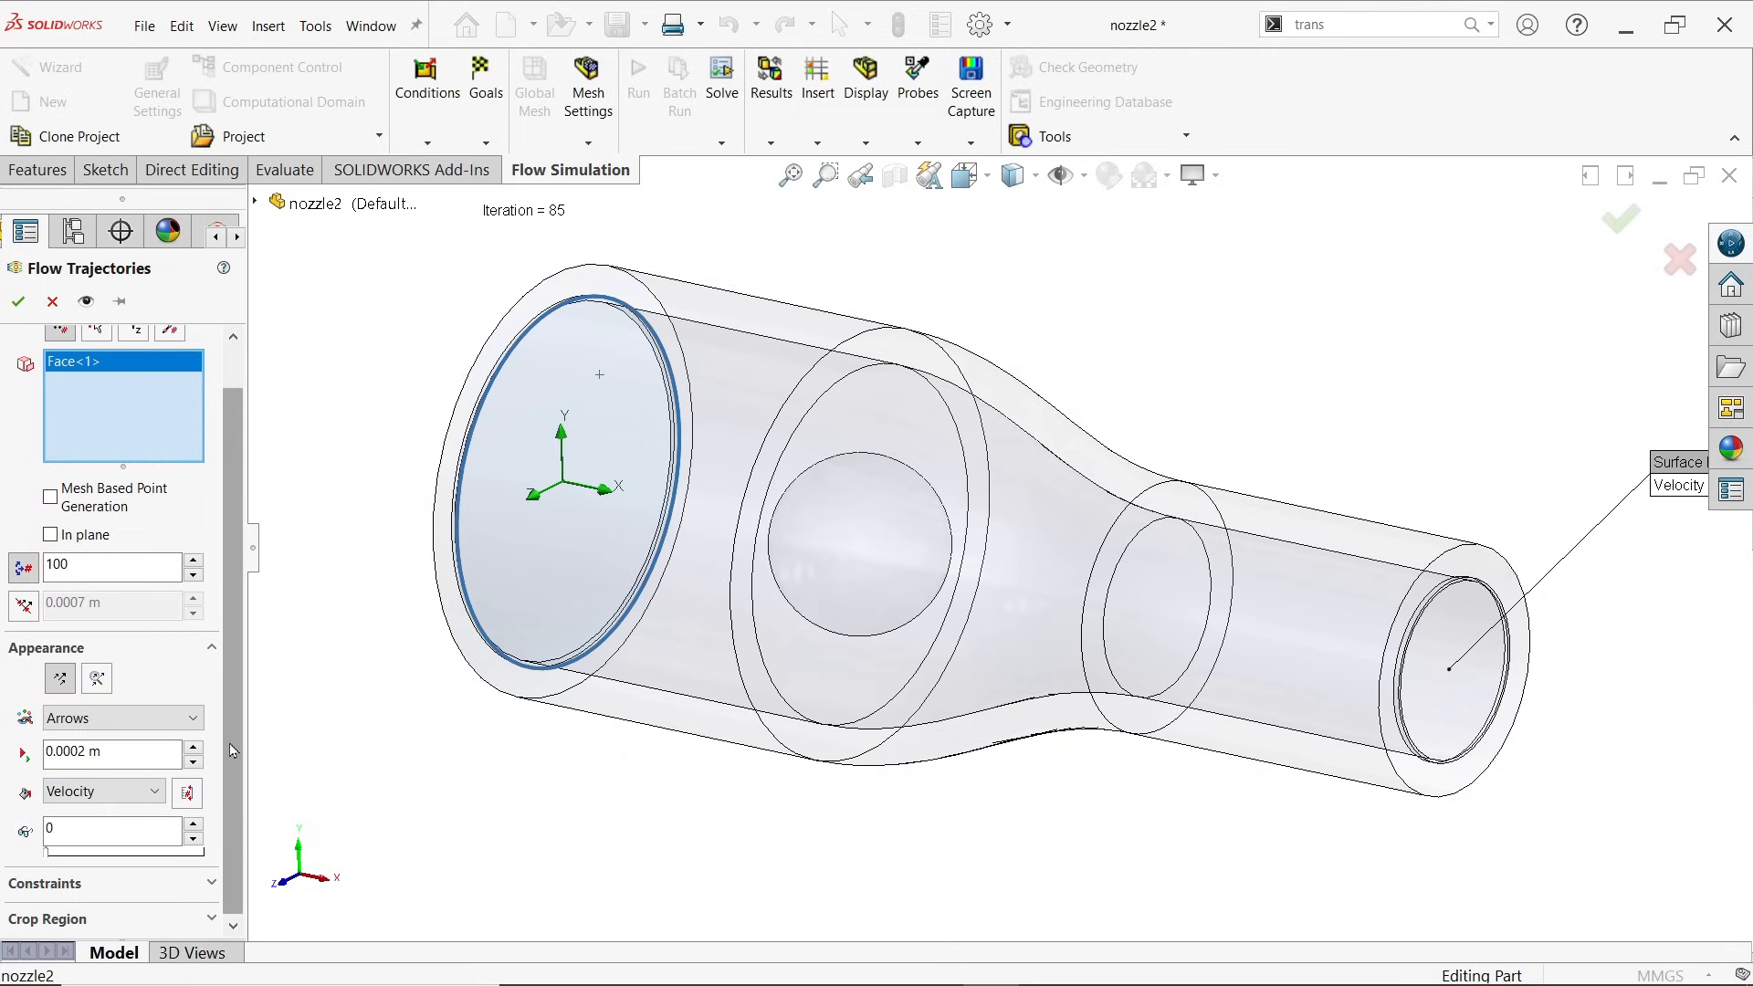
scroll(233, 751, up, 2)
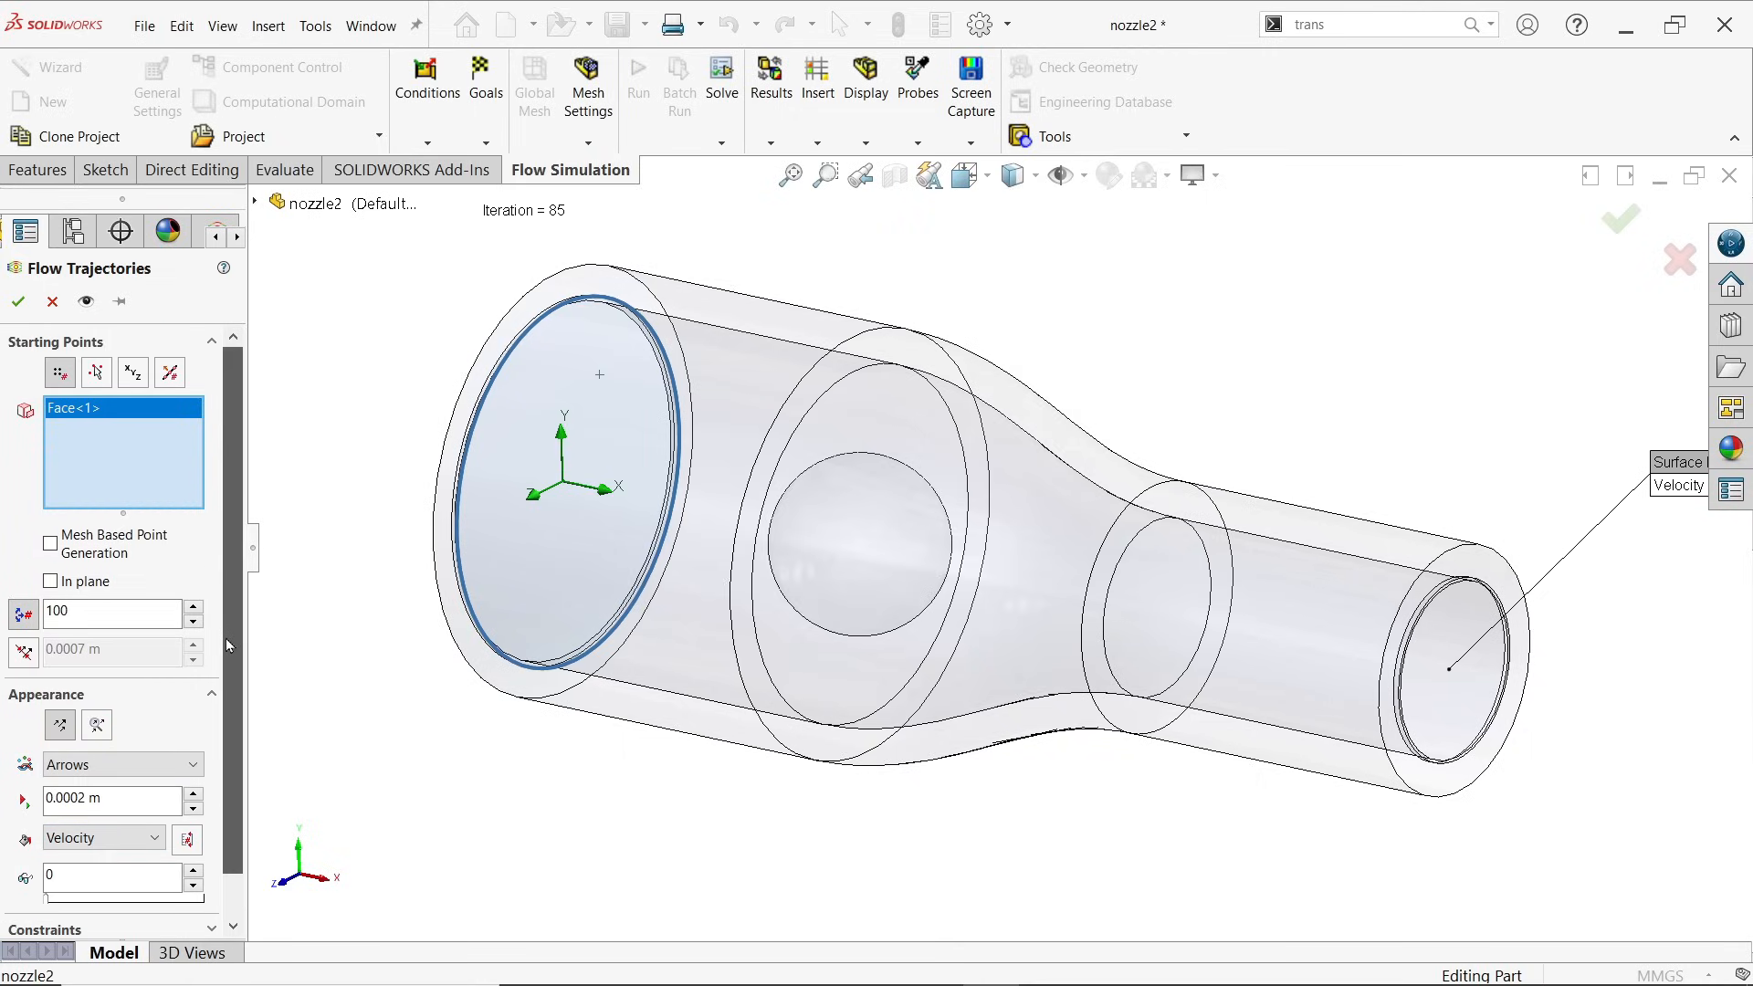
click(18, 302)
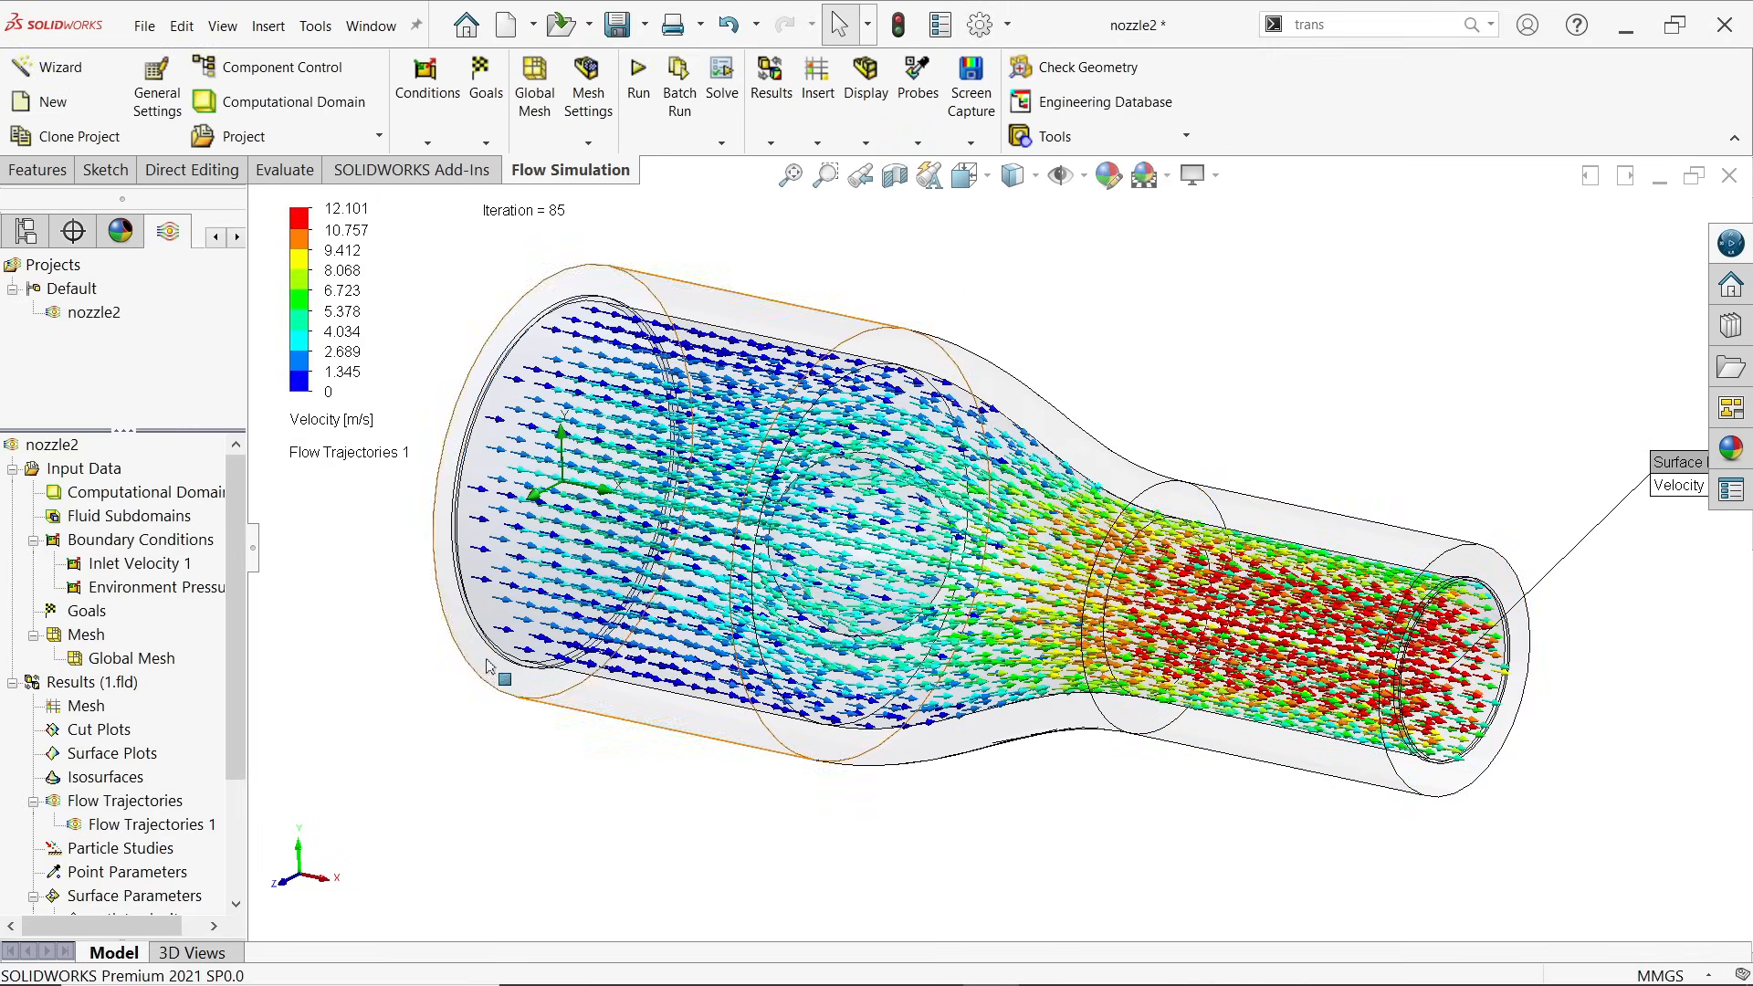
Step: Play the flow trajectories animation and move the surface parameters callout closer above the nozzle outlet
right_click(148, 826)
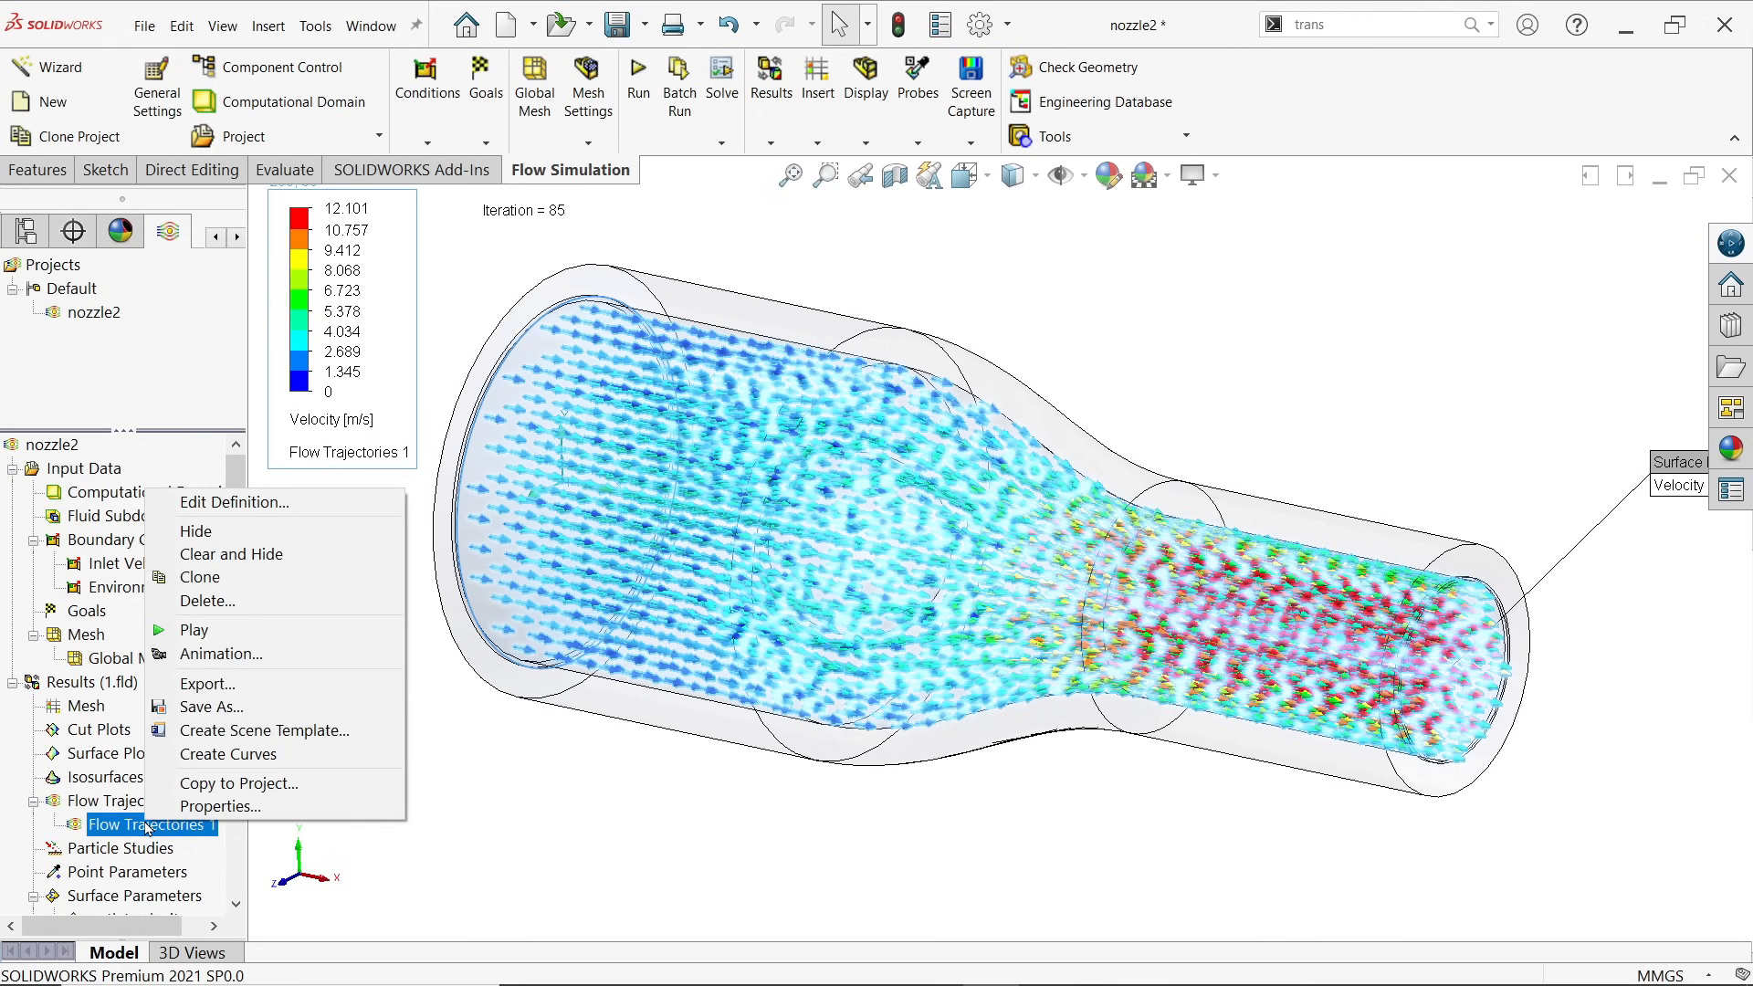
click(194, 631)
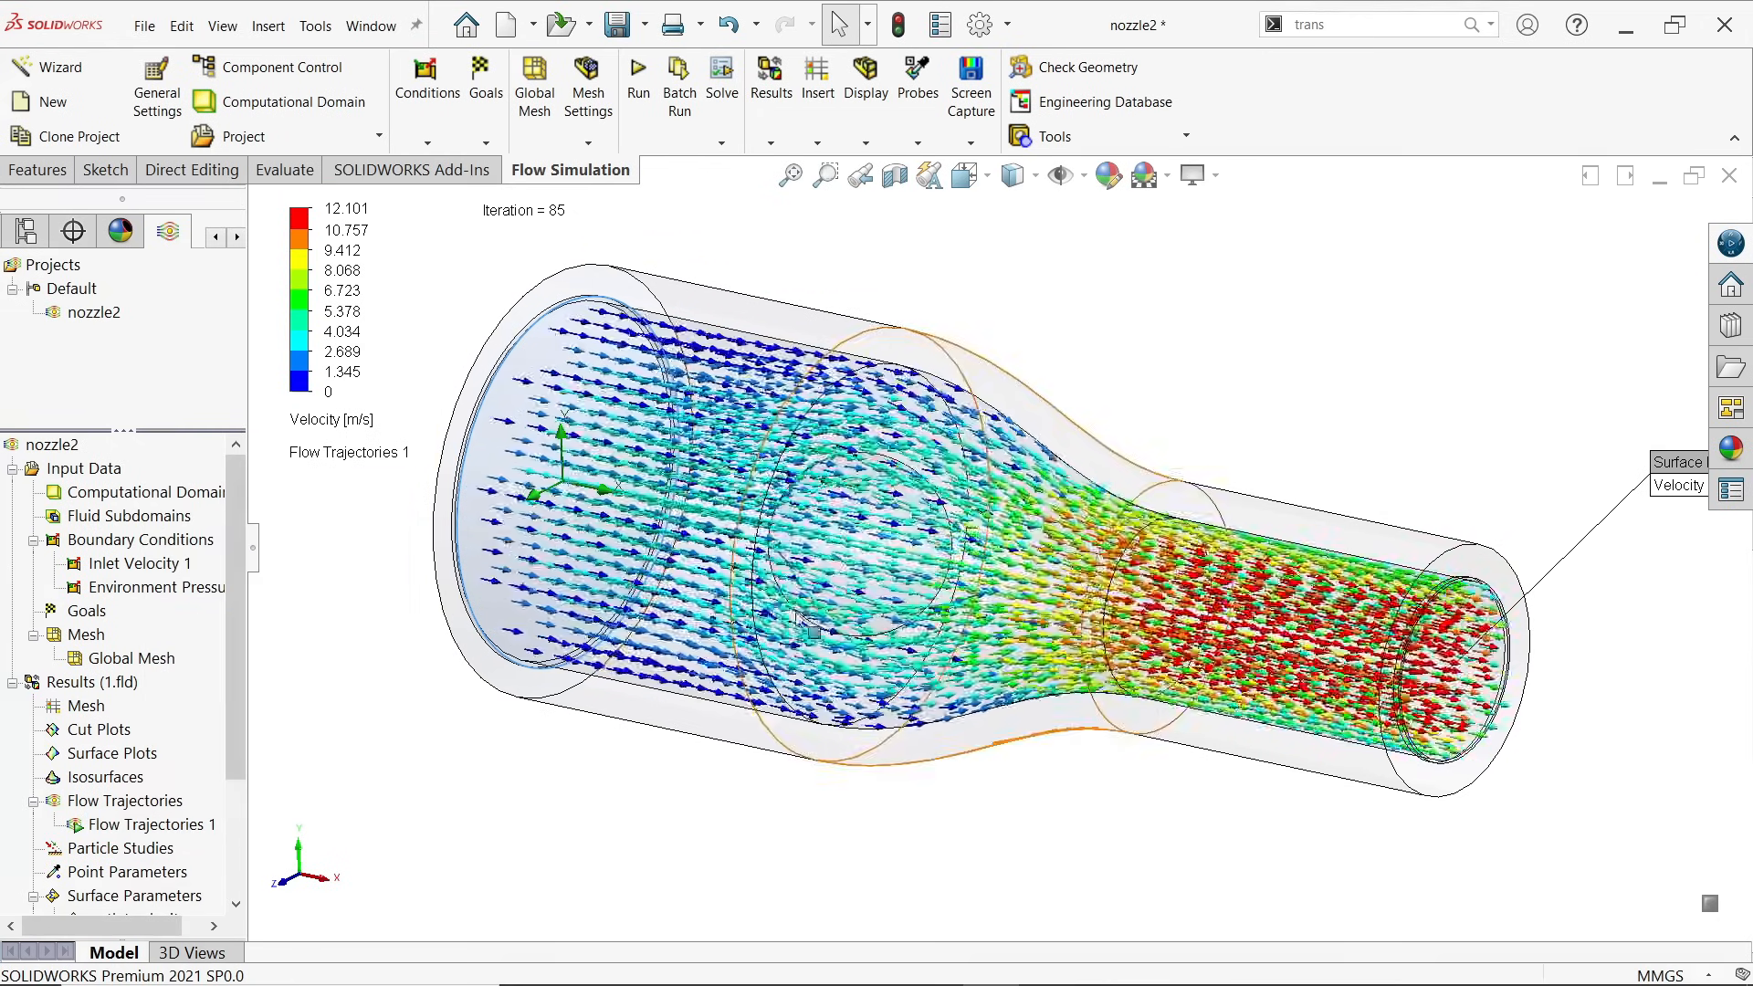
scroll(843, 574, down, 2)
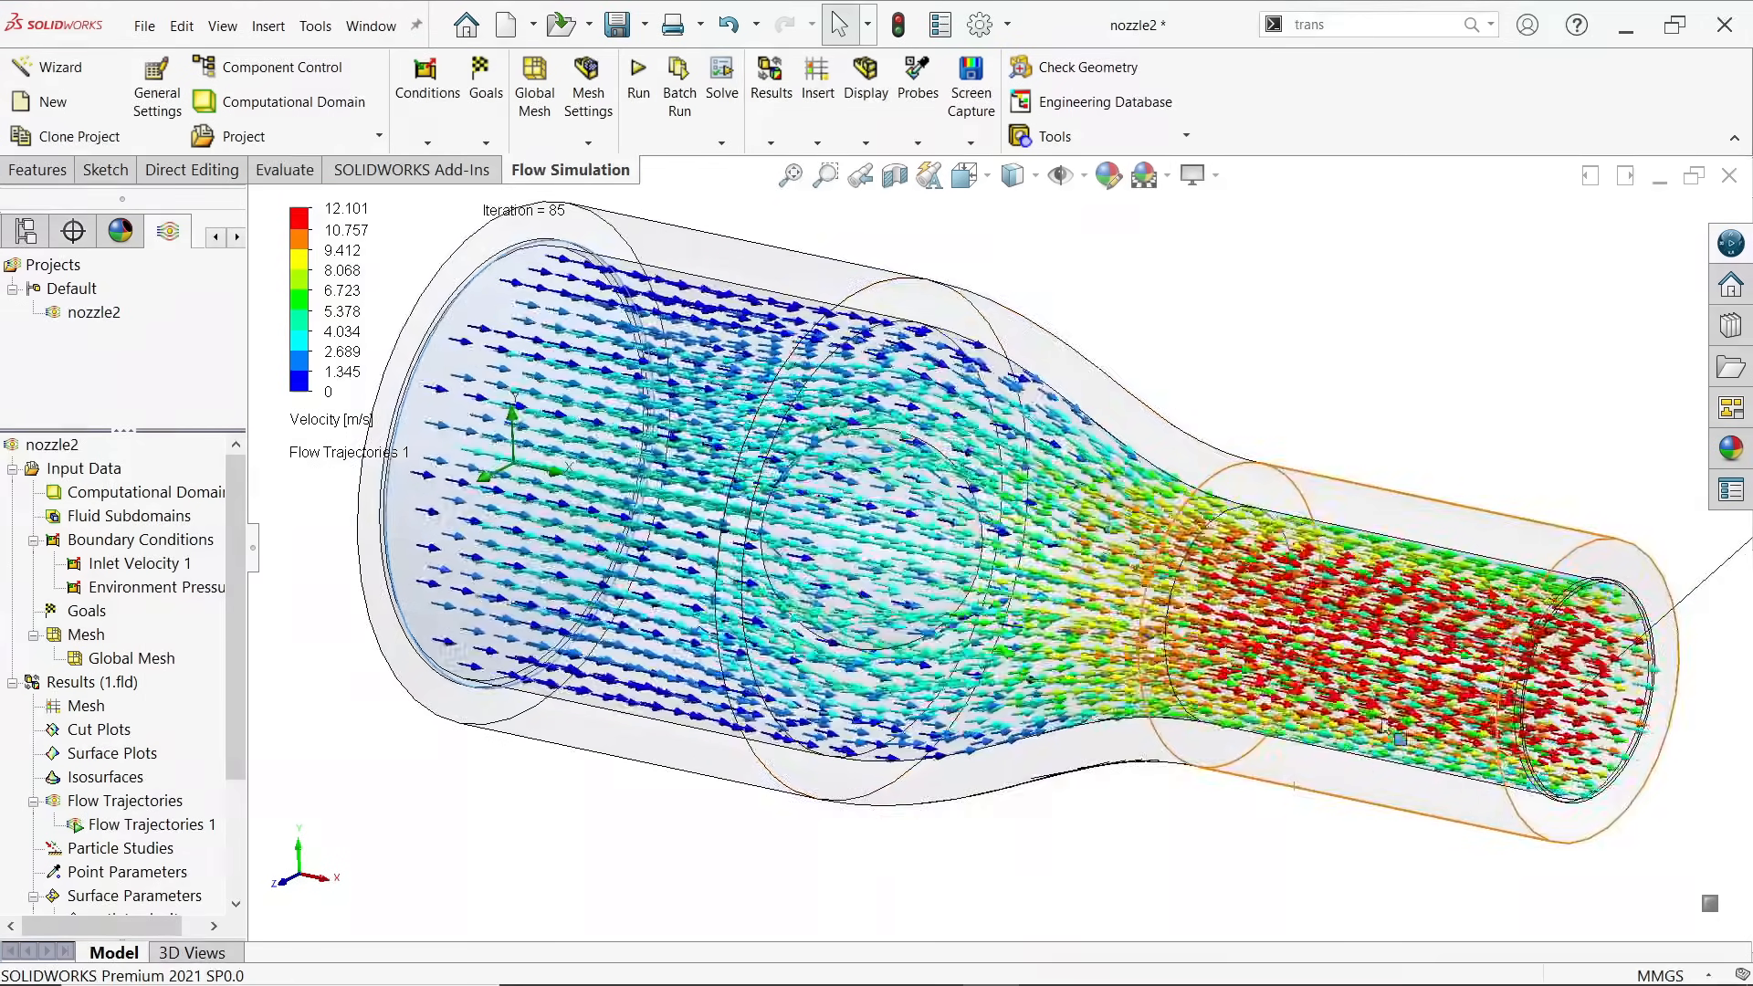
key(f)
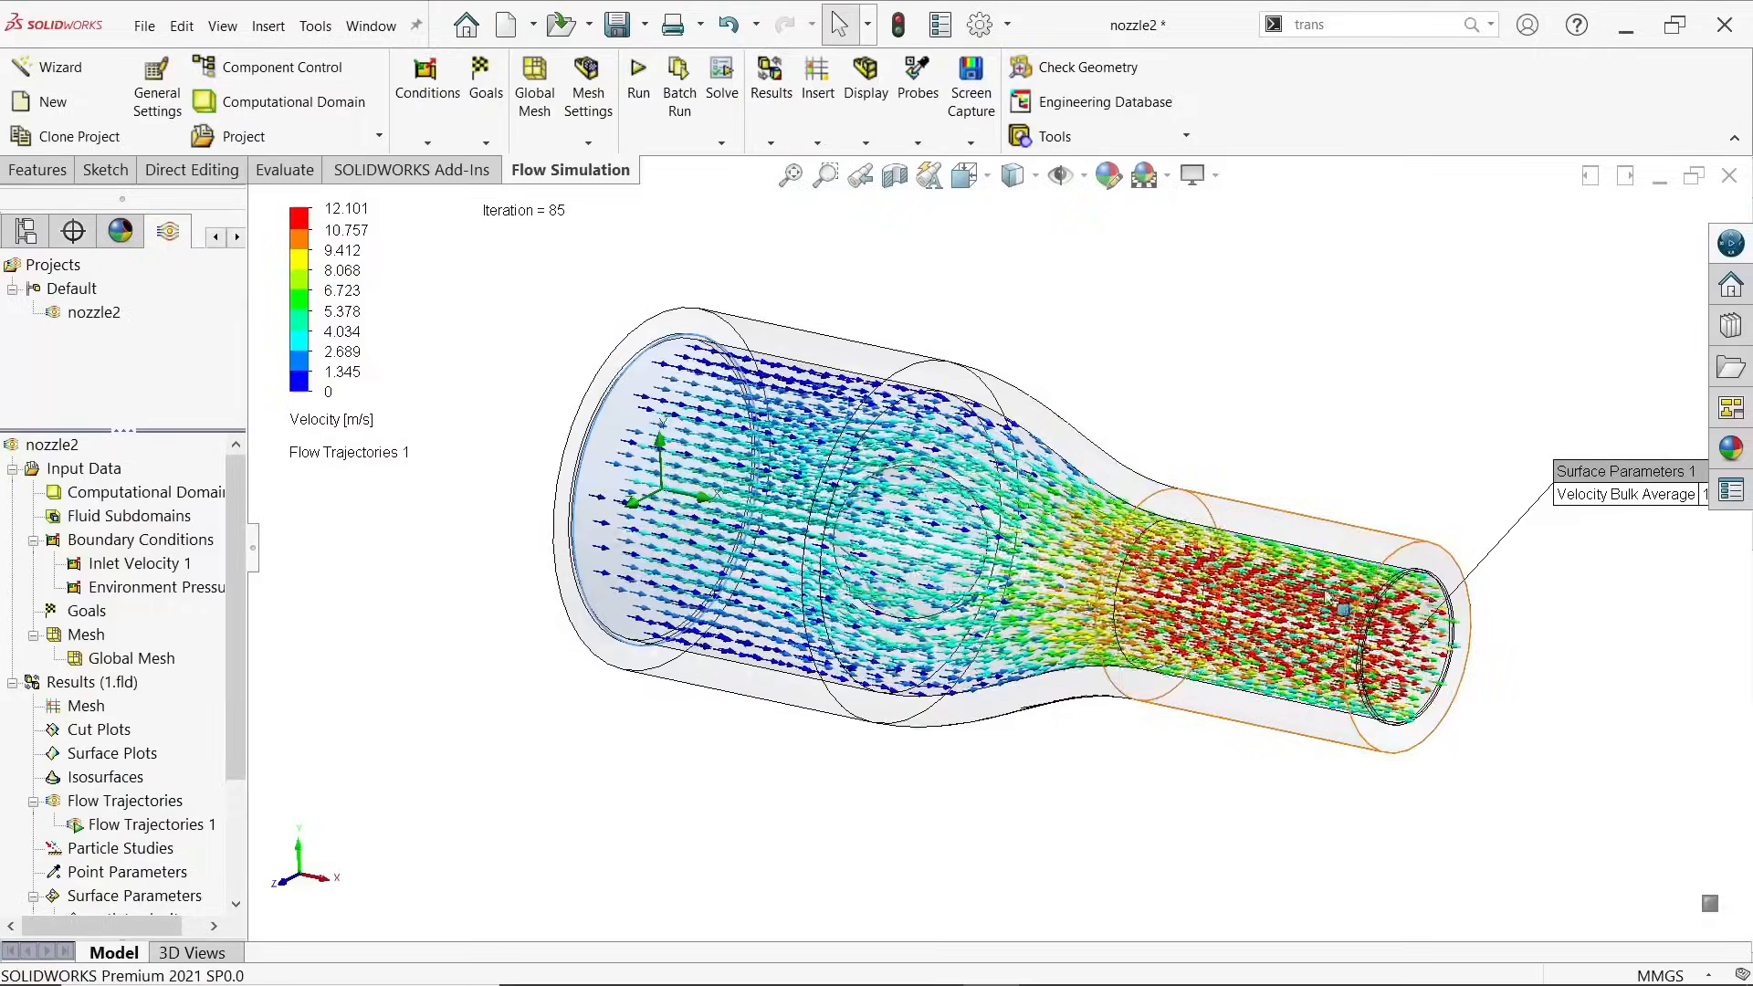
scroll(1343, 609, down, 2)
drag(1634, 458, 1417, 420)
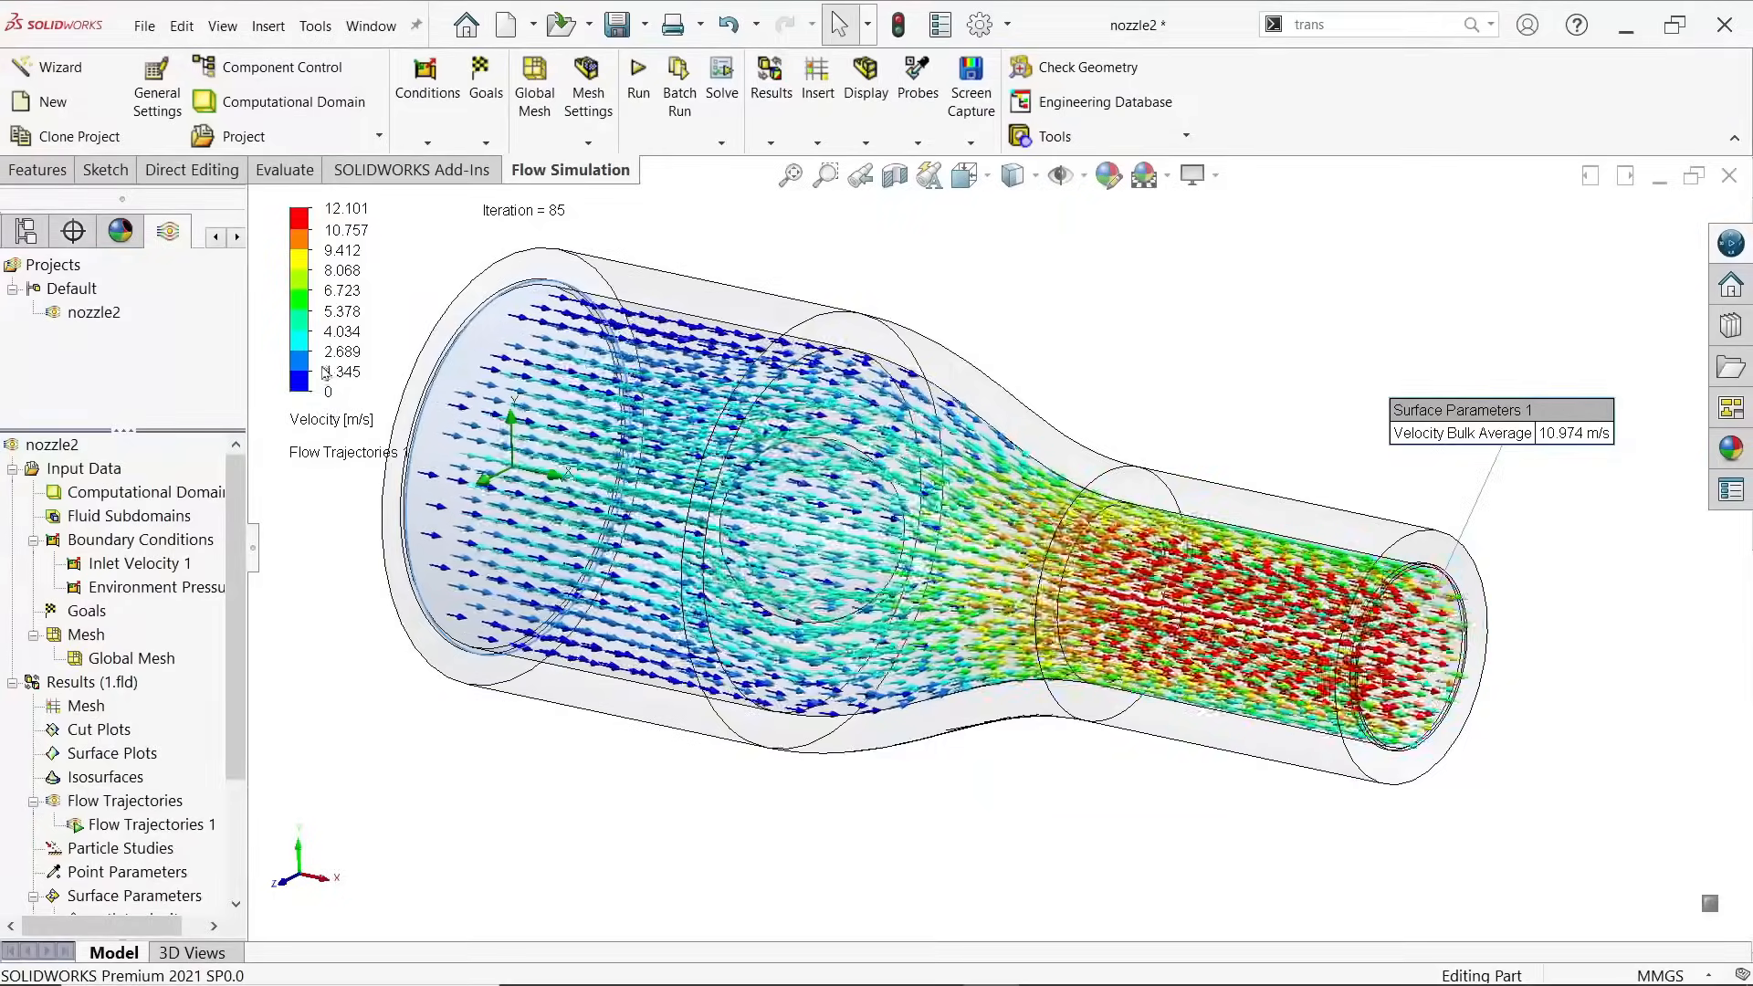
Step: Try a section view of the nozzle through the Front Plane, seen from the front
scroll(472, 419, up, 1)
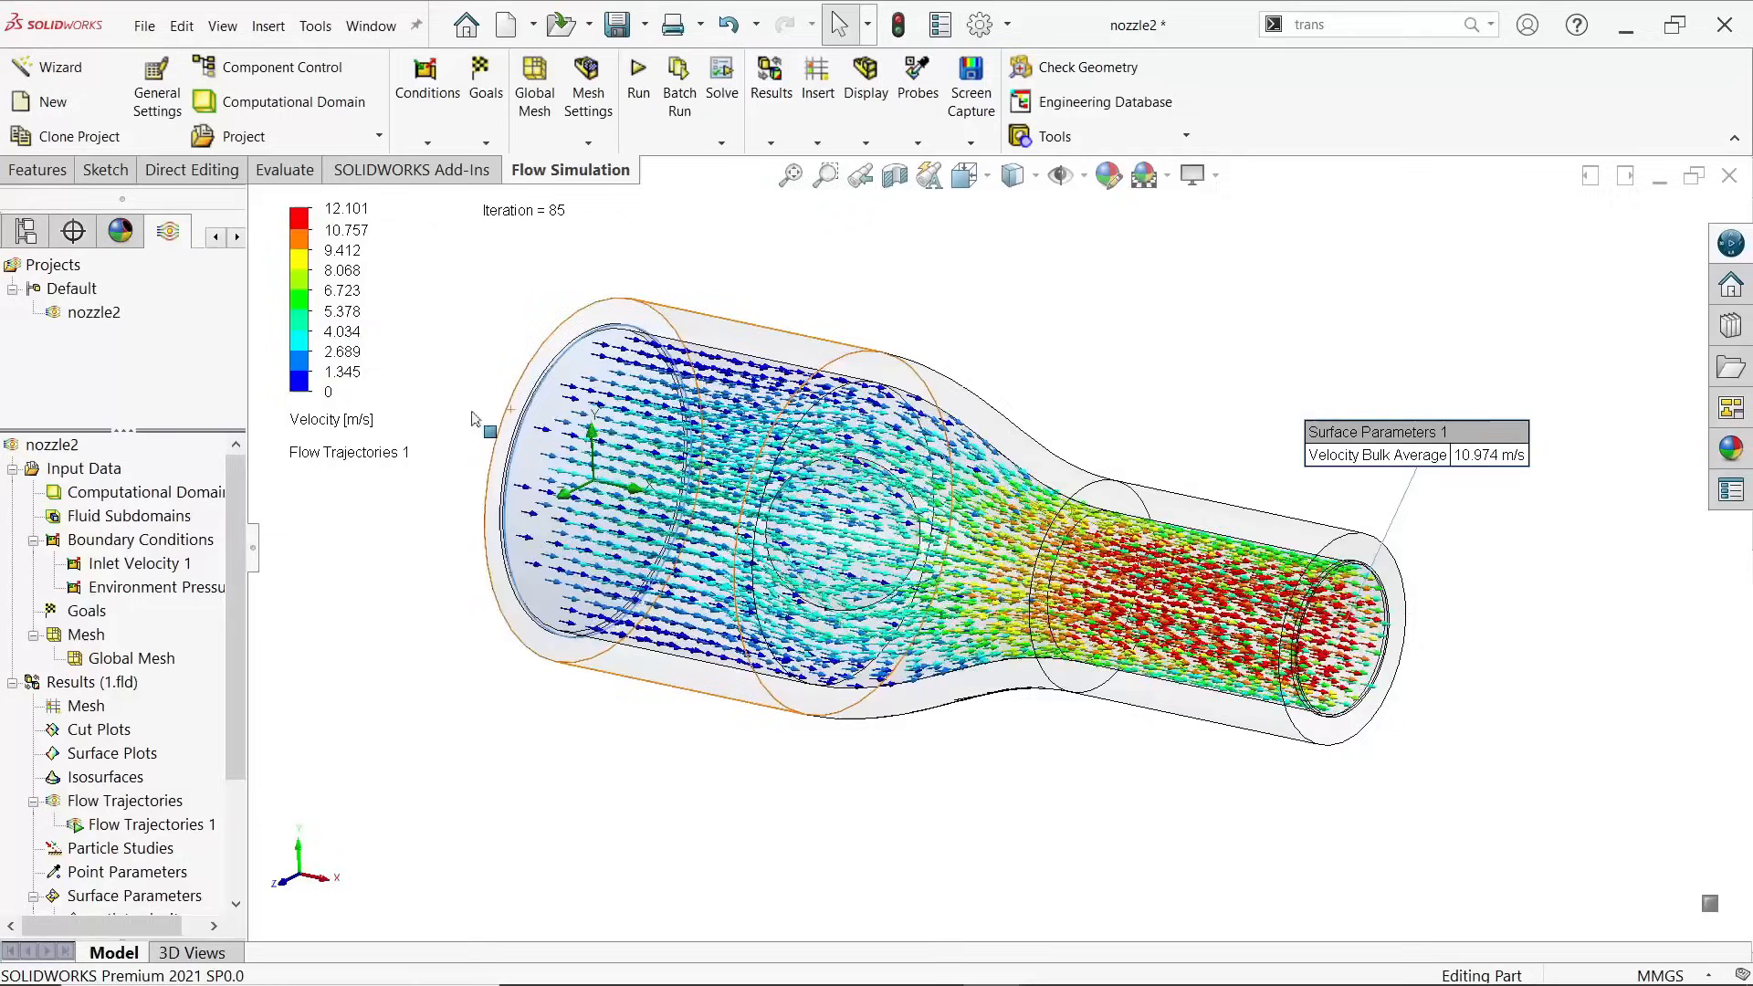
scroll(730, 532, down, 1)
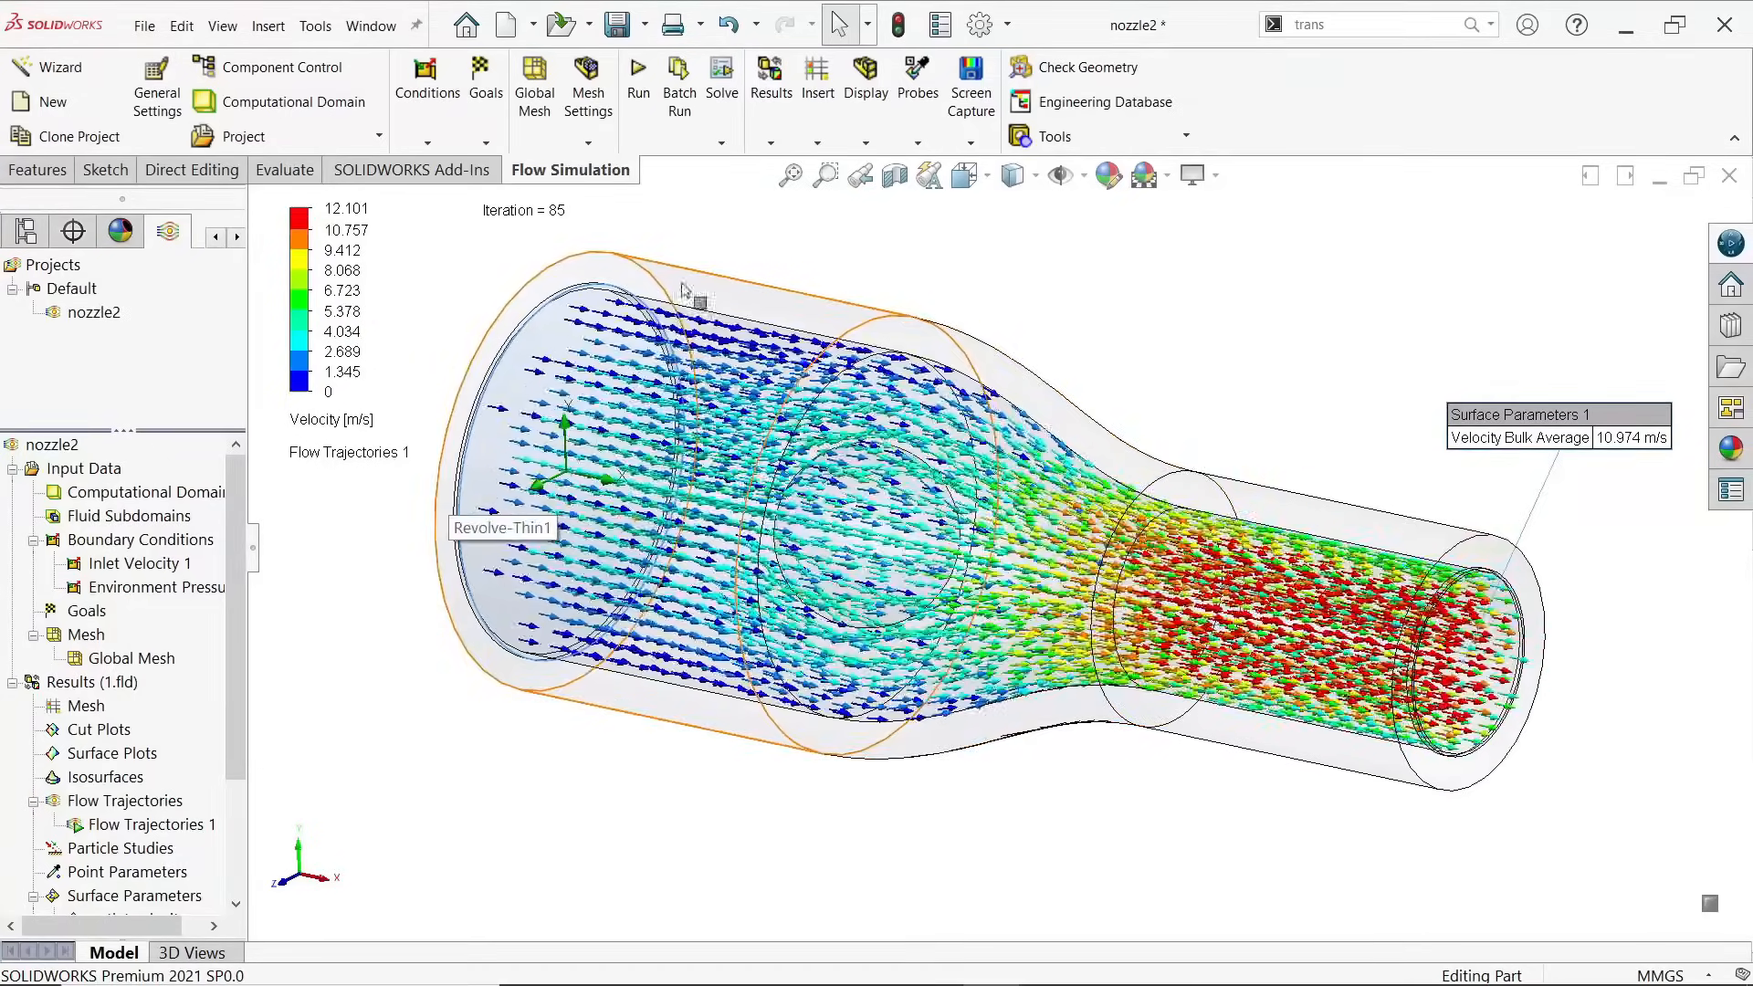
click(898, 177)
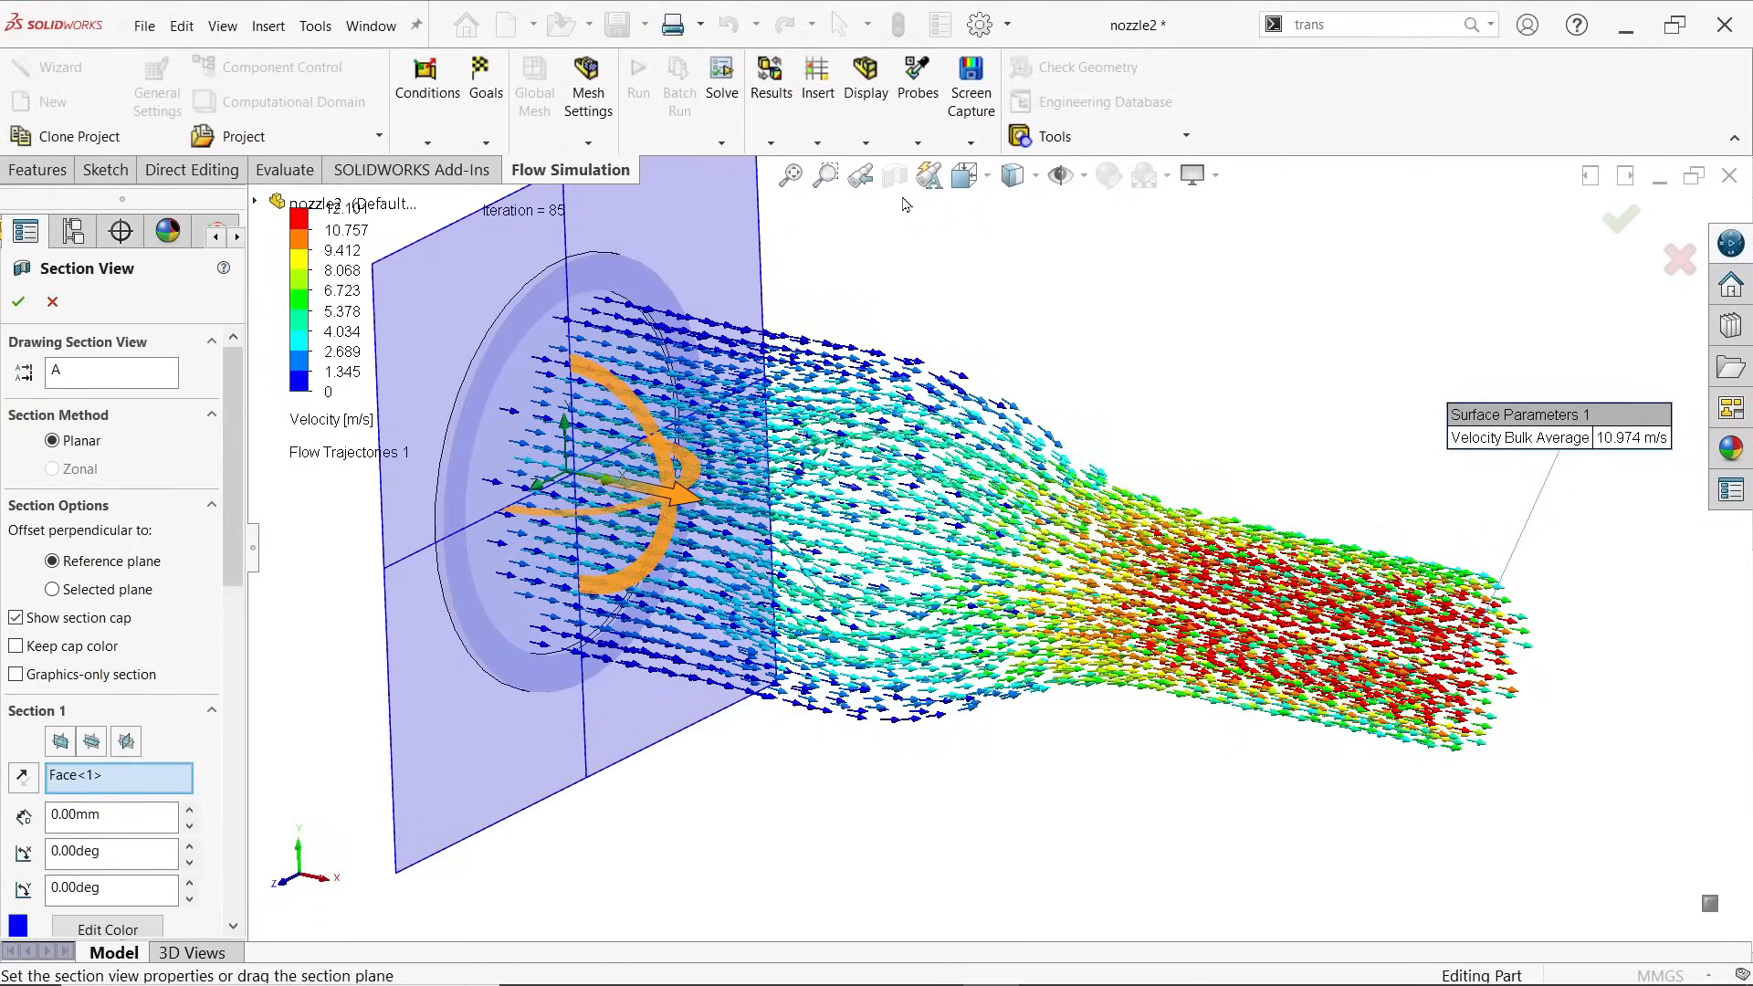
click(91, 742)
click(127, 741)
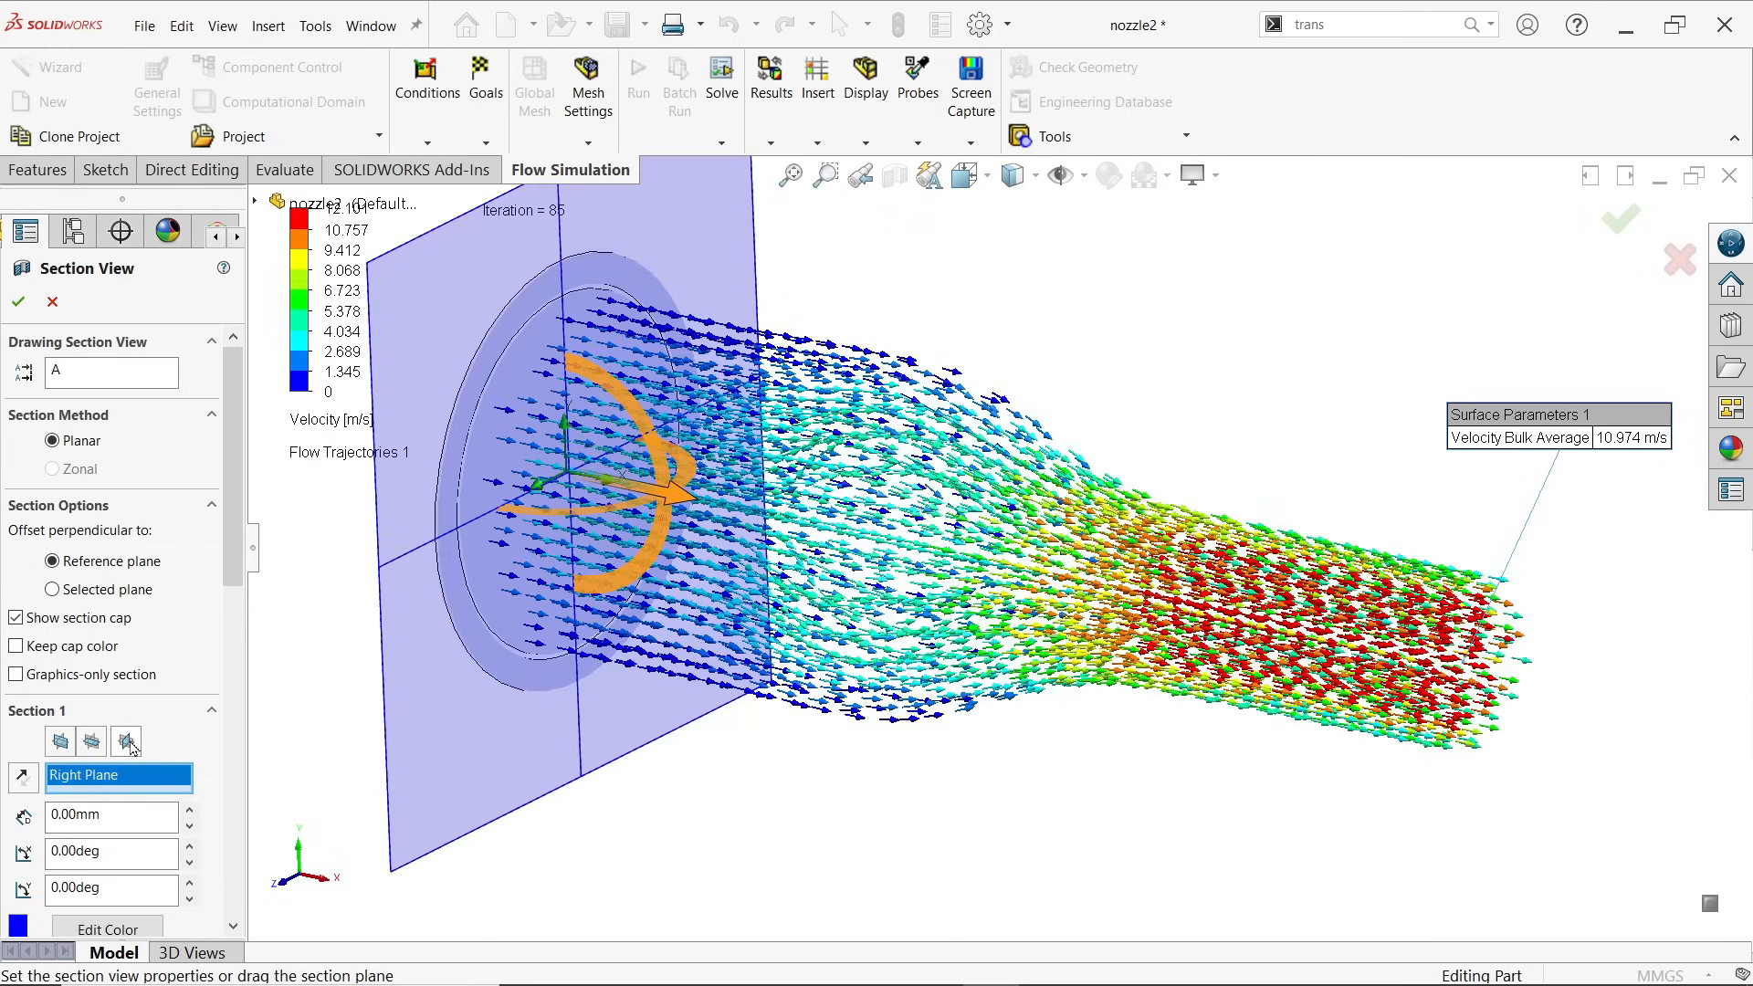
click(60, 742)
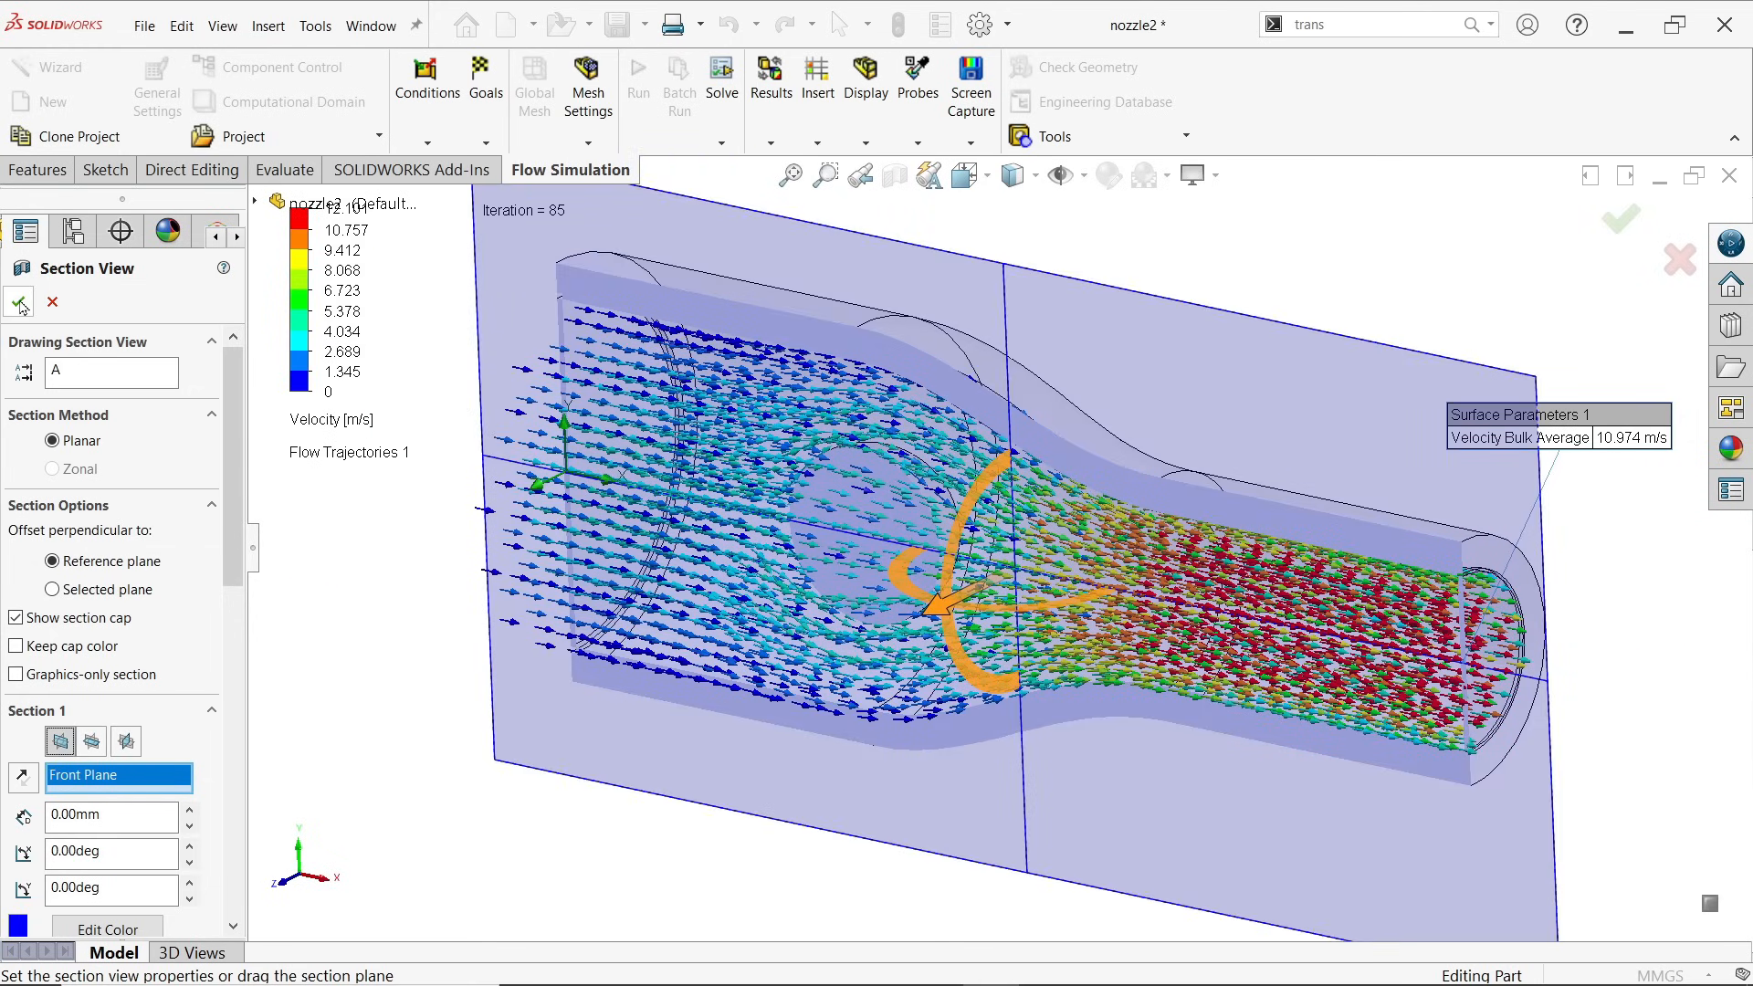
click(20, 303)
key(ctrl+1)
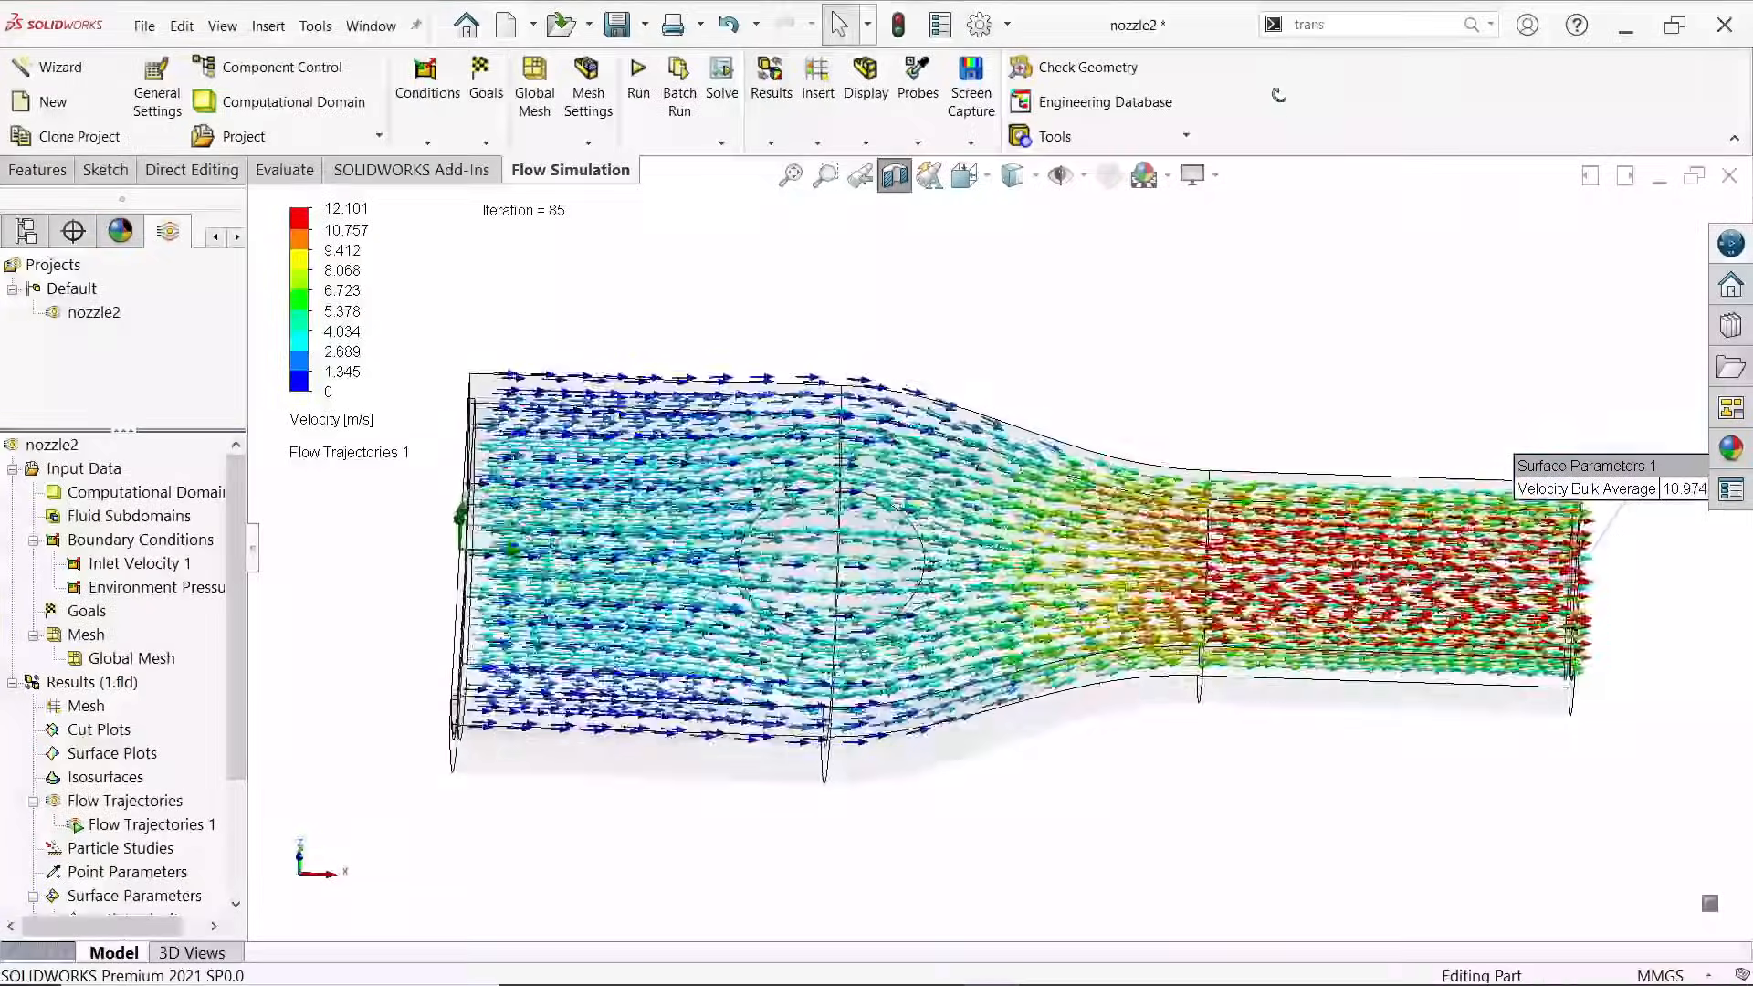
Step: Examine the animated velocity trajectories around the sphere and through the narrowing nozzle from close up and several angles
middle_drag(1278, 95, 1162, 383)
scroll(748, 598, down, 3)
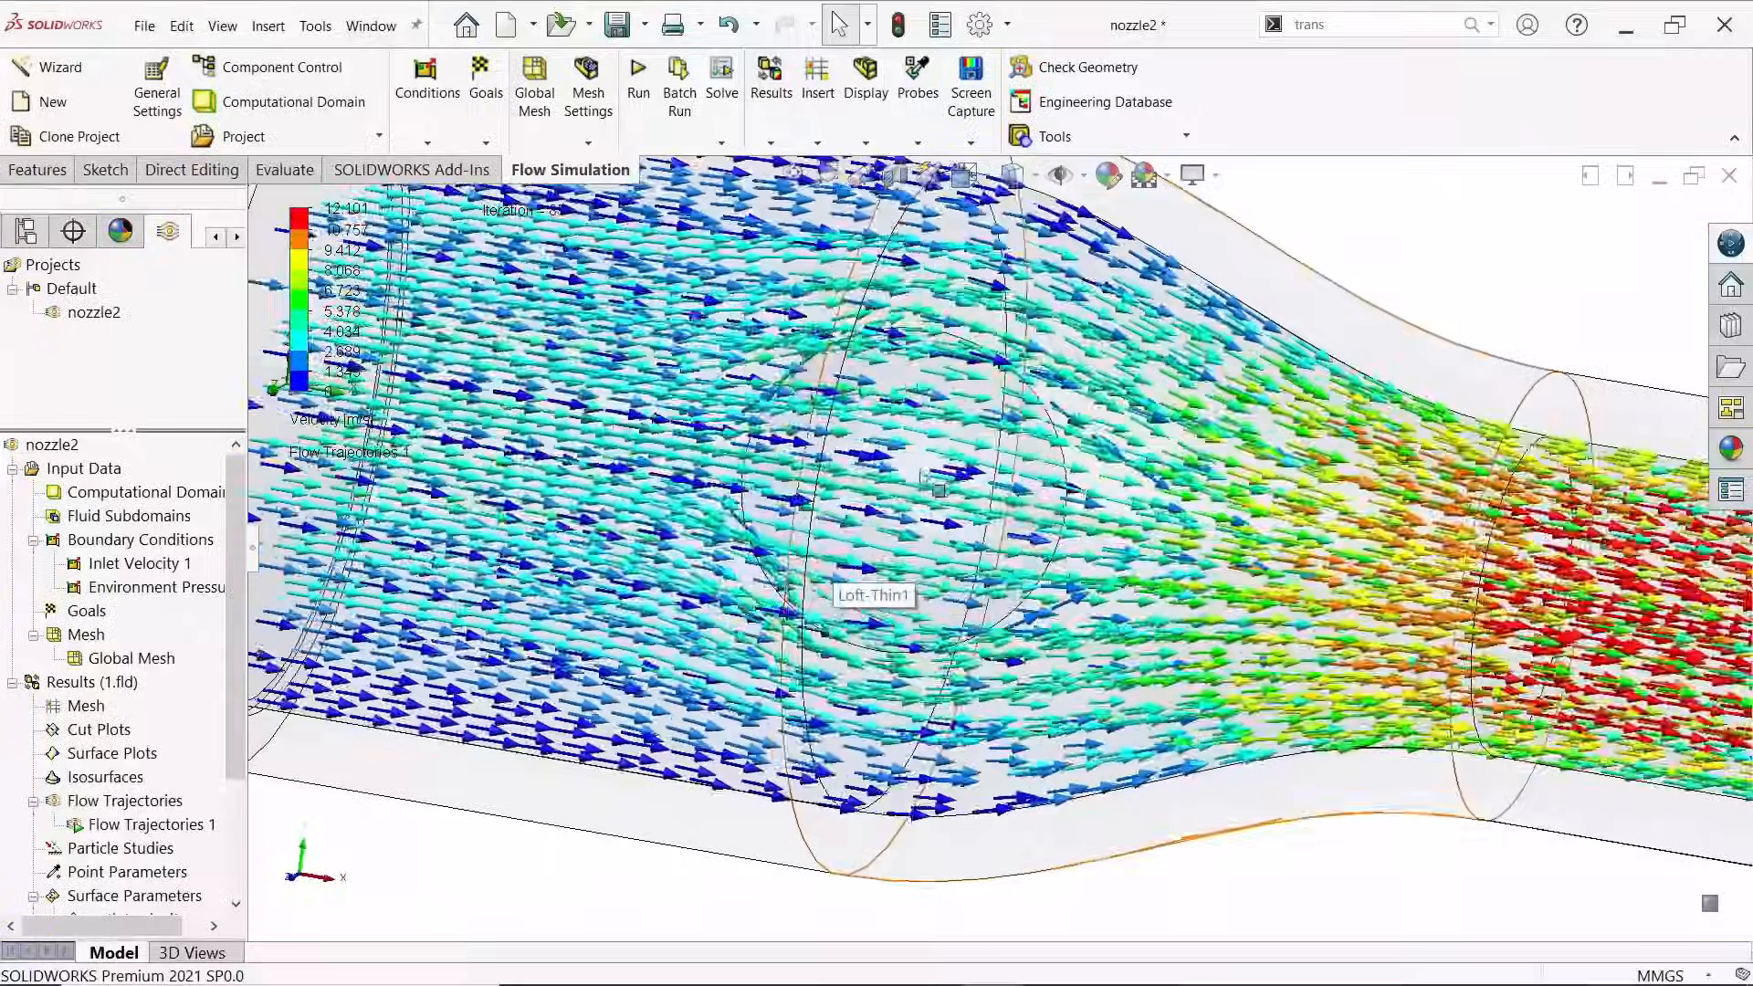
scroll(950, 420, down, 4)
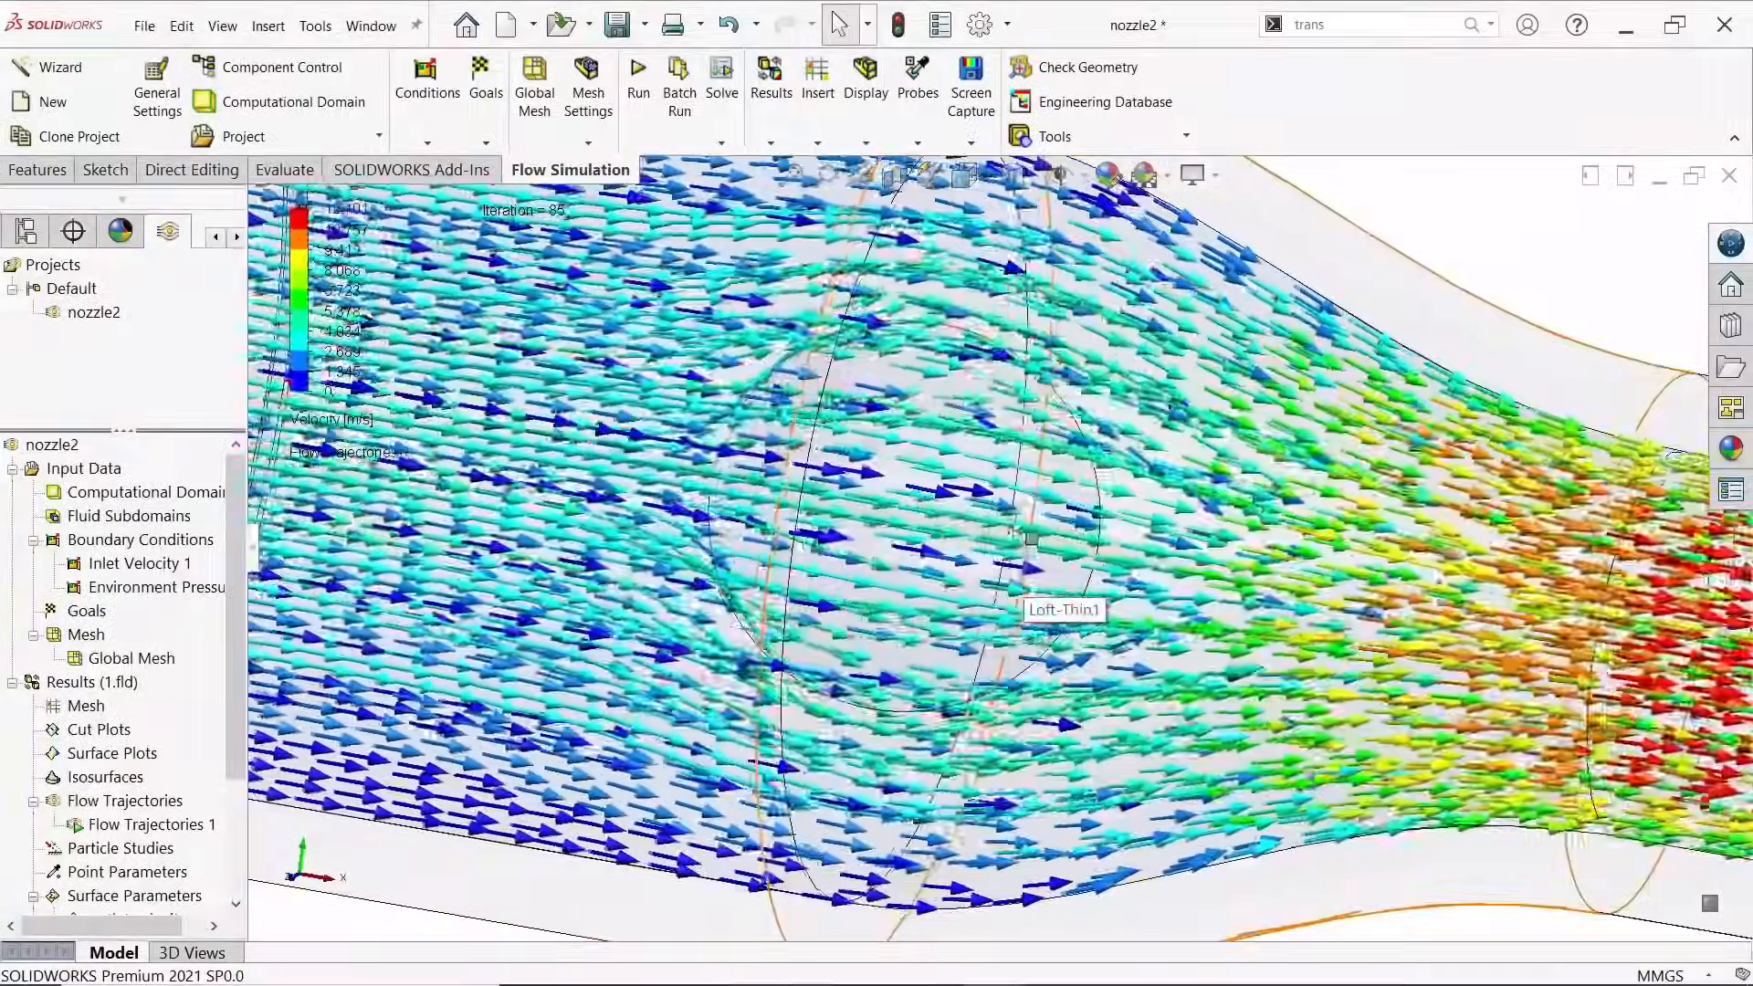
scroll(1005, 528, up, 4)
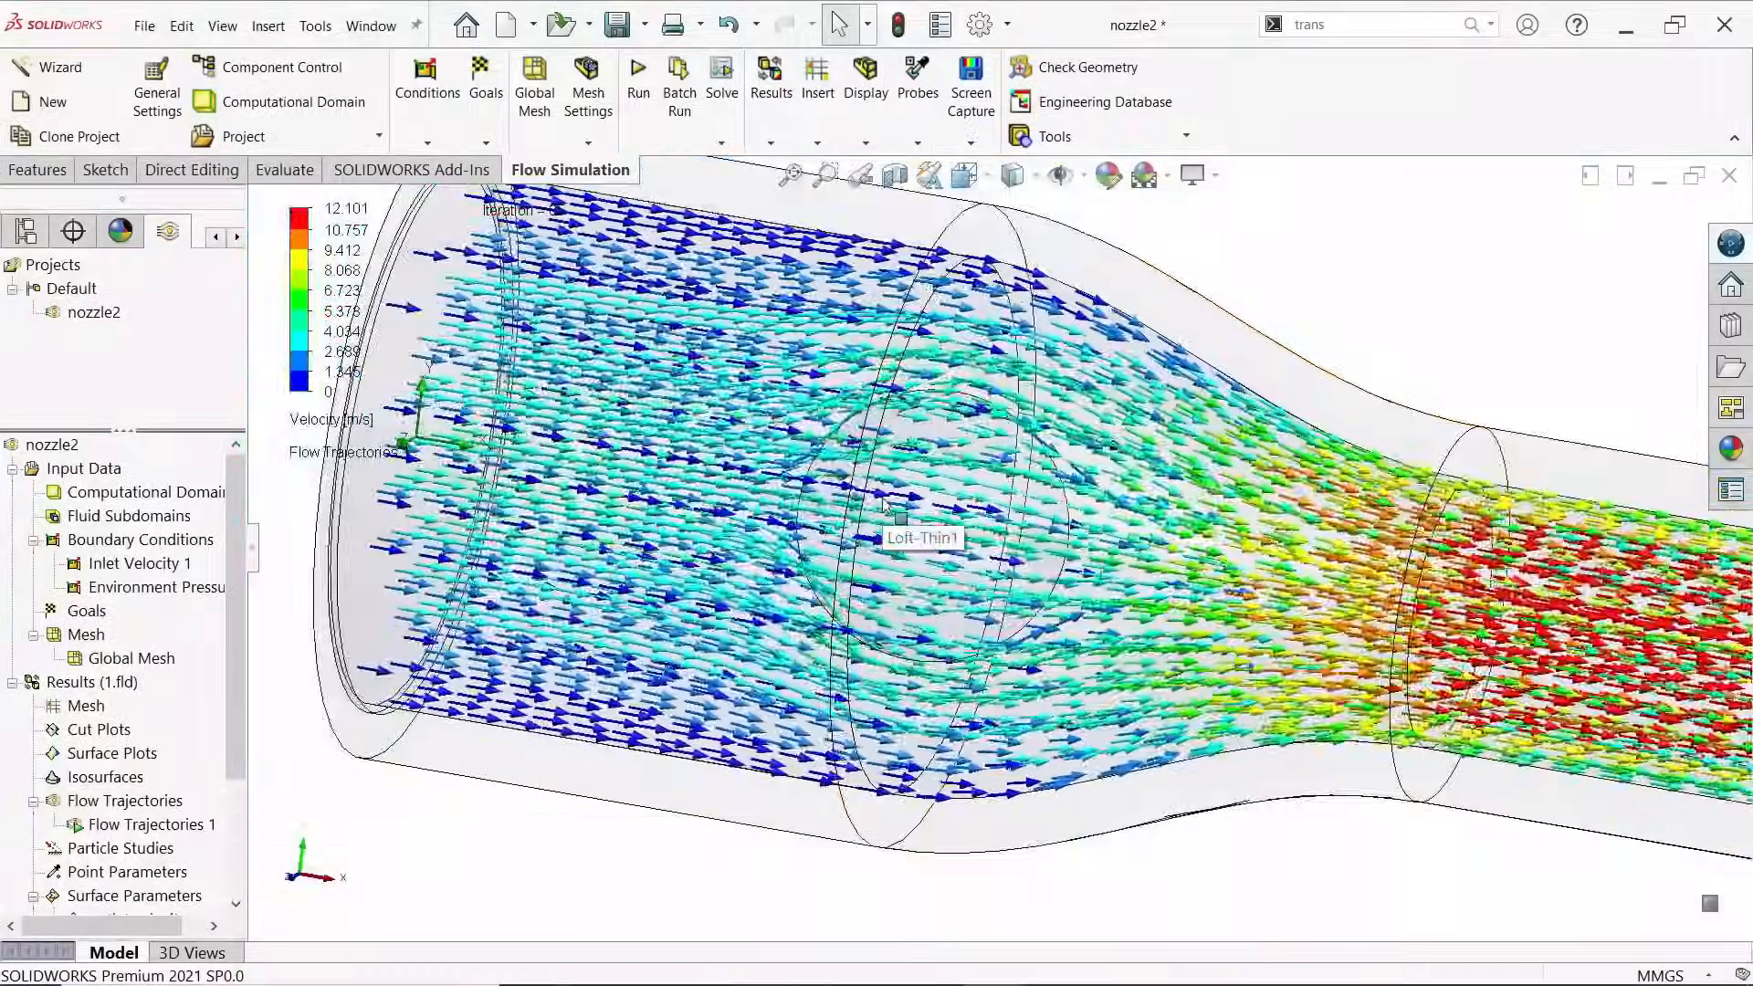
scroll(885, 505, up, 3)
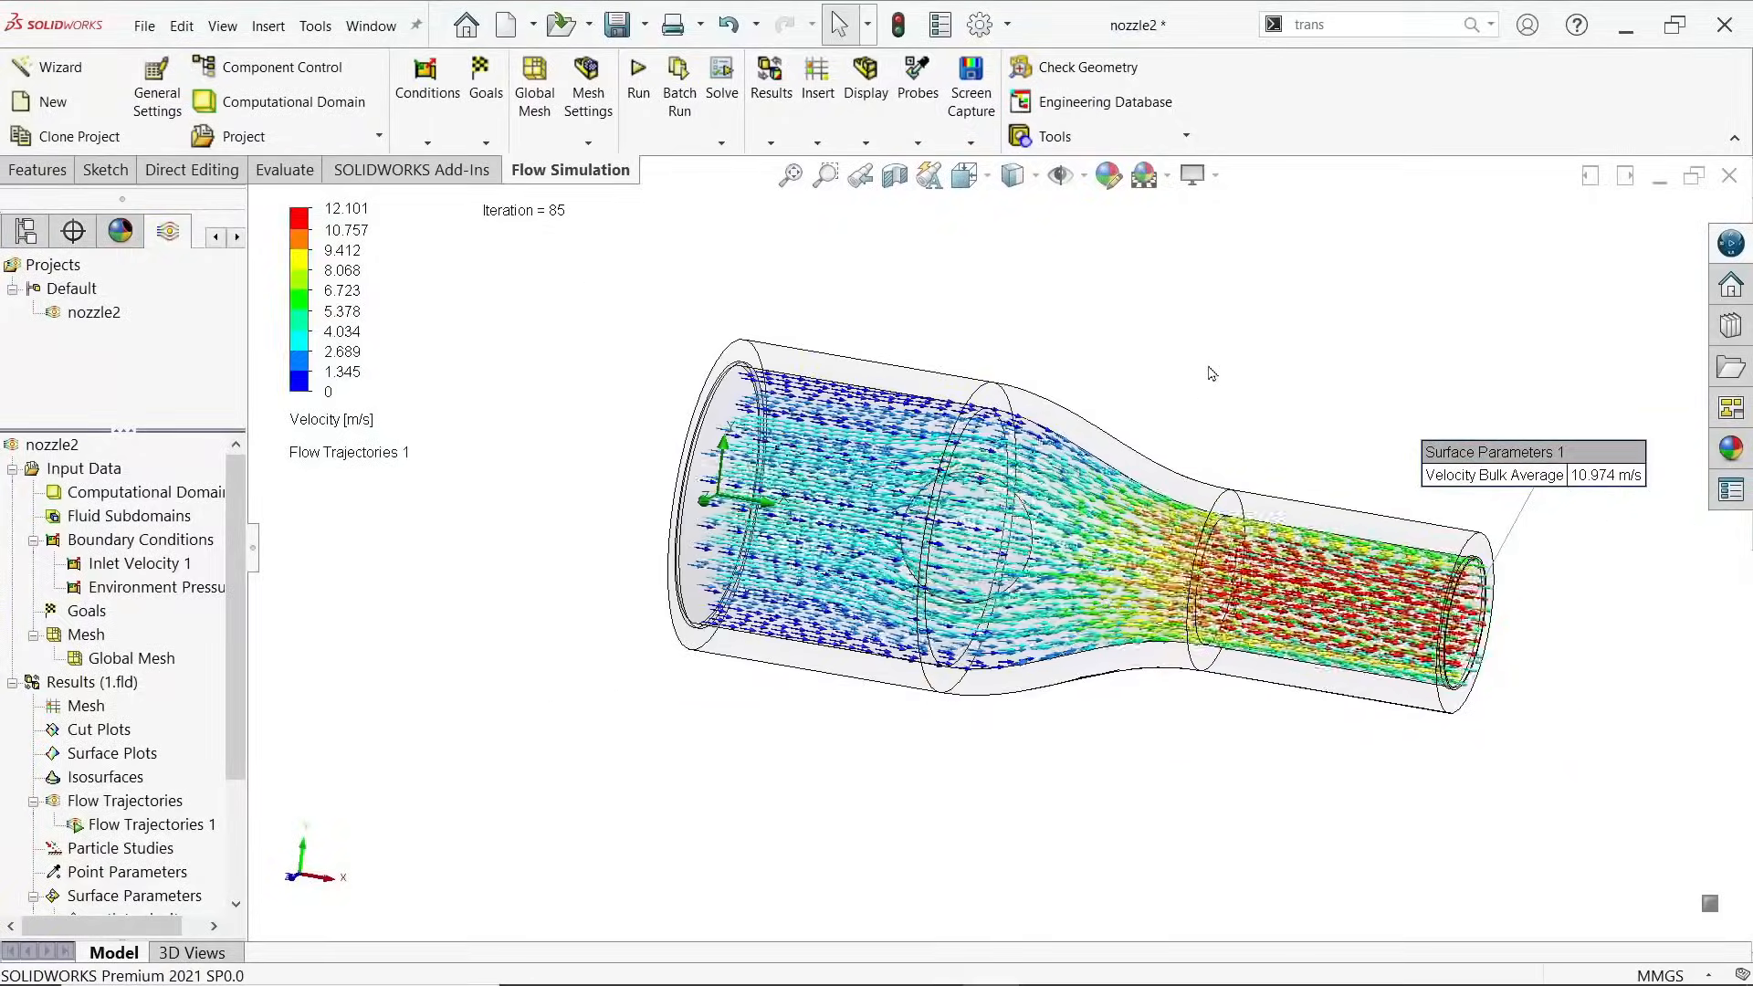
middle_drag(1202, 392, 1138, 420)
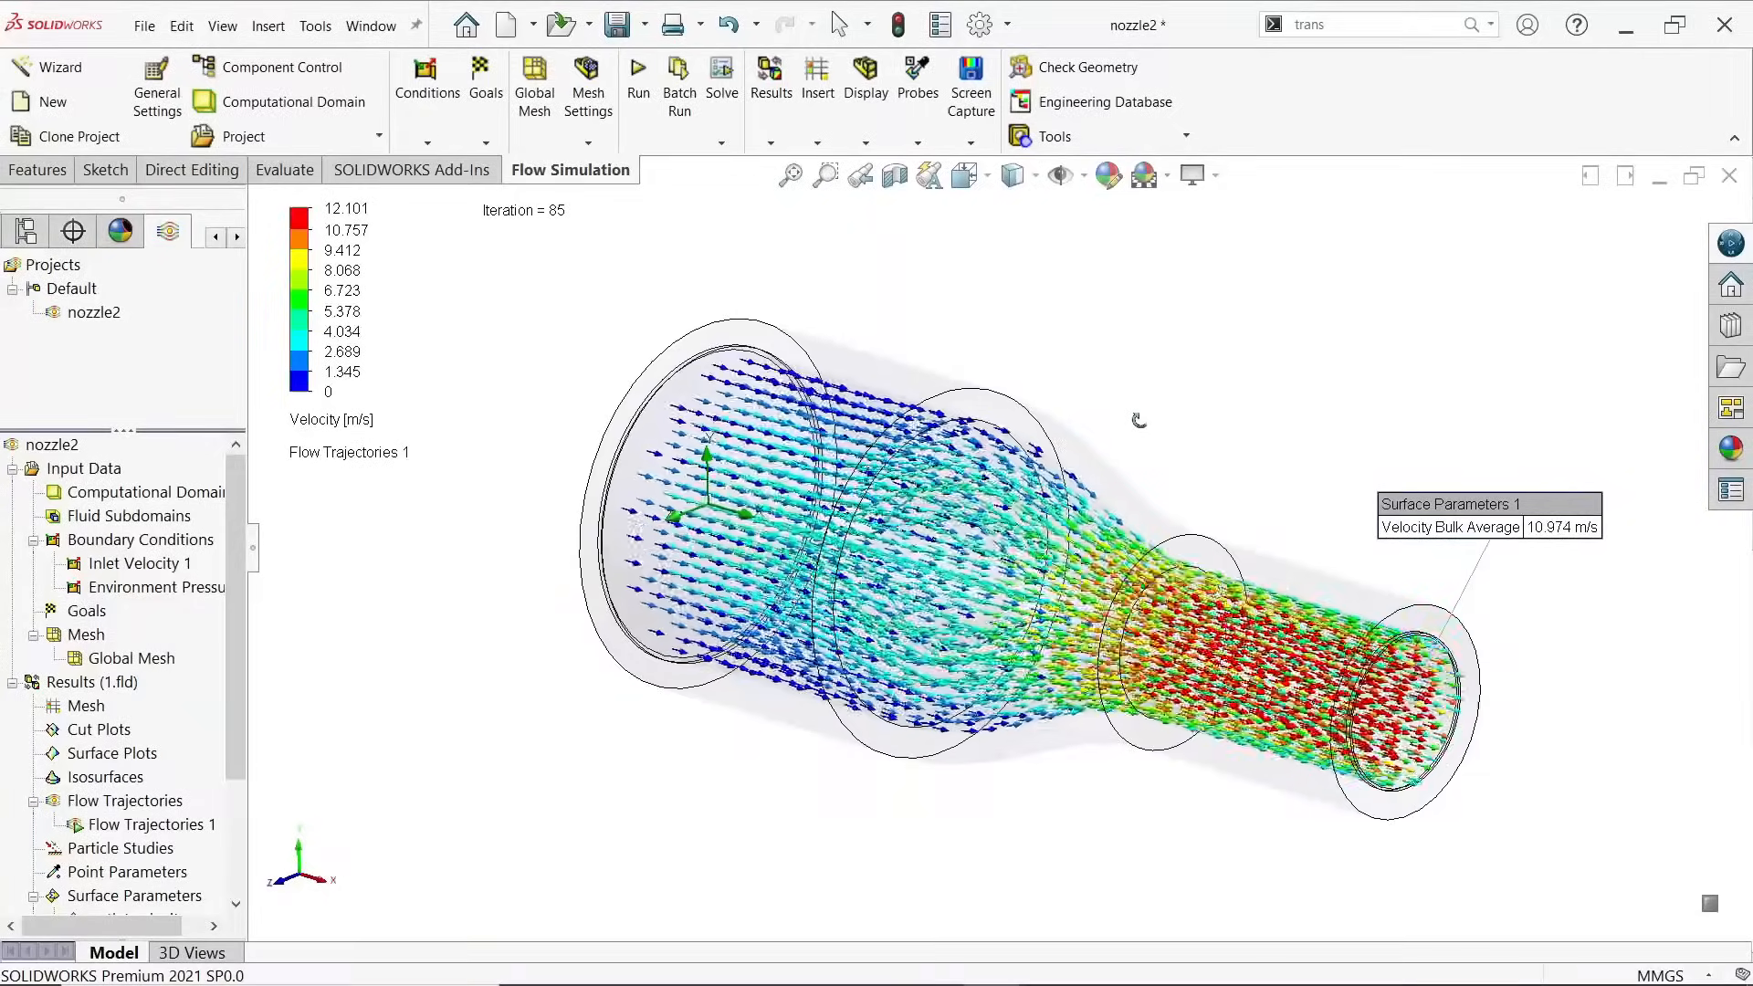
scroll(1110, 657, down, 1)
scroll(1095, 646, up, 1)
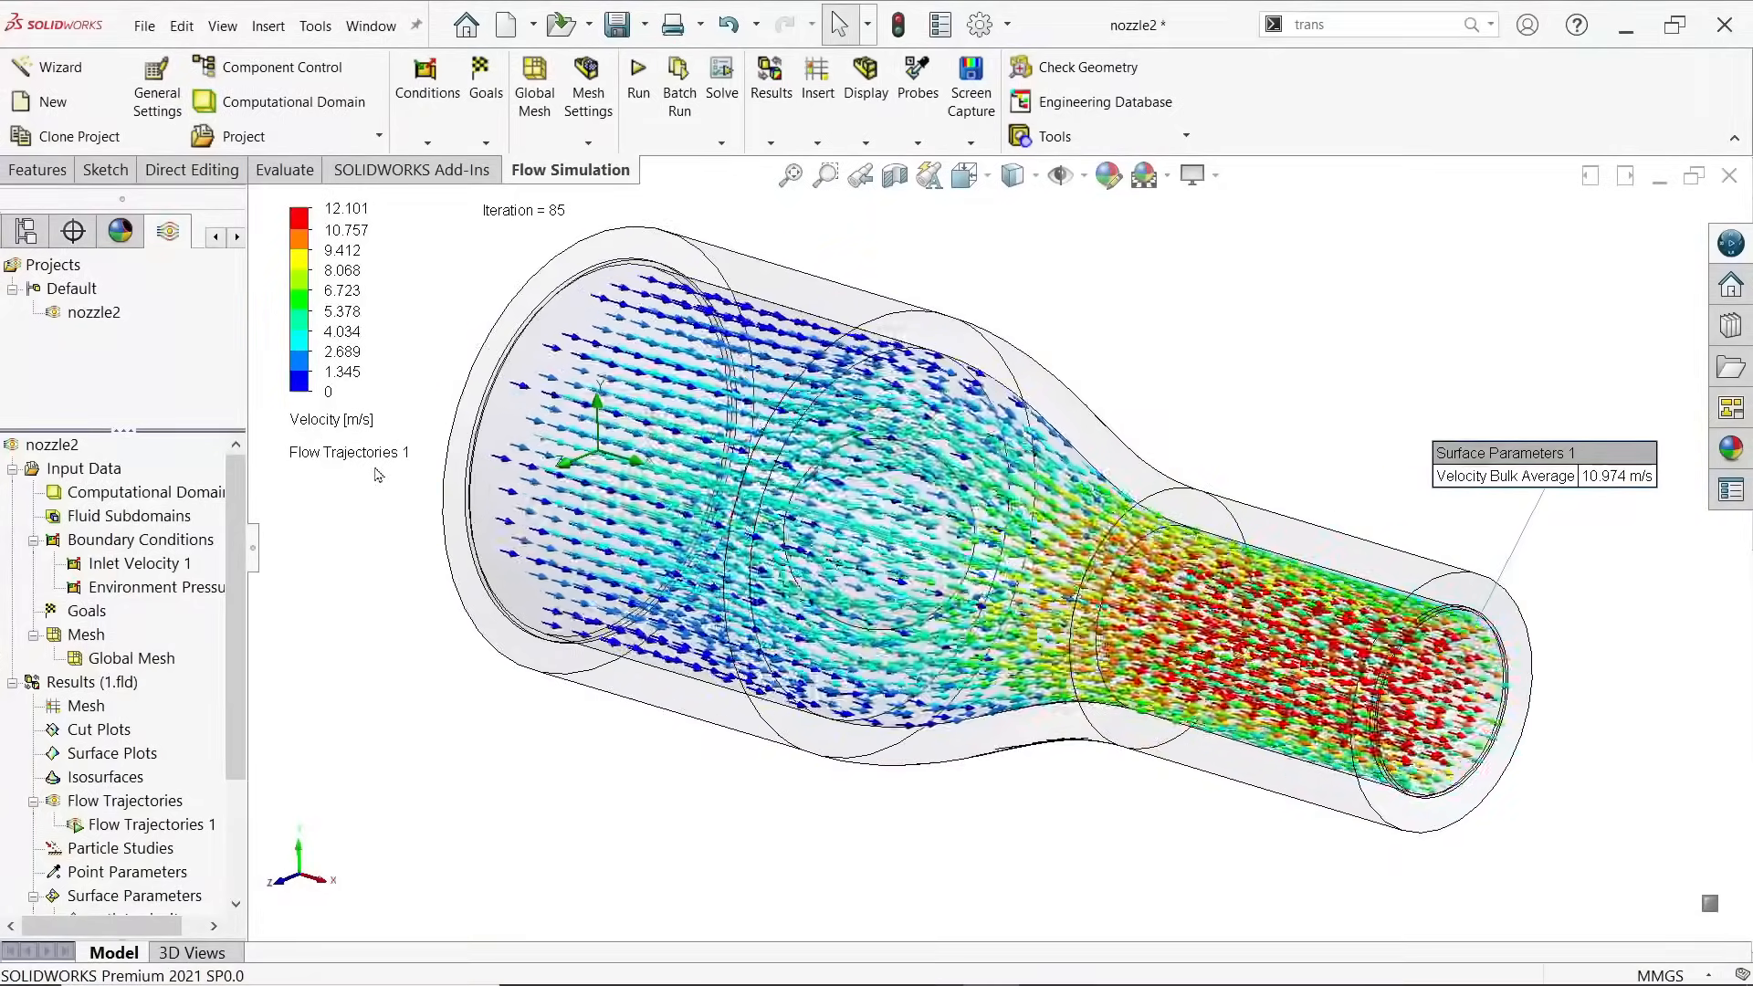
Step: Switch the parameter shown on the flow trajectories' colour legend to Temperature (Fluid)
click(354, 422)
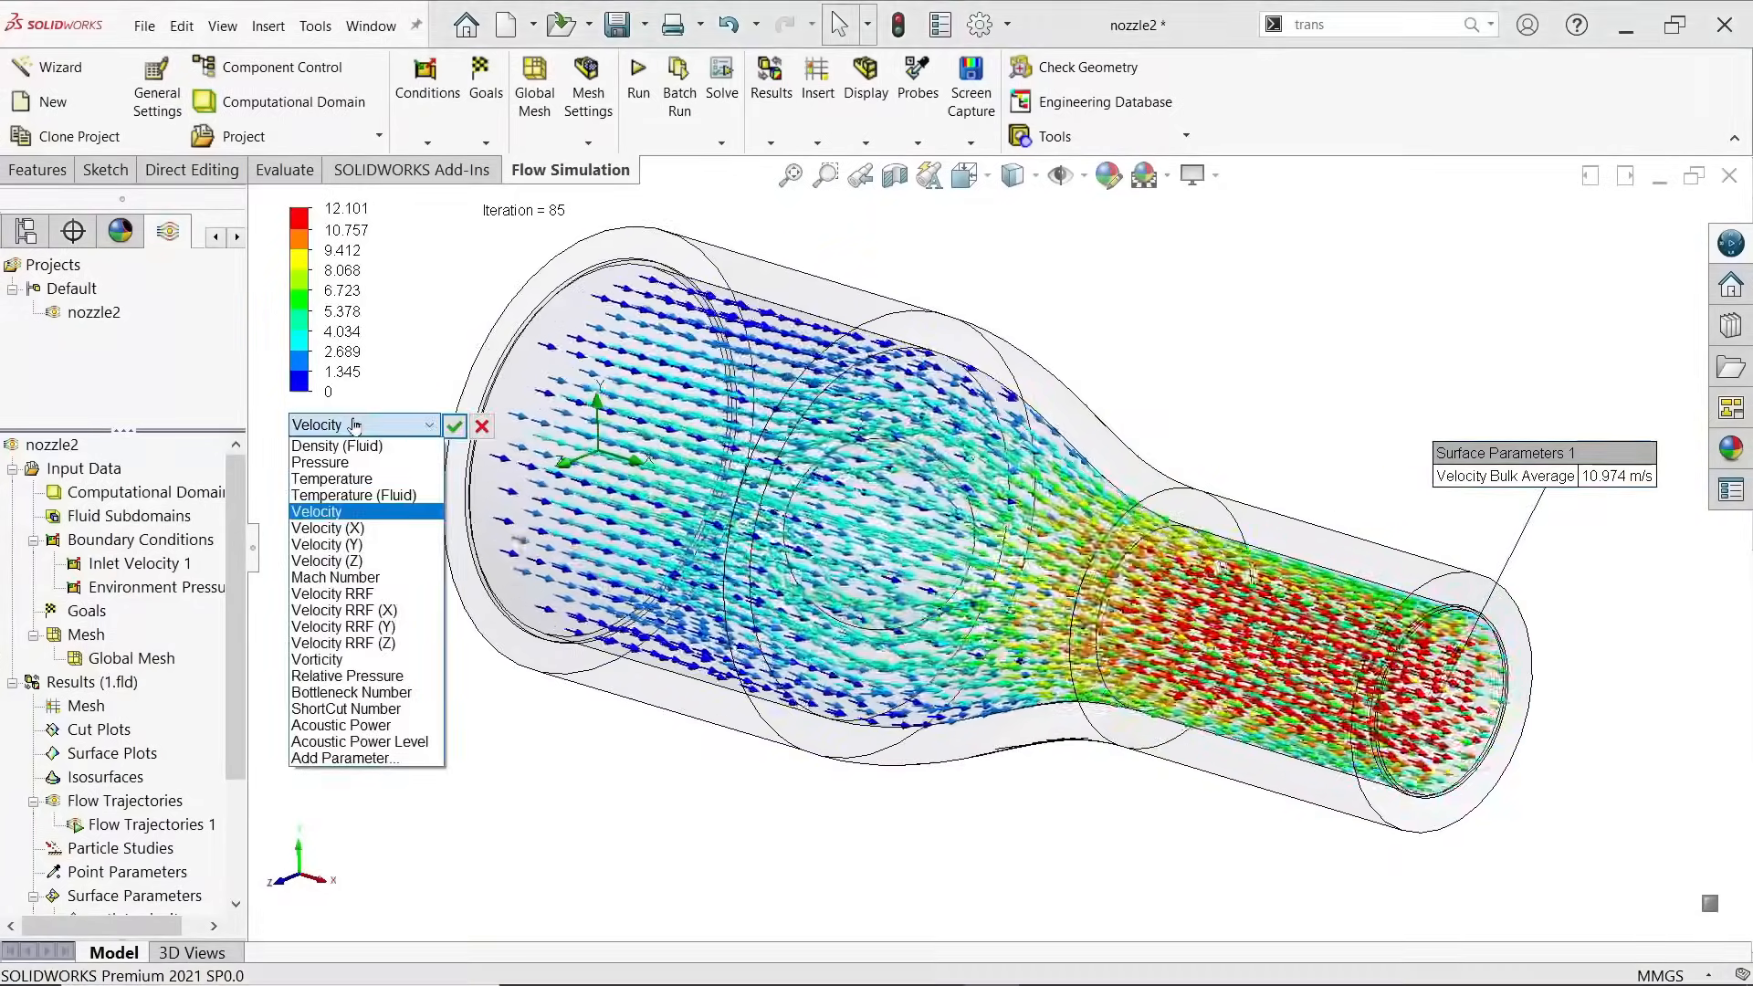
click(345, 495)
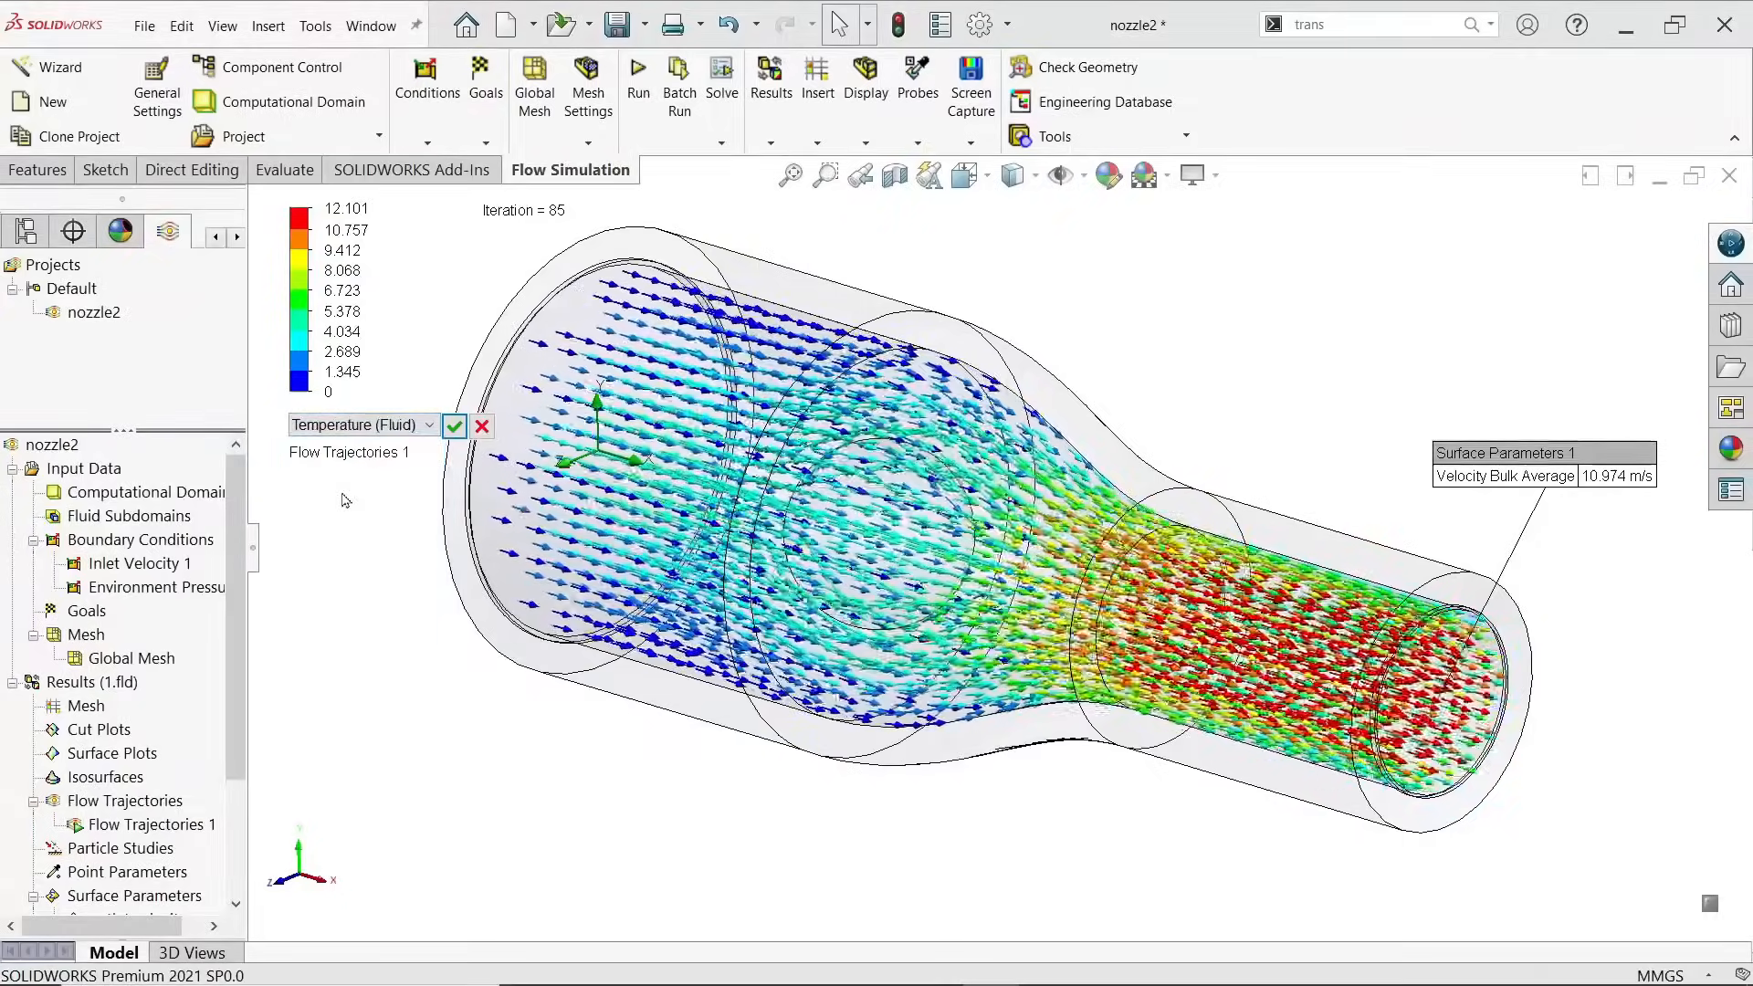
click(454, 426)
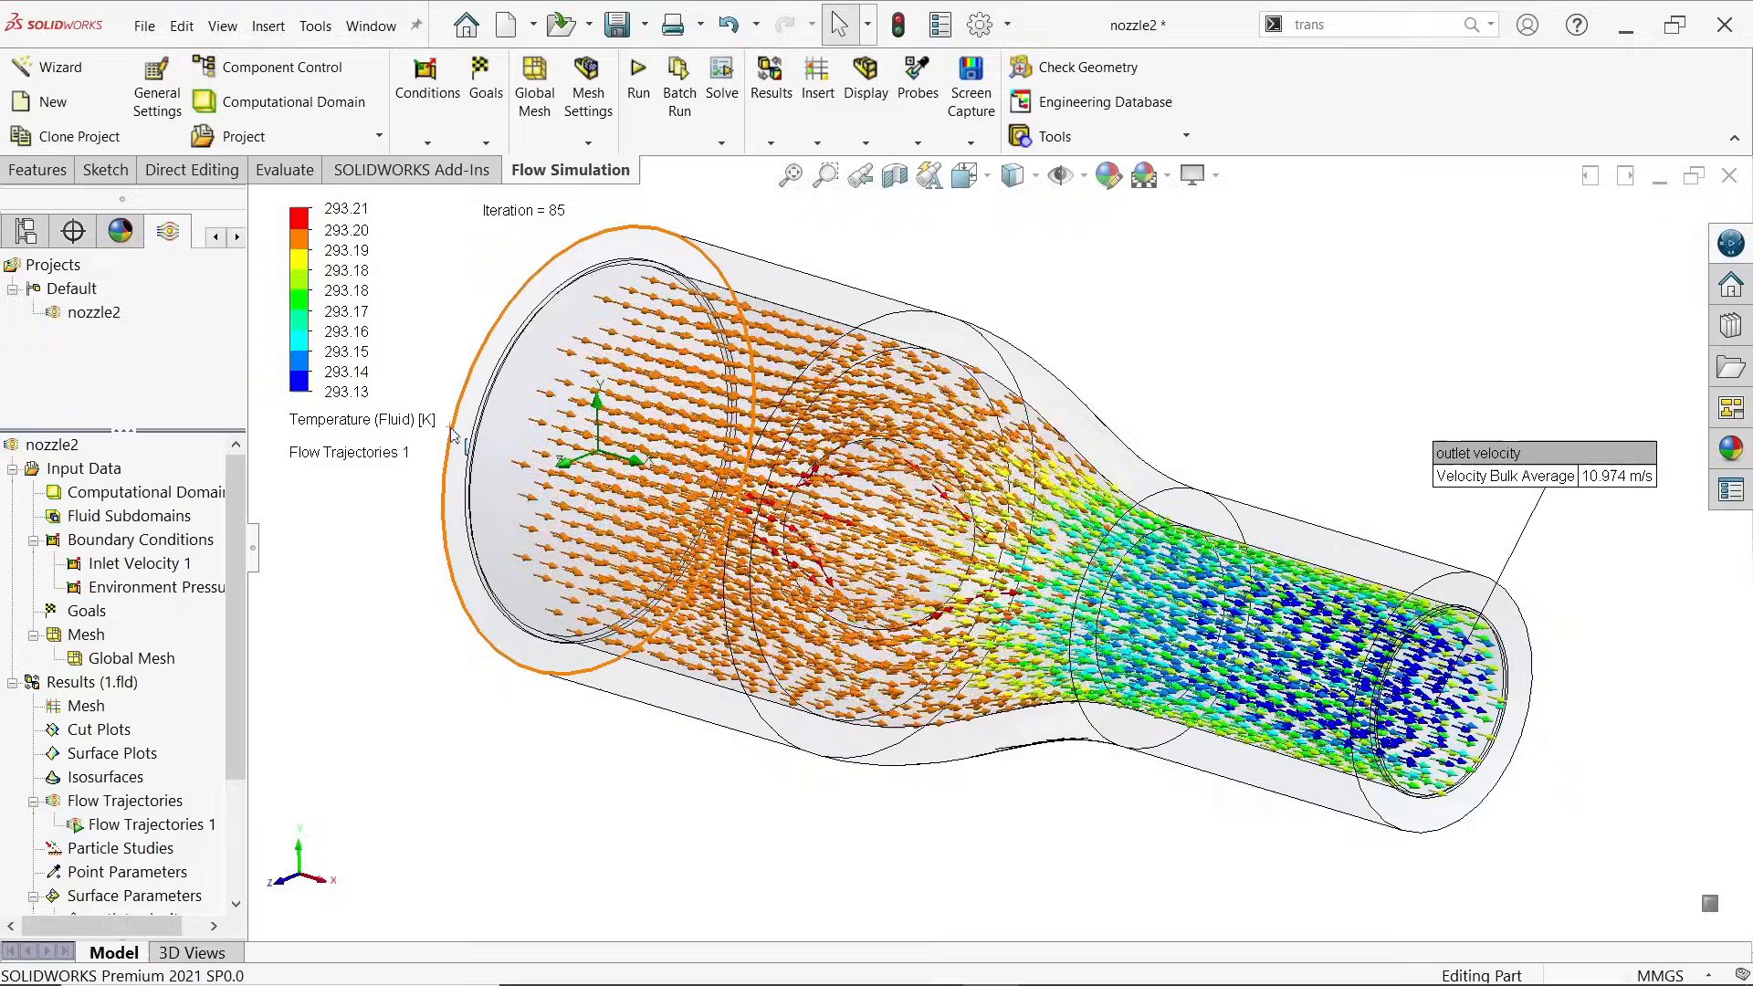
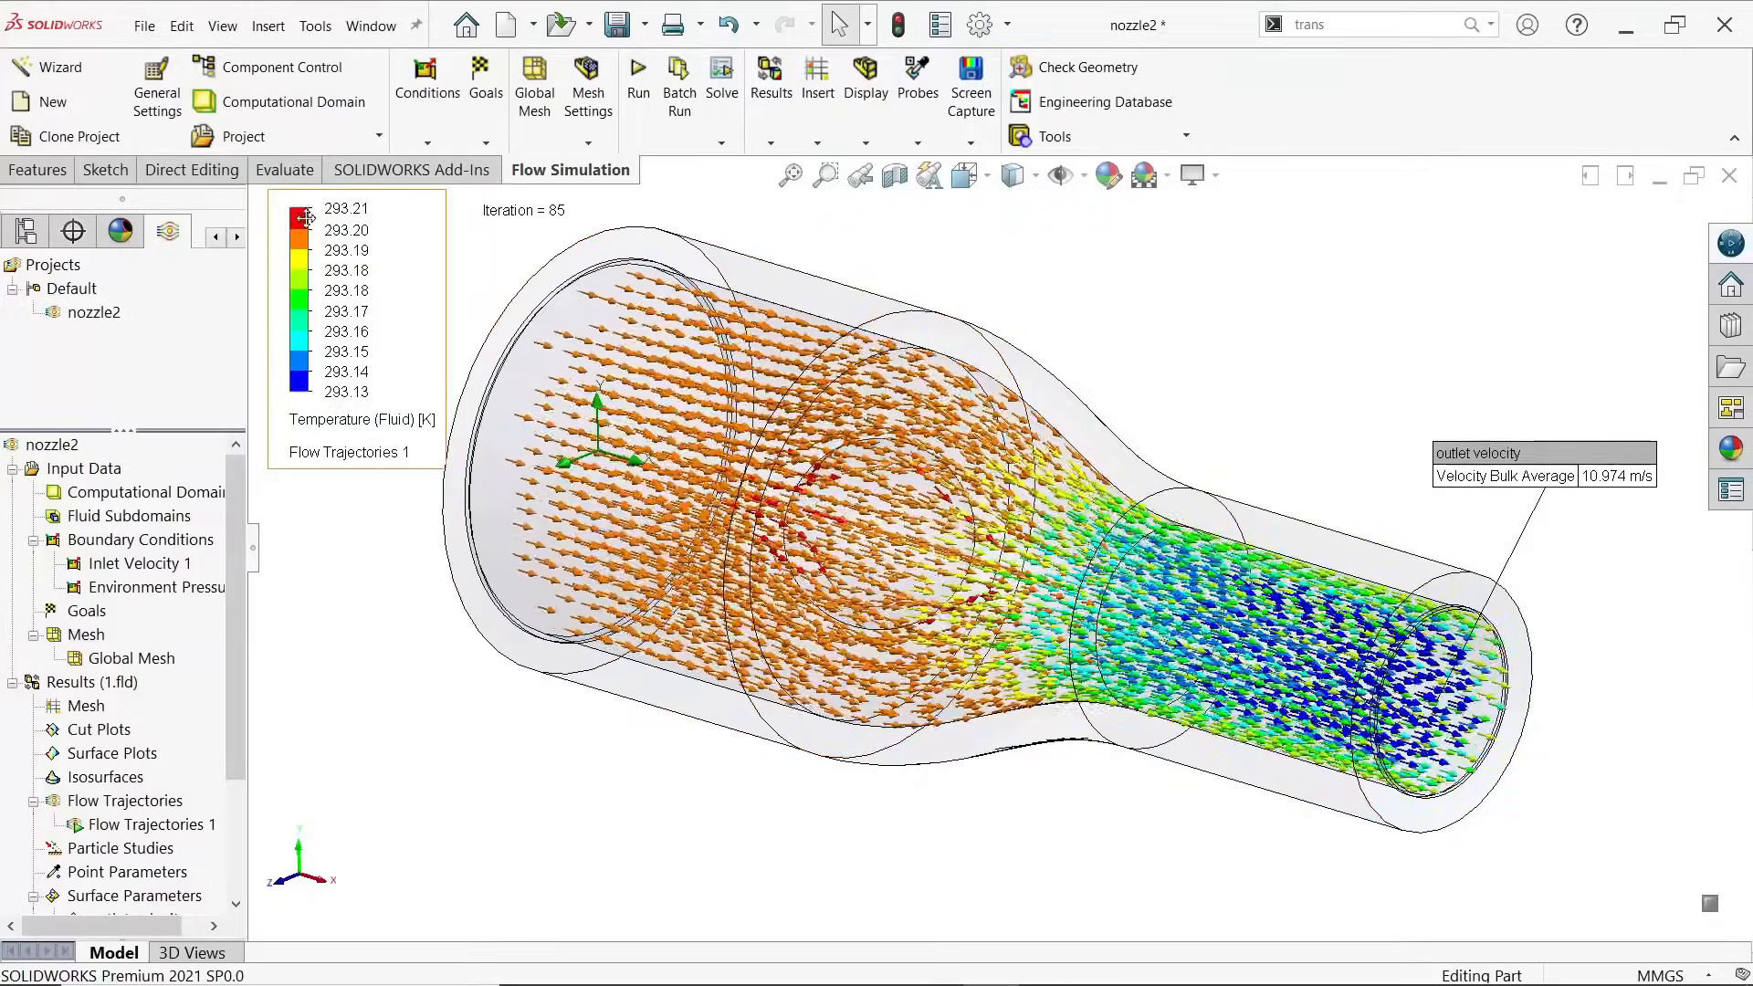
Step: Switch the parameter shown on the flow trajectories' colour legend to Pressure
click(375, 425)
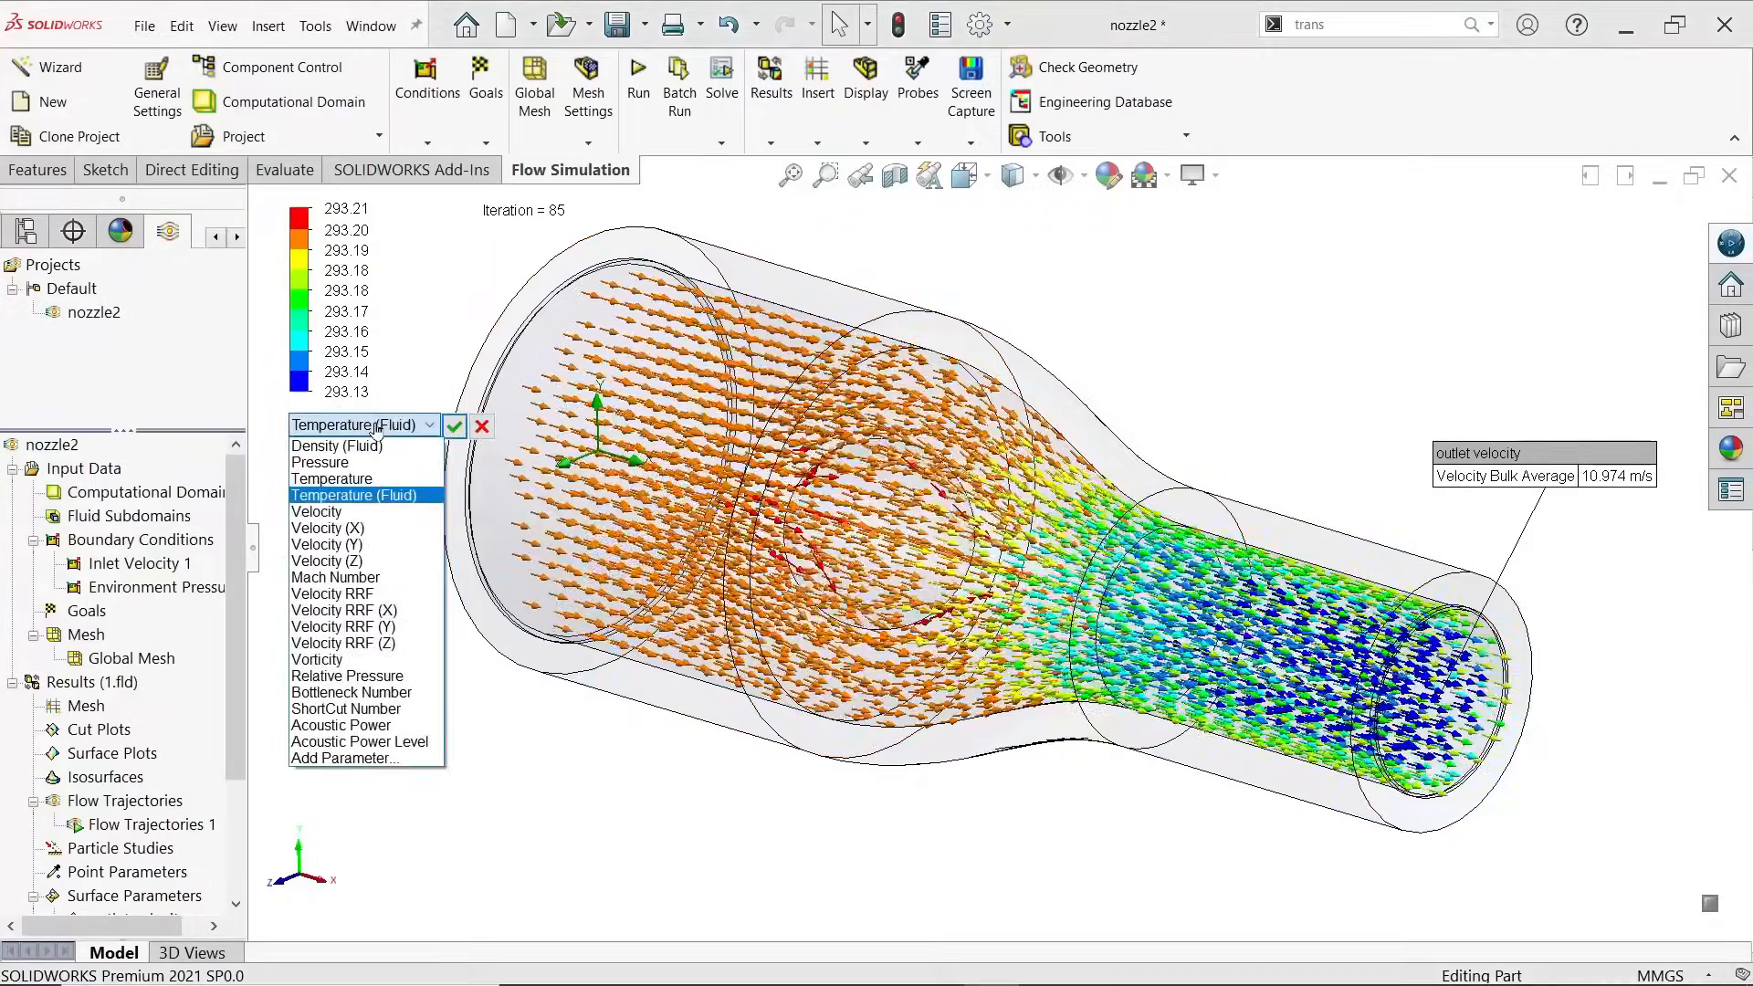
click(334, 462)
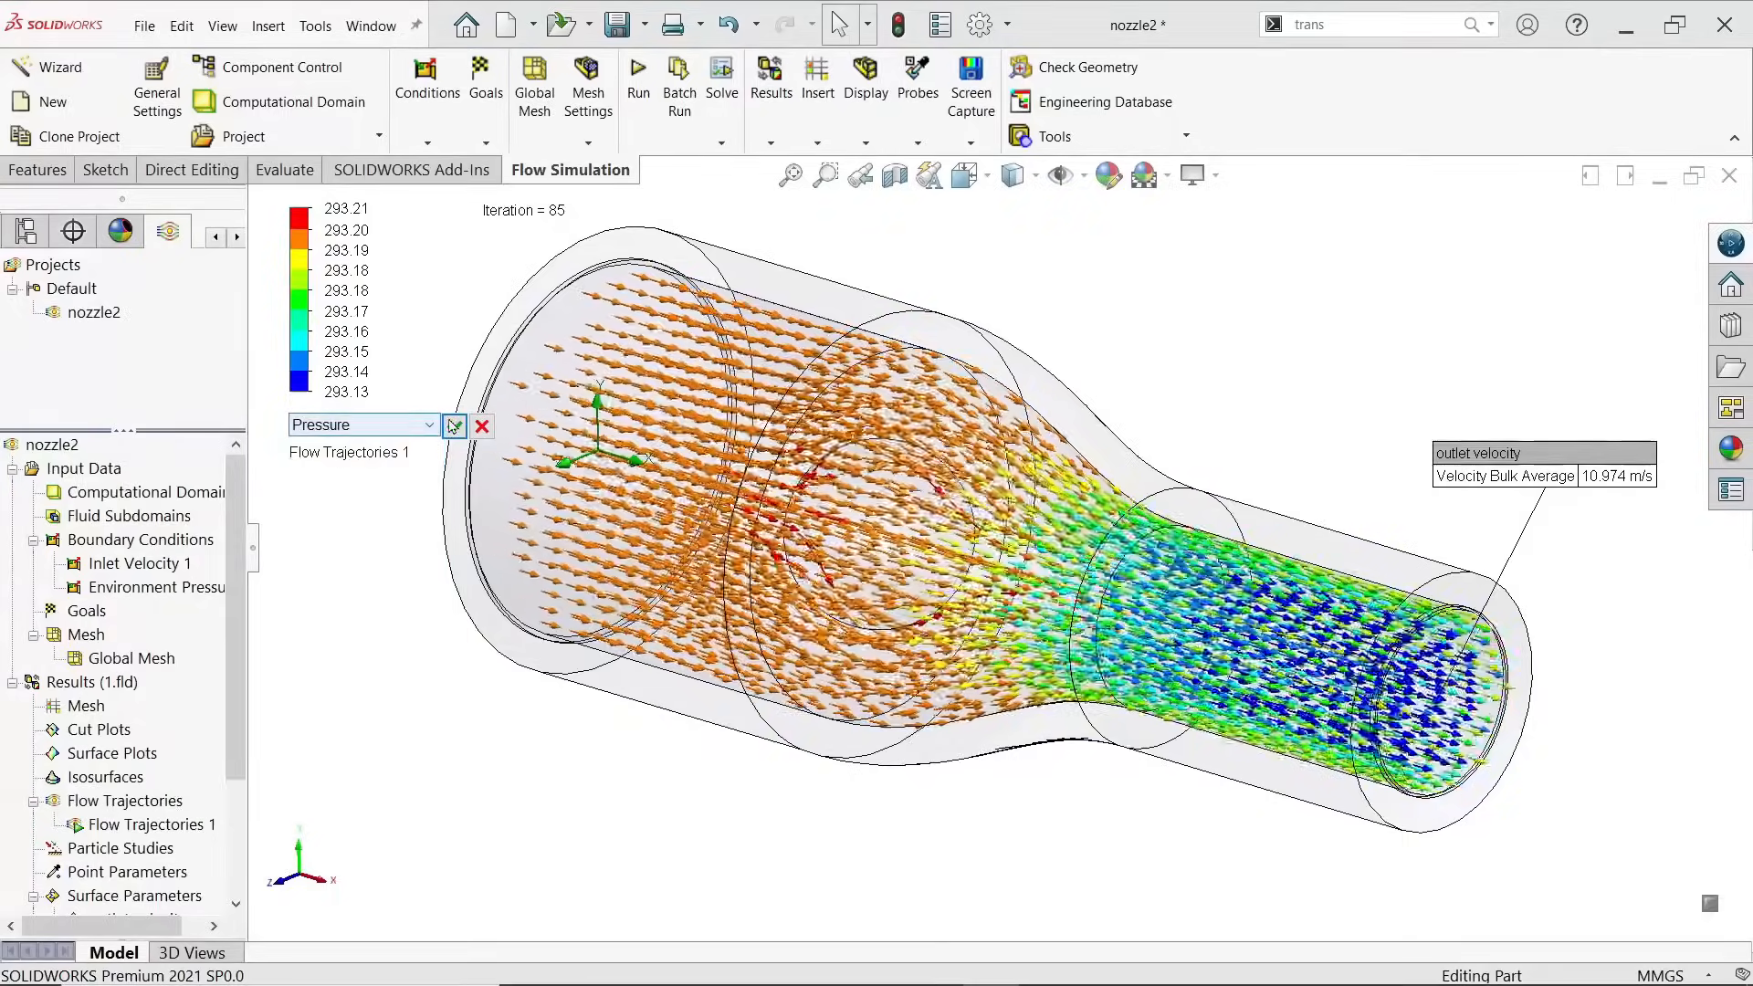
click(452, 426)
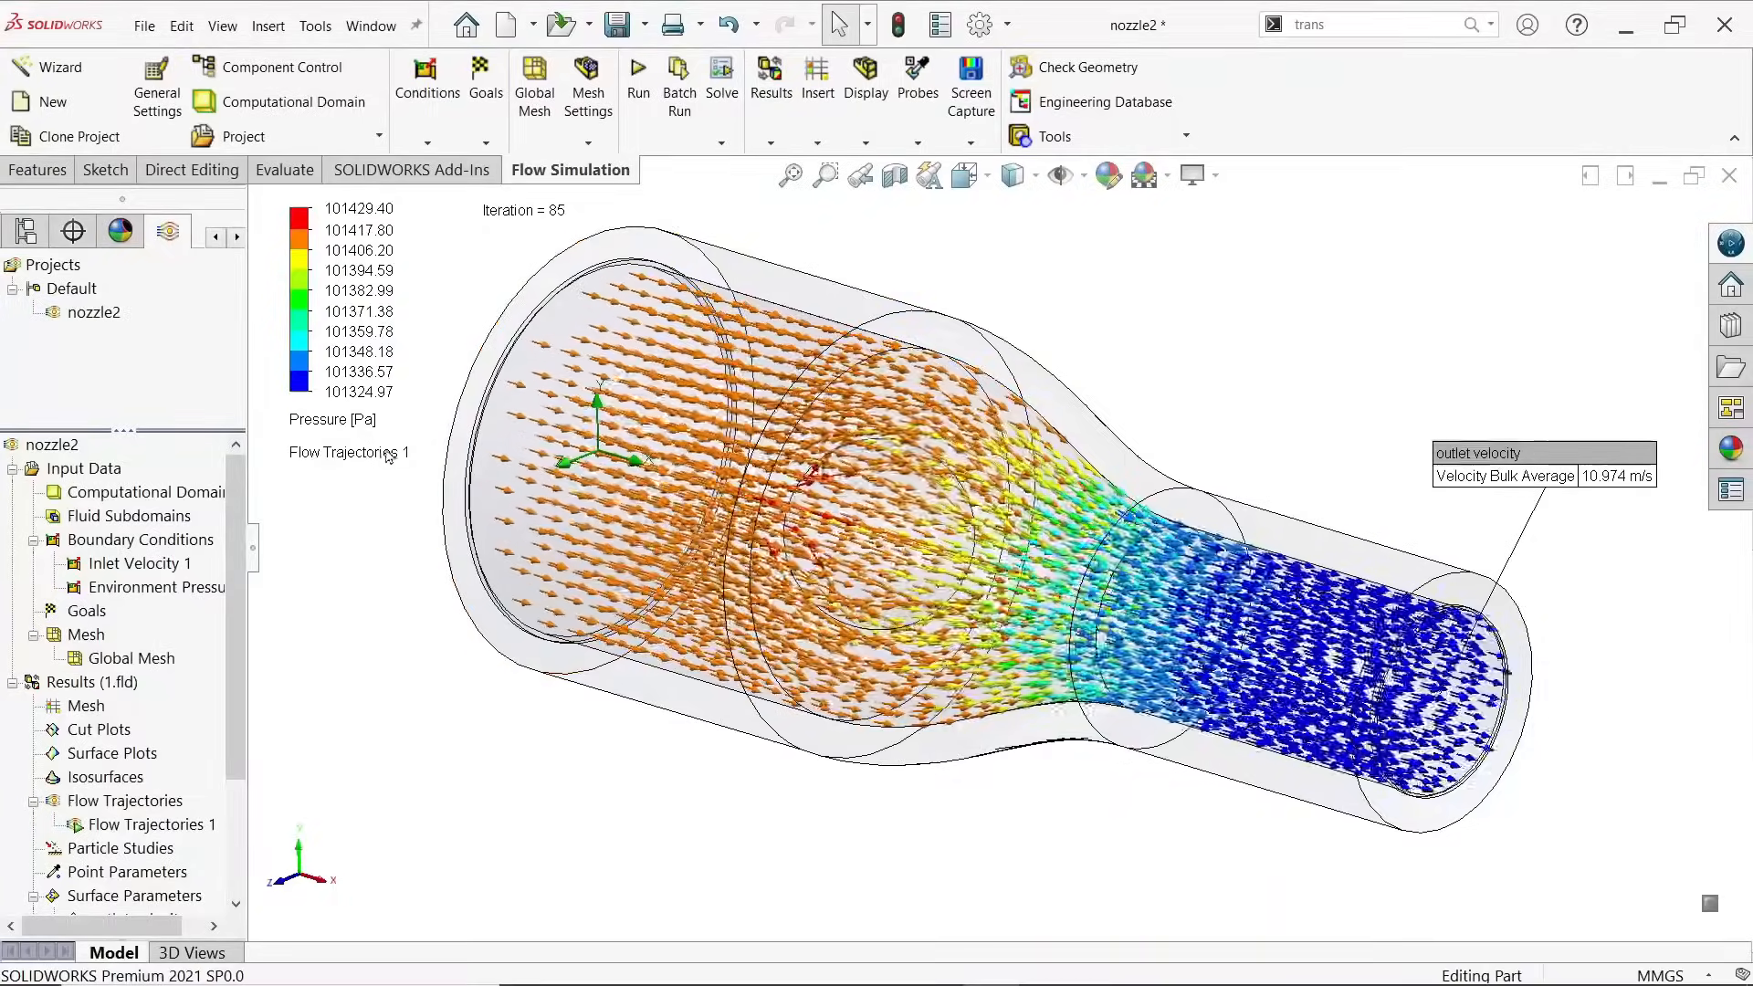
Step: Set the parameter on the flow trajectories' colour legend back to Velocity
click(363, 426)
click(383, 429)
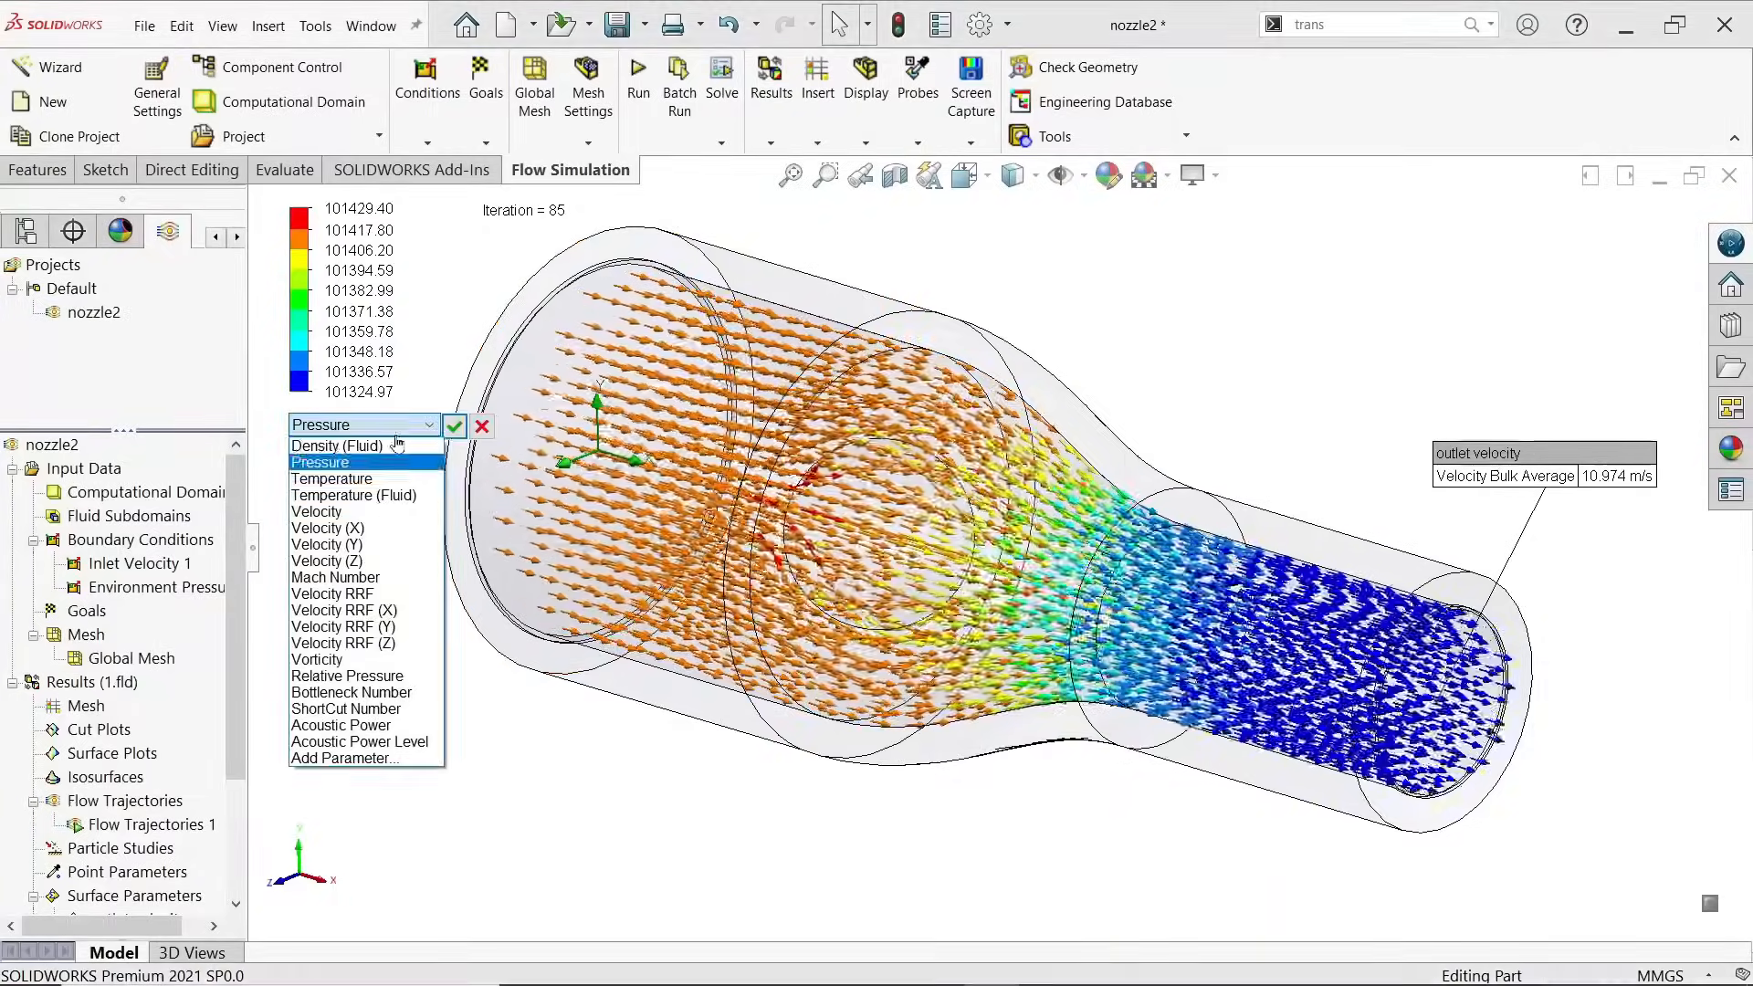
click(319, 512)
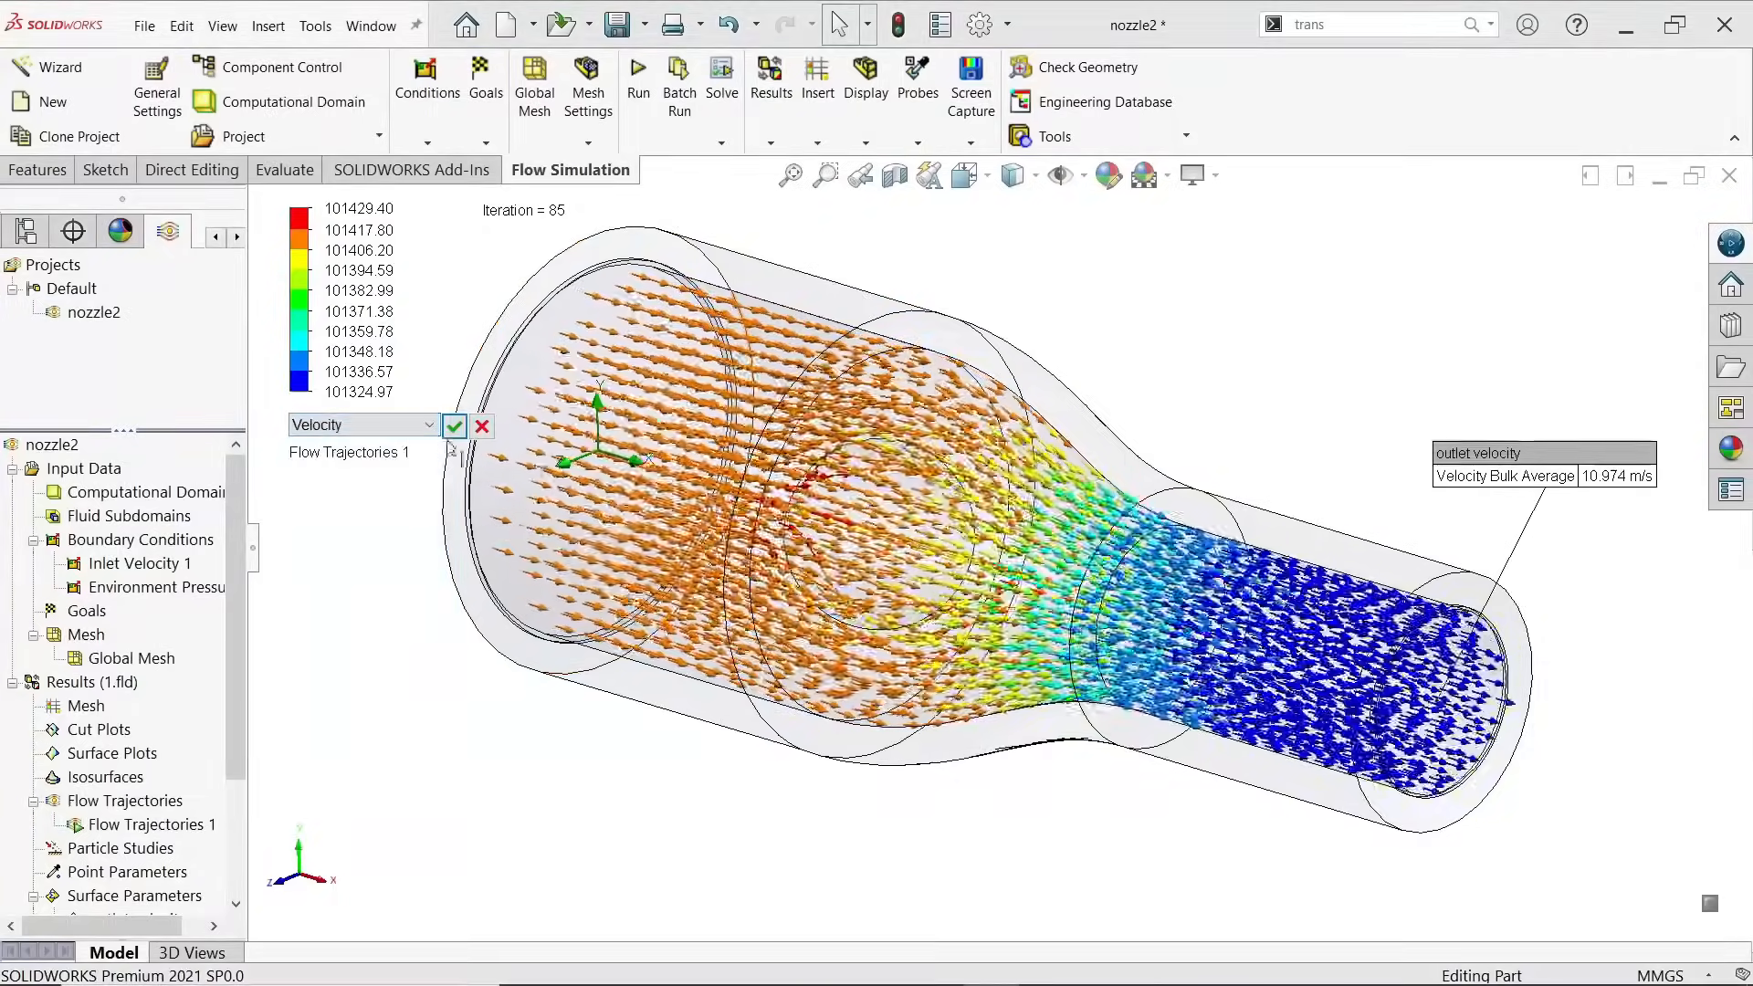
click(454, 427)
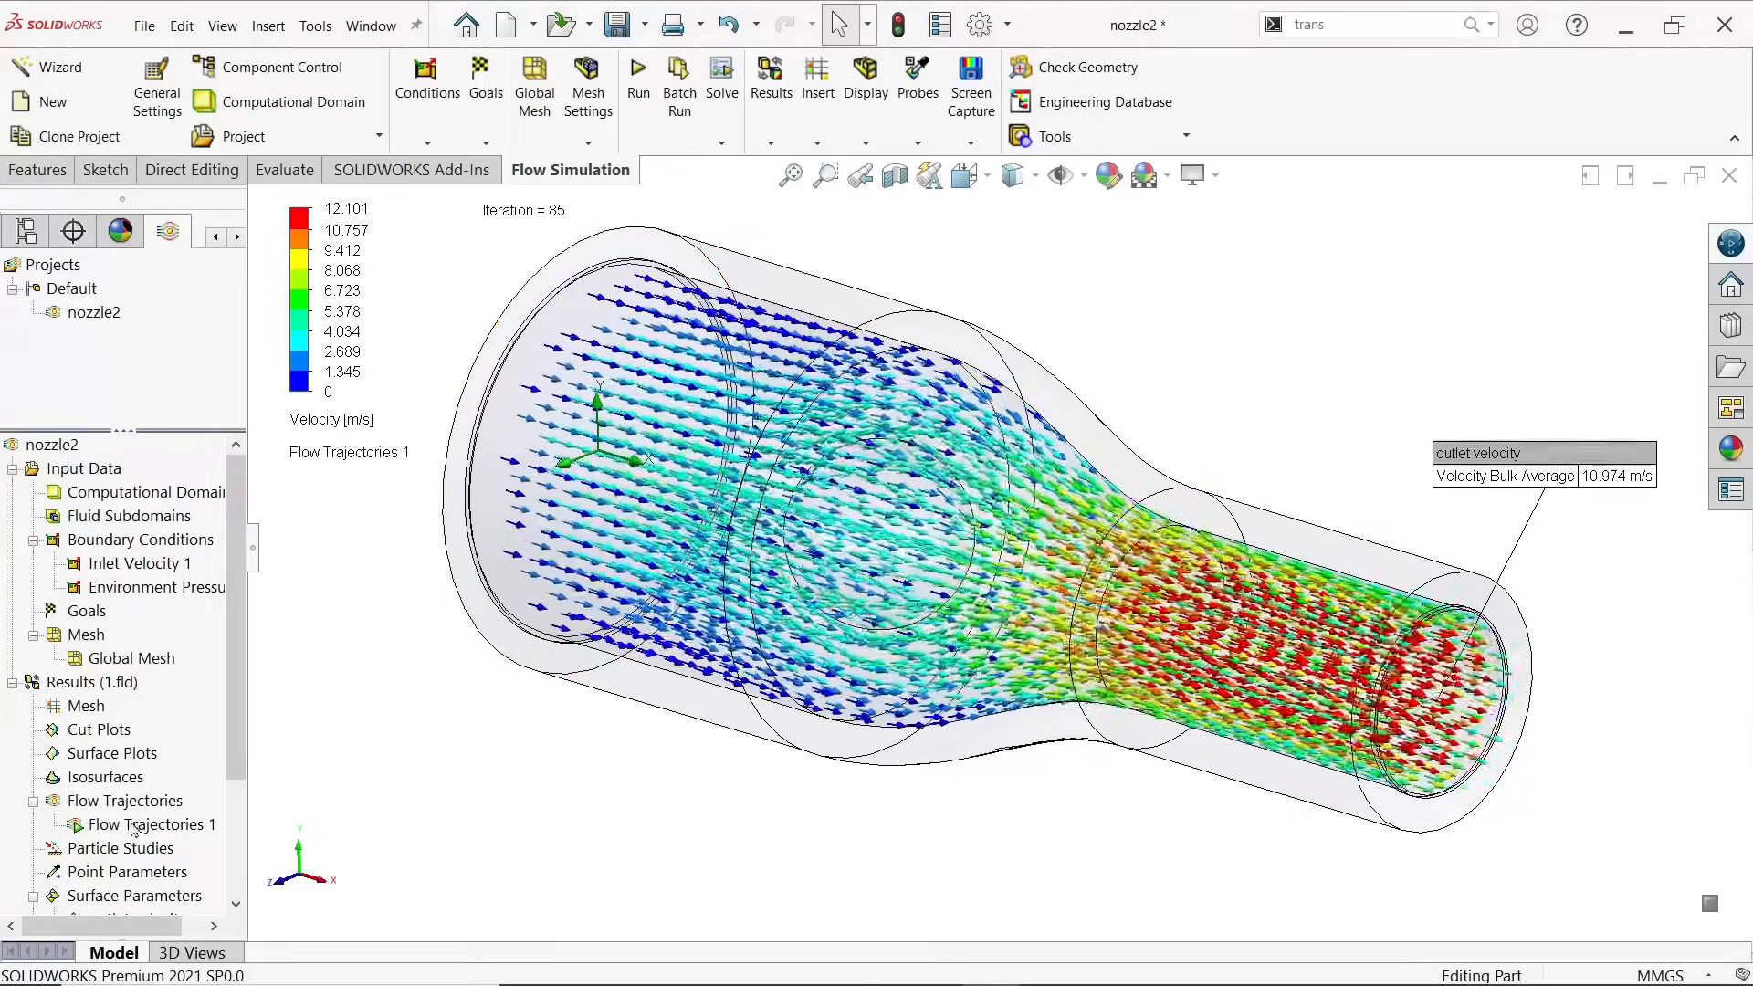
Step: Stop the flow trajectories animation and set the trajectory arrows' size to 0.0003 m
right_click(119, 827)
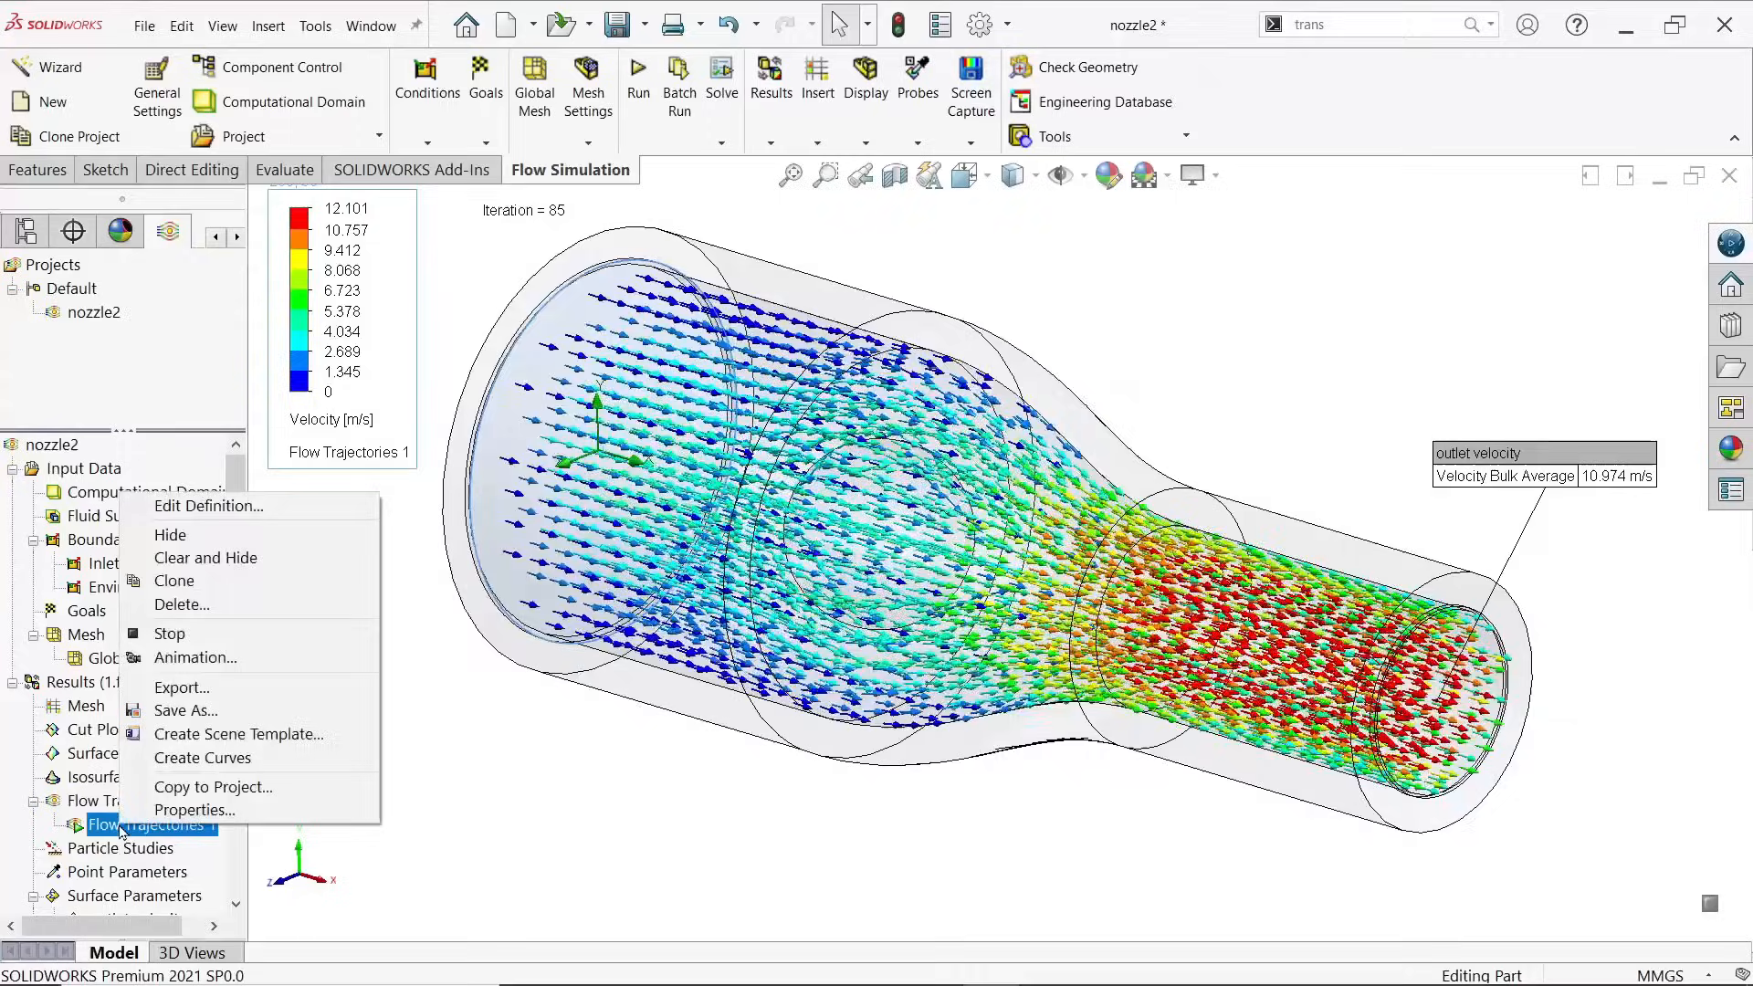
click(205, 637)
right_click(155, 827)
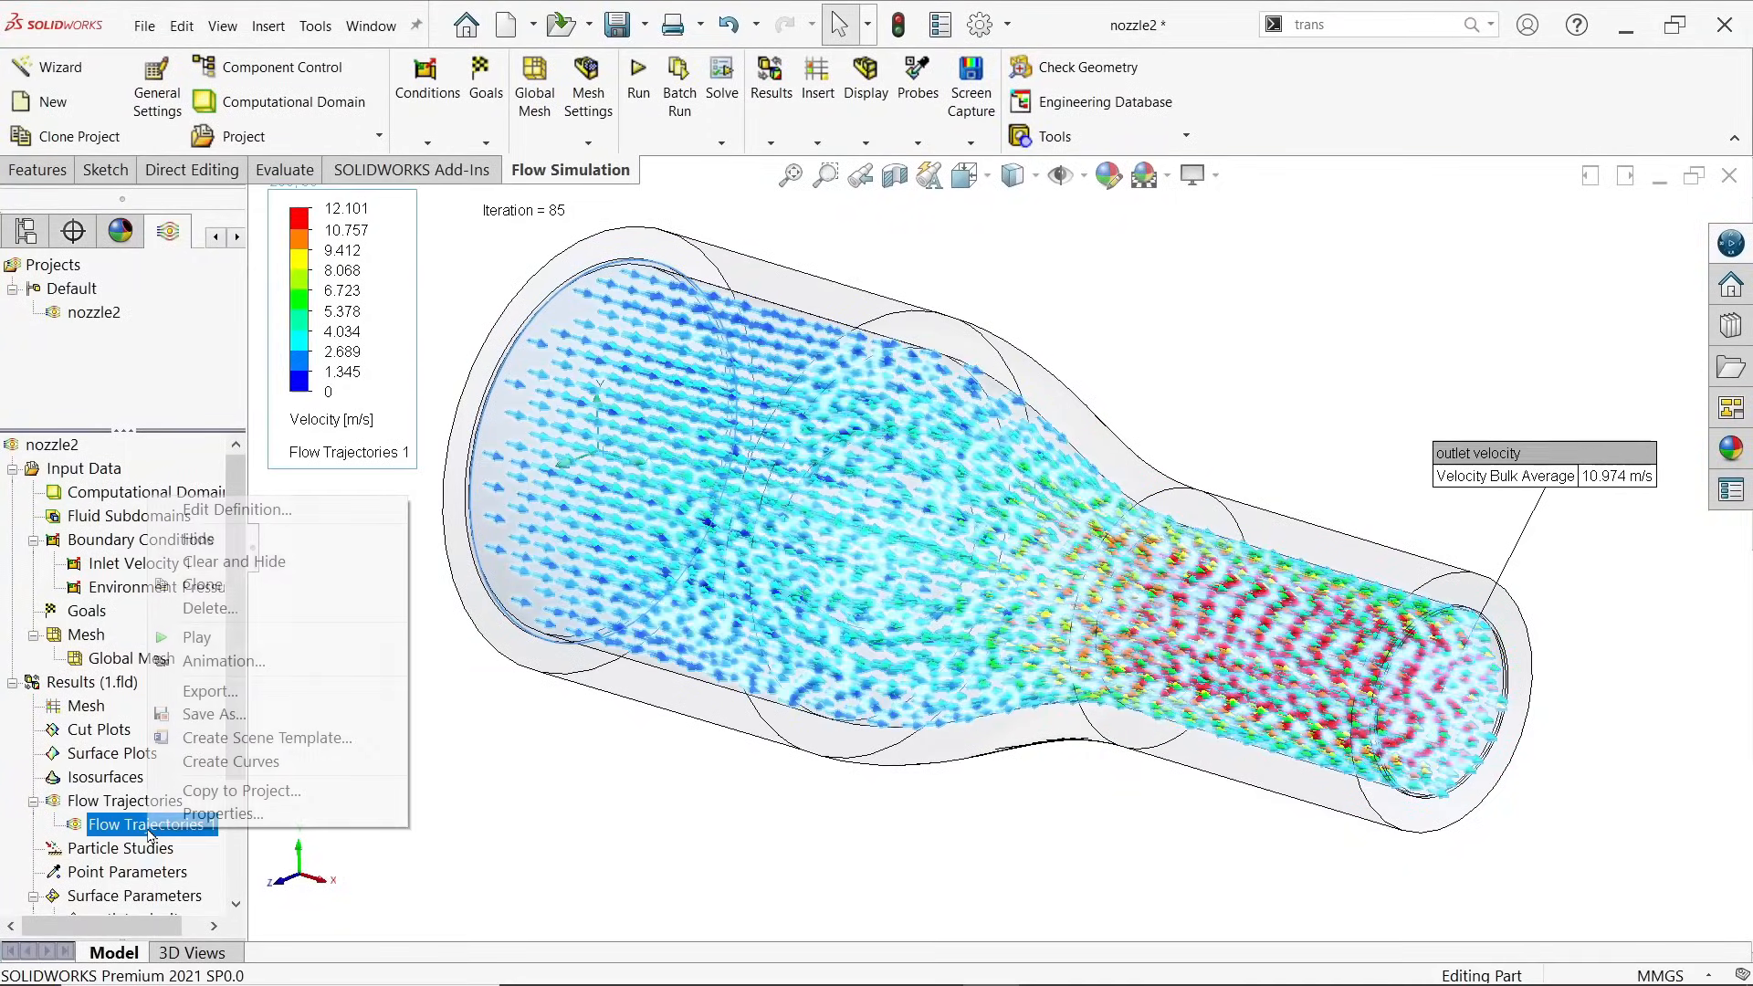
click(240, 516)
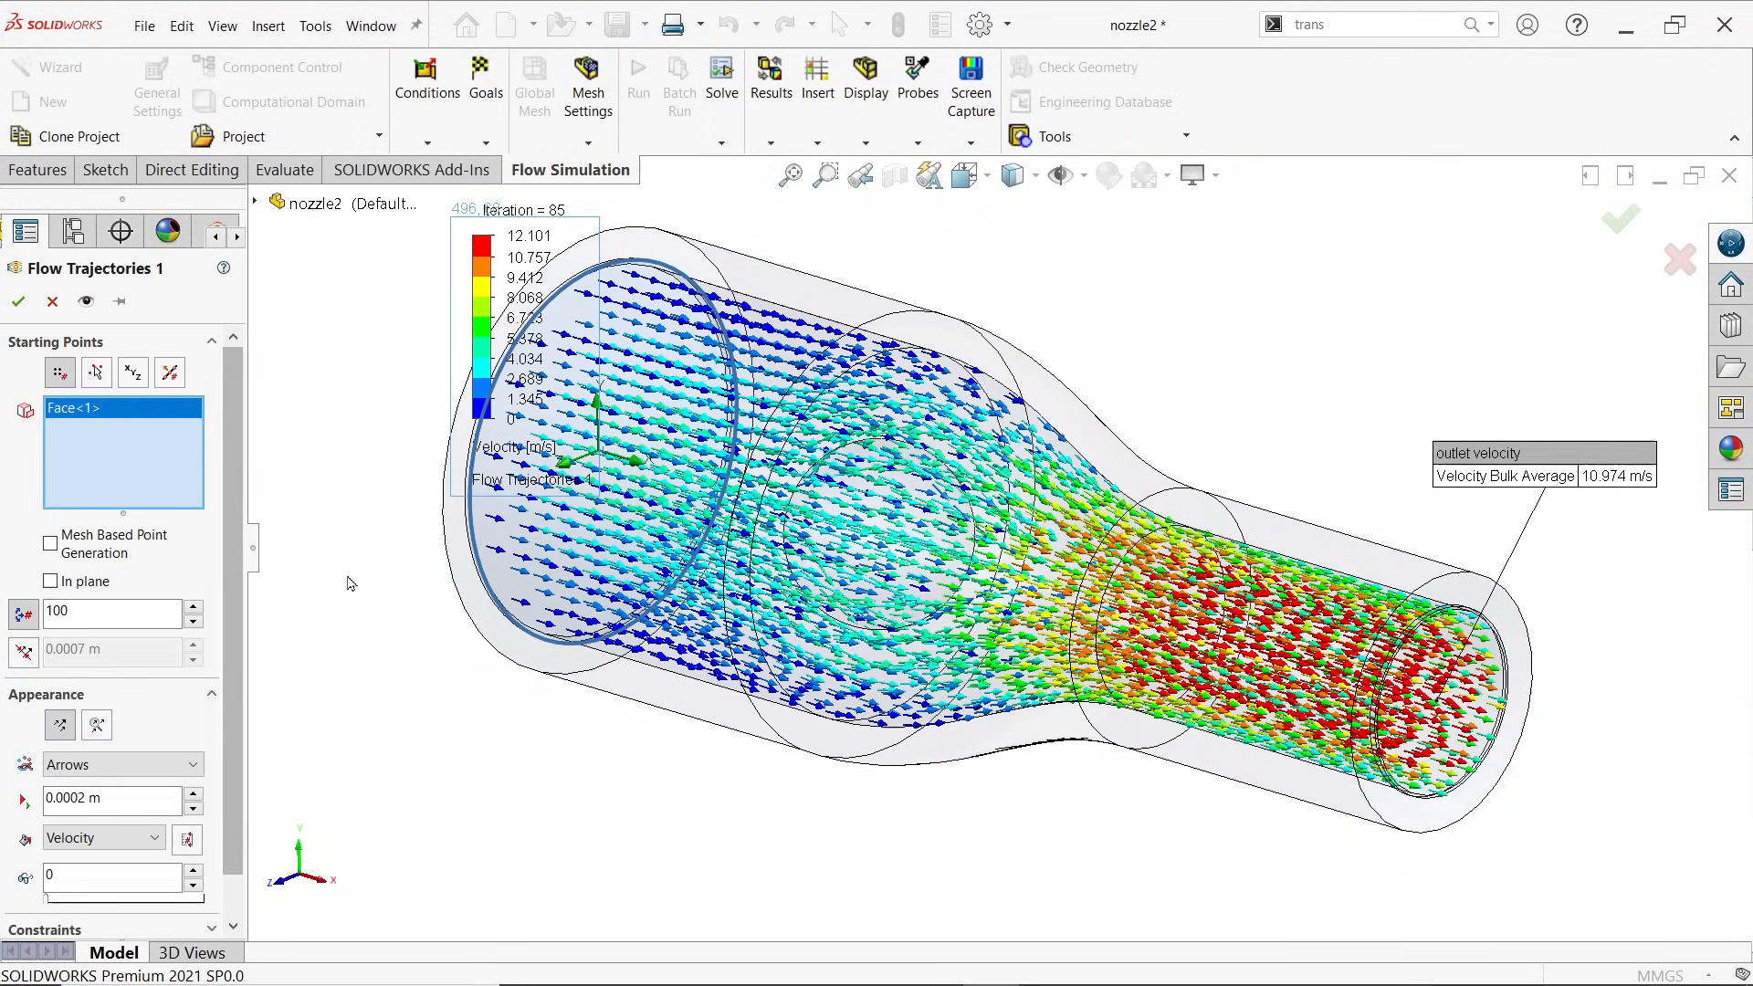
scroll(226, 716, down, 1)
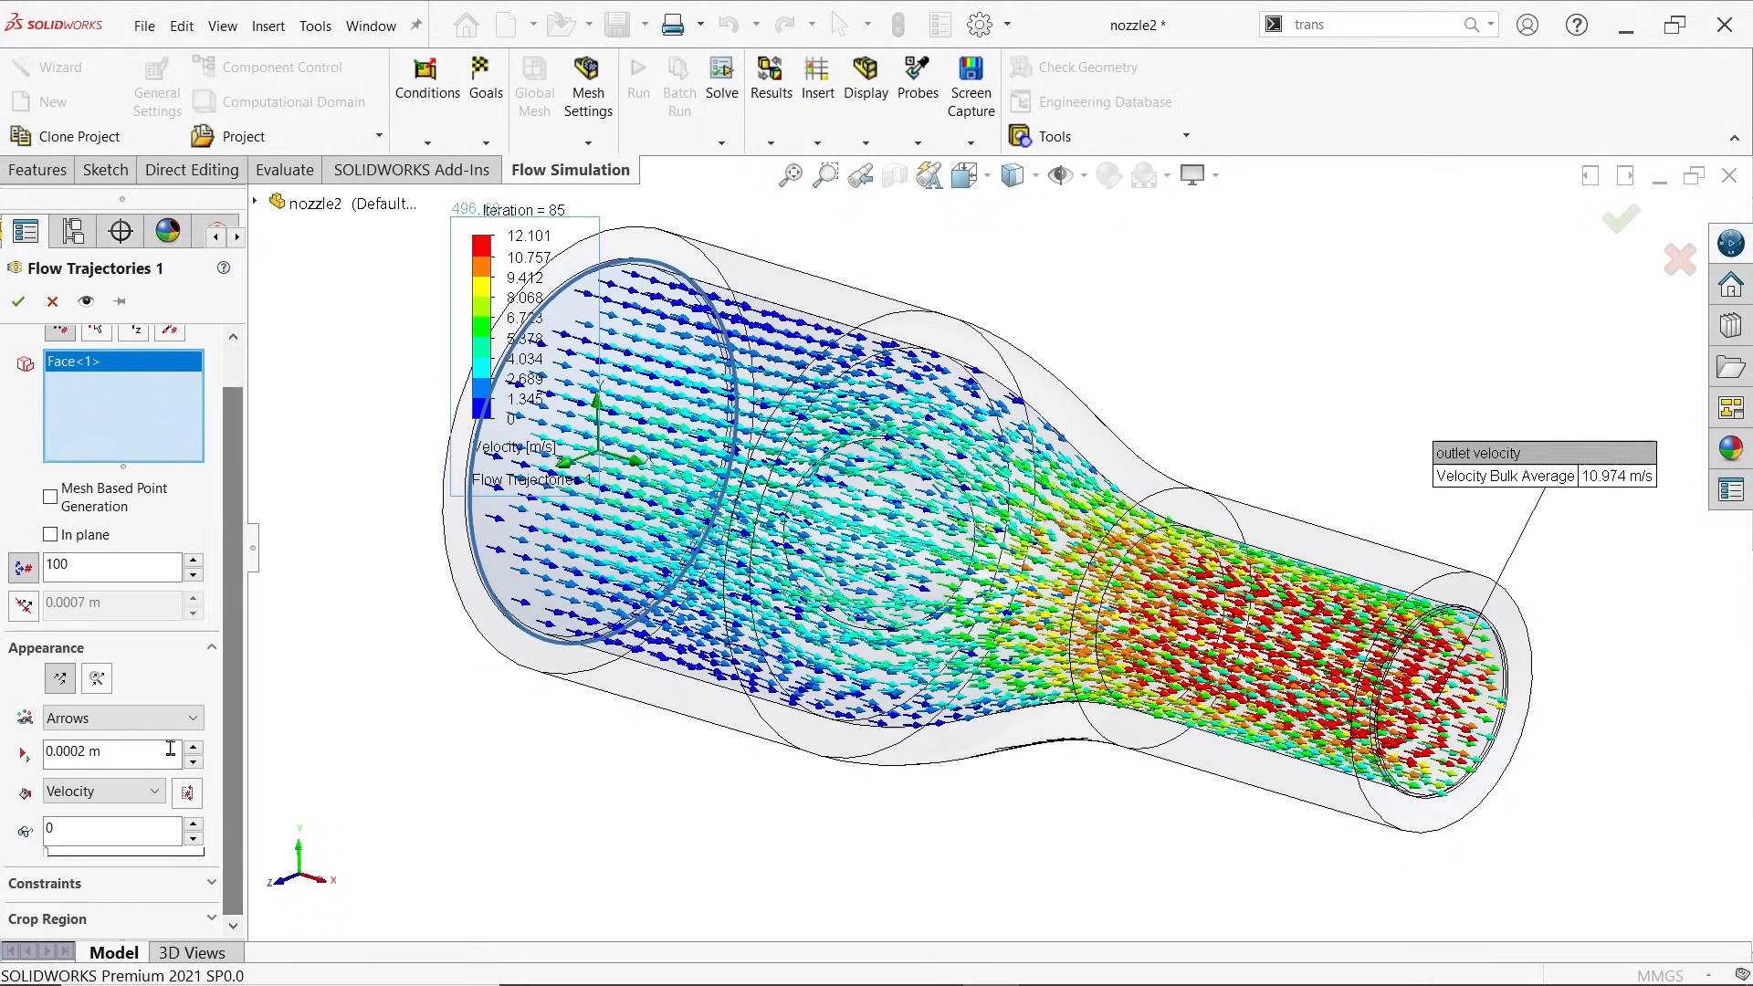
click(85, 753)
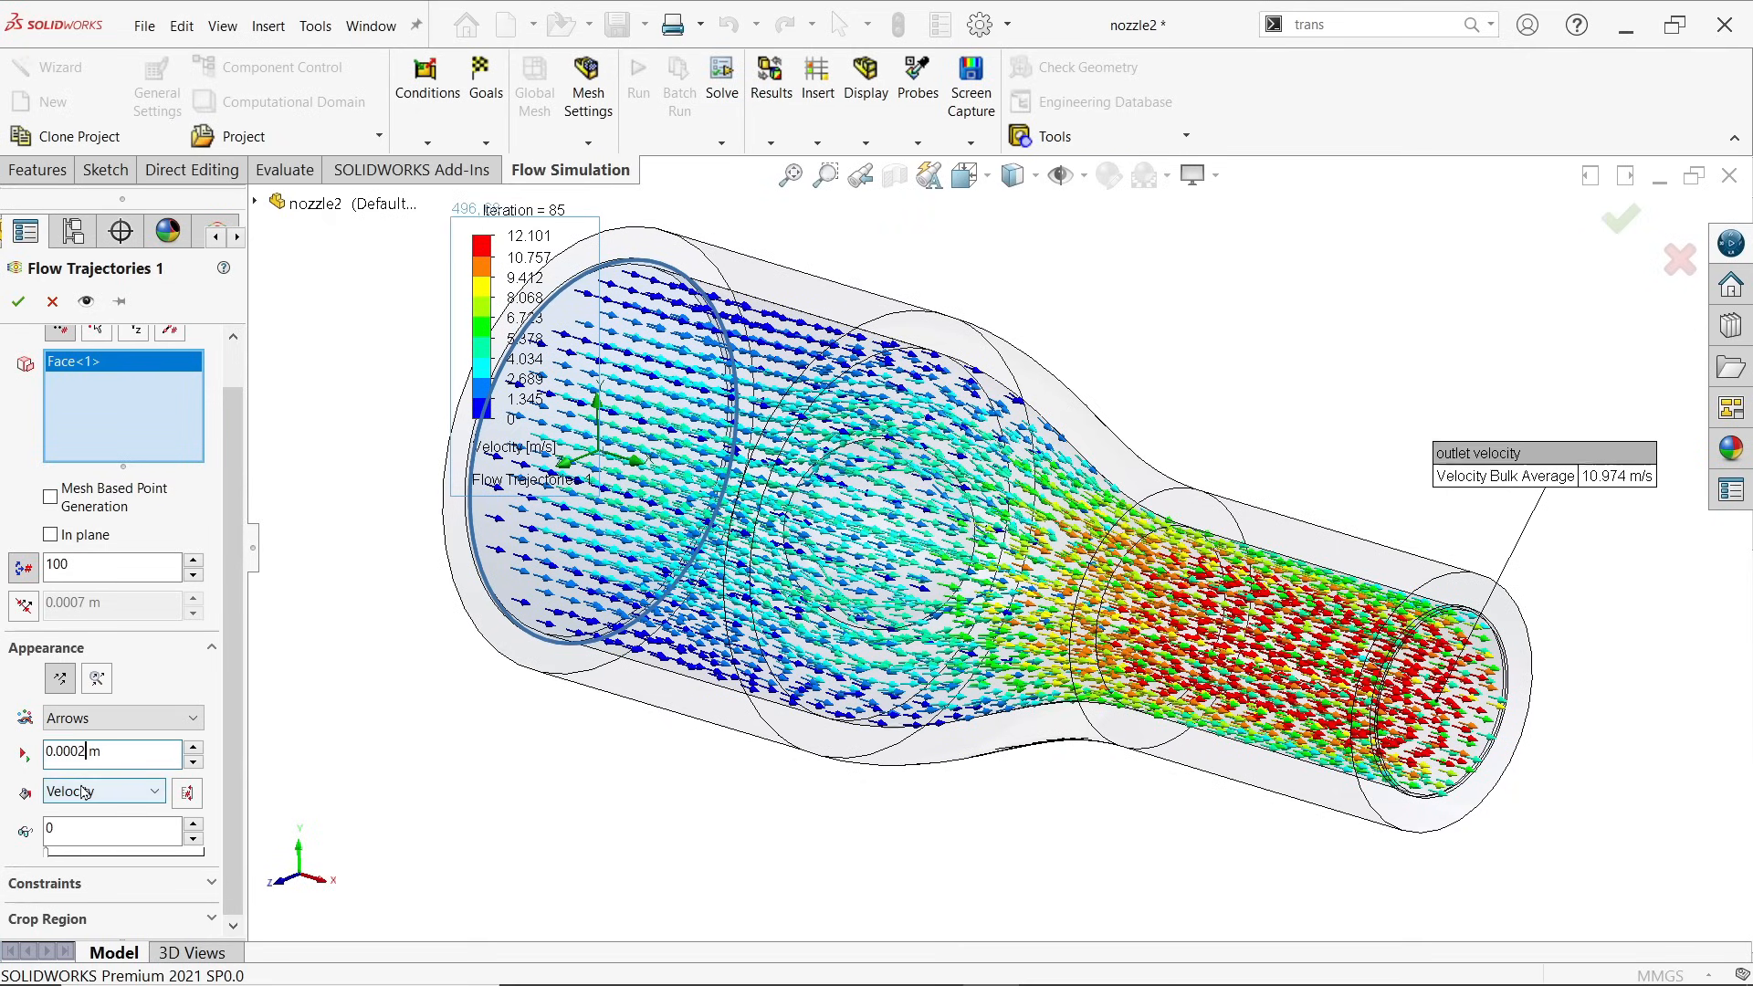
text(3)
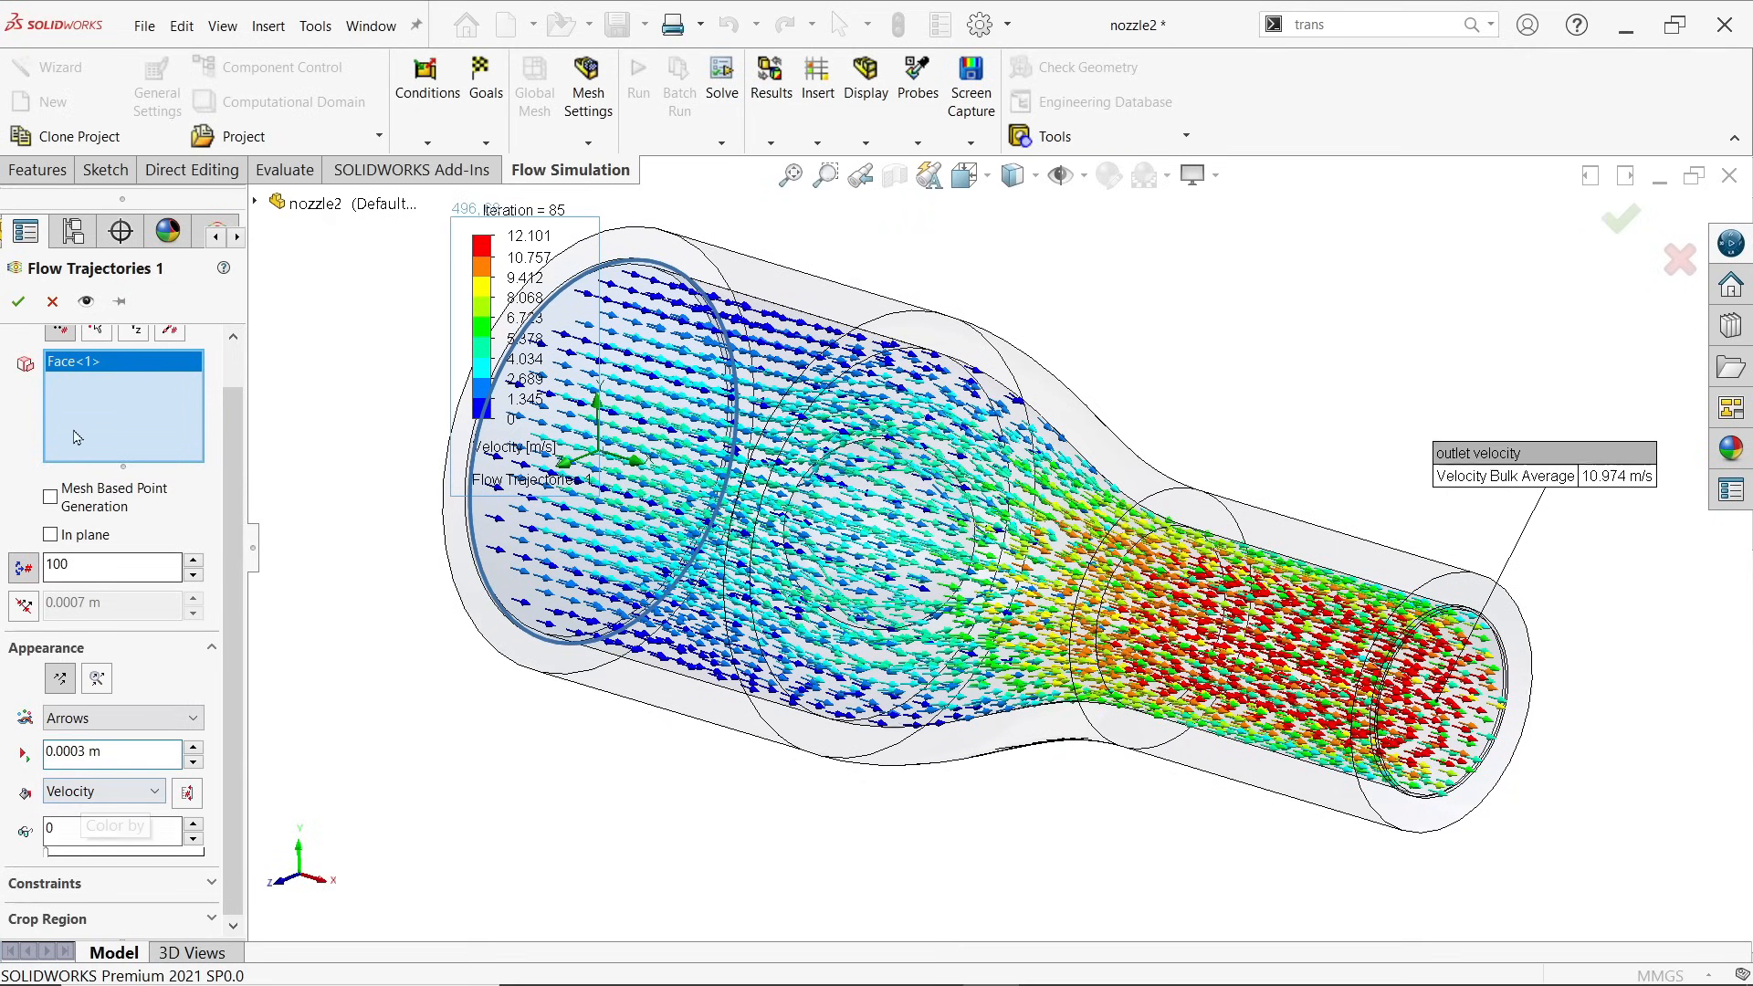
click(18, 303)
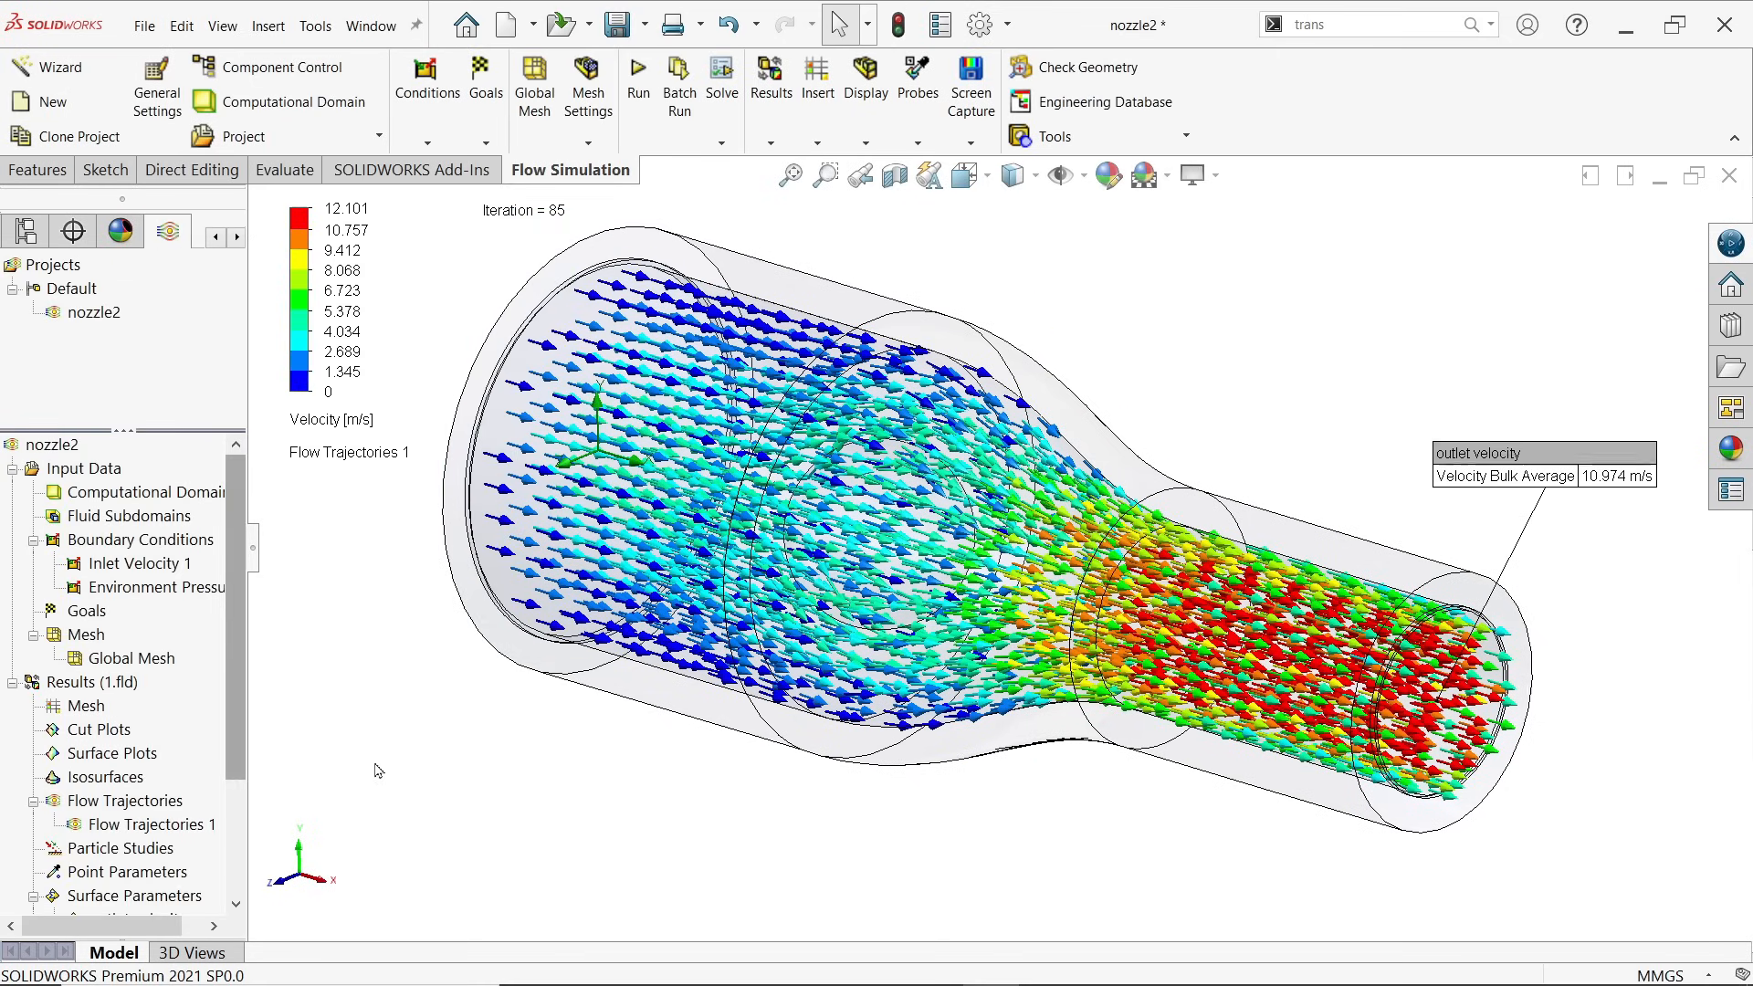
Step: Reduce the number of starting points of the flow trajectories to 80
right_click(108, 826)
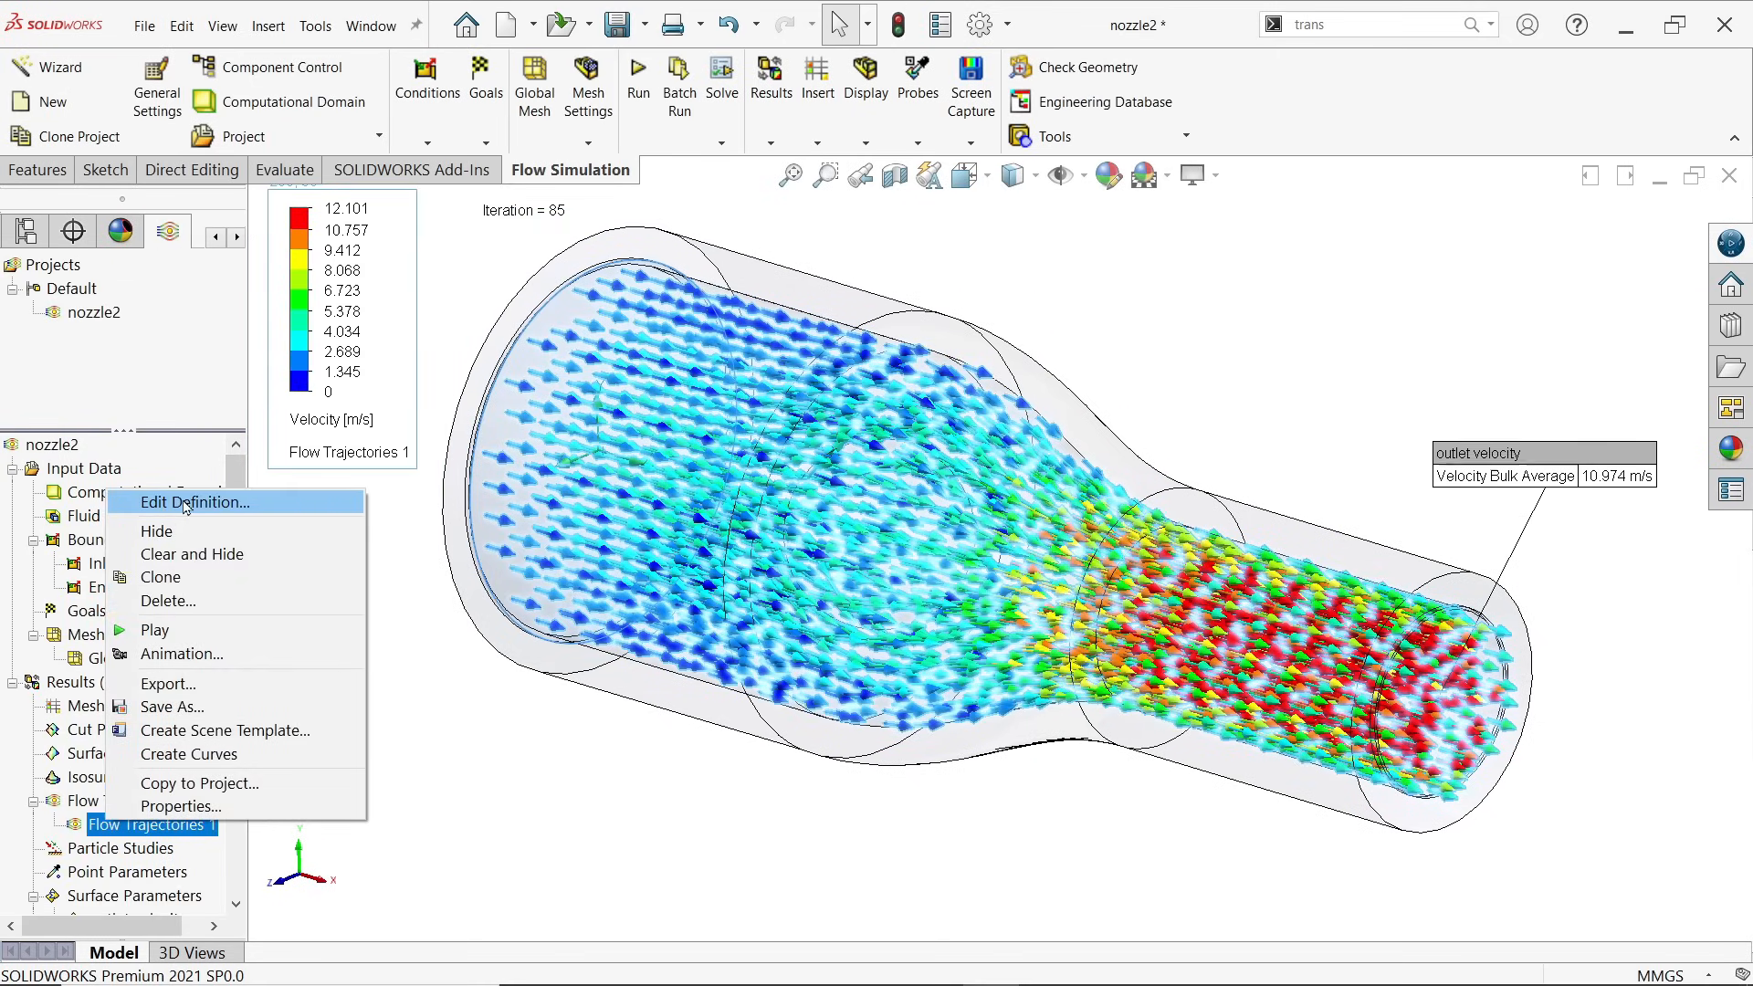
click(185, 503)
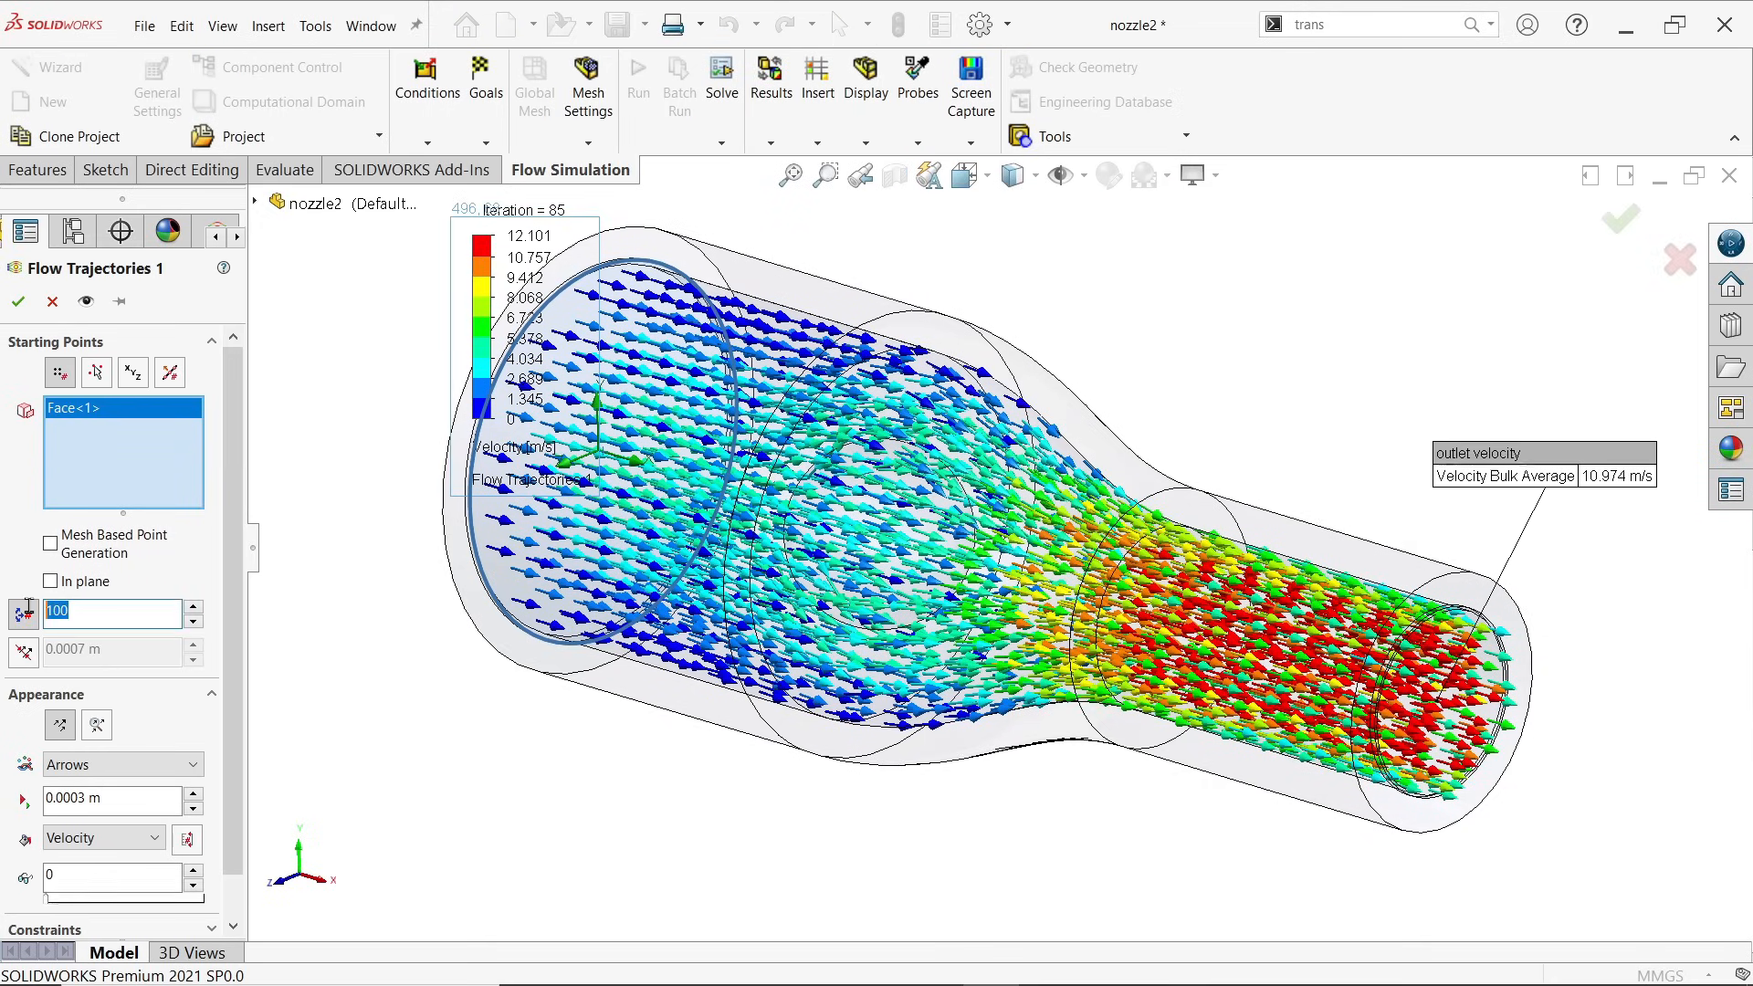
text(80)
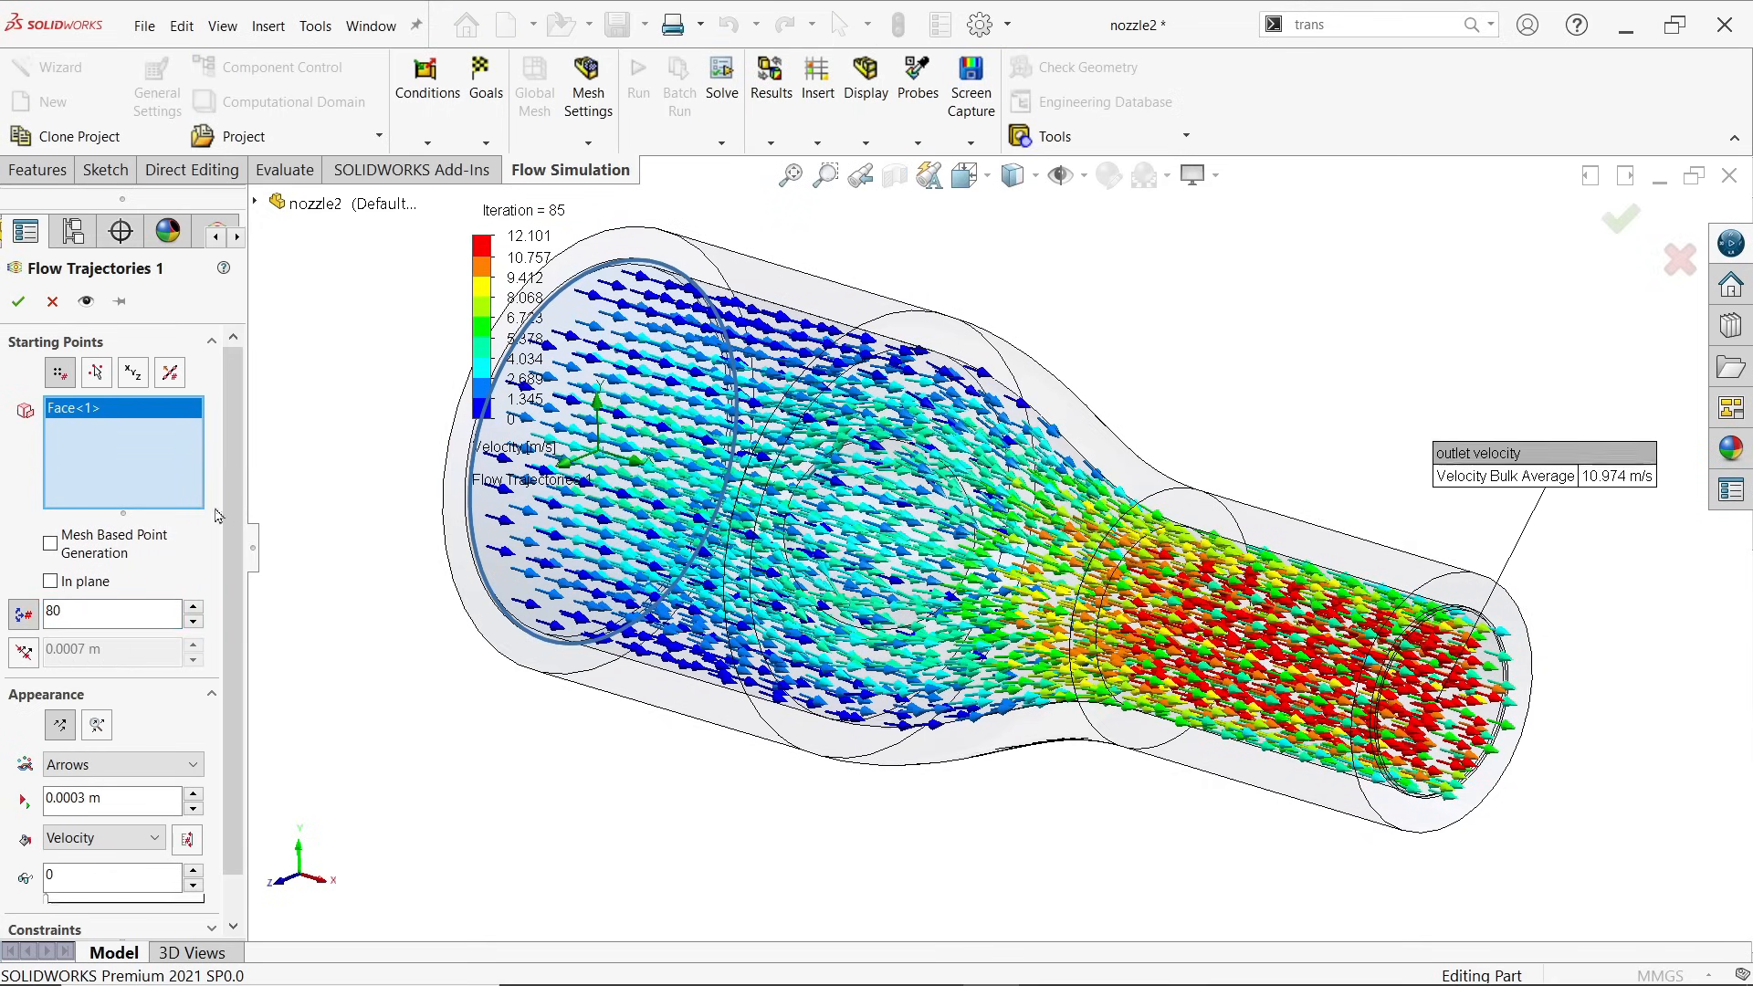
click(18, 302)
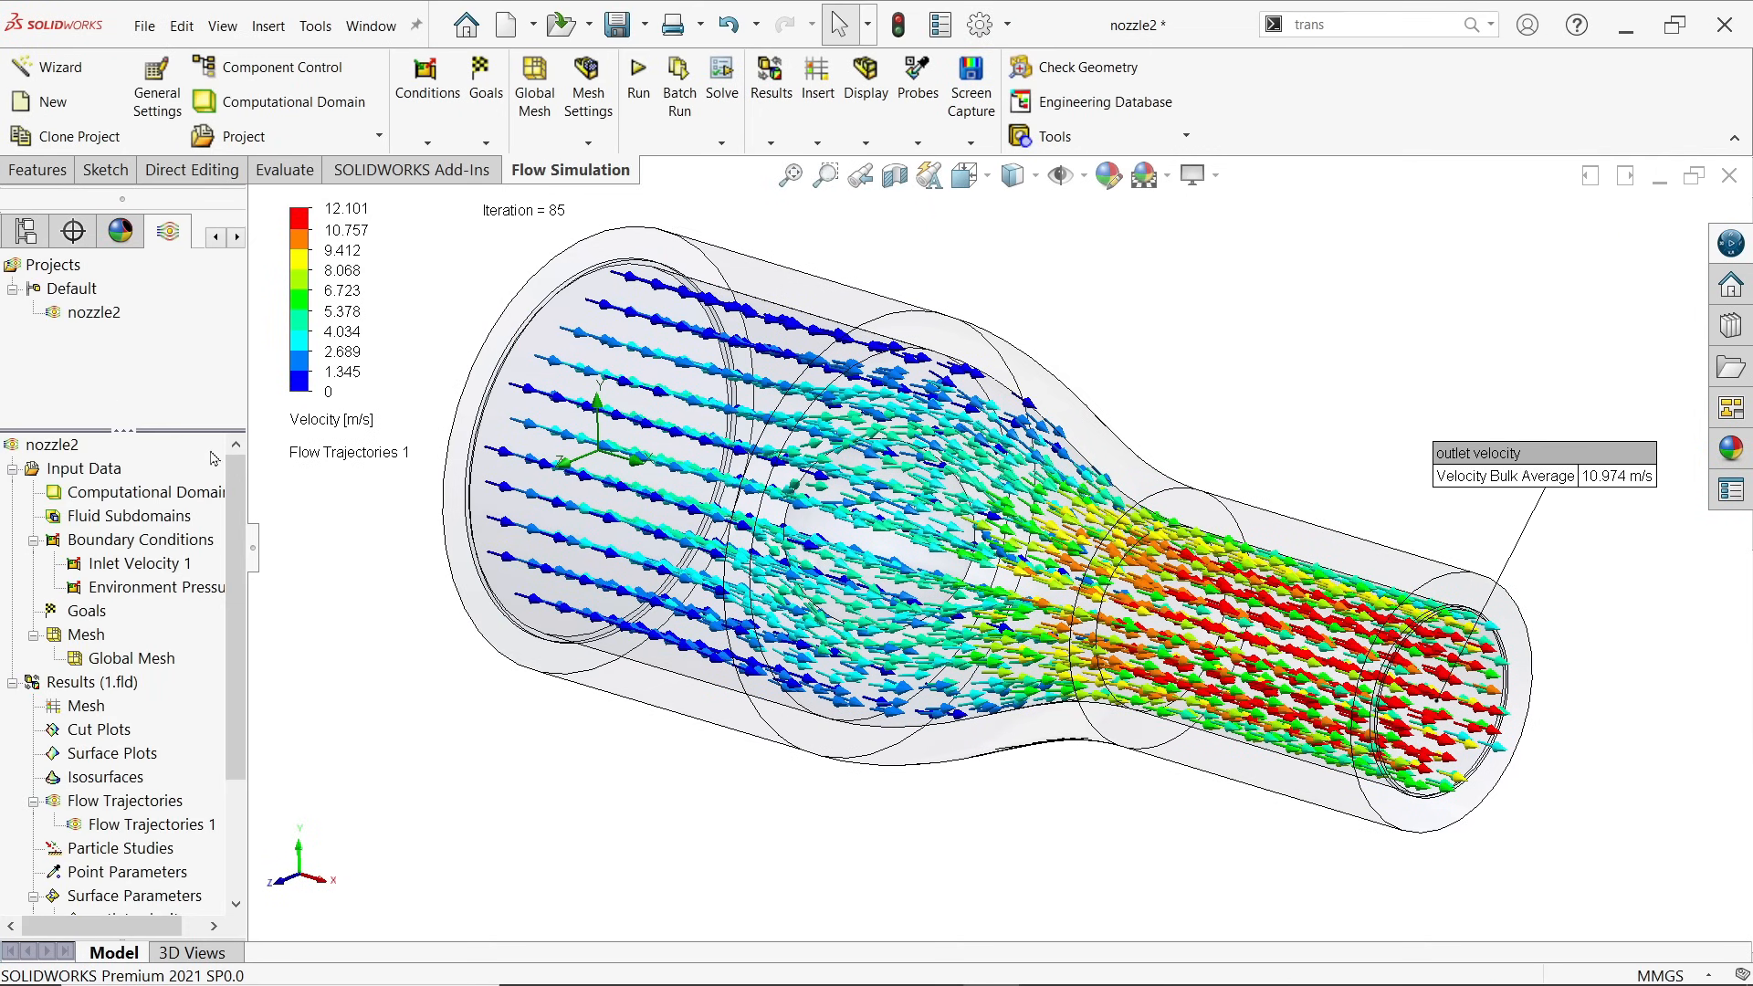
Step: Play the flow trajectories animation, view it from a slightly rotated angle and stop it
right_click(151, 827)
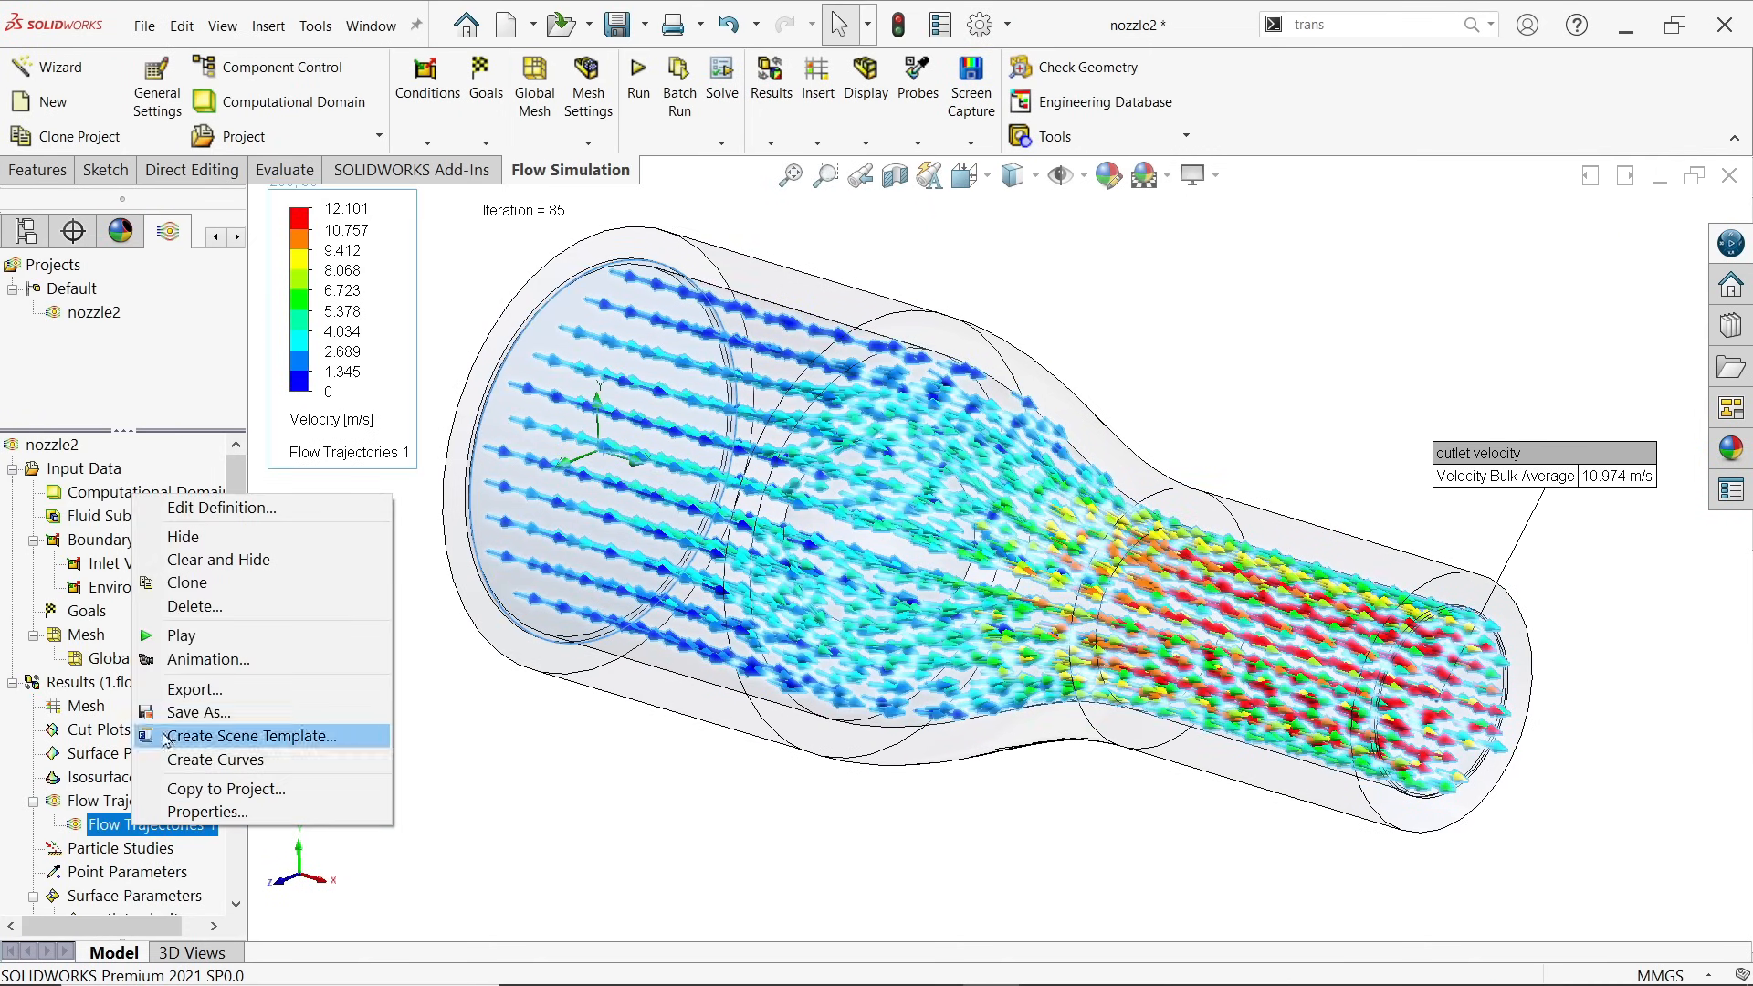
click(205, 637)
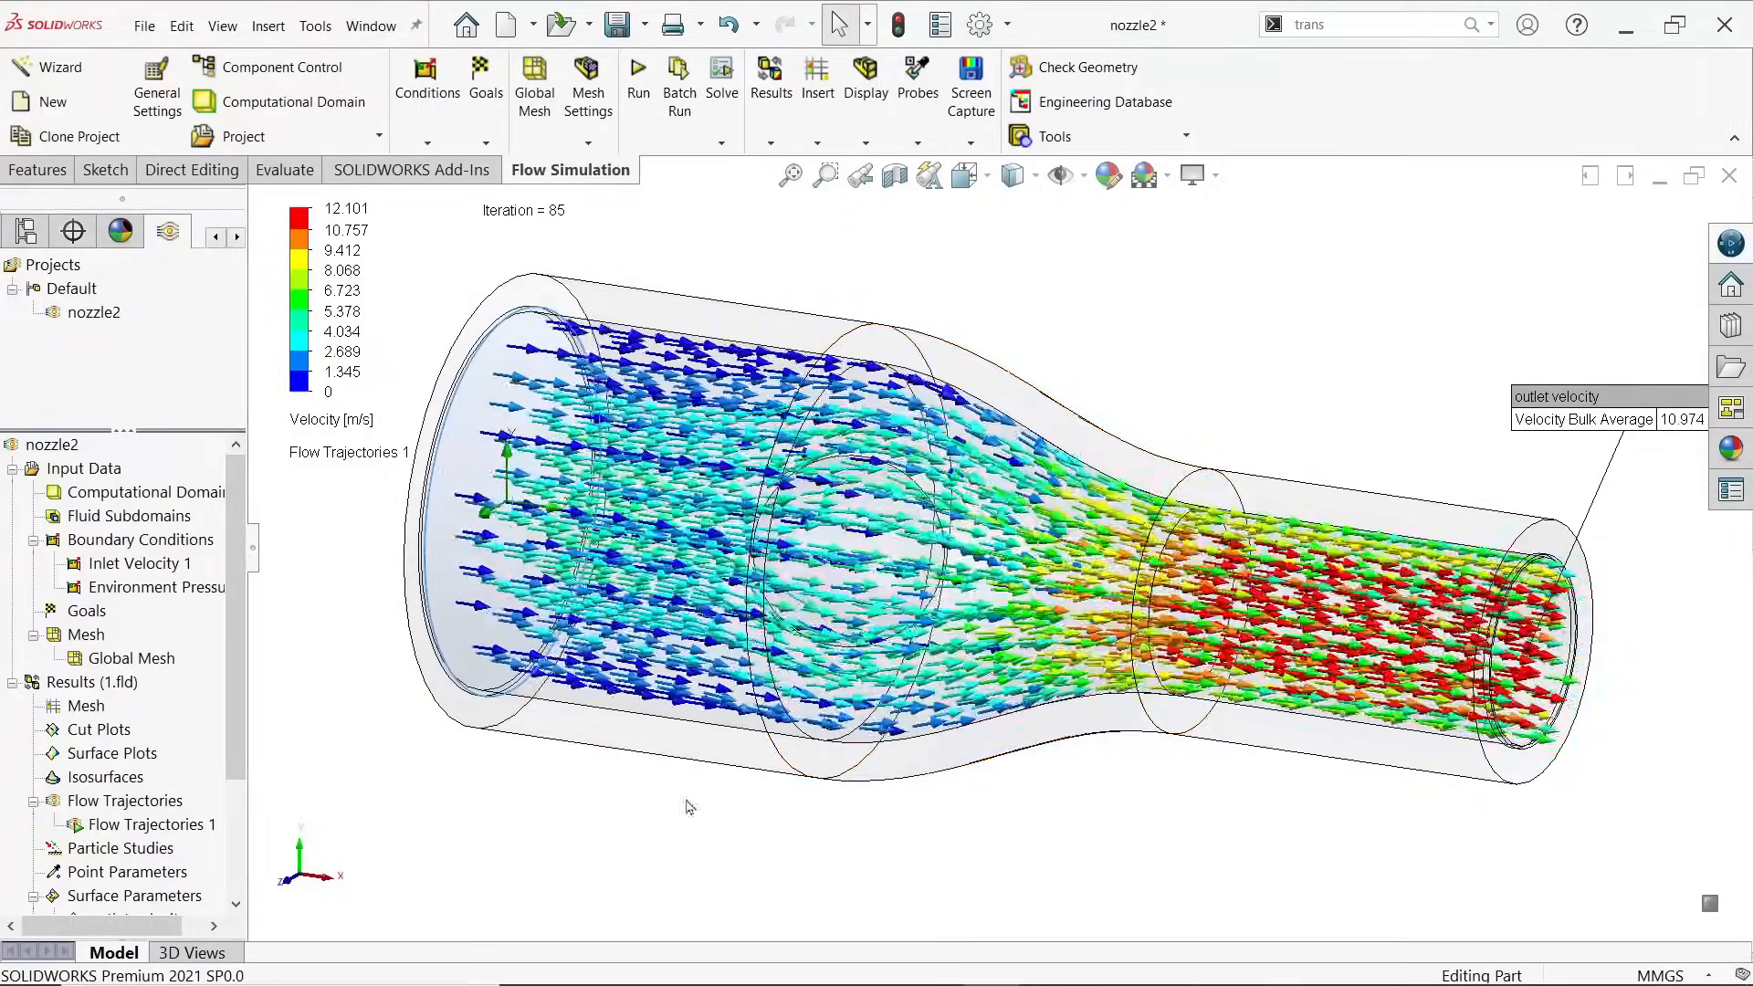
right_click(95, 833)
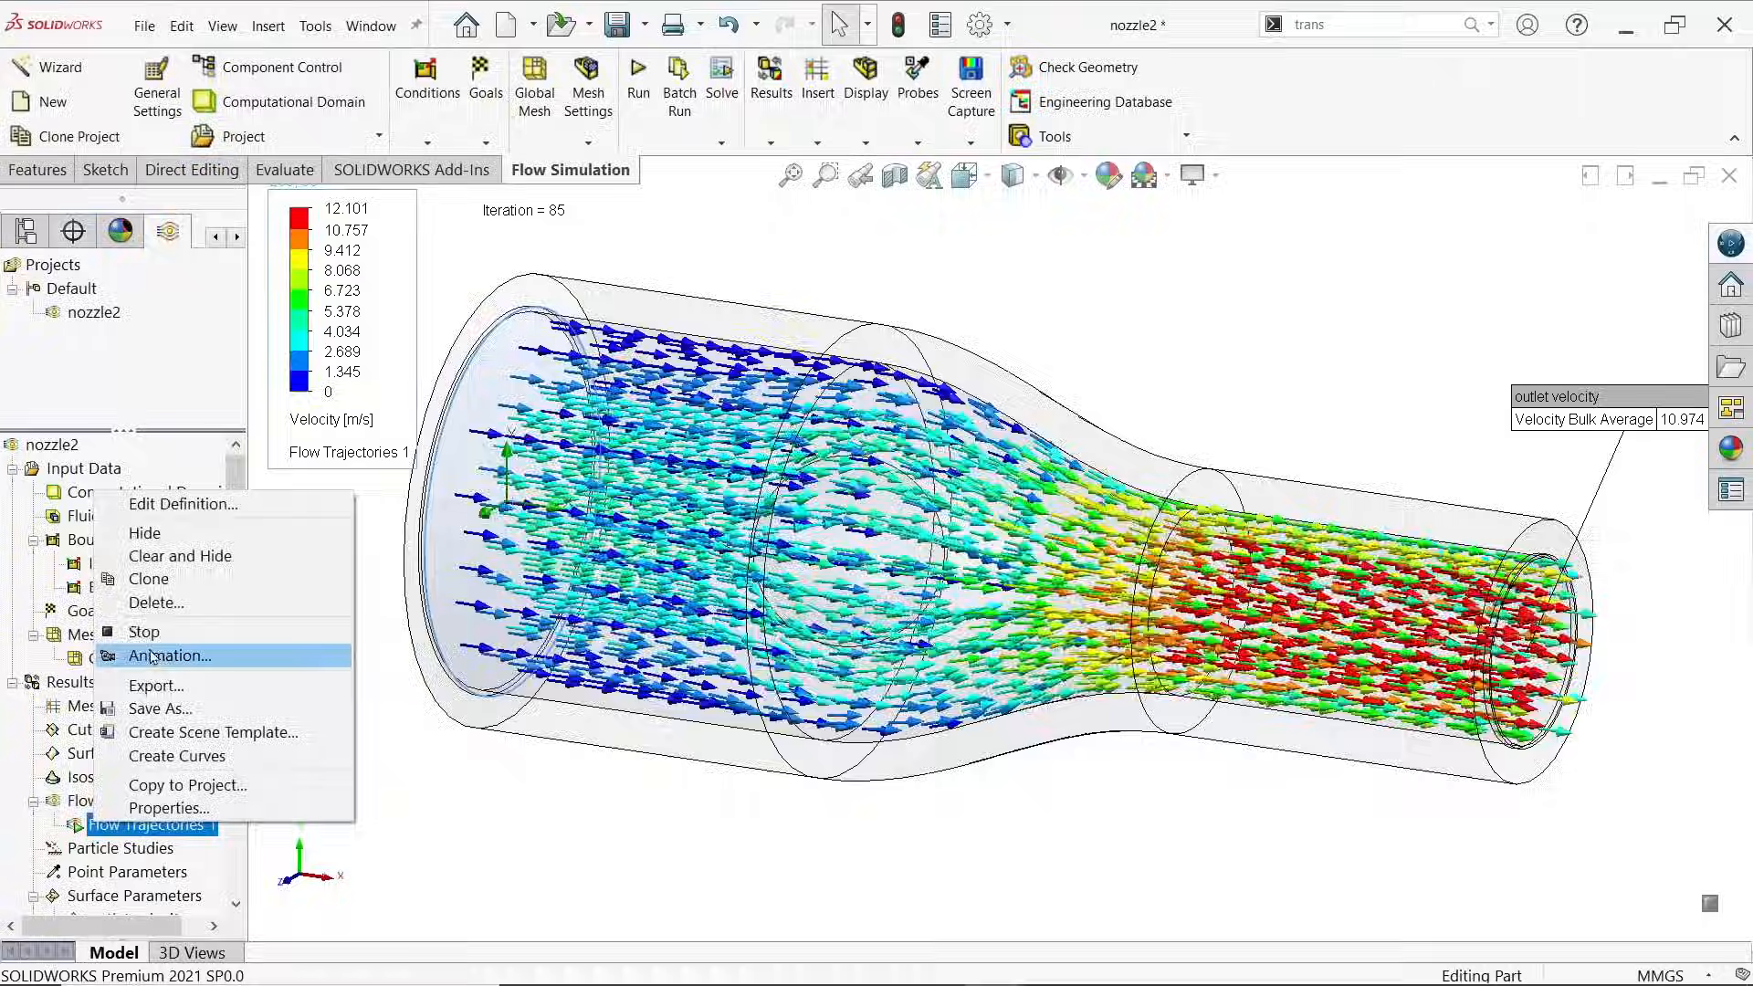
click(137, 630)
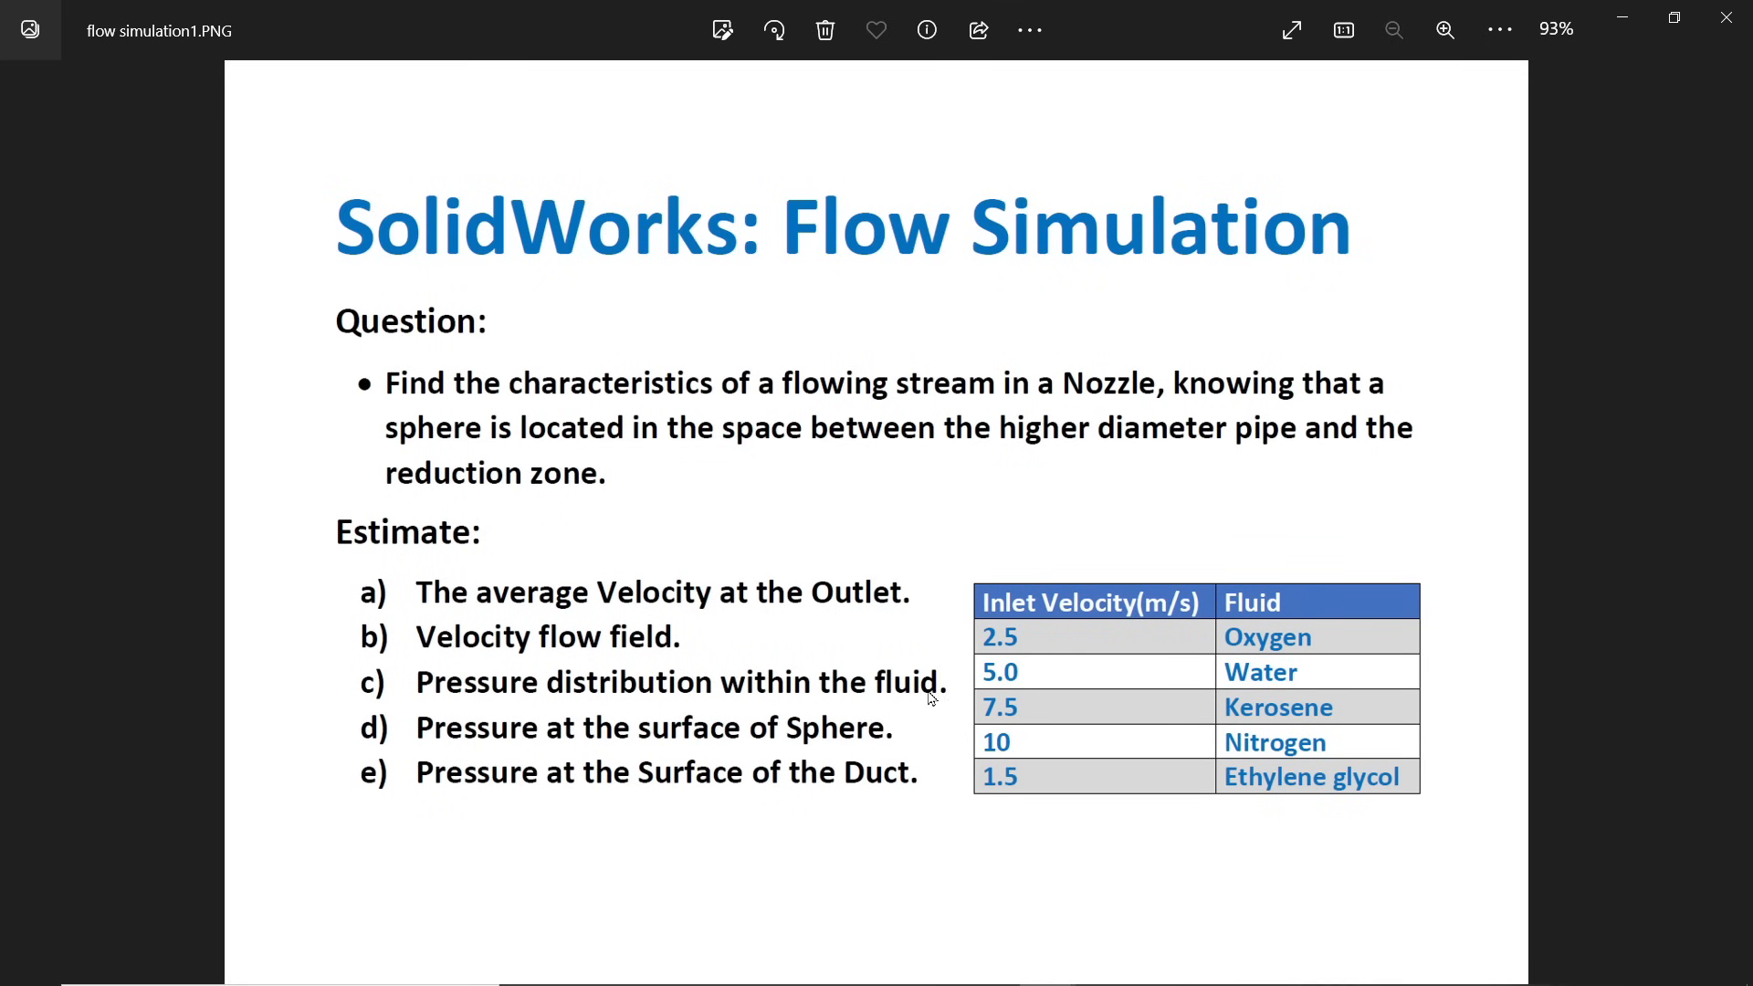
Step: Put away the question image, return to SOLIDWORKS and hide the flow trajectories in the nozzle
click(1622, 19)
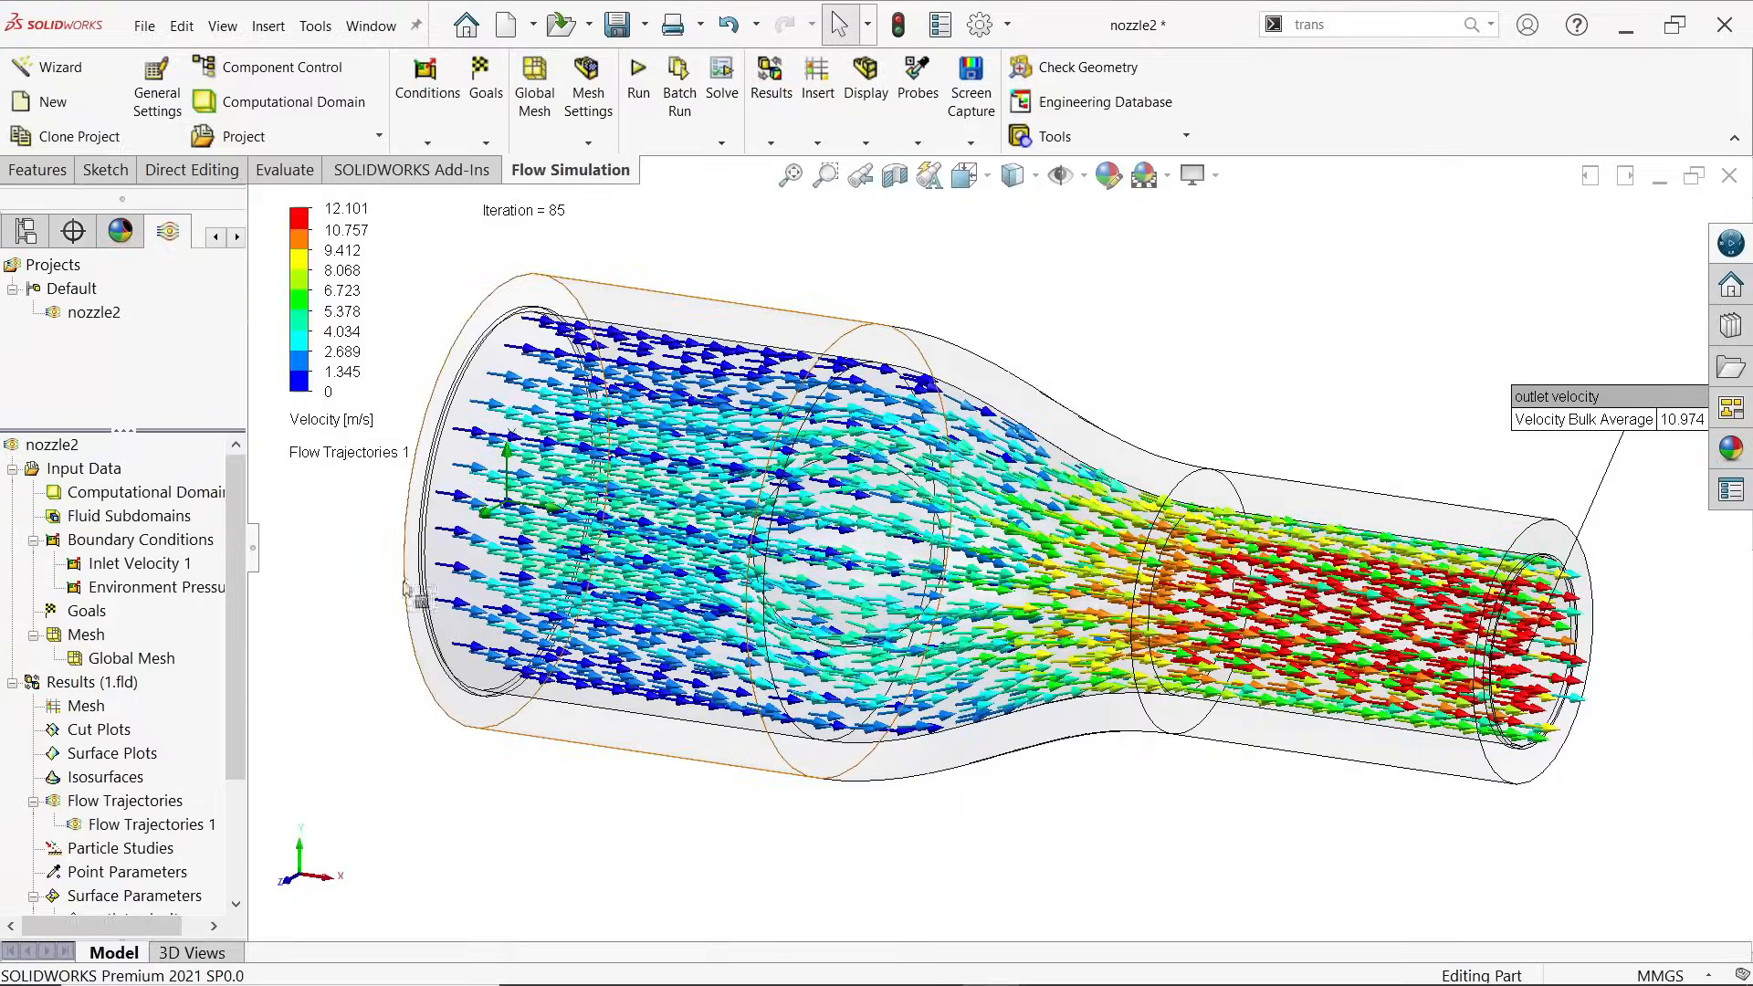
right_click(103, 828)
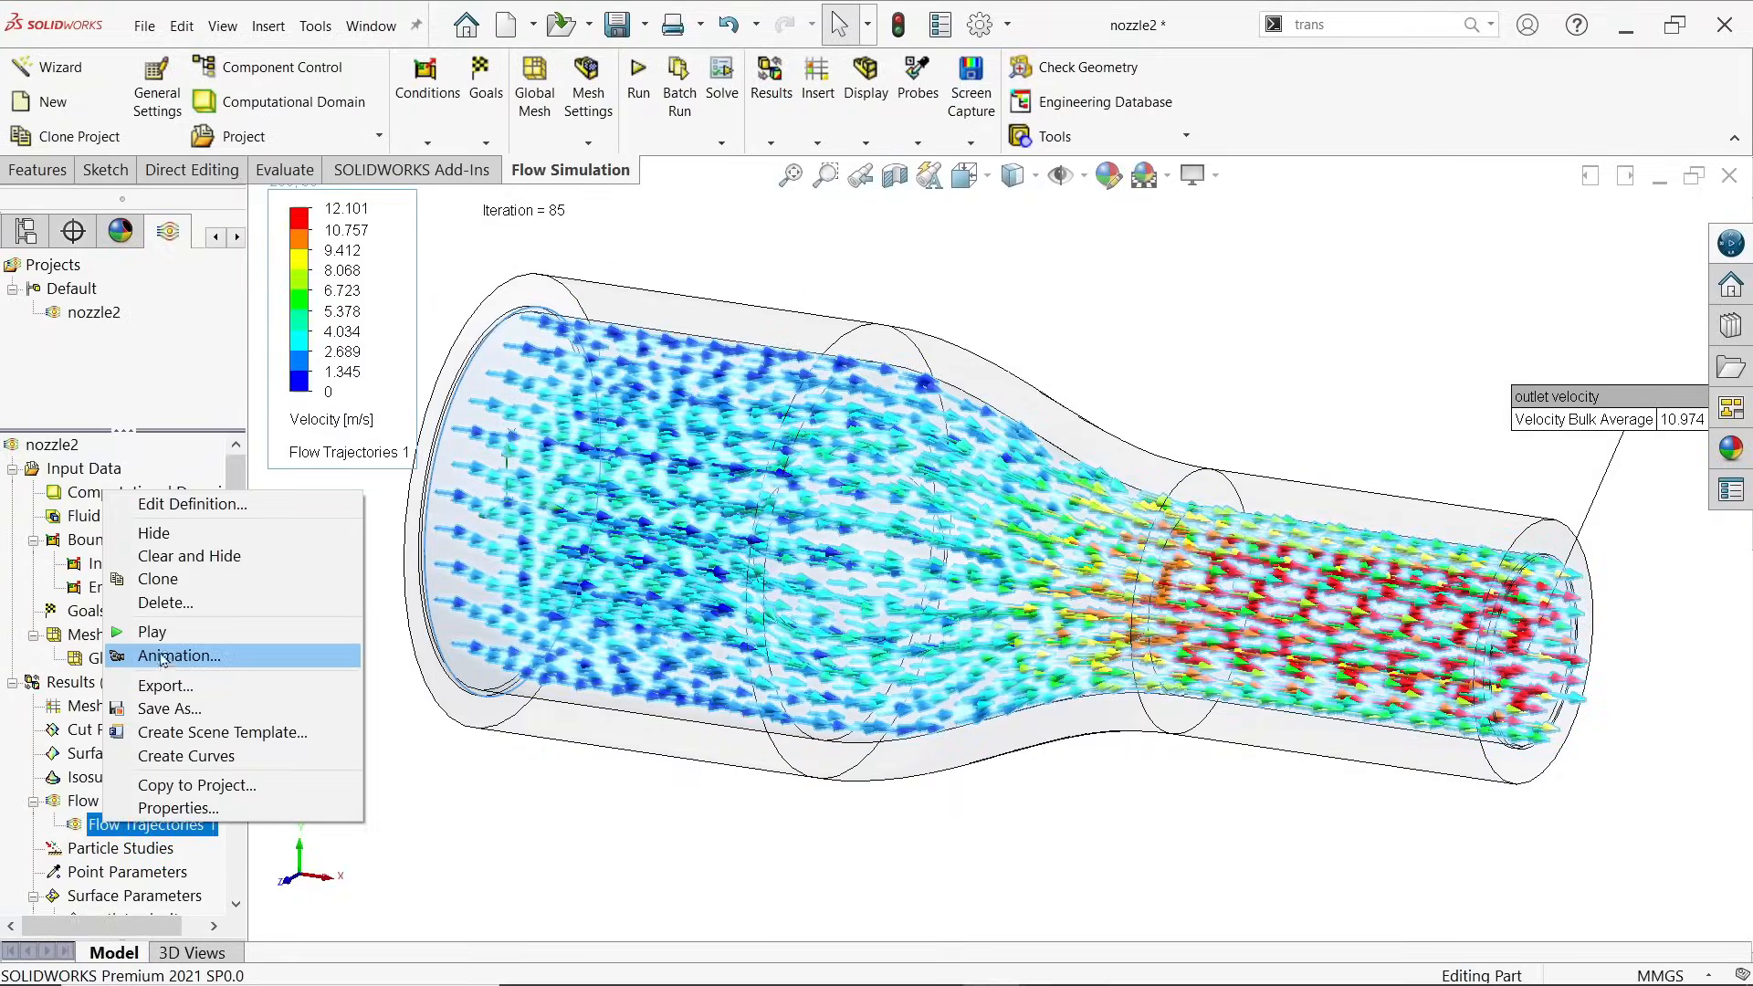
click(170, 535)
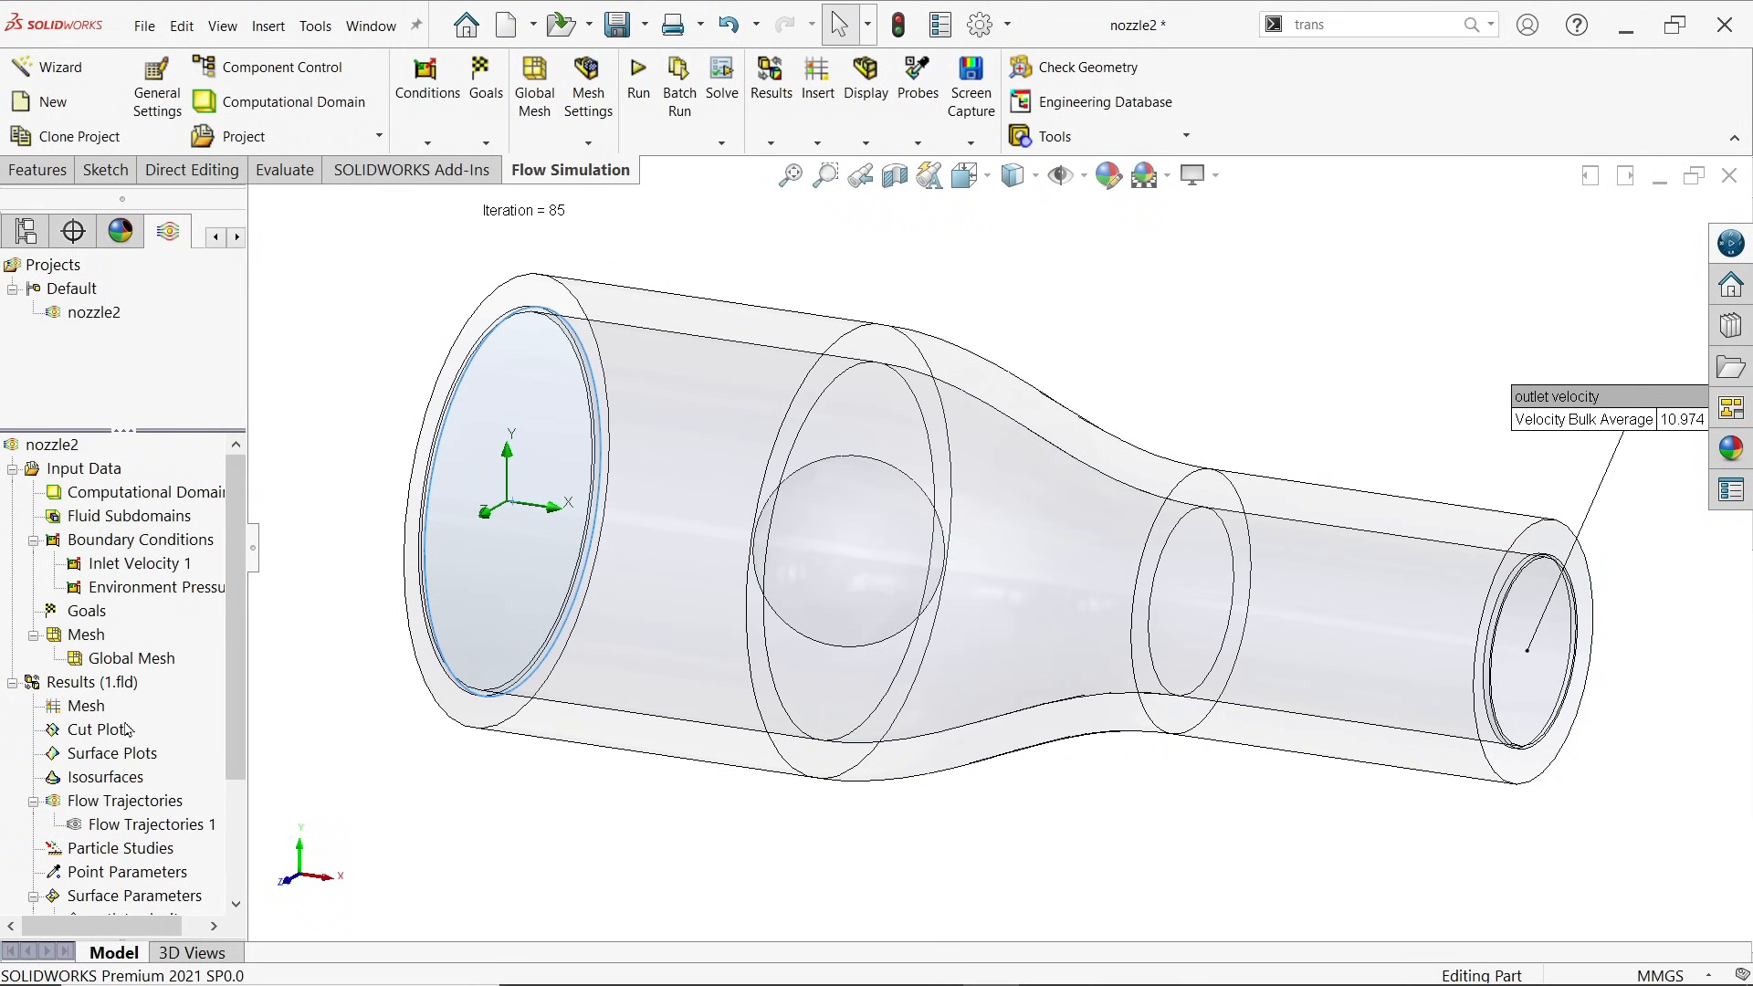
Step: Insert a cut plot on the Front Plane showing Pressure contours with 30 levels
right_click(94, 732)
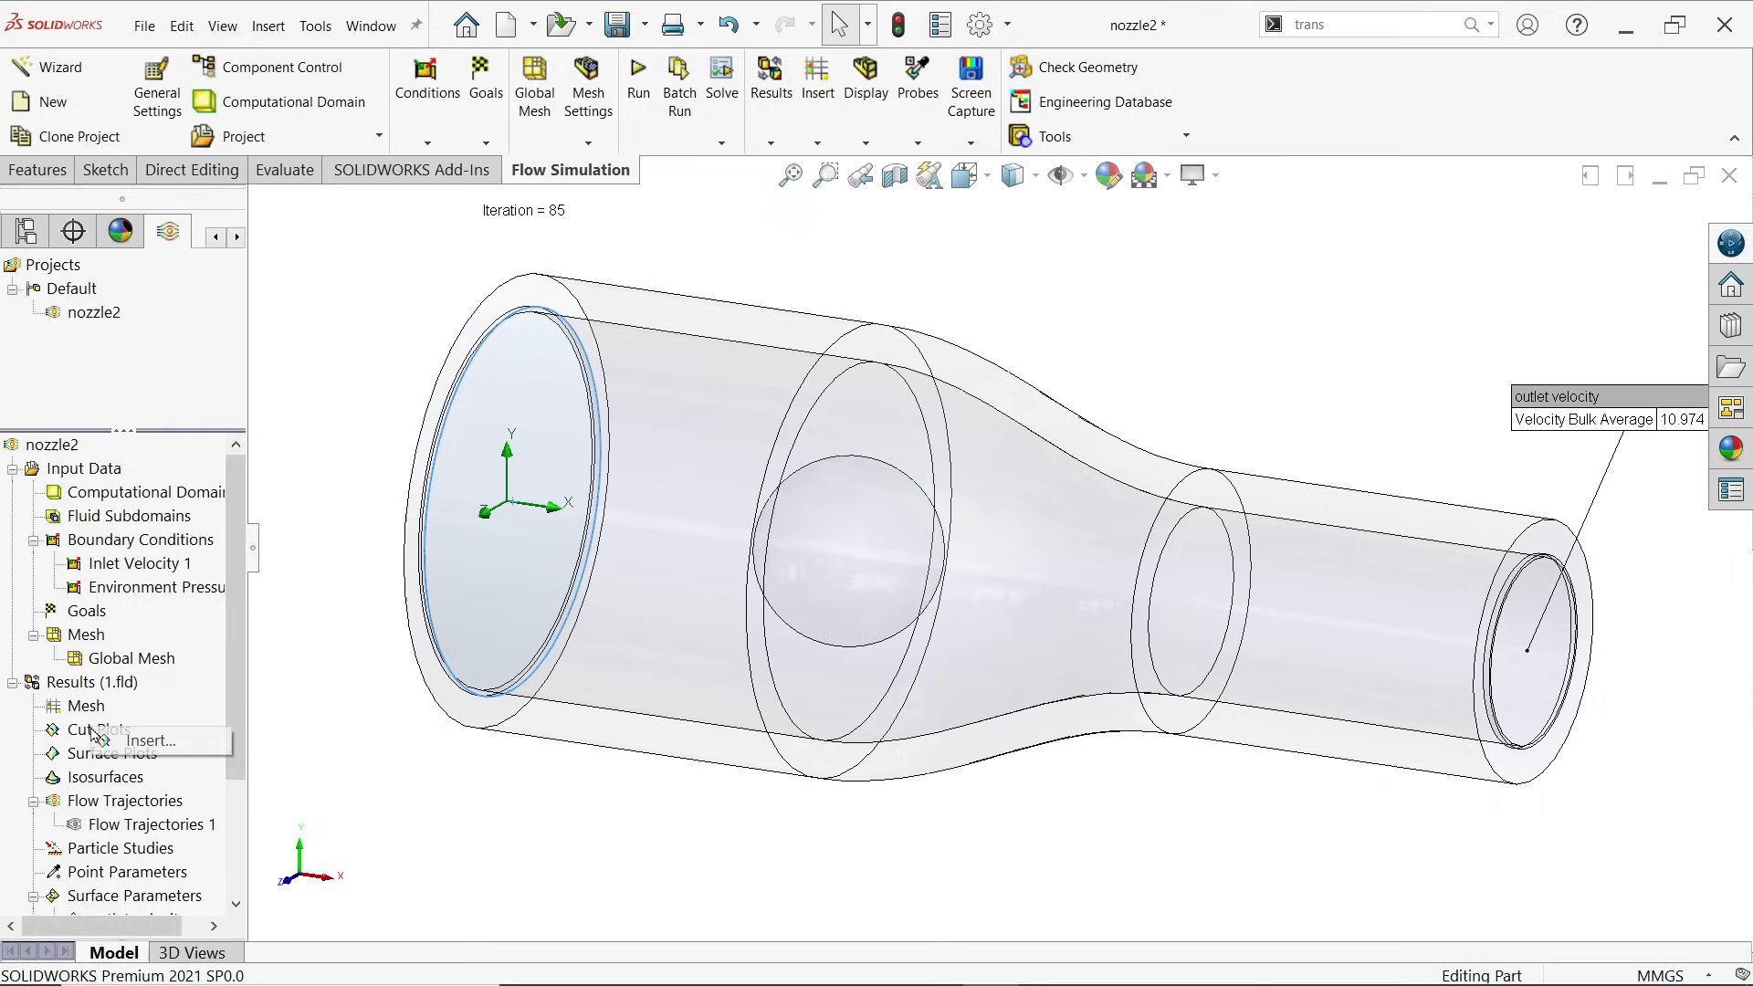
click(137, 742)
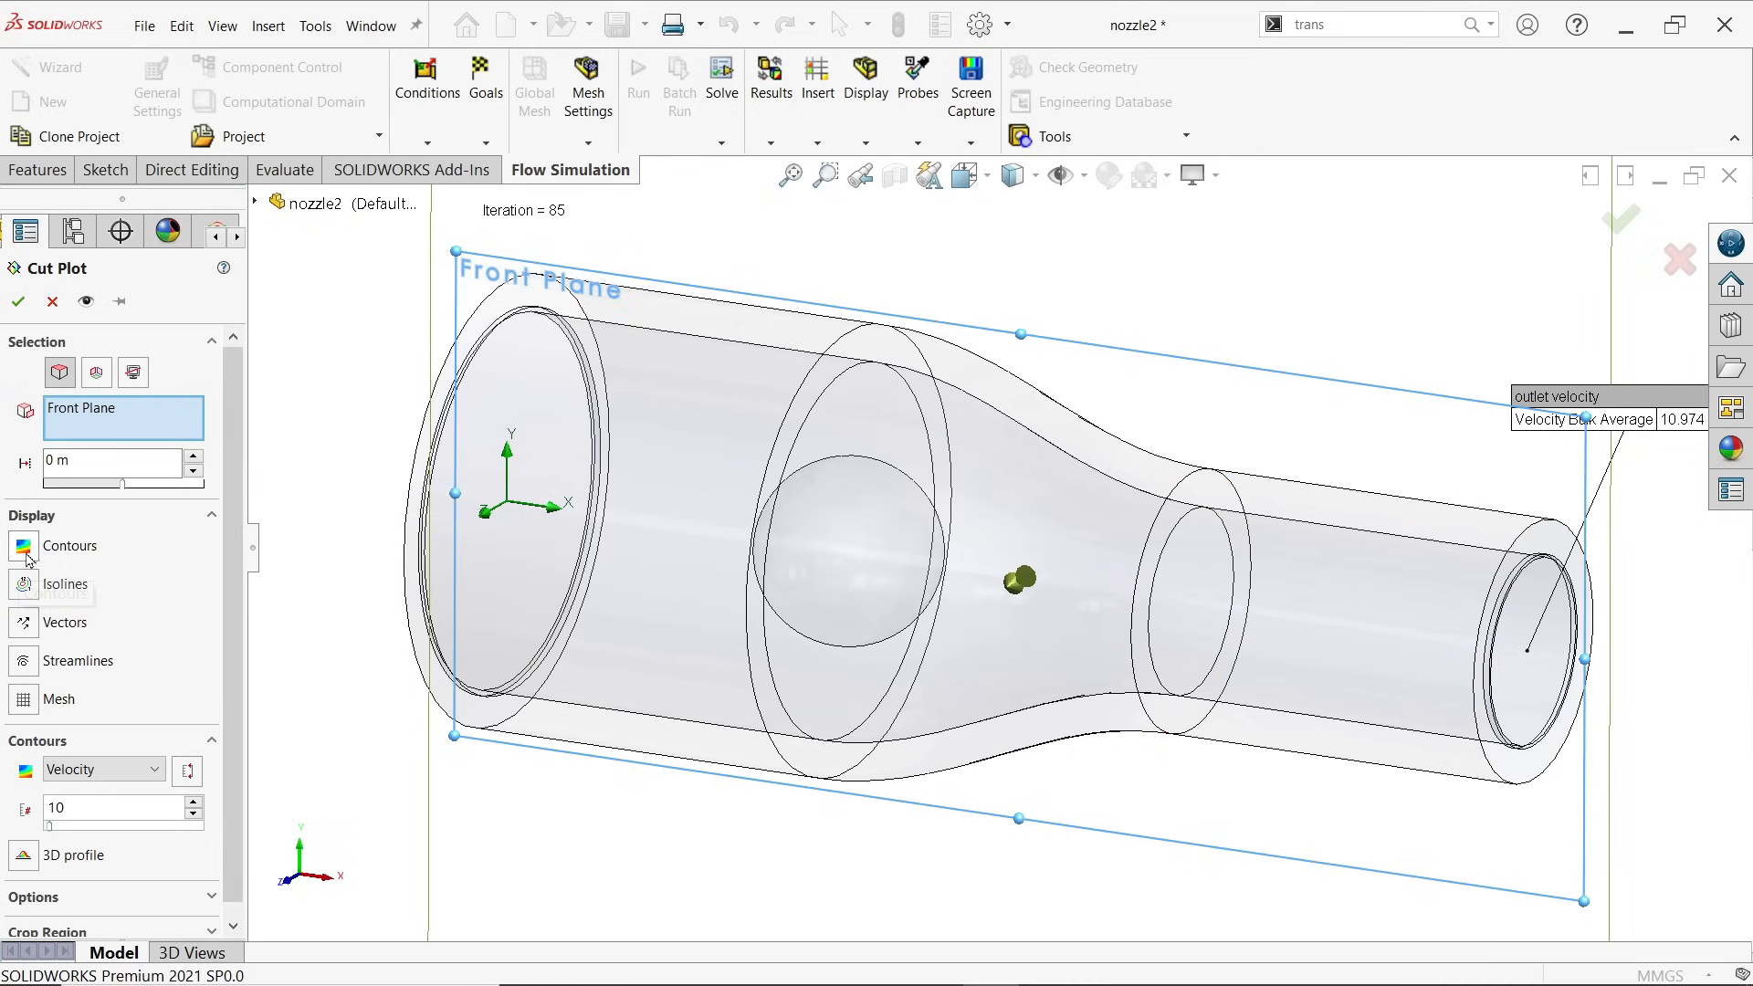
scroll(230, 560, down, 1)
click(103, 756)
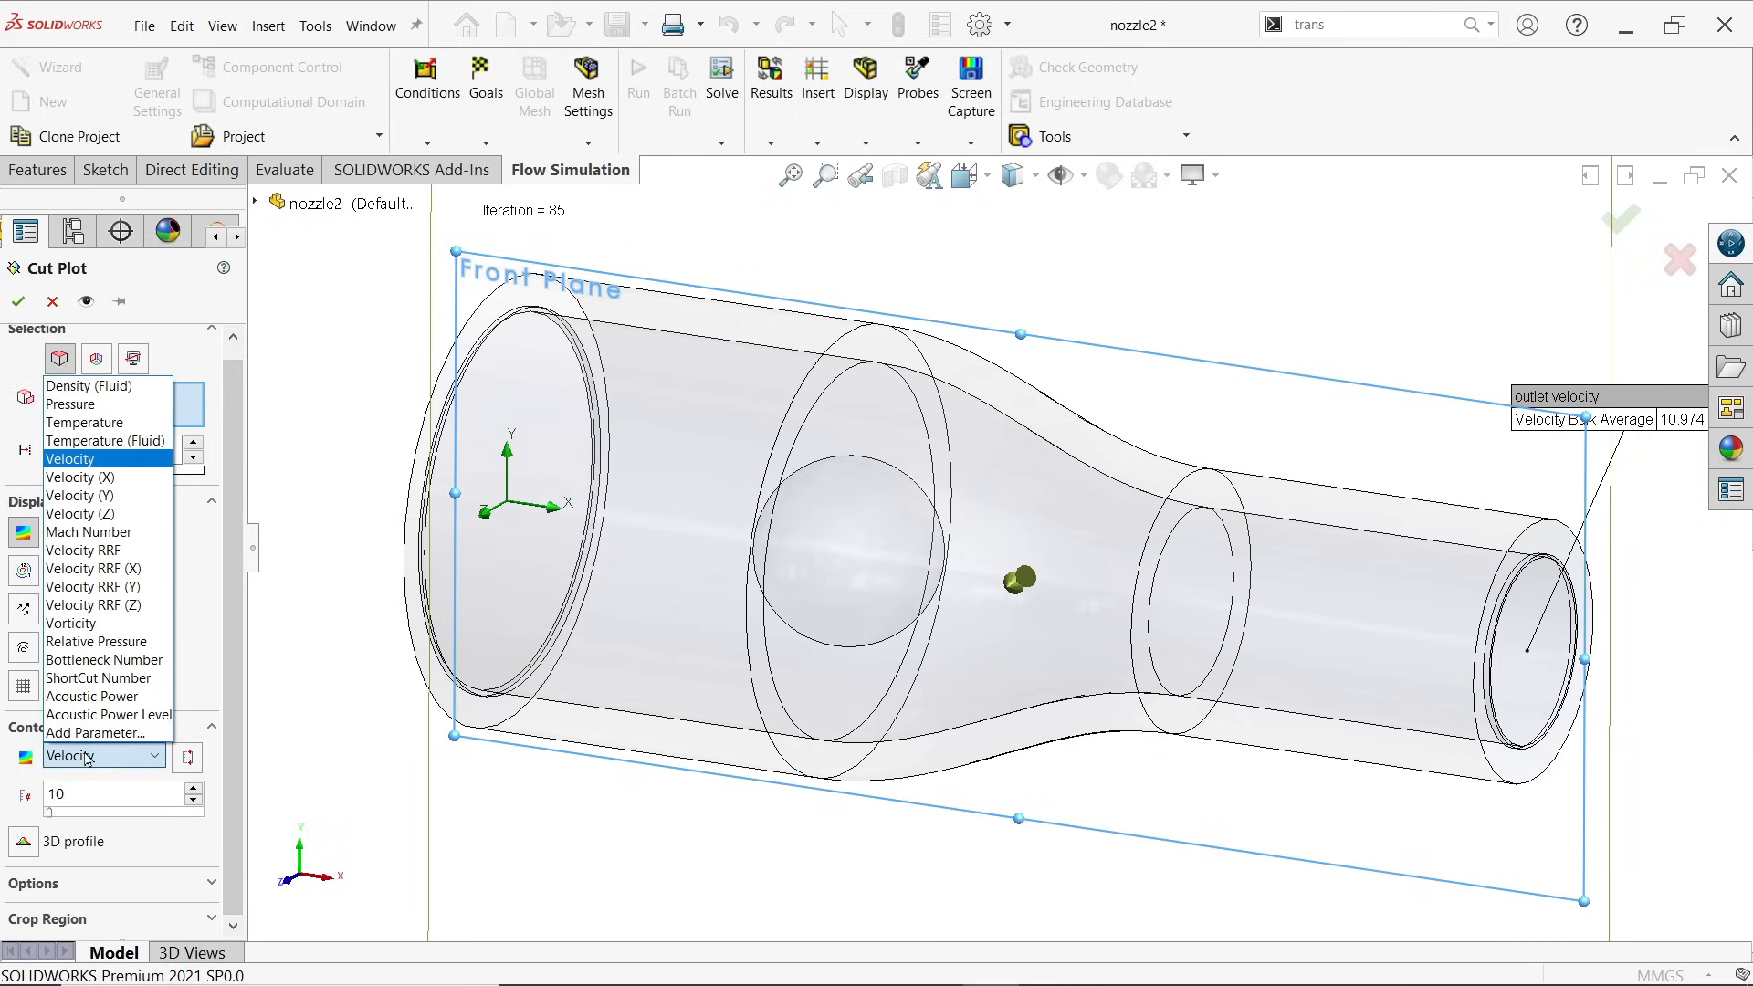
click(91, 405)
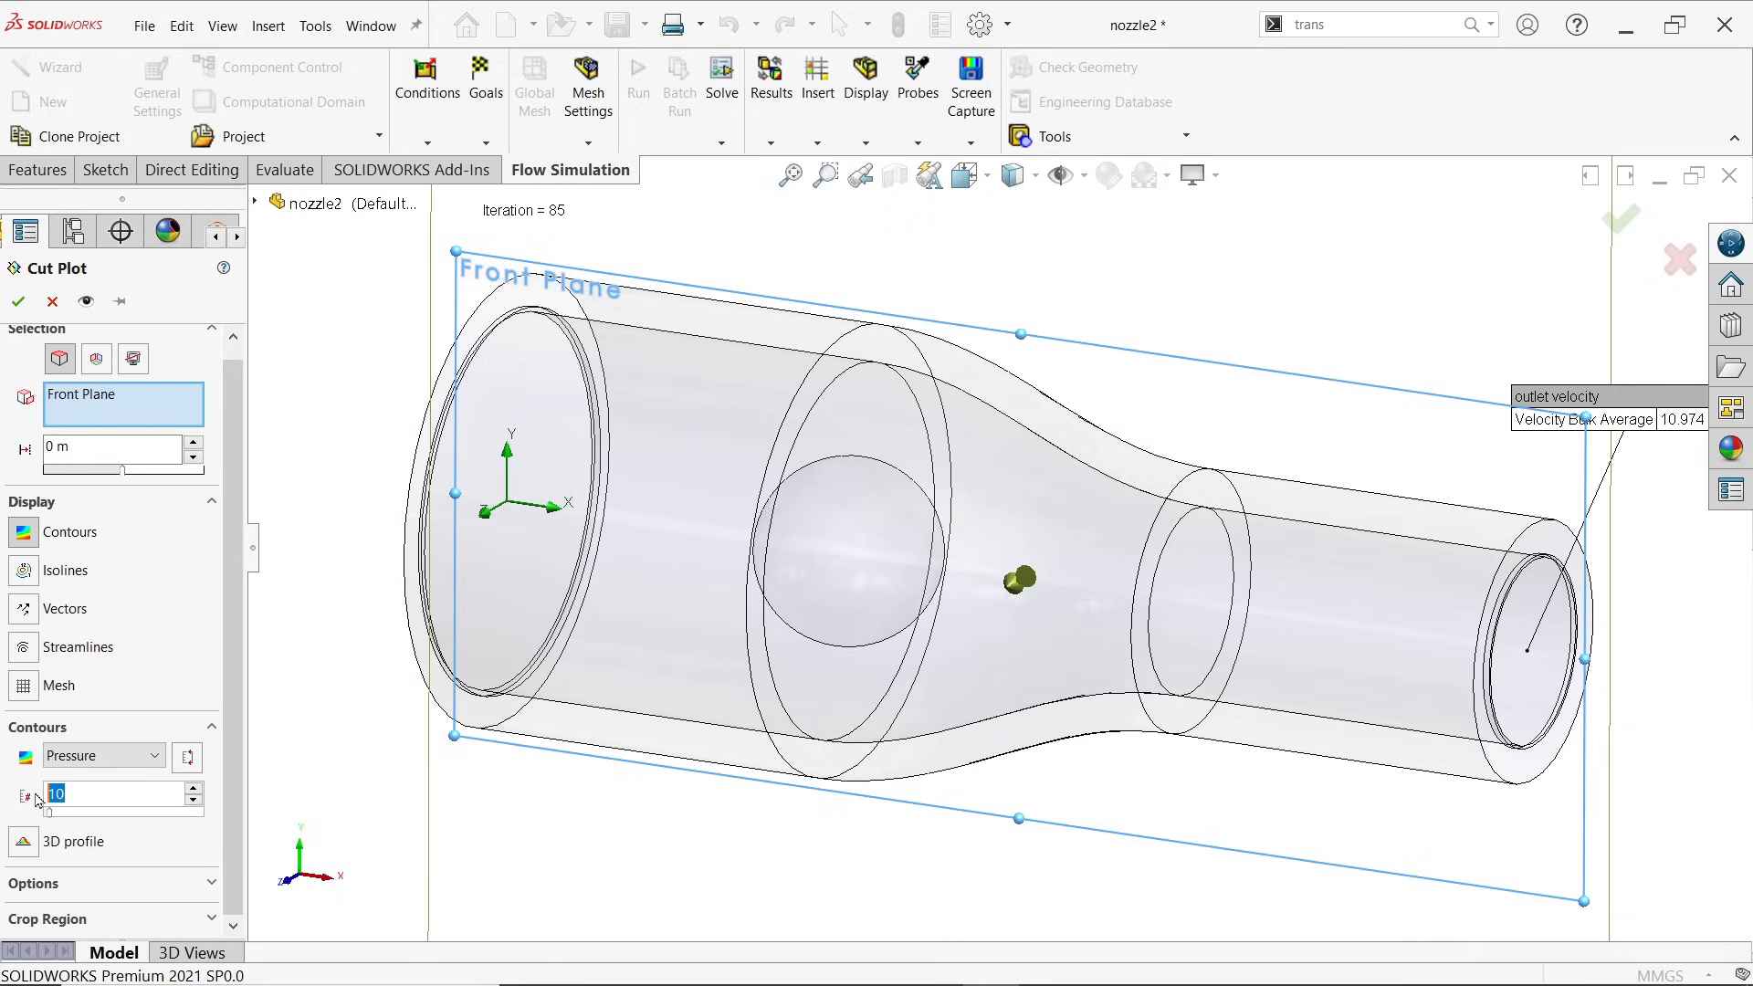
text(30)
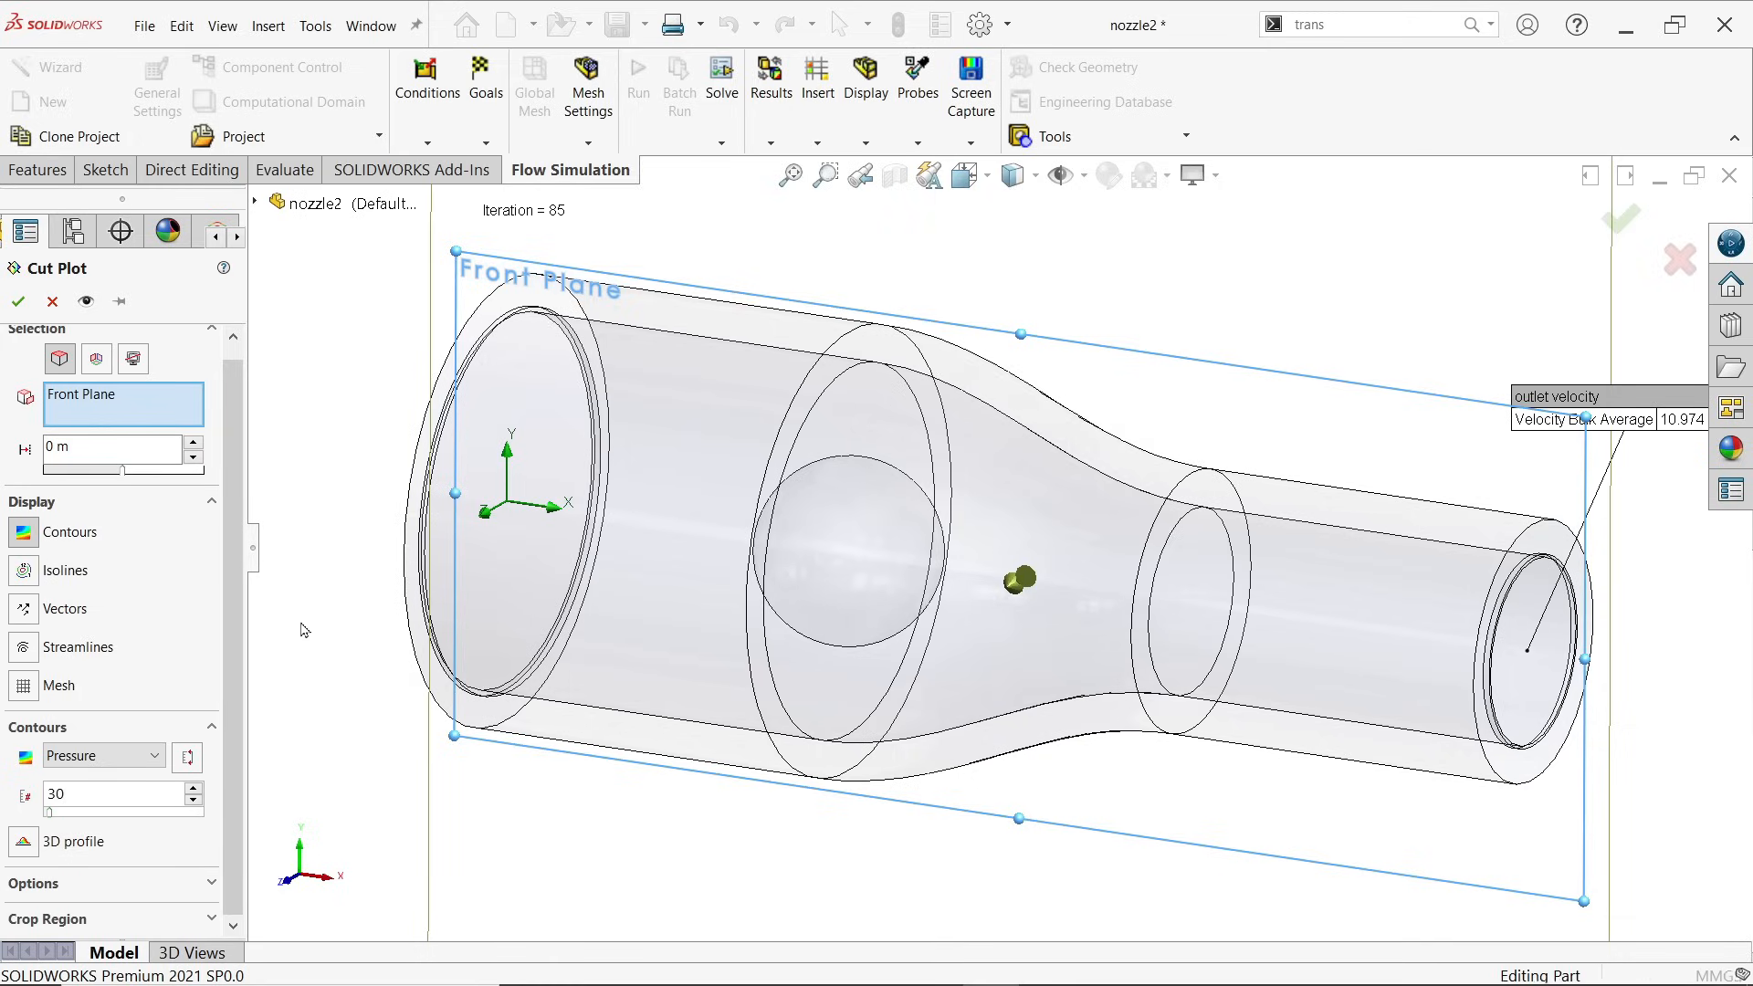
scroll(234, 712, up, 1)
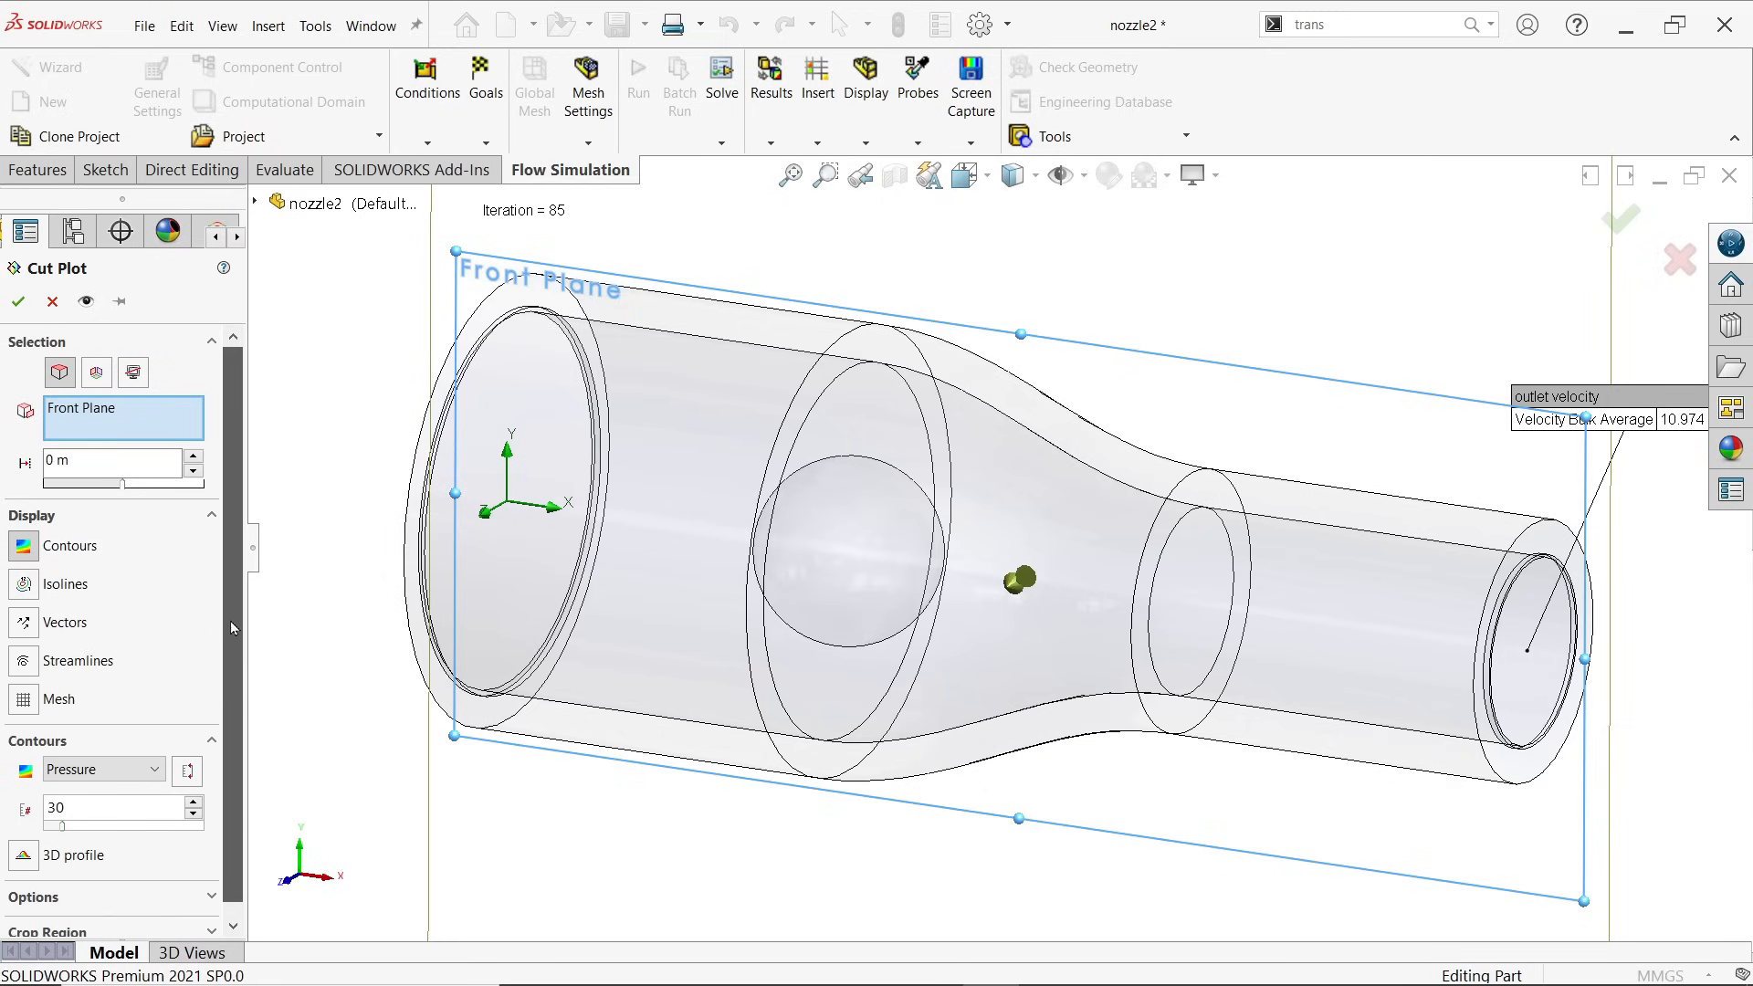
click(20, 302)
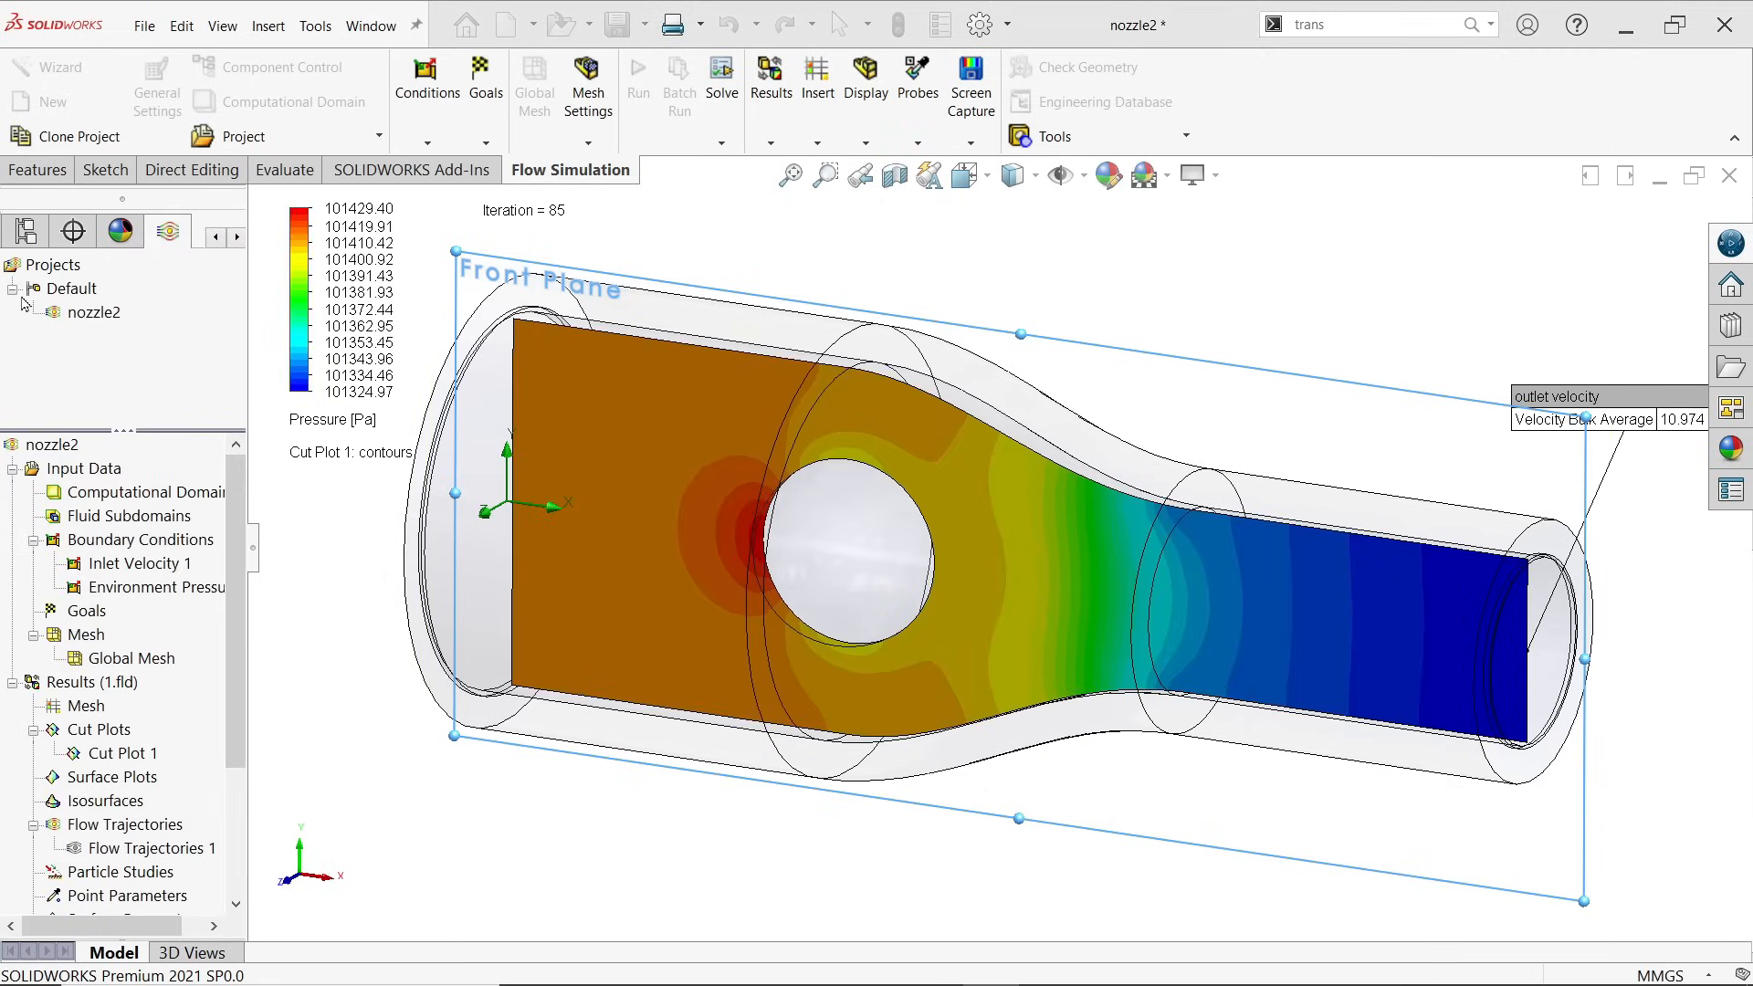
Step: Turn off the results lighting for the pressure cut plot and move the outlet velocity callout fully into view above the nozzle outlet
middle_drag(1076, 512, 1057, 426)
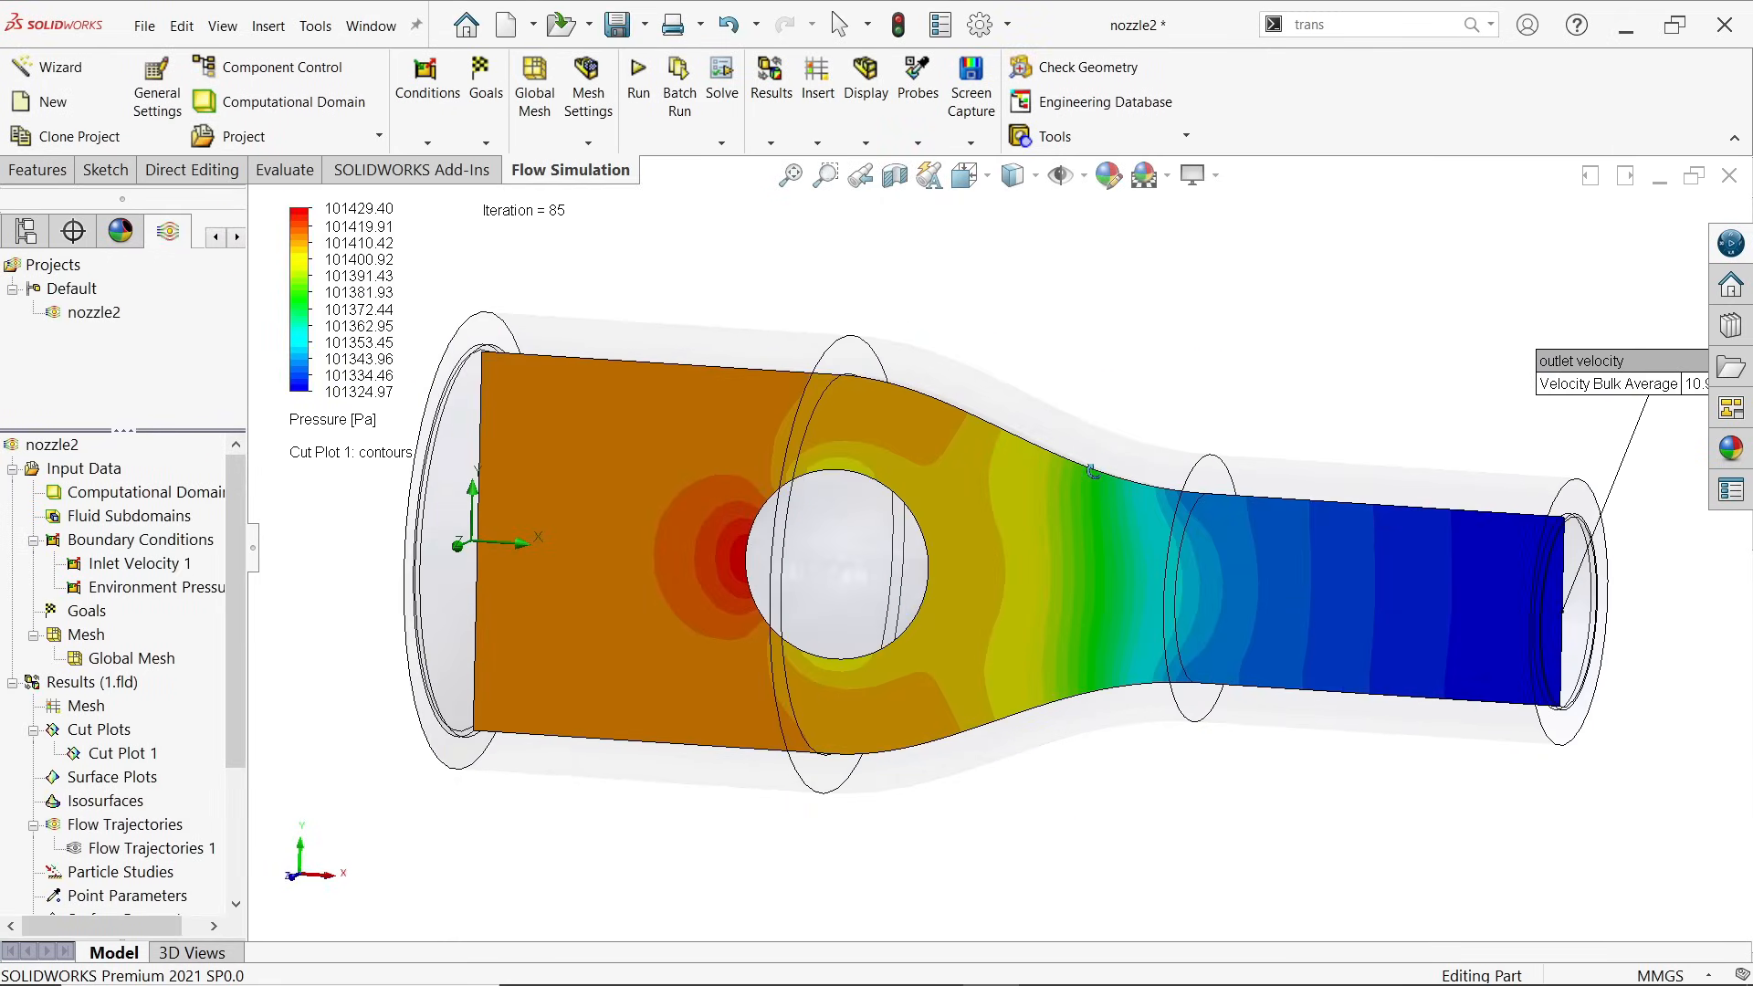
click(866, 143)
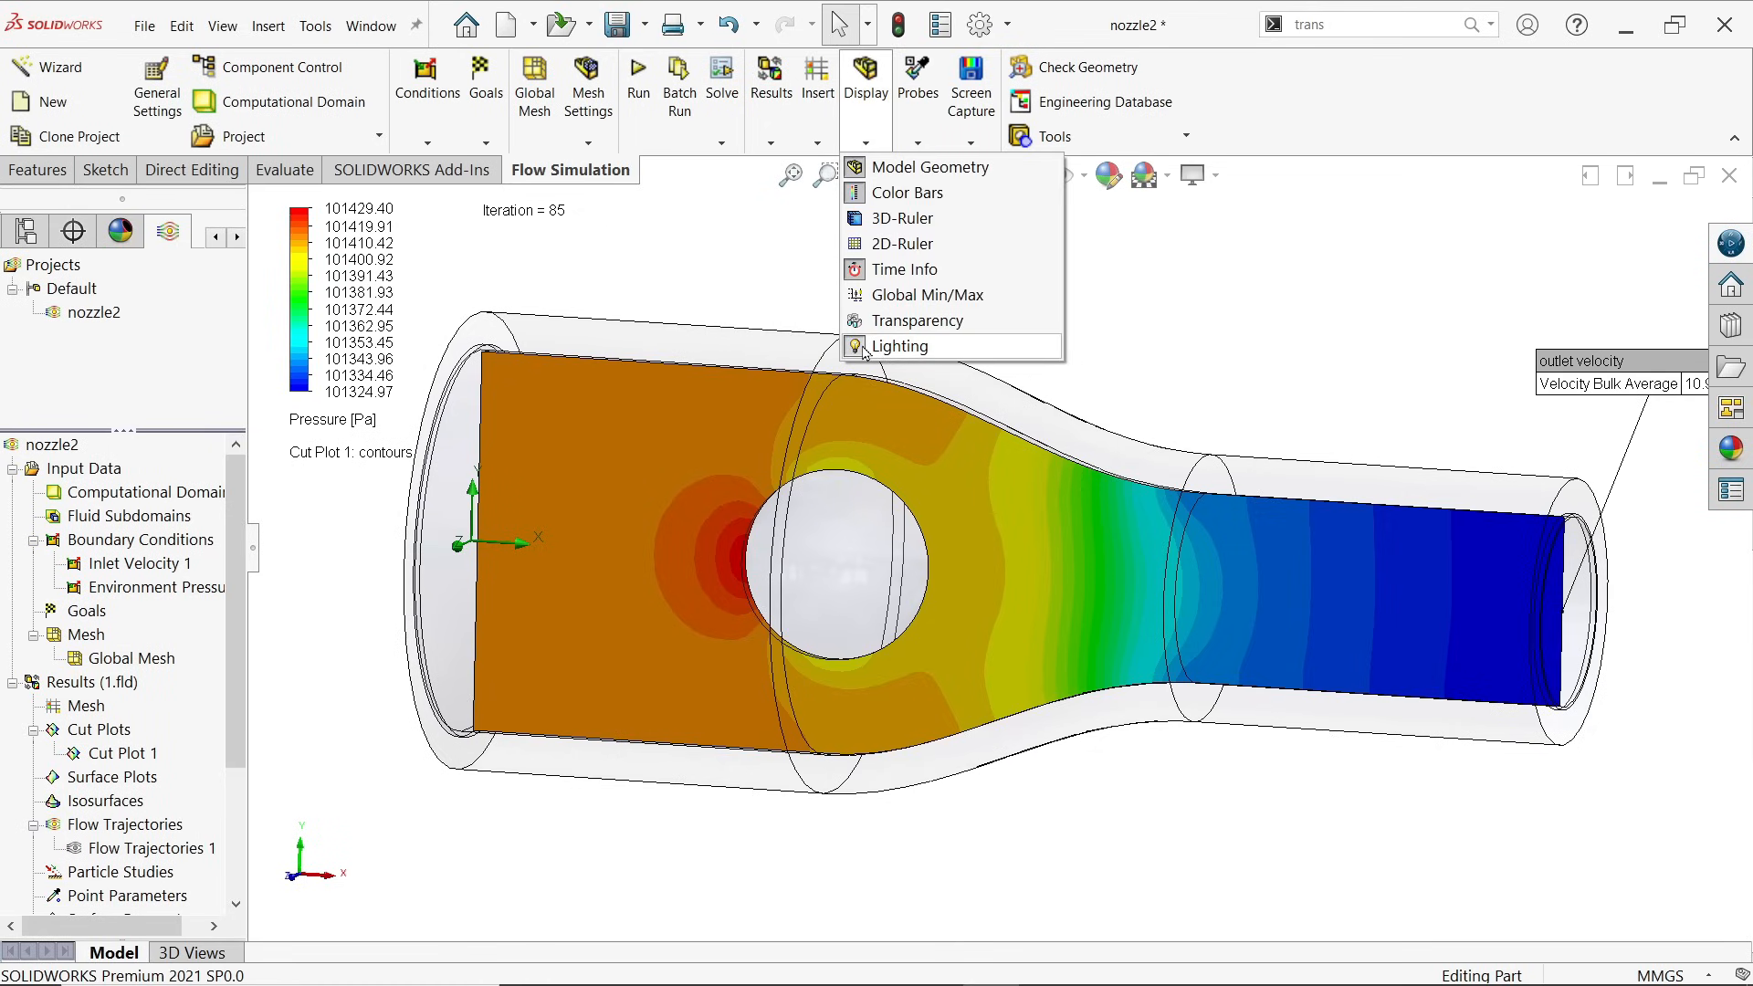
click(899, 347)
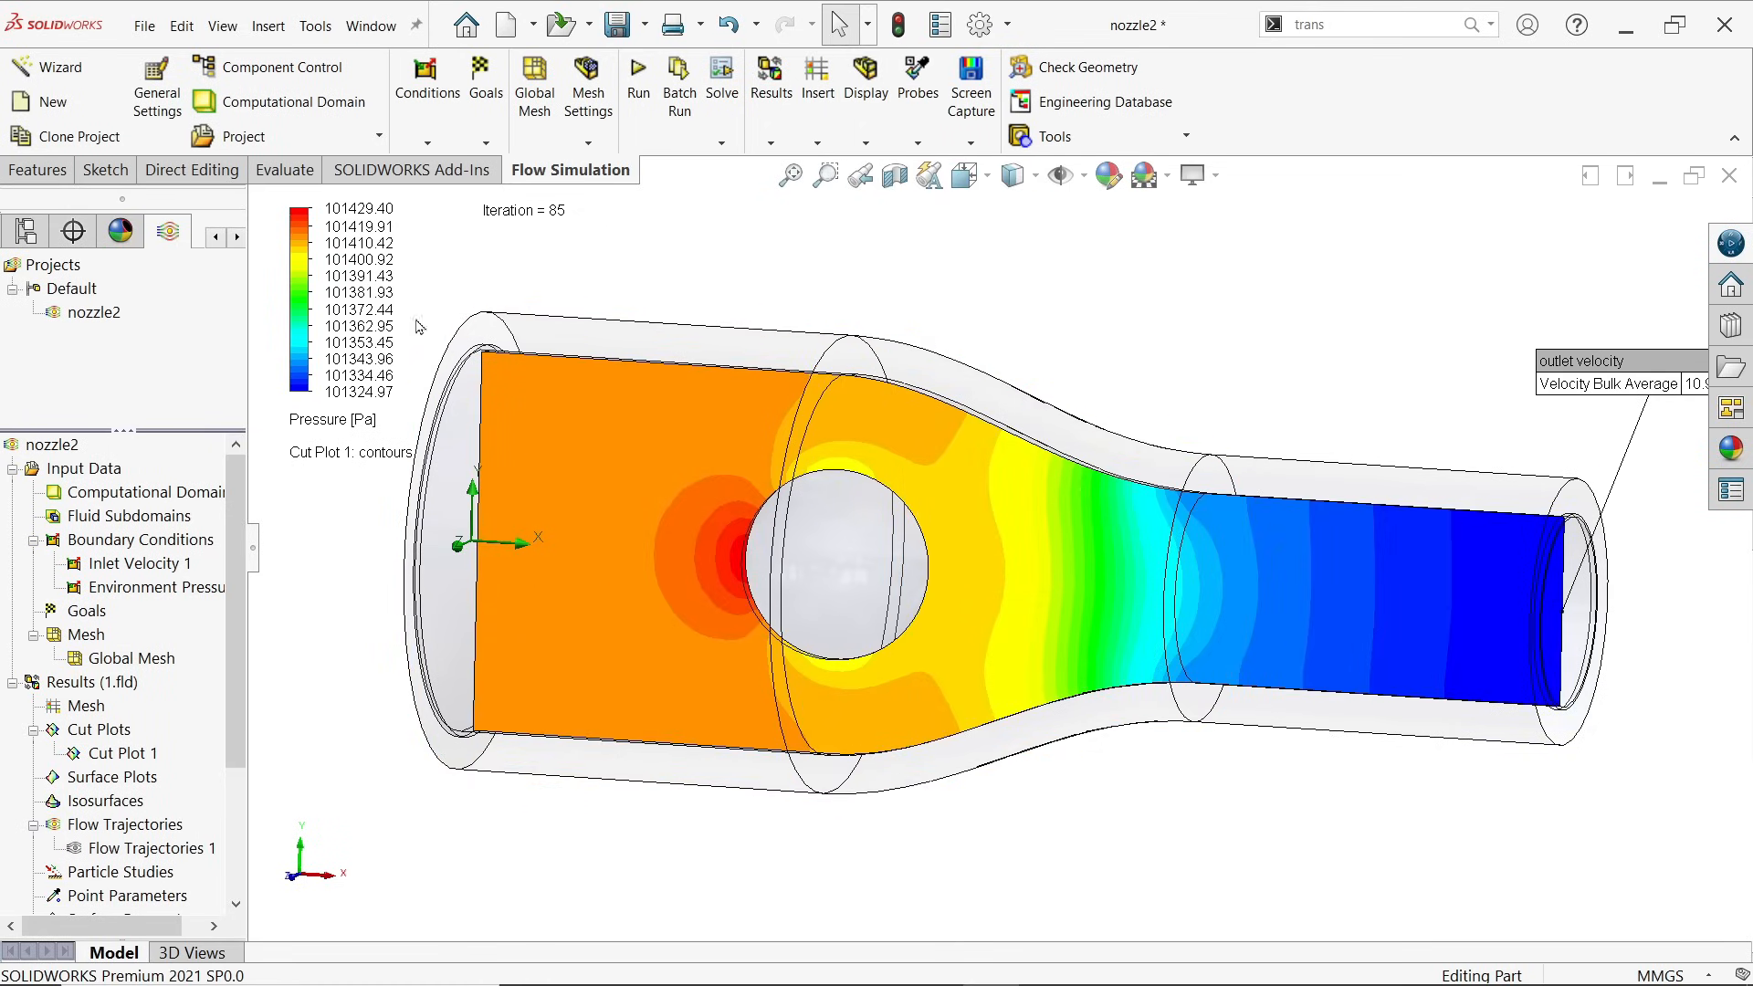
drag(1620, 369, 1555, 351)
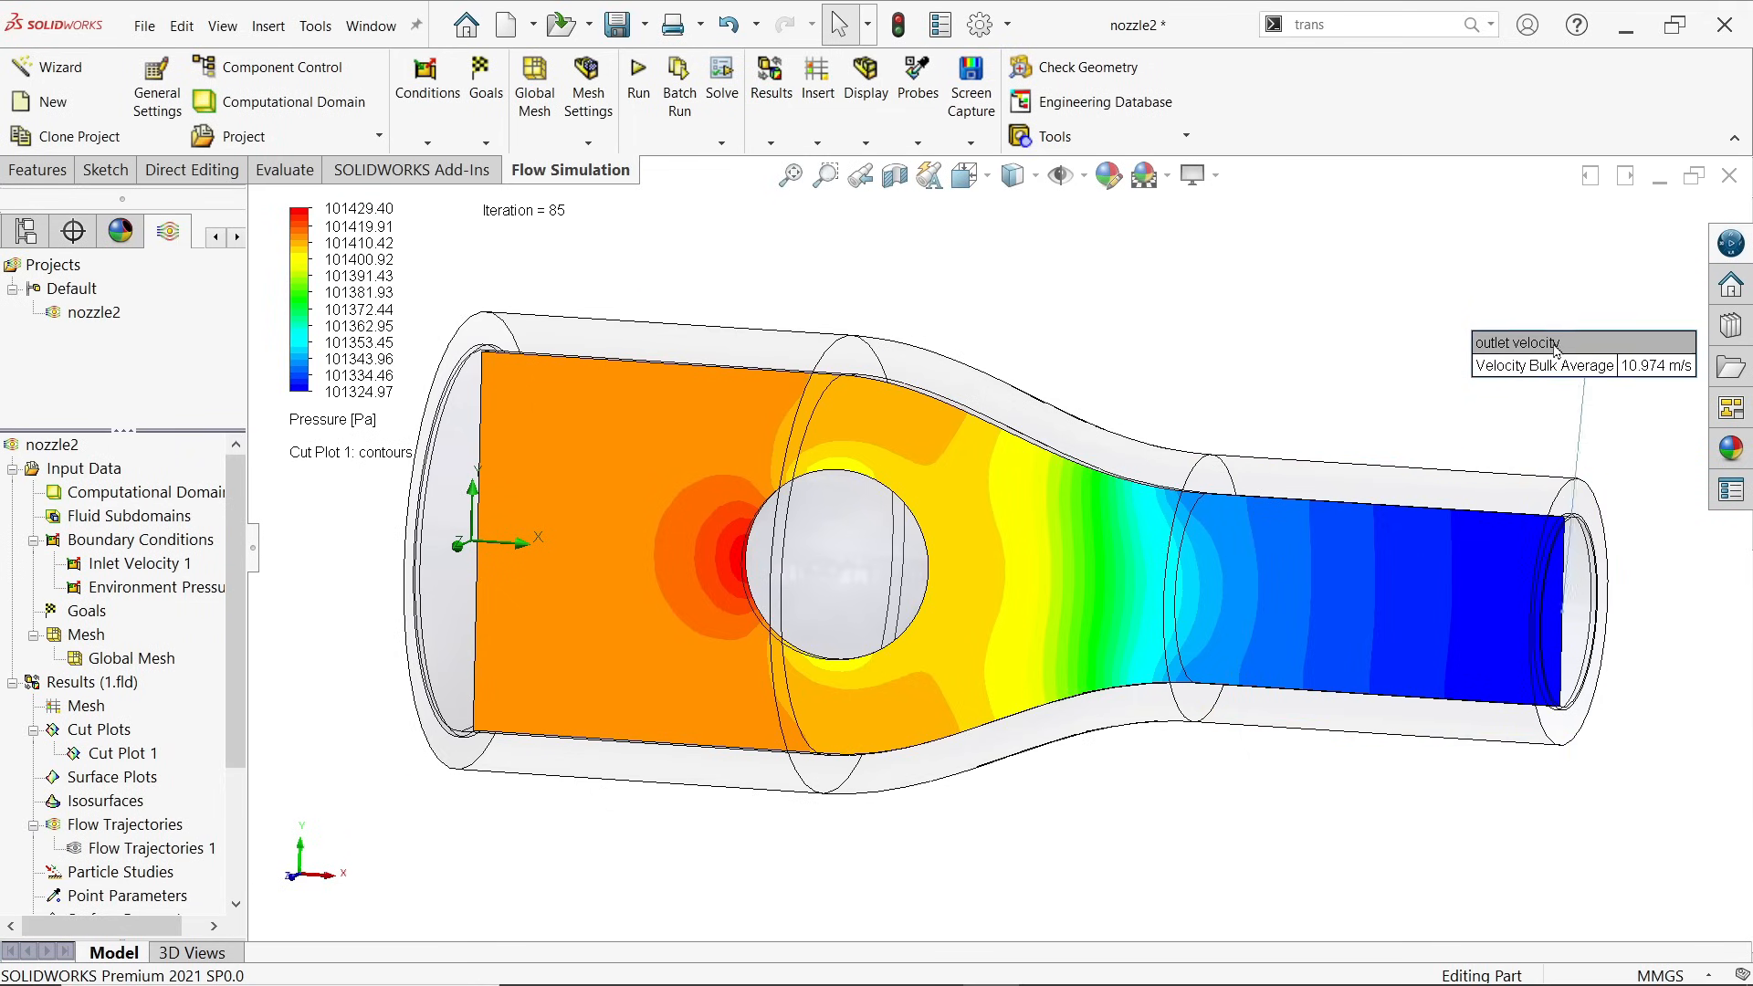
Step: Examine the pressure contours around the sphere in the cut plot and dismiss the unsaved document notification
scroll(745, 578, down, 3)
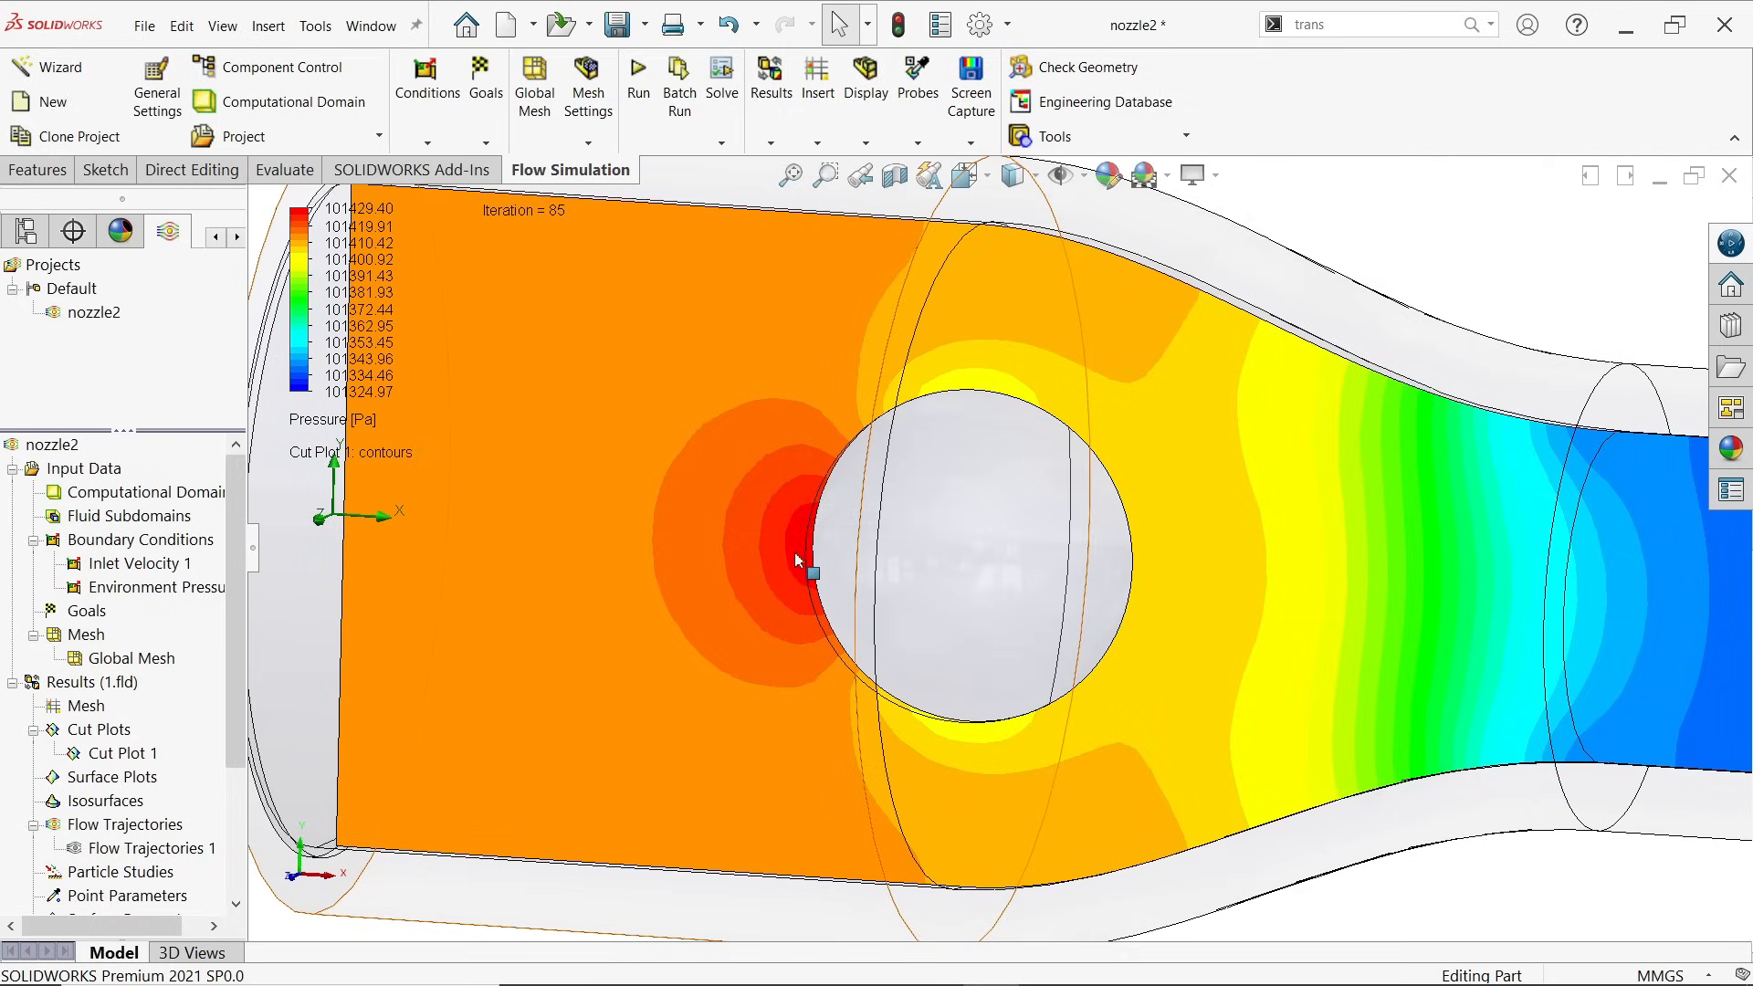
scroll(801, 550, up, 3)
scroll(946, 553, down, 2)
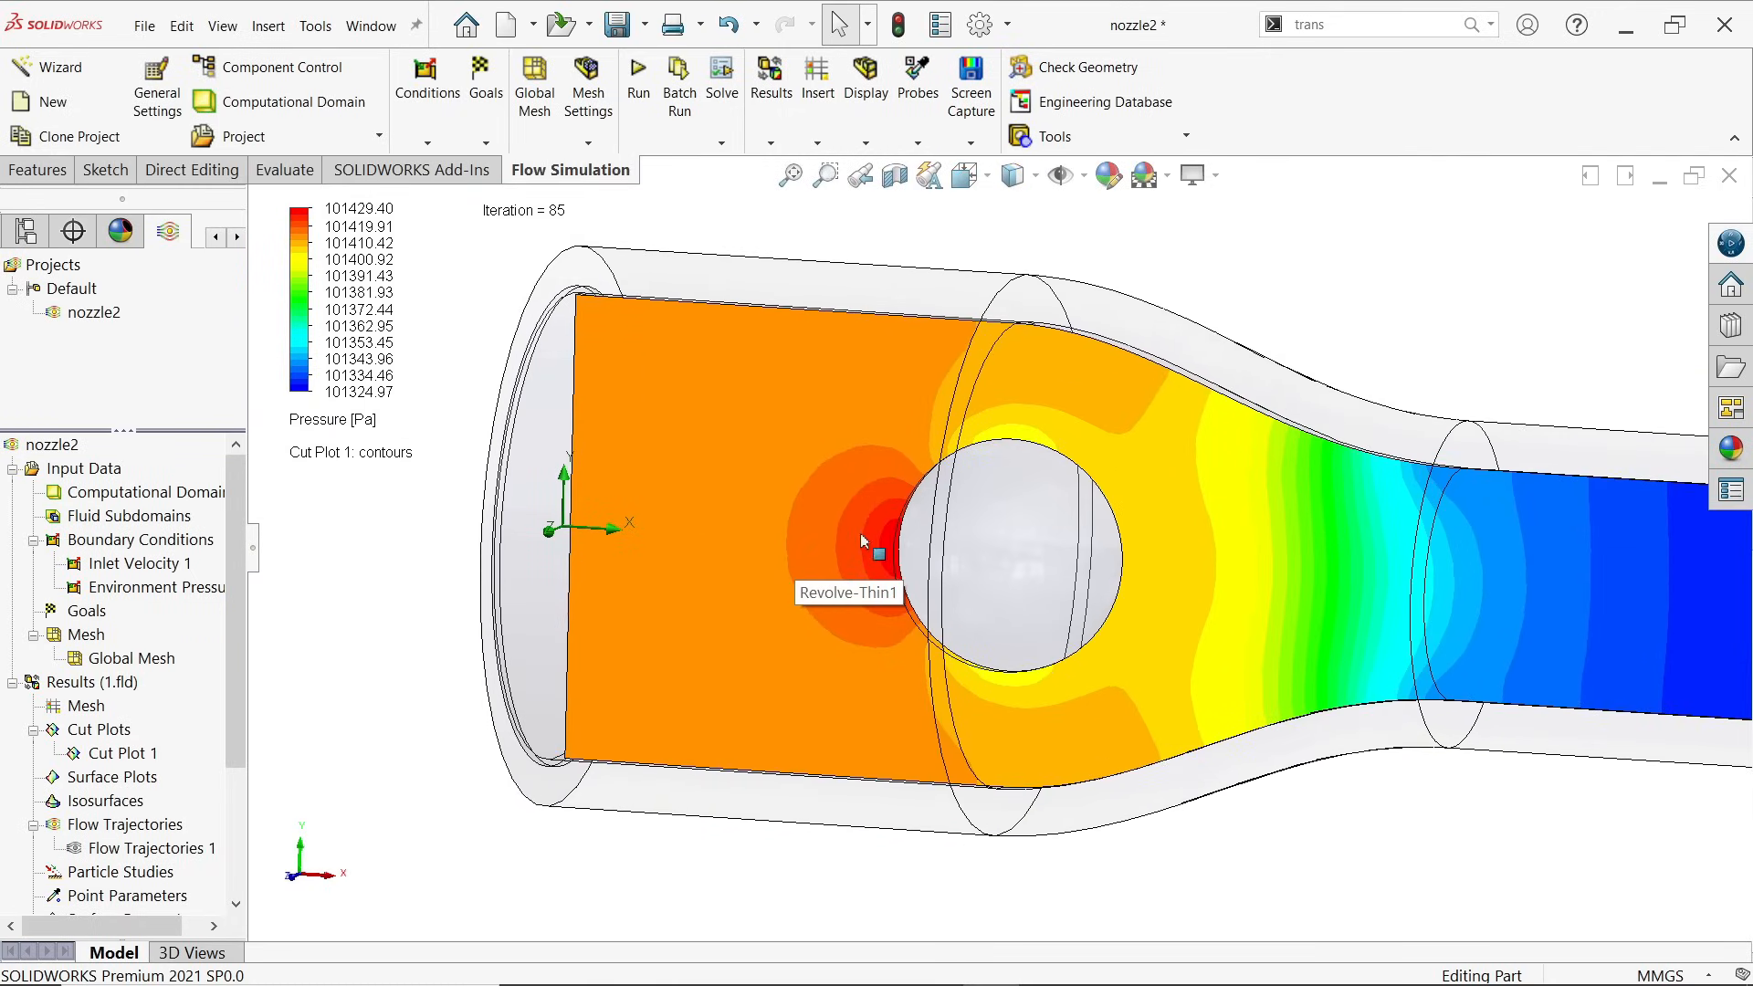
click(375, 423)
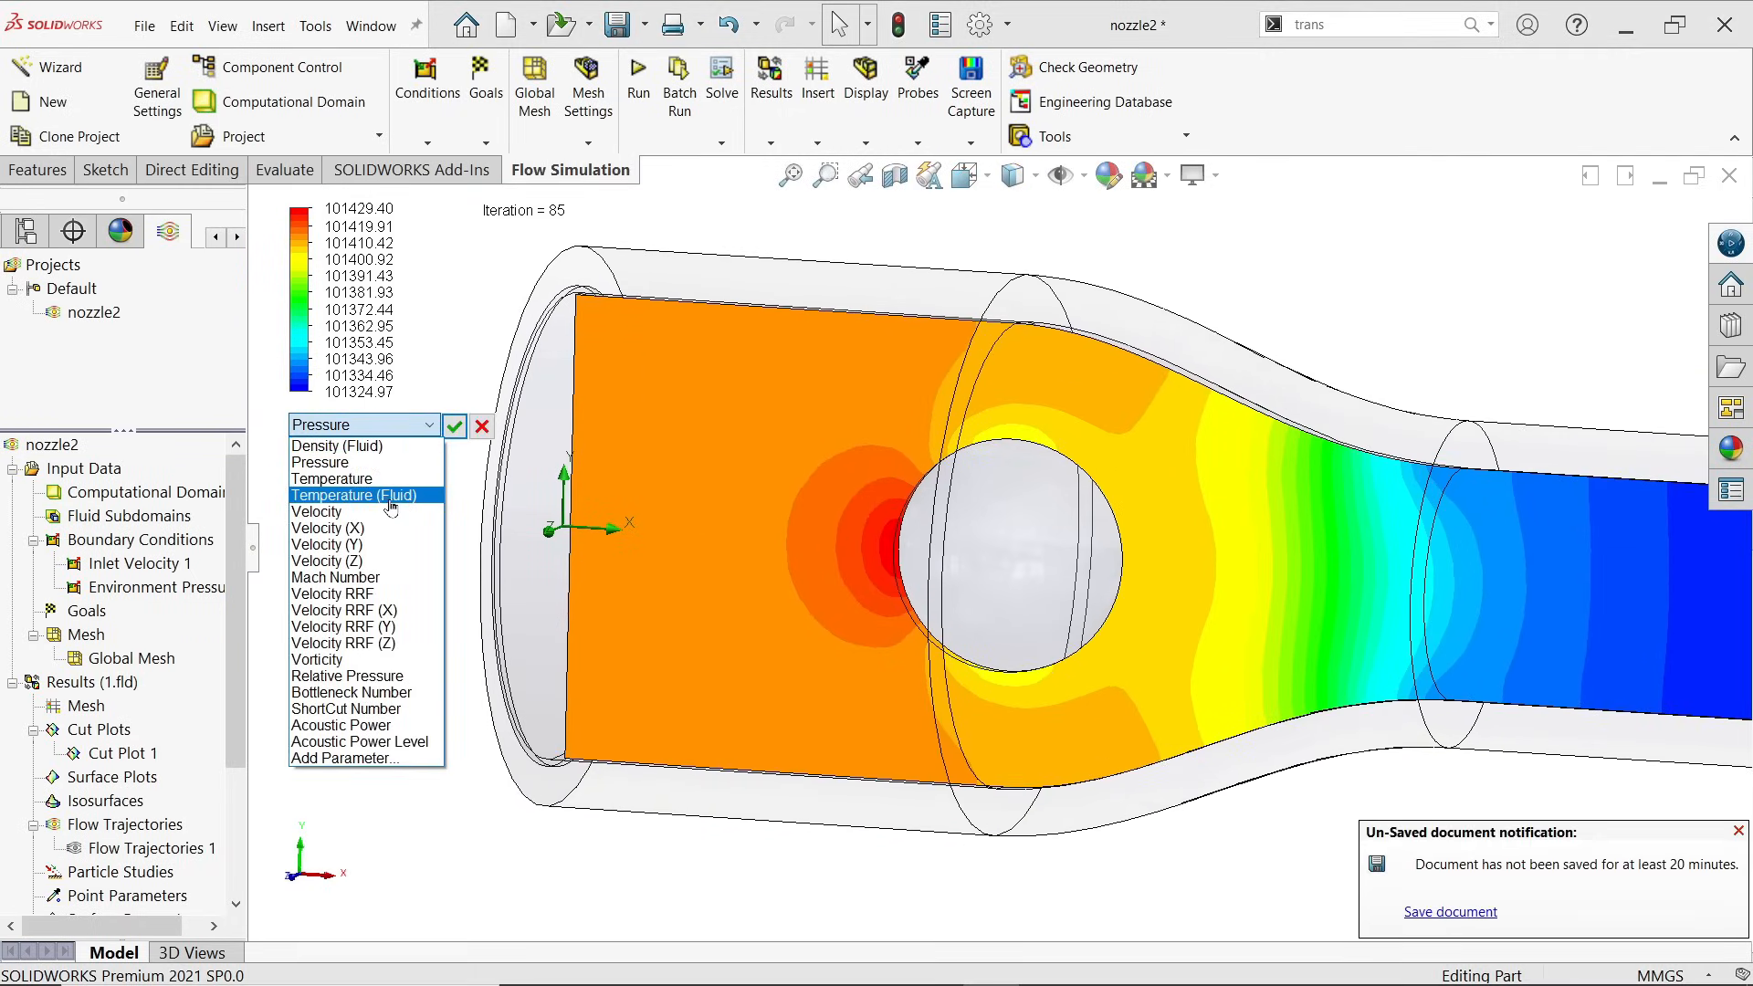
click(1739, 835)
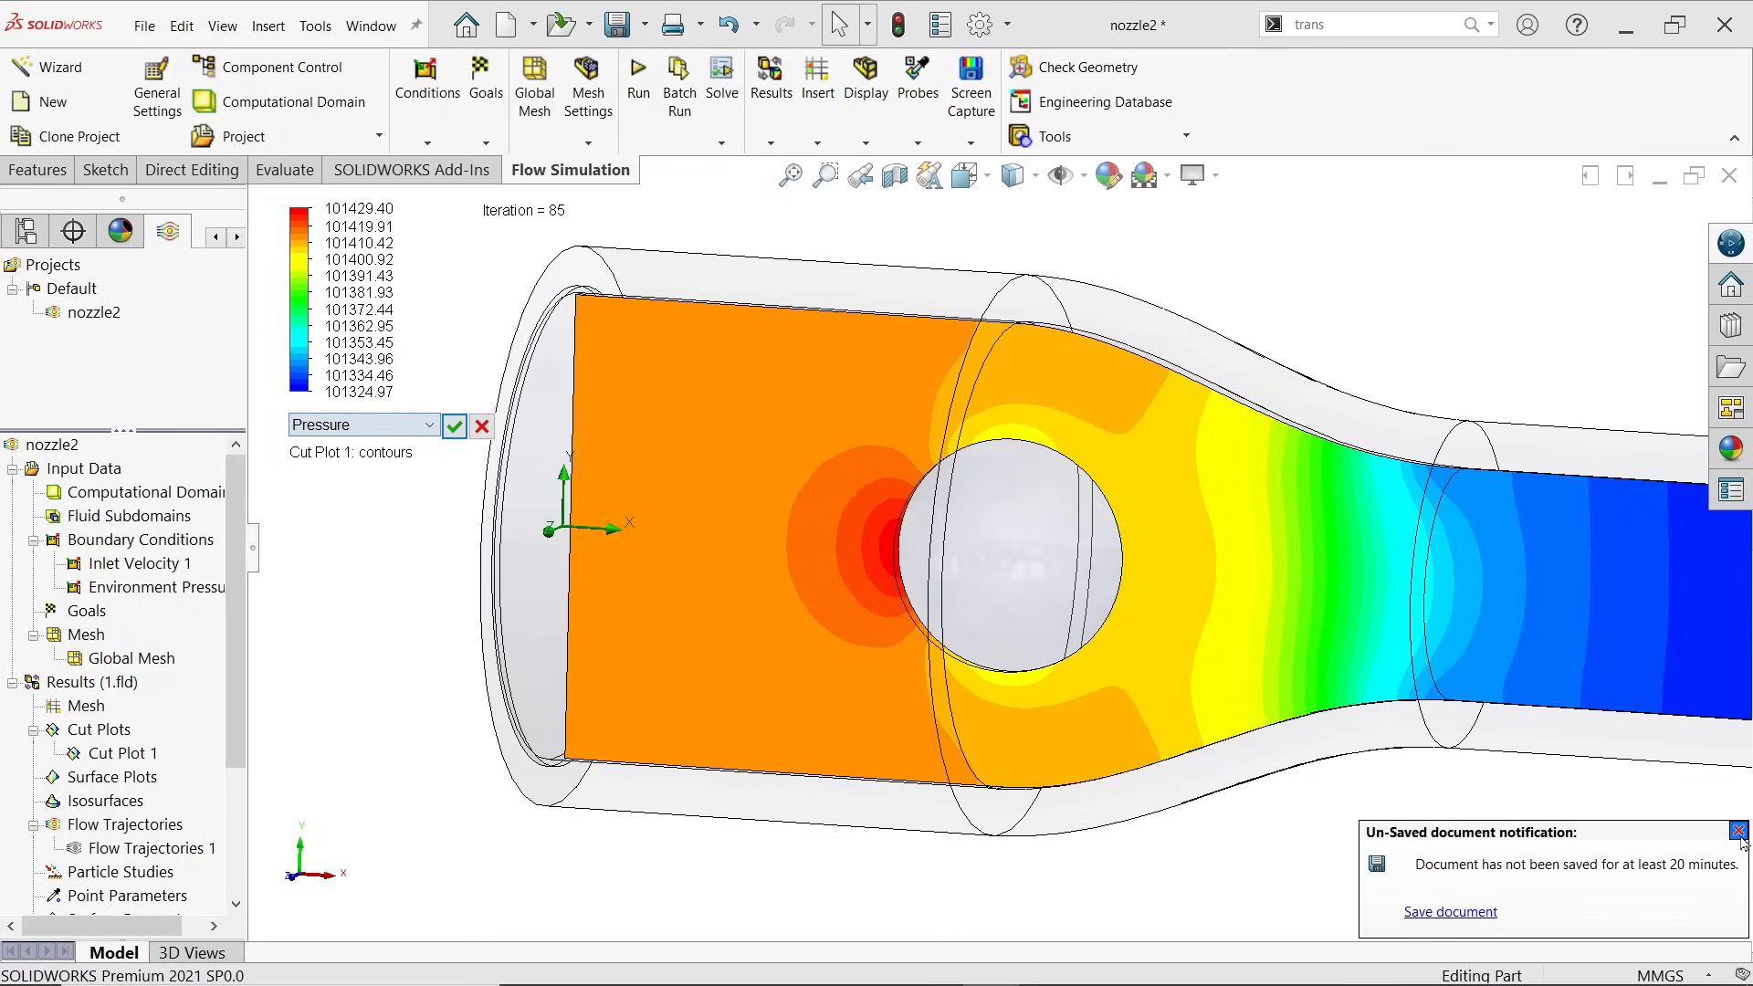
click(1739, 835)
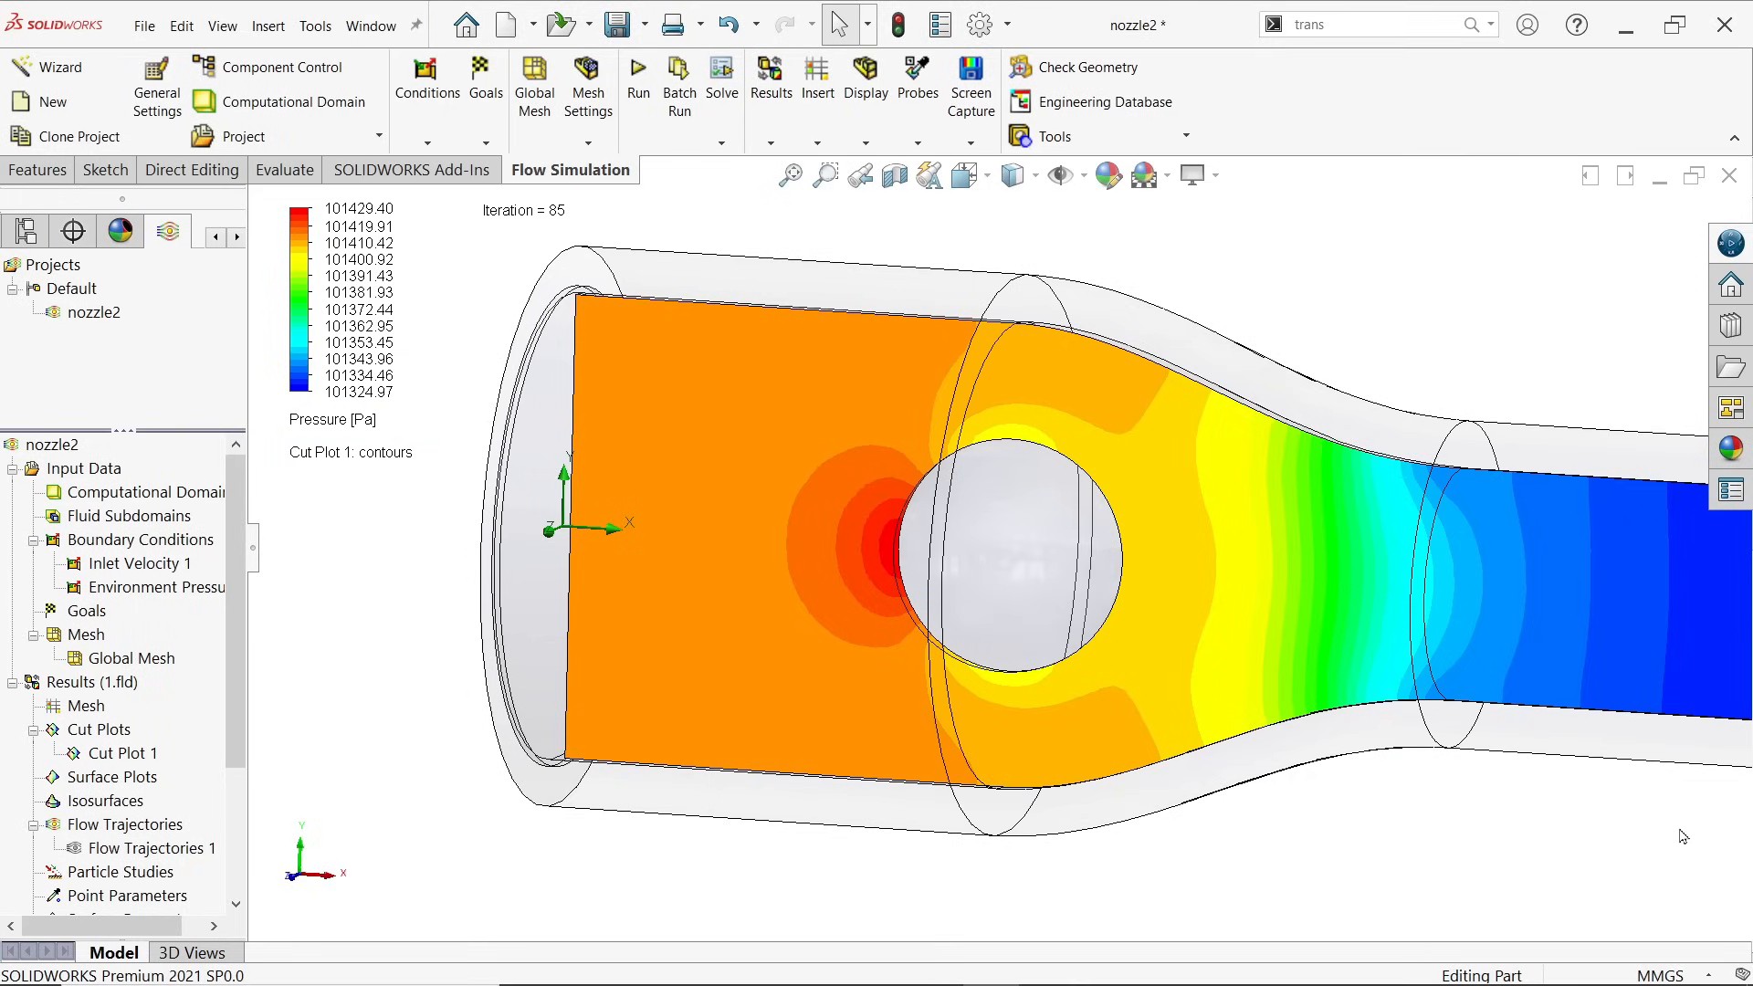
Step: Change the displayed parameter of the cut plot contours to Temperature and view the whole nozzle
click(359, 425)
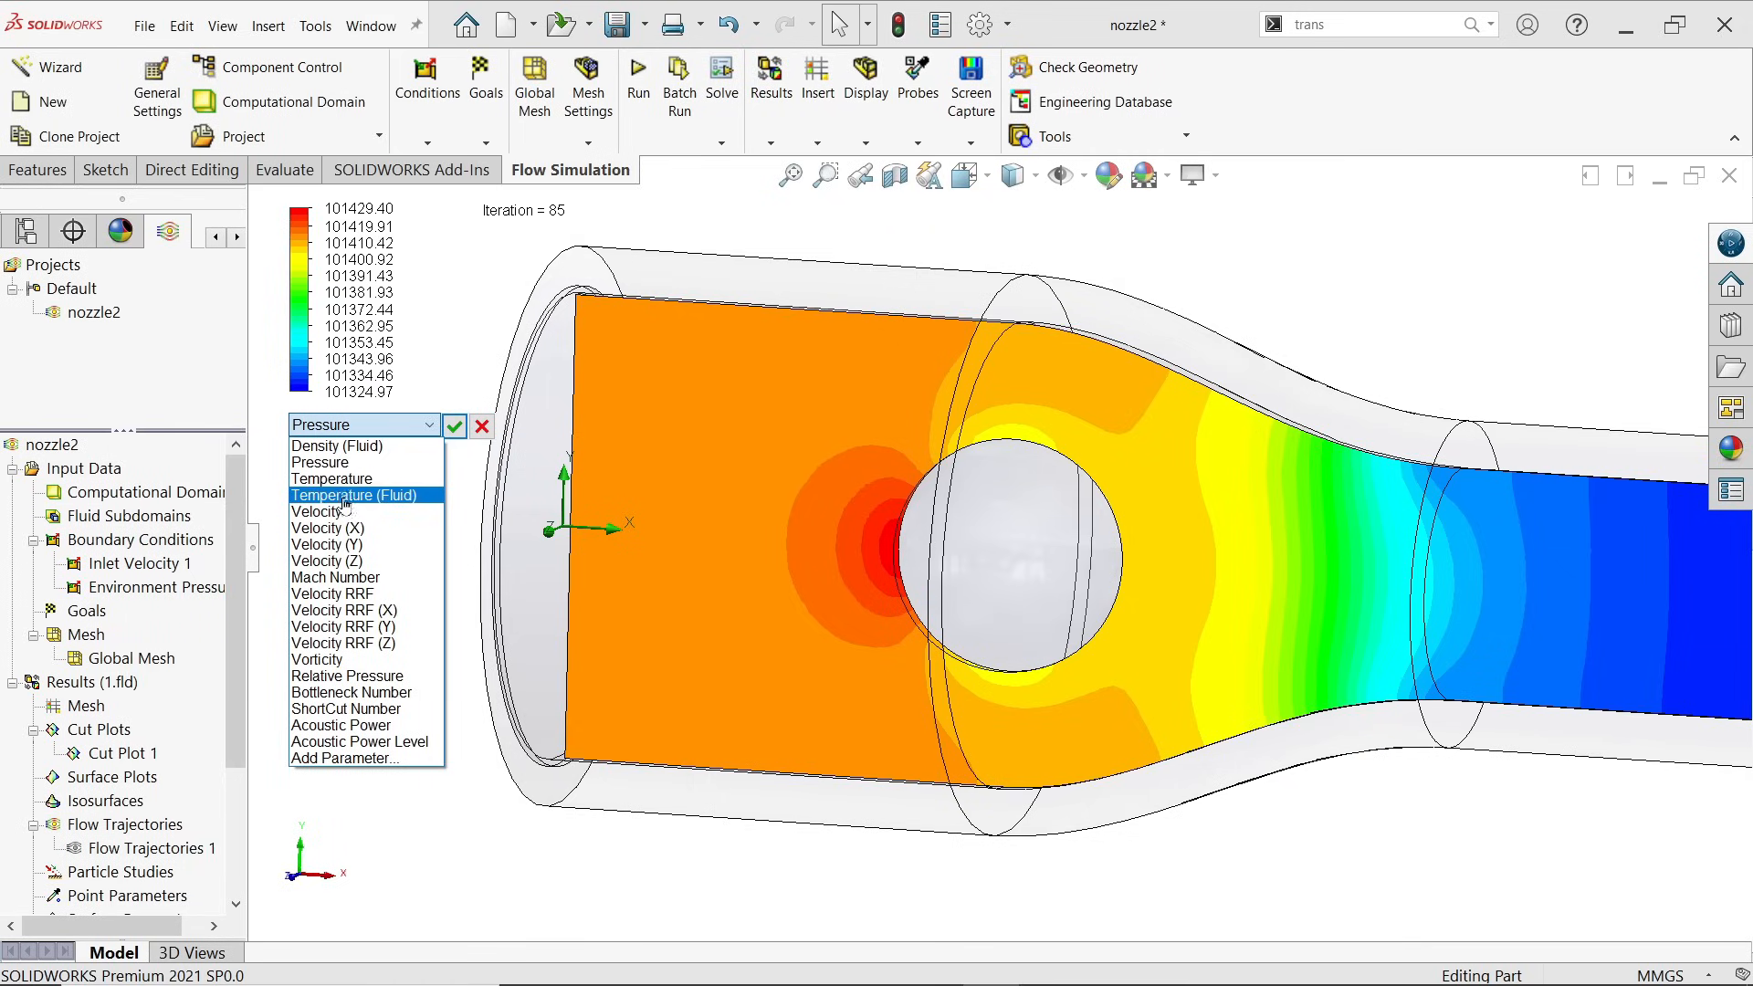
click(348, 480)
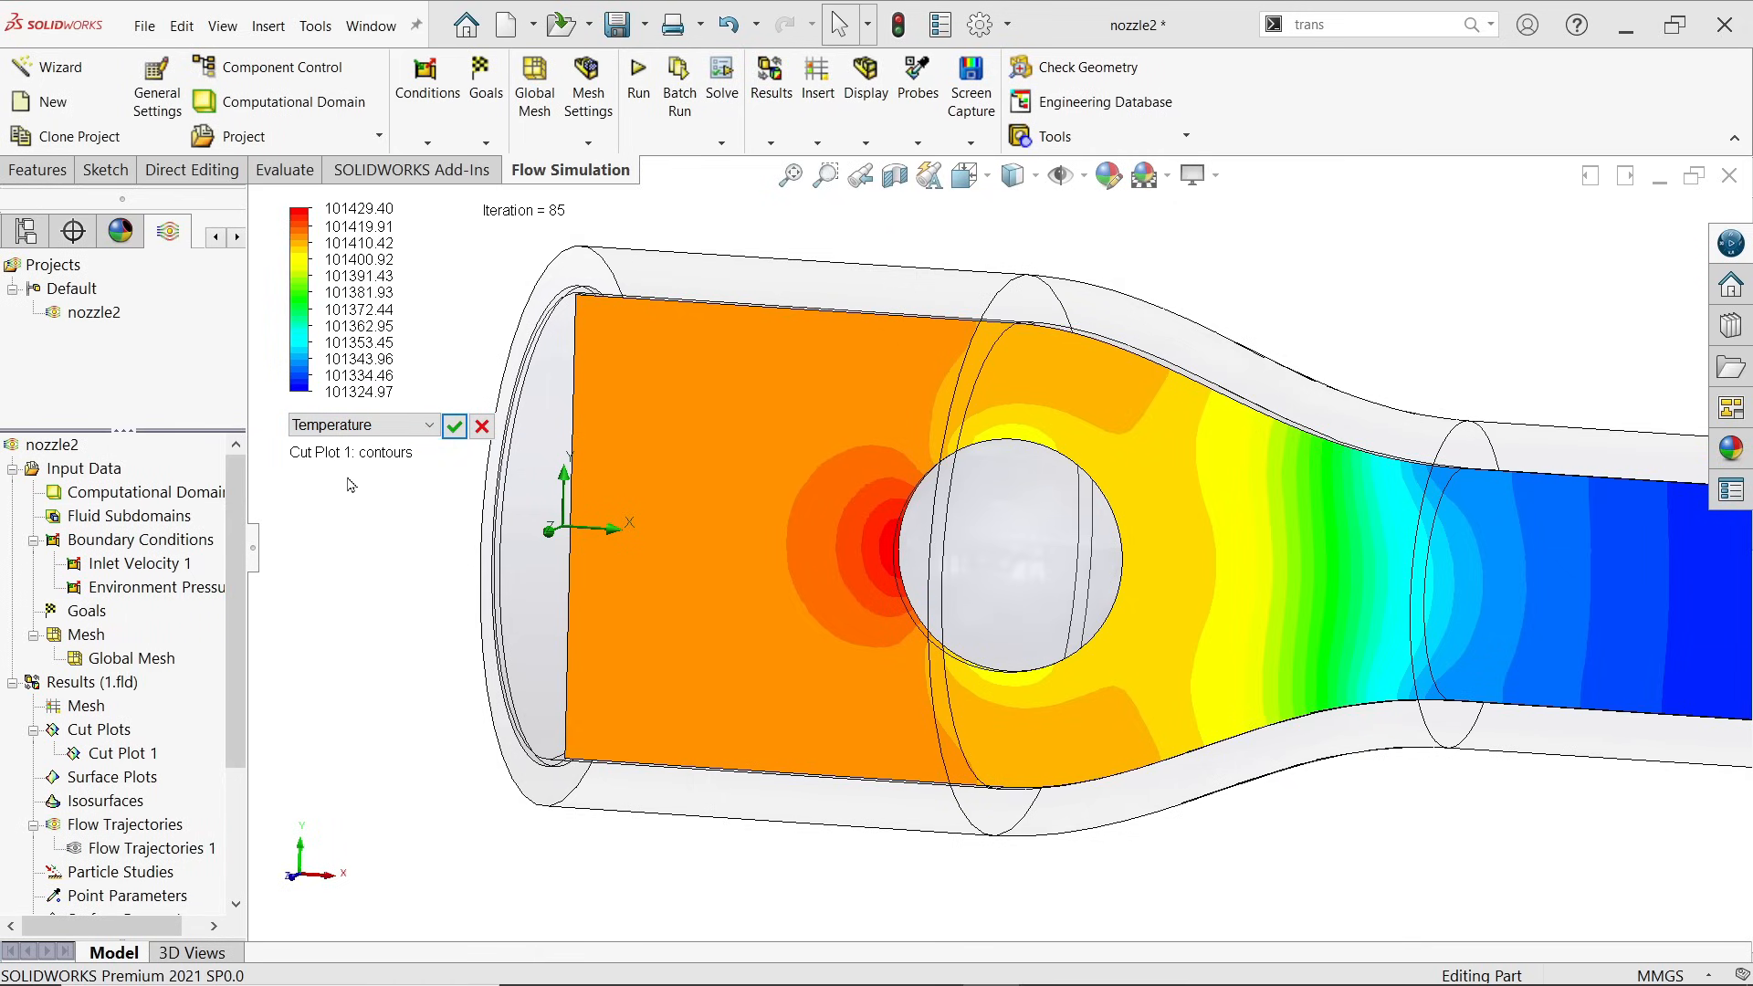
click(453, 428)
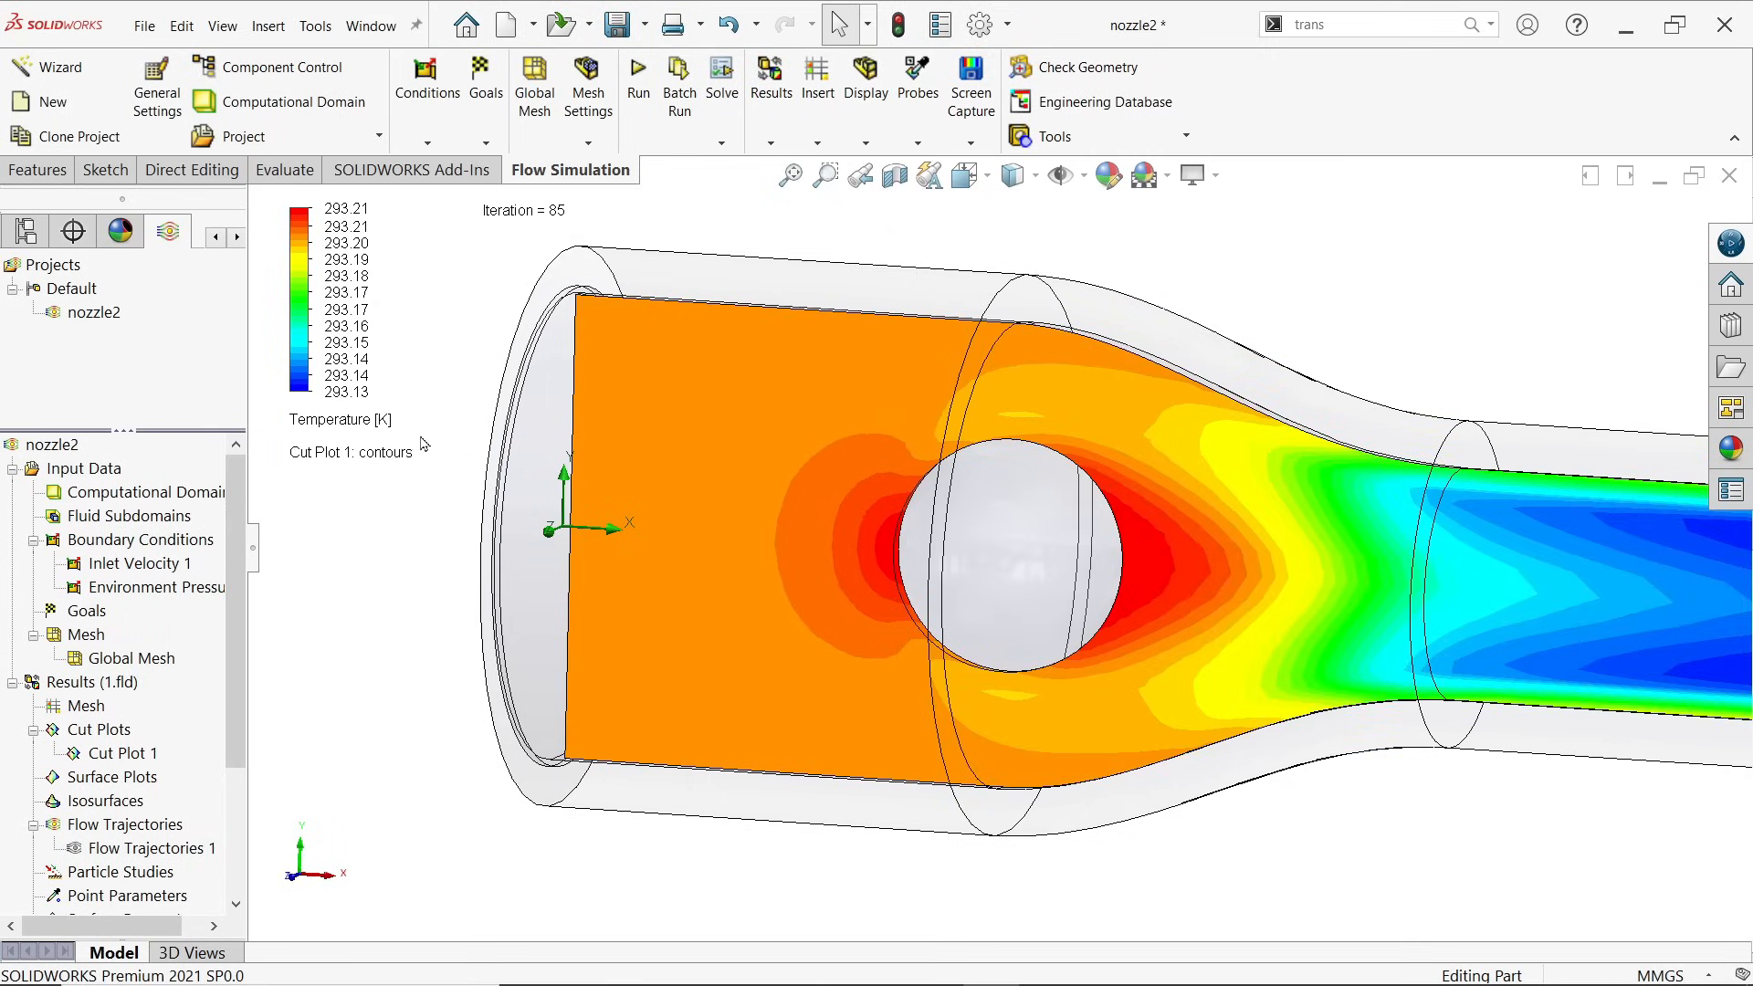
scroll(548, 467, up, 4)
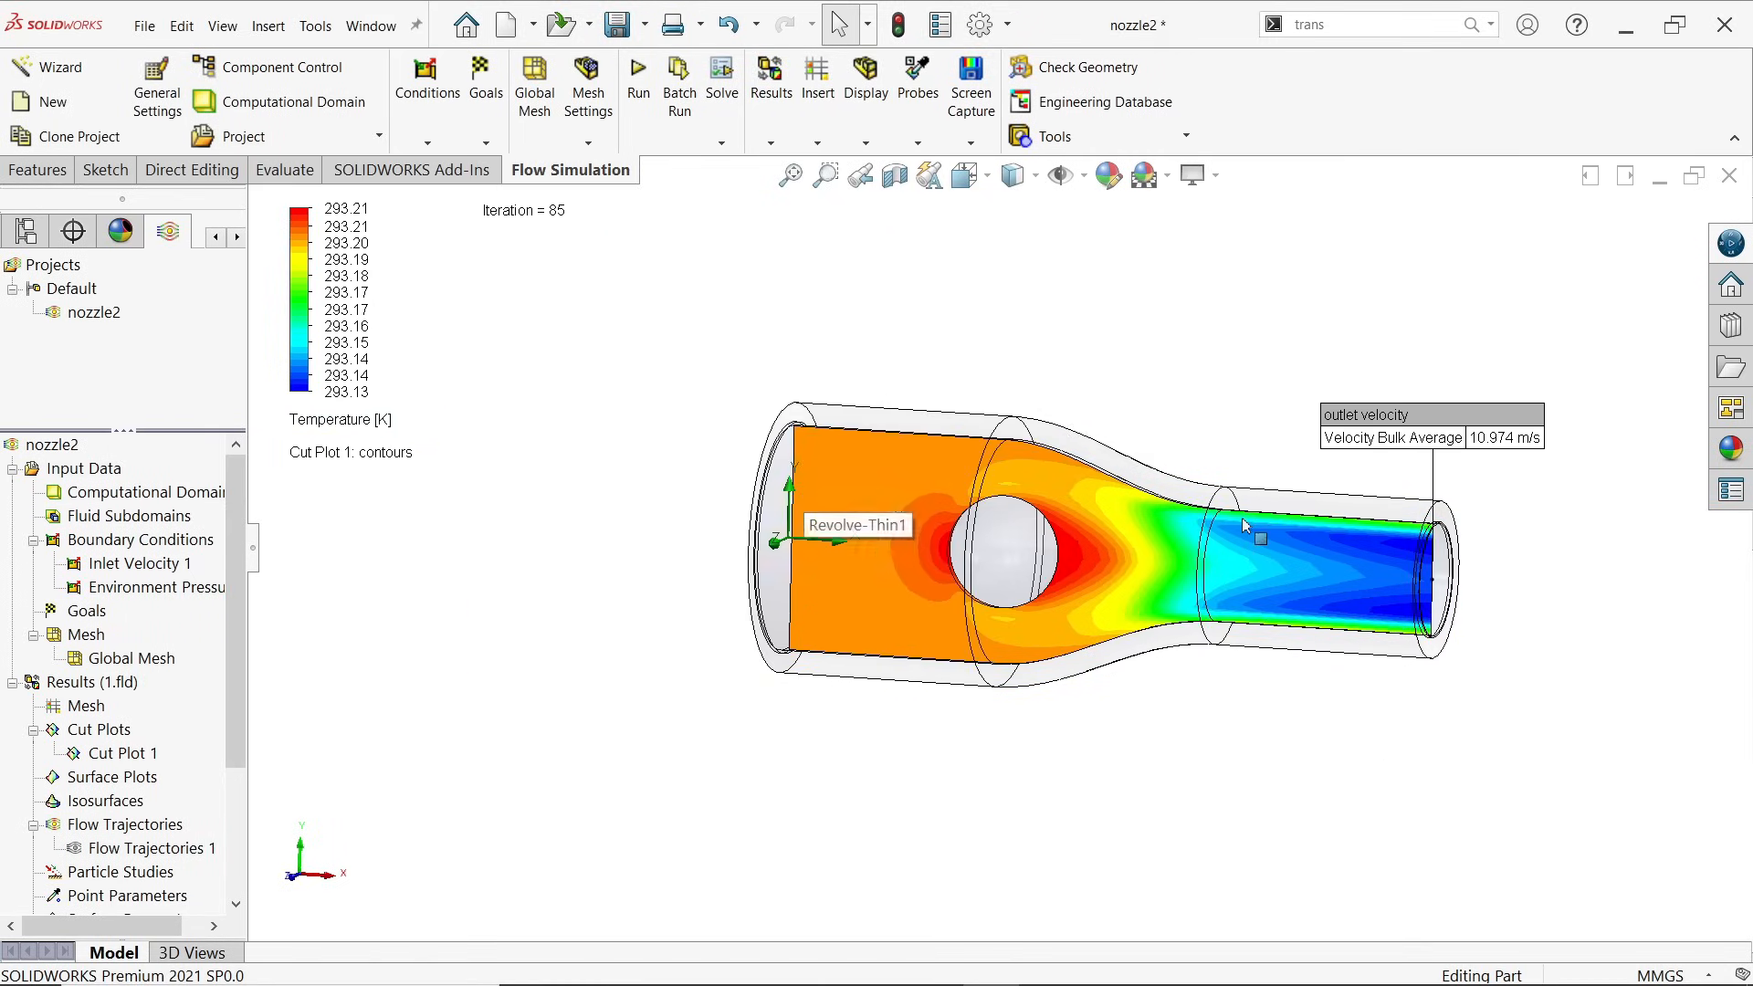
scroll(1237, 522, down, 3)
Step: Change the cut plot contours to Temperature (Fluid) and inspect them around the sphere from a rotated angle
click(358, 424)
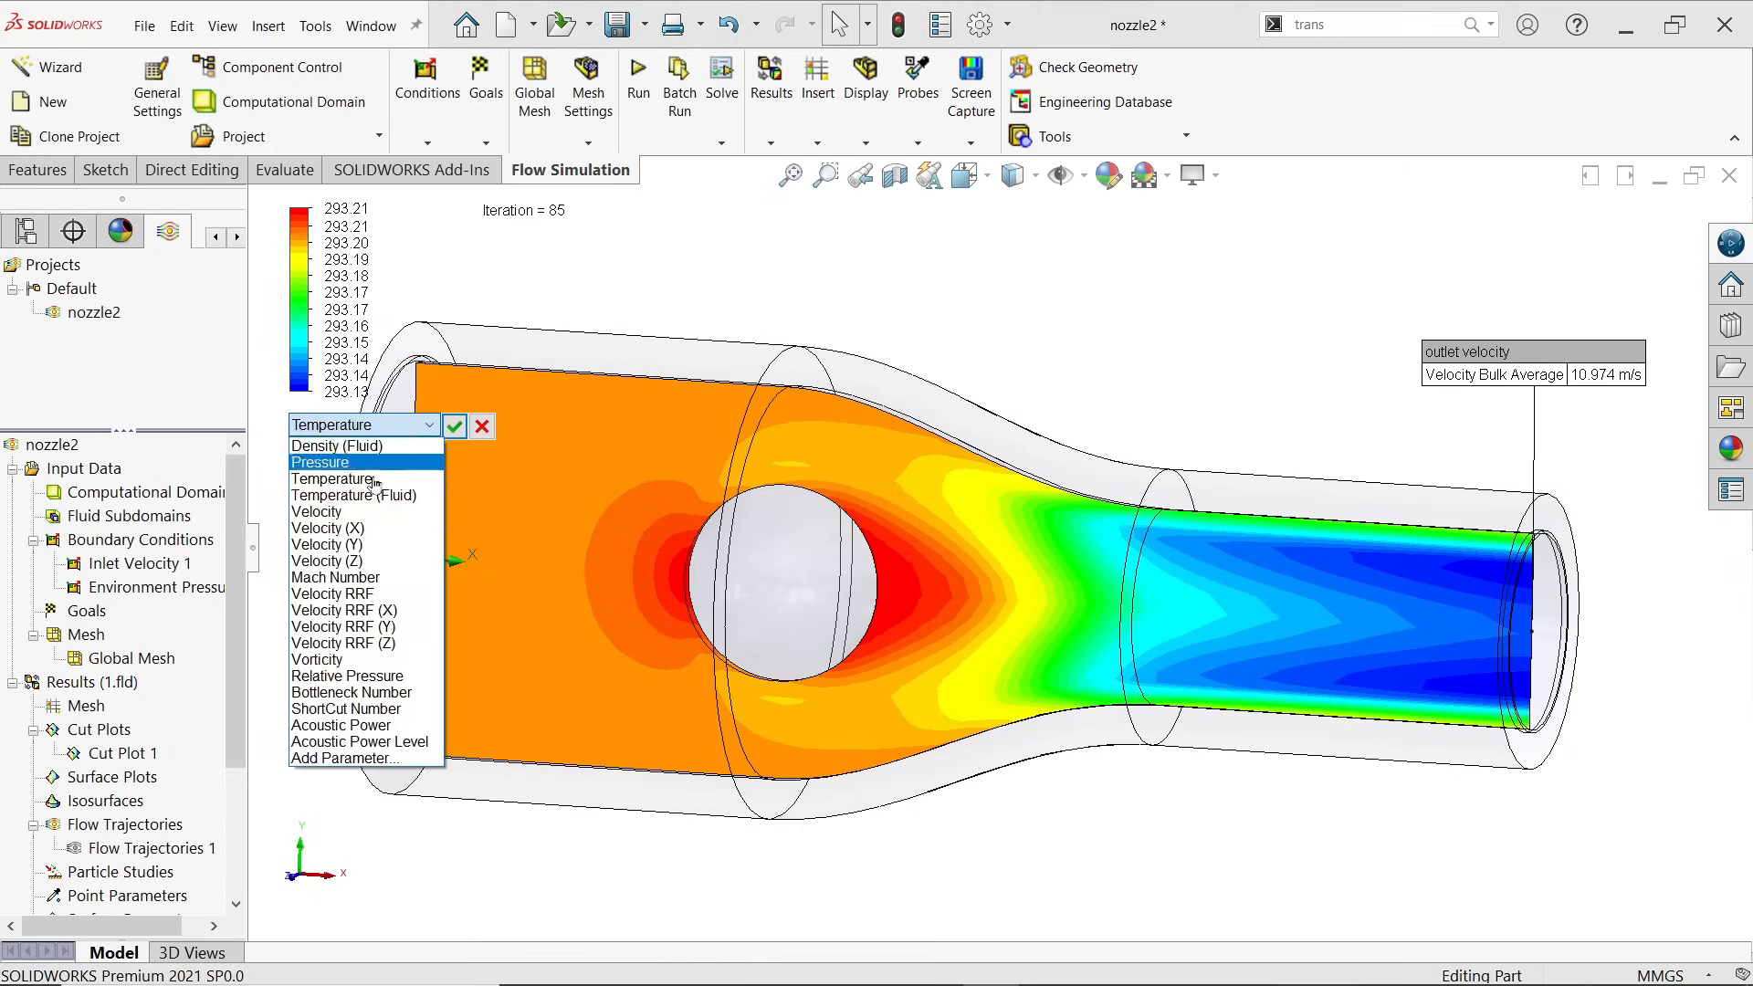
click(384, 496)
click(454, 427)
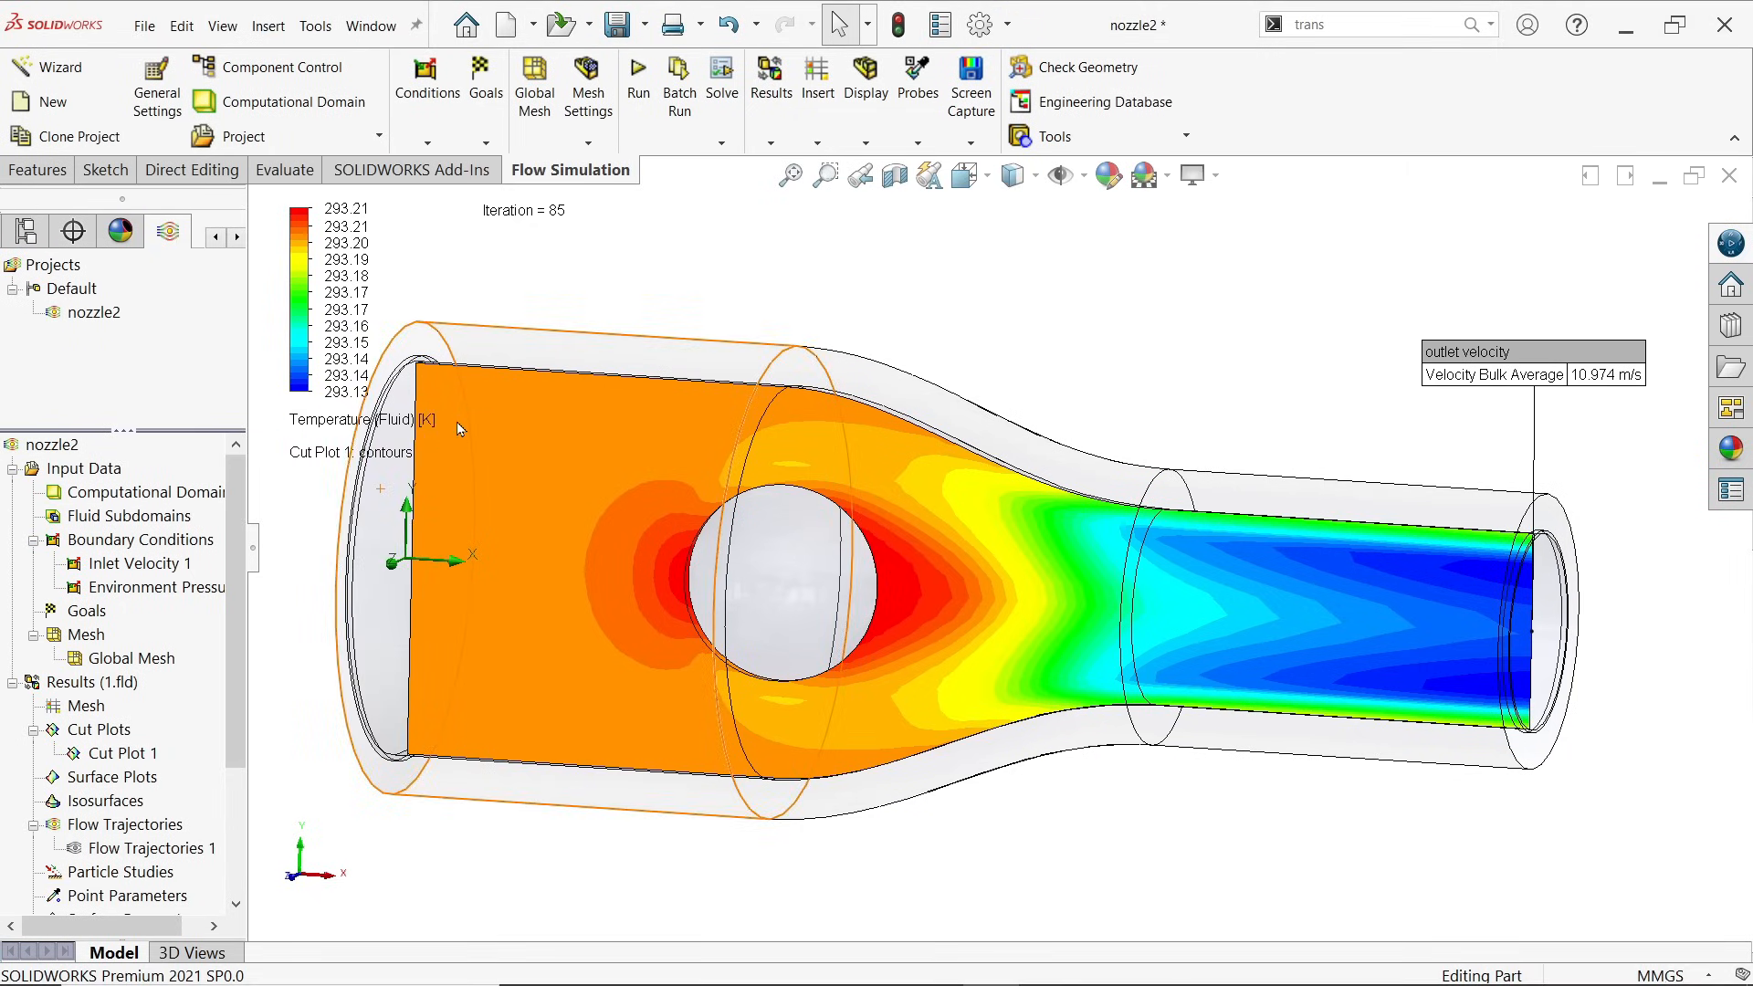
scroll(968, 438, up, 2)
middle_drag(1090, 349, 1052, 396)
scroll(970, 491, down, 2)
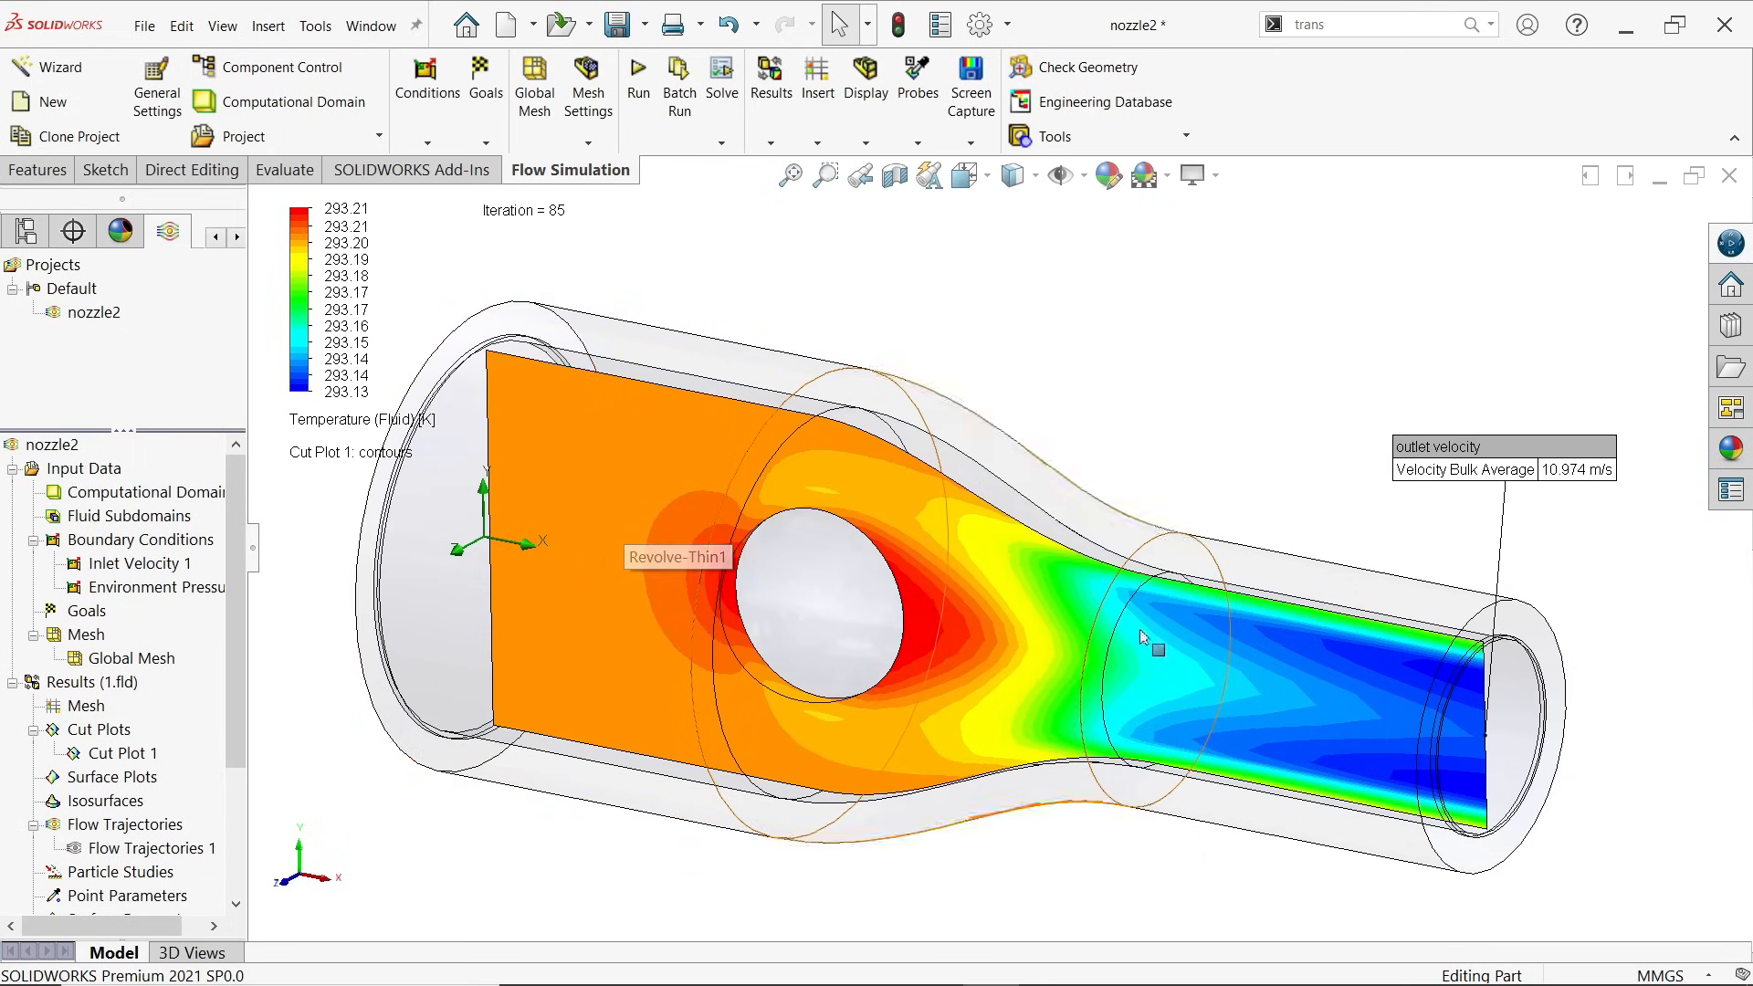
scroll(791, 623, down, 2)
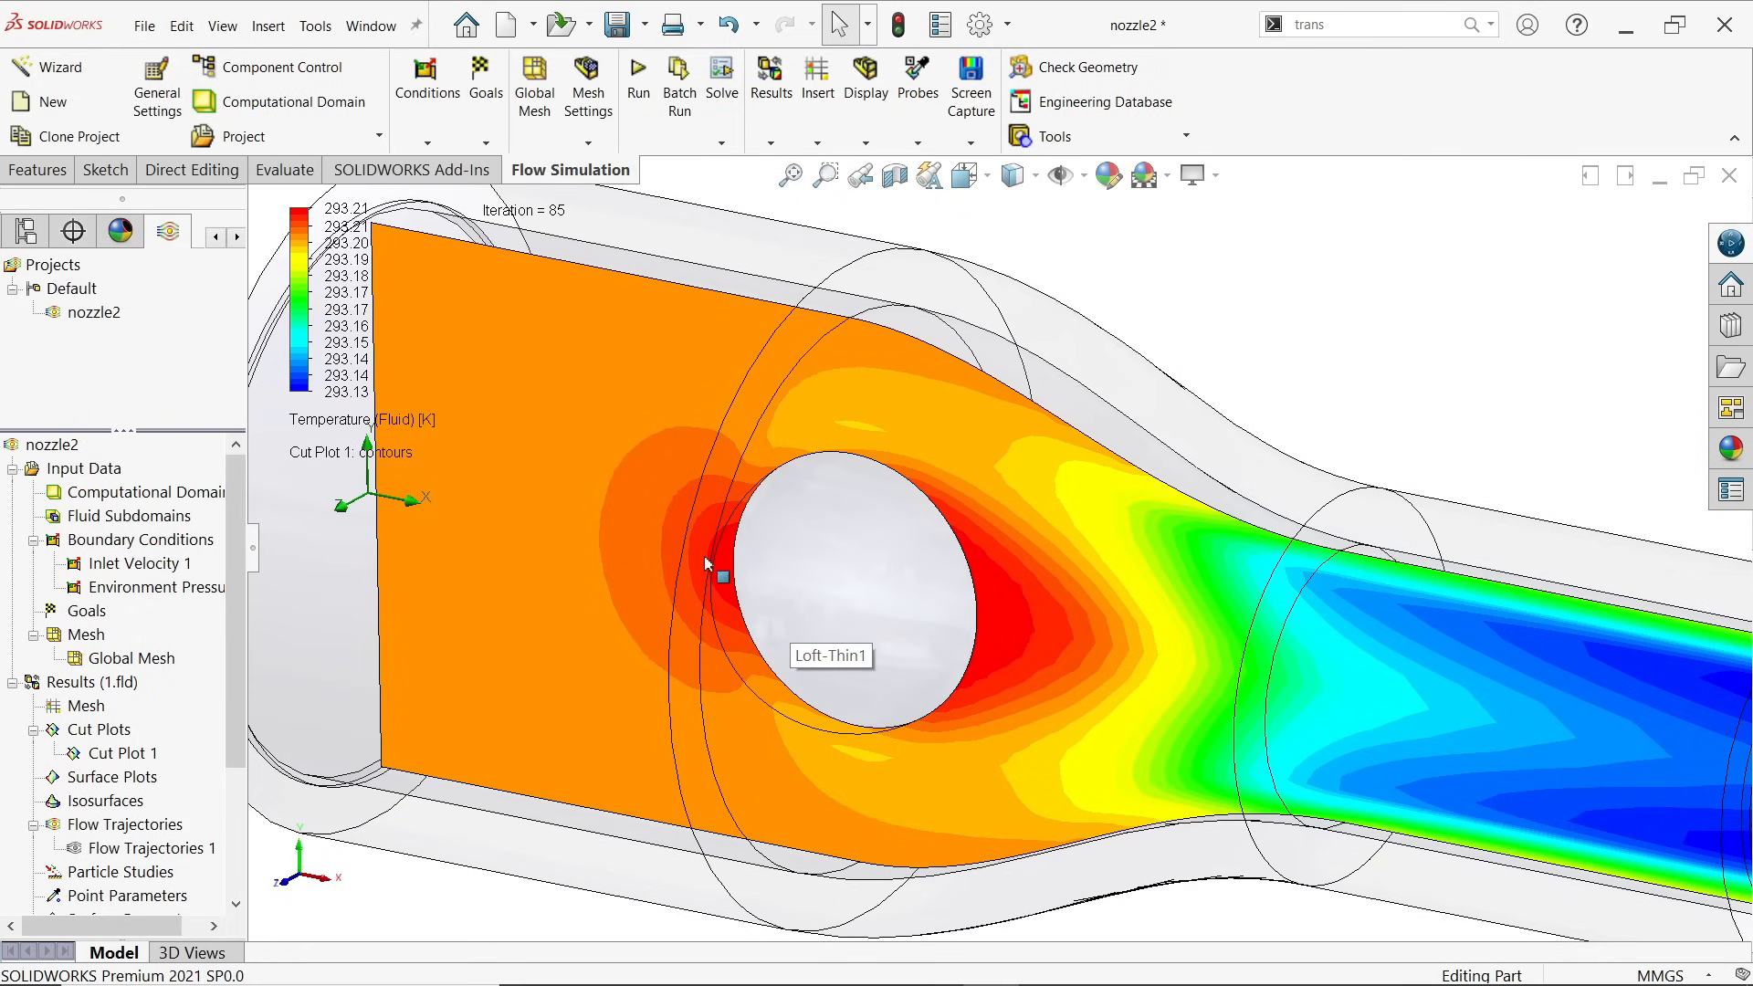
scroll(725, 563, up, 2)
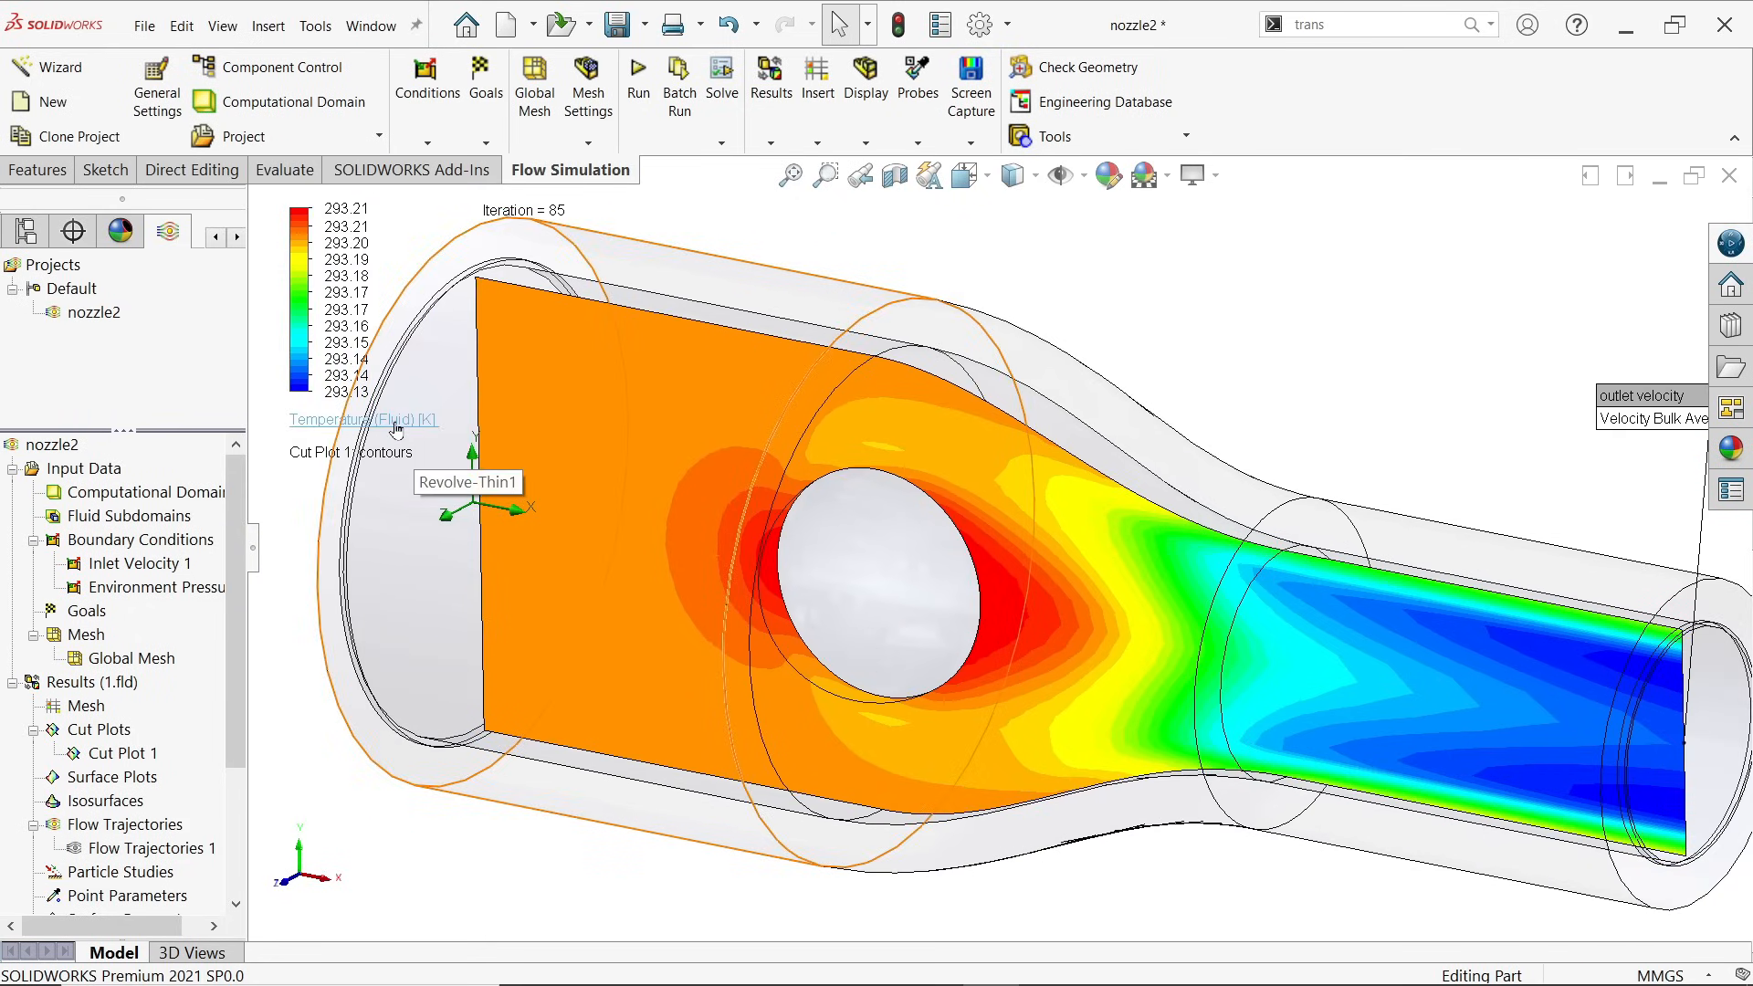
Step: Change the cut plot contours to Velocity and inspect the flow field around the sphere and towards the outlet
click(395, 421)
click(367, 512)
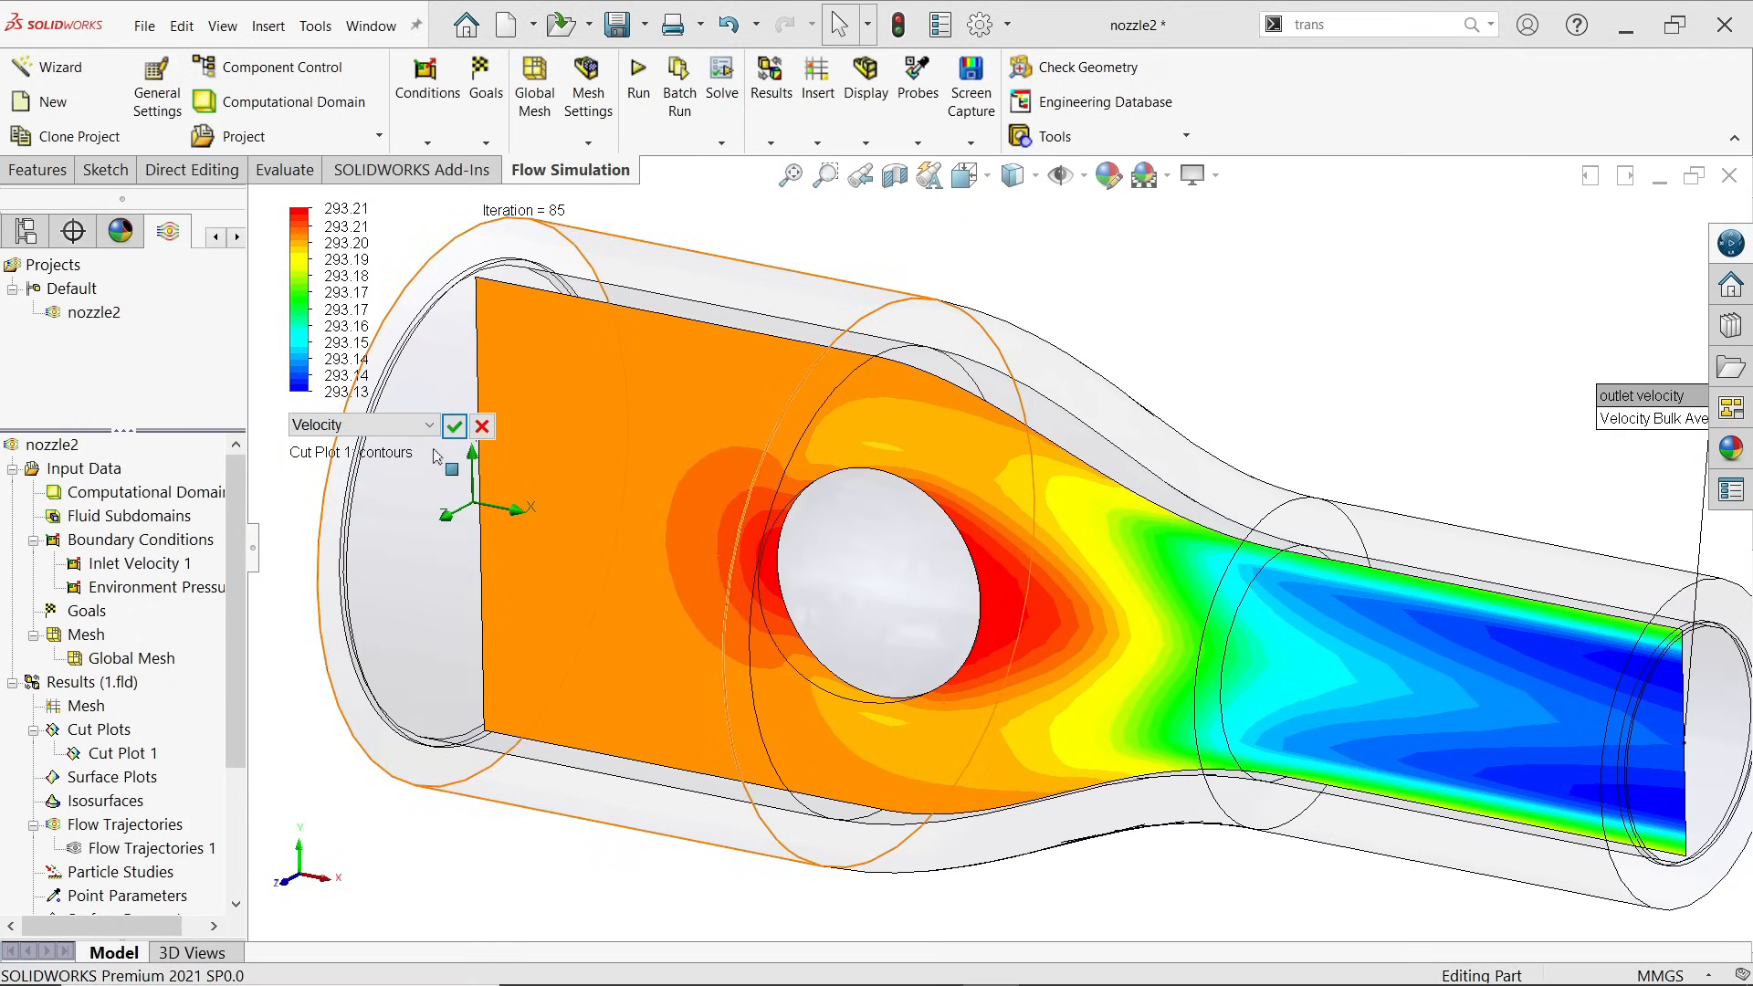
click(452, 427)
scroll(682, 526, up, 1)
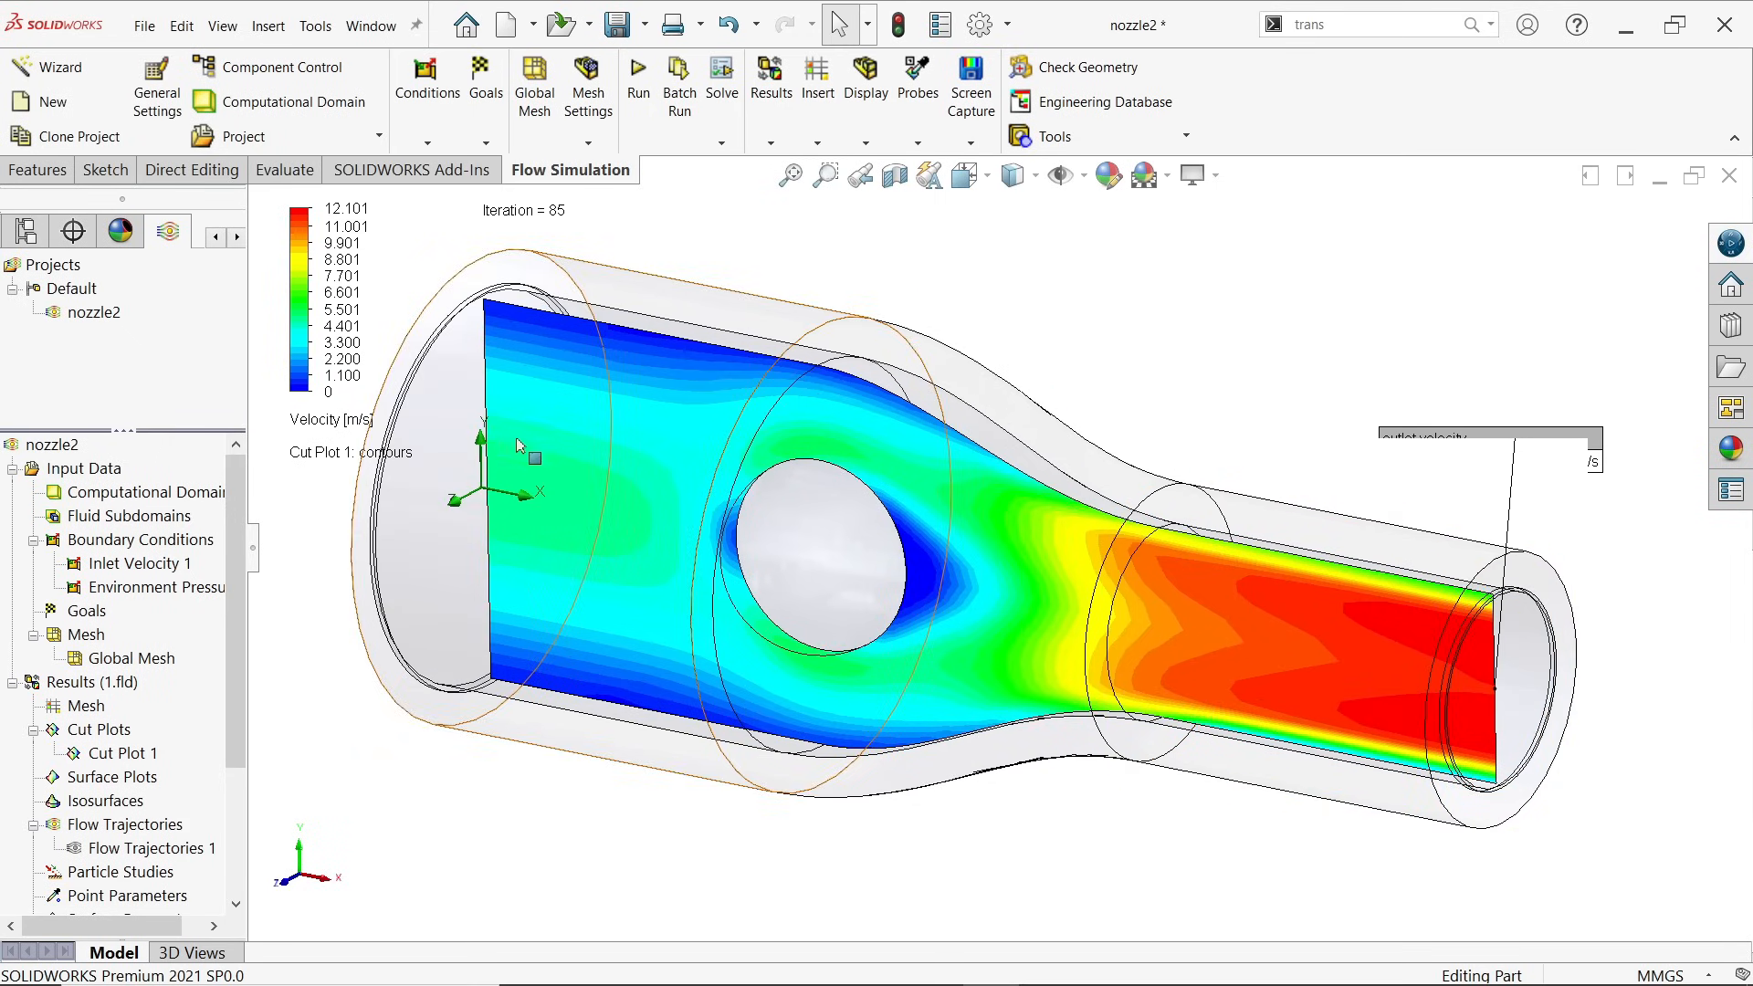
scroll(685, 539, down, 3)
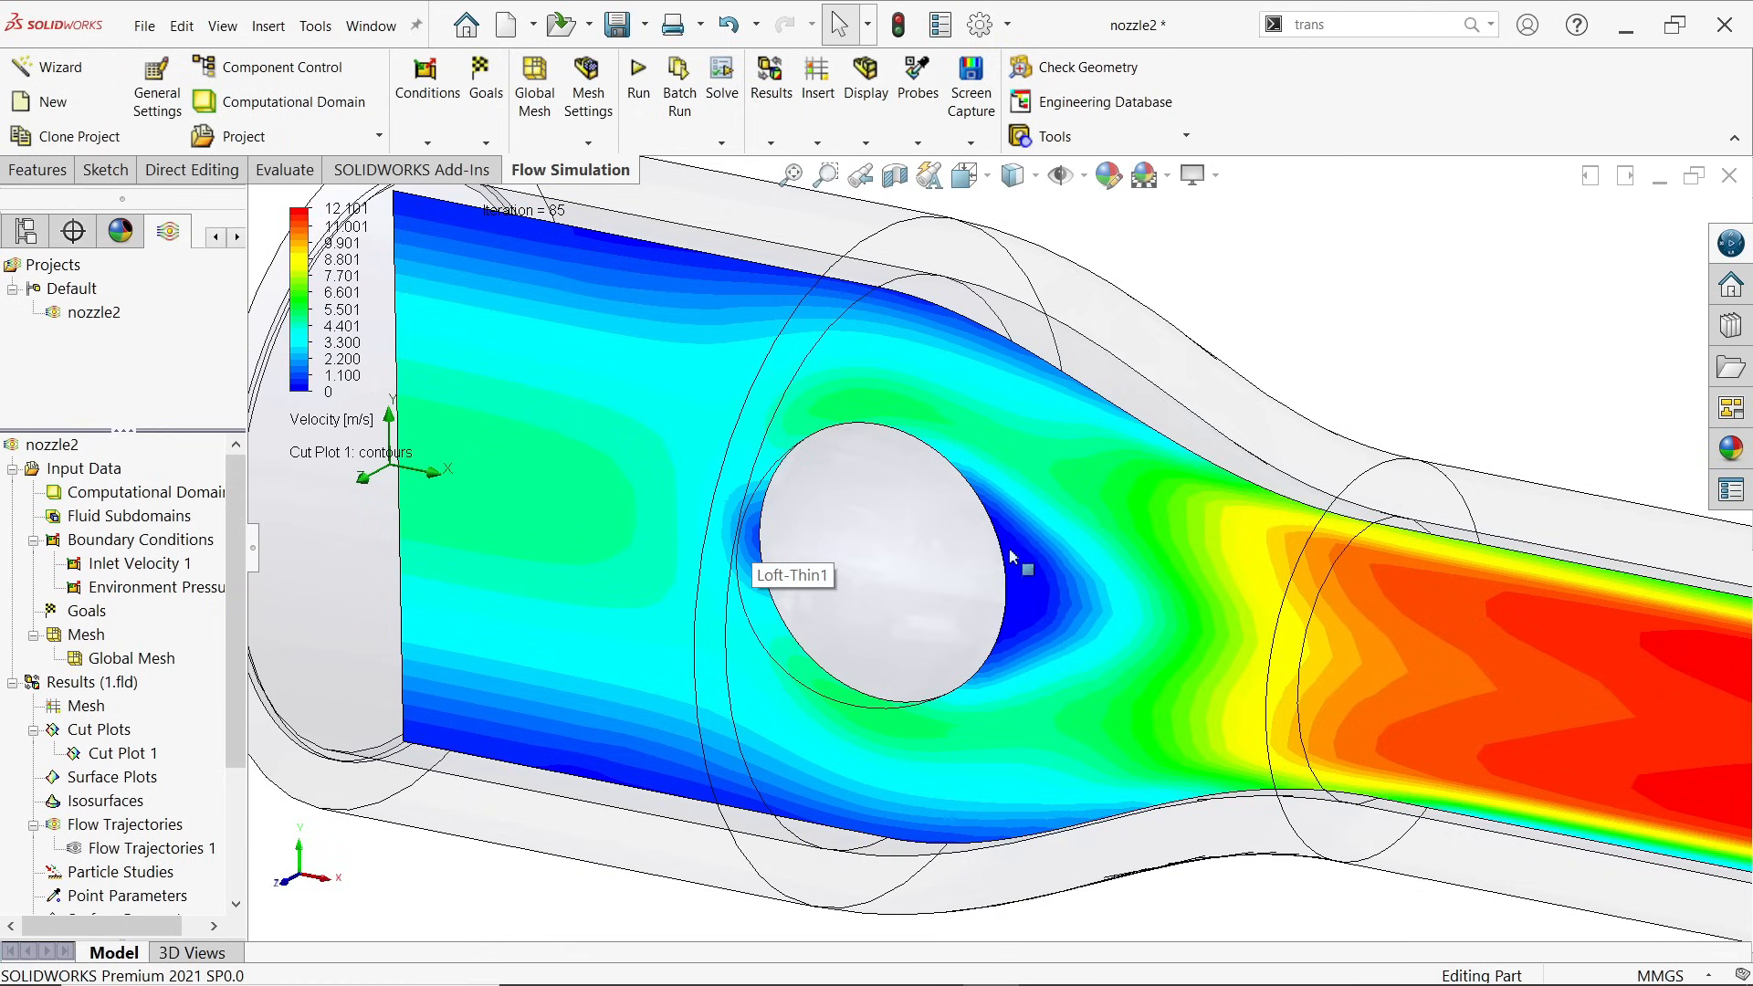
scroll(1060, 577, up, 5)
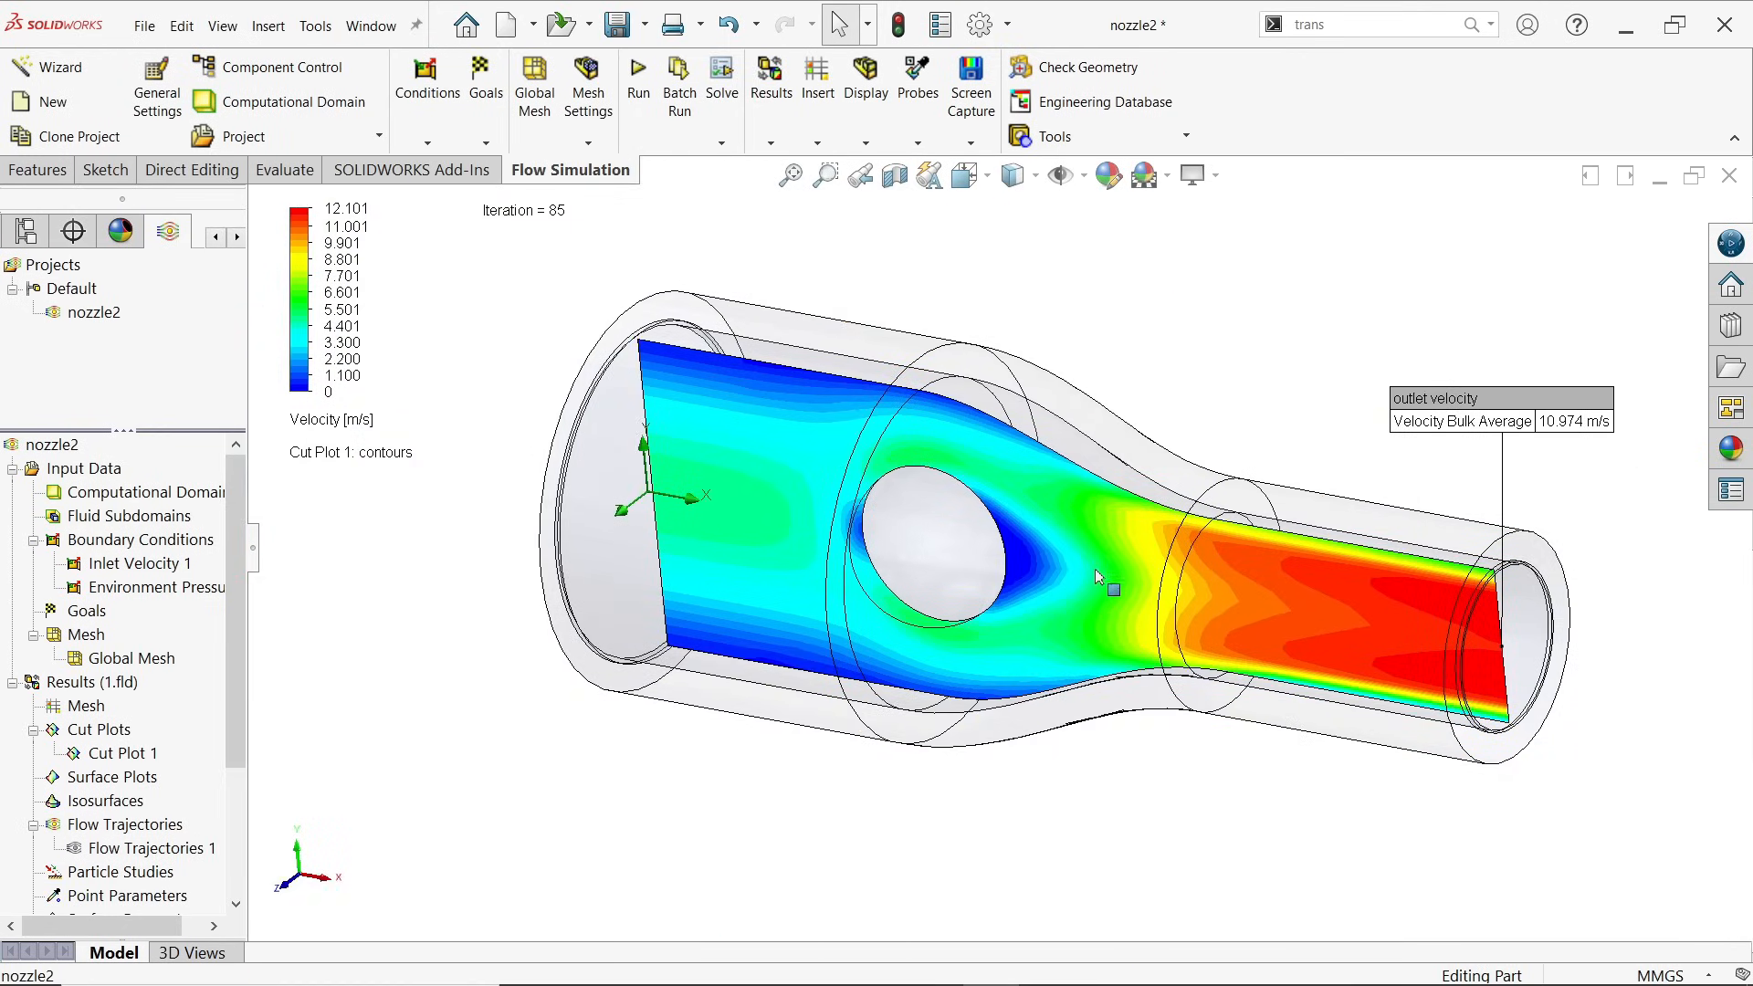
middle_drag(1098, 577, 1093, 533)
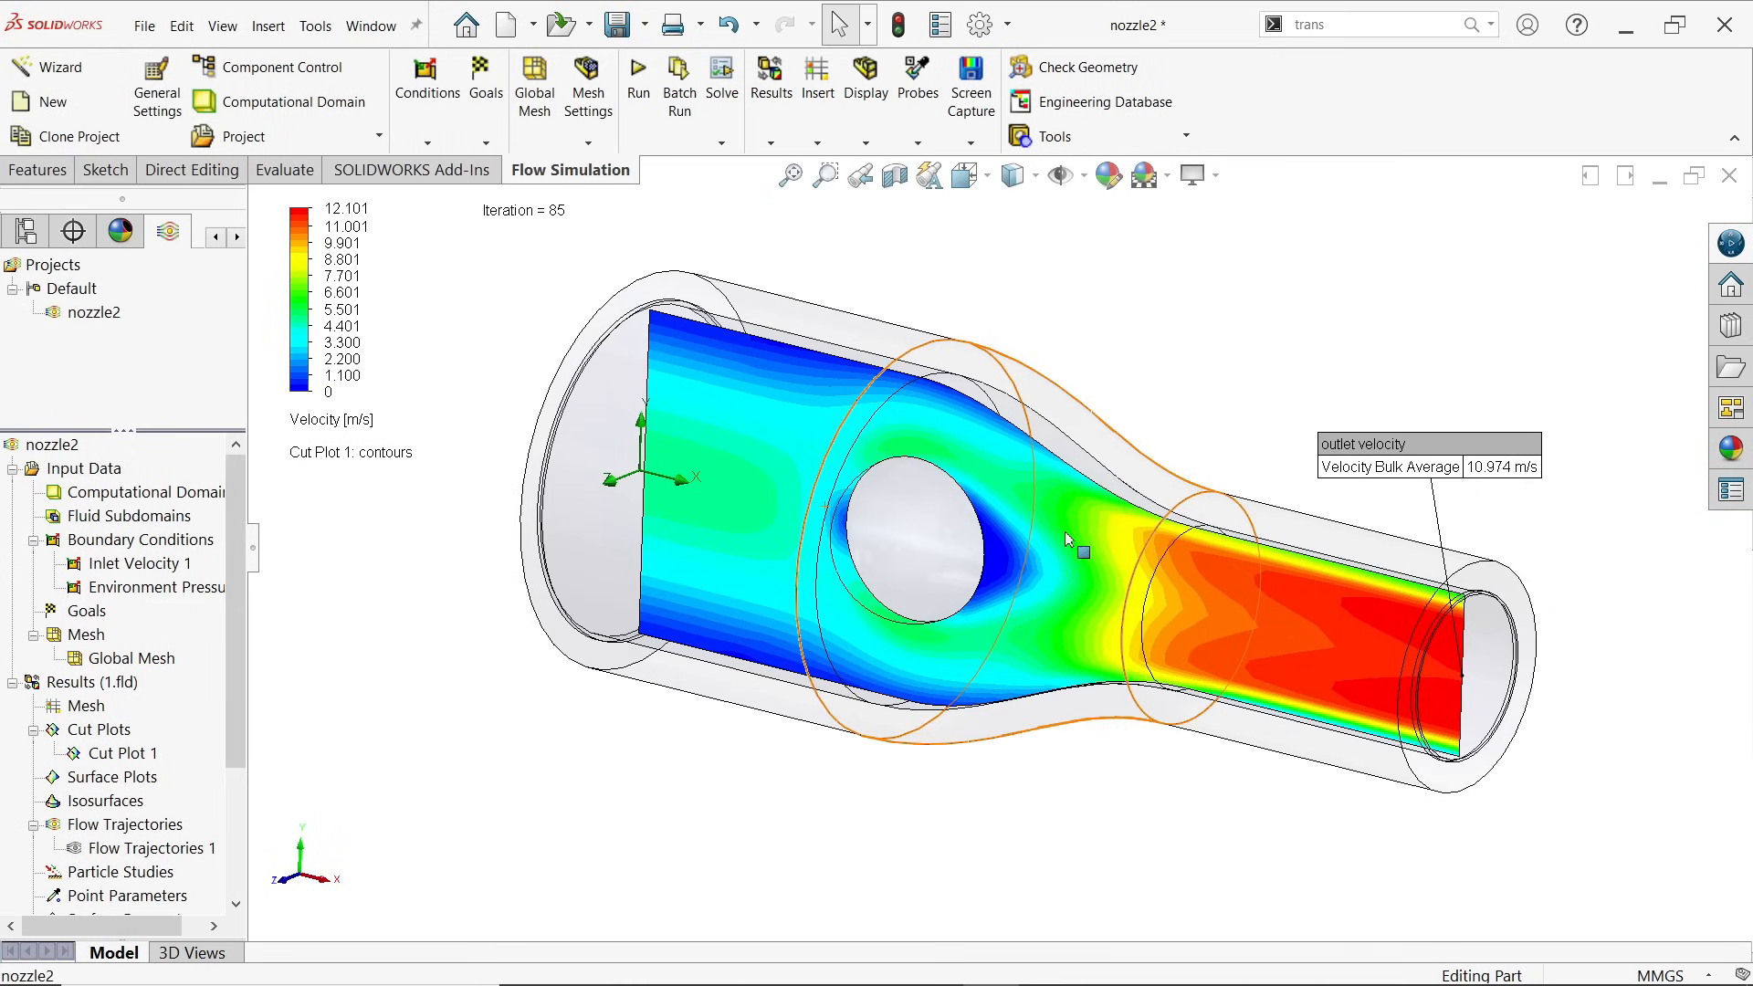
scroll(1065, 532, down, 3)
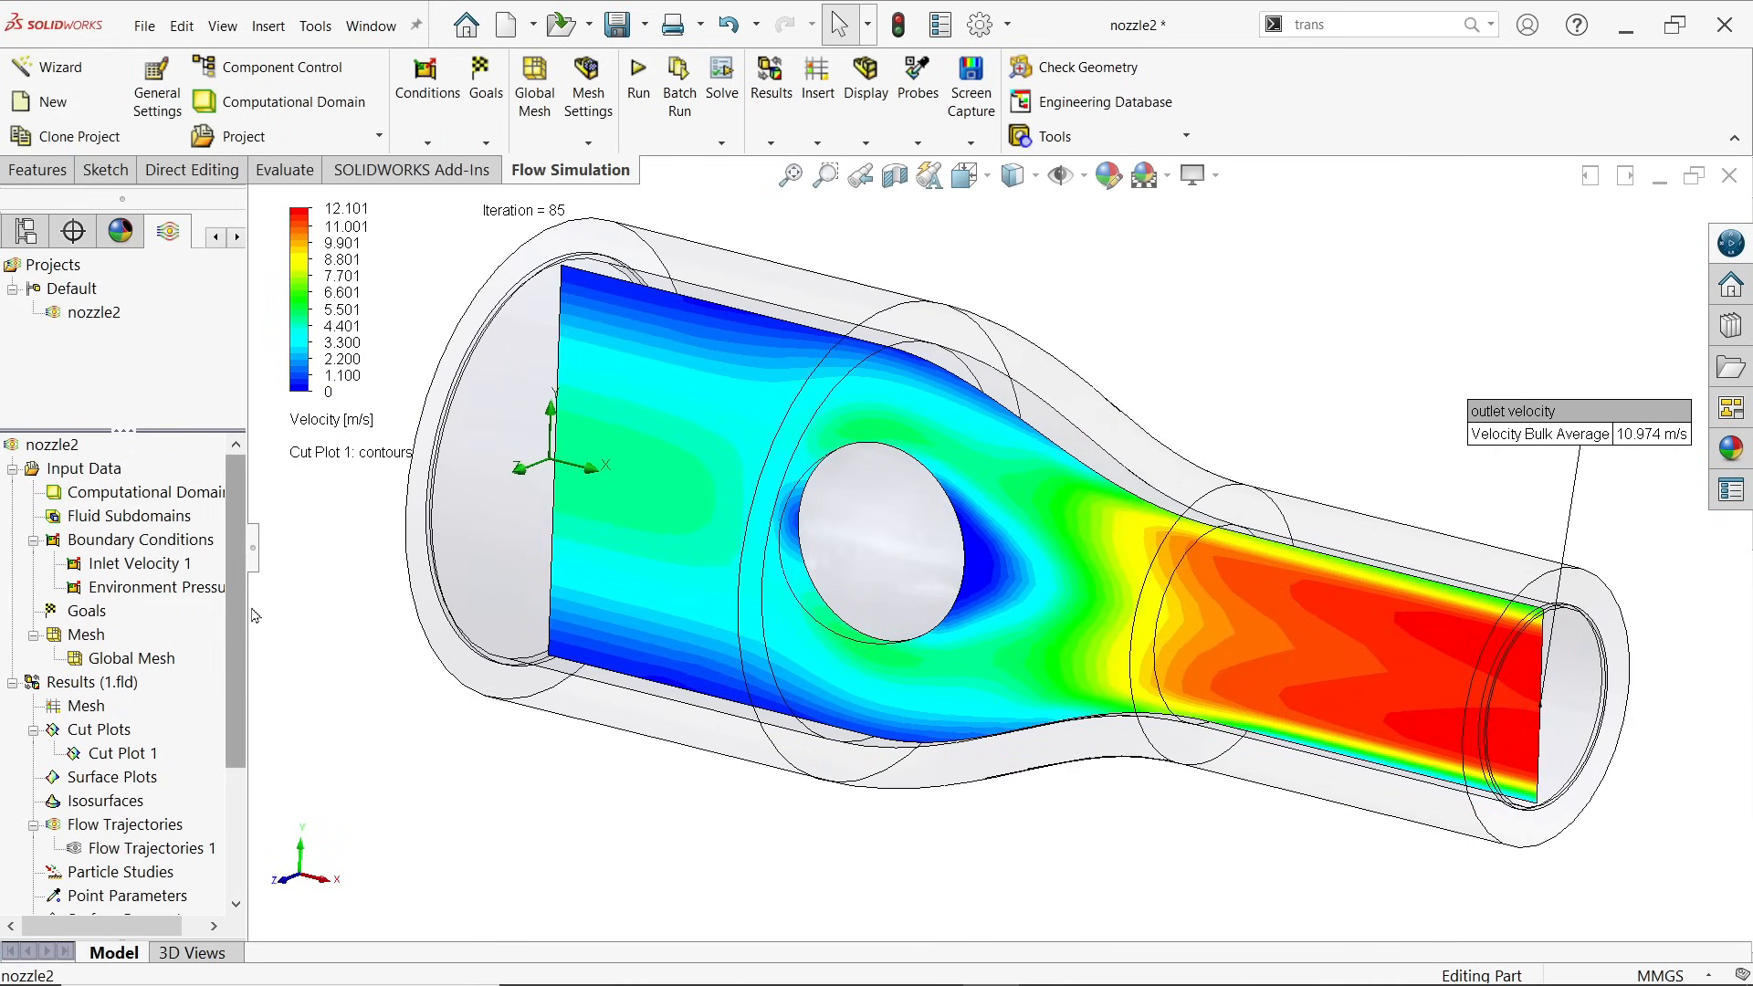
Step: Hide the cut plot, check the question image for the remaining estimates and return to SOLIDWORKS
right_click(119, 763)
click(208, 439)
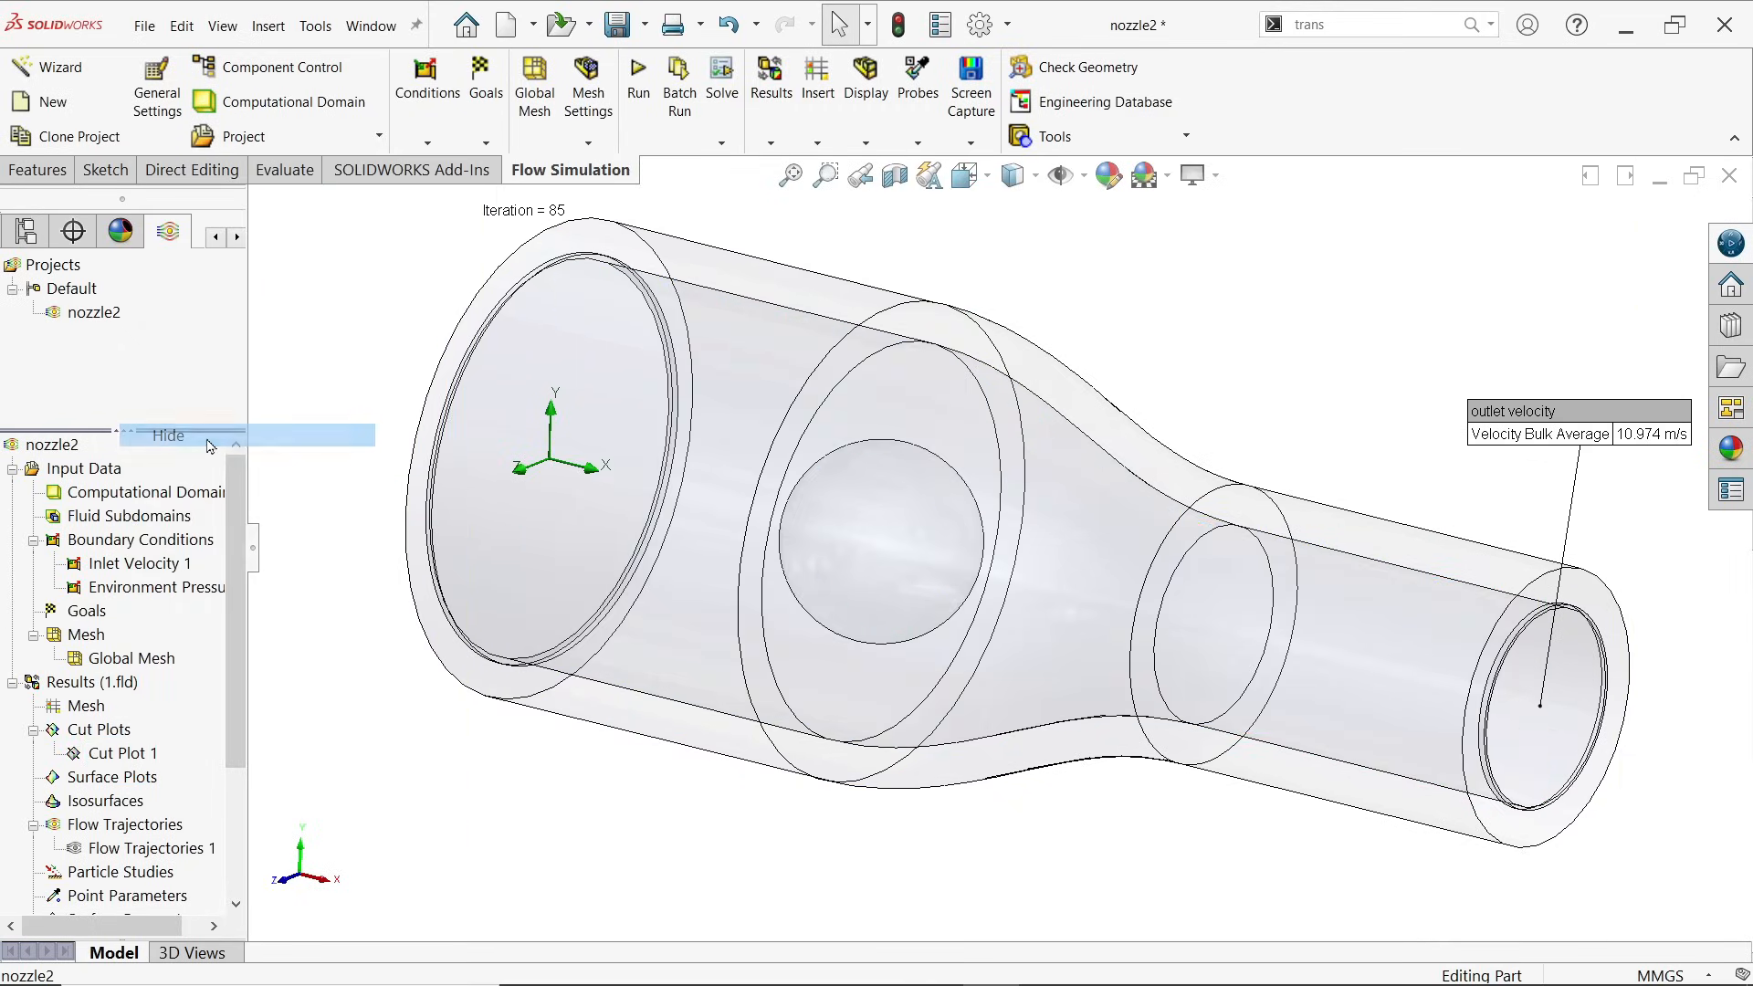
key(alt+Tab)
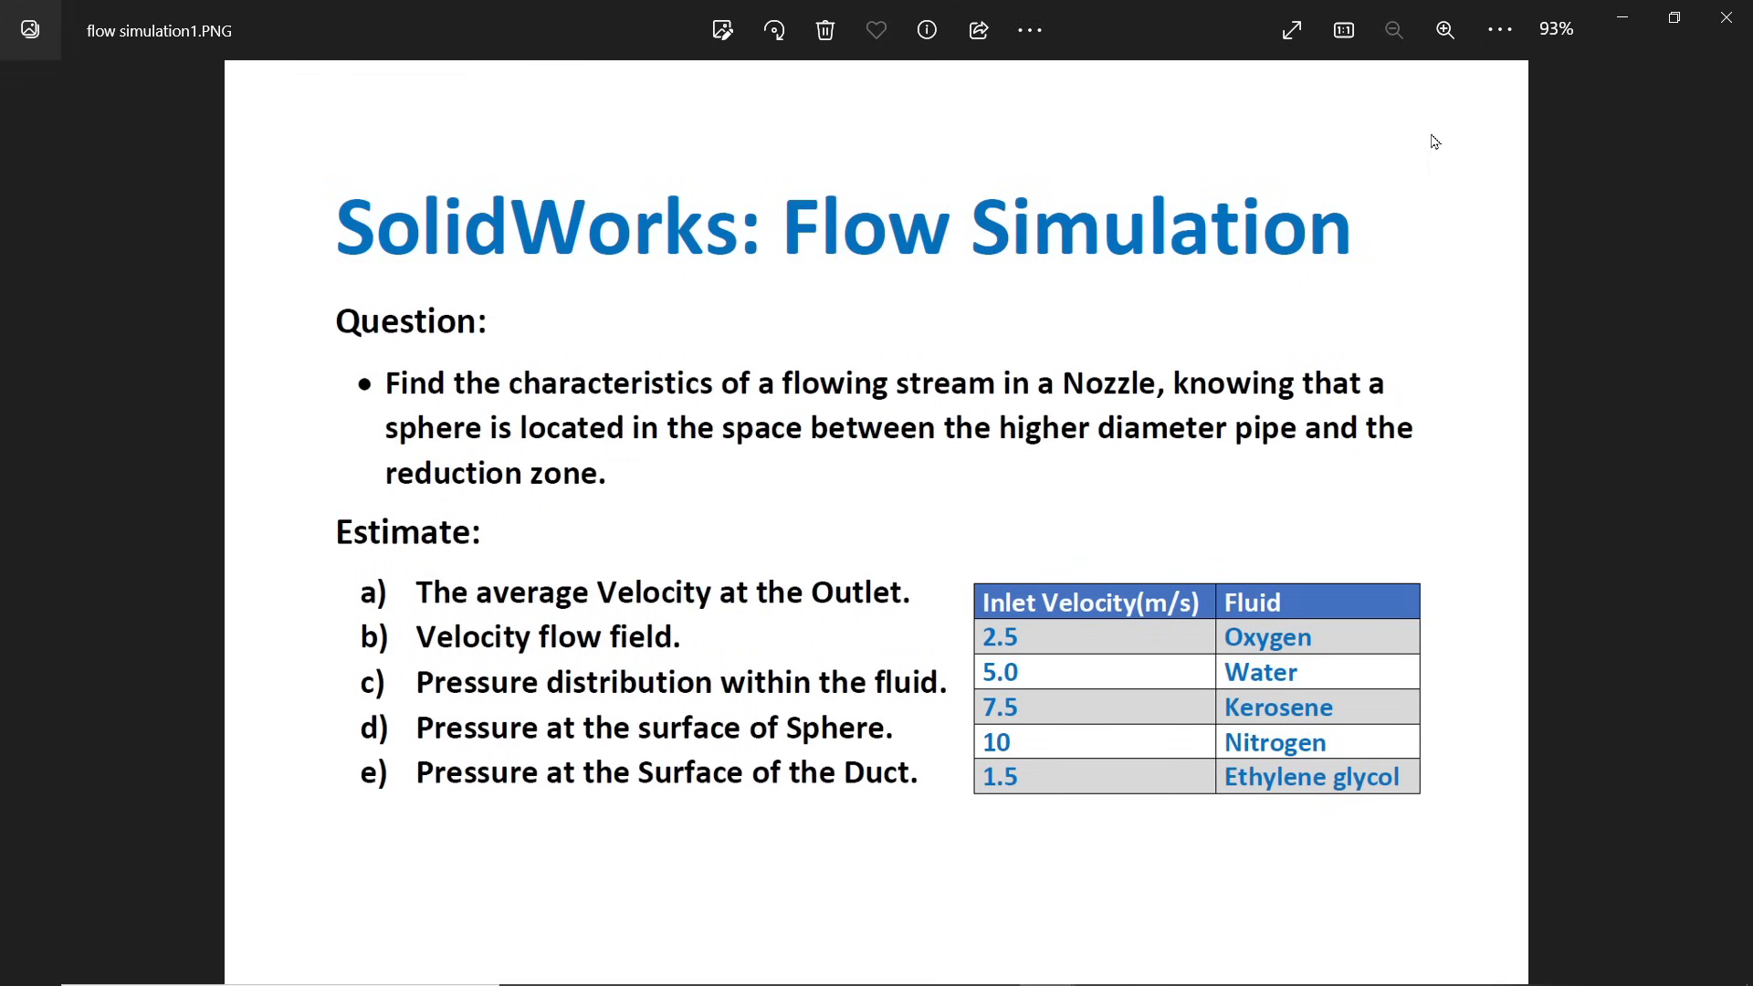
click(1622, 18)
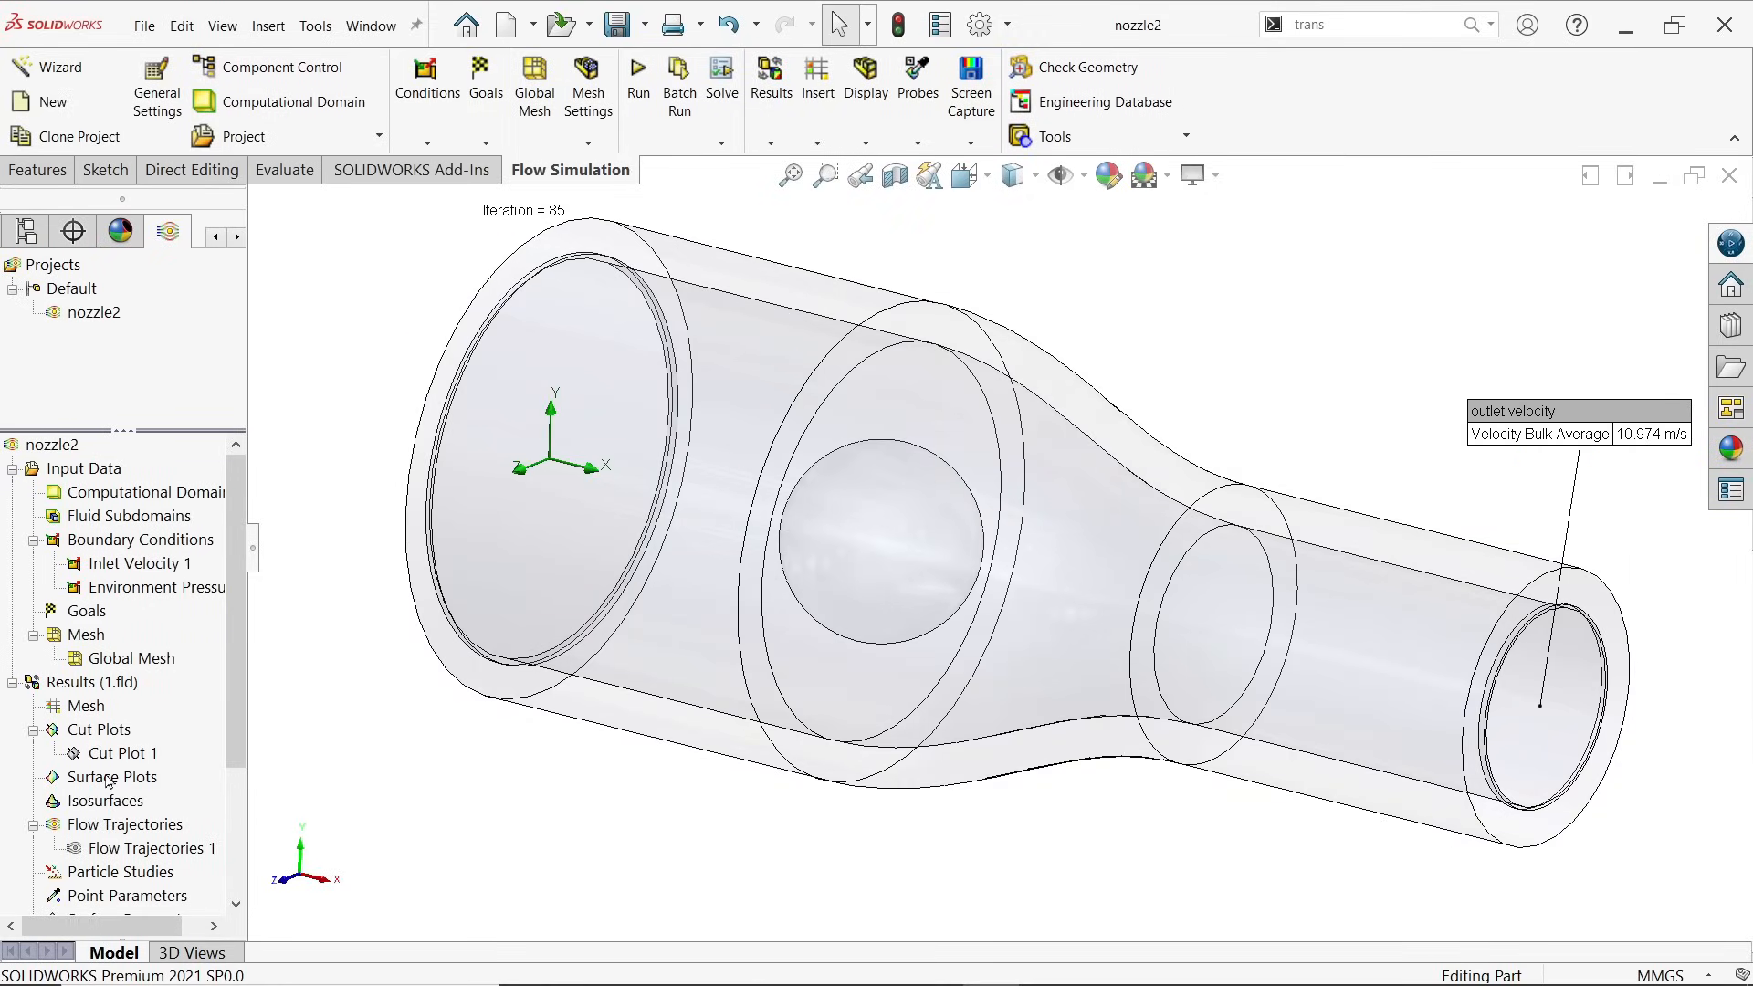
Step: Apply a section view of the nozzle along the Front Plane with 0.00 mm offset to expose the sphere
click(897, 175)
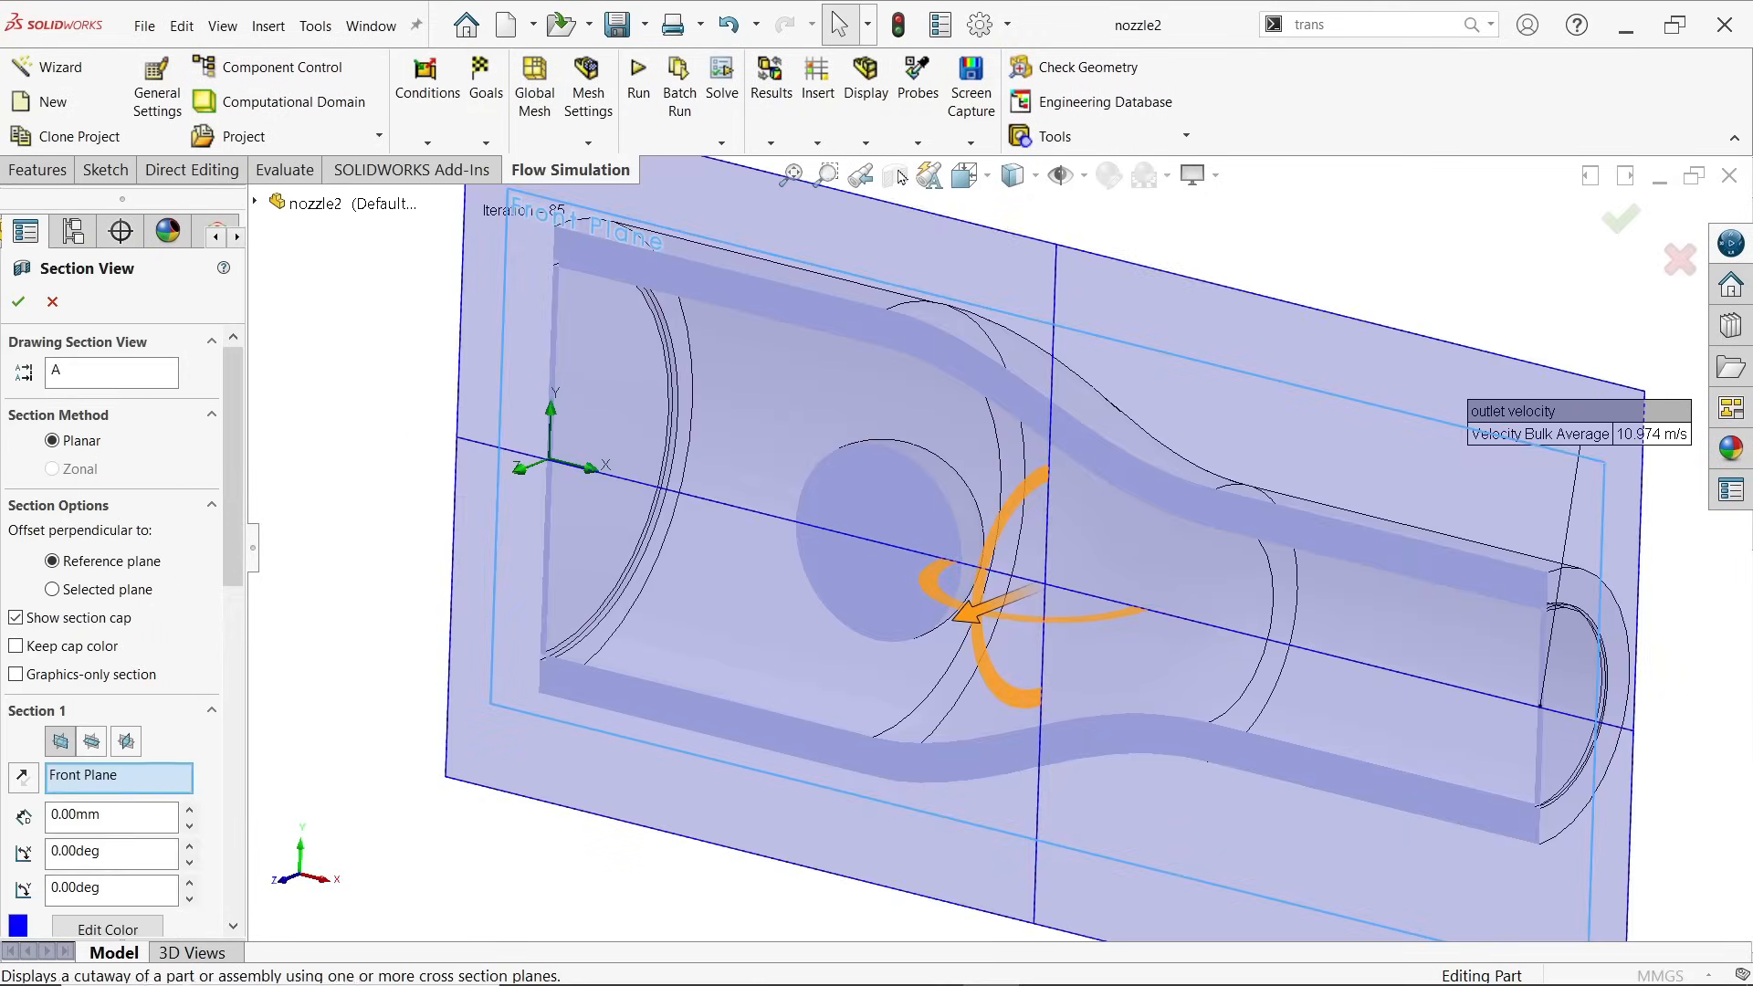
click(18, 302)
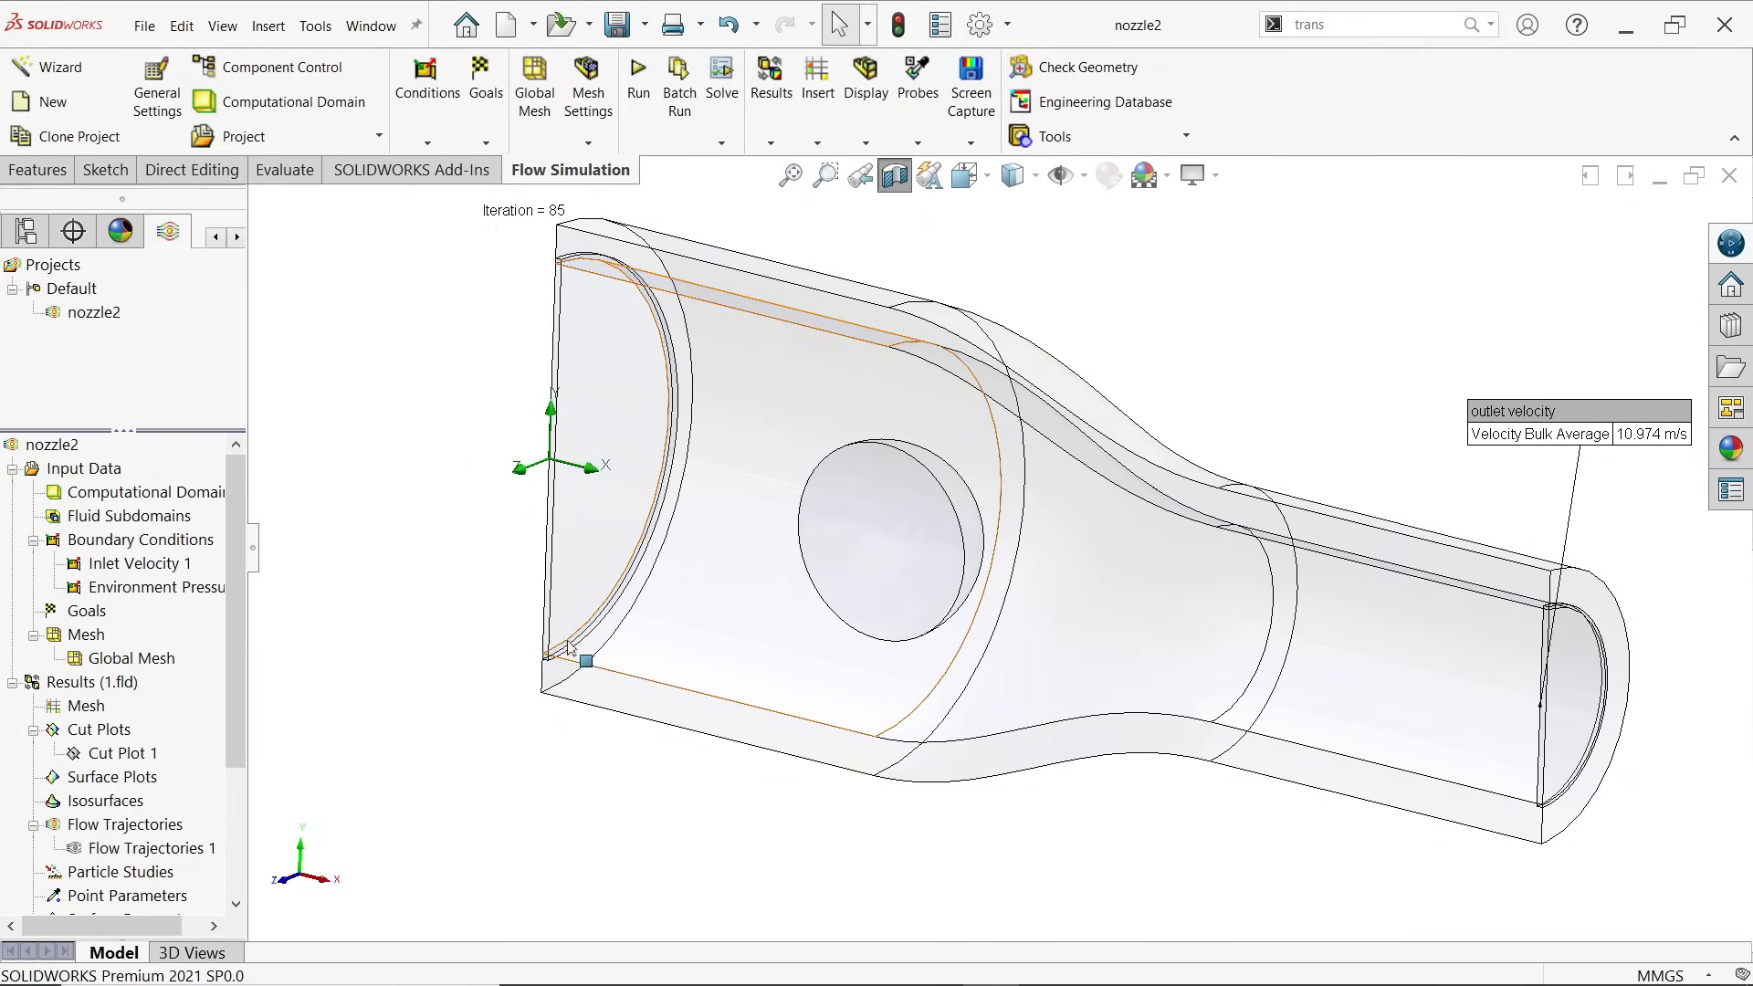
middle_drag(407, 613, 414, 650)
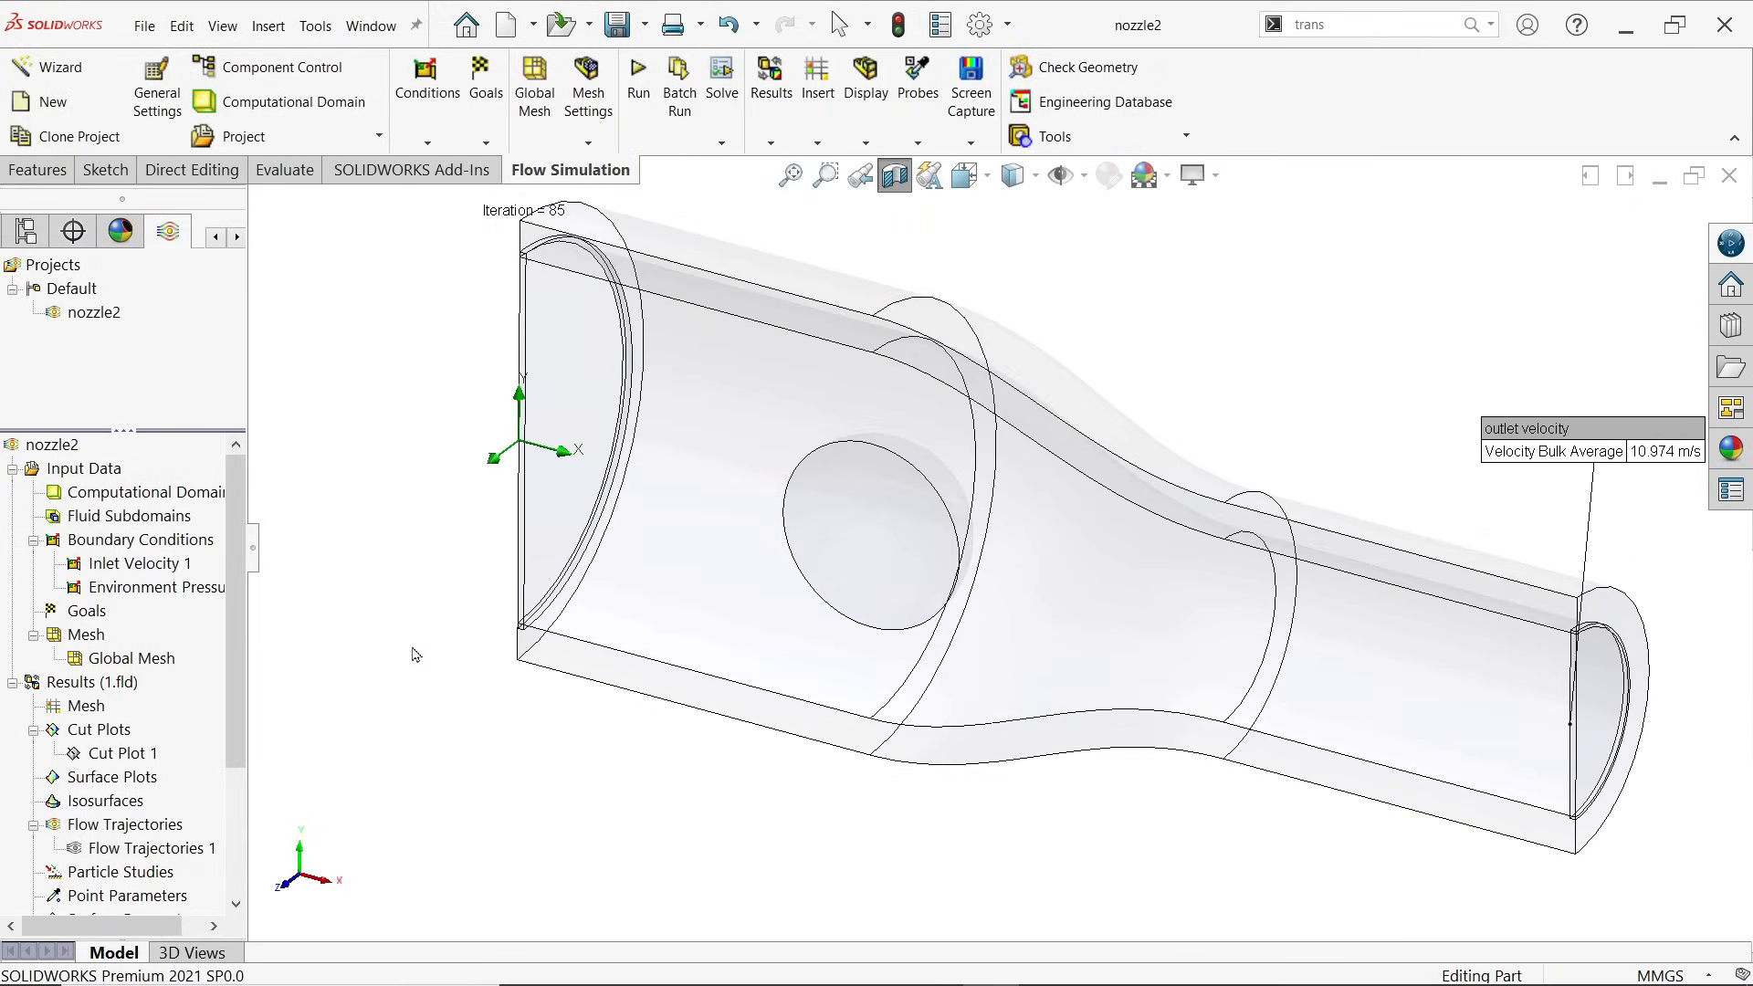
Step: Start inserting a surface plot in the flow results and select the sphere's outer face for it
right_click(97, 786)
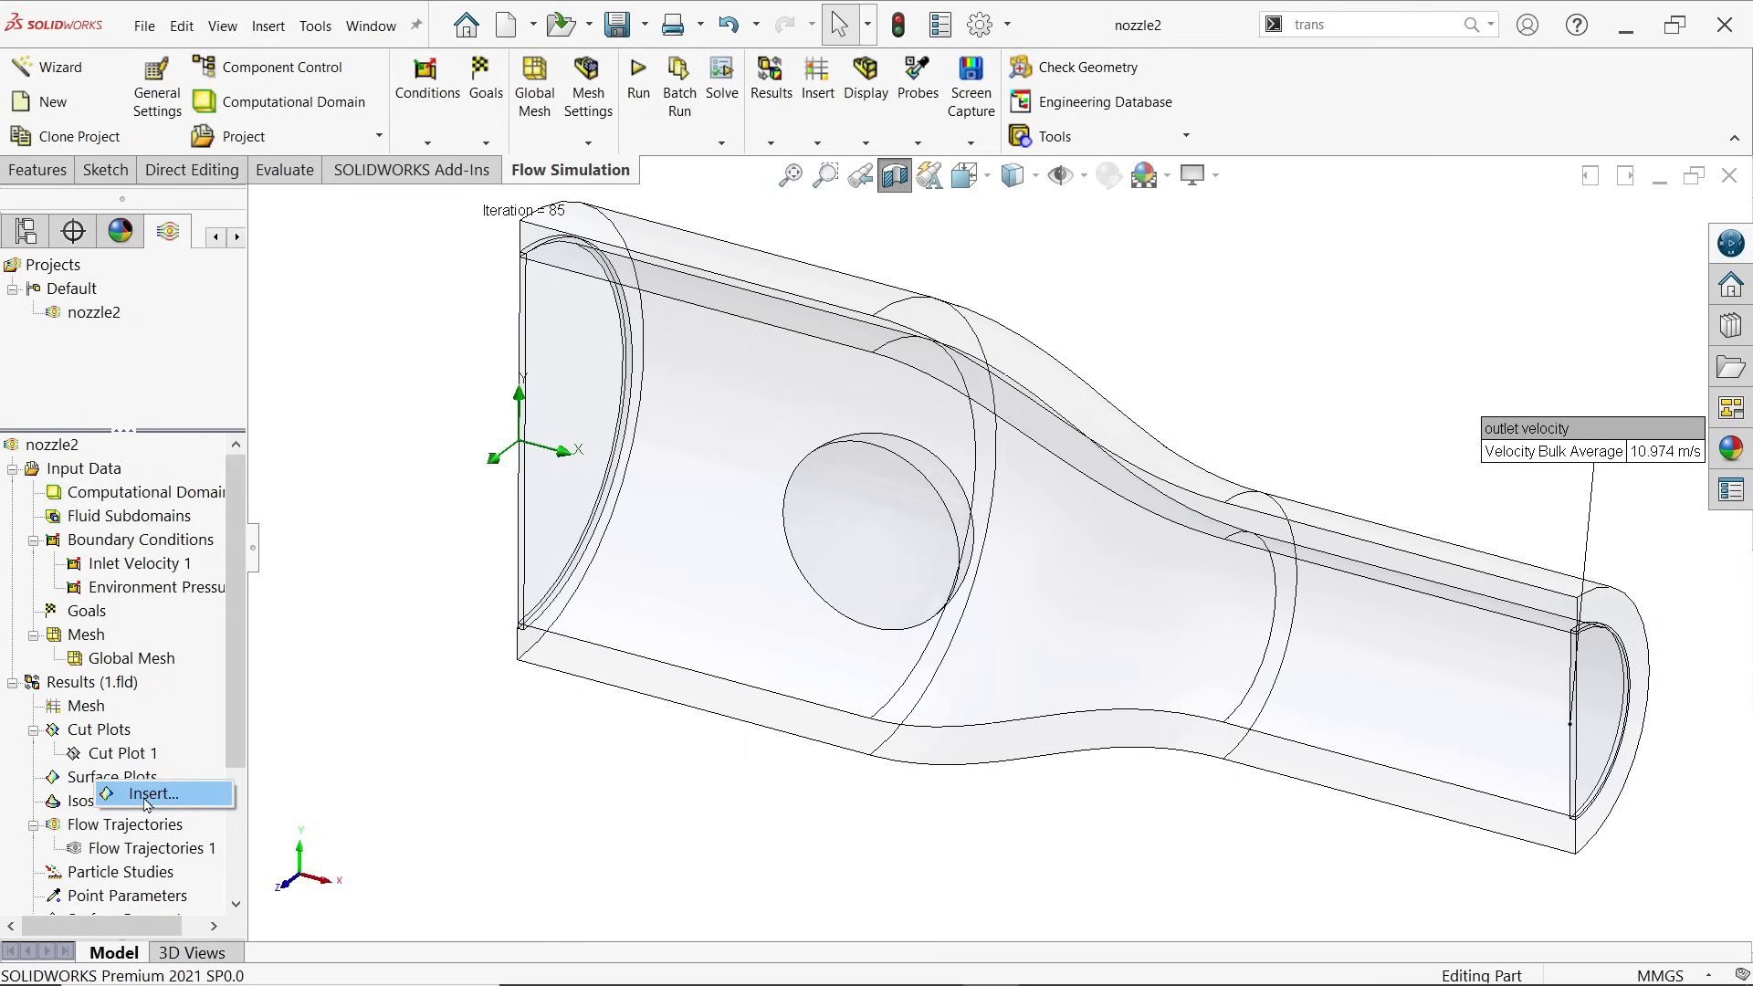
click(146, 795)
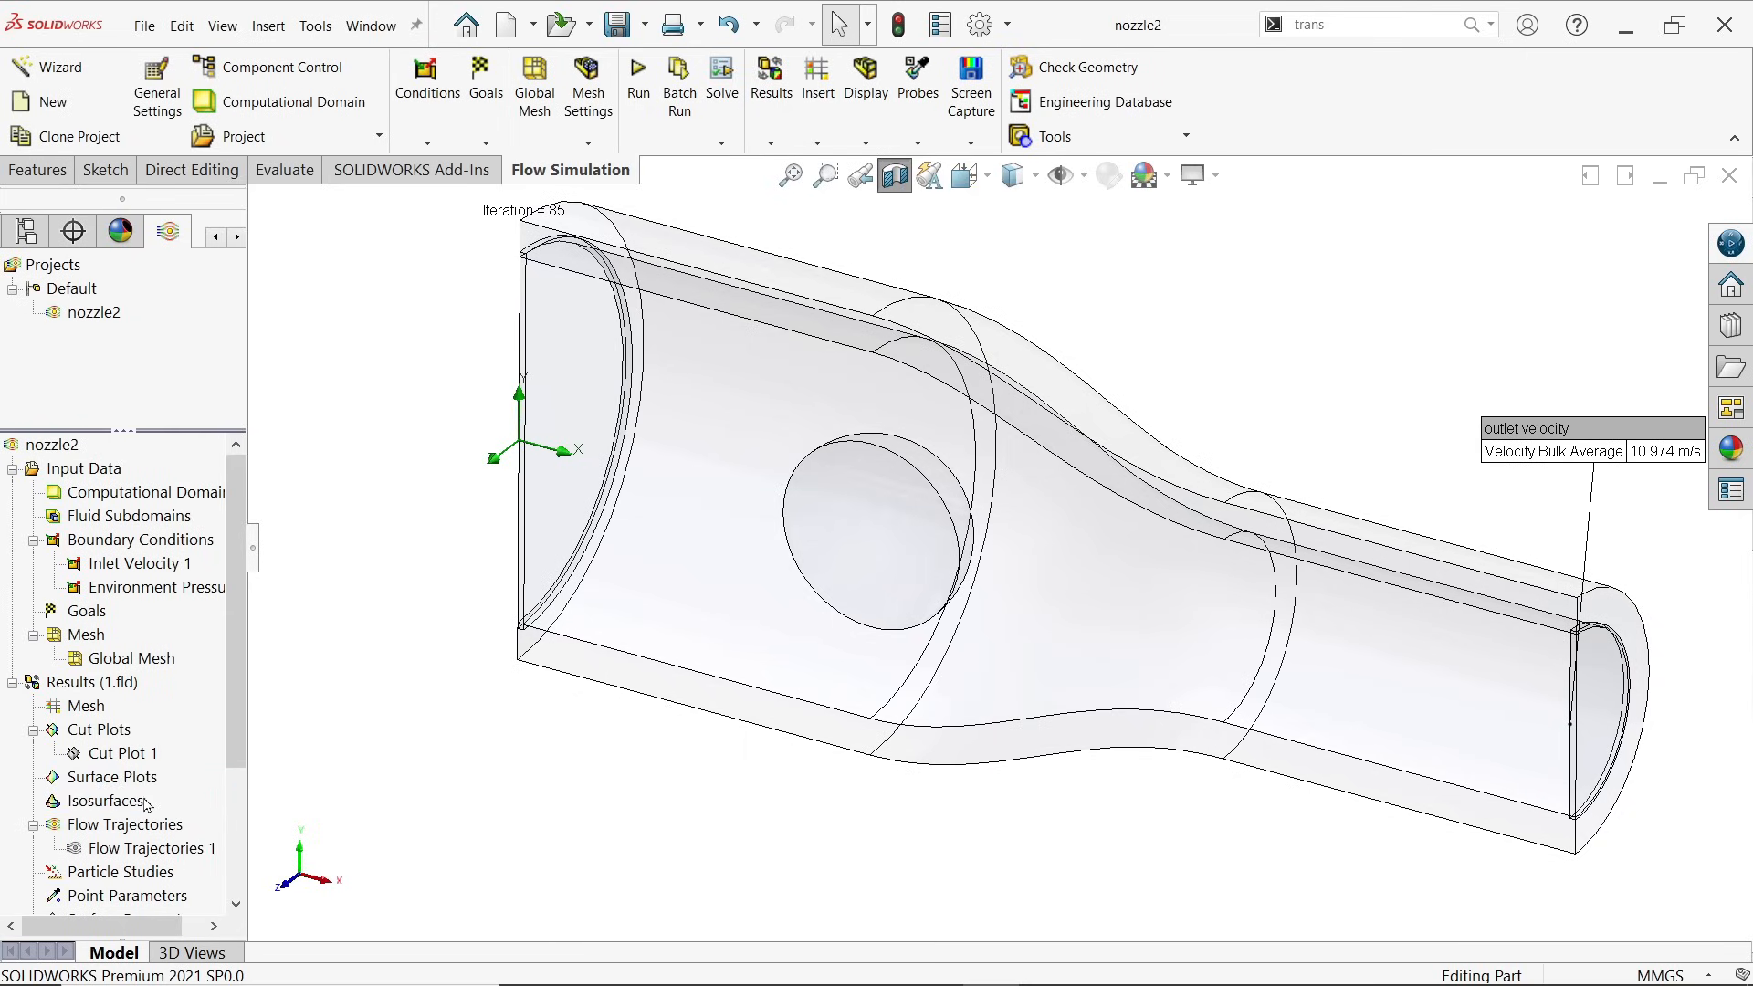
right_click(930, 466)
click(959, 522)
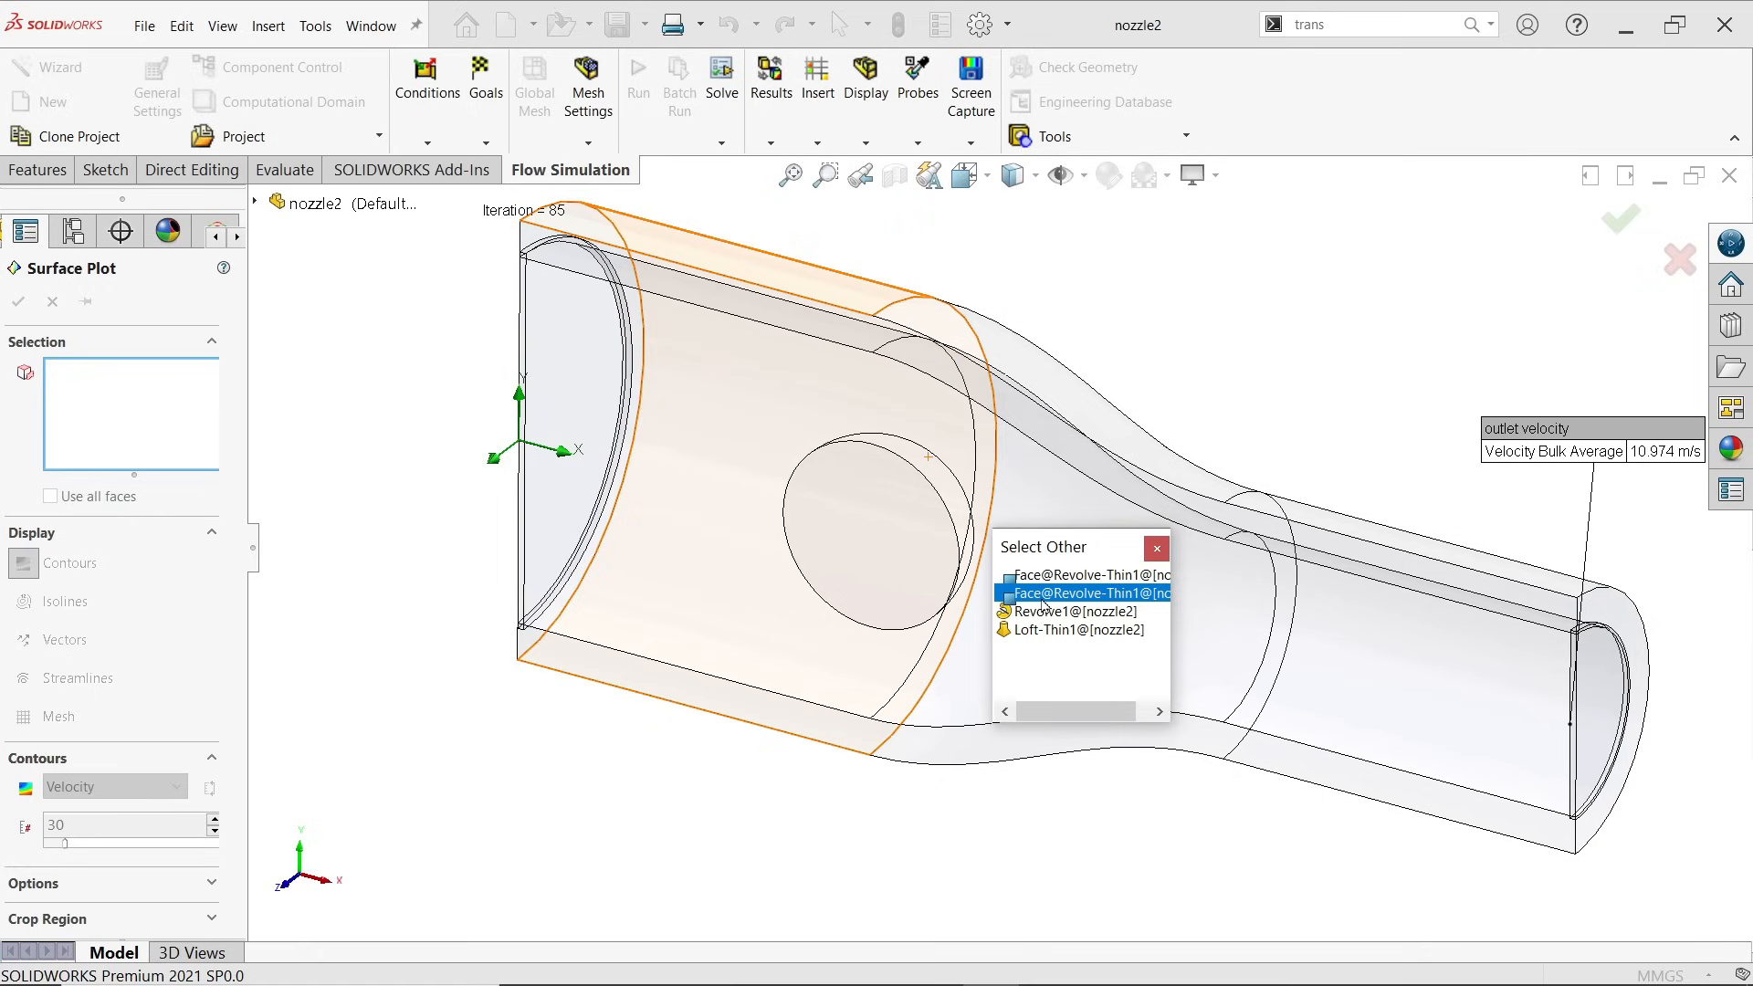
click(796, 789)
click(904, 518)
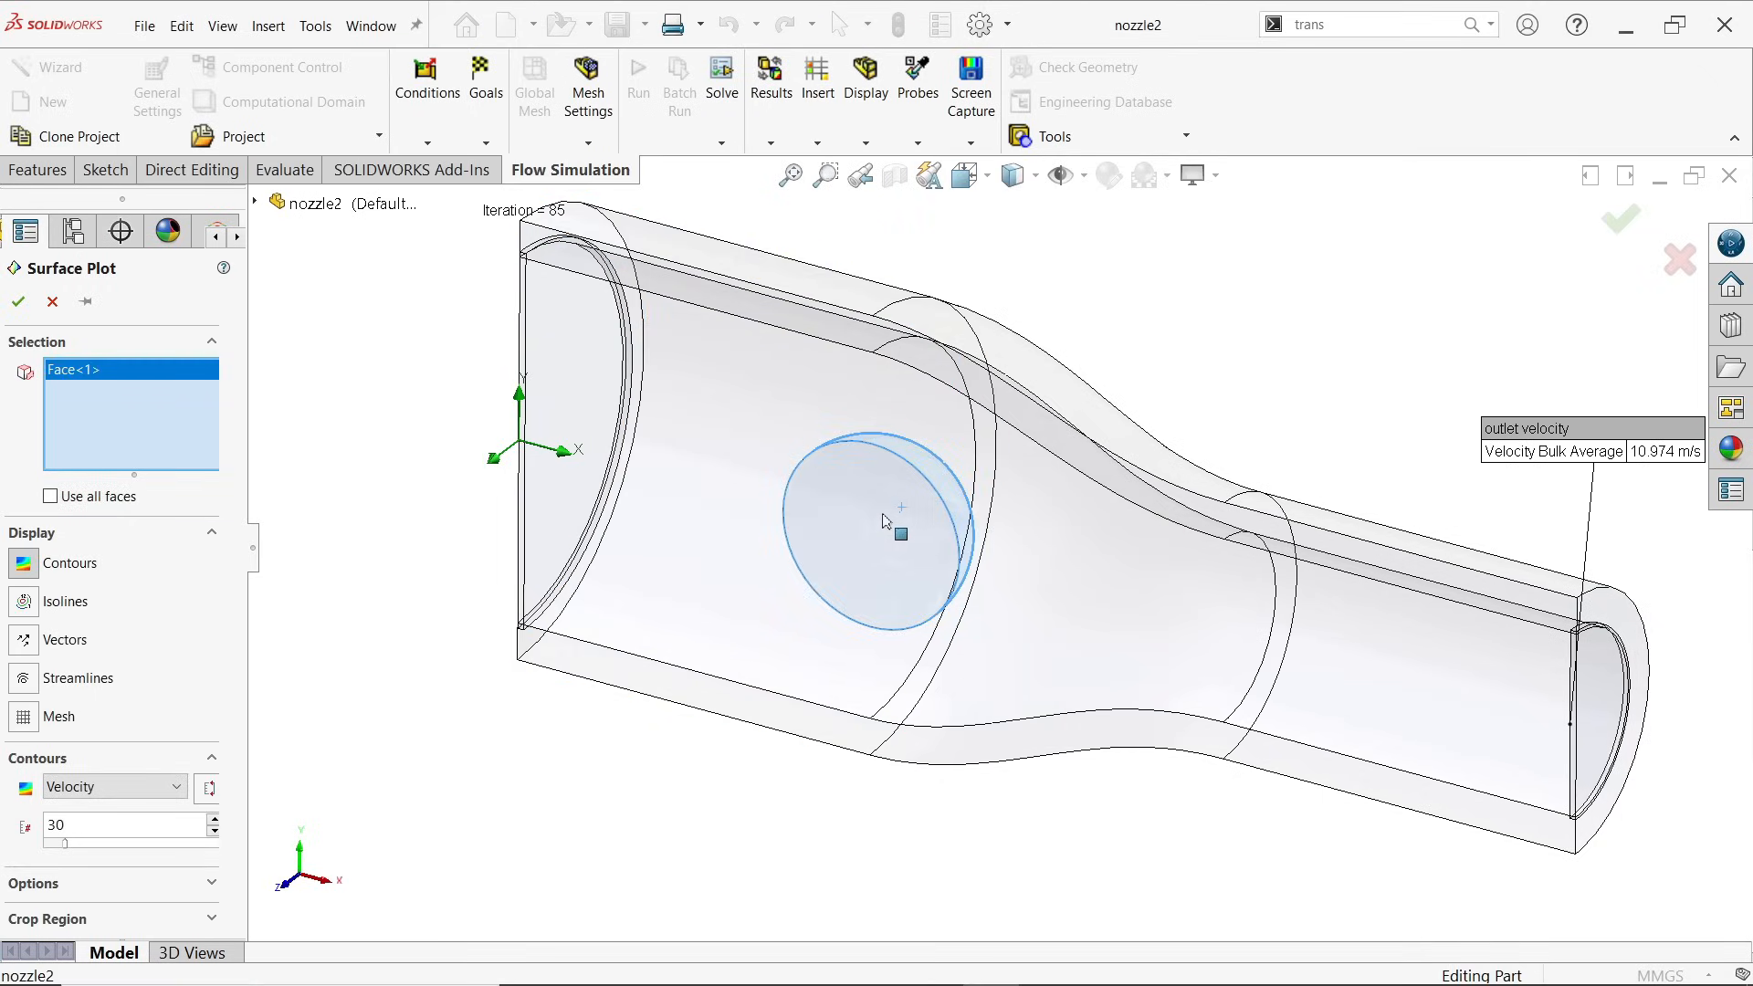
Step: Create the sphere's surface plot with Pressure contours at 100 levels and inspect the sphere from different angles
click(87, 790)
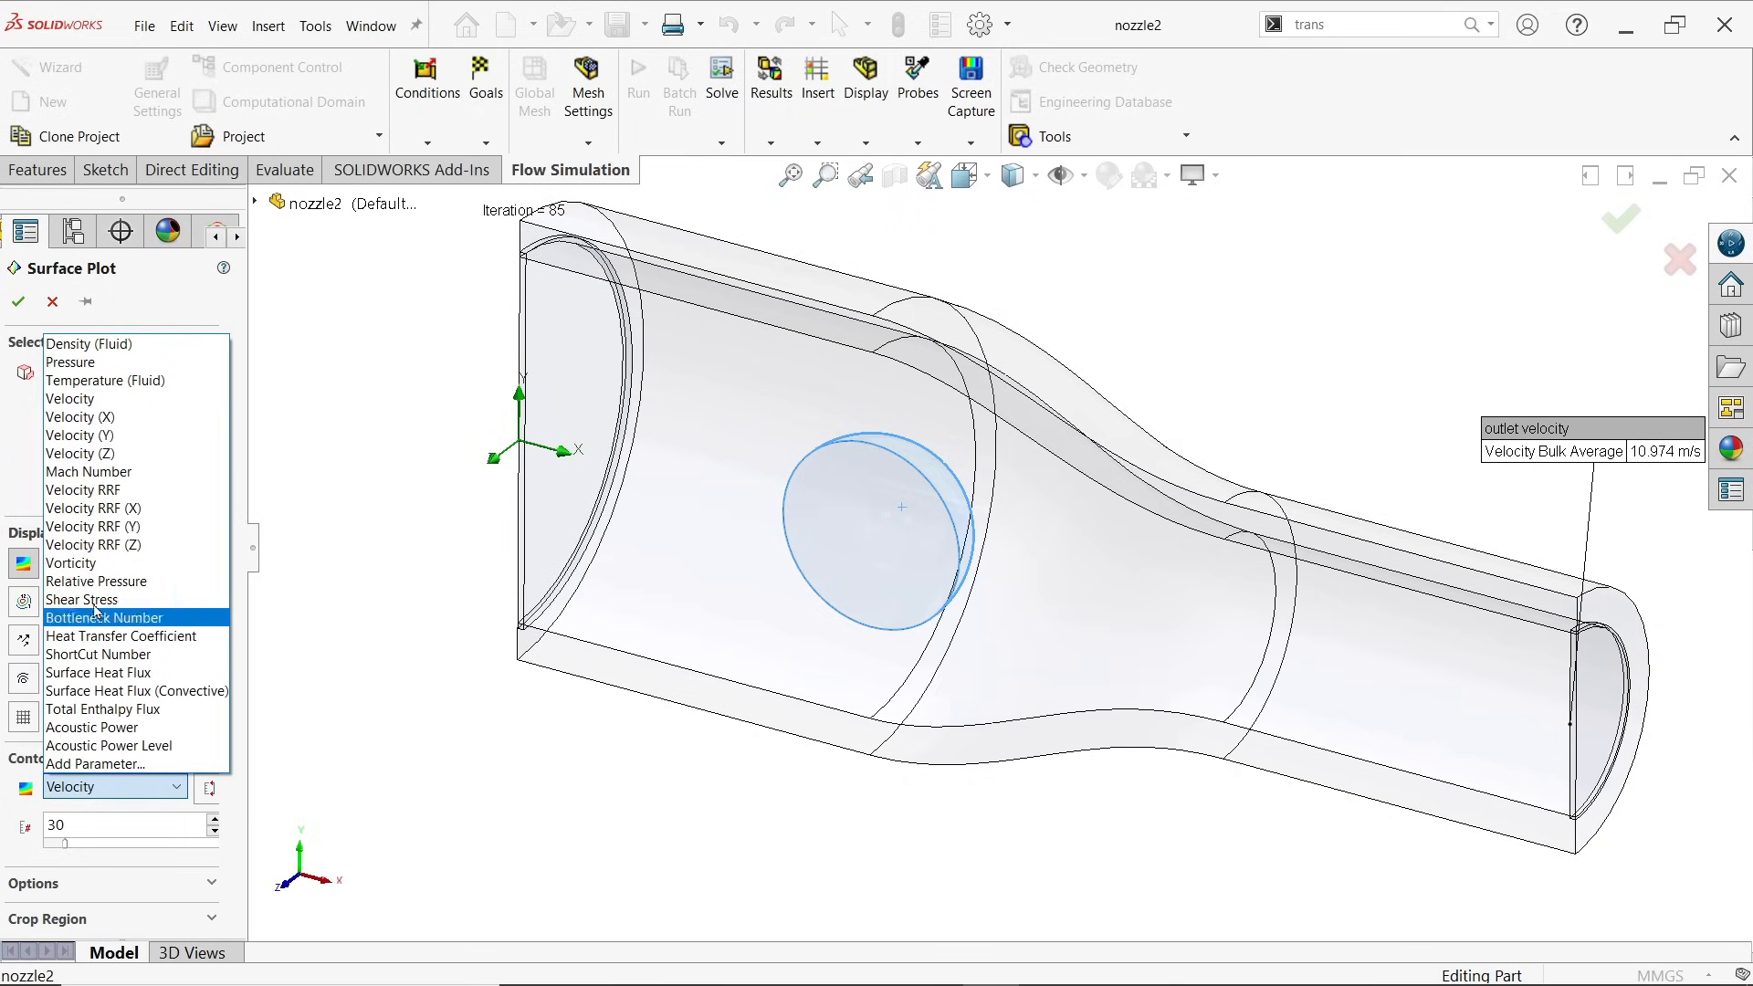
click(115, 363)
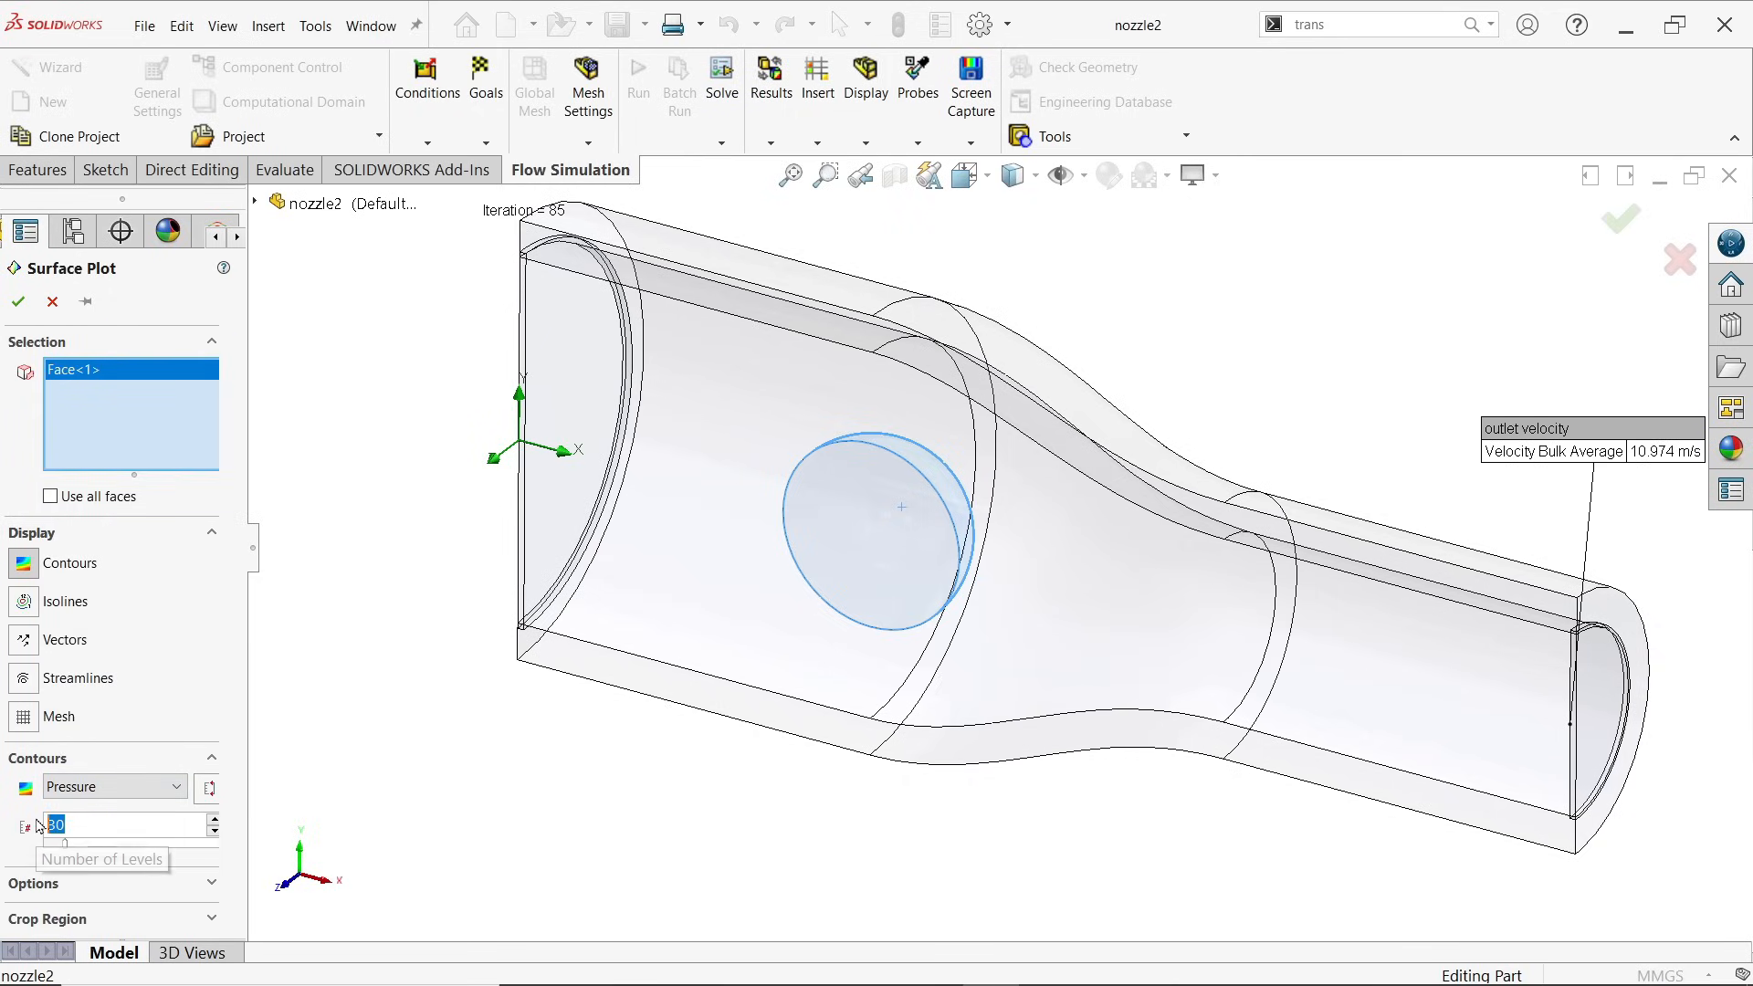
text(00)
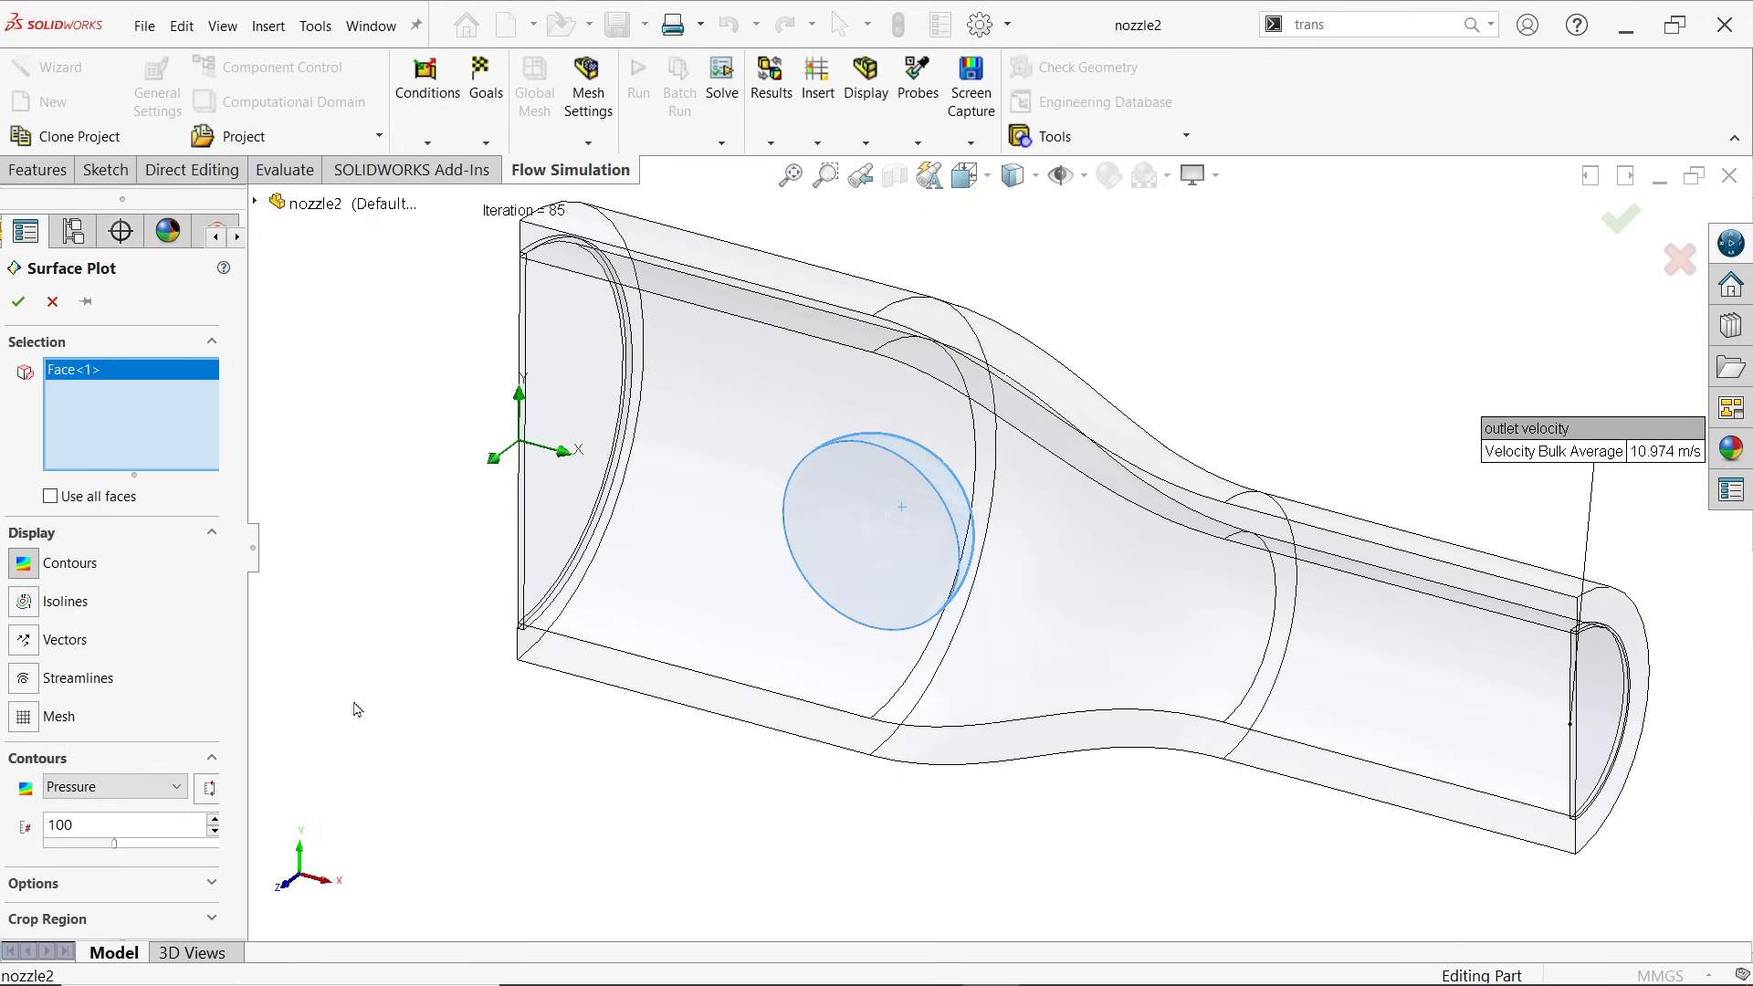
click(21, 304)
middle_drag(1092, 579, 767, 516)
scroll(1031, 562, down, 3)
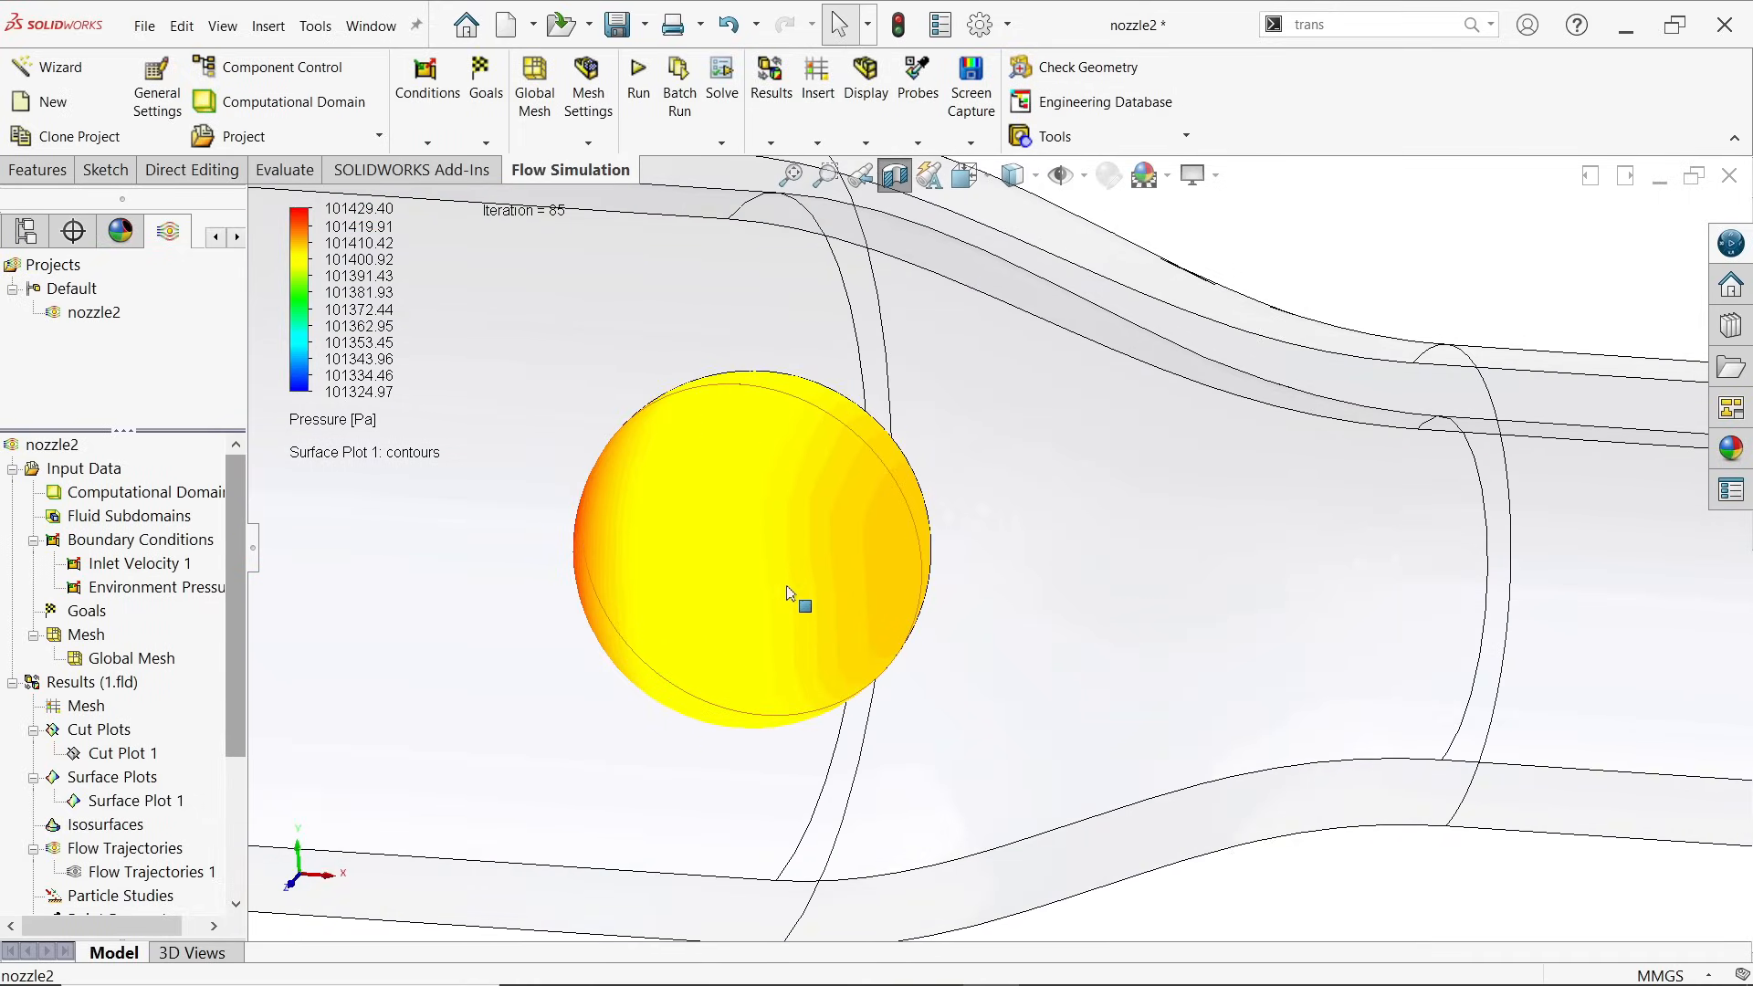
middle_drag(905, 566, 847, 554)
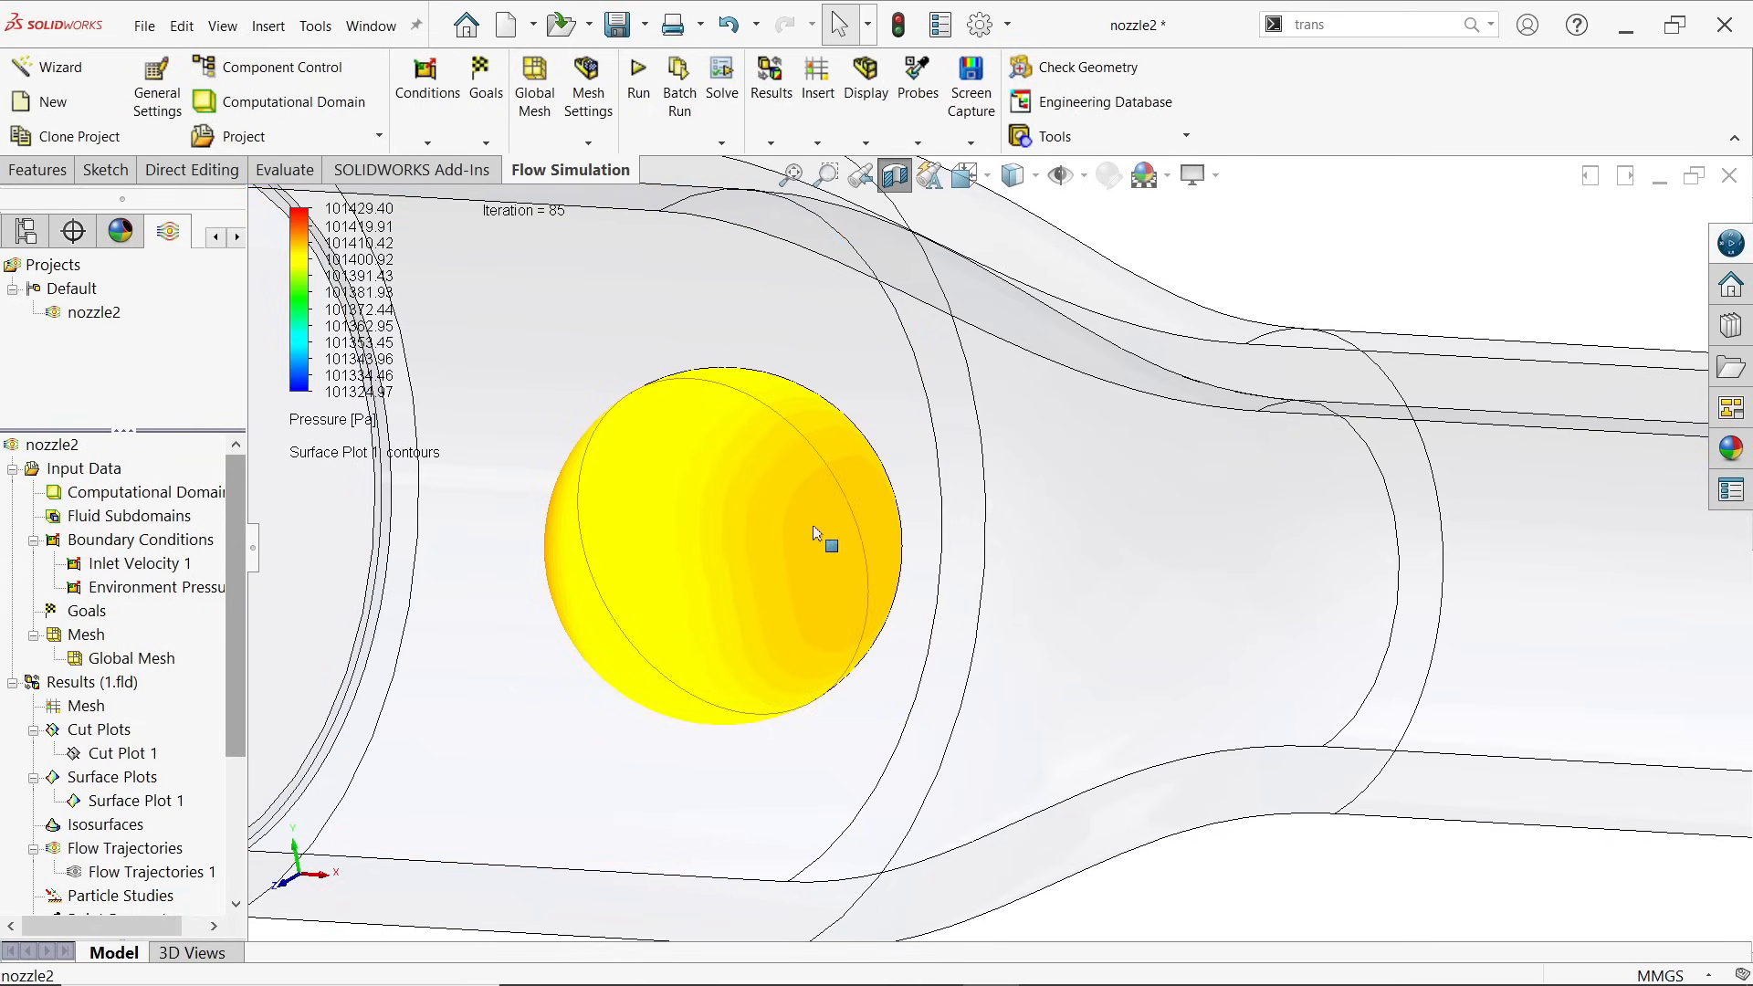
Step: Create a surface plot with Pressure contours at 100 levels on the nozzle's three inner wall faces
key(f)
middle_drag(892, 587, 888, 522)
key(Escape)
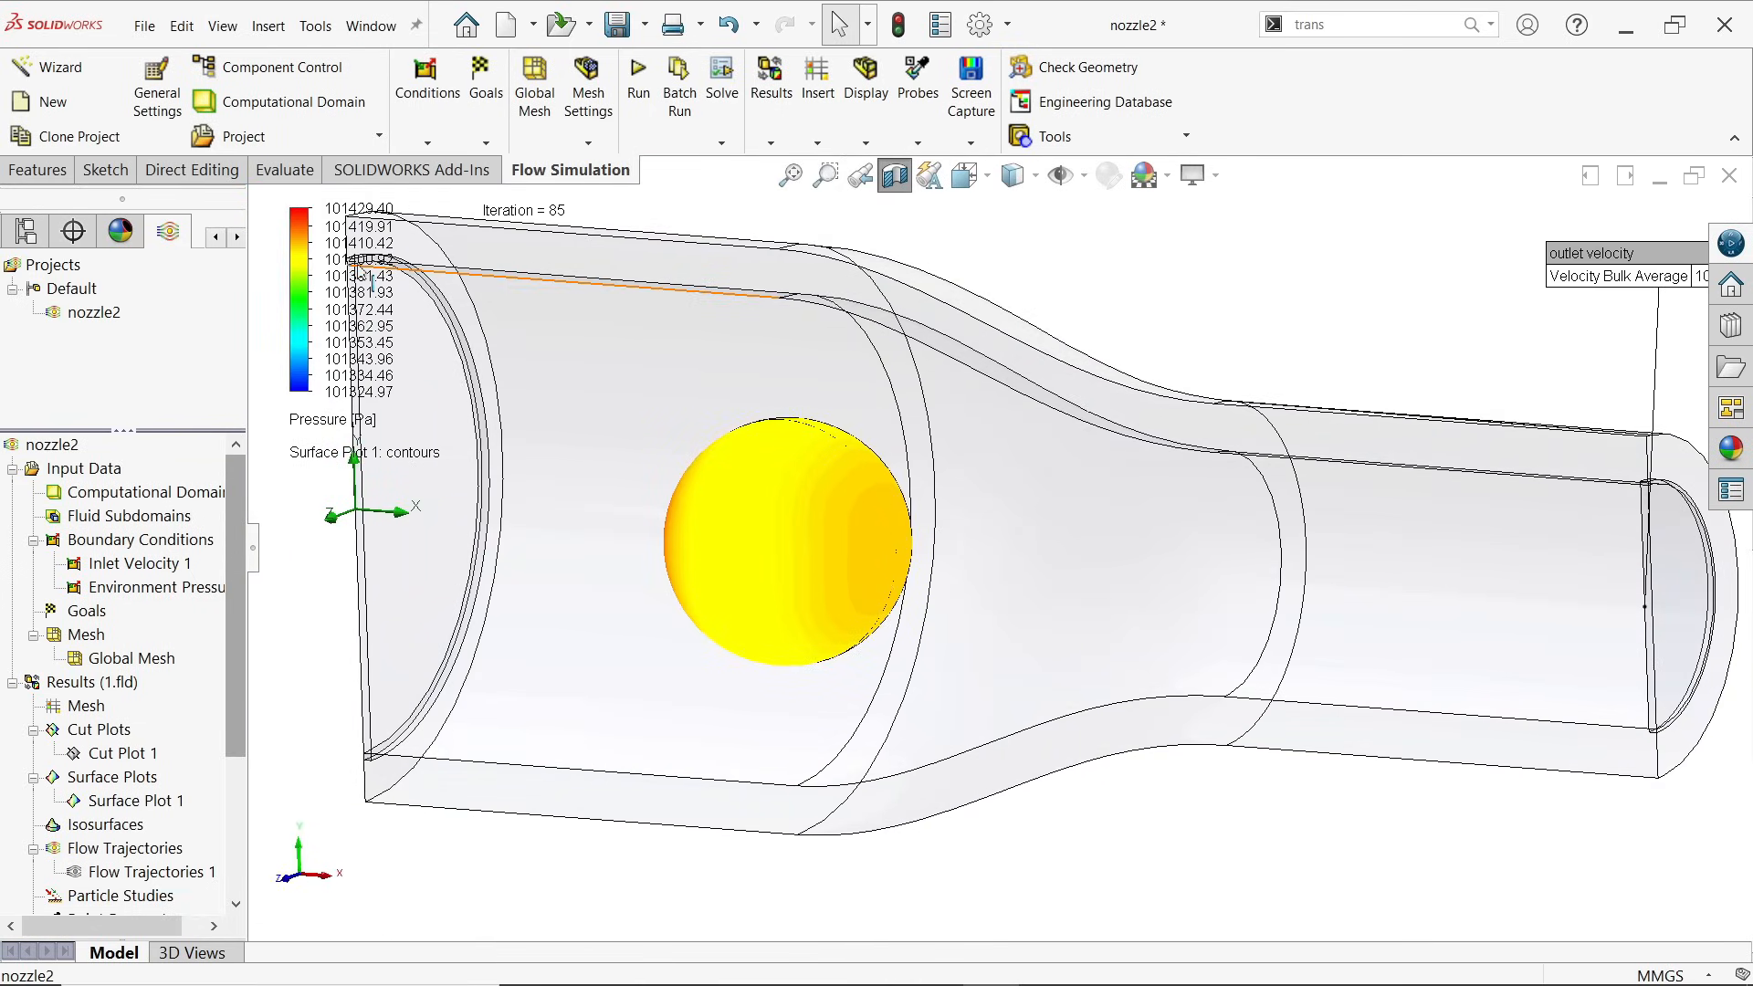
middle_drag(971, 549, 867, 575)
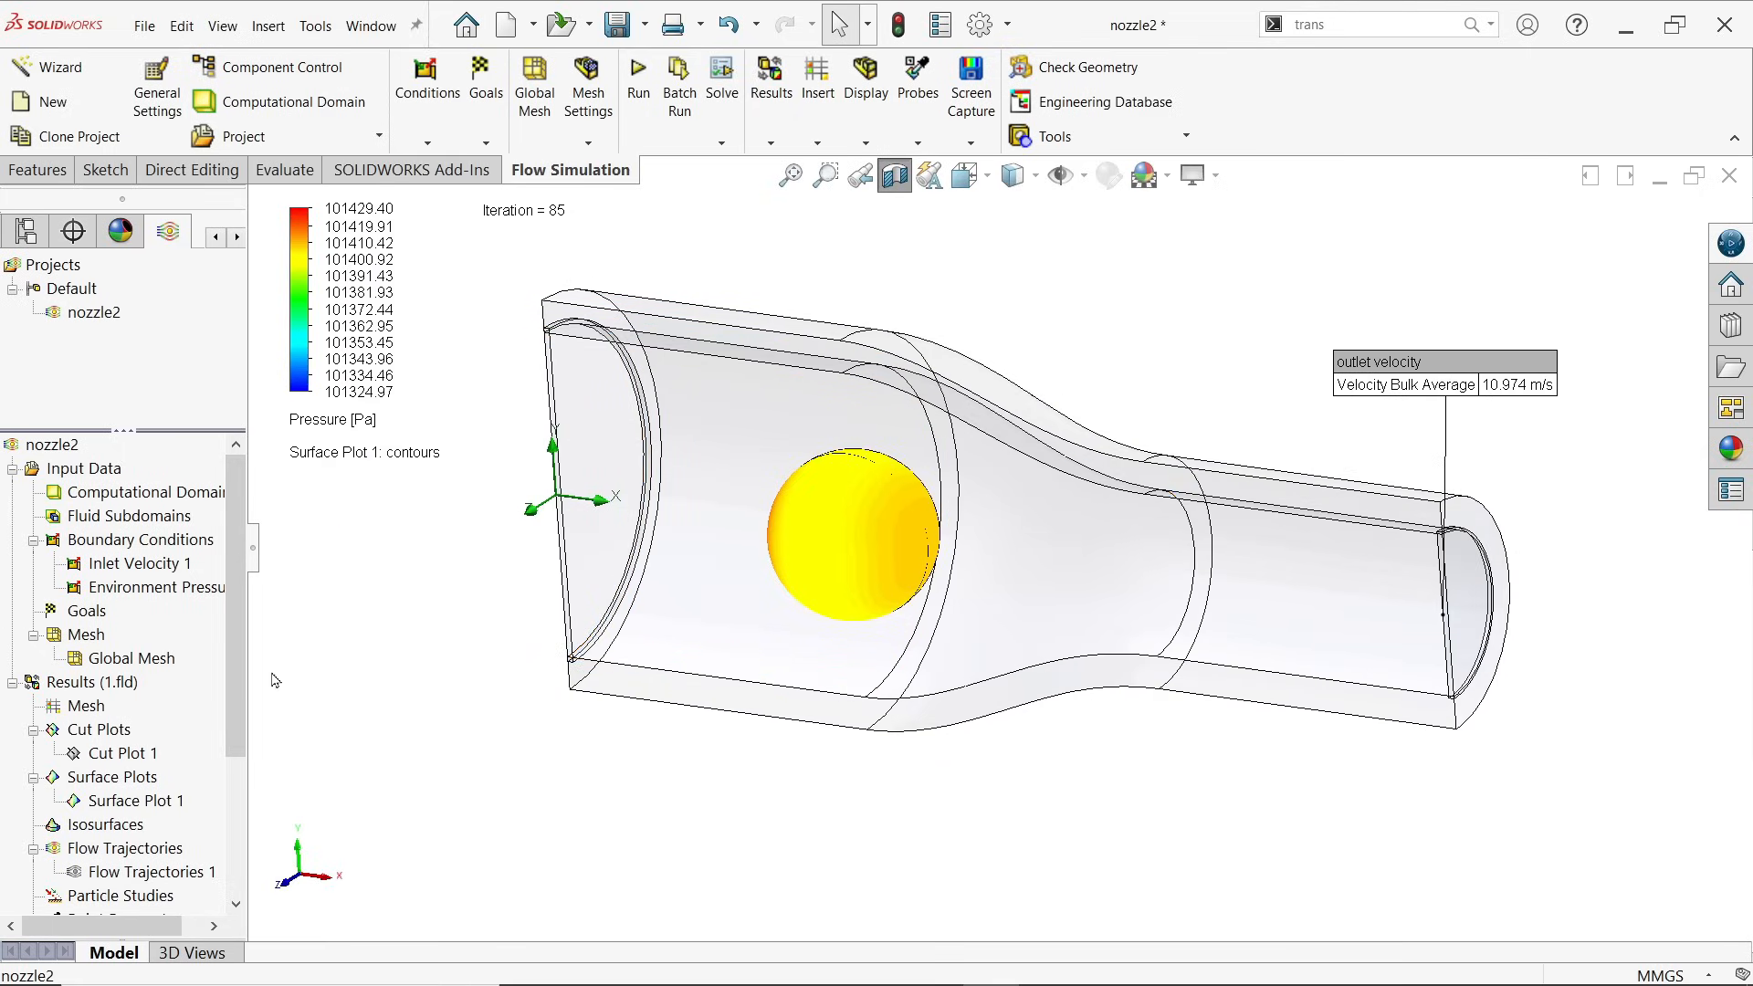
right_click(123, 781)
click(184, 793)
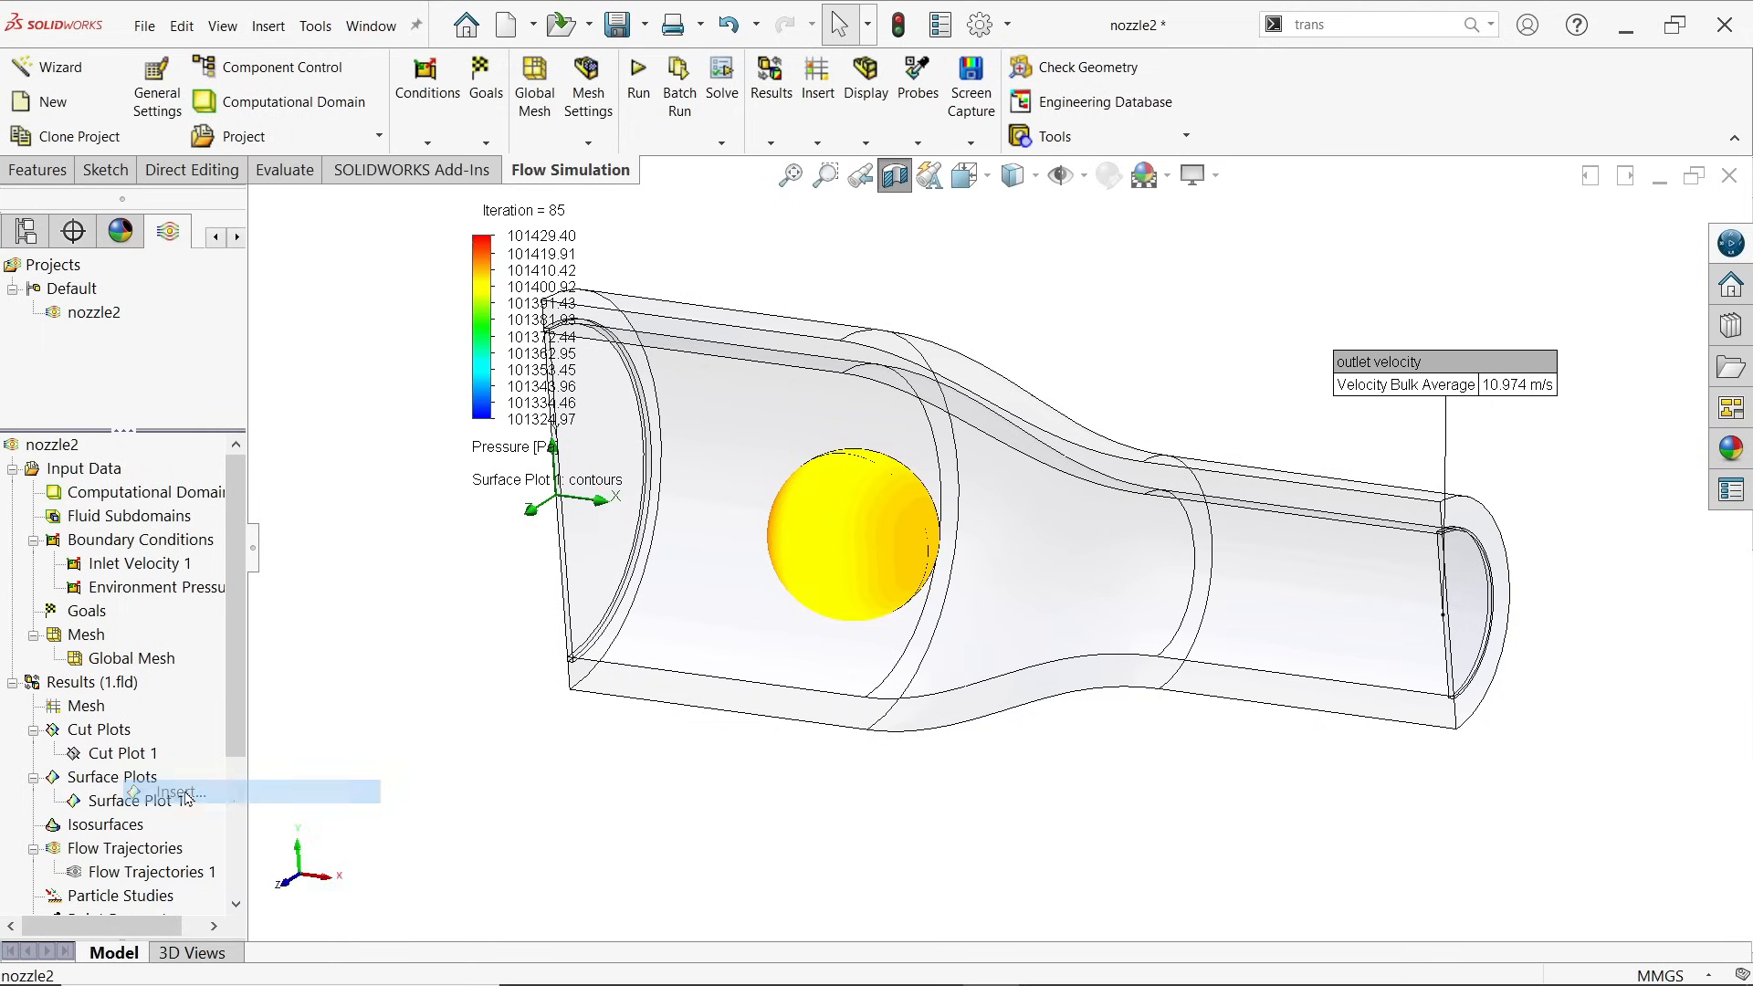
click(731, 614)
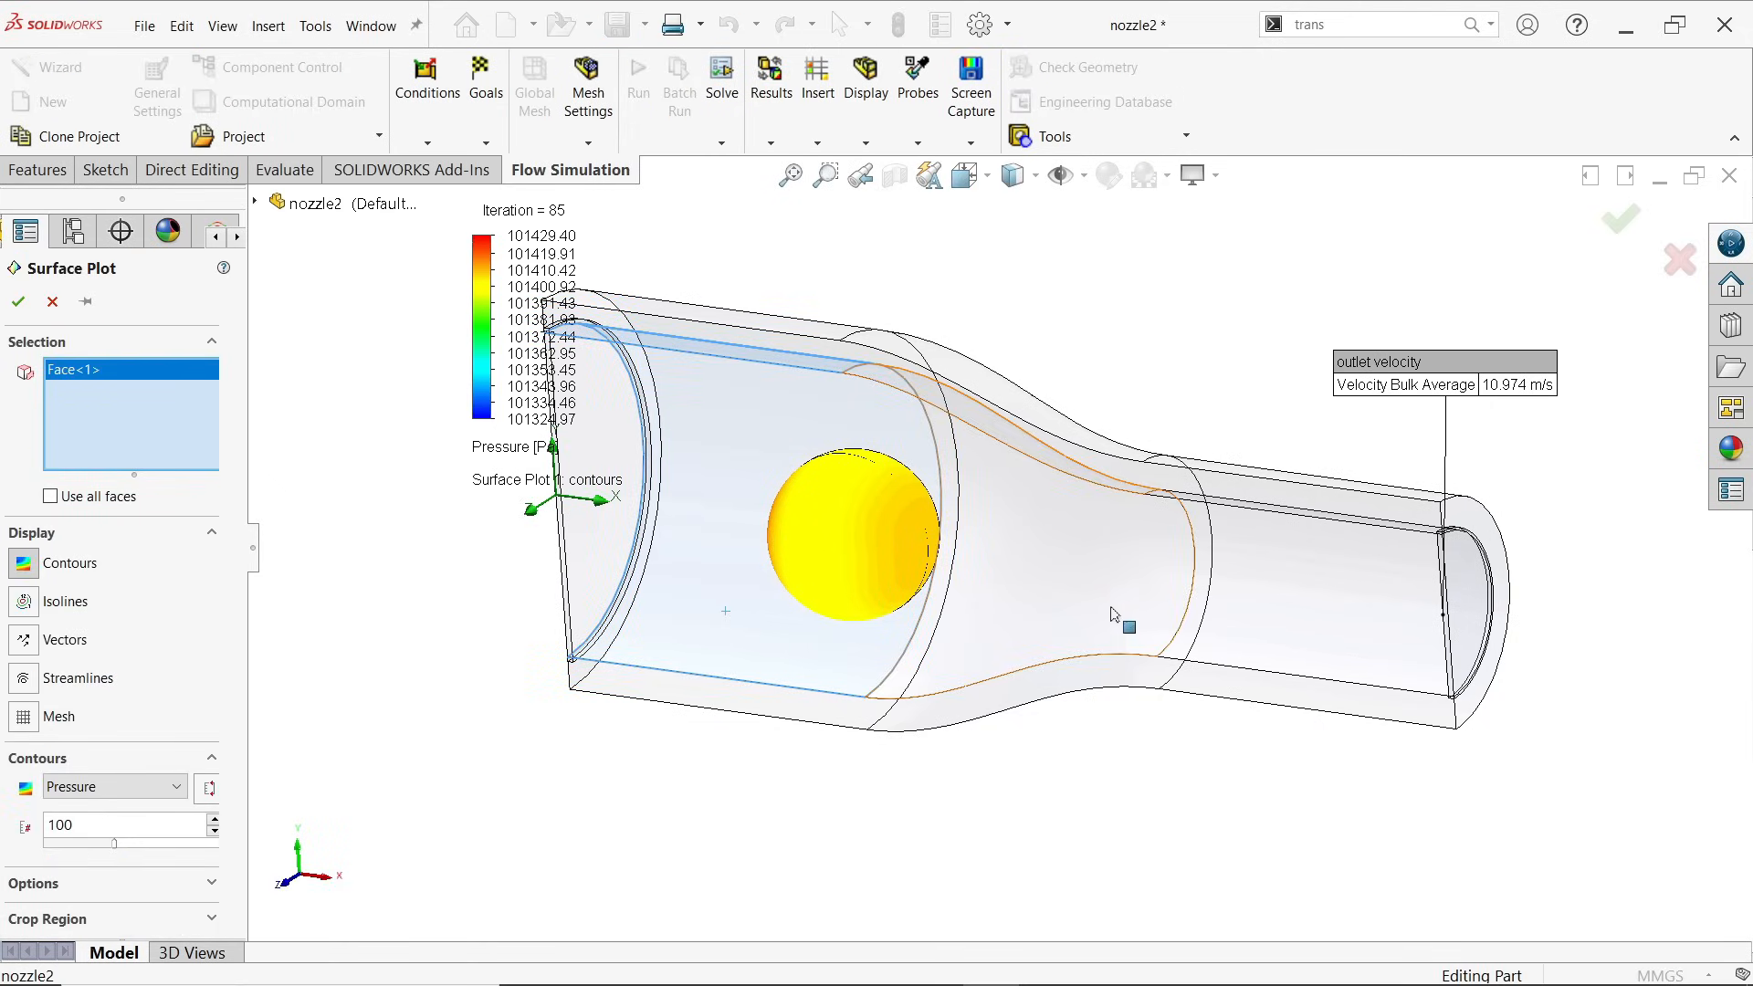
click(1021, 615)
click(1278, 627)
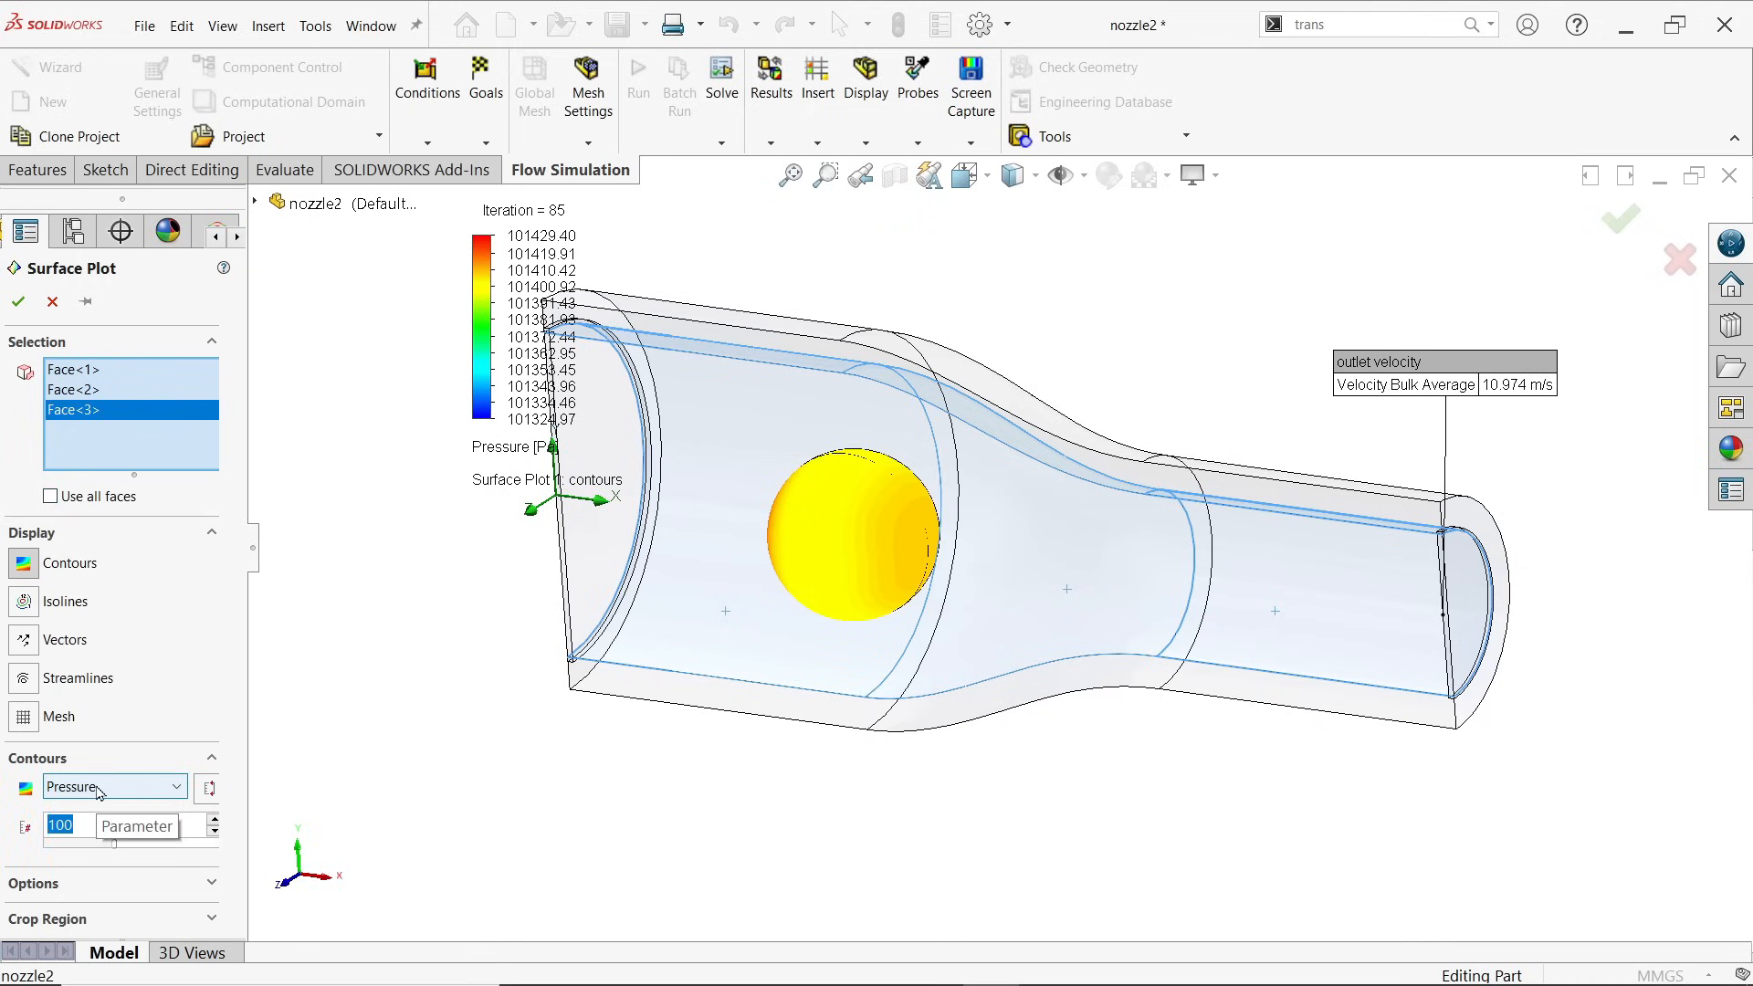
click(18, 303)
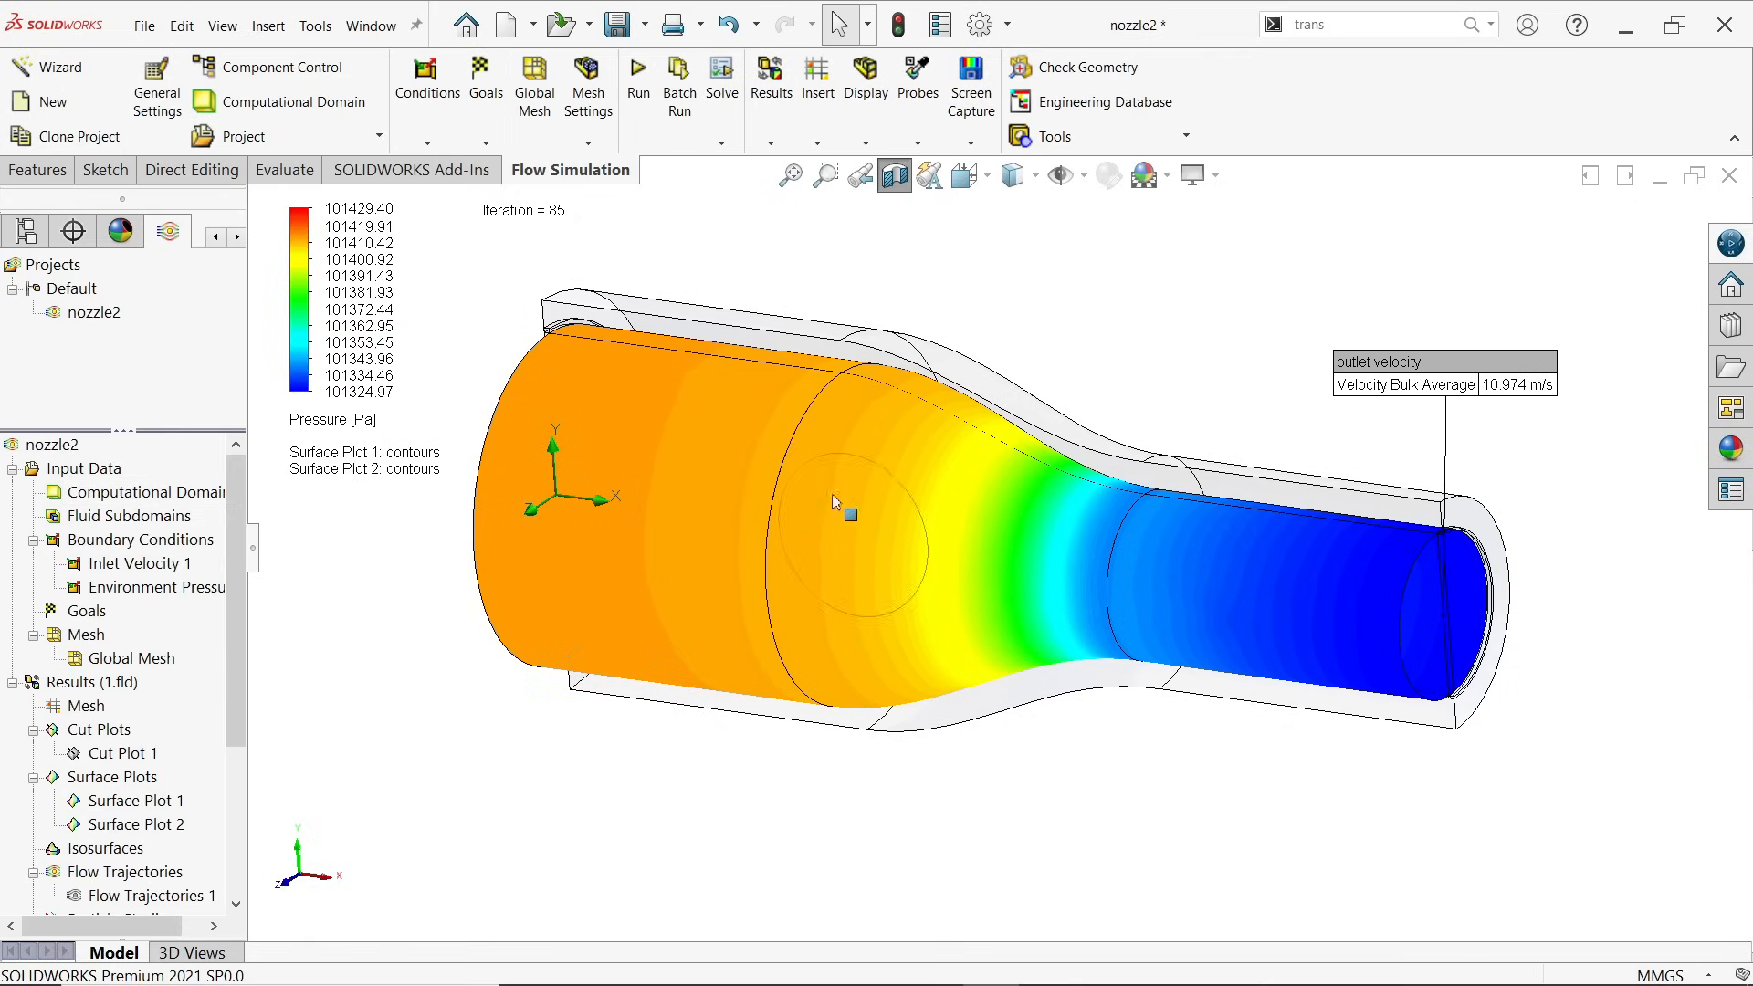
Step: Turn off the section view and inspect the inner-wall pressure contours on the full nozzle from inlet to outlet
middle_drag(1120, 320, 1026, 317)
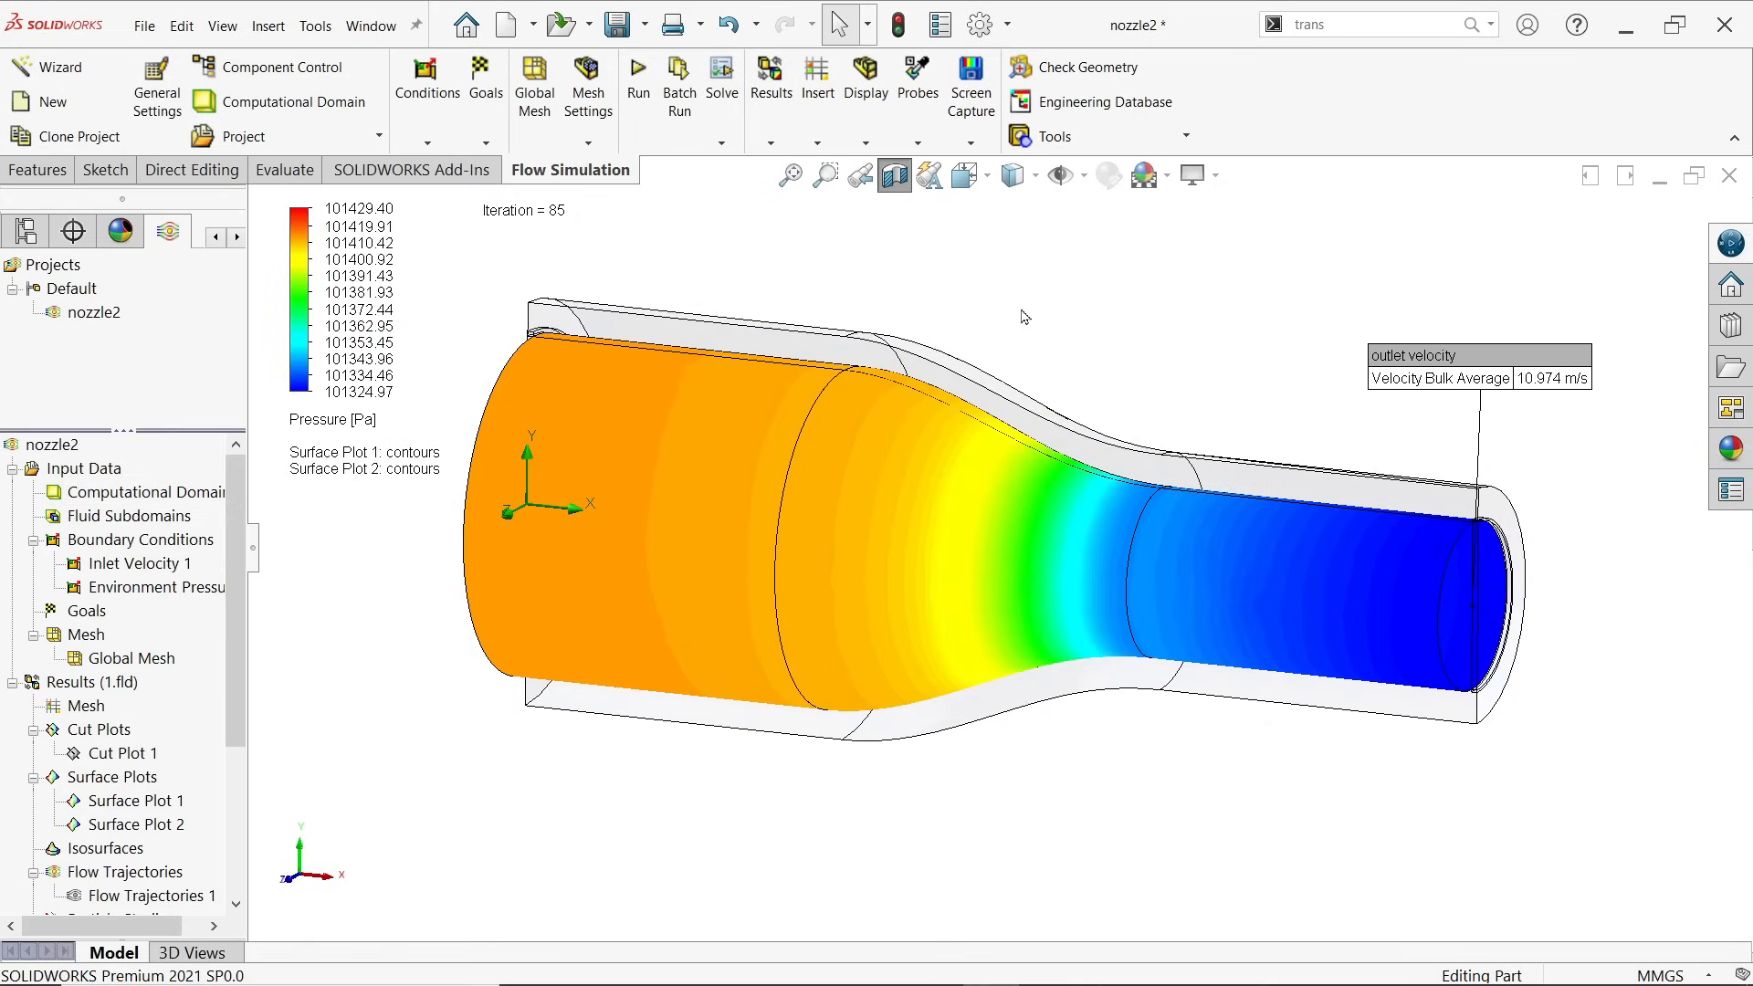
scroll(941, 484, down, 2)
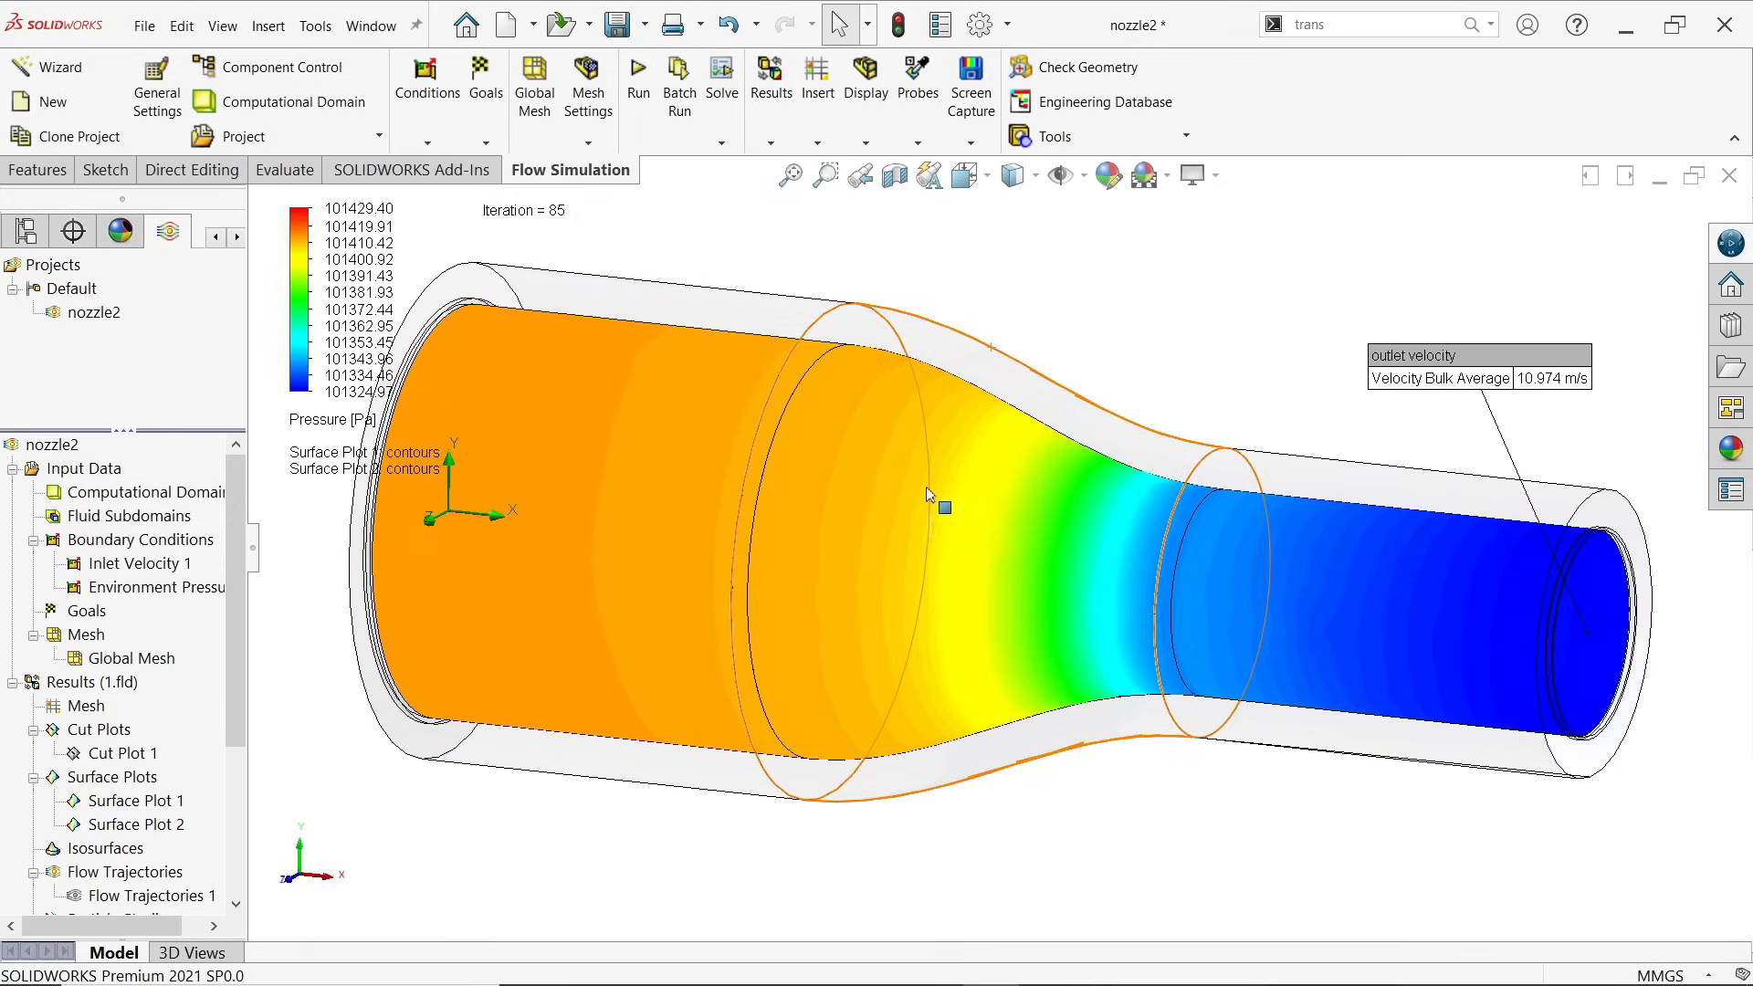
middle_drag(858, 607, 822, 645)
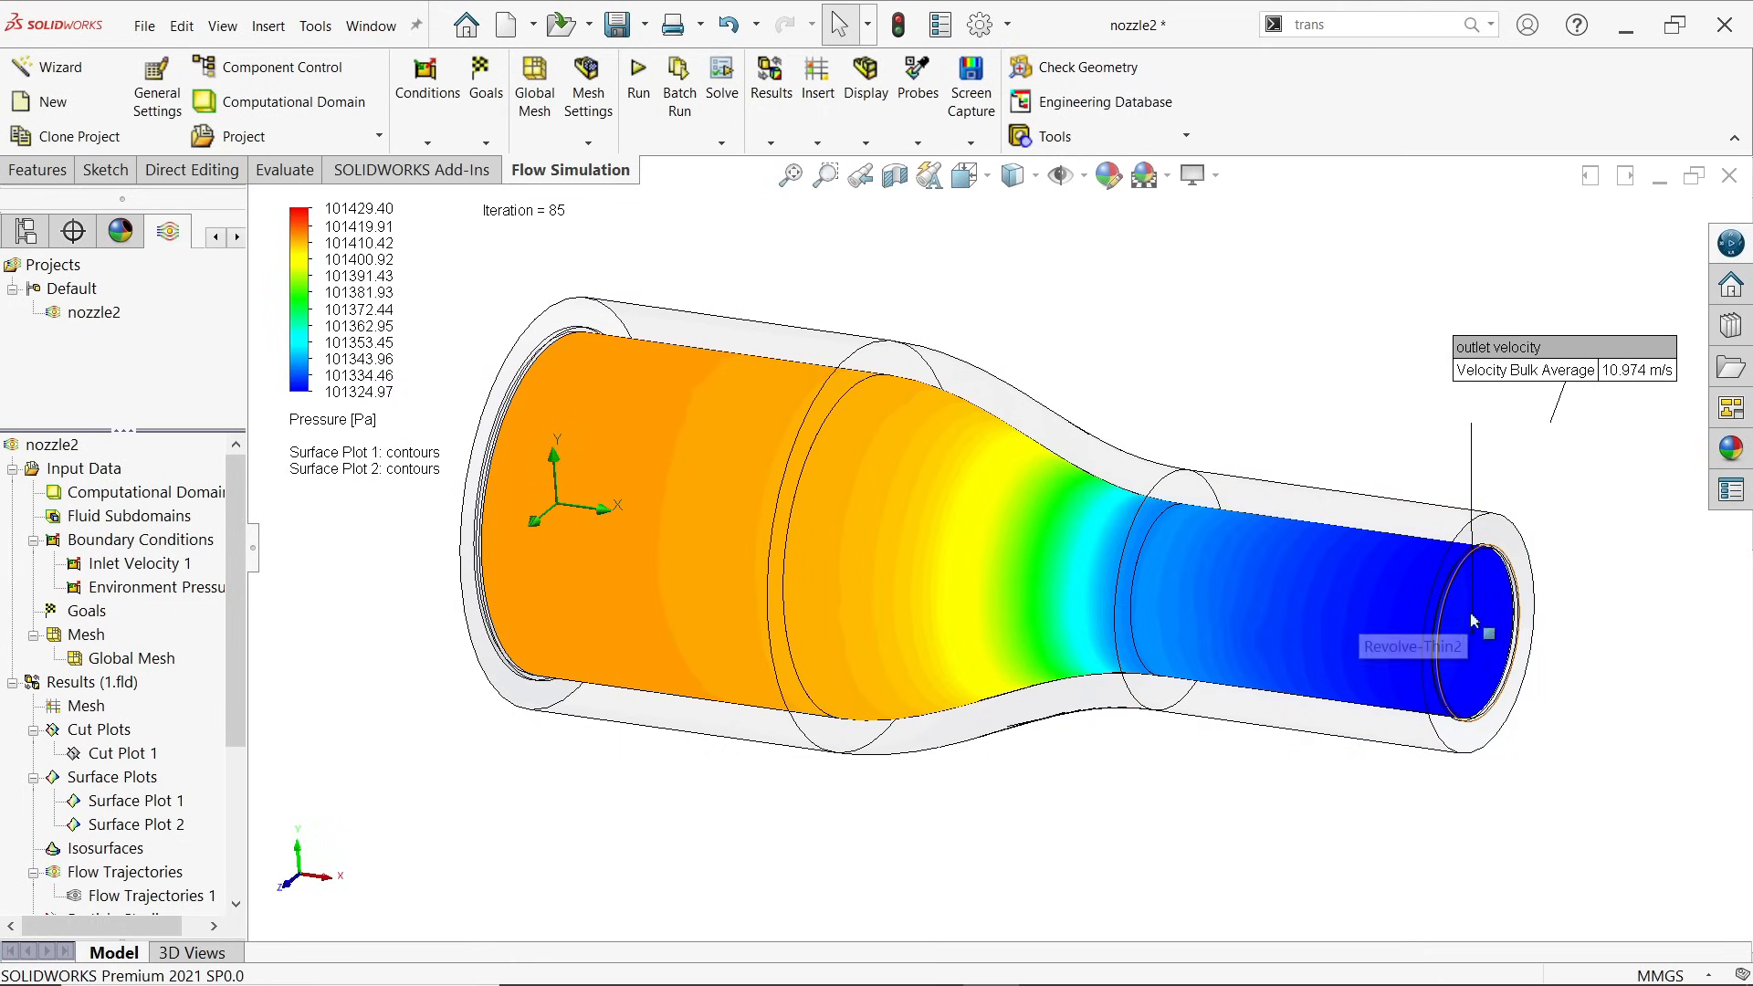
middle_drag(1472, 621, 1095, 519)
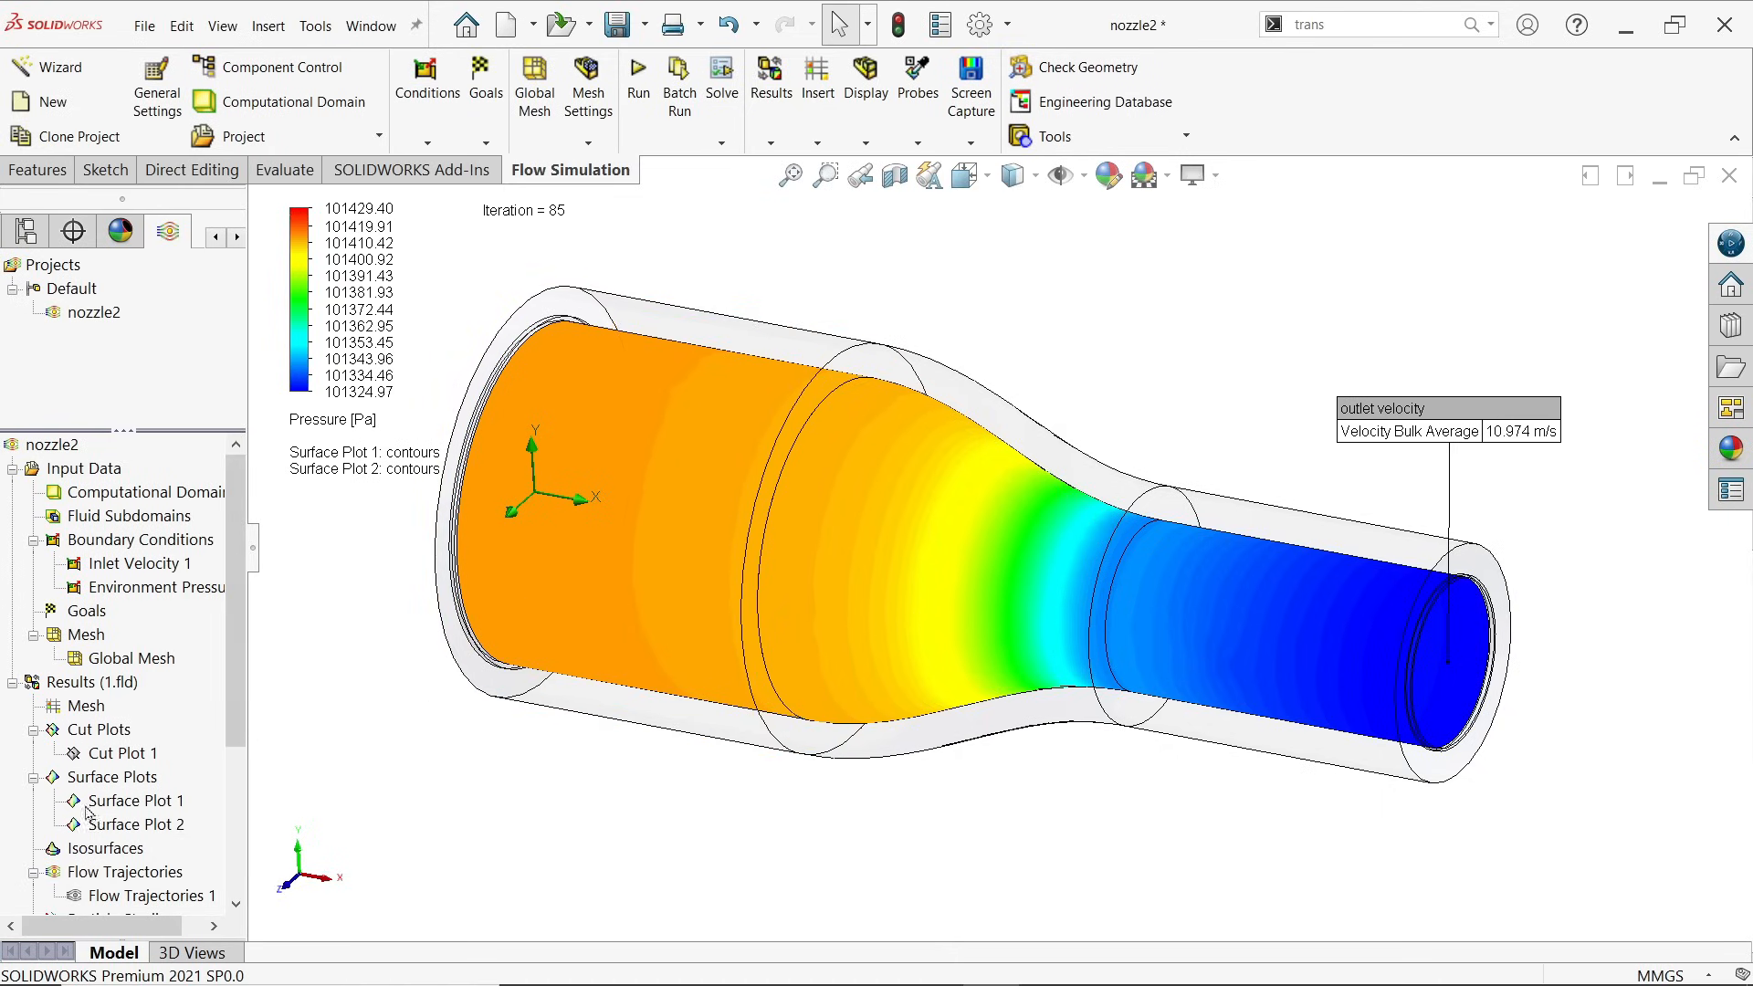
Step: Hide the inner-wall pressure plot and show the existing flow trajectories together with the sphere's surface plot
scroll(137, 786, down, 1)
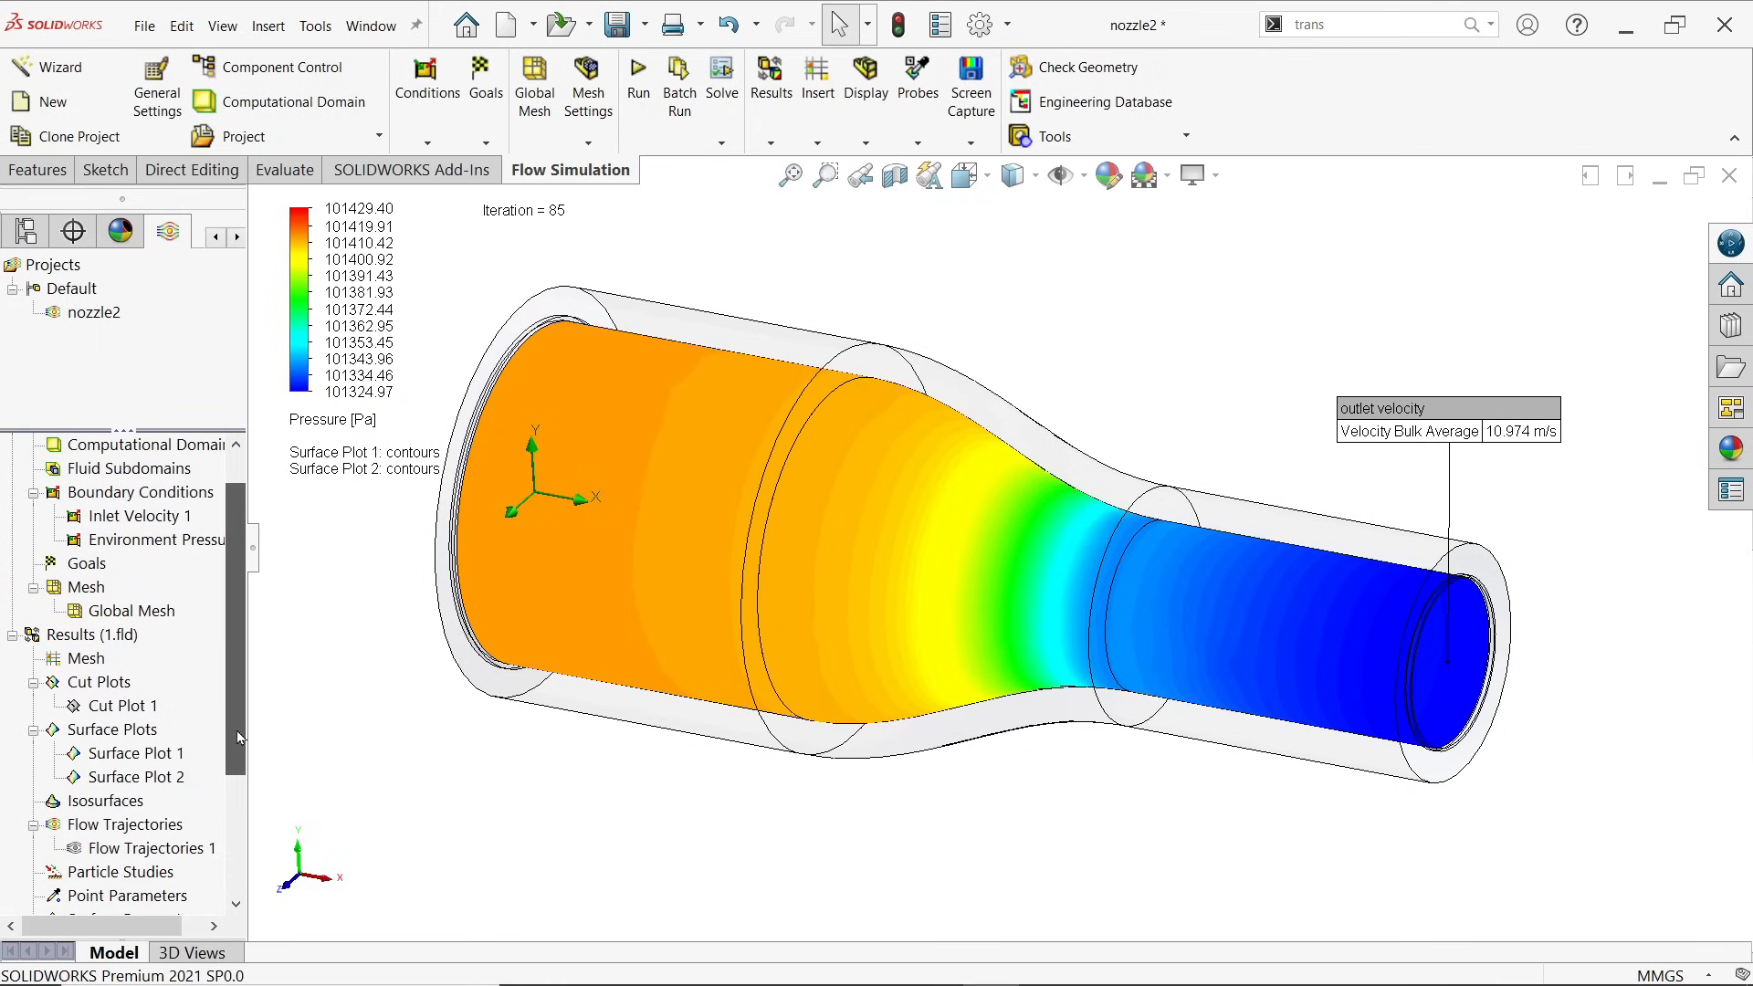
right_click(129, 778)
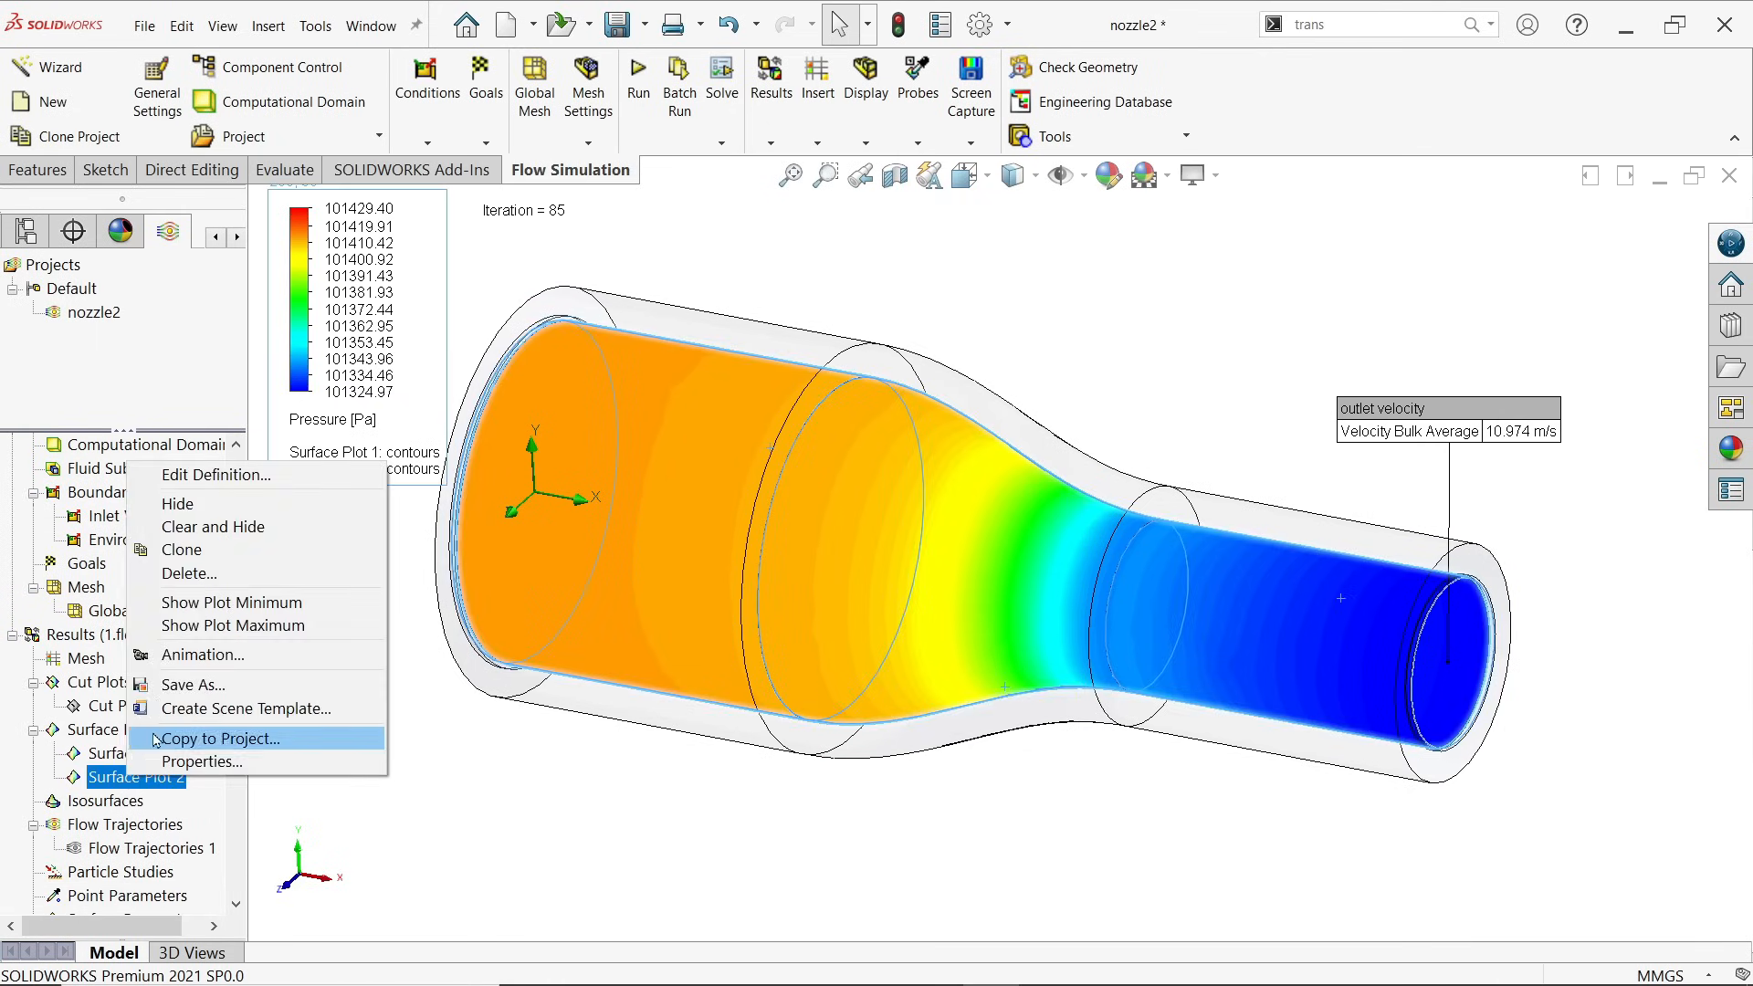
click(227, 507)
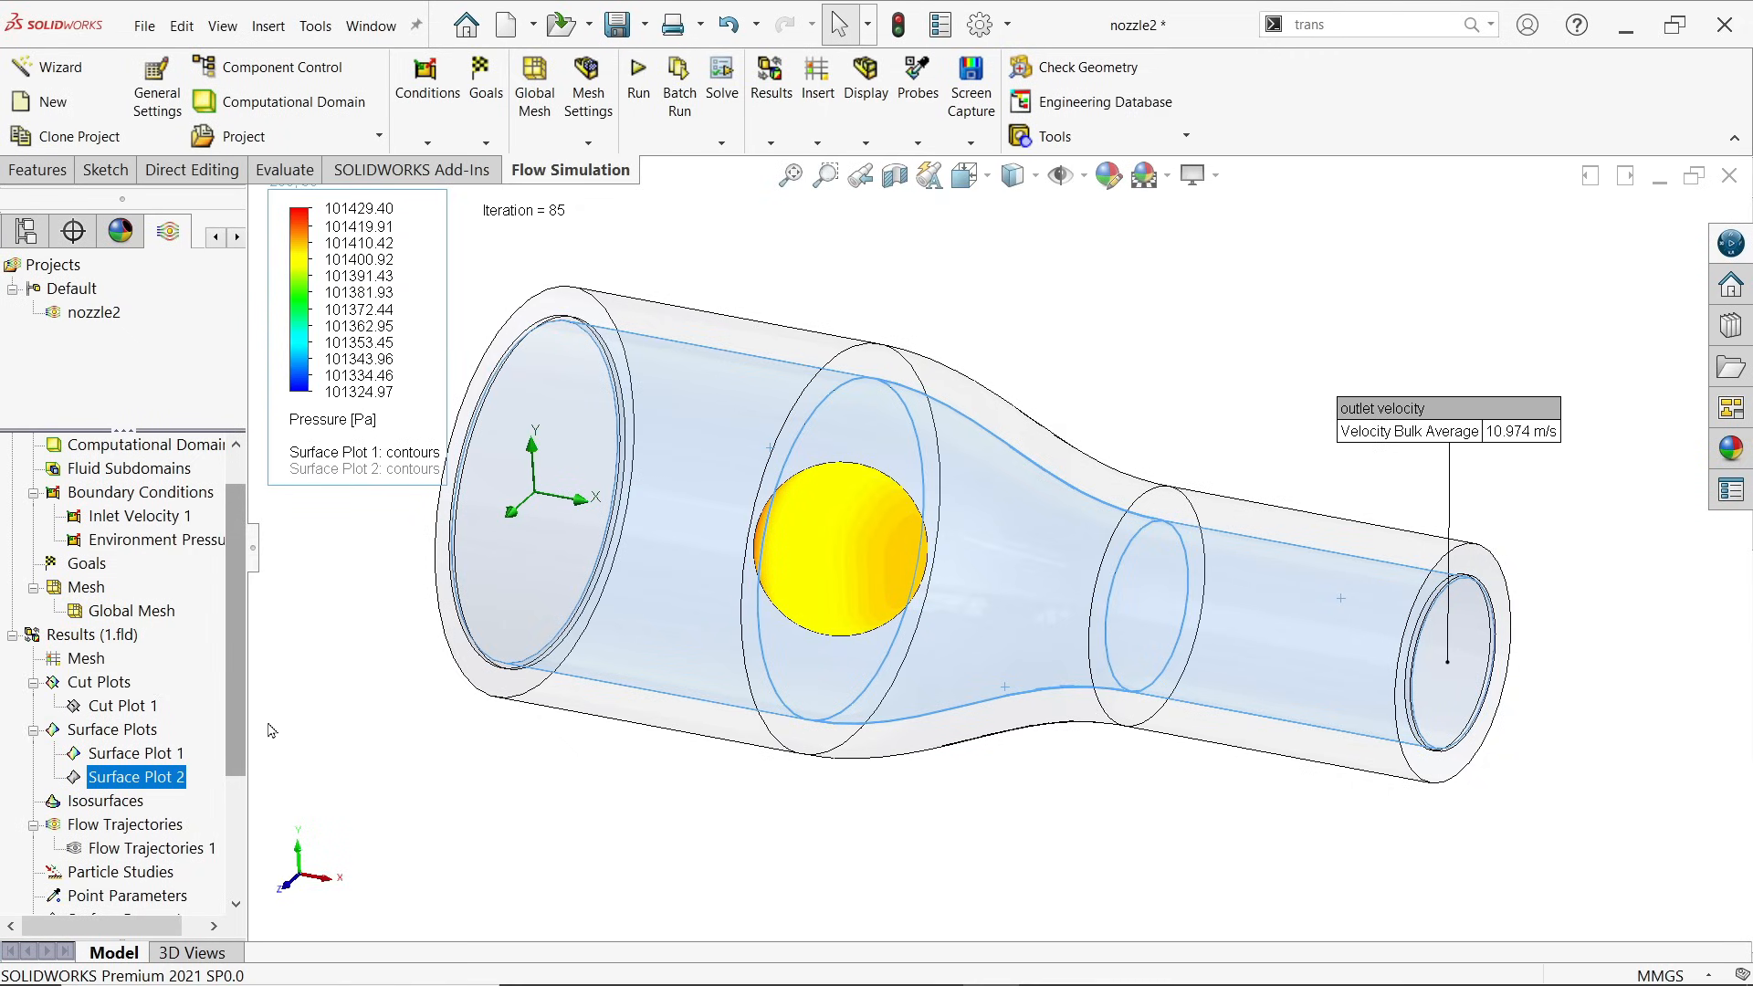
right_click(114, 849)
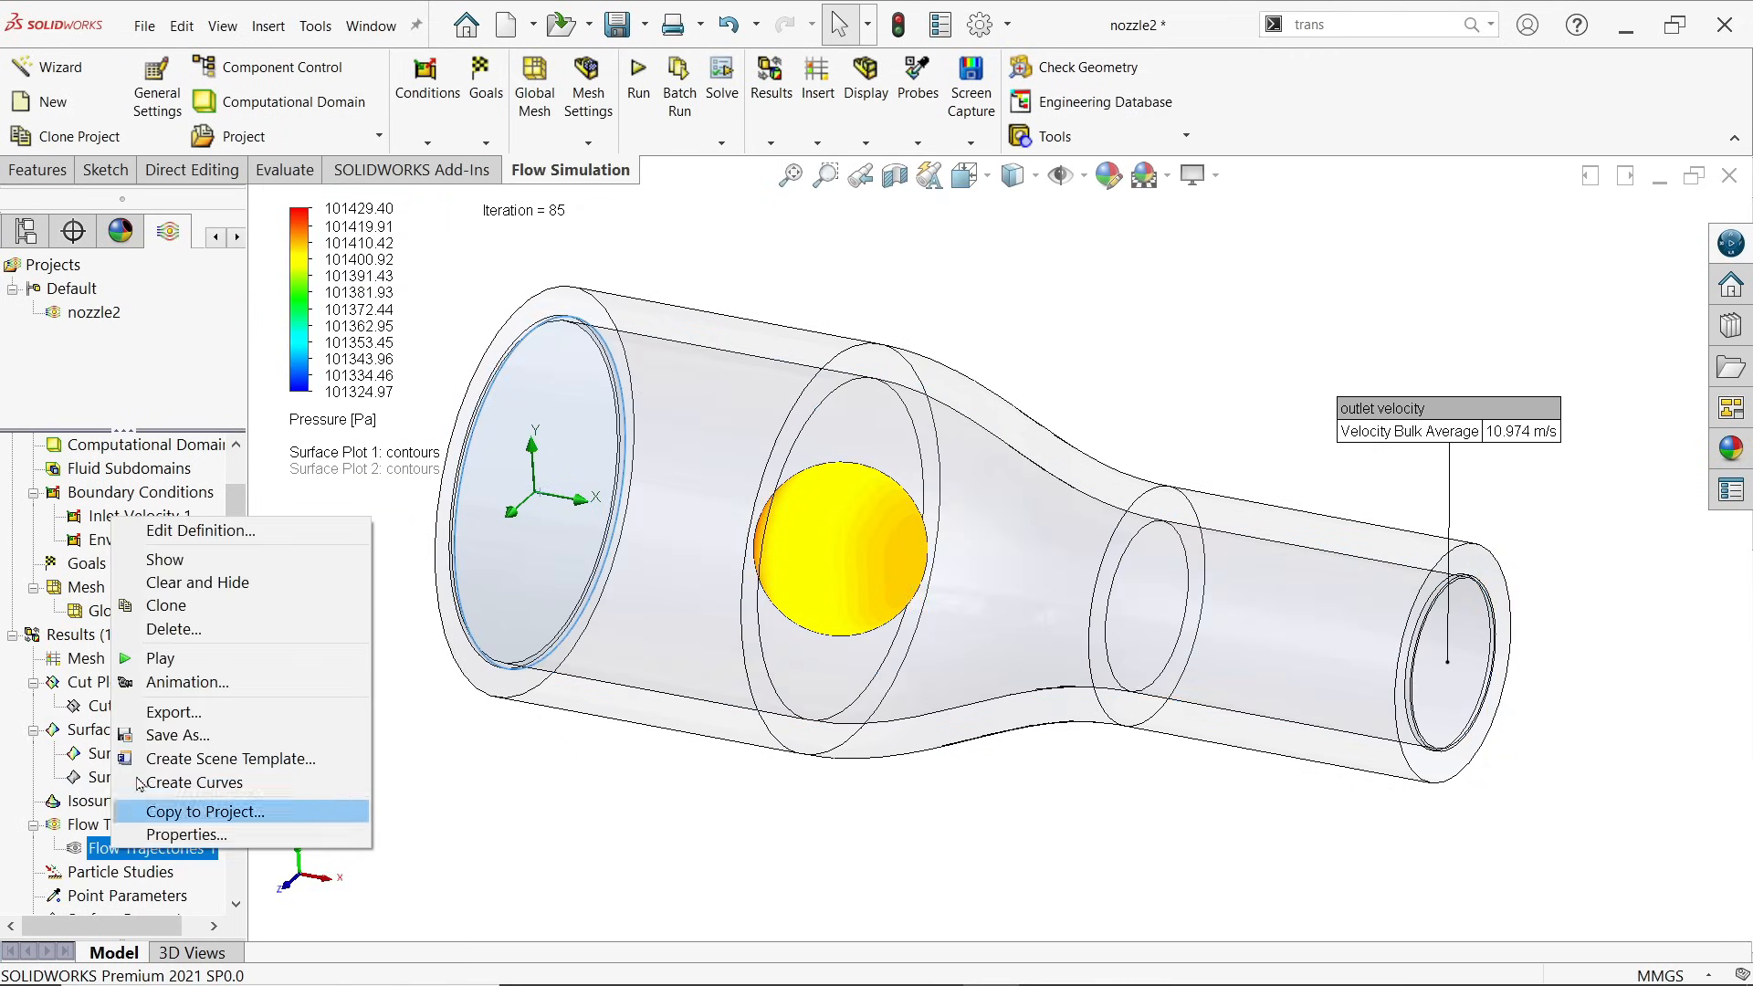
click(167, 560)
click(573, 783)
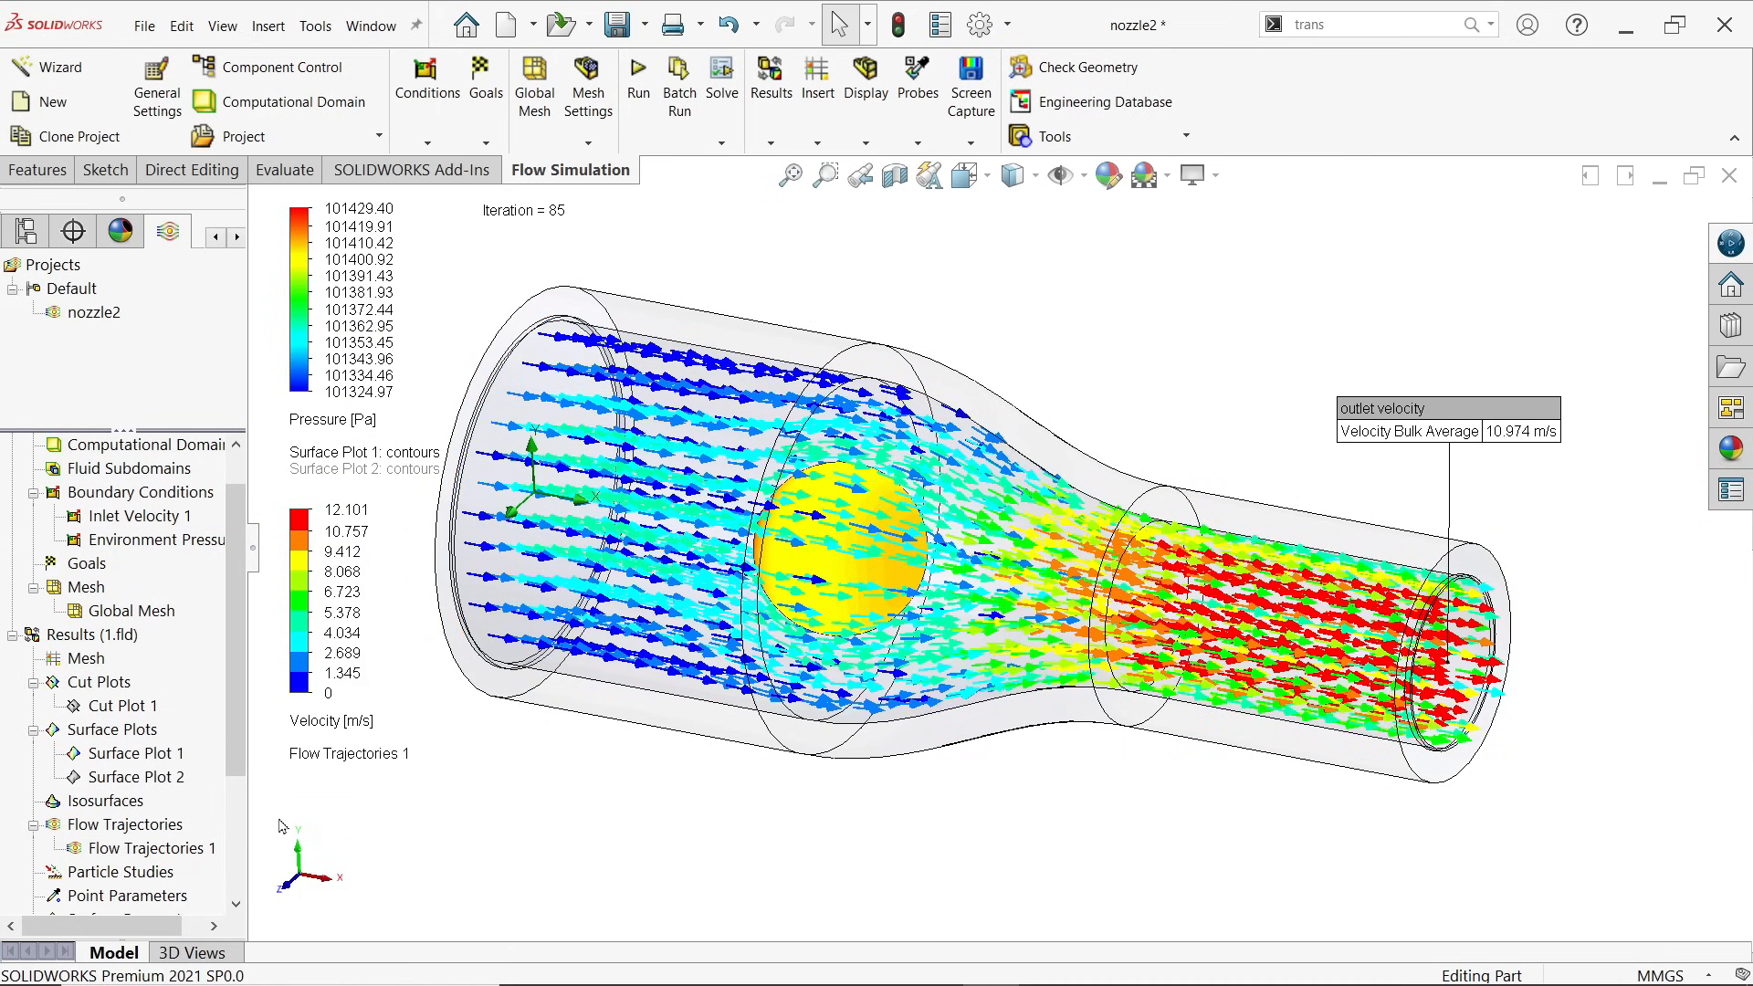
Step: Play the flow trajectories animation and examine the flow around the sphere and towards the outlet
right_click(98, 851)
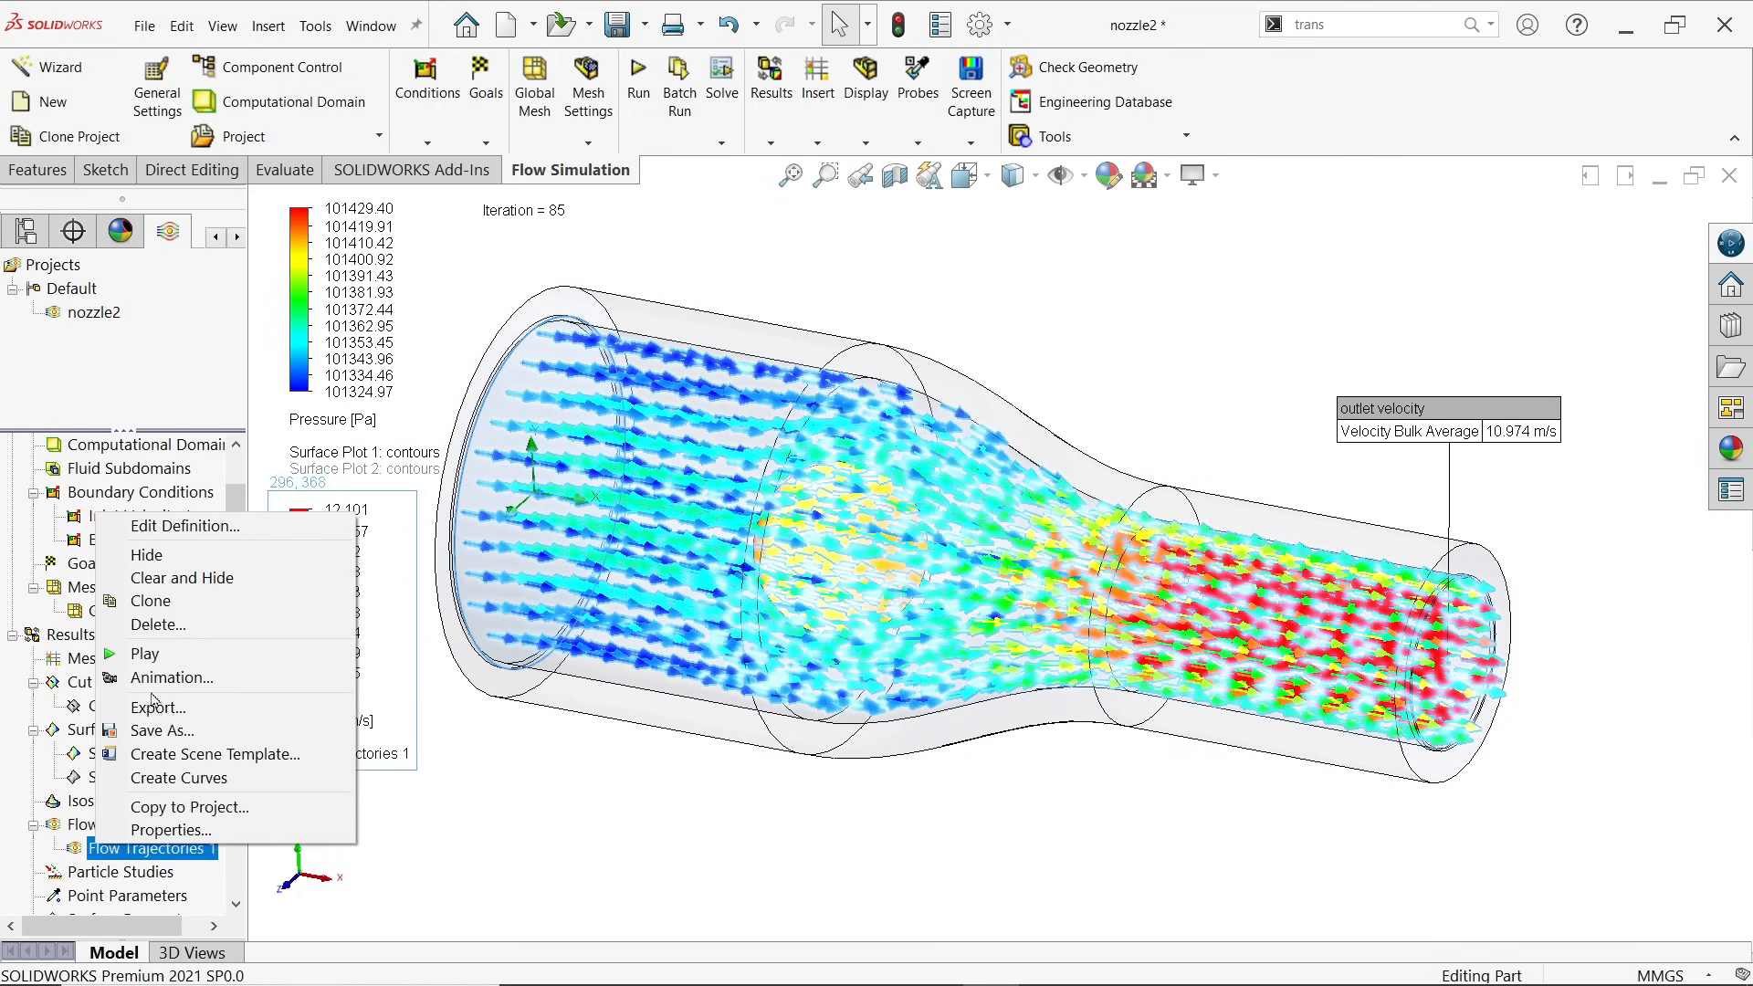
click(155, 646)
middle_drag(813, 691, 769, 840)
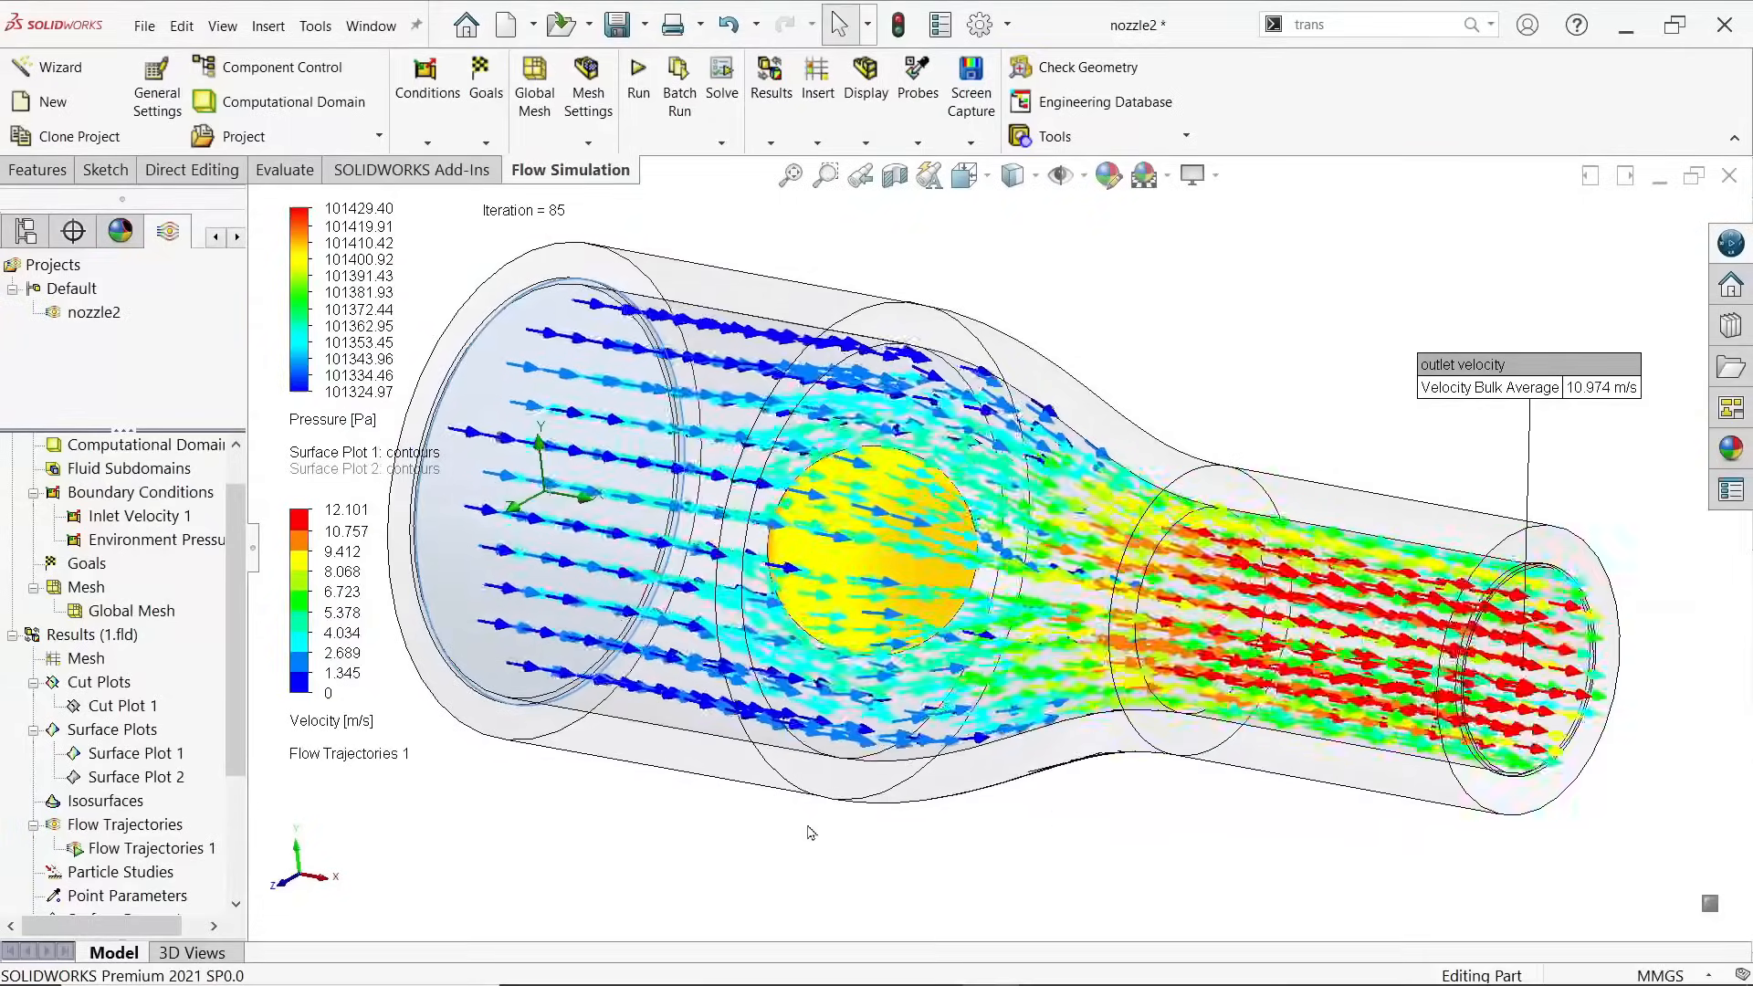